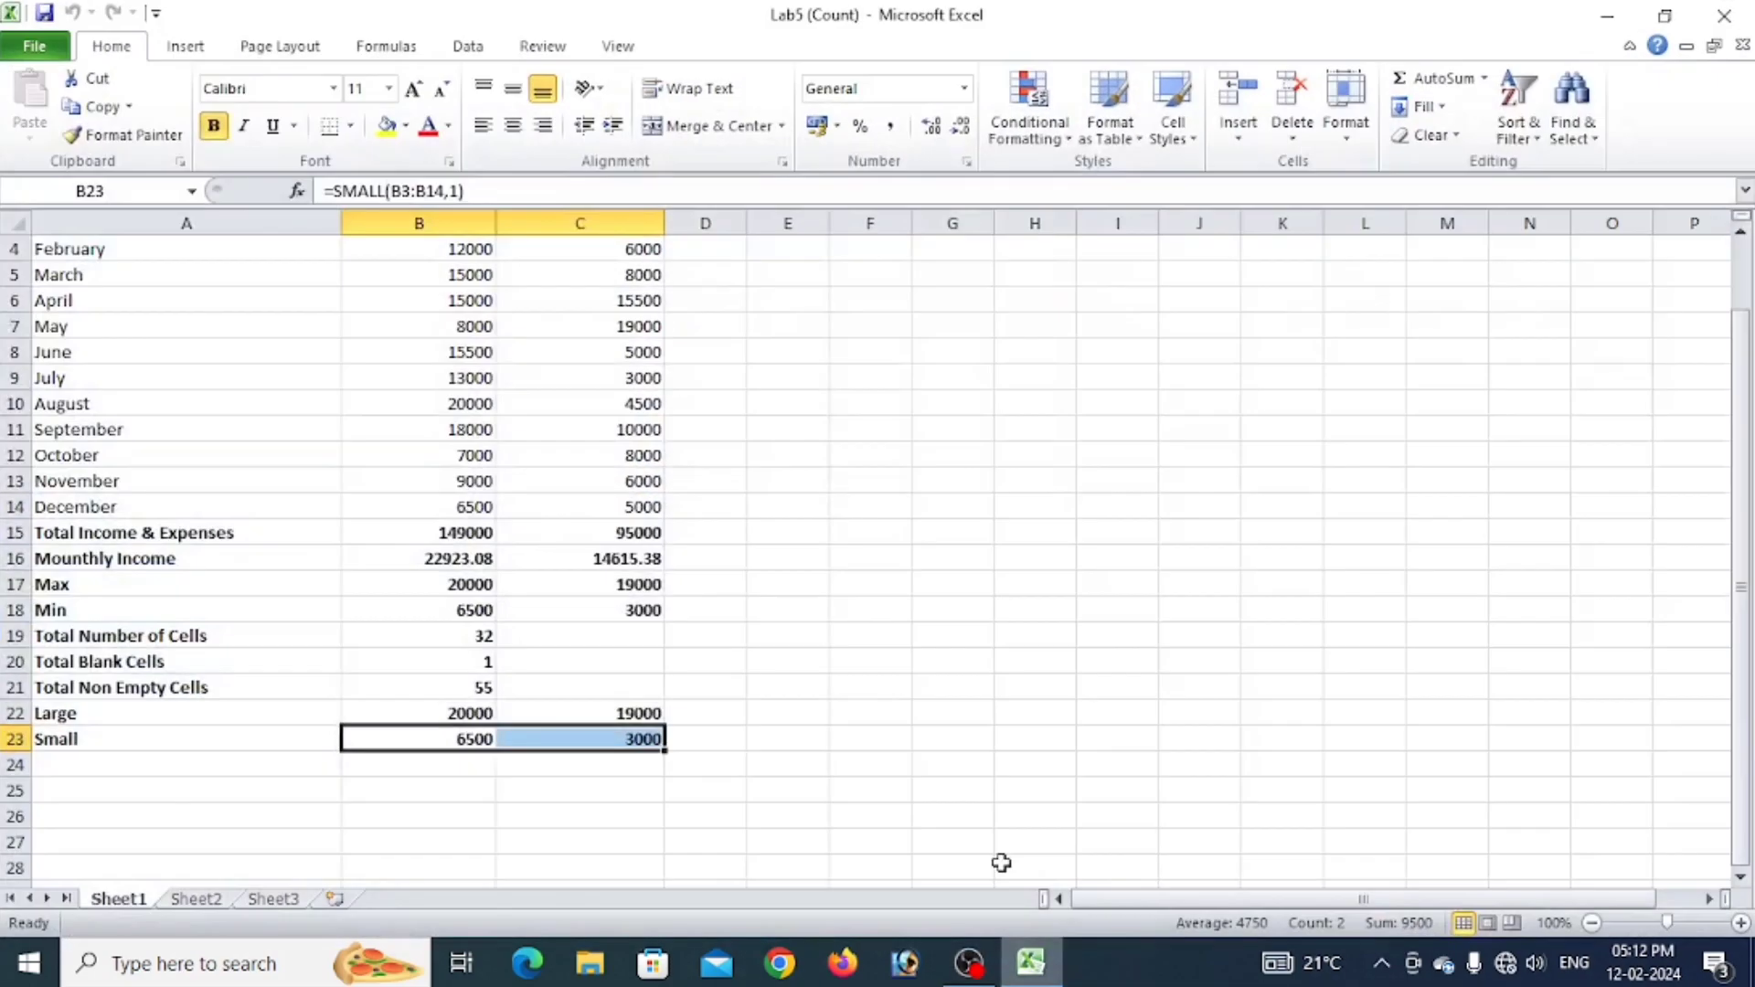
Review Sheet1's monthly income and expenses table with its summary rows, and check Sheet2.
{"action": "scroll", "coordinate": [329, 503], "scroll_direction": "up", "scroll_amount": 1}
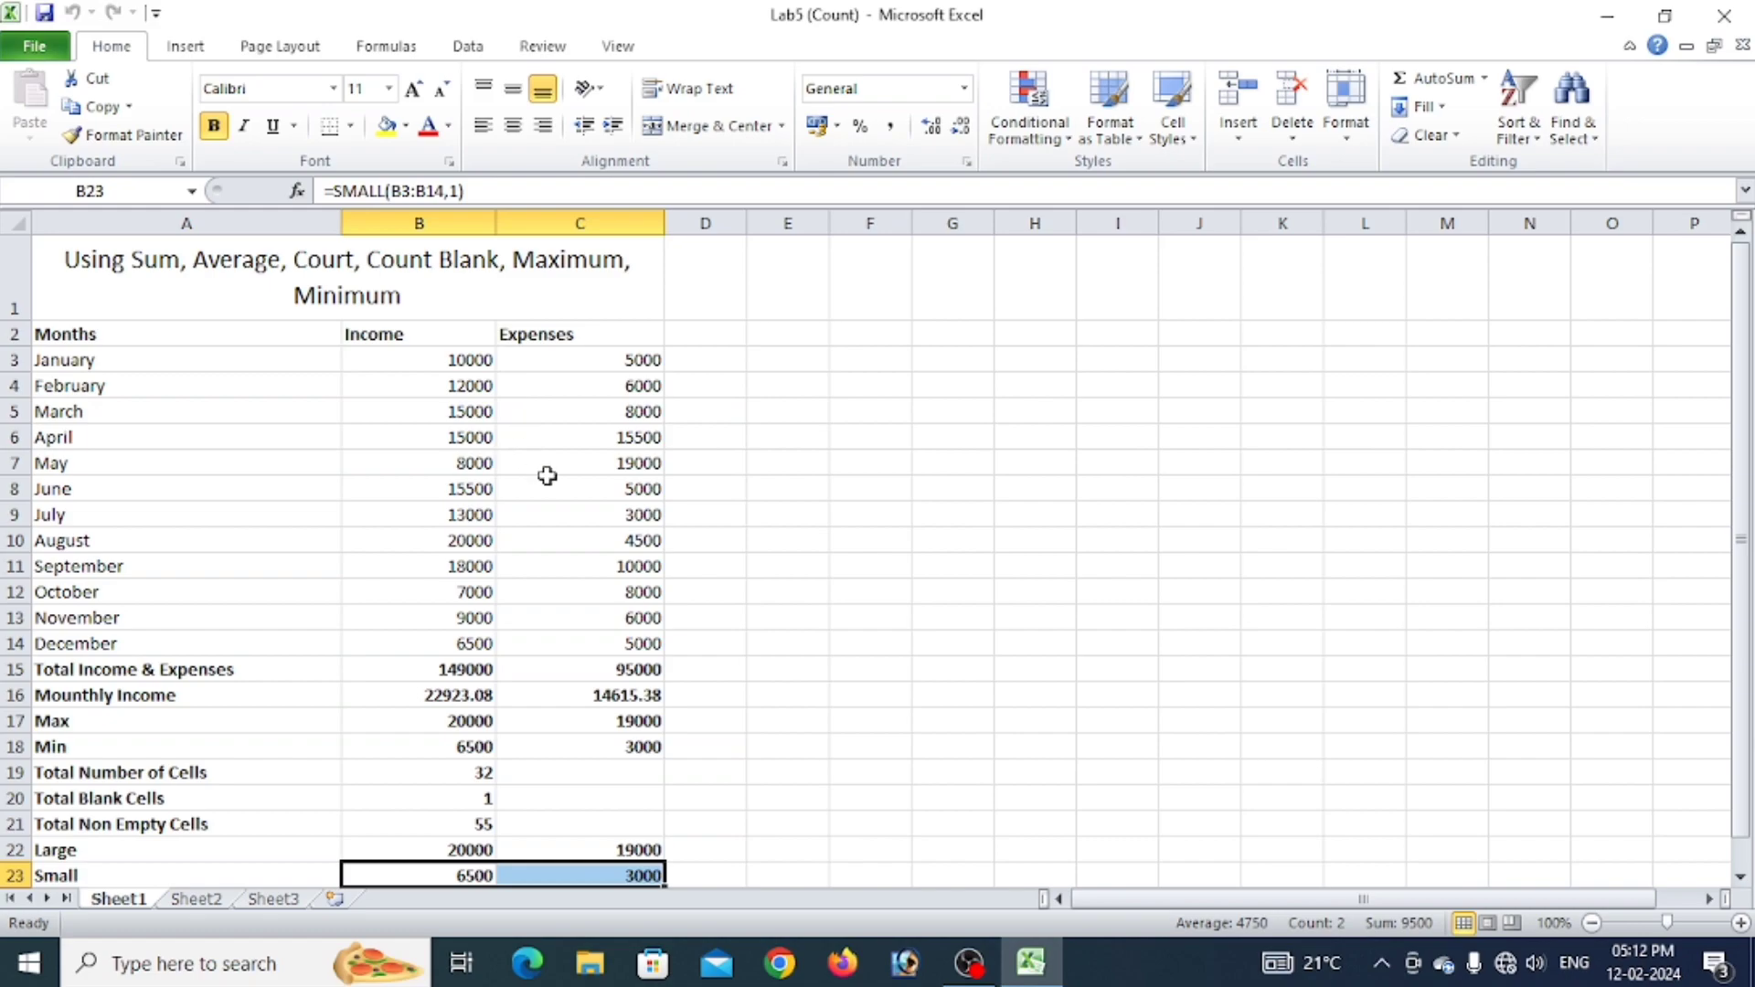
{"action": "scroll", "coordinate": [567, 492], "scroll_direction": "down", "scroll_amount": 3}
{"action": "scroll", "coordinate": [576, 497], "scroll_direction": "up", "scroll_amount": 3}
{"action": "scroll", "coordinate": [603, 645], "scroll_direction": "down", "scroll_amount": 1}
{"action": "scroll", "coordinate": [605, 640], "scroll_direction": "up", "scroll_amount": 1}
{"action": "scroll", "coordinate": [255, 619], "scroll_direction": "down", "scroll_amount": 2}
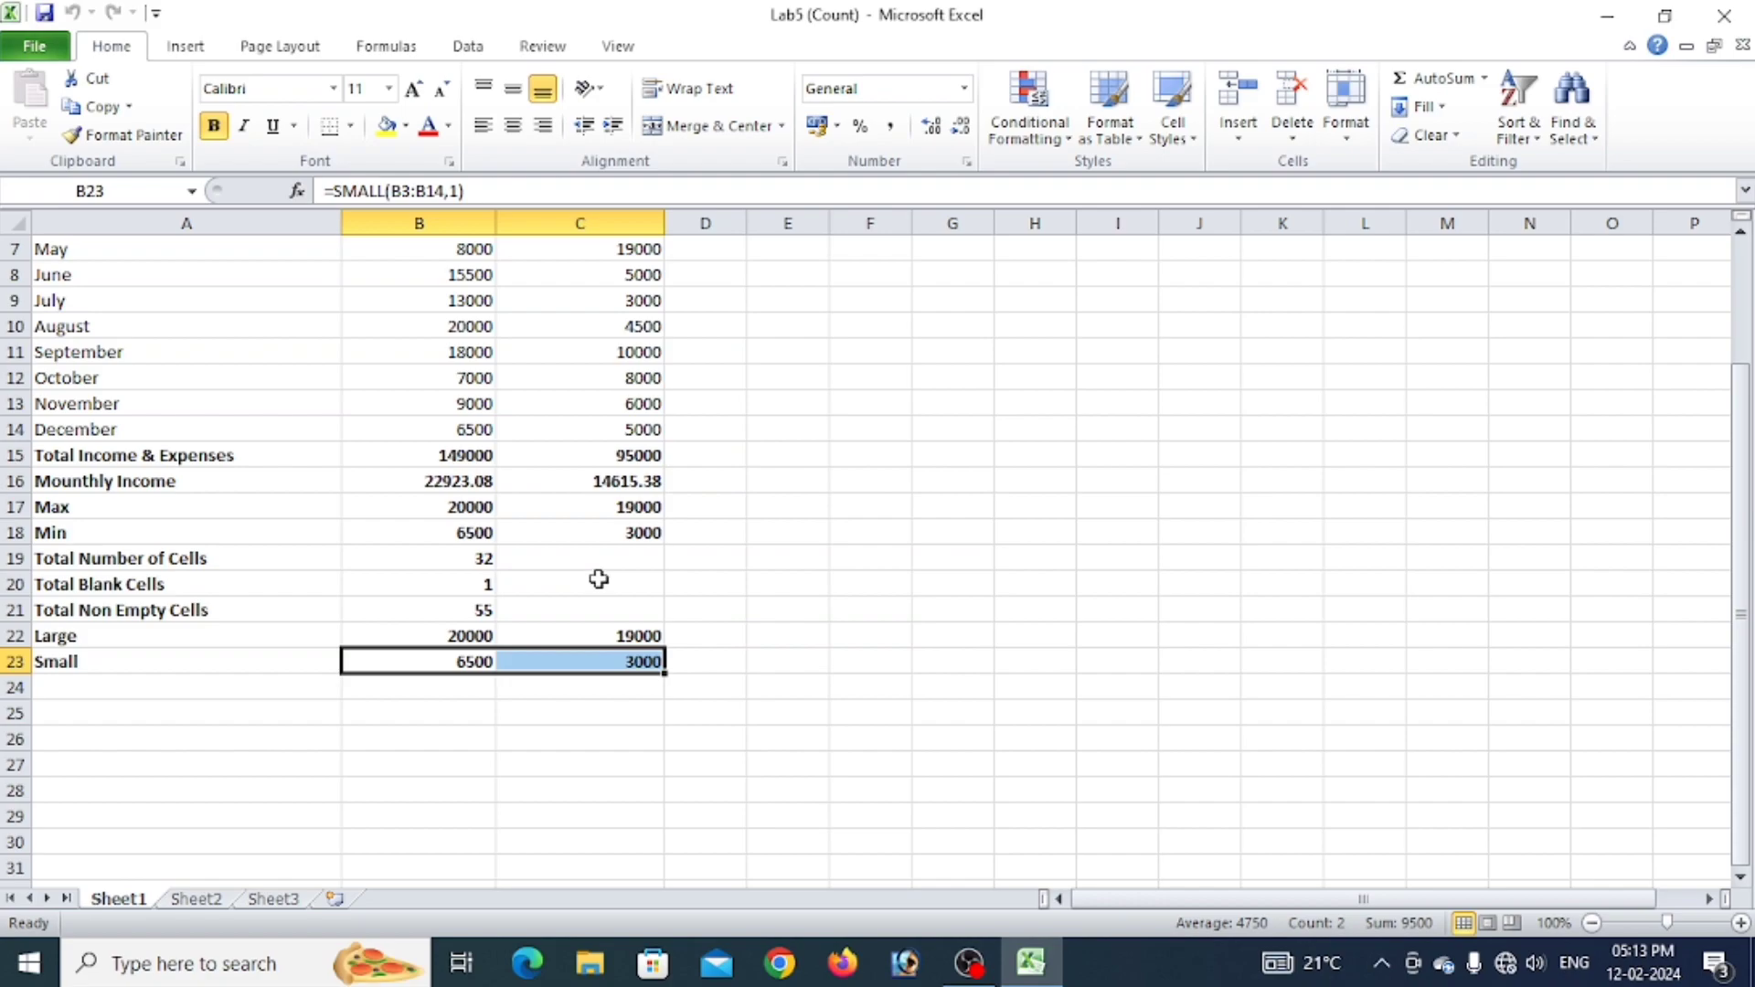
{"action": "scroll", "coordinate": [597, 581], "scroll_direction": "up", "scroll_amount": 2}
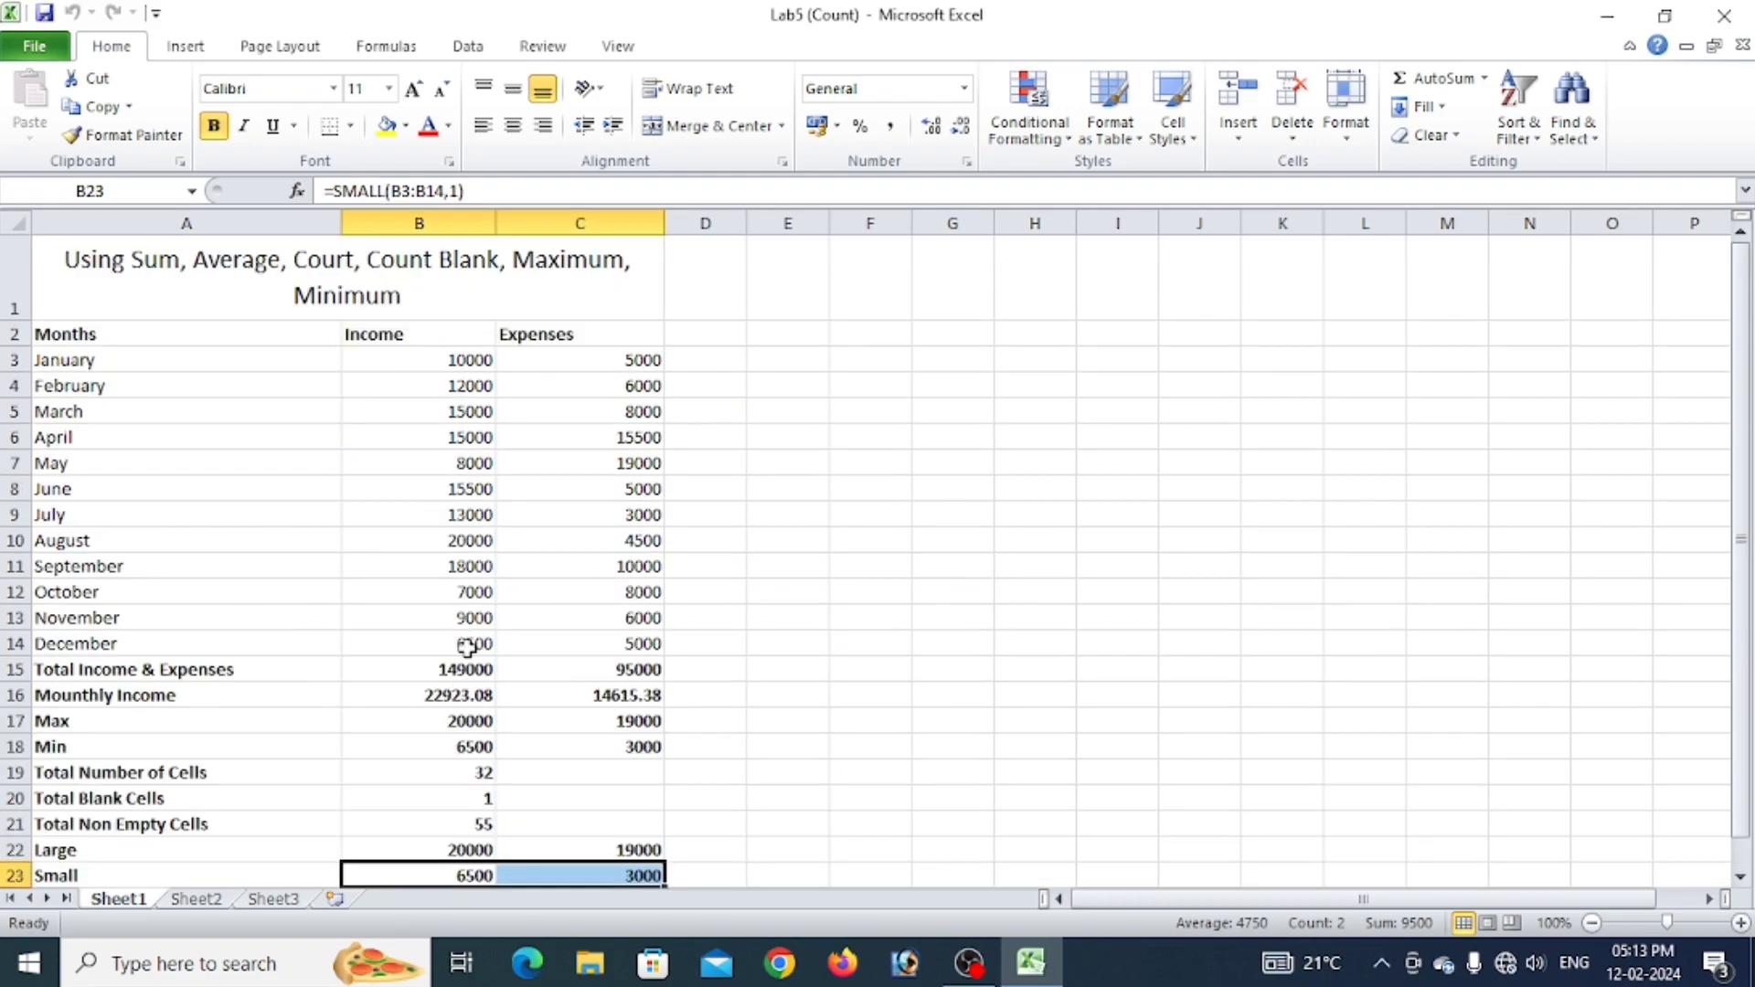
{"action": "left_click", "coordinate": [197, 900]}
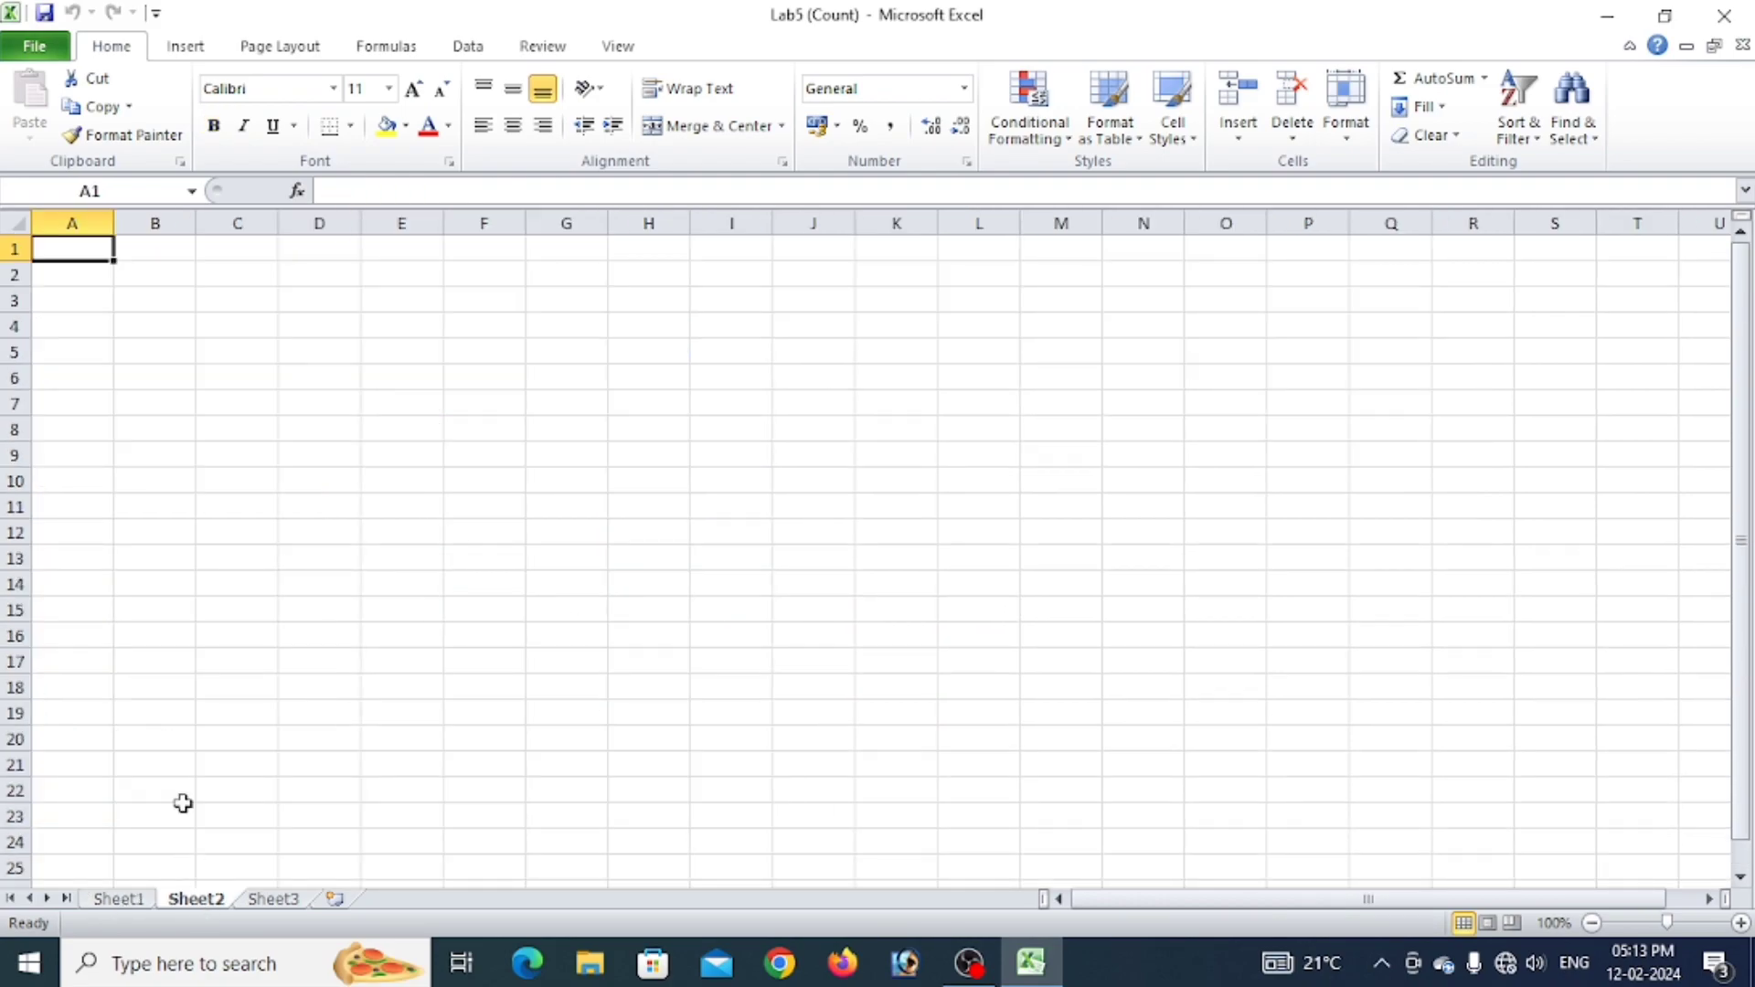
{"action": "left_click", "coordinate": [119, 899]}
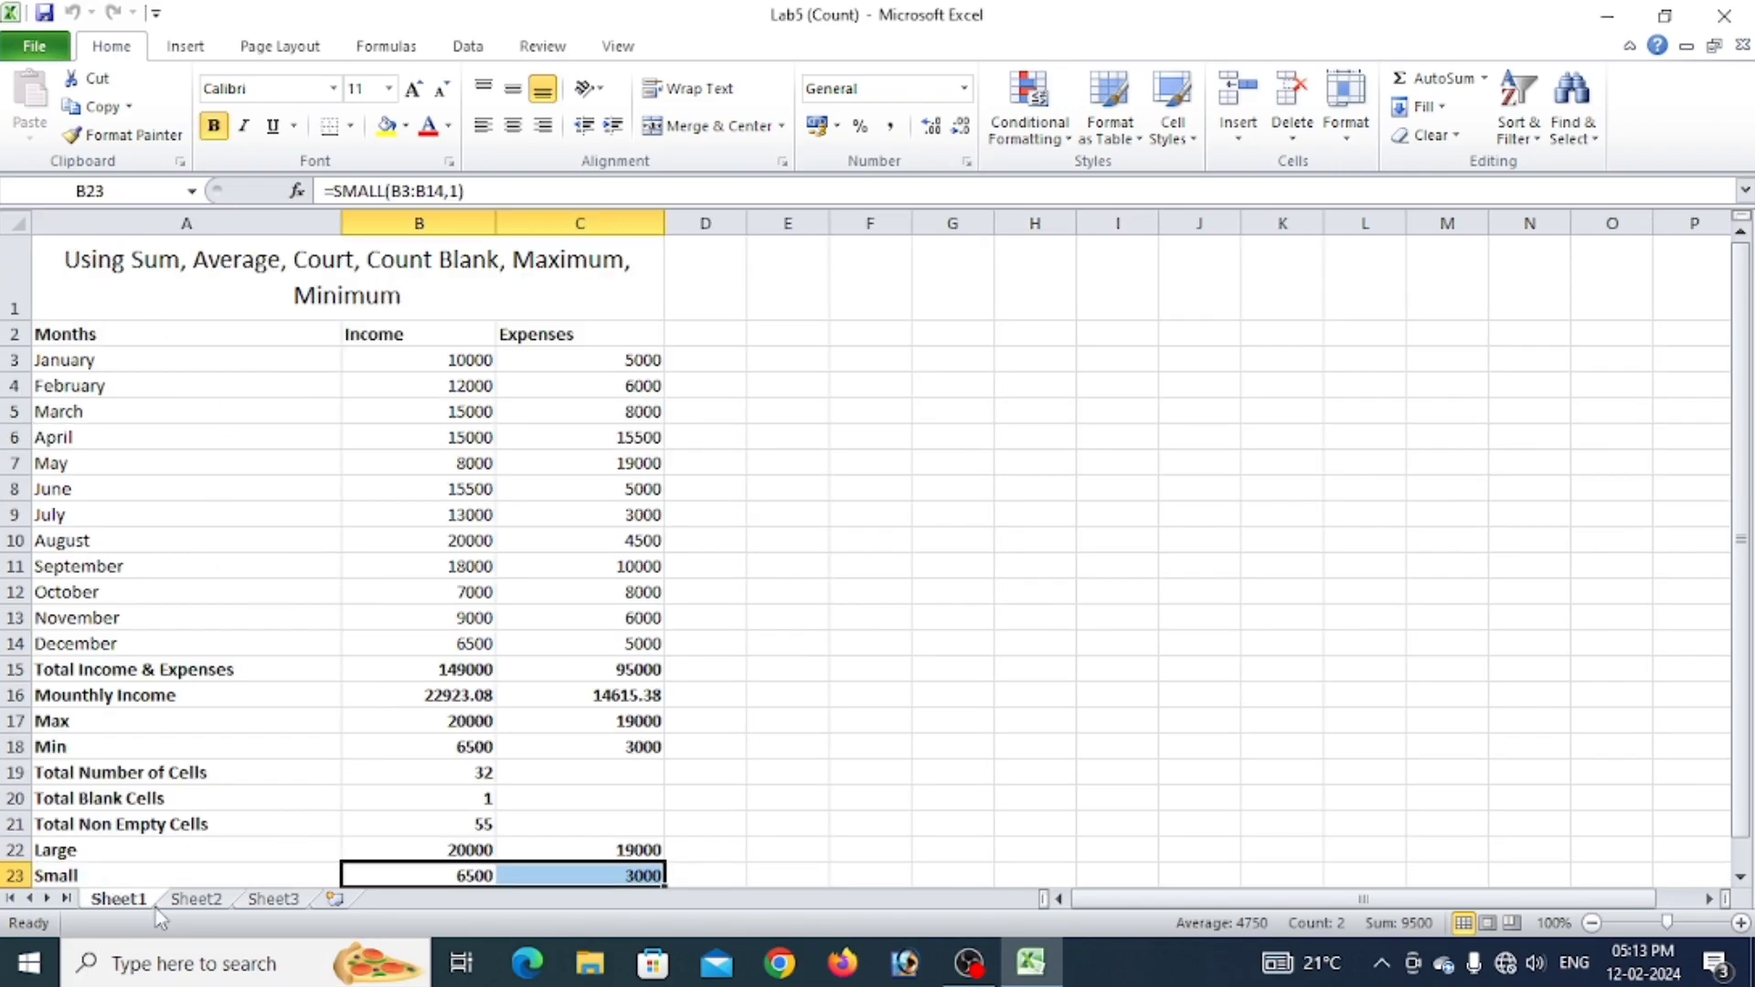
Enter the headings Months, Income and Exp. in cells A1 to C1 of Sheet2.
{"action": "left_click", "coordinate": [187, 901]}
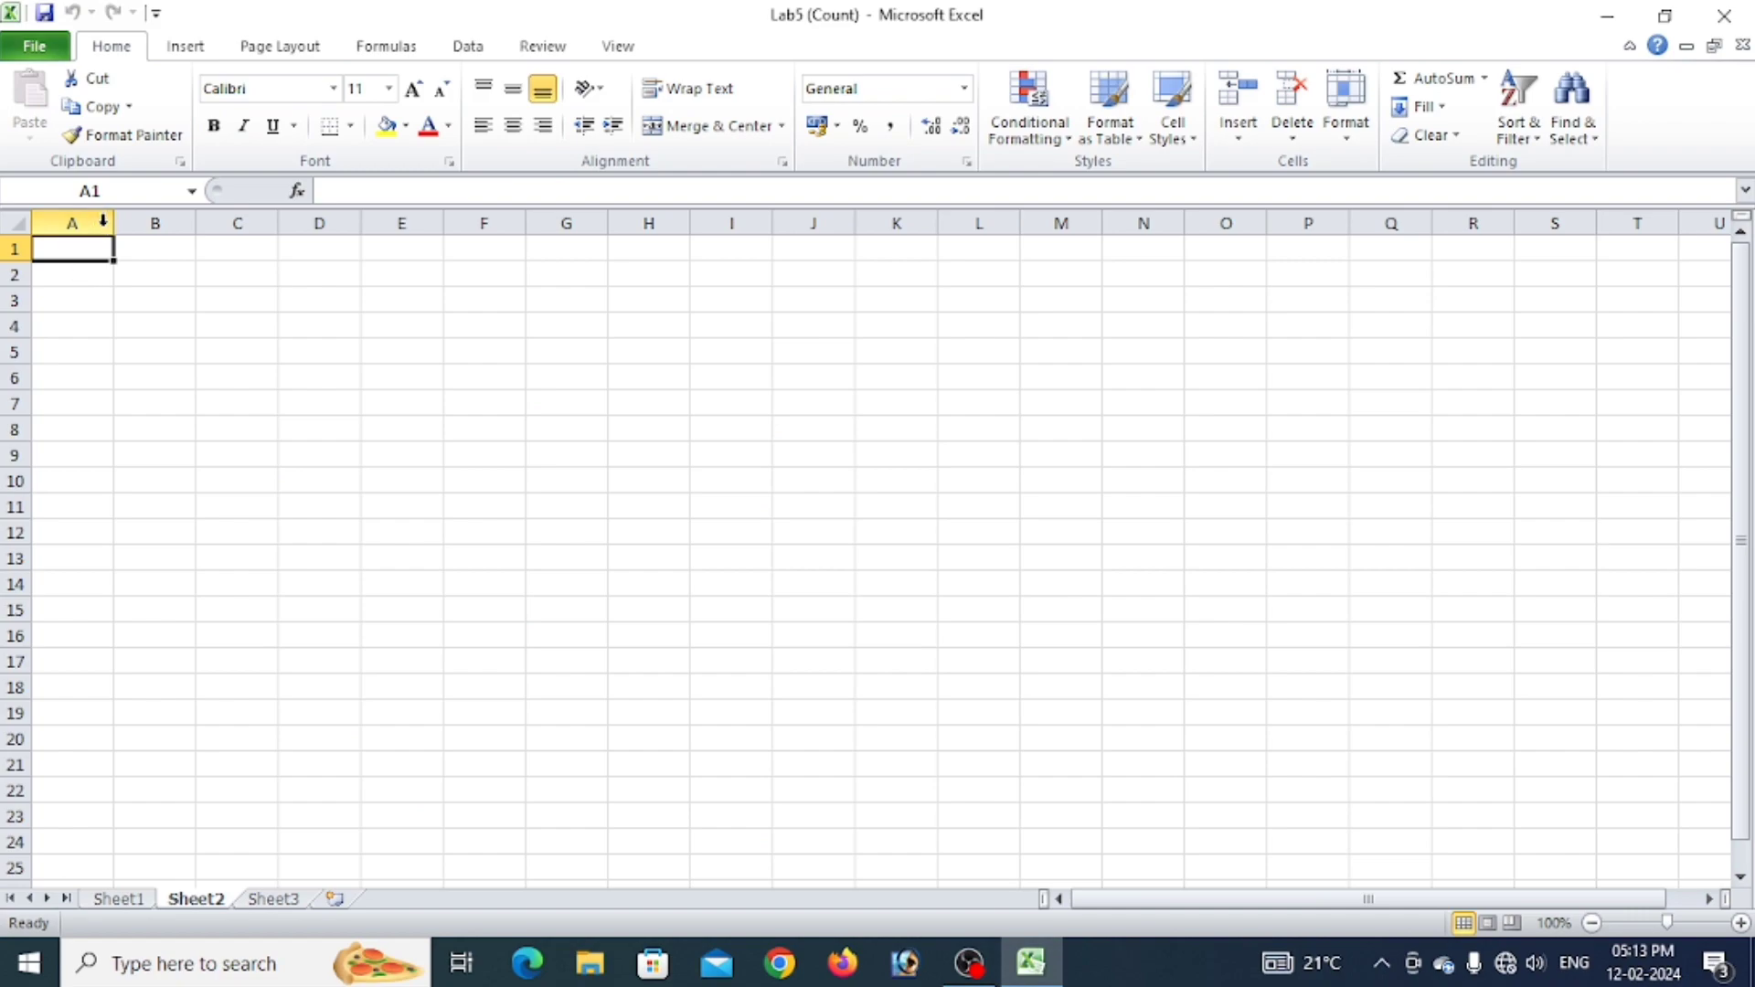
{"action": "type", "text": "MOnths"}
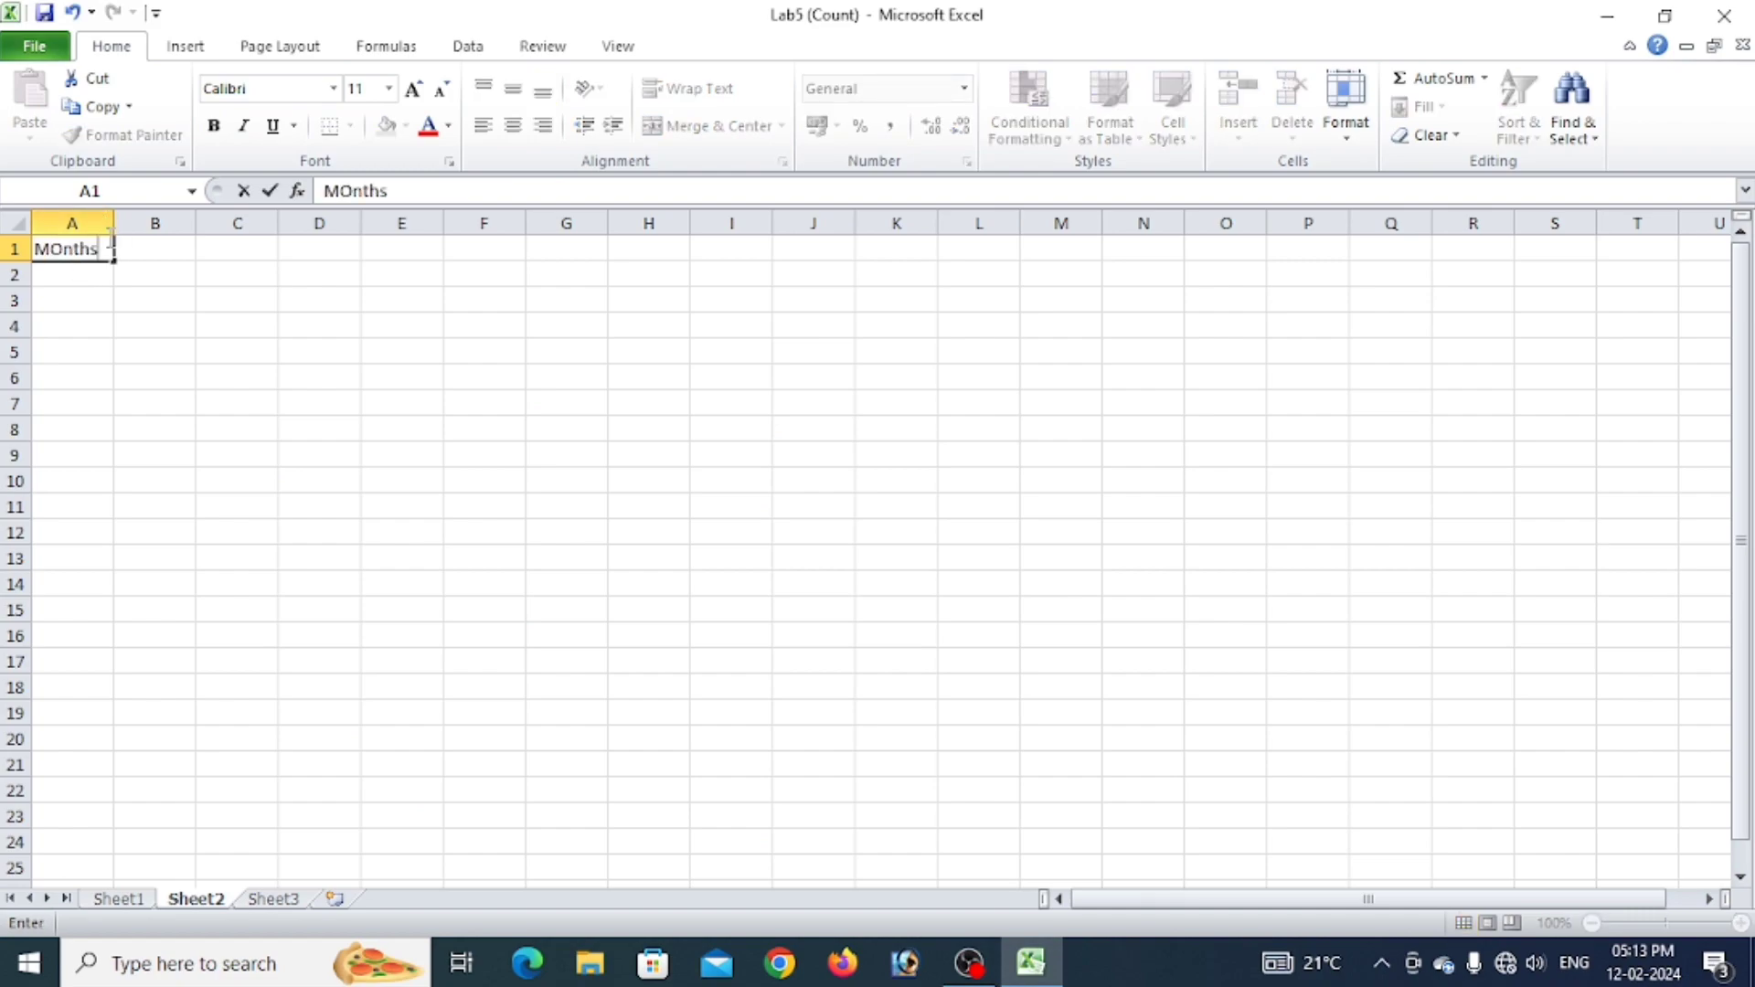
{"action": "key", "text": "ctrl+Return"}
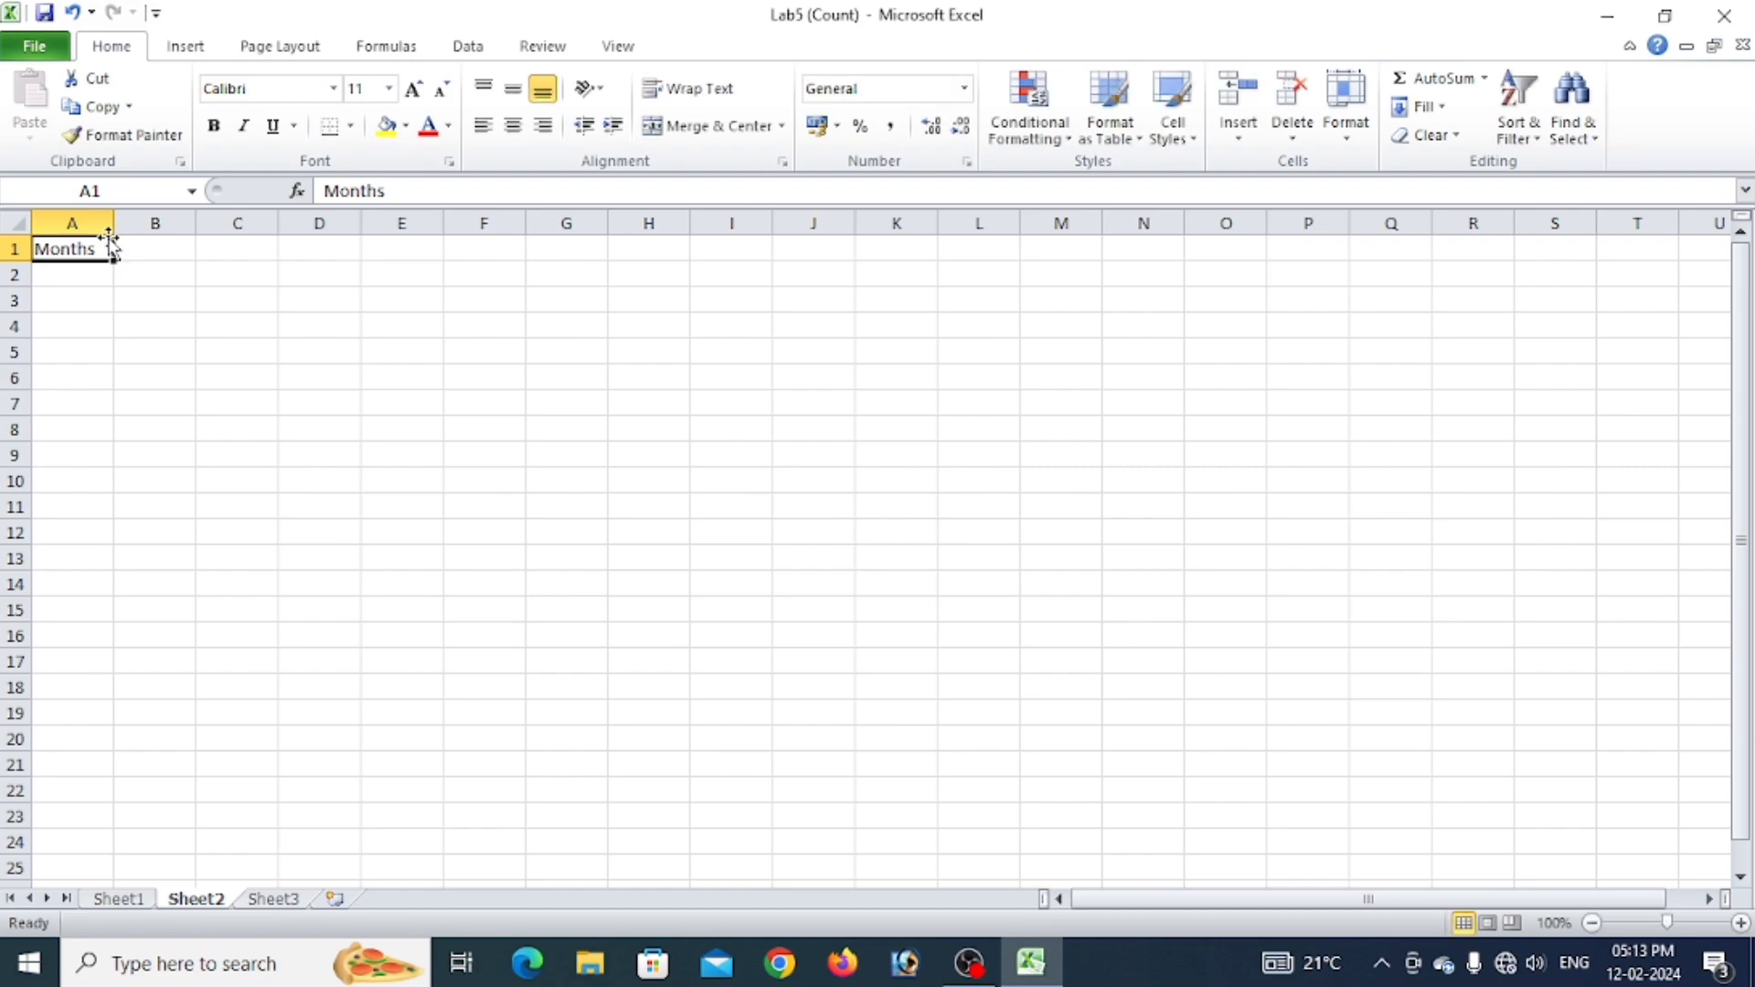
{"action": "key", "text": "Tab"}
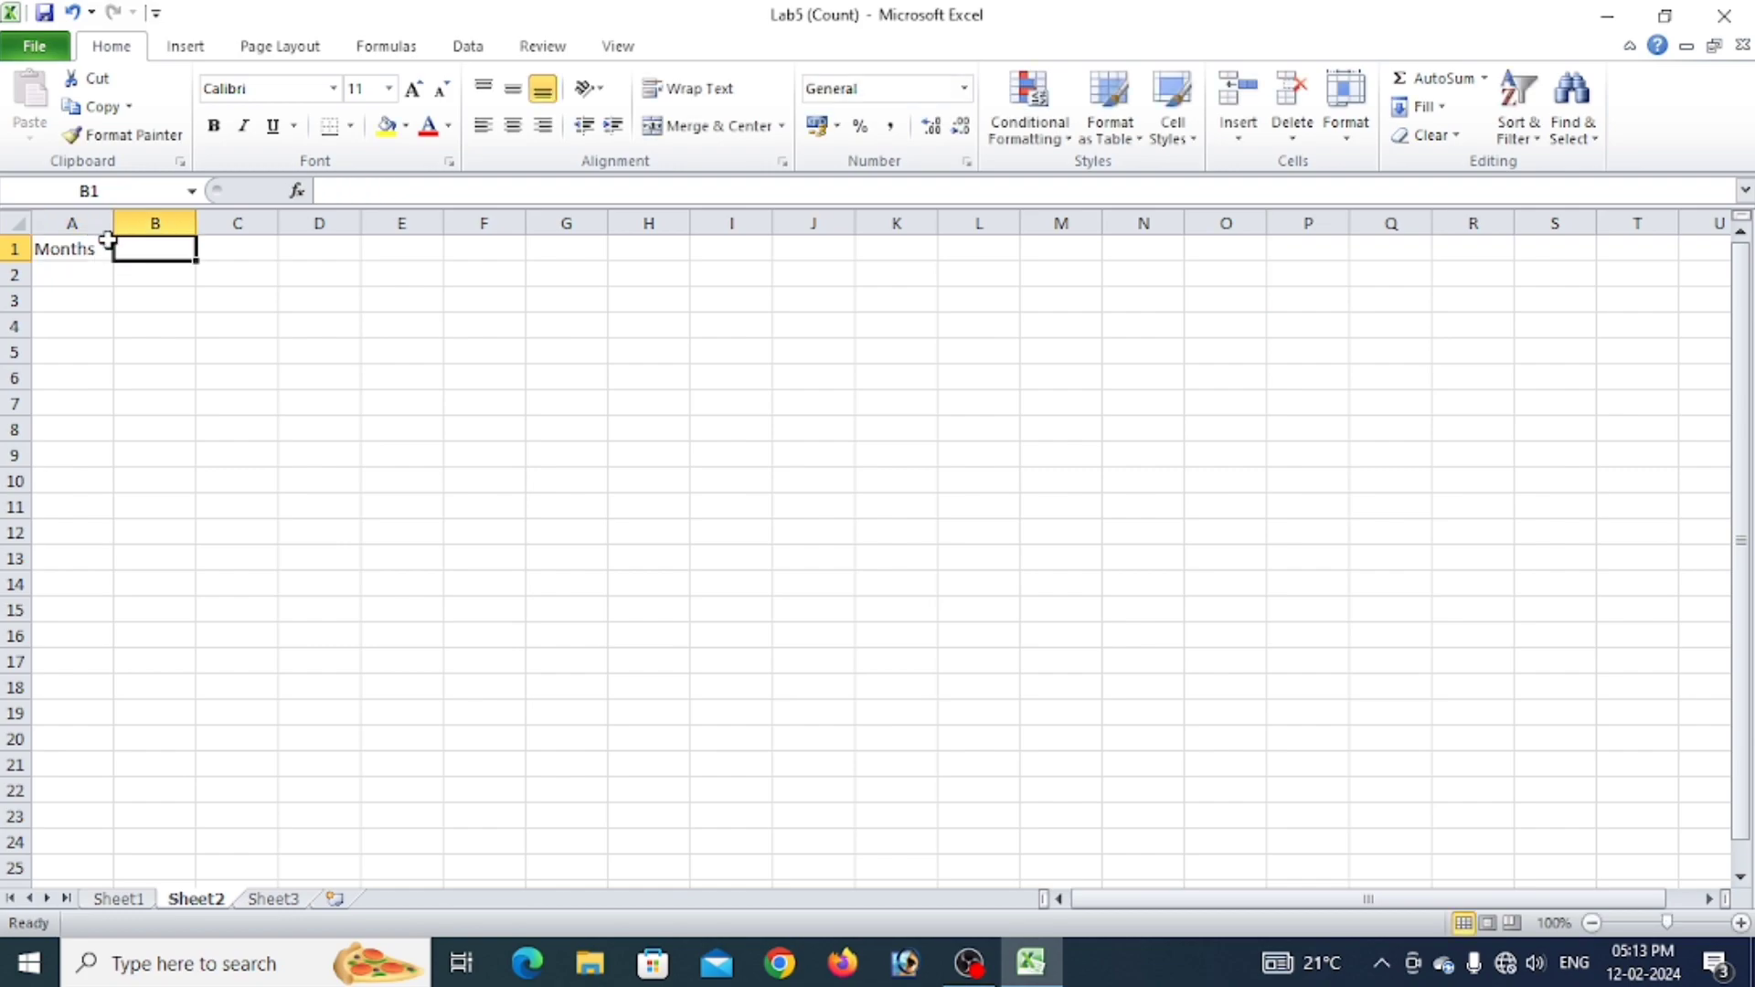
{"action": "type", "text": "Income"}
{"action": "key", "text": "Tab"}
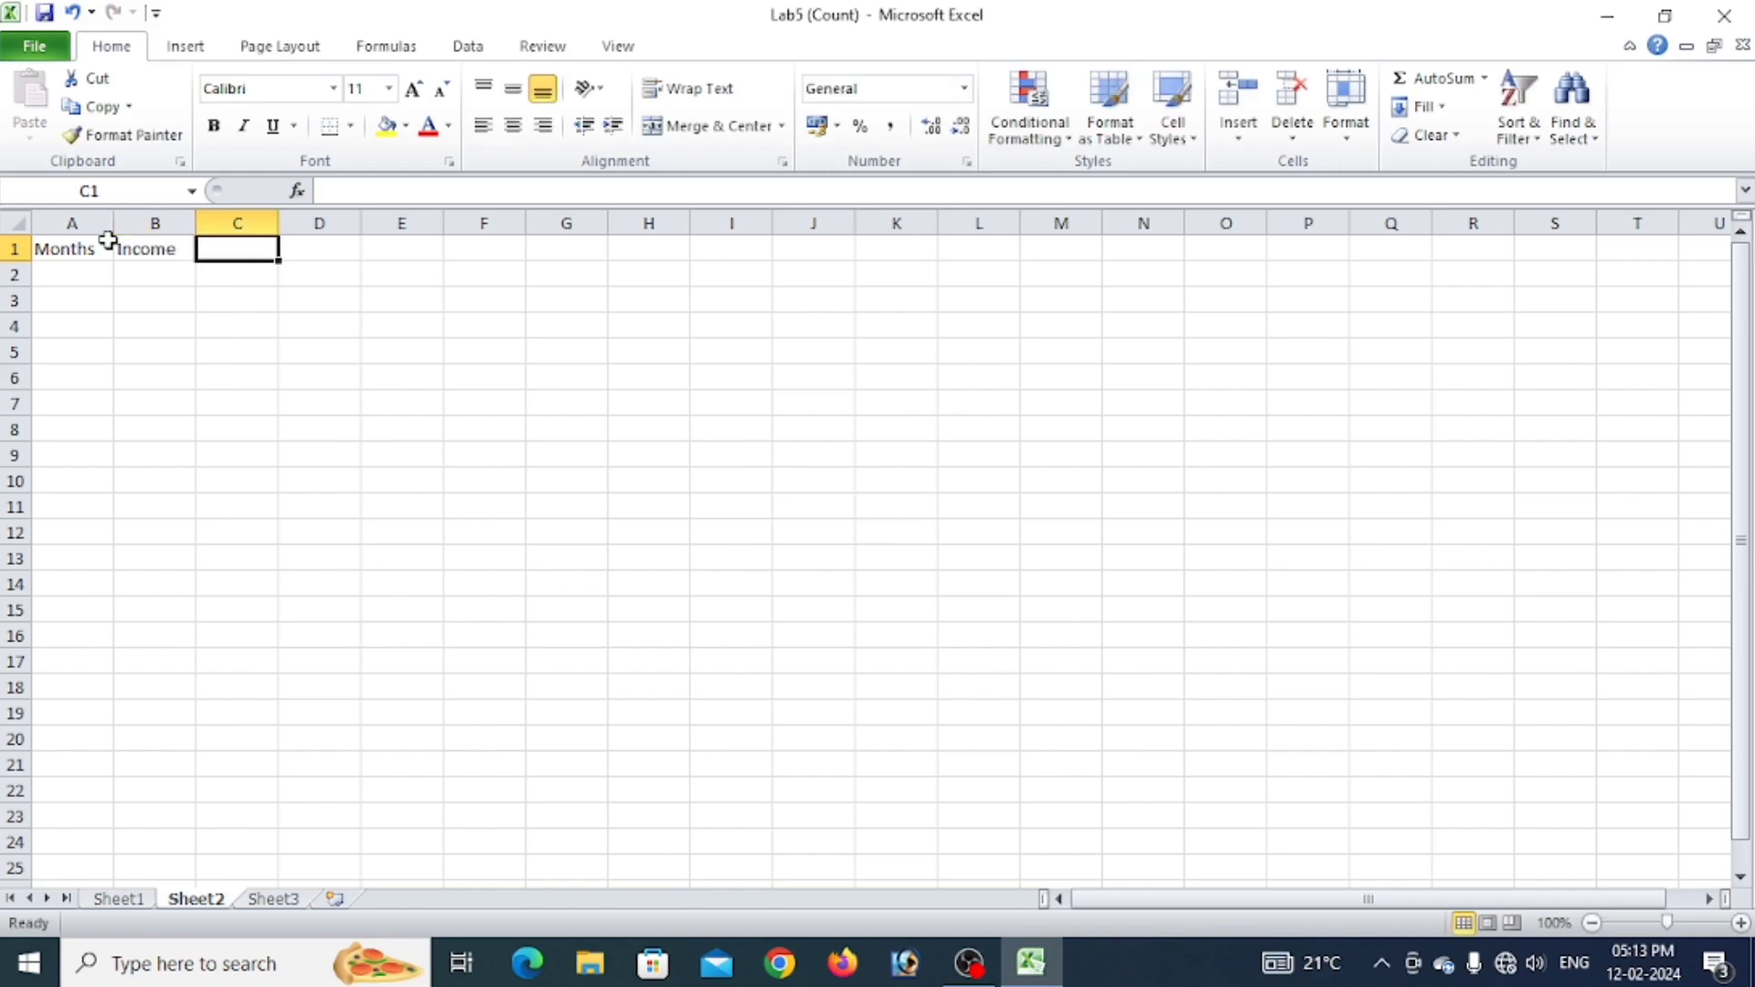
{"action": "type", "text": "Exp"}
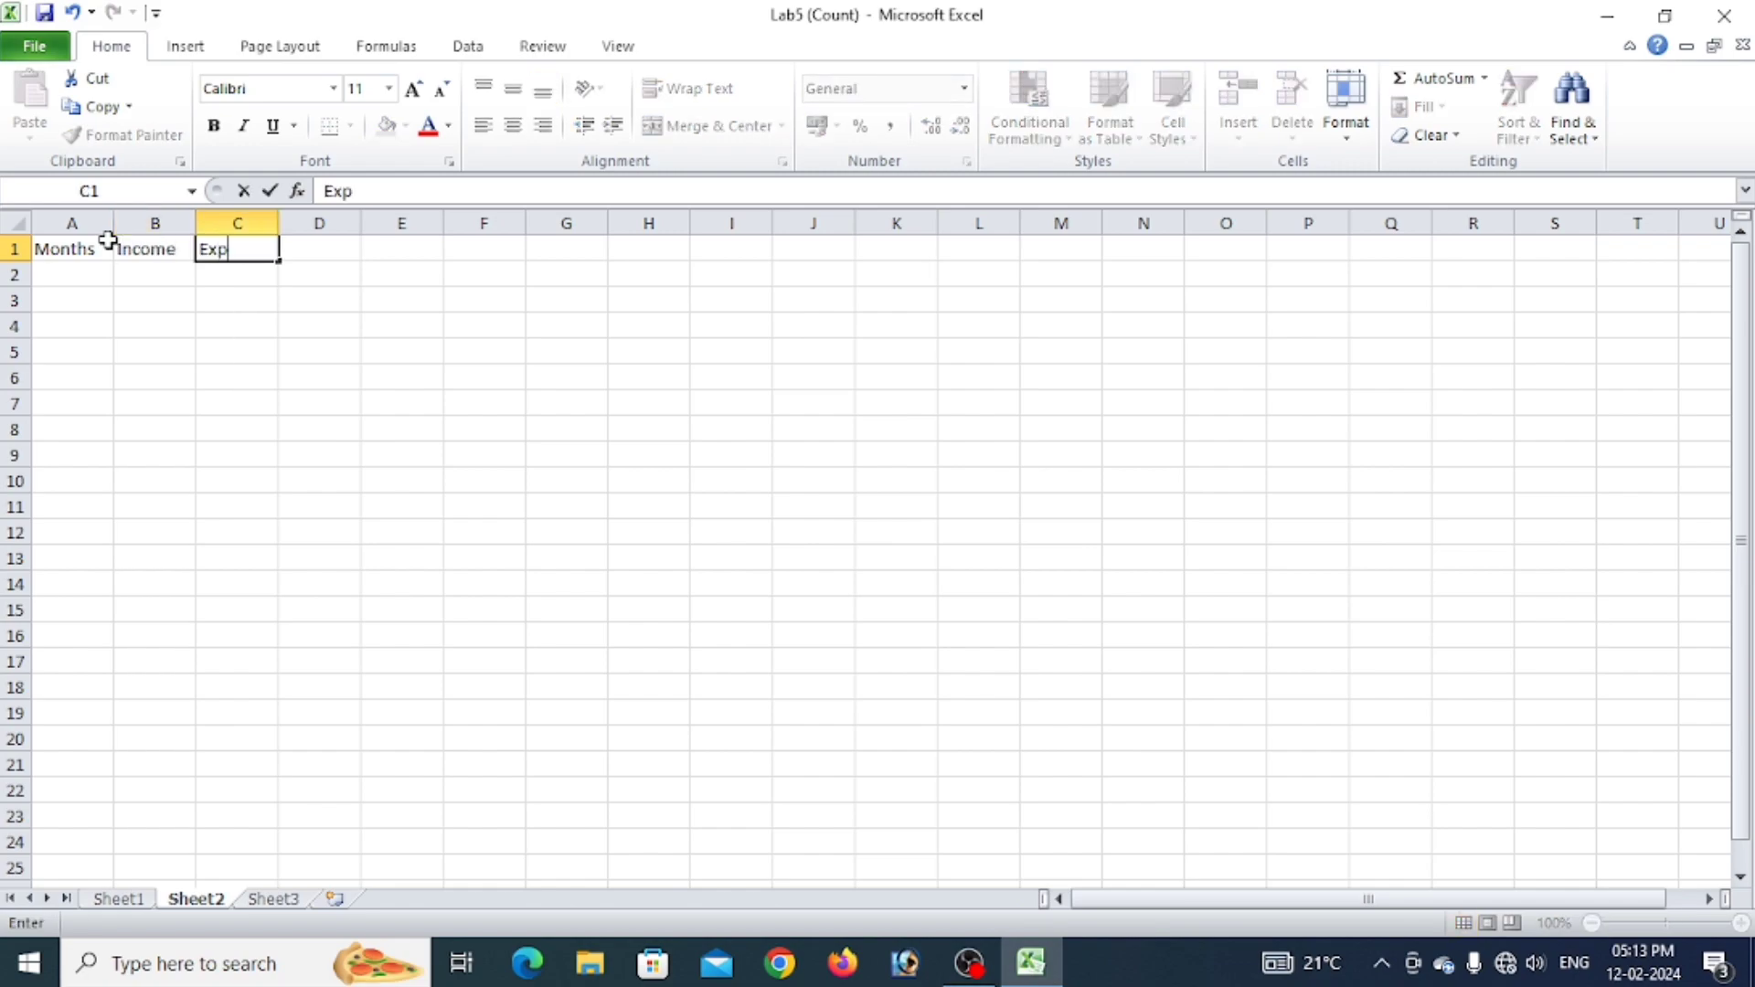
{"action": "type", "text": "."}
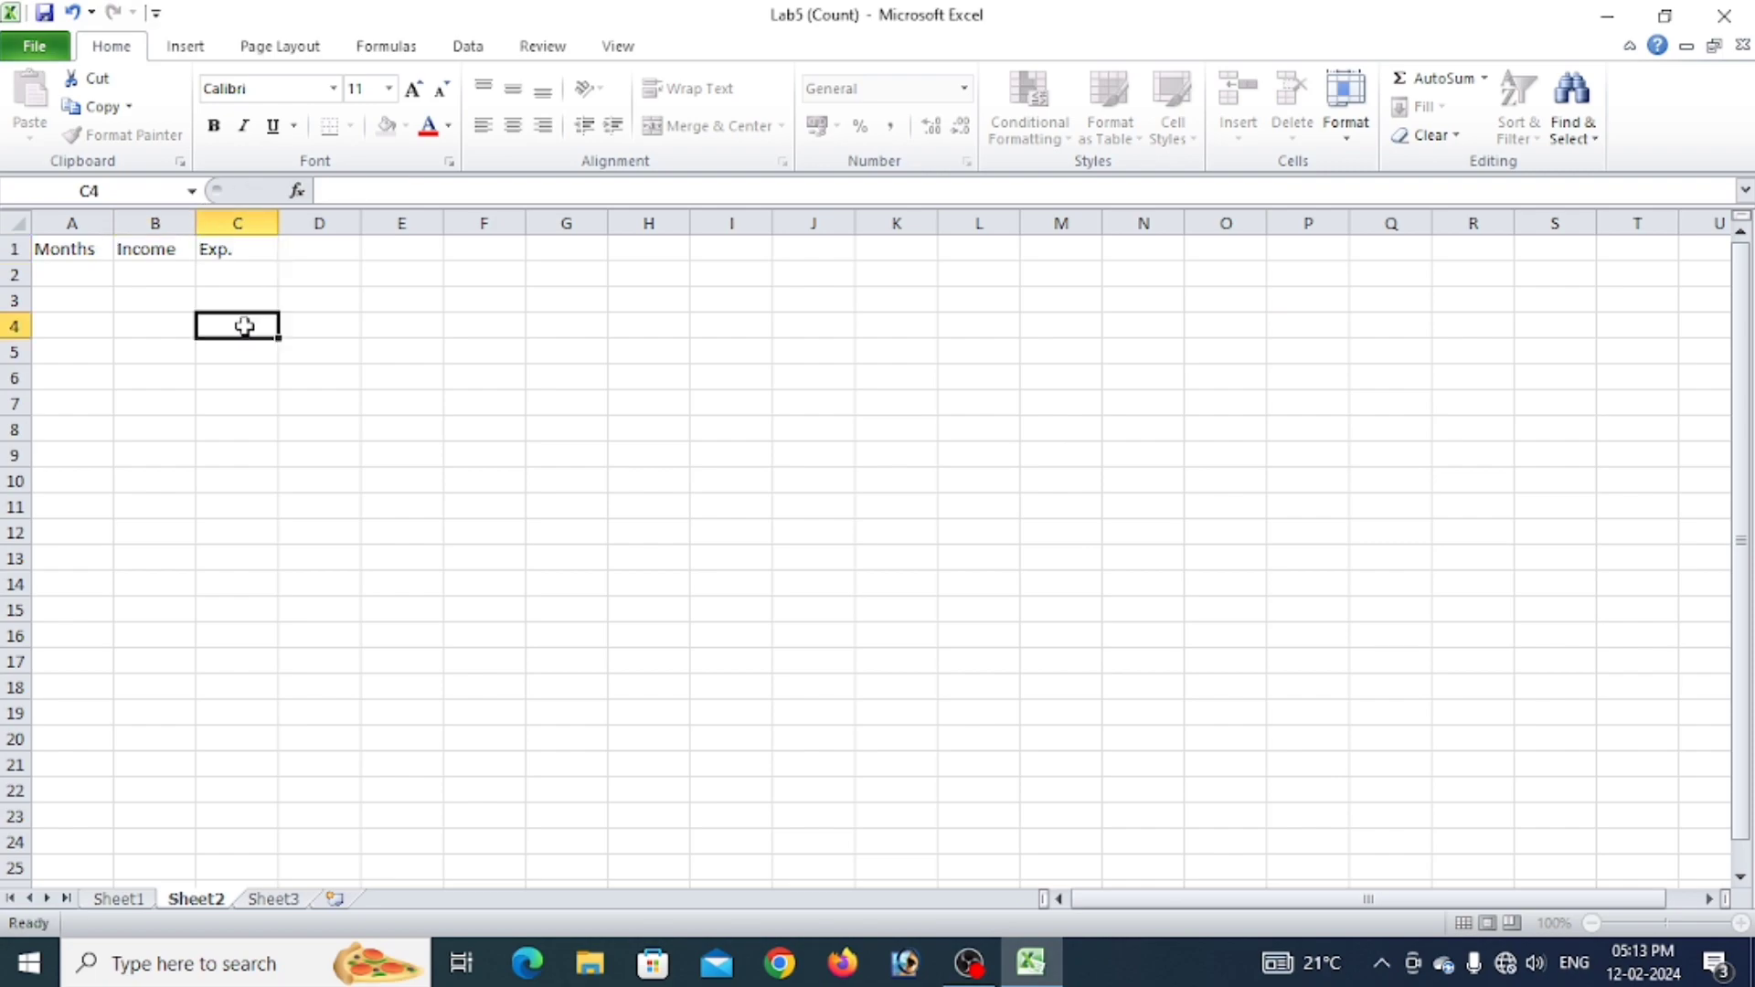
{"action": "left_click", "coordinate": [243, 326]}
{"action": "left_click", "coordinate": [94, 278]}
{"action": "left_click", "coordinate": [266, 427]}
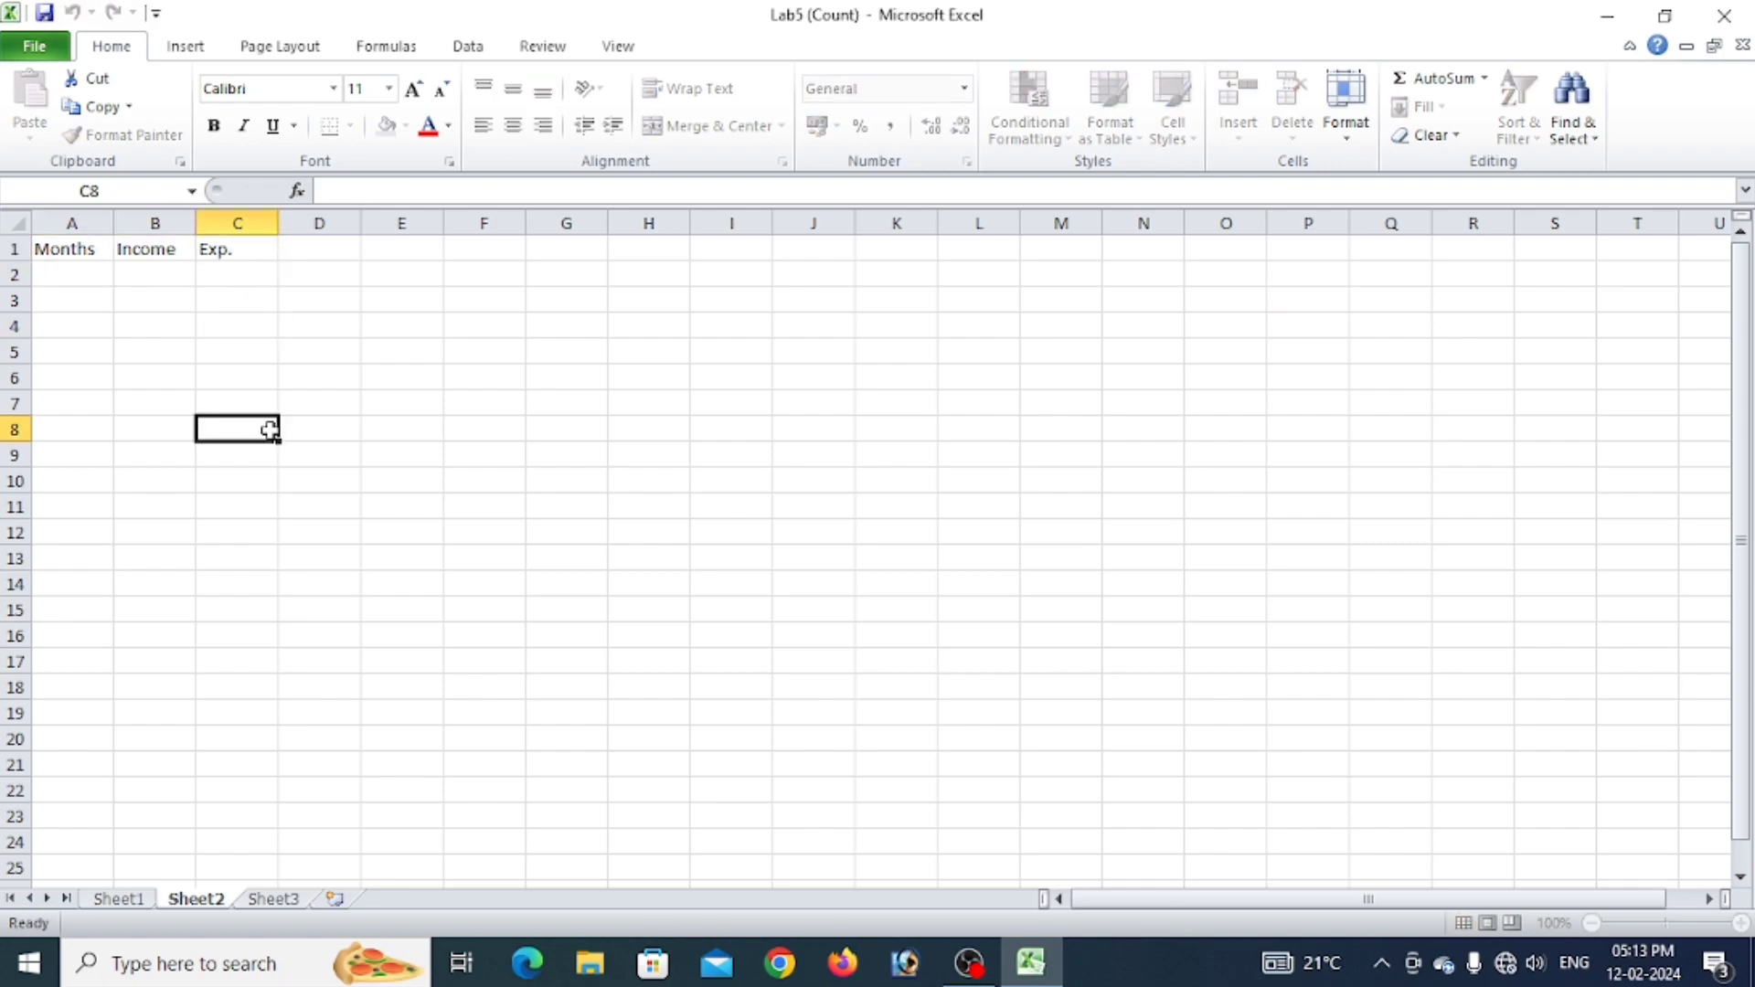
Enter Jan in A2 and fill the abbreviated month series down to Dec in A13.
{"action": "left_click", "coordinate": [73, 279]}
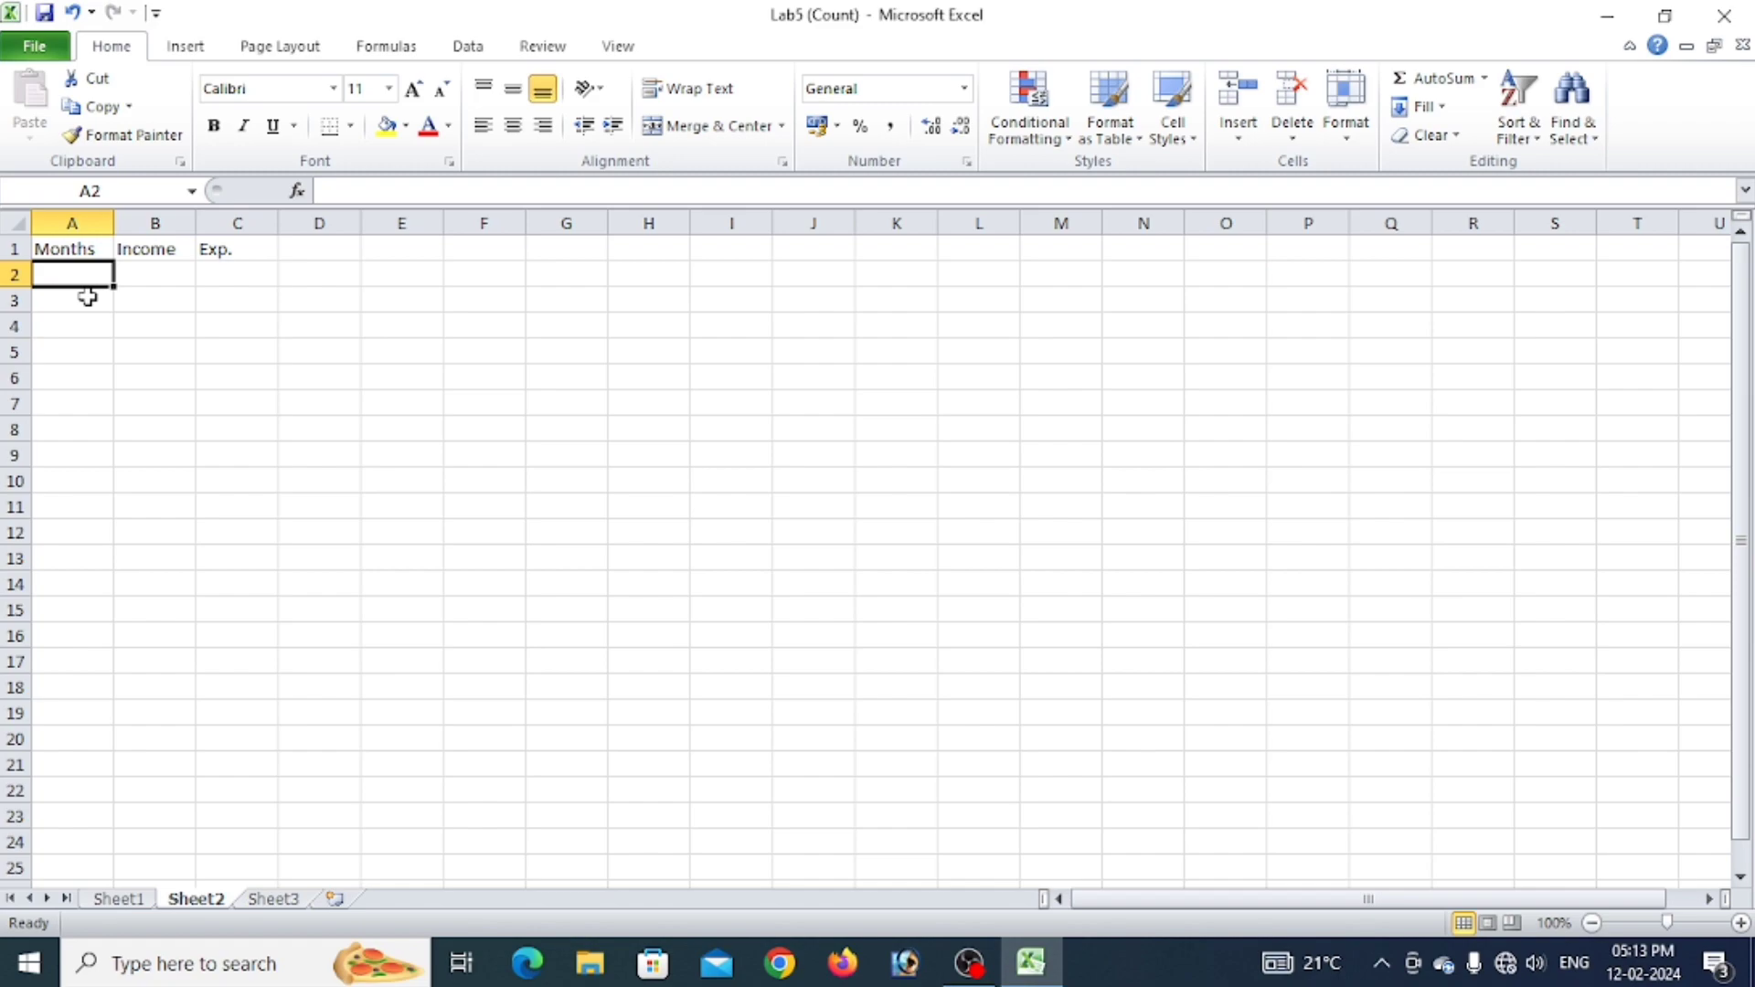
{"action": "type", "text": "Jan"}
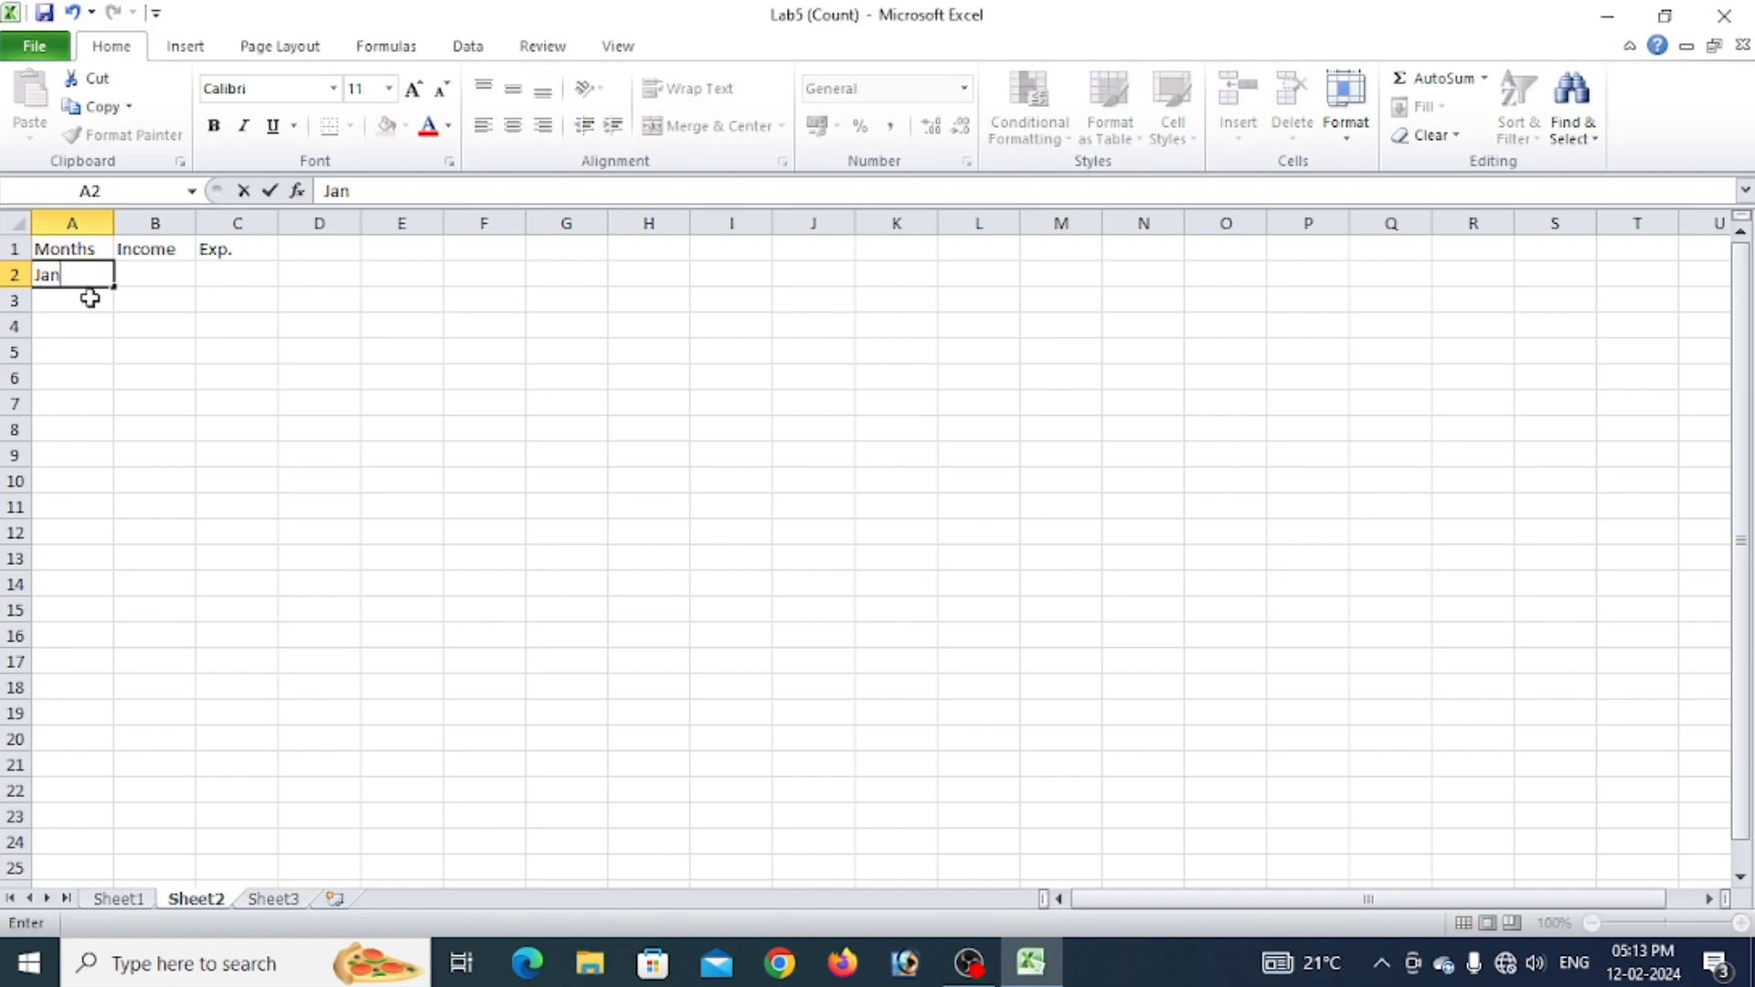
{"action": "left_click", "coordinate": [149, 373]}
{"action": "left_click", "coordinate": [84, 274]}
{"action": "left_click_drag", "start_coordinate": [113, 287], "coordinate": [128, 561]}
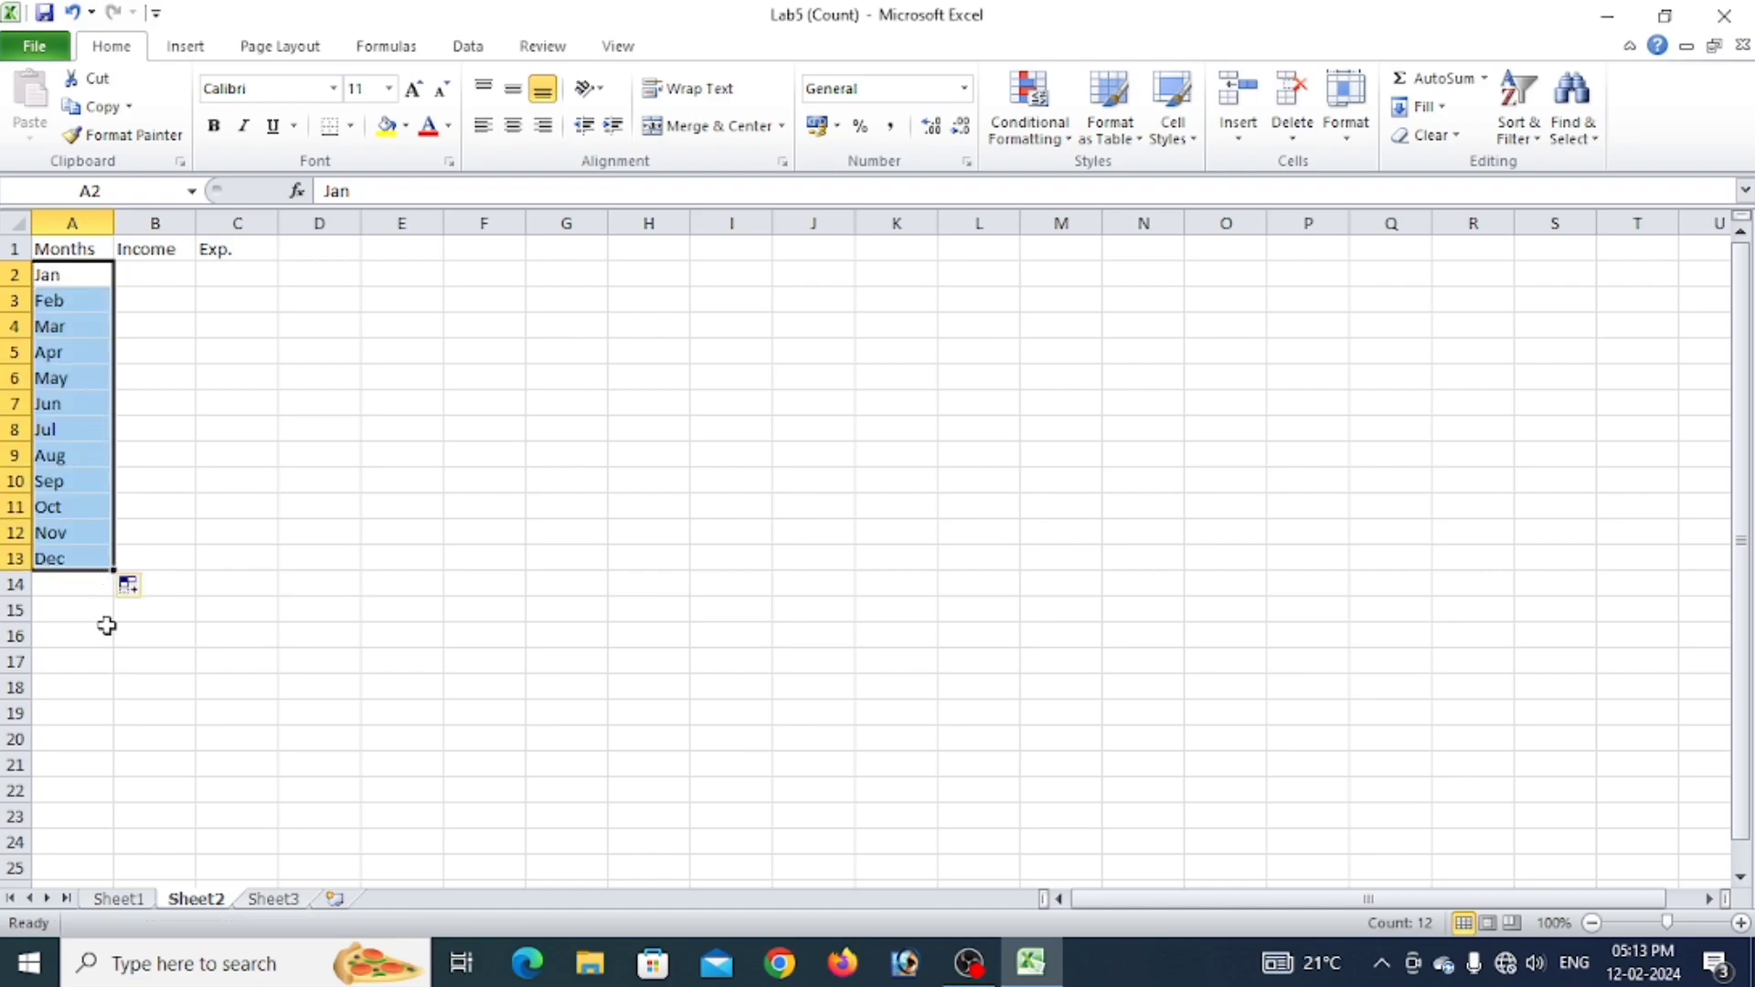
Fill the full month names from January to December down D2:D13 and fit column D's width to them.
{"action": "left_click", "coordinate": [337, 275]}
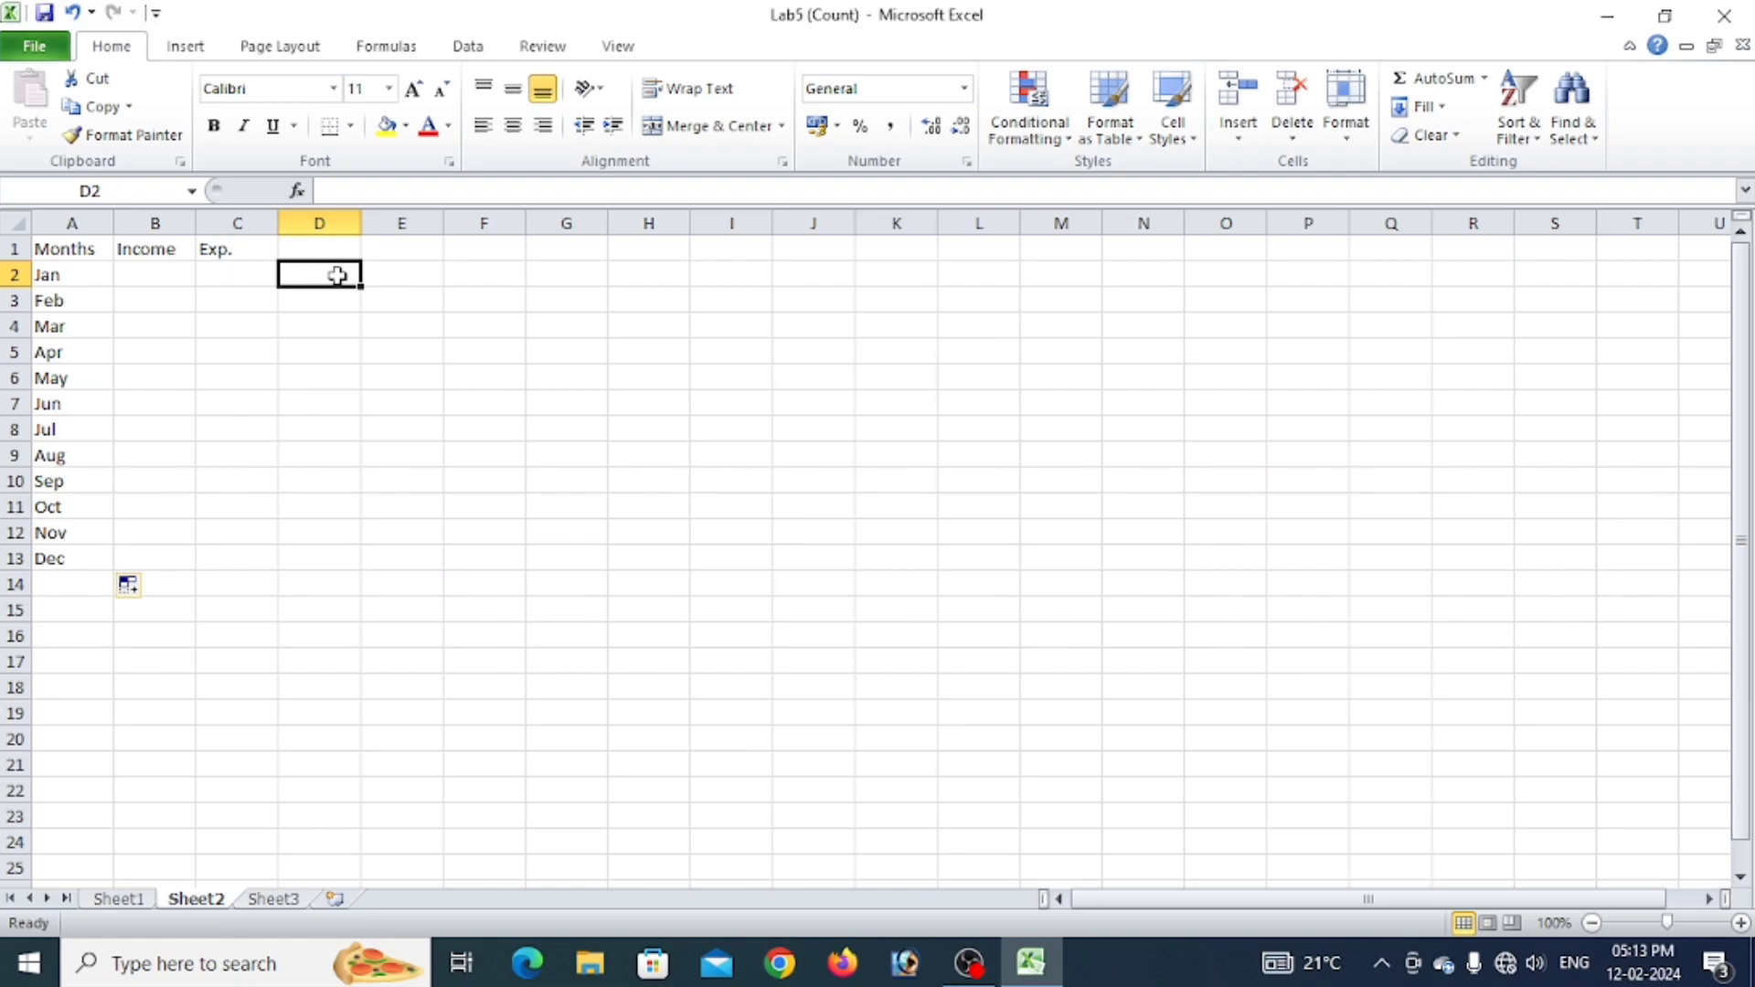
{"action": "type", "text": "Jan"}
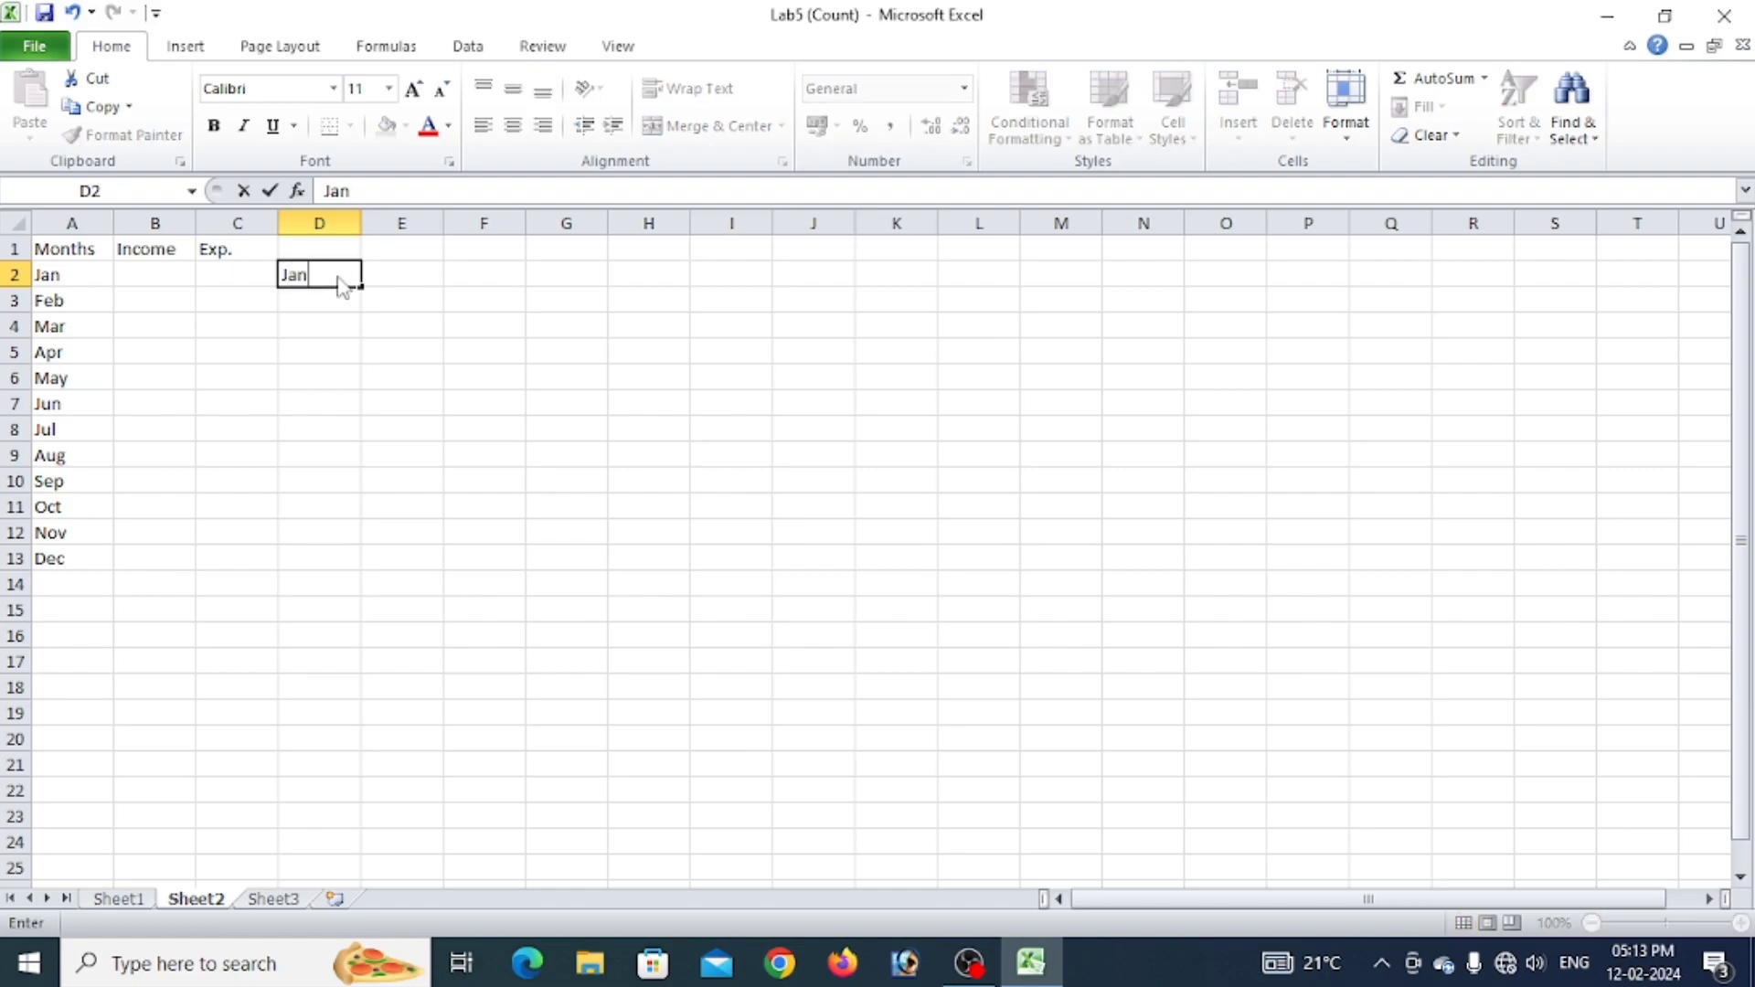
{"action": "type", "text": "uary"}
{"action": "left_click", "coordinate": [403, 353]}
{"action": "left_click", "coordinate": [342, 276]}
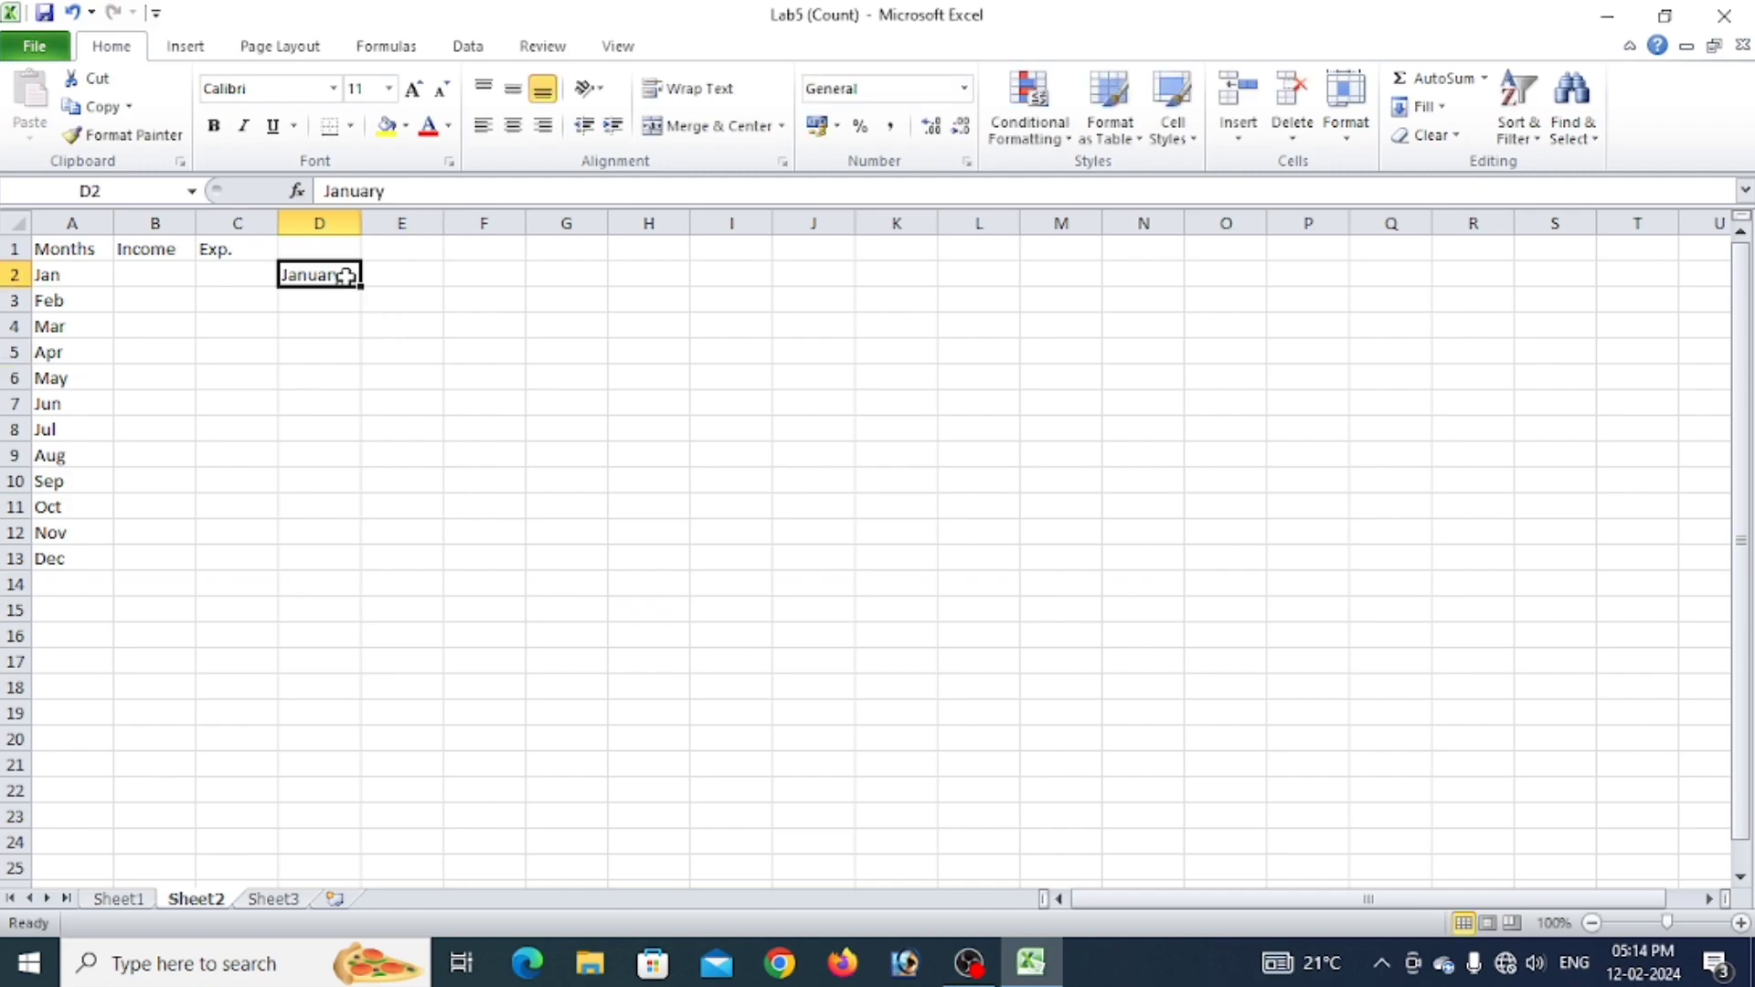
{"action": "left_click_drag", "start_coordinate": [361, 287], "coordinate": [375, 572]}
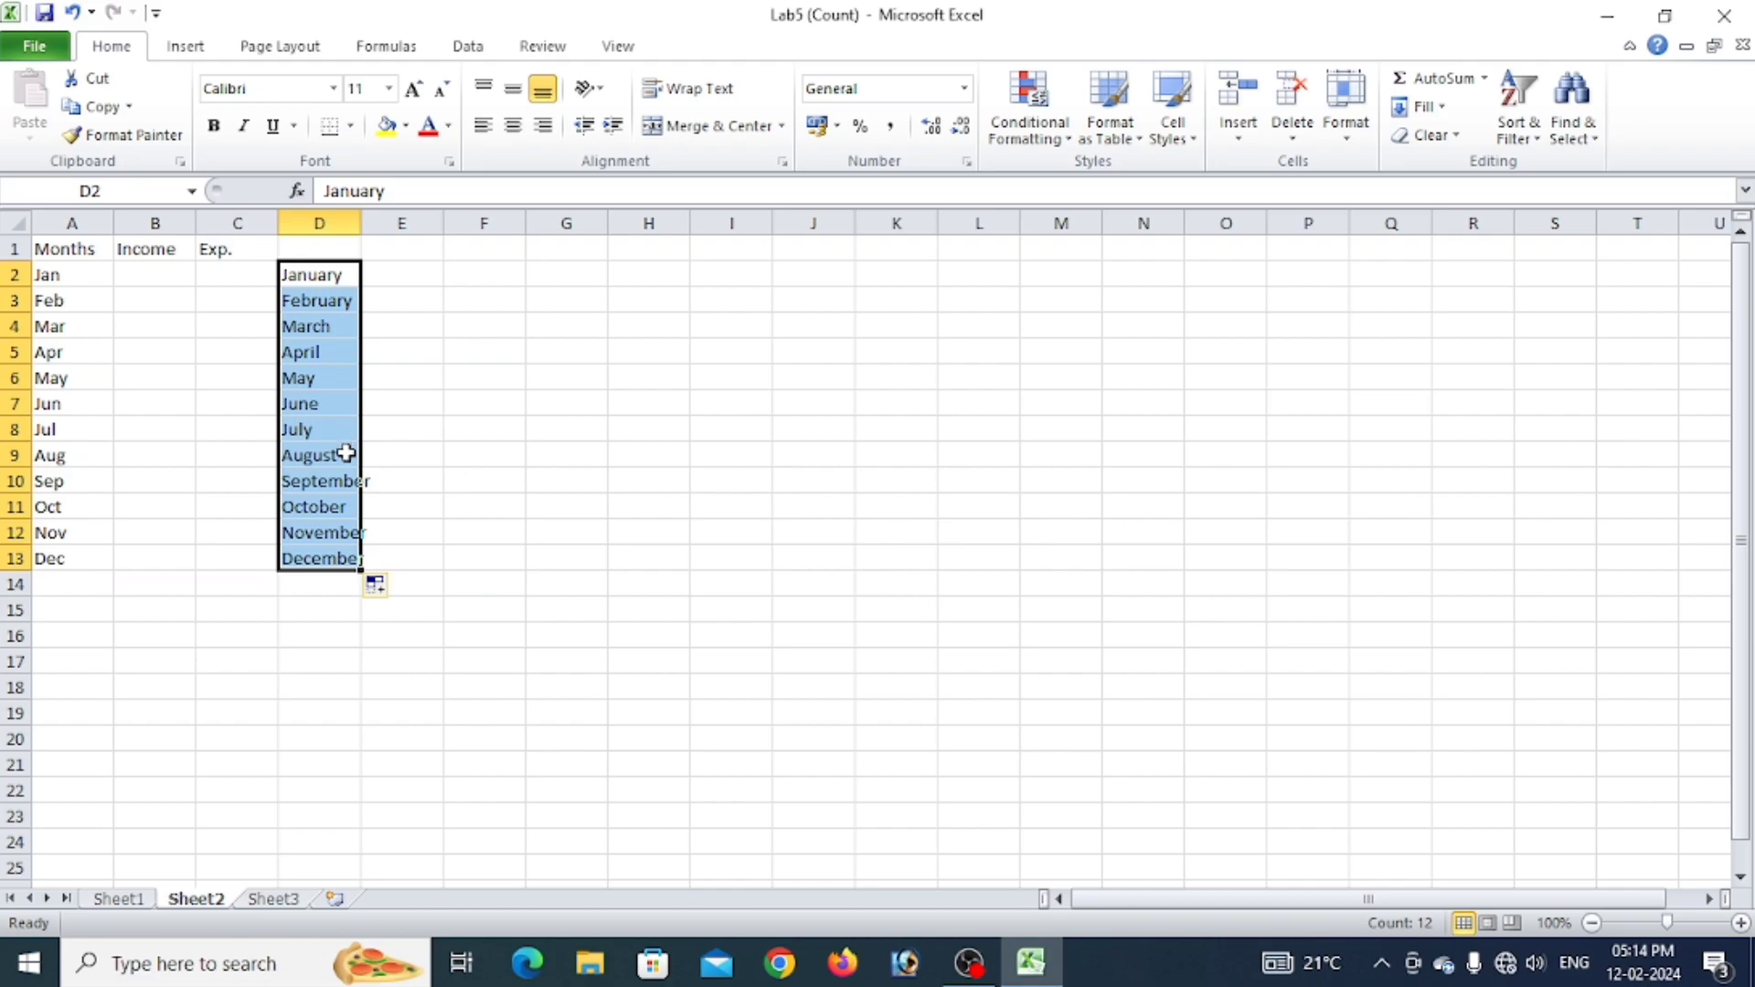
{"action": "double_click", "coordinate": [363, 230]}
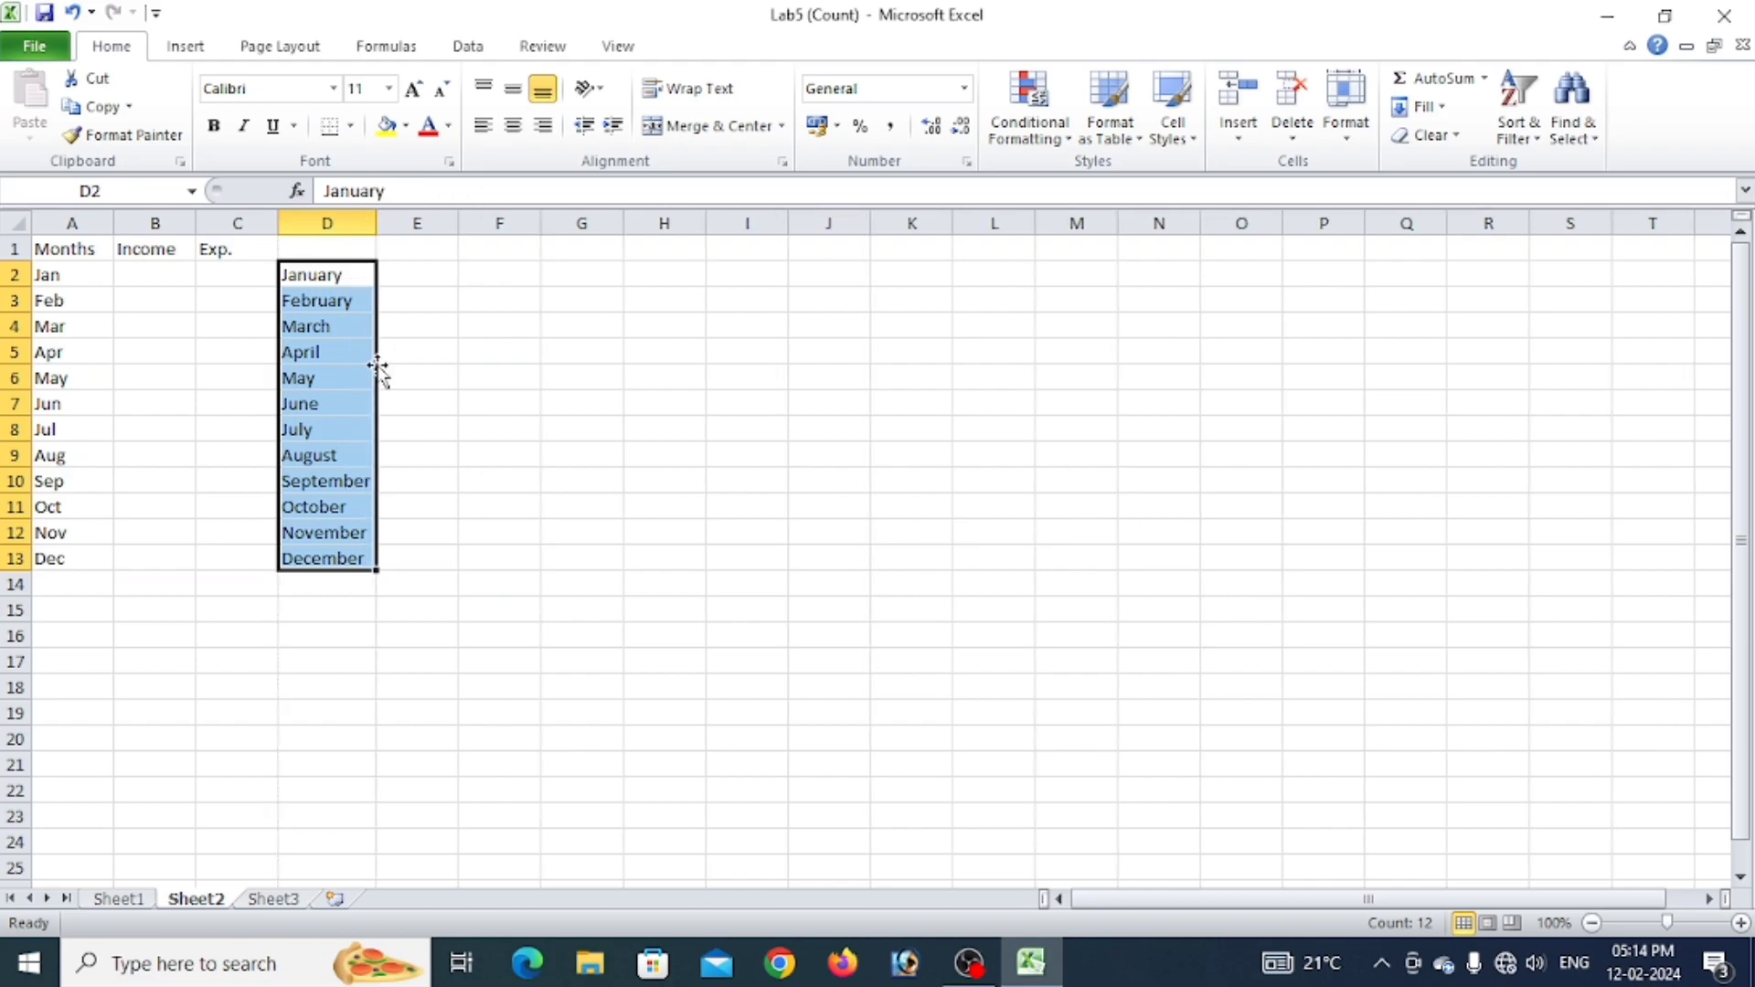
Clear the full month names from cells D2:D13.
{"action": "left_click", "coordinate": [435, 685]}
{"action": "left_click_drag", "start_coordinate": [336, 281], "coordinate": [325, 557]}
{"action": "key", "text": "Delete"}
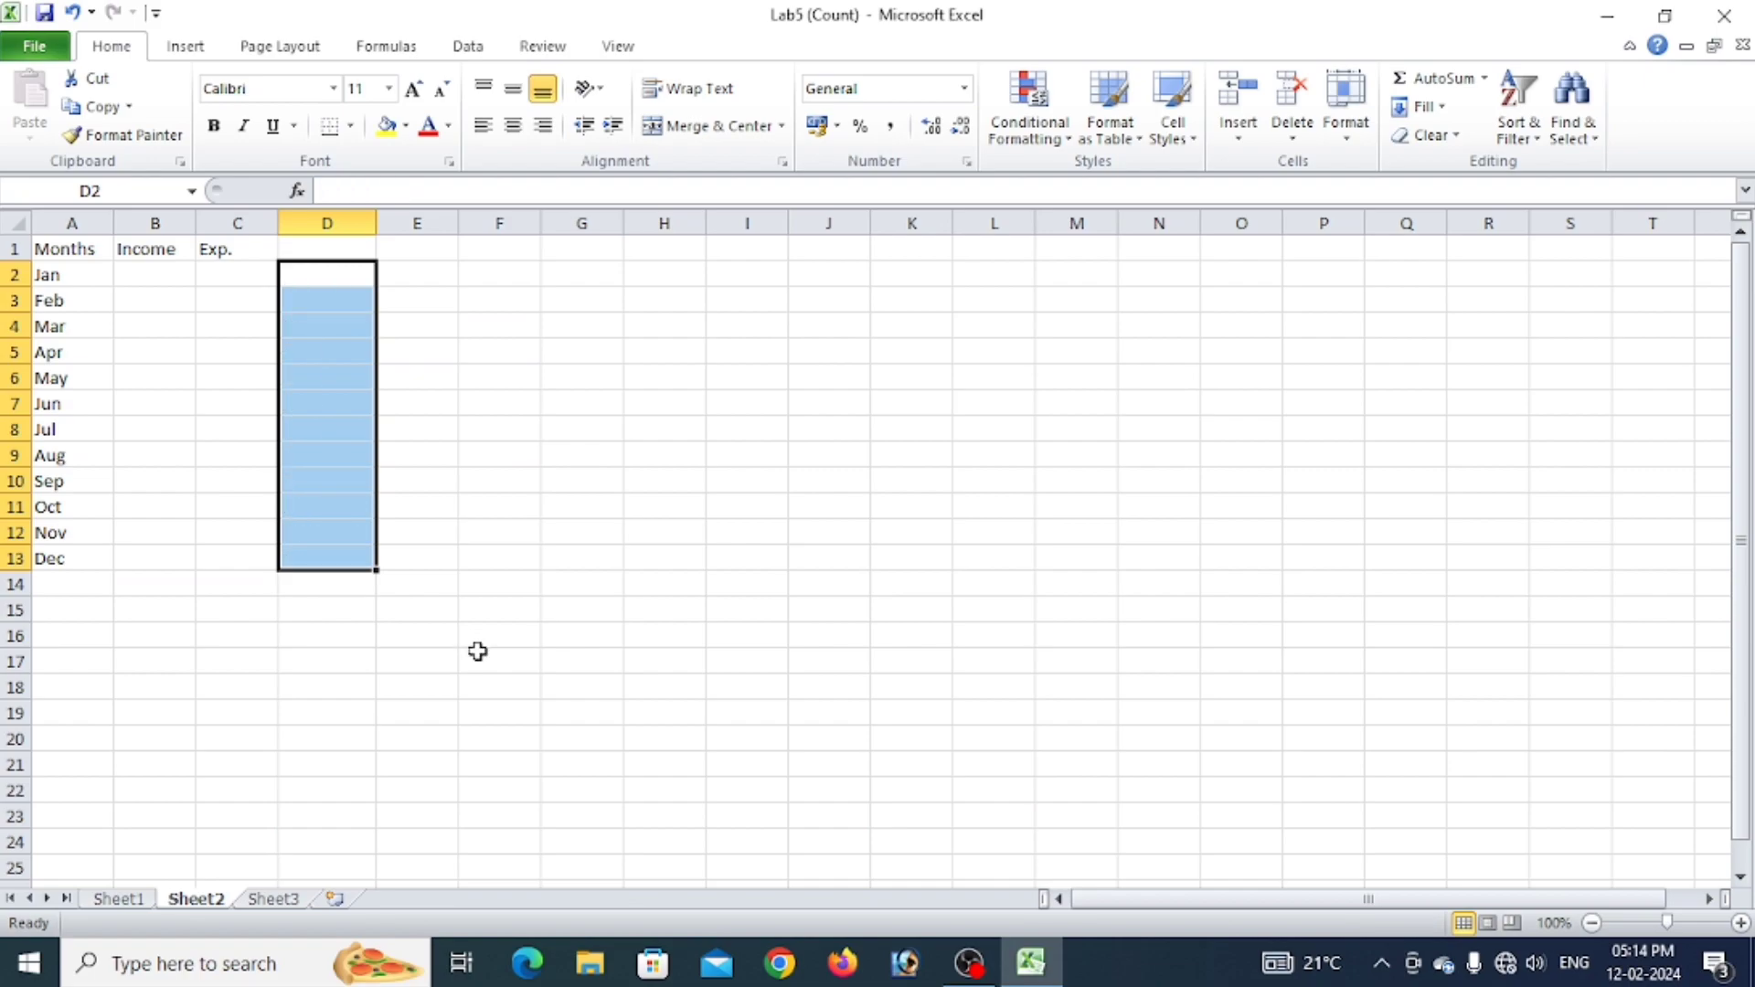
{"action": "left_click", "coordinate": [266, 558]}
Copy the twelve income values in B3:B14 of Sheet1 into Sheet2 starting at B2.
{"action": "left_click", "coordinate": [136, 277]}
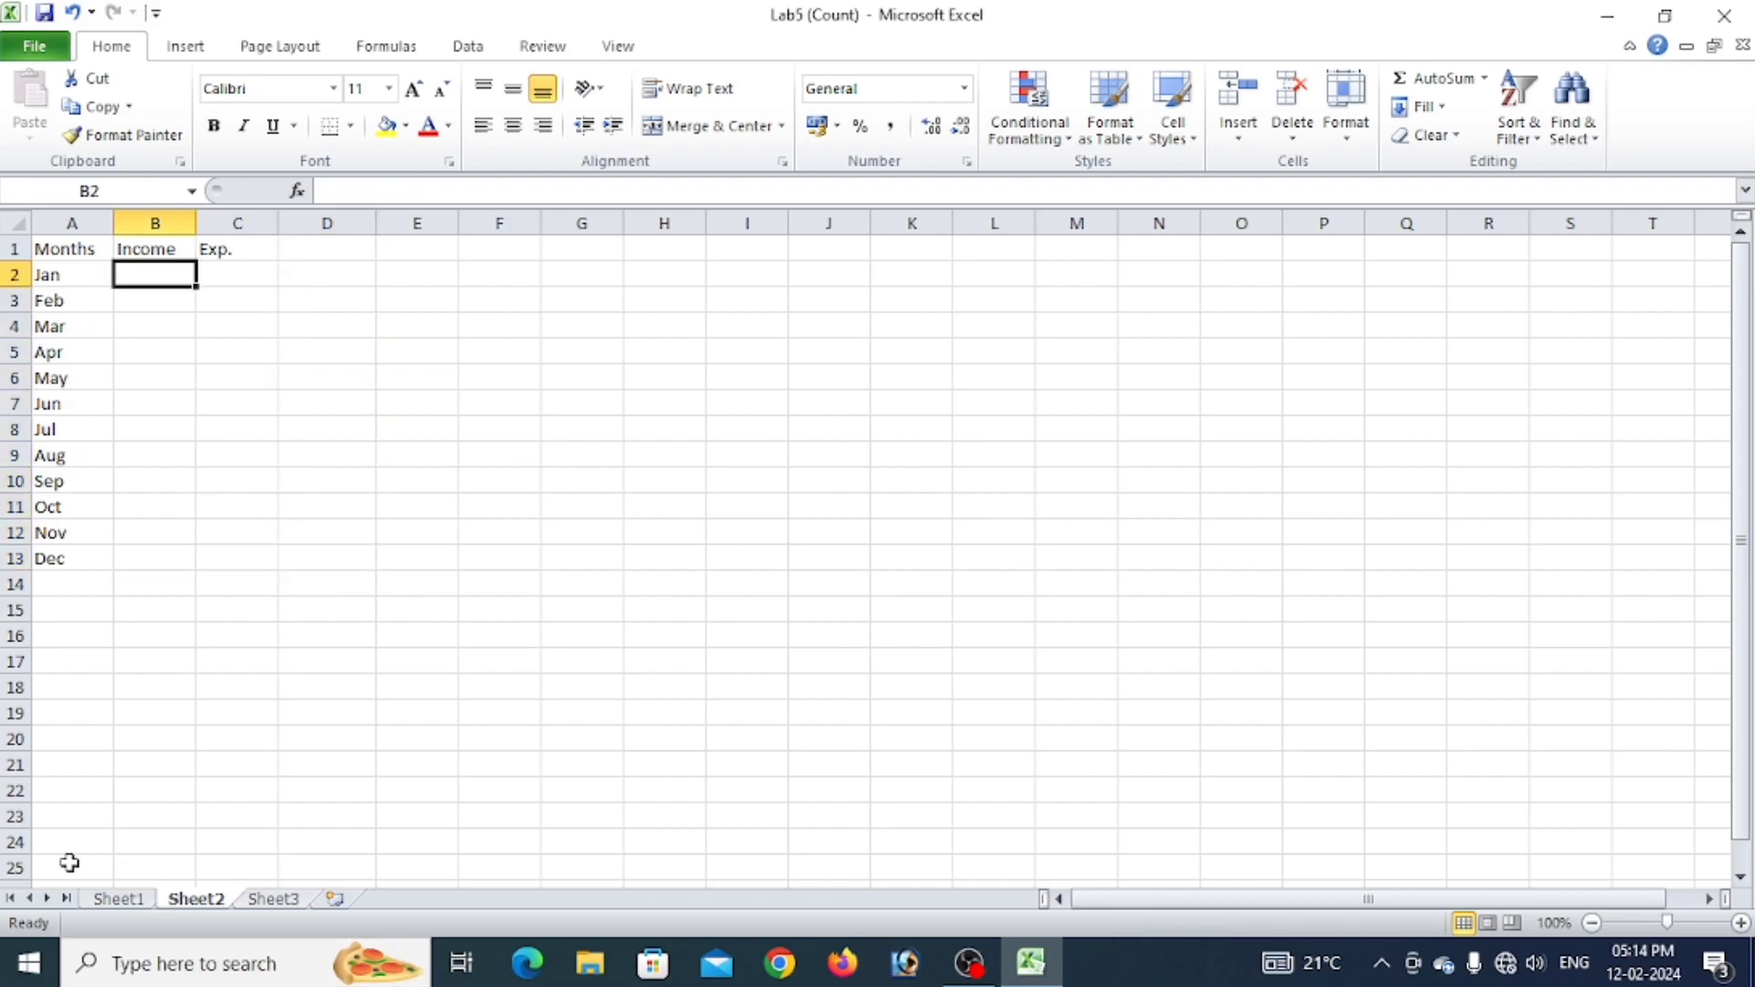
{"action": "left_click", "coordinate": [119, 899]}
{"action": "left_click_drag", "start_coordinate": [426, 360], "coordinate": [435, 639]}
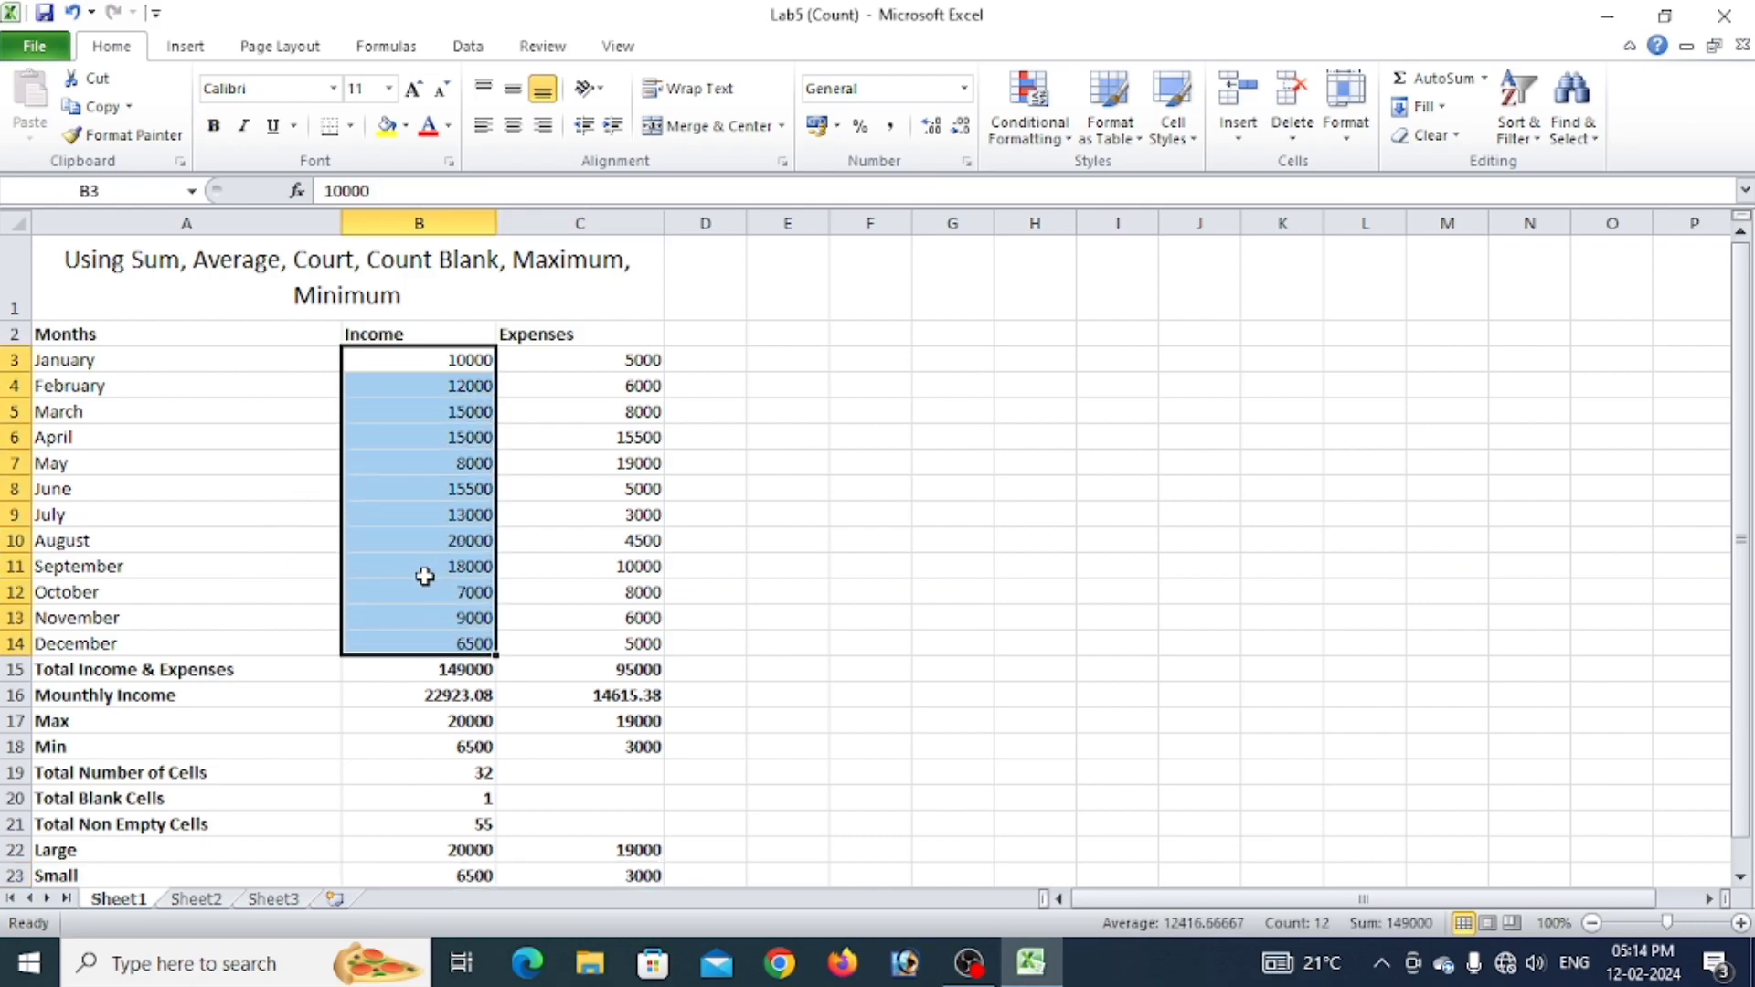
{"action": "key", "text": "ctrl+c"}
{"action": "left_click", "coordinate": [196, 898]}
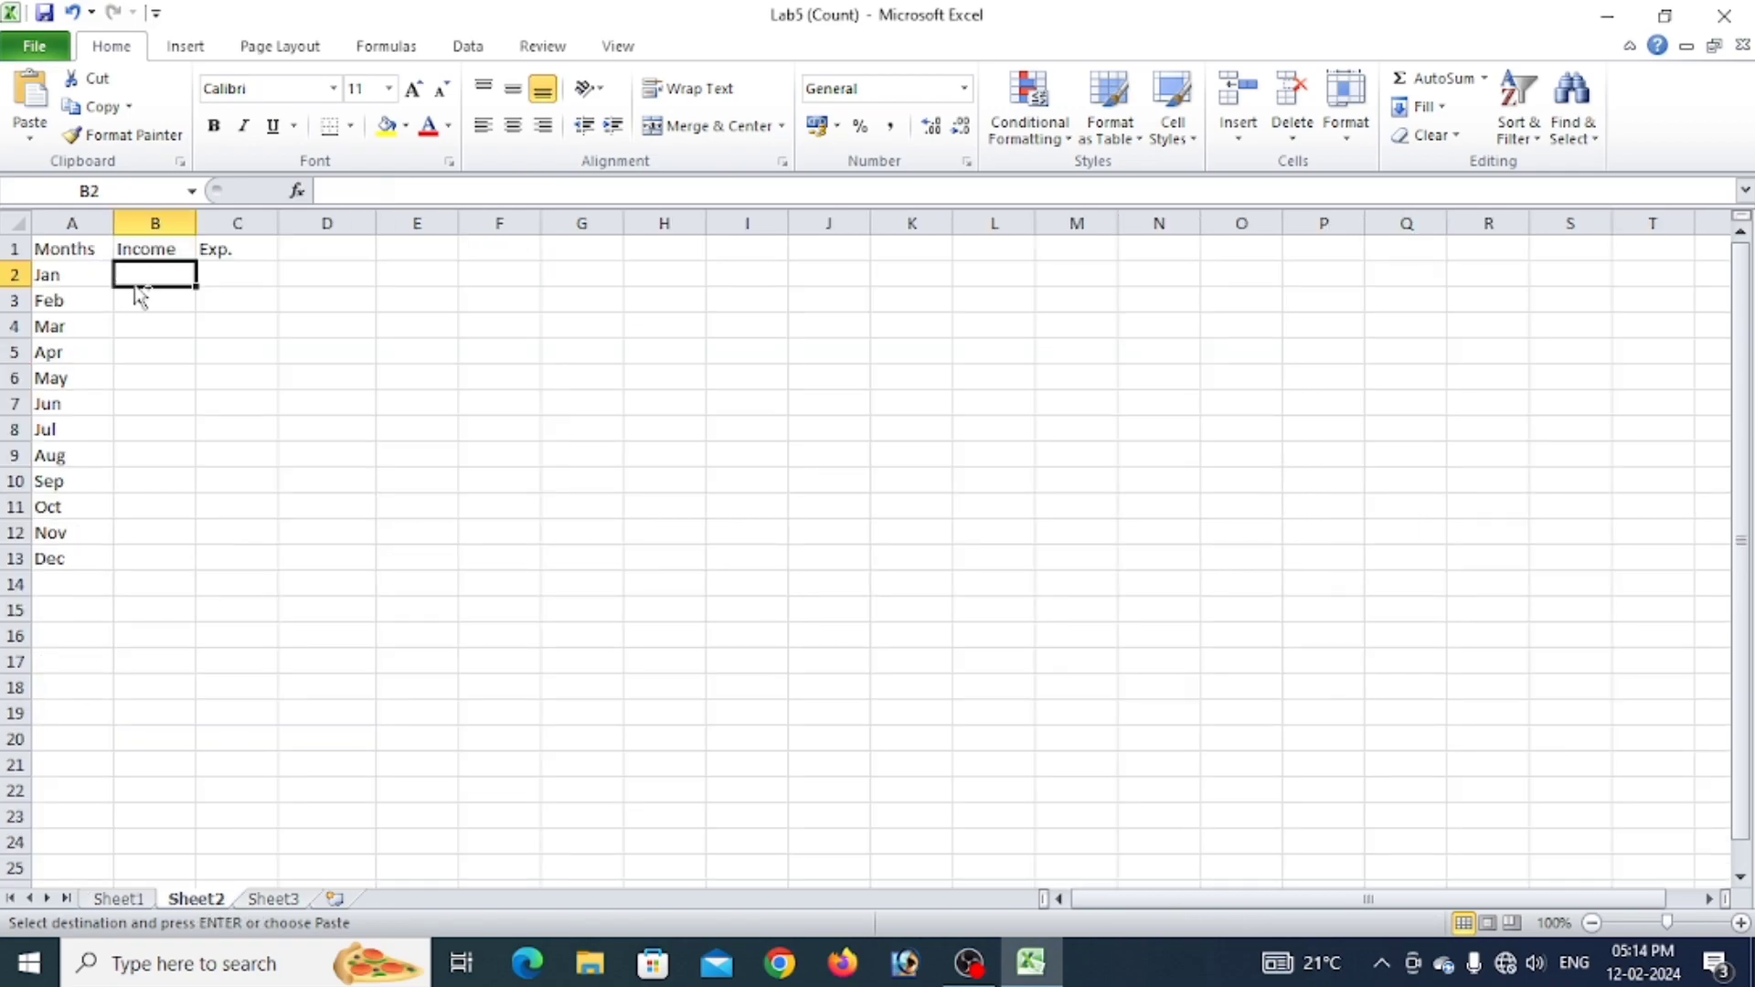
{"action": "key", "text": "ctrl+v"}
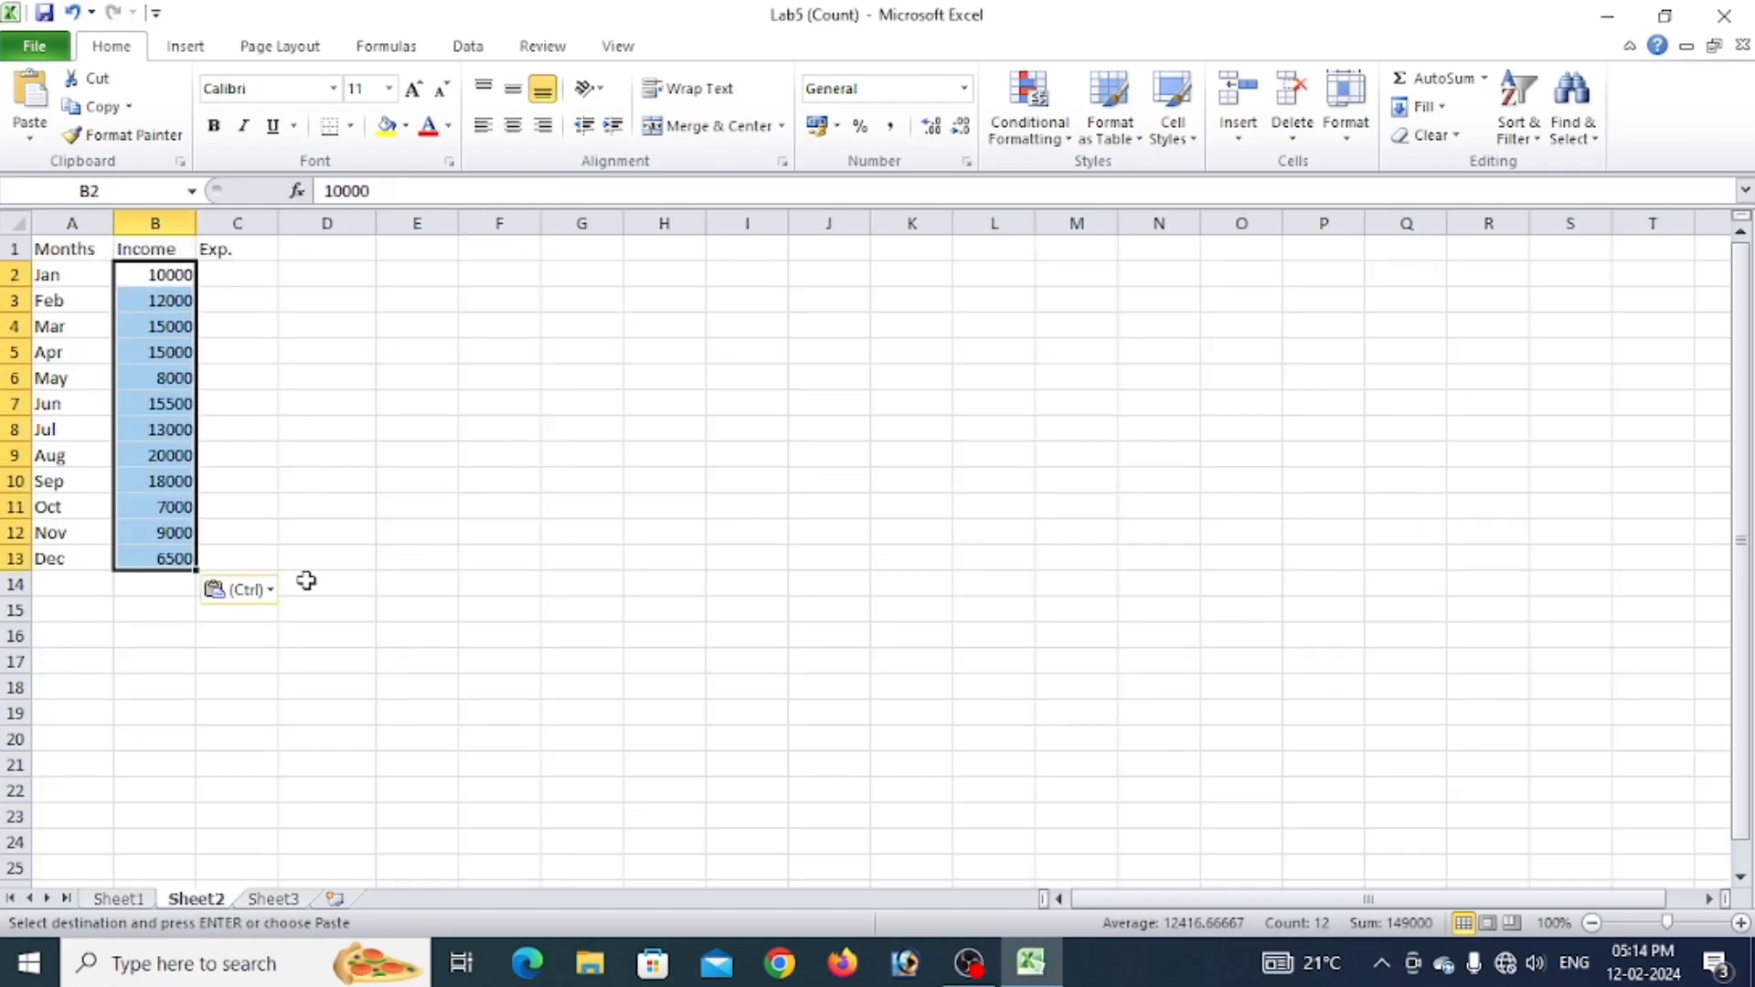
Copy the twelve expense values in C3:C14 of Sheet1 into Sheet2 starting at C2.
{"action": "left_click", "coordinate": [146, 901]}
{"action": "left_click_drag", "start_coordinate": [577, 359], "coordinate": [598, 644]}
{"action": "key", "text": "ctrl+c"}
{"action": "left_click", "coordinate": [220, 904]}
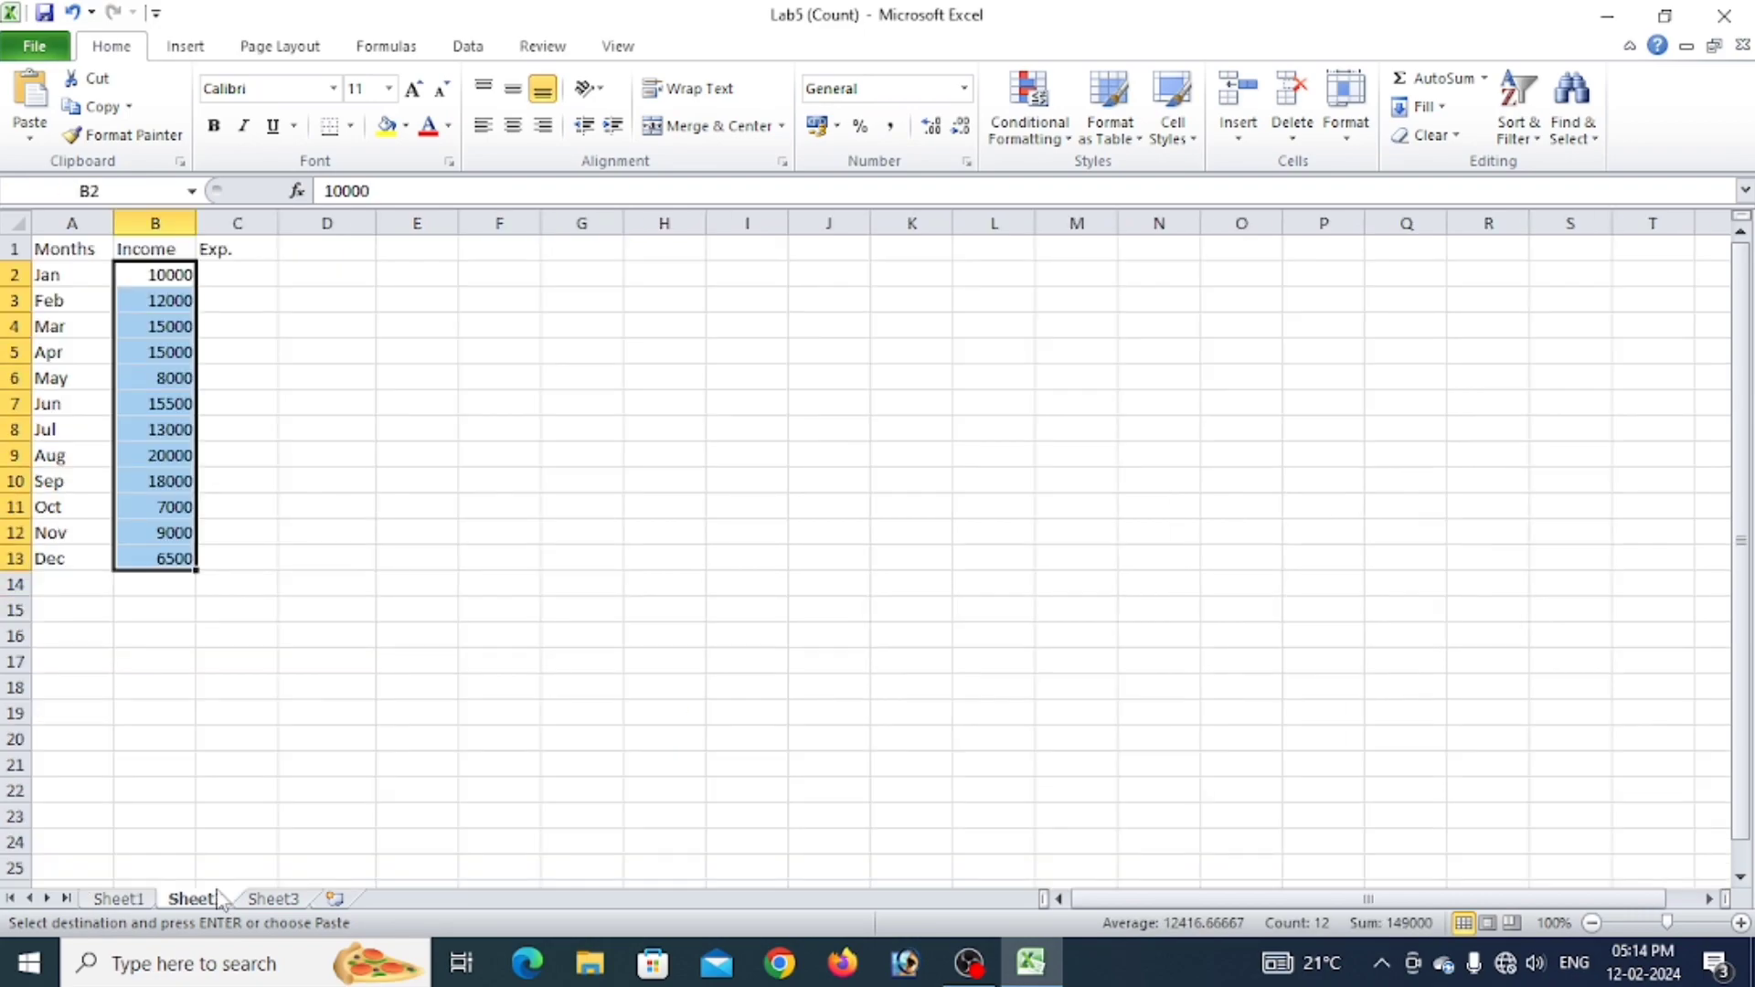
{"action": "left_click", "coordinate": [242, 274]}
{"action": "key", "text": "ctrl+v"}
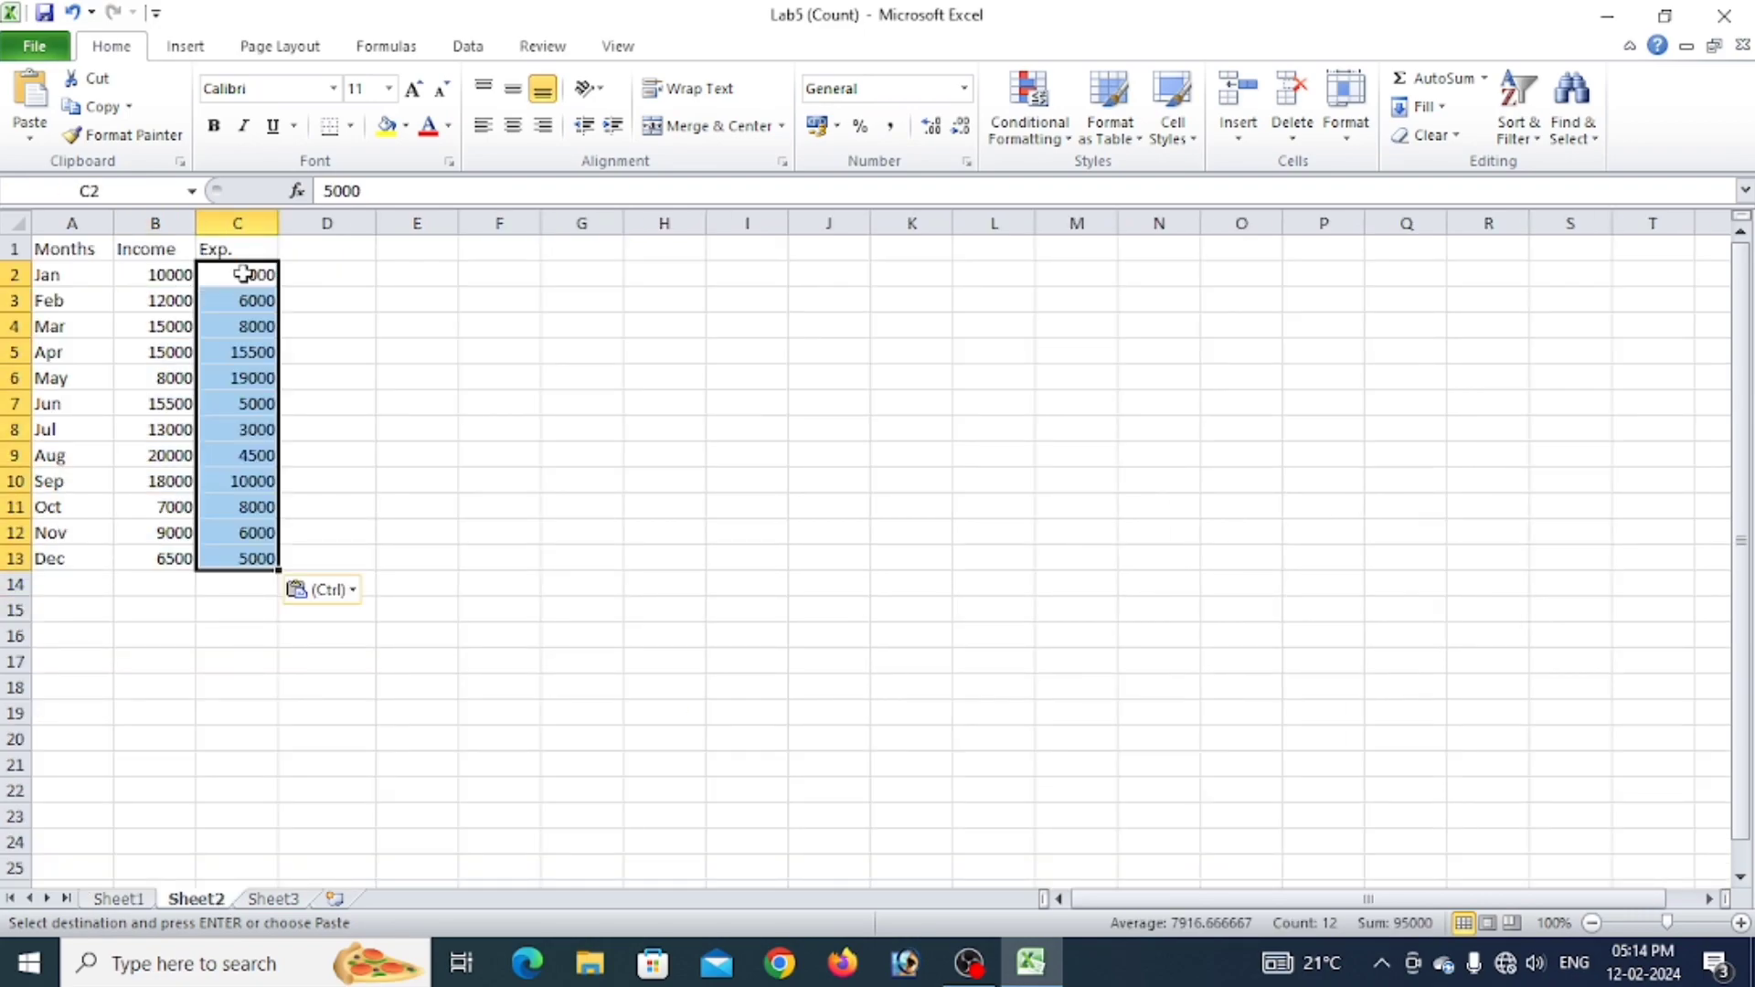
Widen the Exp., Income and Months columns of Sheet2.
{"action": "key", "text": "ctrl+Home"}
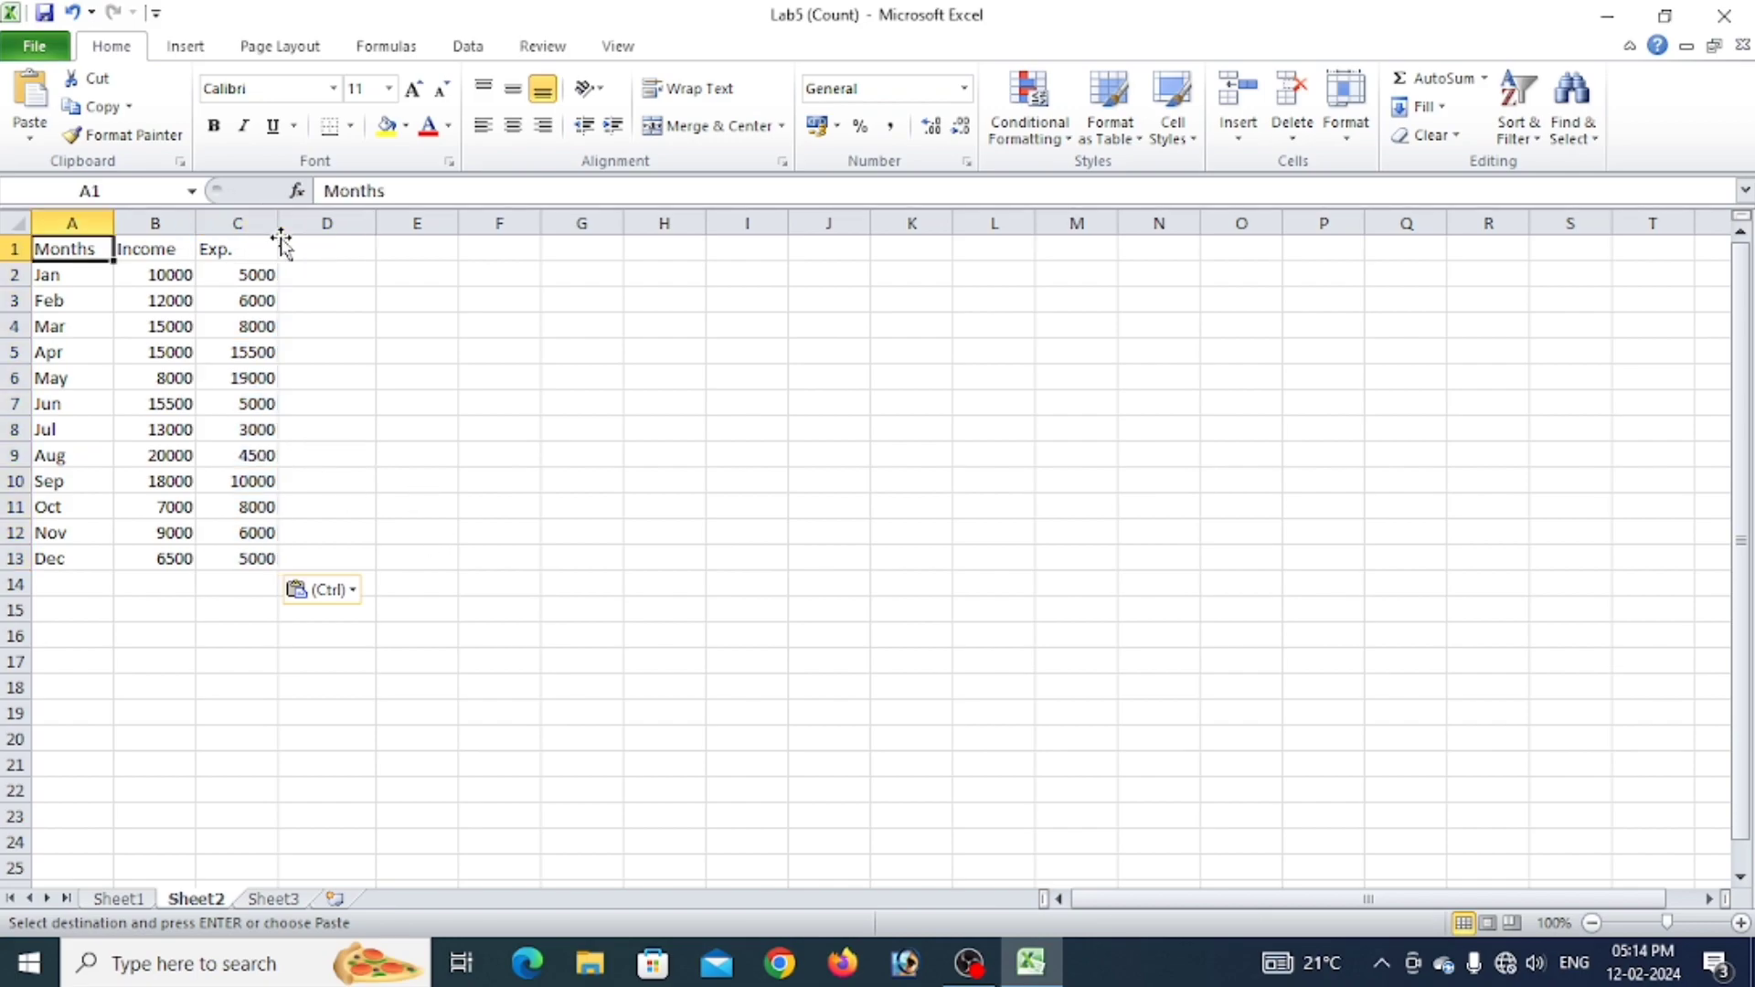
{"action": "mouse_move", "coordinate": [278, 225]}
{"action": "left_mouse_down"}
{"action": "mouse_move", "coordinate": [253, 225]}
{"action": "mouse_move", "coordinate": [308, 224]}
{"action": "left_mouse_up"}
{"action": "left_click_drag", "start_coordinate": [198, 222], "coordinate": [266, 222]}
{"action": "left_click_drag", "start_coordinate": [113, 222], "coordinate": [145, 222]}
Change A2 to January and fill the full month names down to December in A13.
{"action": "left_click", "coordinate": [101, 274]}
{"action": "double_click", "coordinate": [134, 276]}
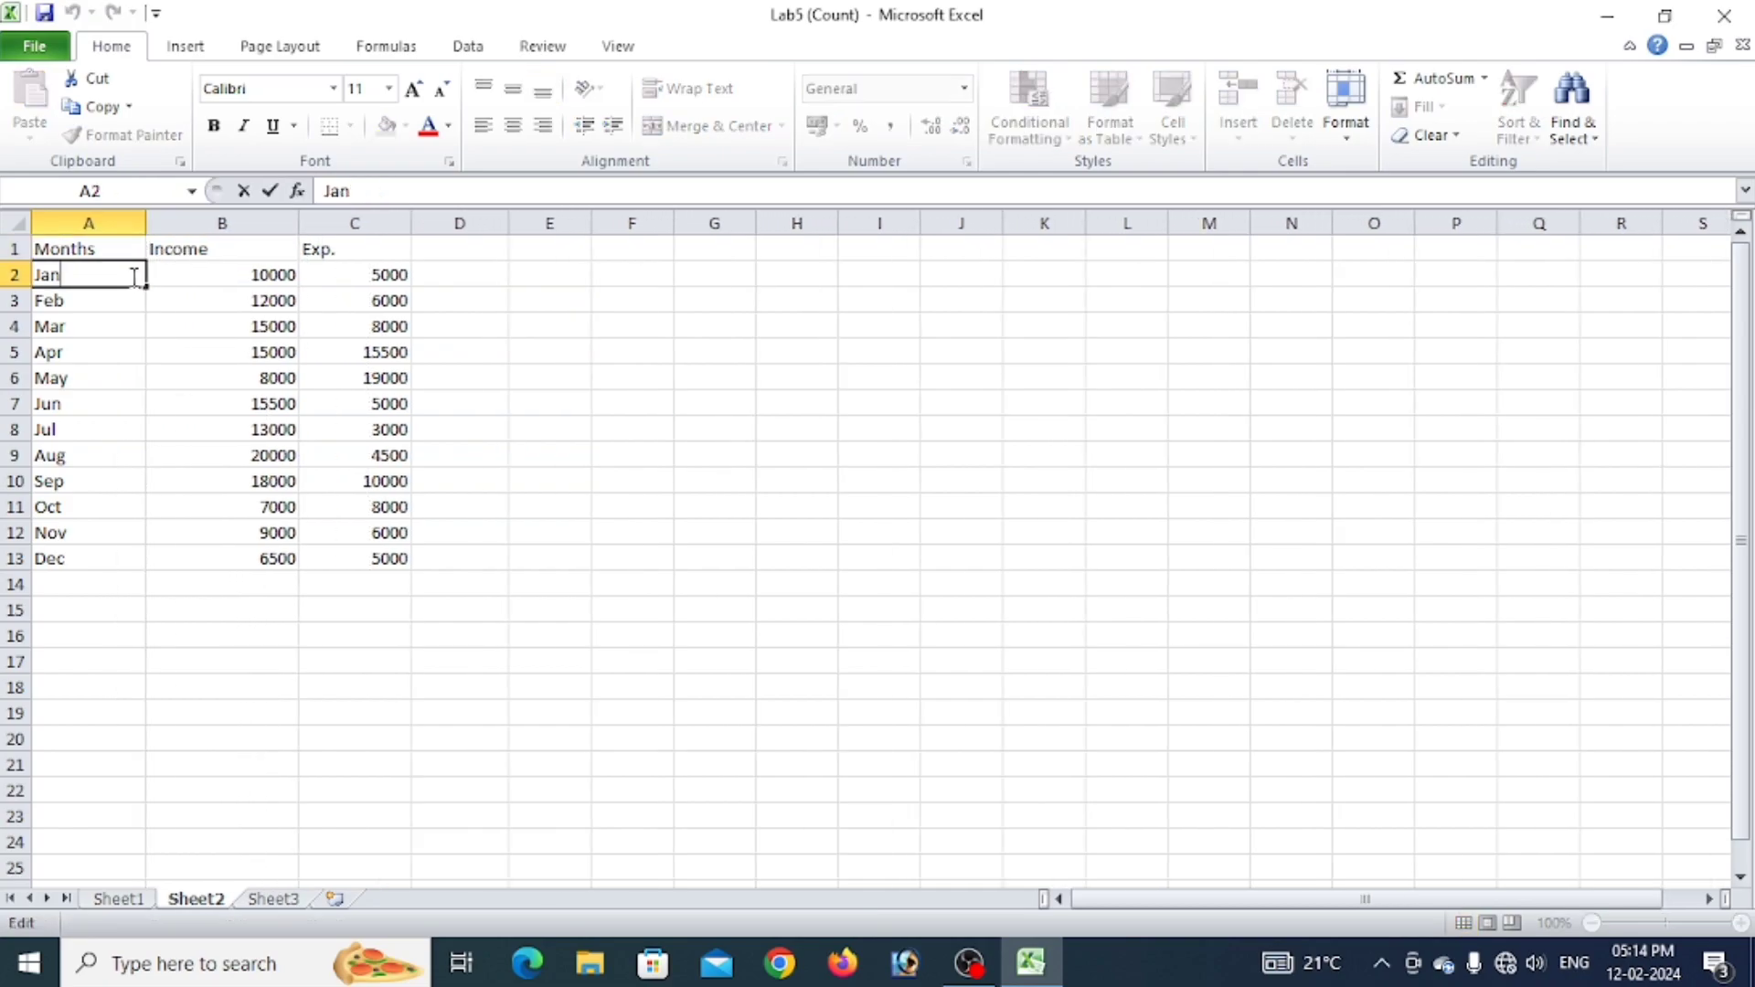
{"action": "type", "text": "uary"}
{"action": "key", "text": "Return"}
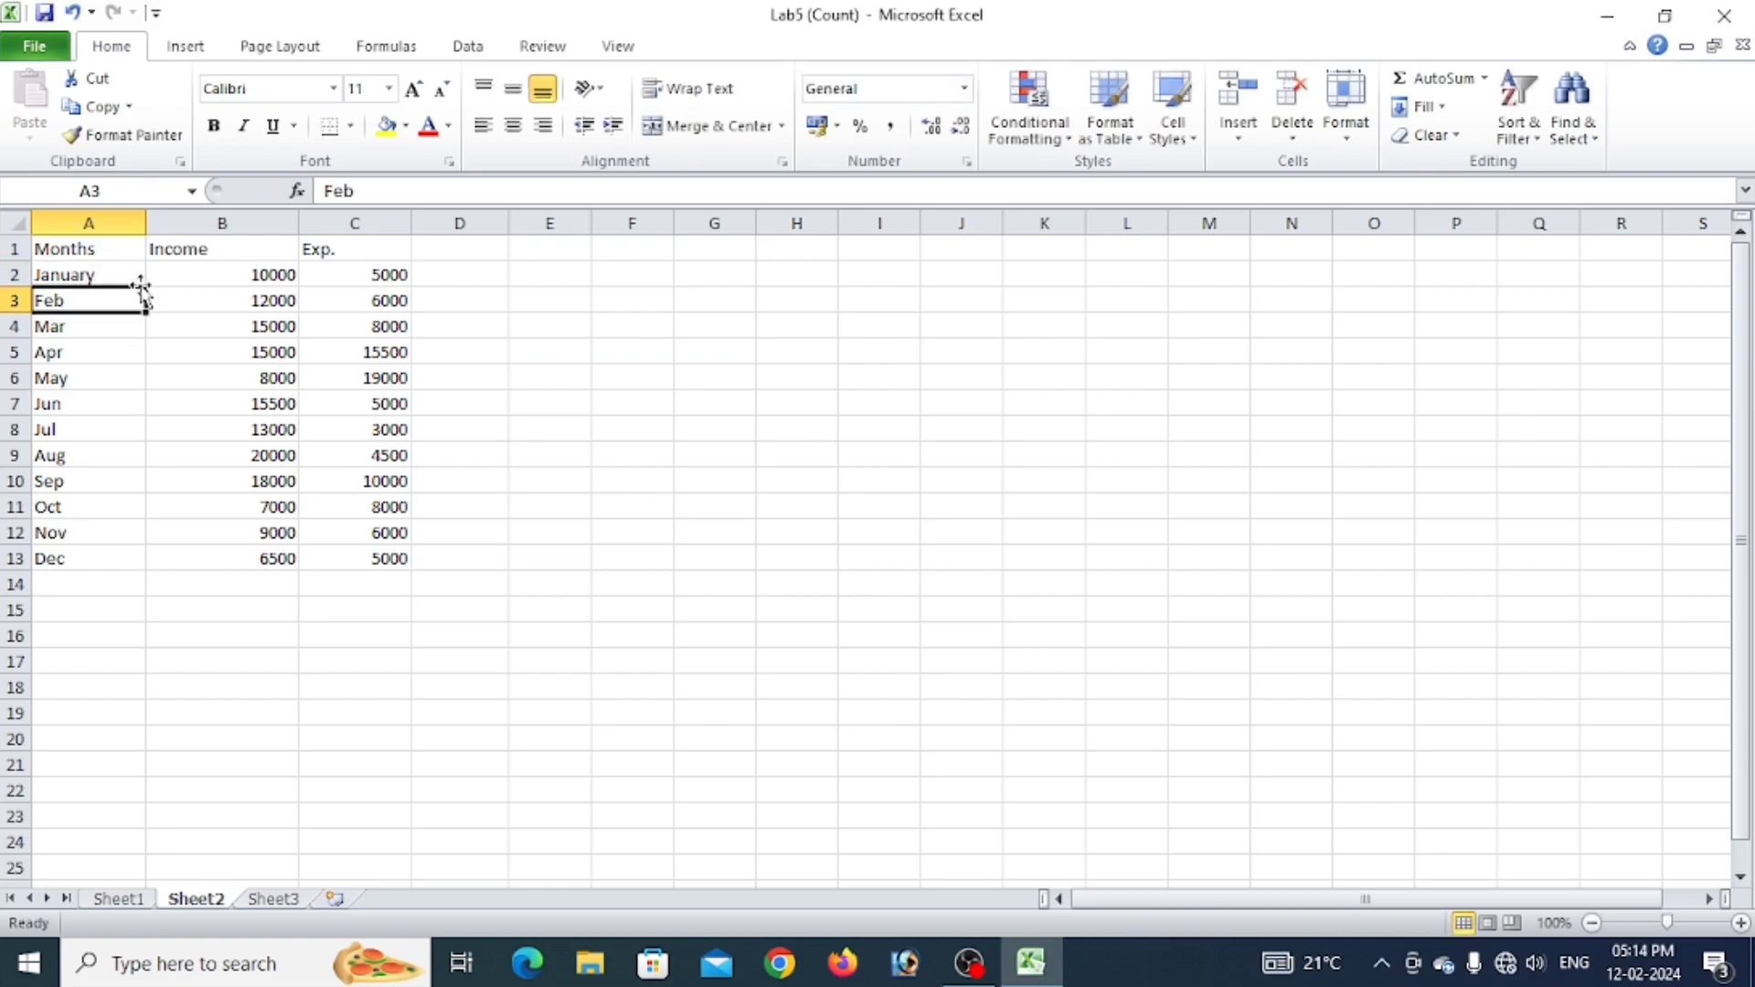
{"action": "left_click", "coordinate": [123, 275]}
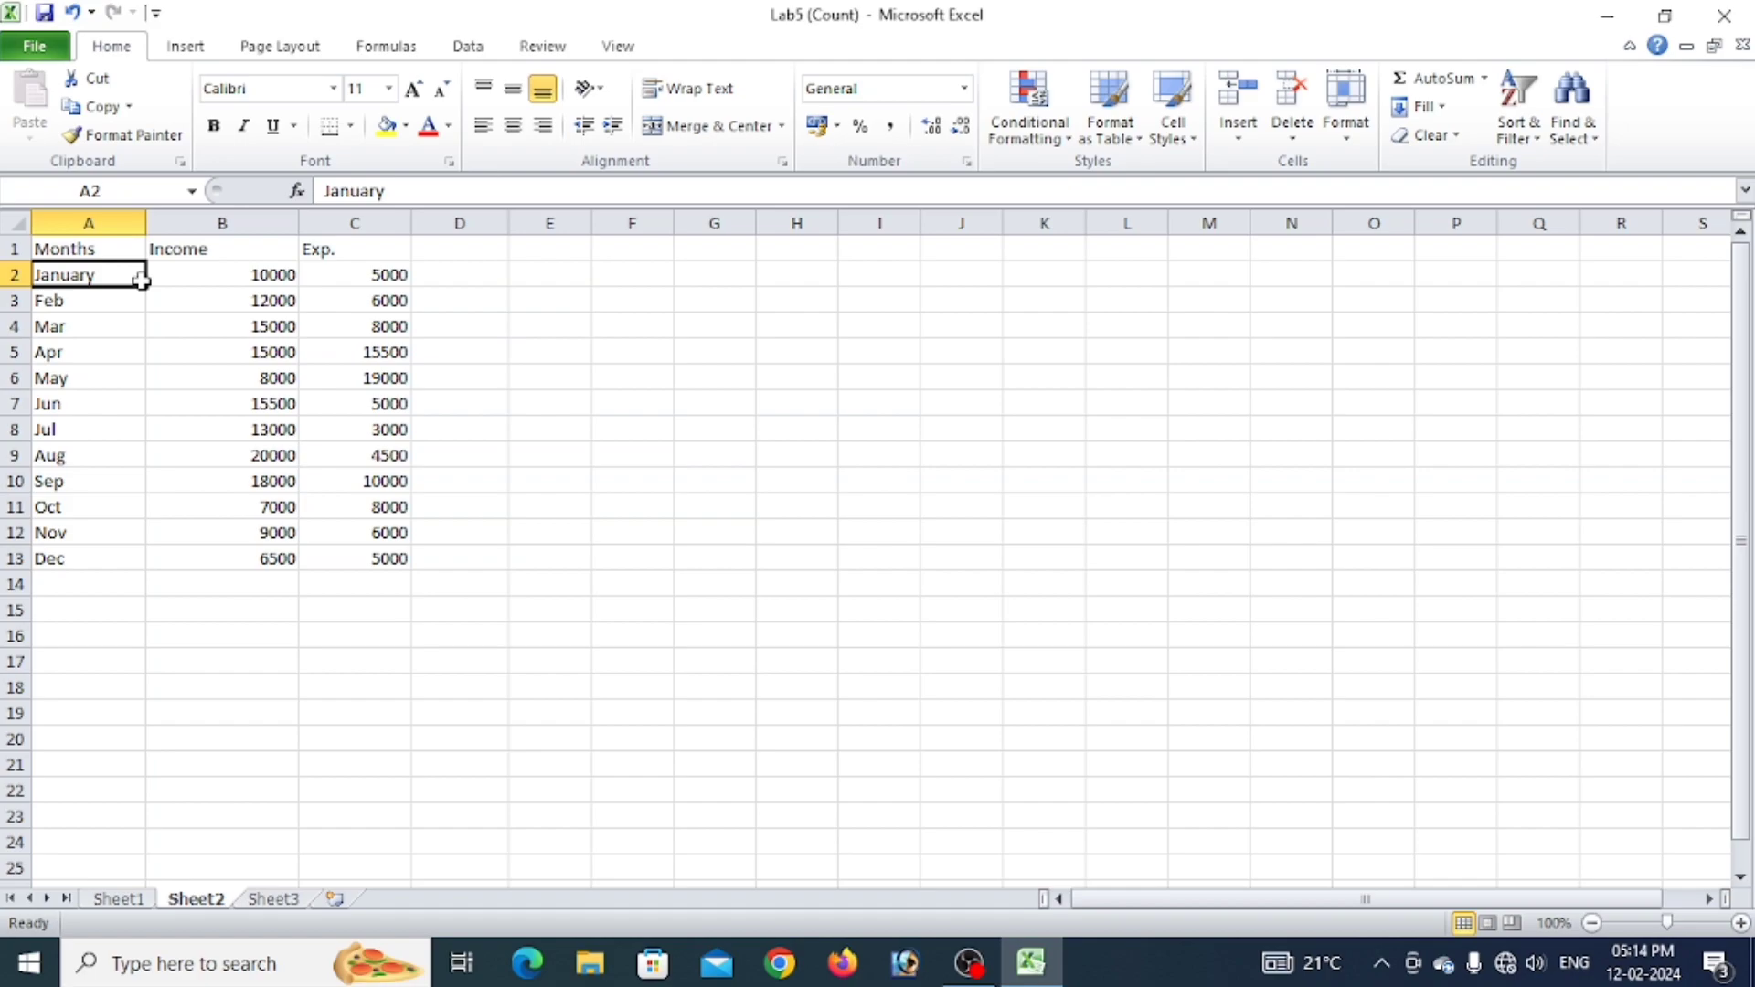
{"action": "double_click", "coordinate": [145, 289]}
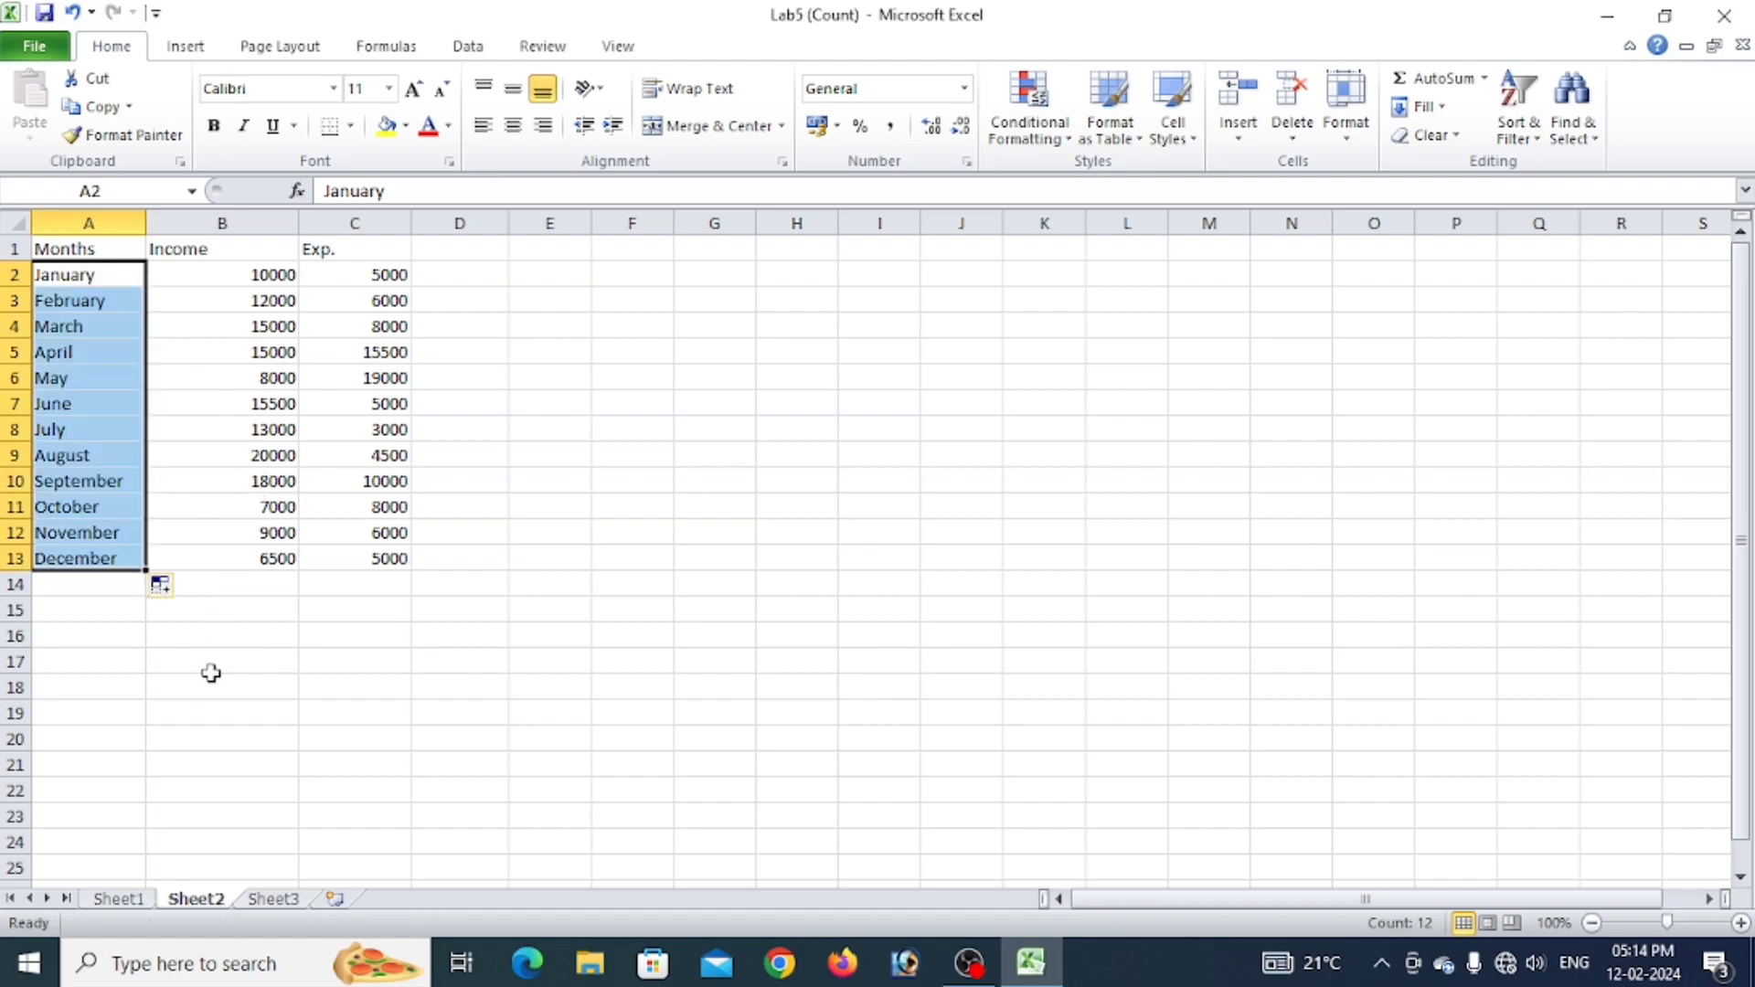
{"action": "left_click", "coordinate": [170, 652]}
Widen the Months column and add a bold Total label in A14, below December.
{"action": "left_click_drag", "start_coordinate": [145, 225], "coordinate": [265, 228]}
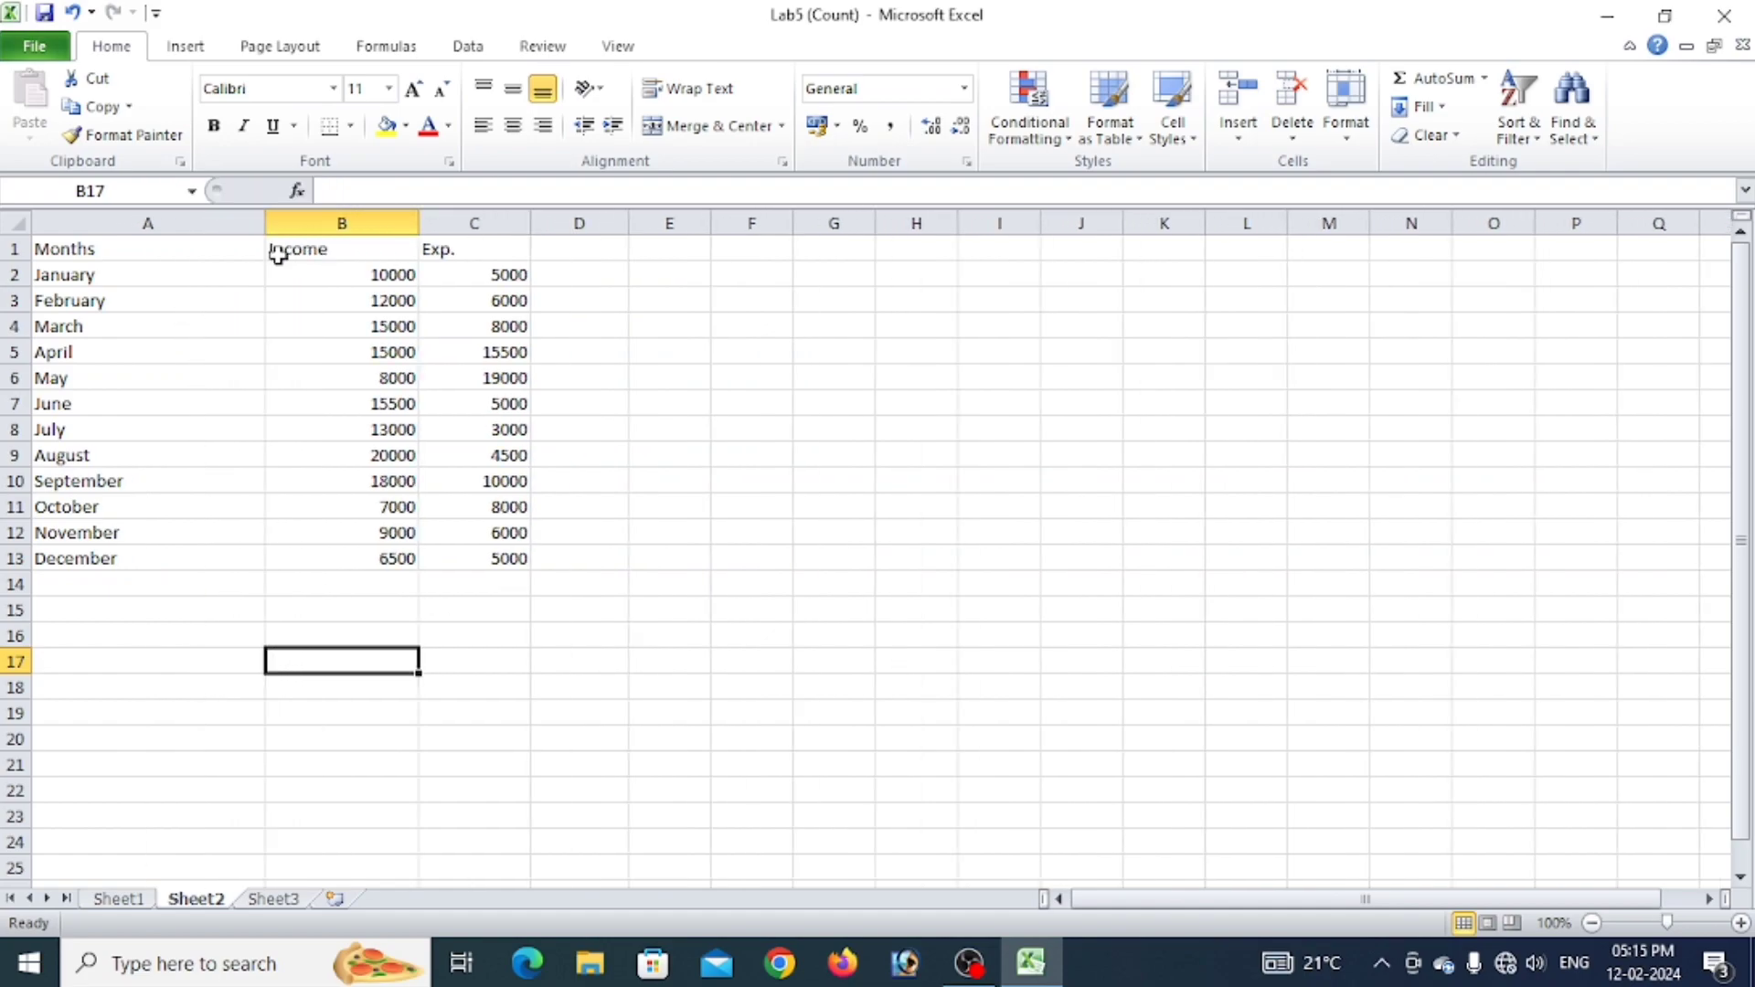
{"action": "left_click", "coordinate": [157, 589]}
{"action": "type", "text": "Total"}
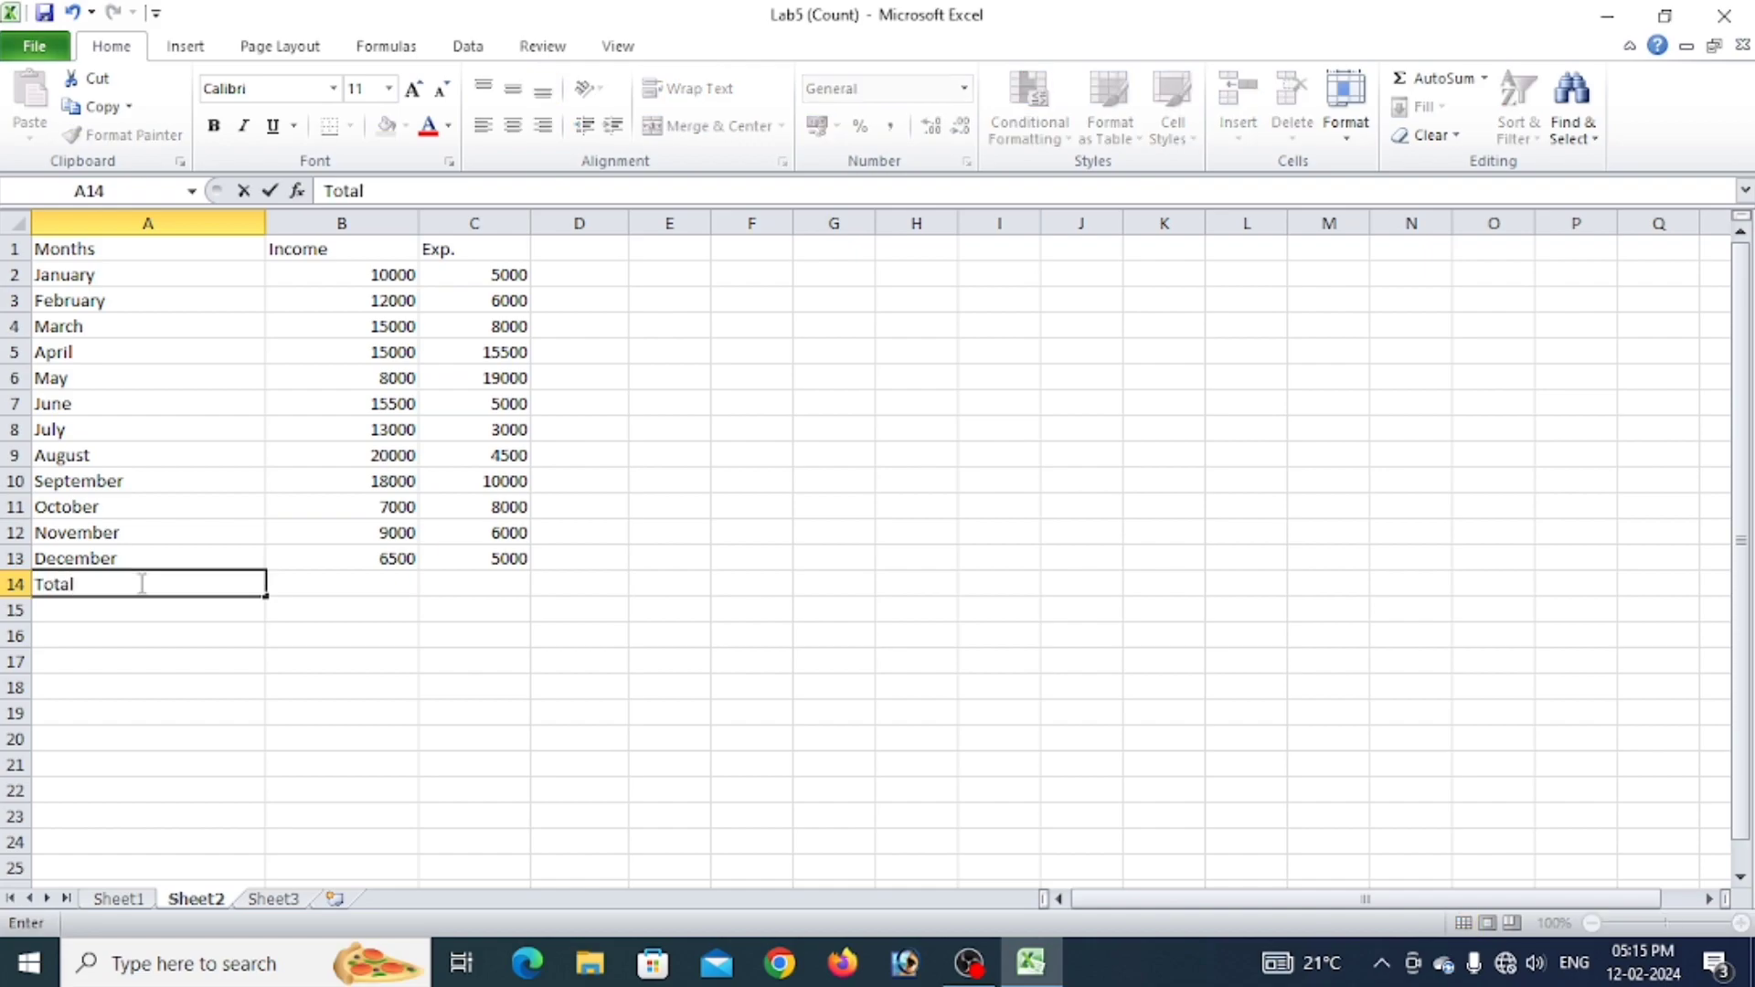
{"action": "left_click", "coordinate": [50, 714]}
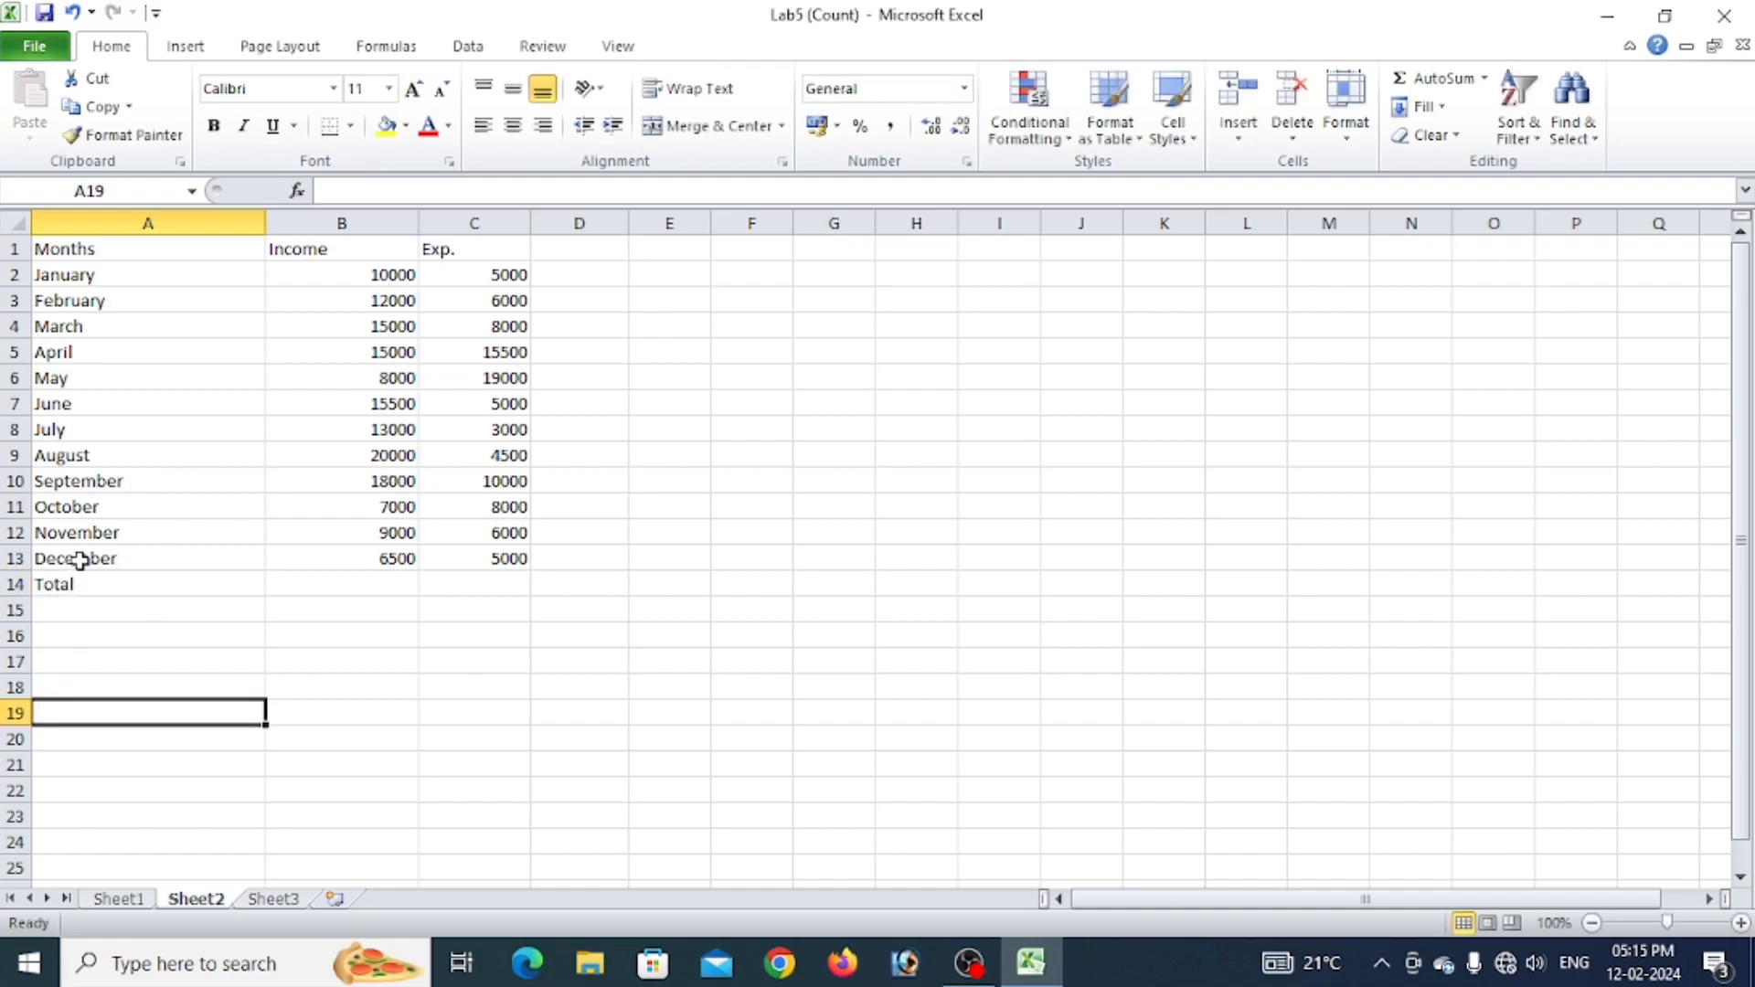
{"action": "left_click", "coordinate": [79, 581]}
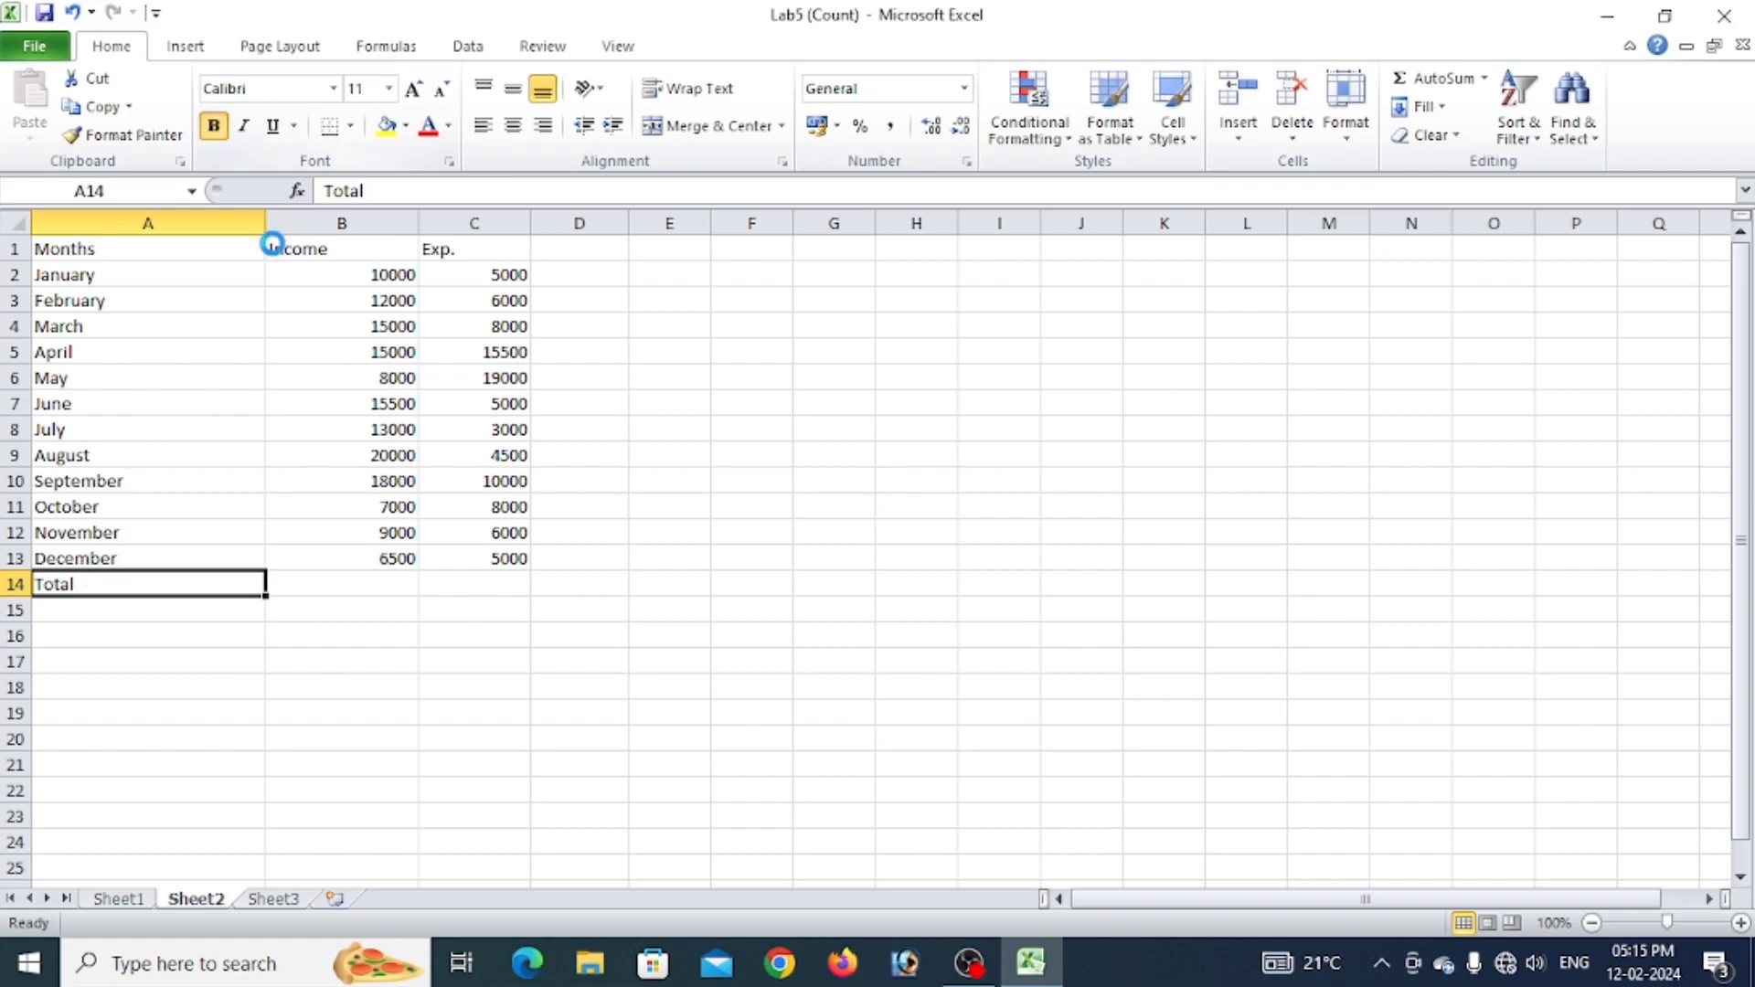
Total the twelve income values in B14 and the twelve expense values in C14 with SUM.
{"action": "left_click", "coordinate": [340, 585]}
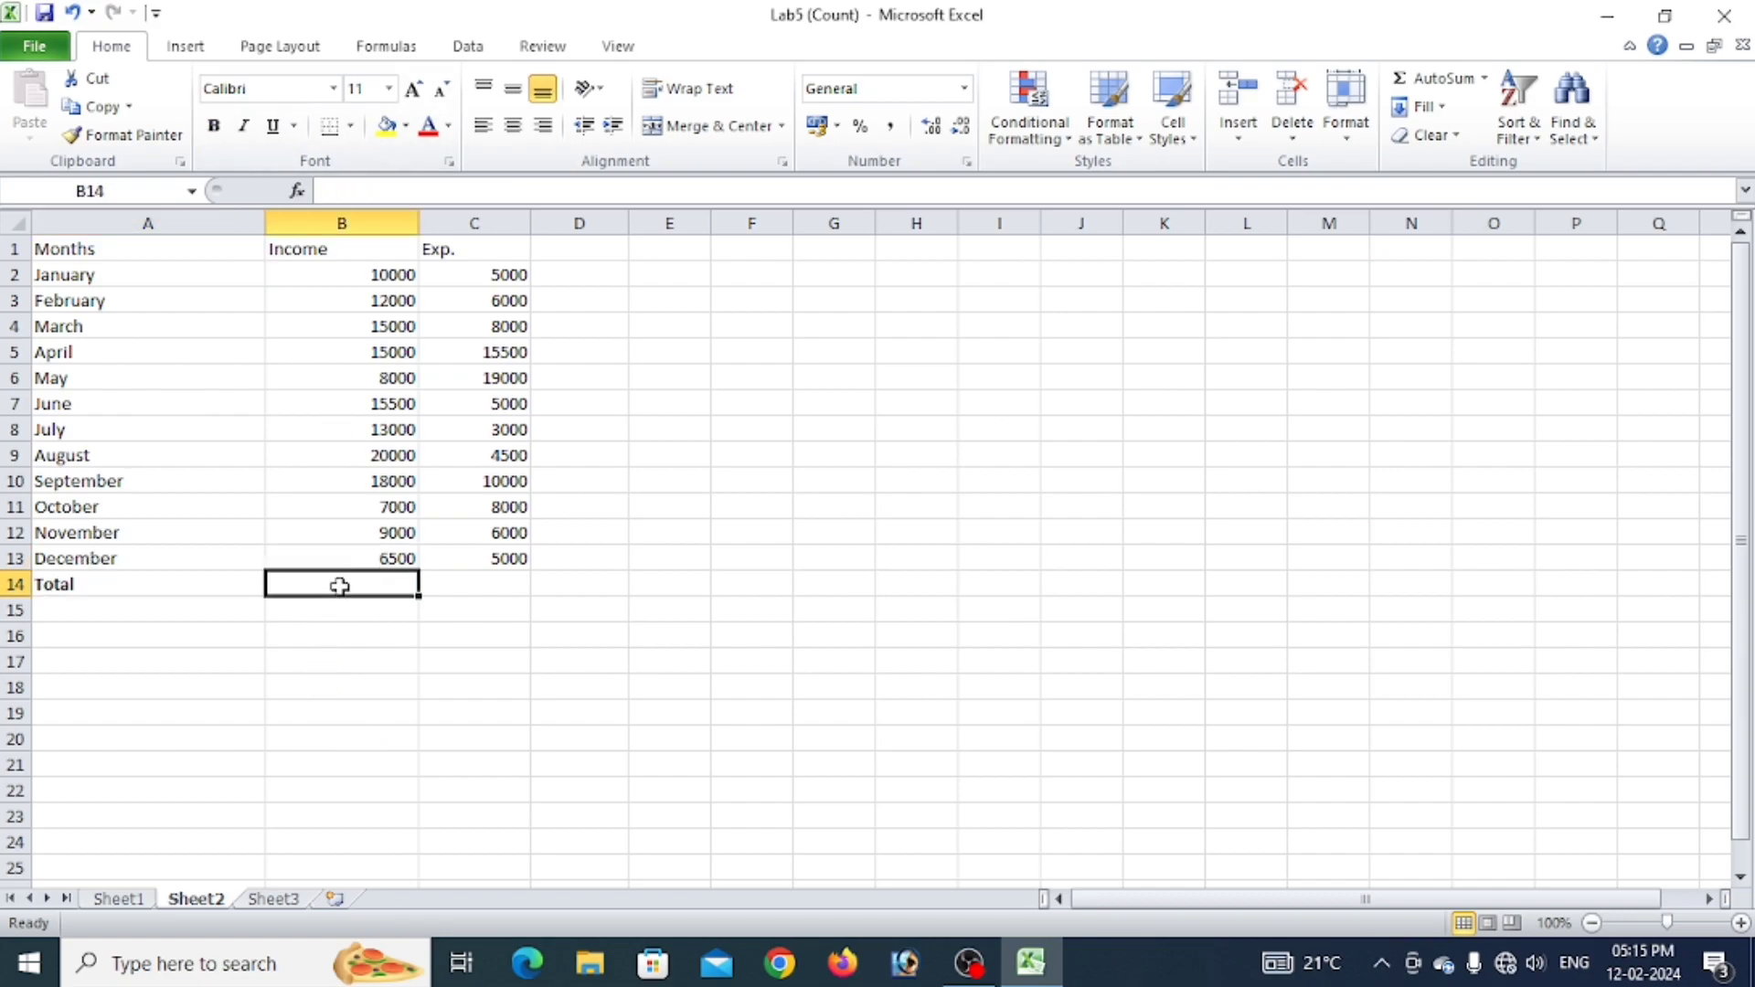
{"action": "key", "text": "alt+equal"}
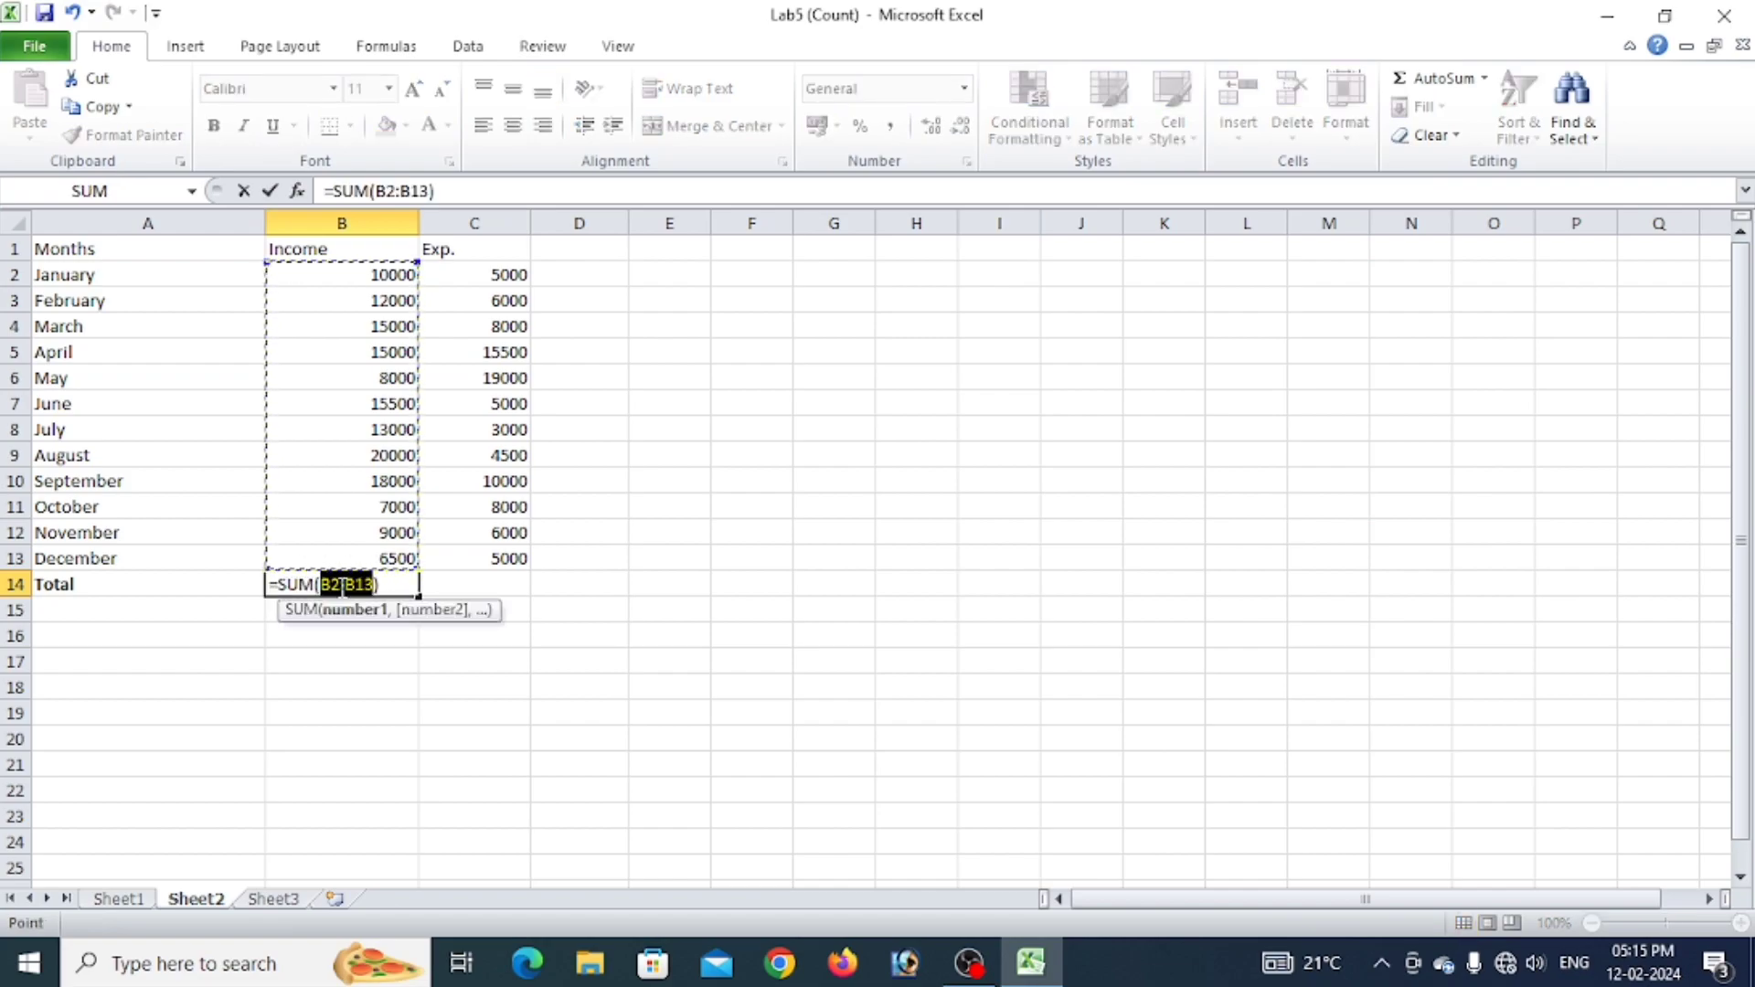
{"action": "key", "text": "Return"}
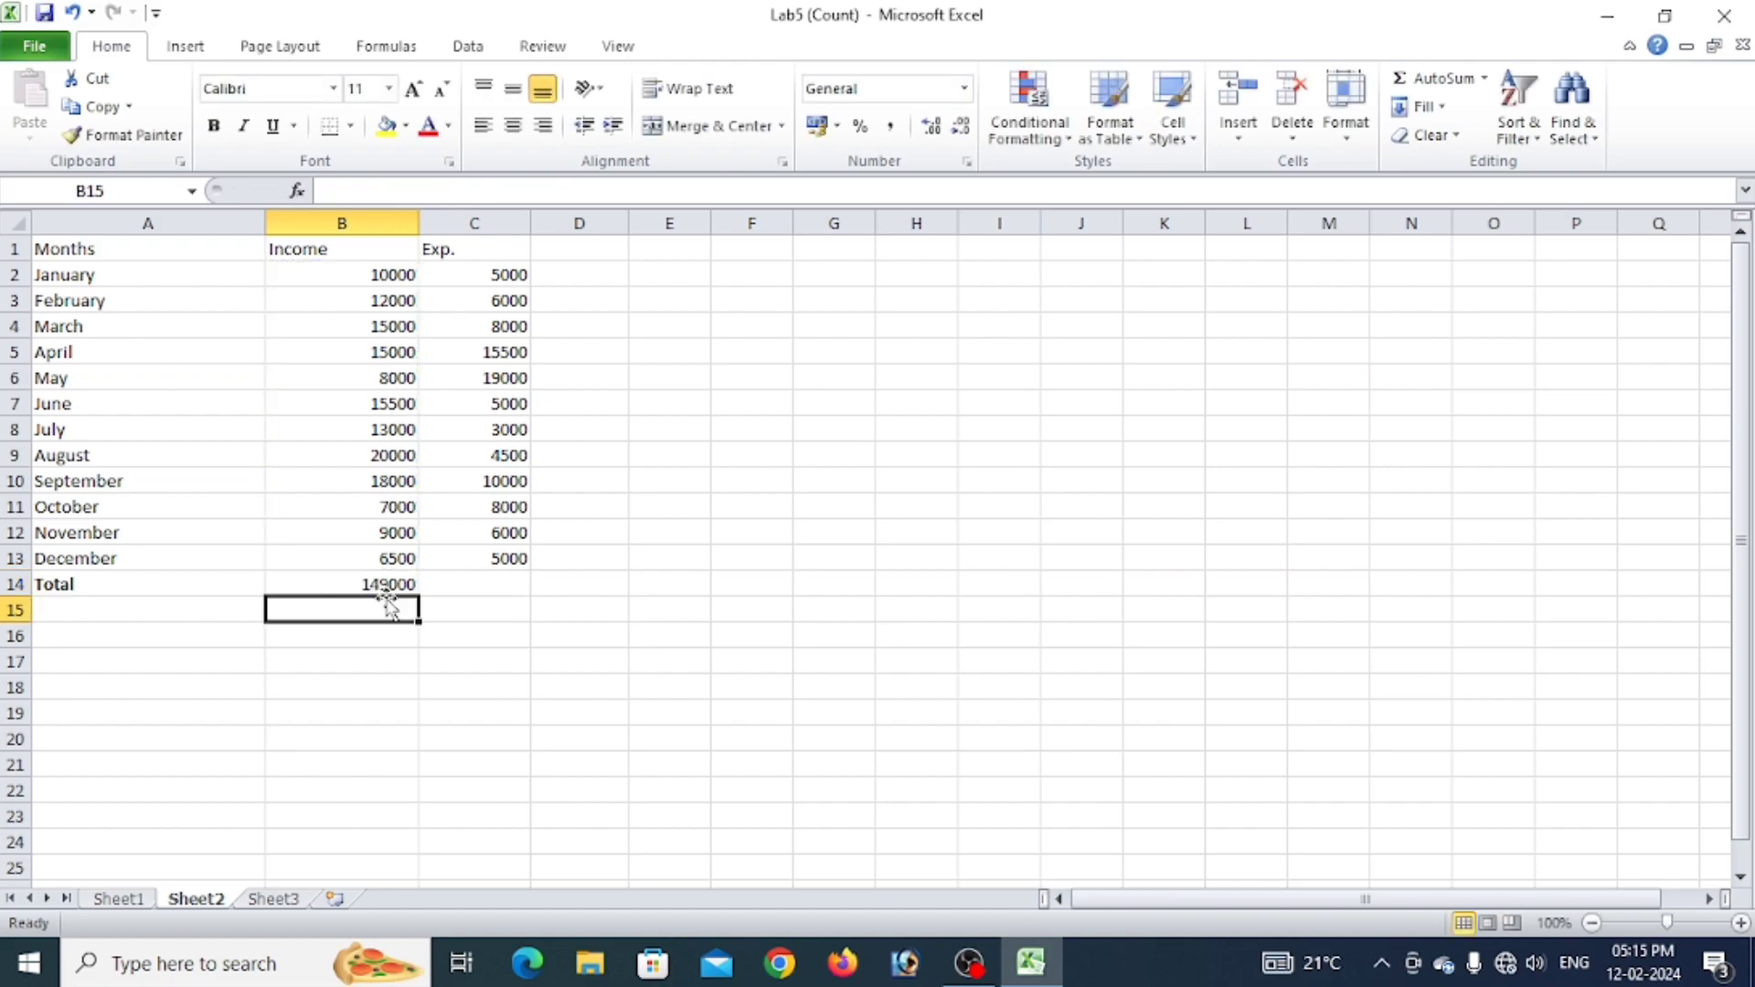
{"action": "left_click", "coordinate": [484, 583]}
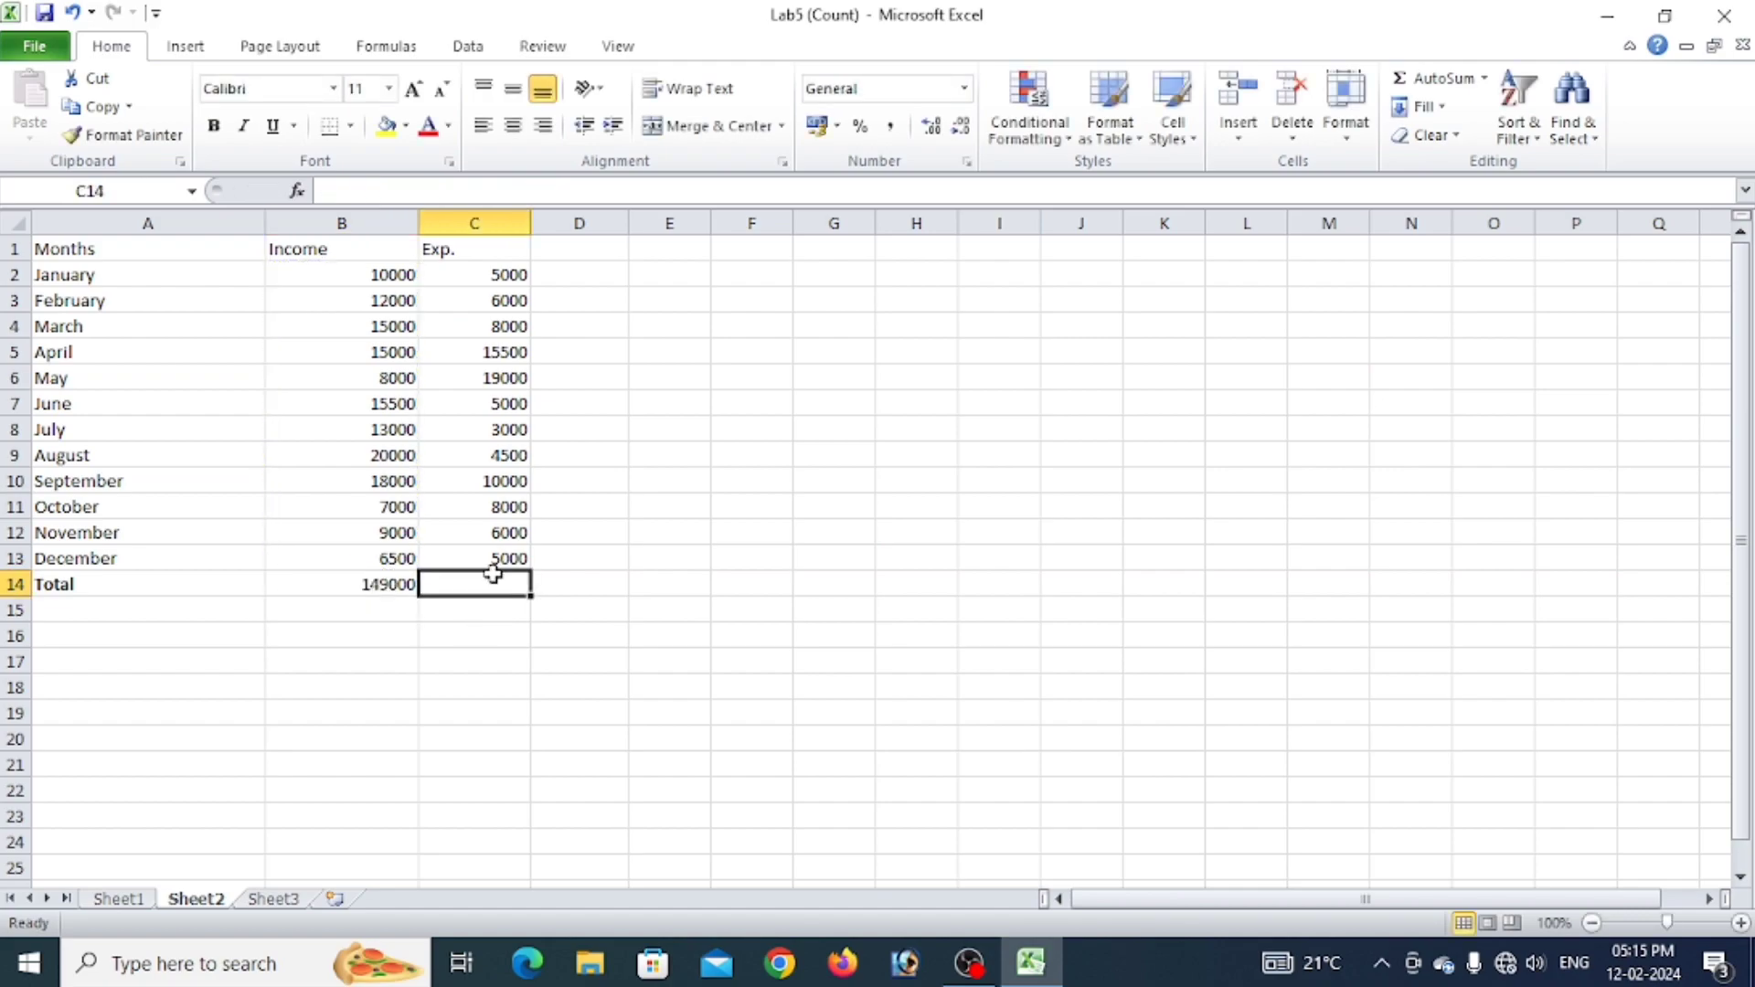
{"action": "key", "text": "alt+equal"}
{"action": "key", "text": "Return"}
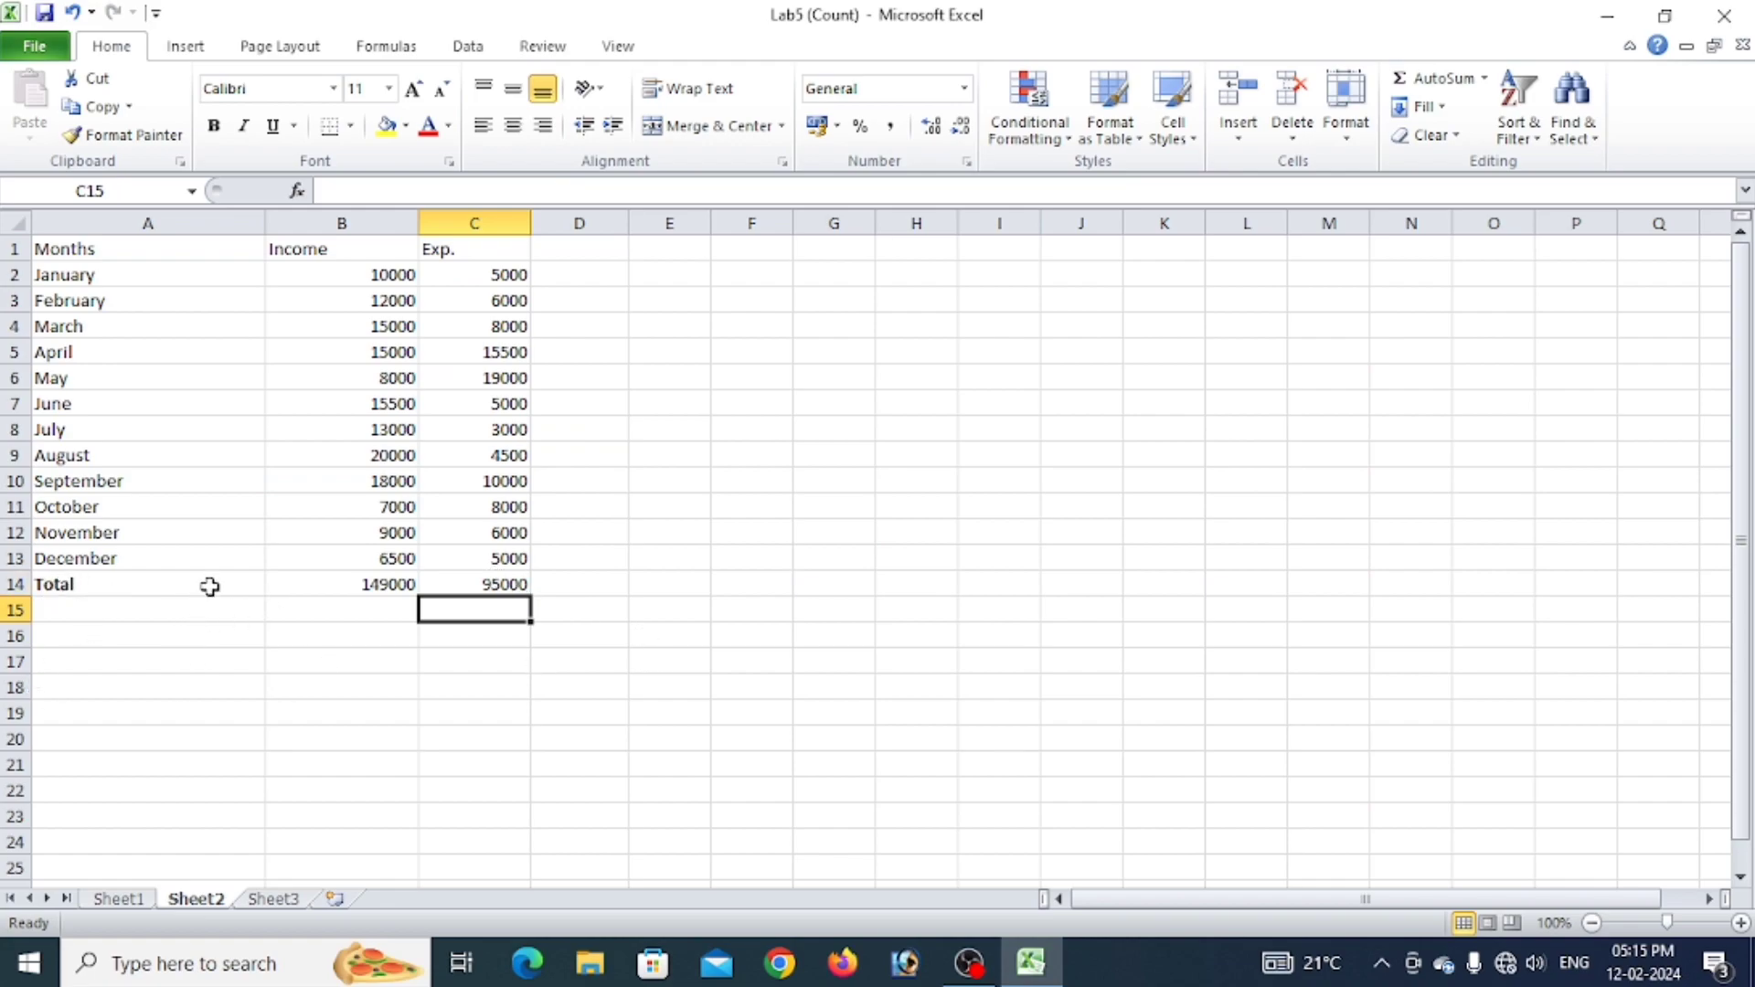
Consult the summary rows on Sheet1 and enter the label Average Income in A15 of Sheet2.
{"action": "left_click", "coordinate": [137, 900]}
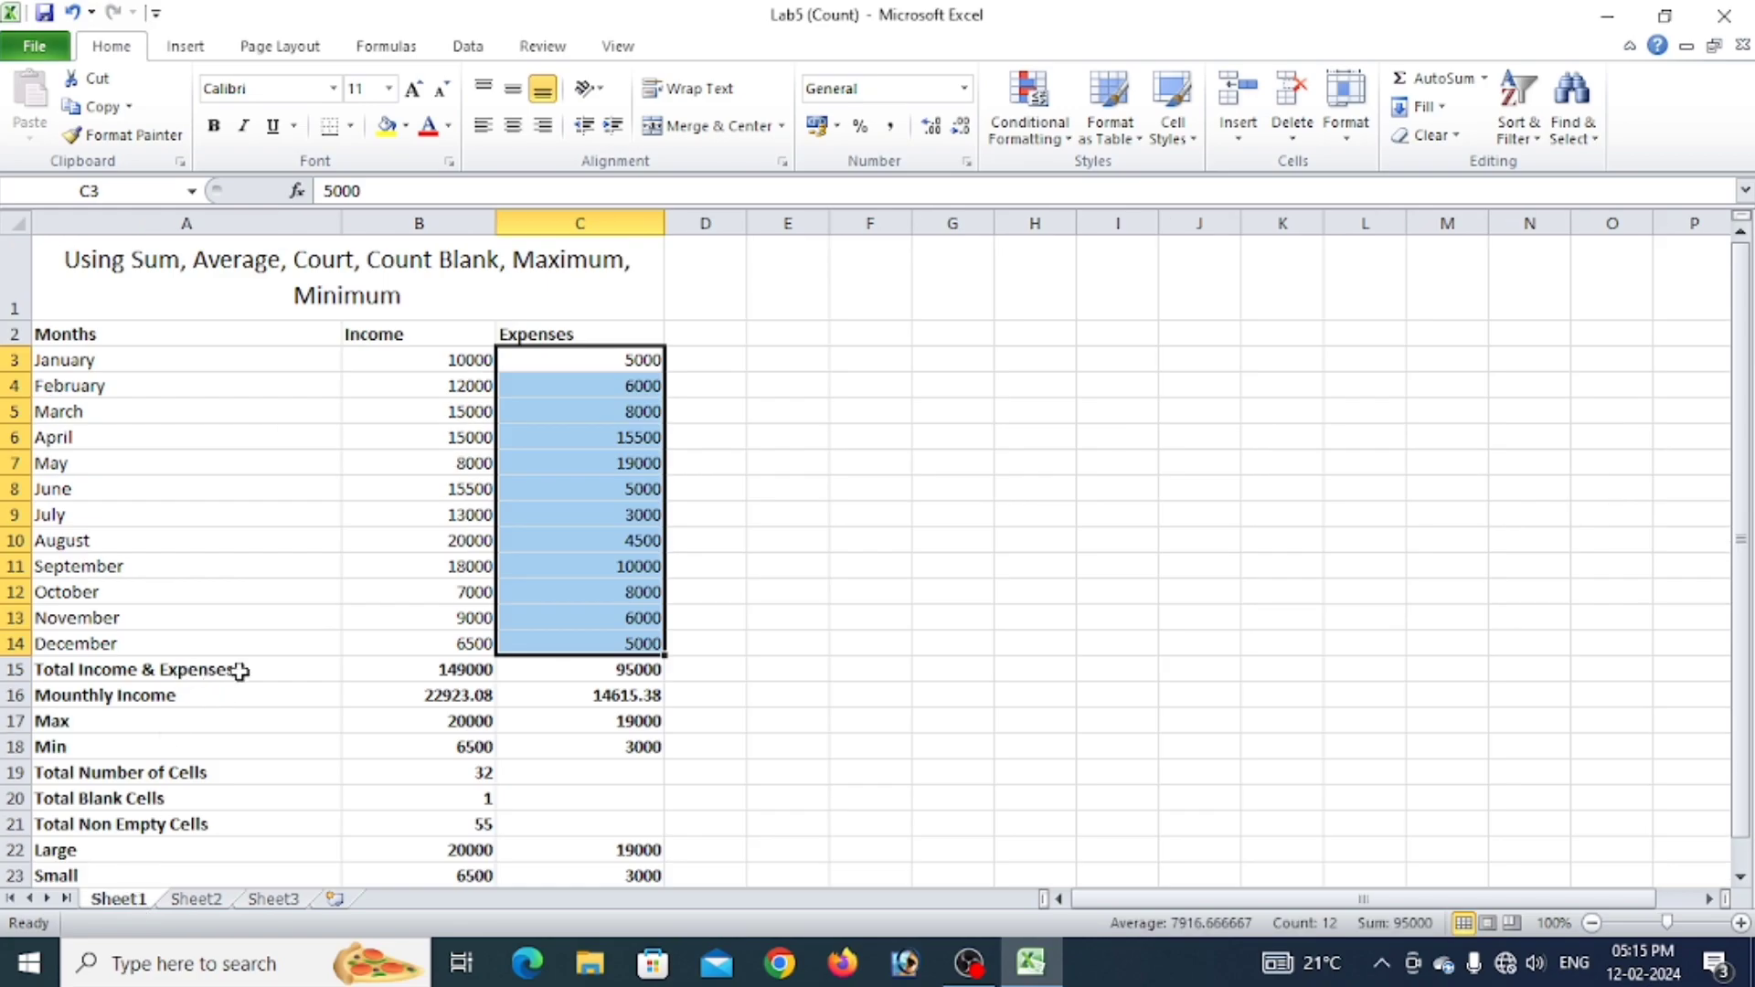
{"action": "scroll", "coordinate": [241, 671], "scroll_direction": "down", "scroll_amount": 2}
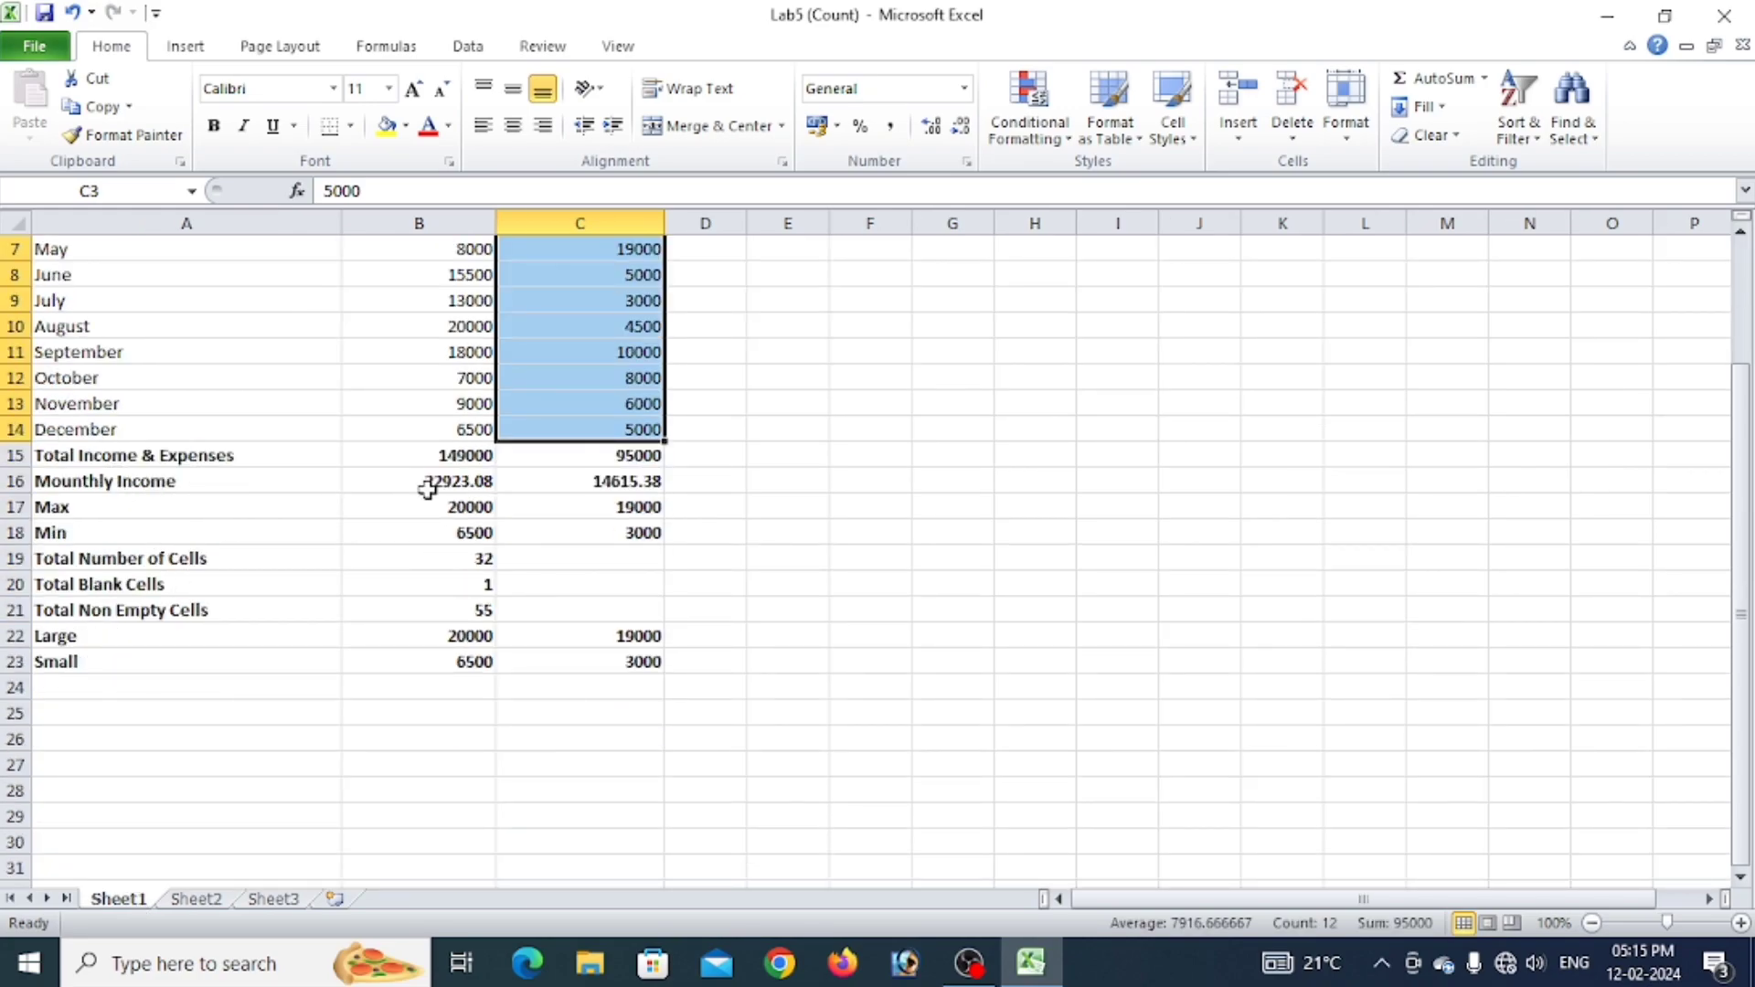
{"action": "left_click", "coordinate": [220, 903]}
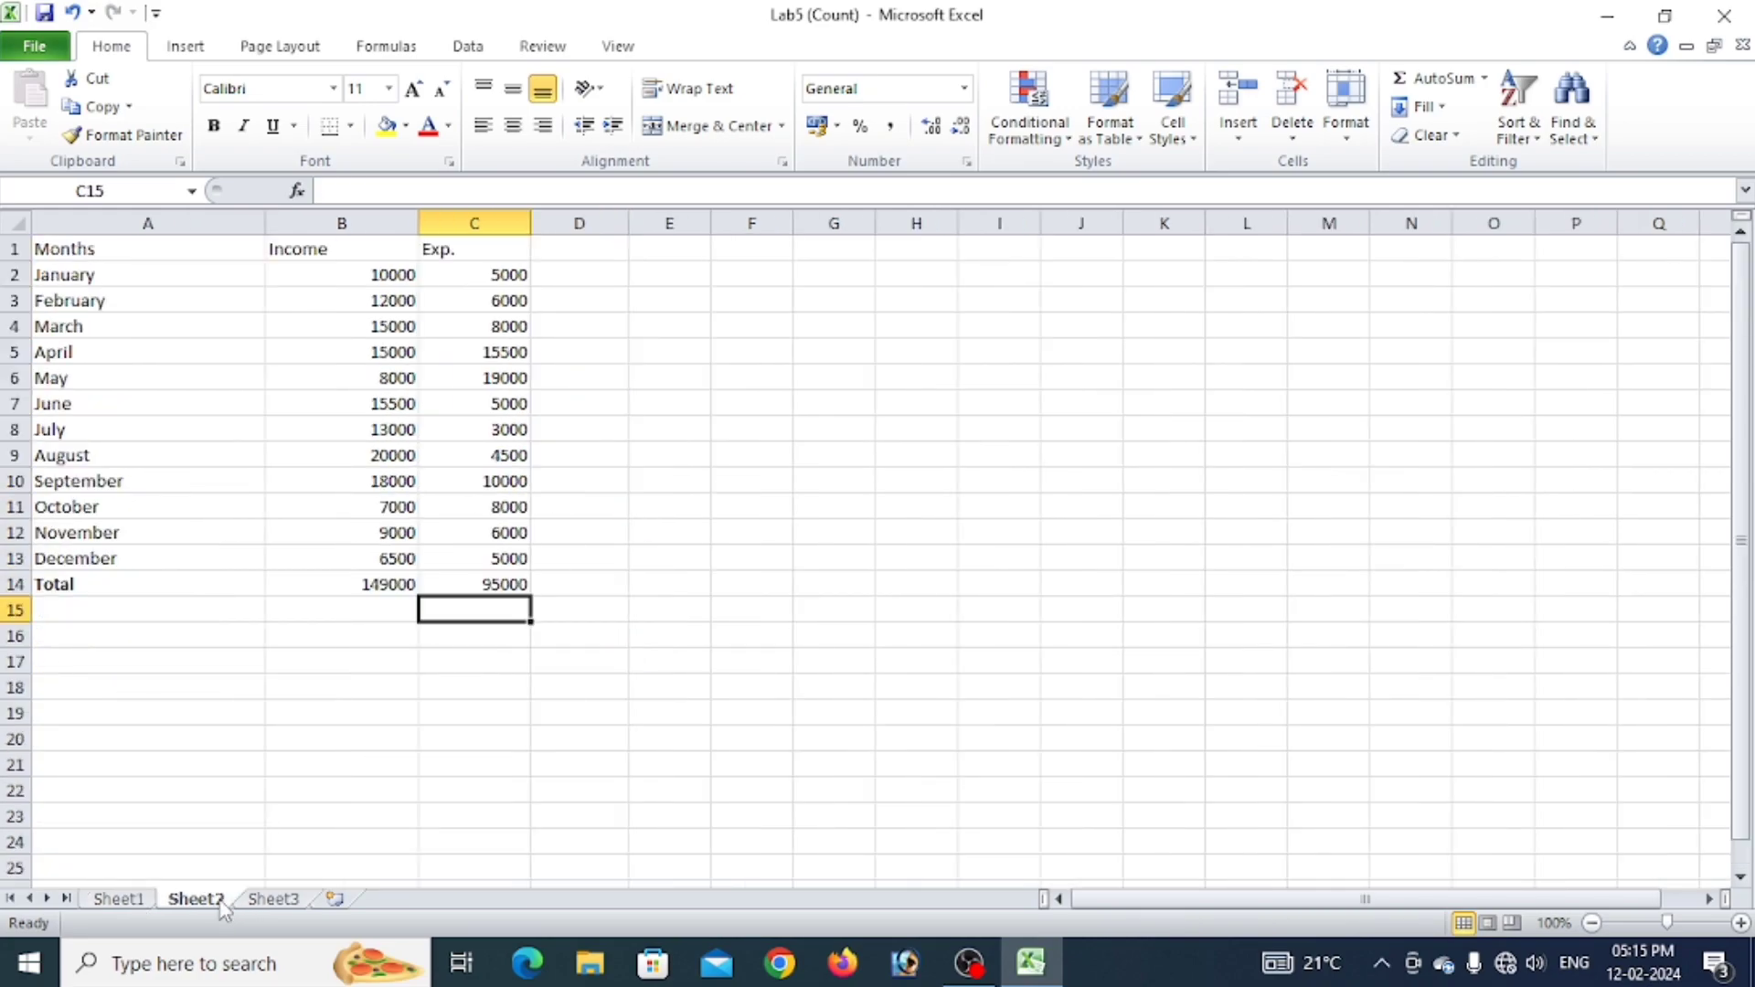
{"action": "left_click", "coordinate": [62, 608]}
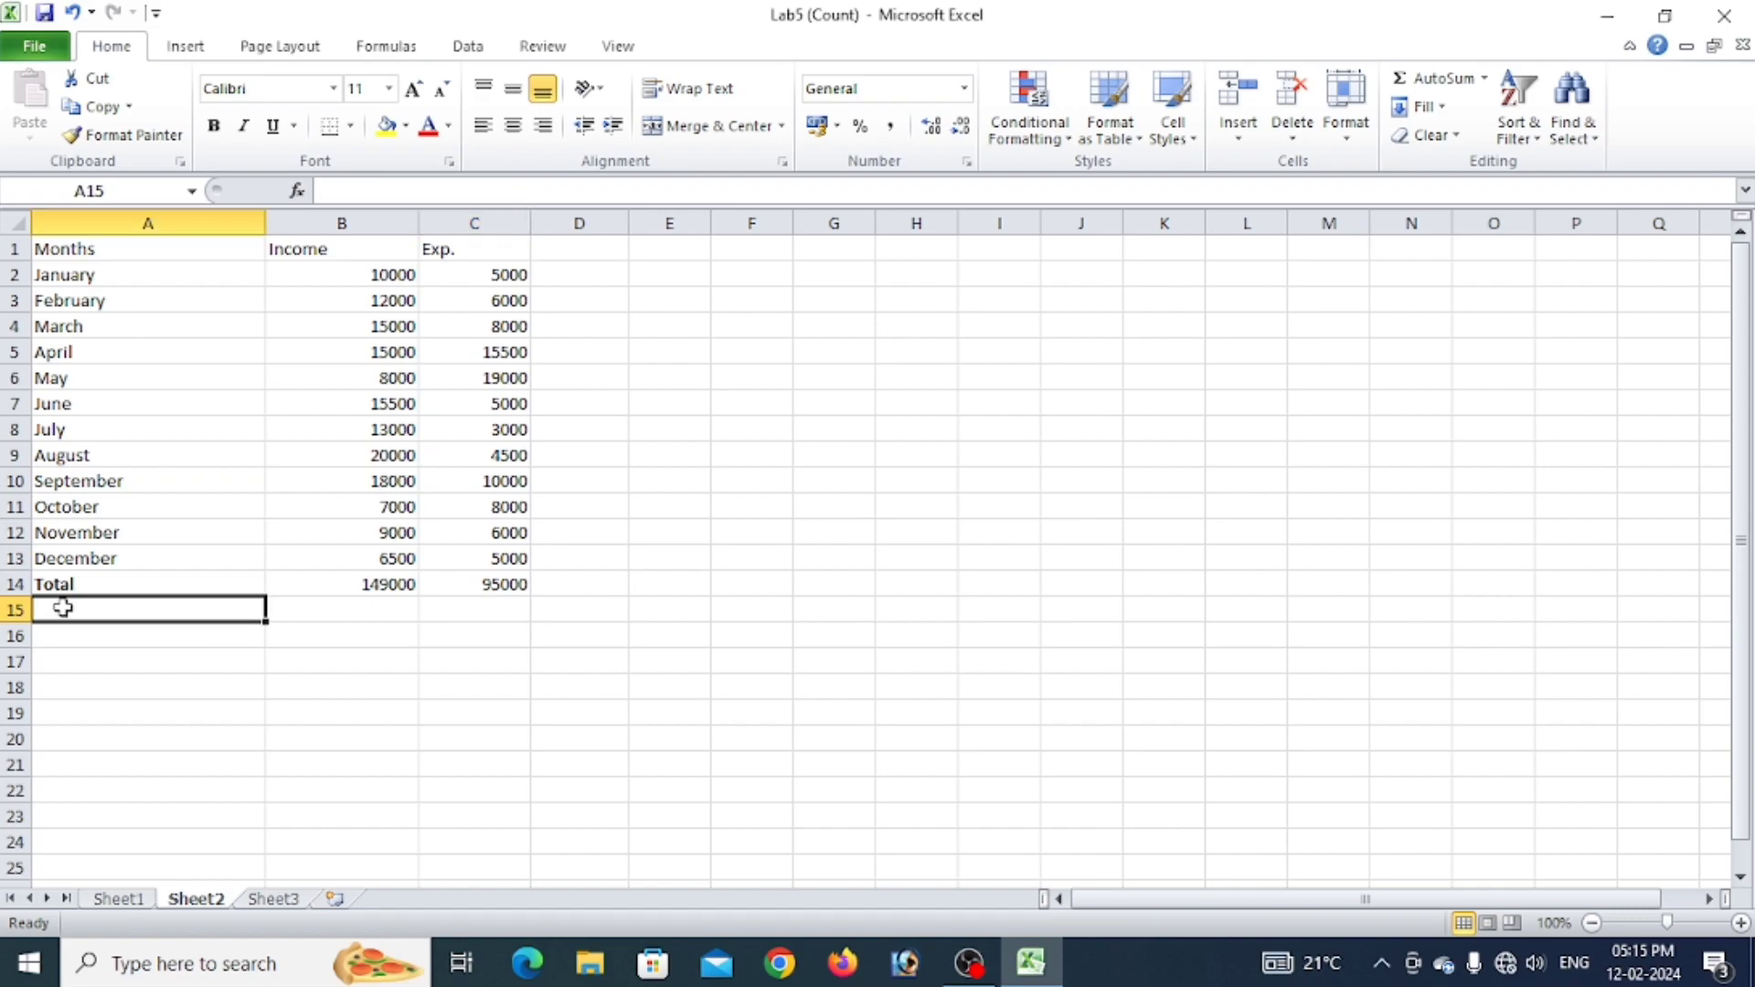
{"action": "type", "text": "Ava"}
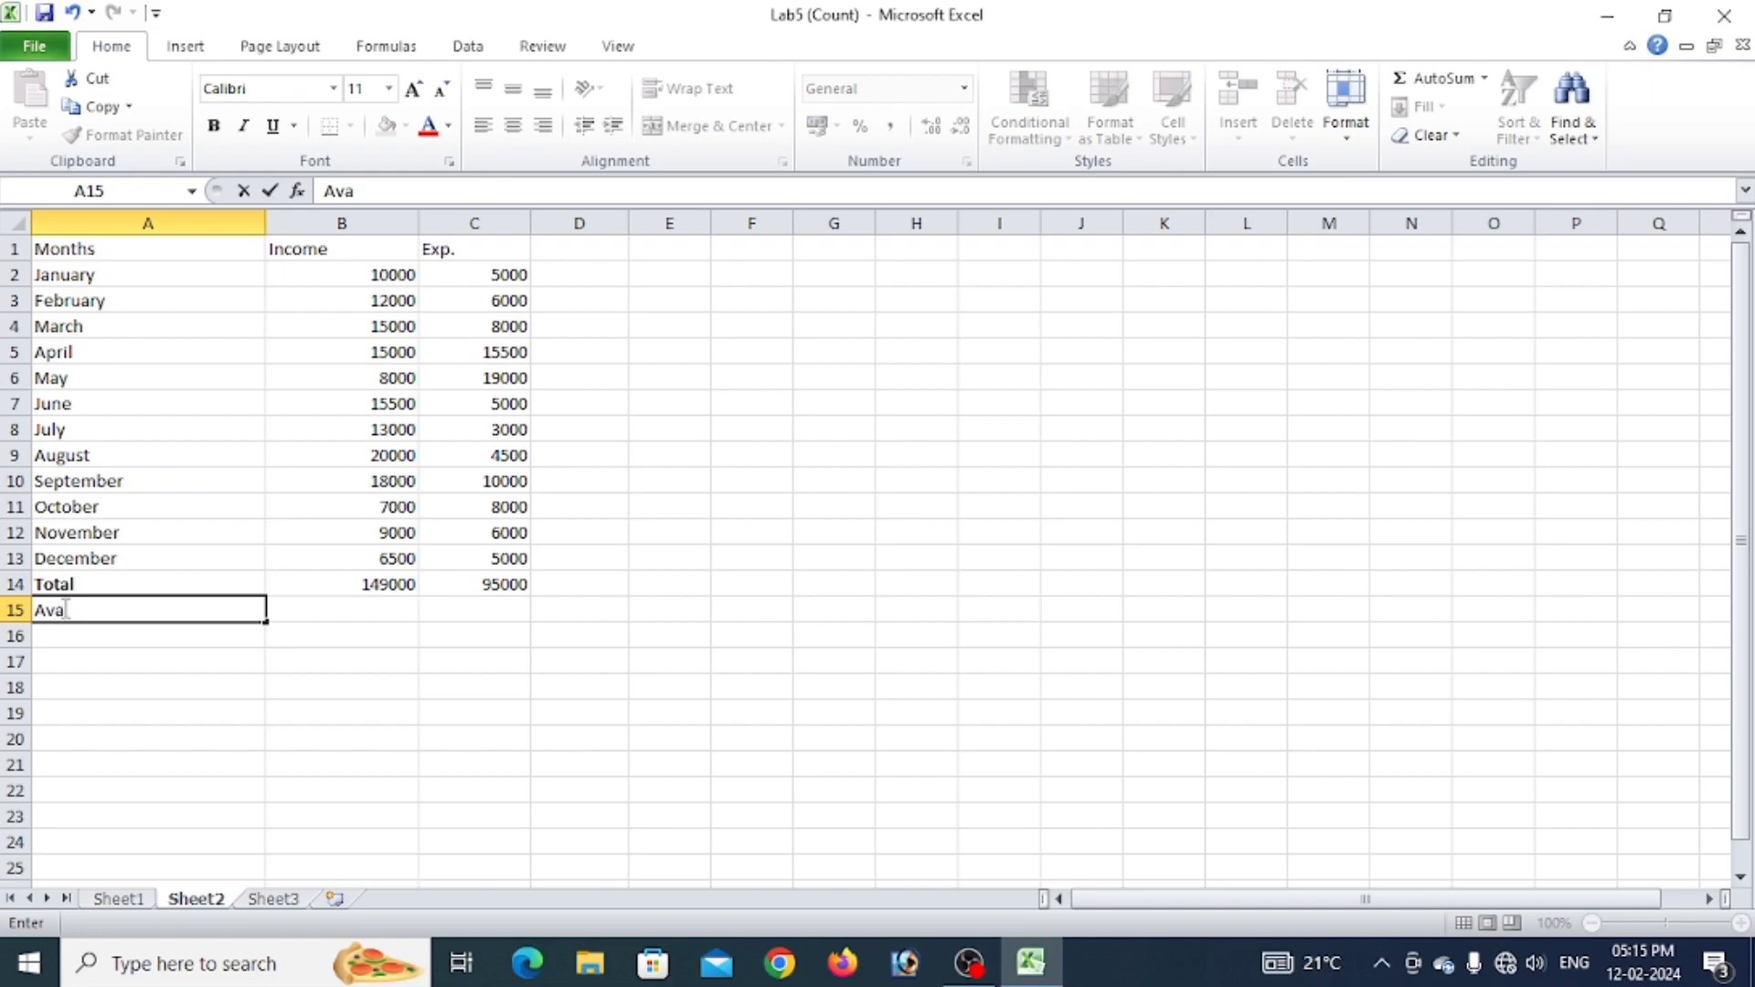
{"action": "key", "text": "BackSpace"}
{"action": "type", "text": "erage Income"}
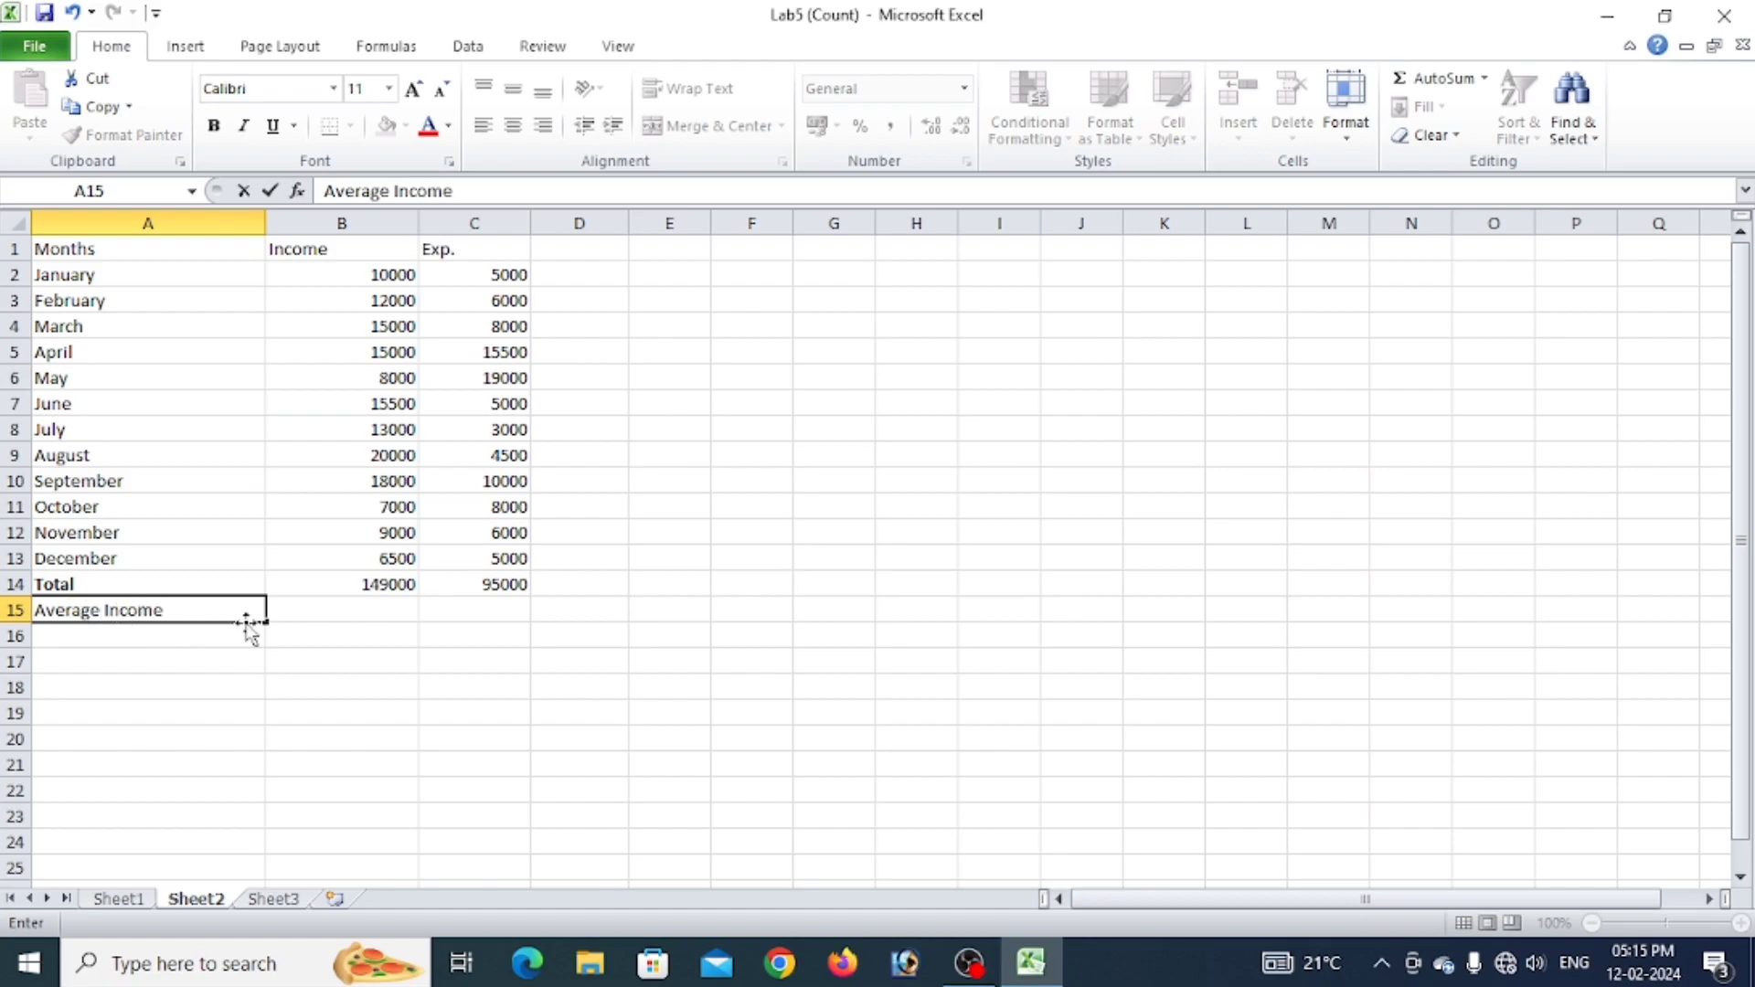
Enter the formula =AVERAGE(B2:B13) in B15 to average the monthly income.
{"action": "left_click", "coordinate": [363, 604]}
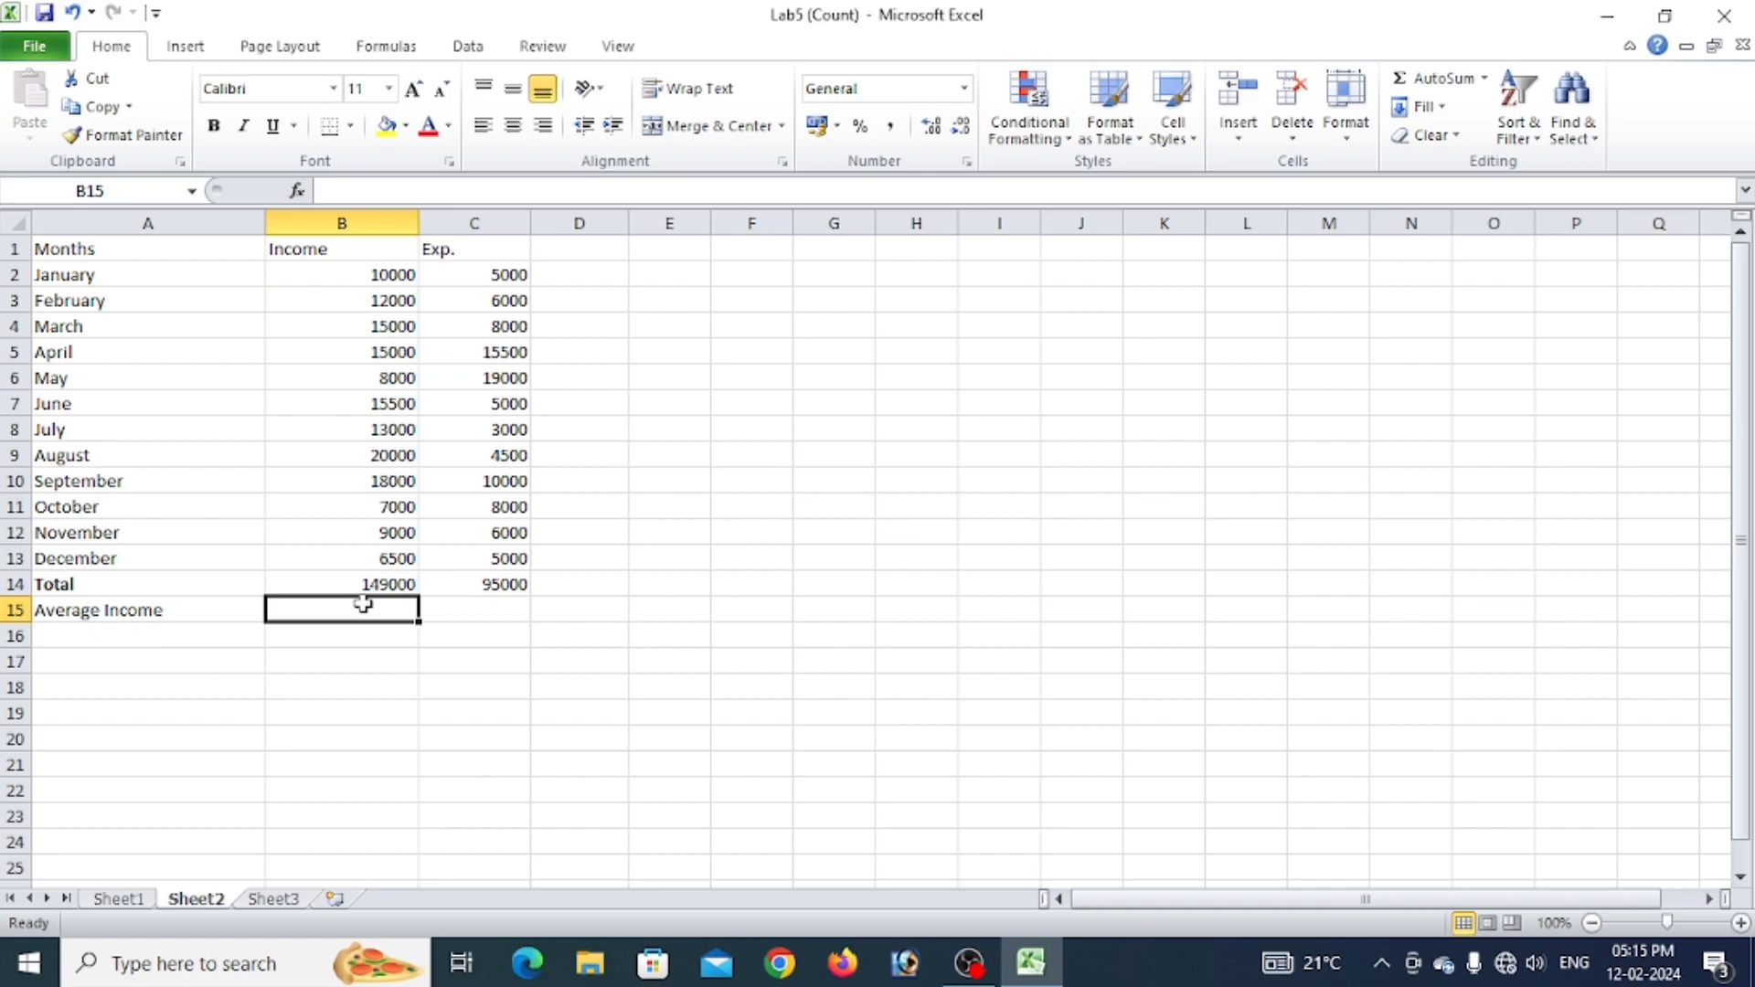
{"action": "type", "text": "="}
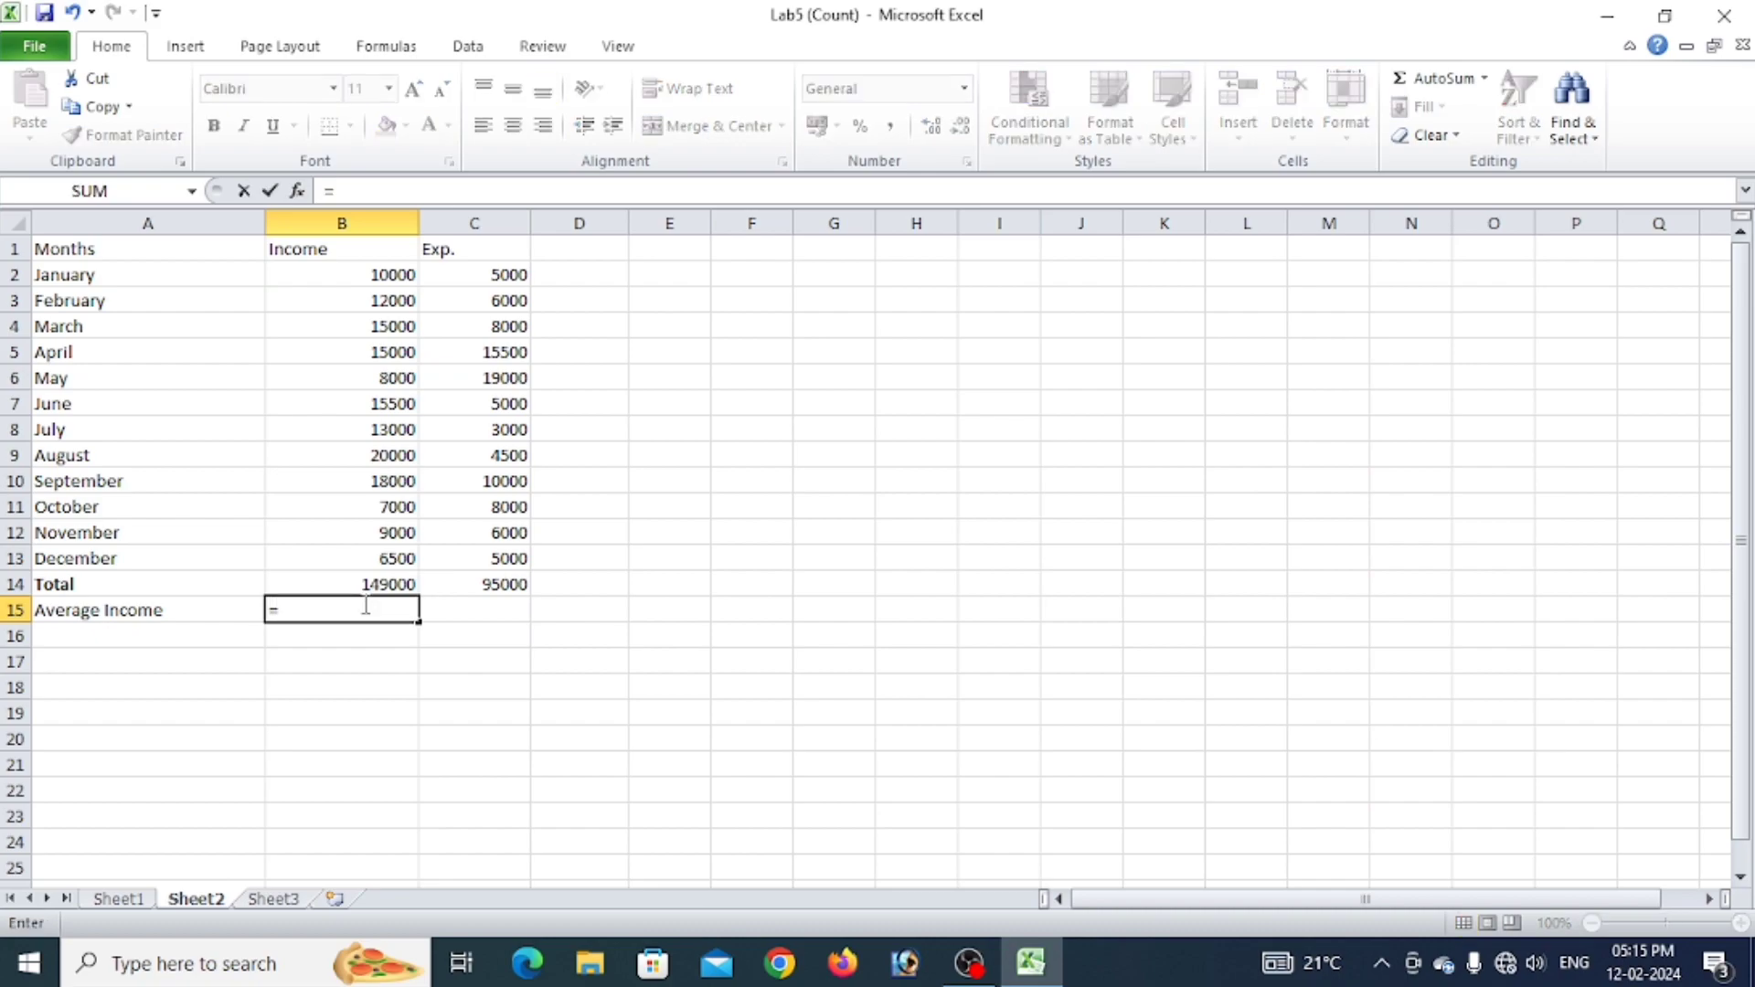
{"action": "type", "text": "a"}
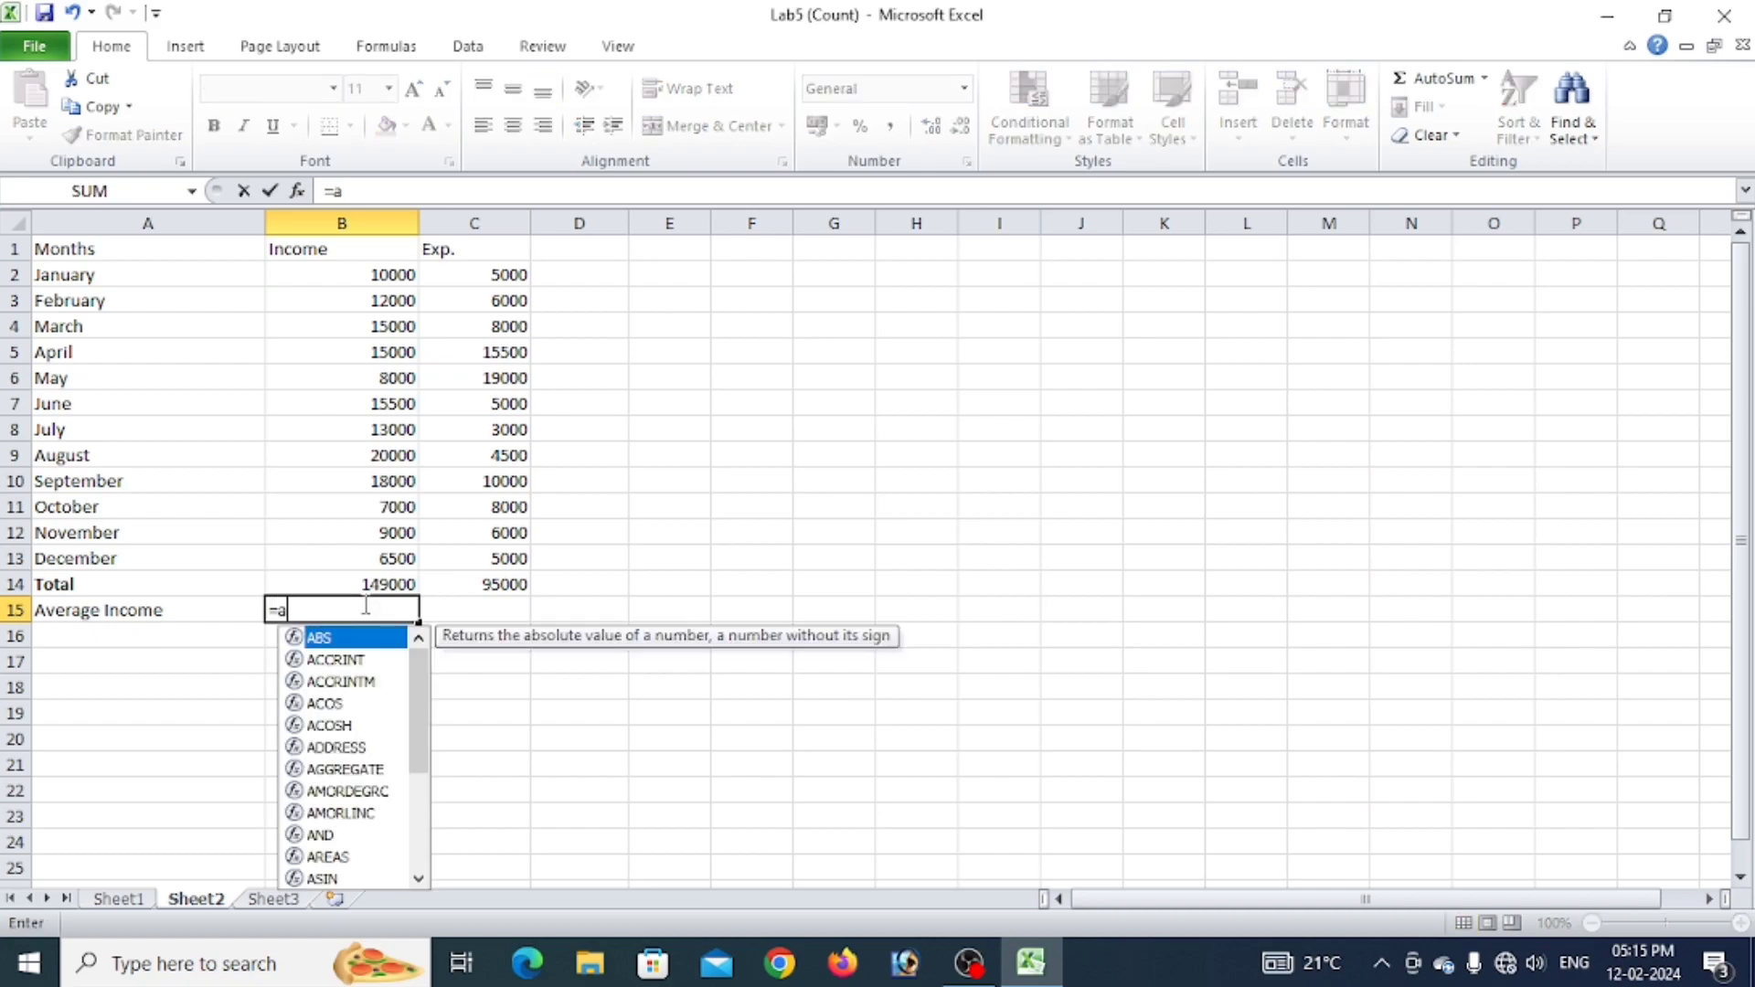
{"action": "type", "text": "verage"}
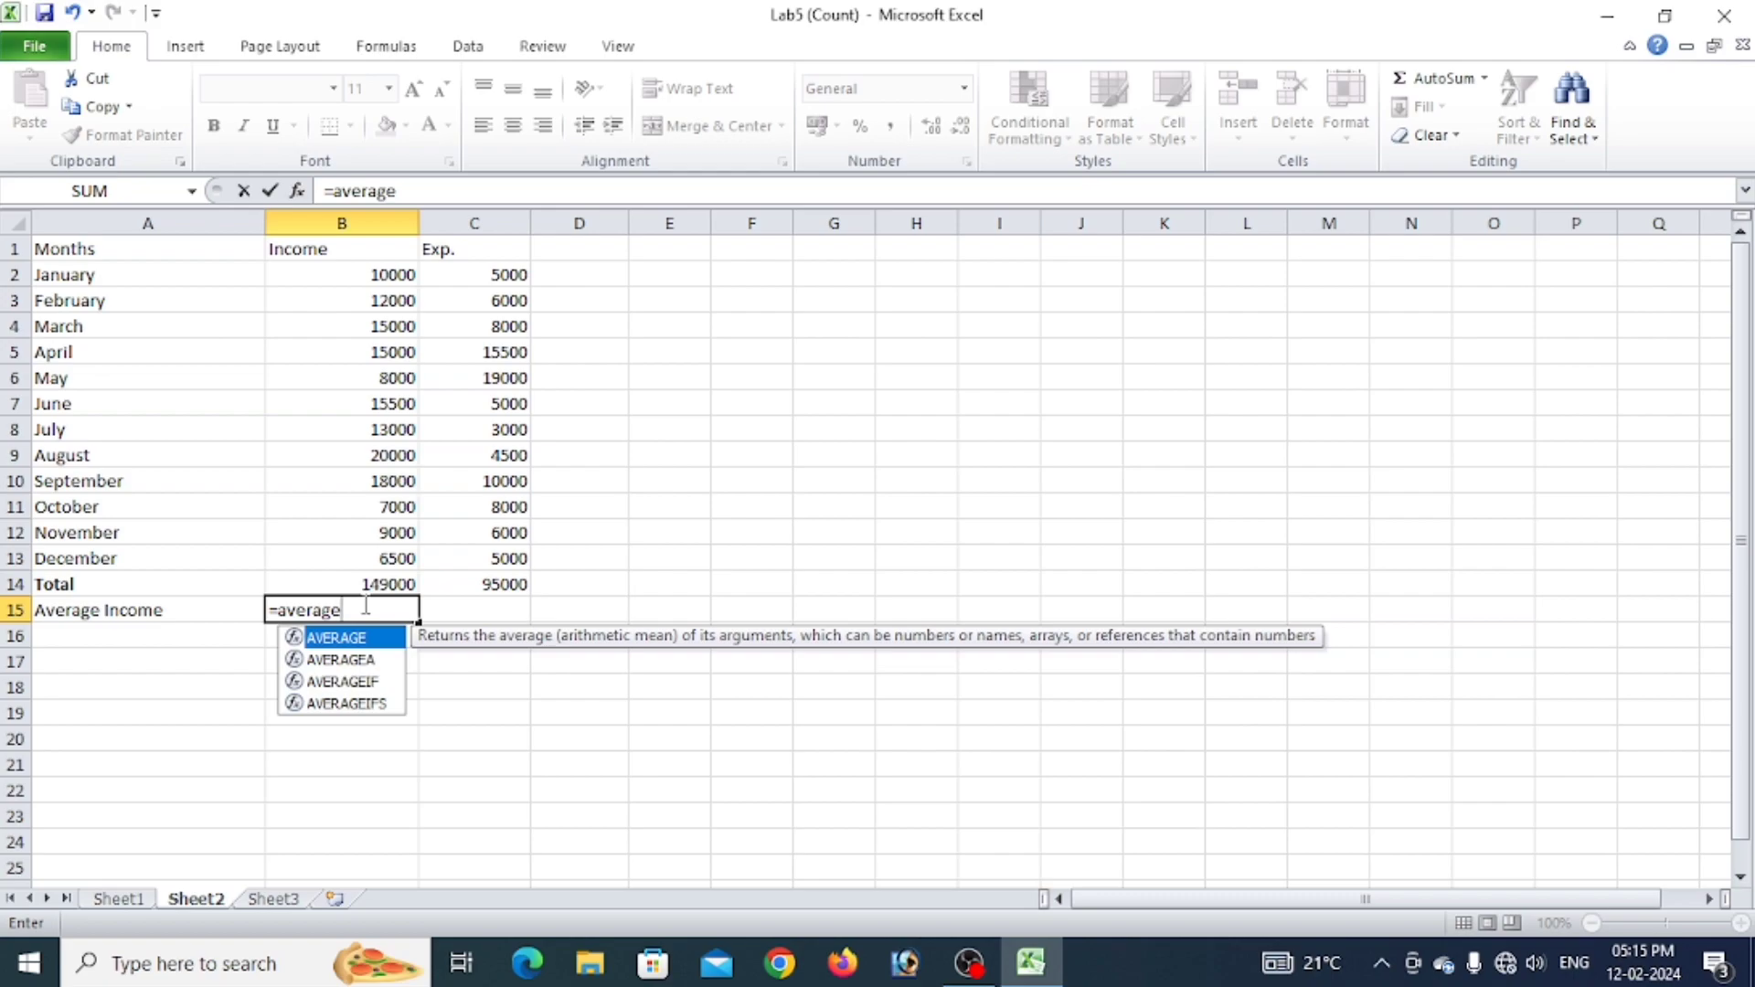
{"action": "key", "text": "Tab"}
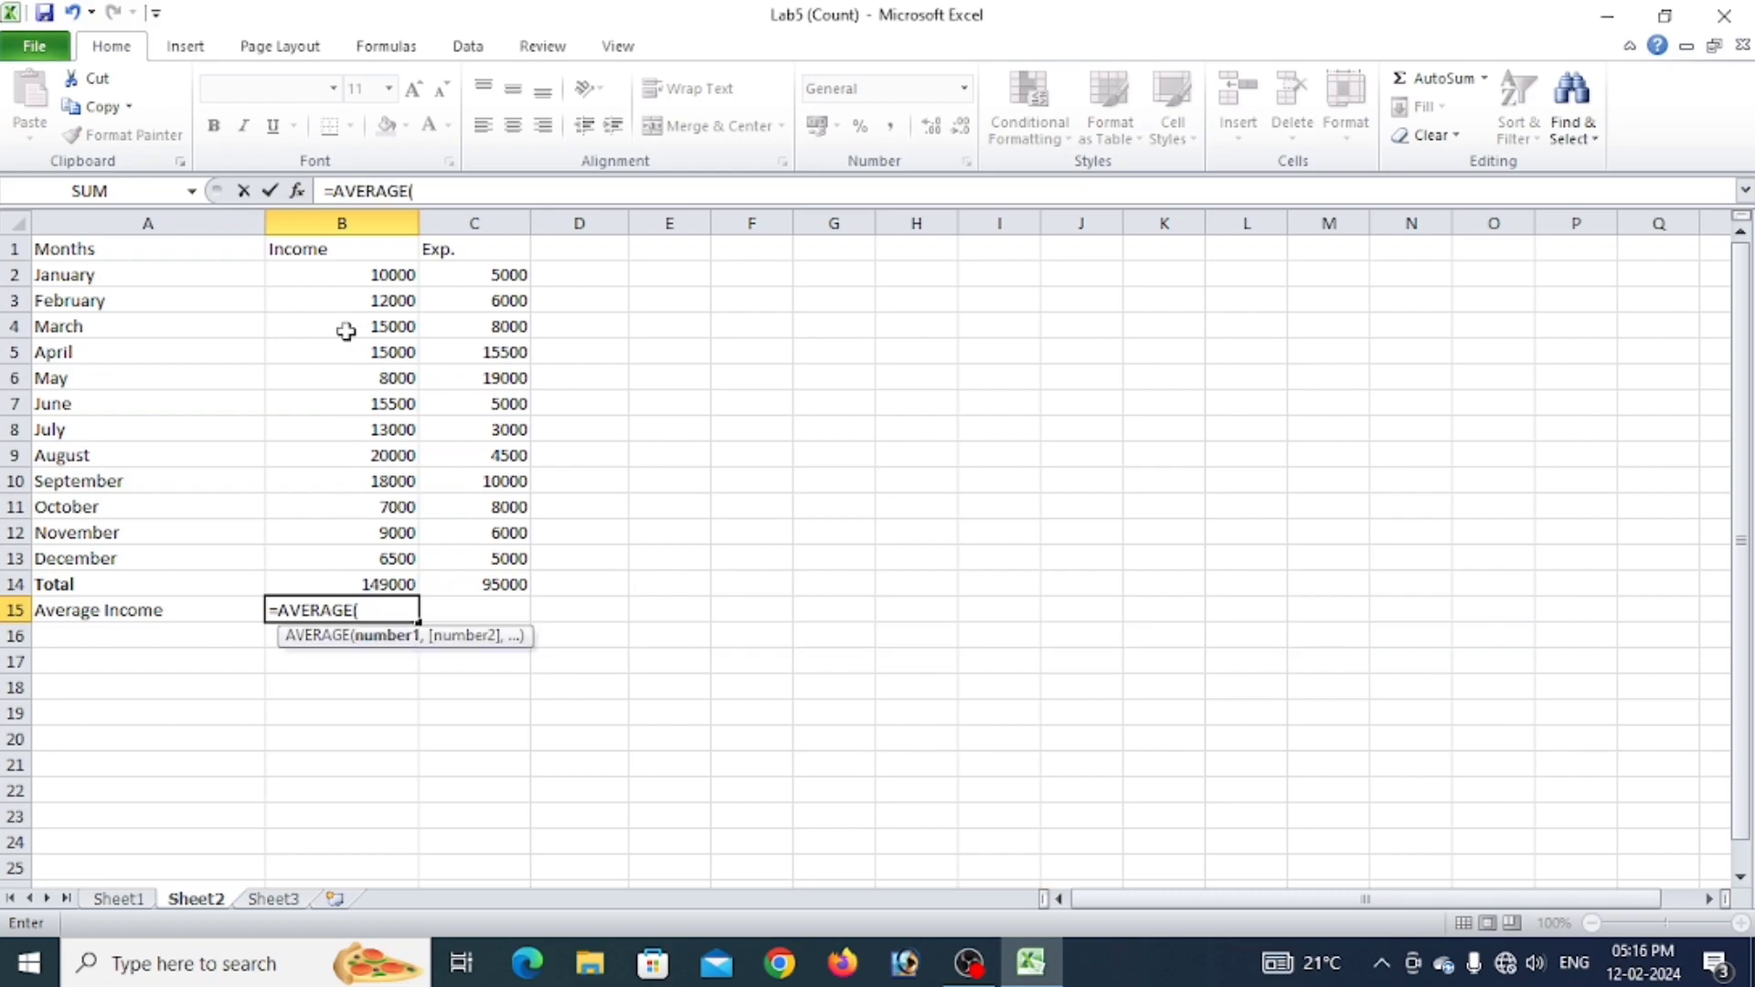
{"action": "left_click_drag", "start_coordinate": [356, 276], "coordinate": [390, 550]}
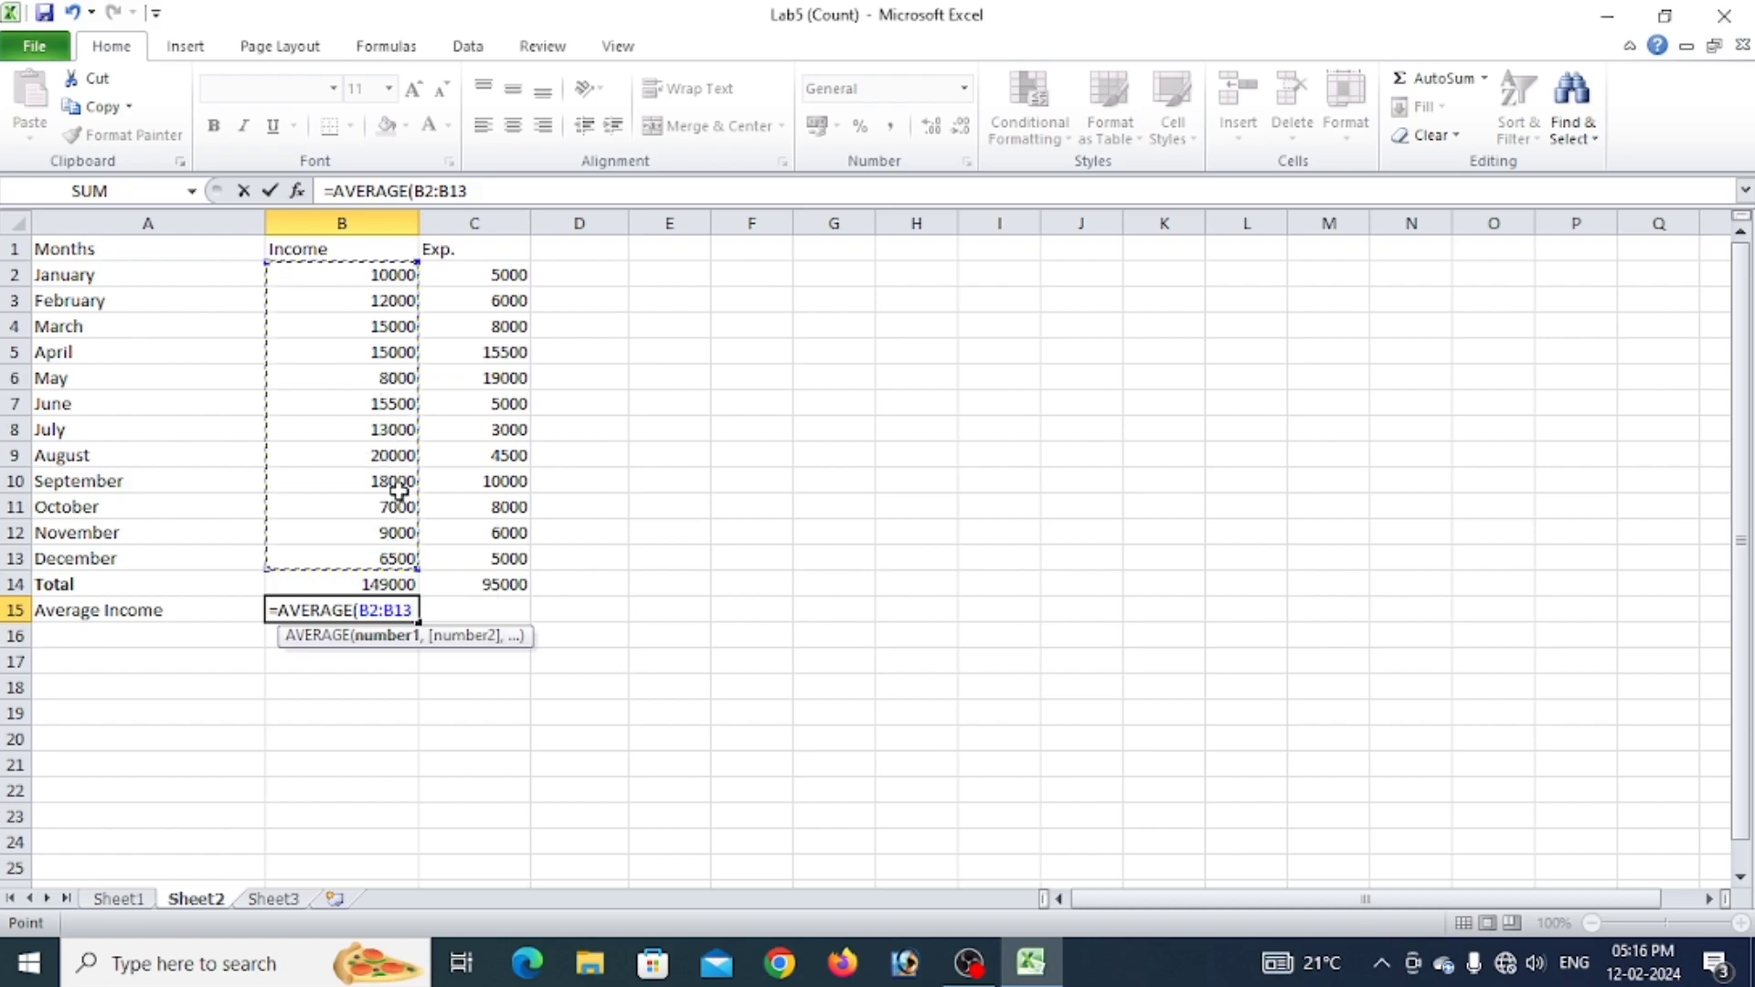
{"action": "type", "text": ")"}
{"action": "key", "text": "Return"}
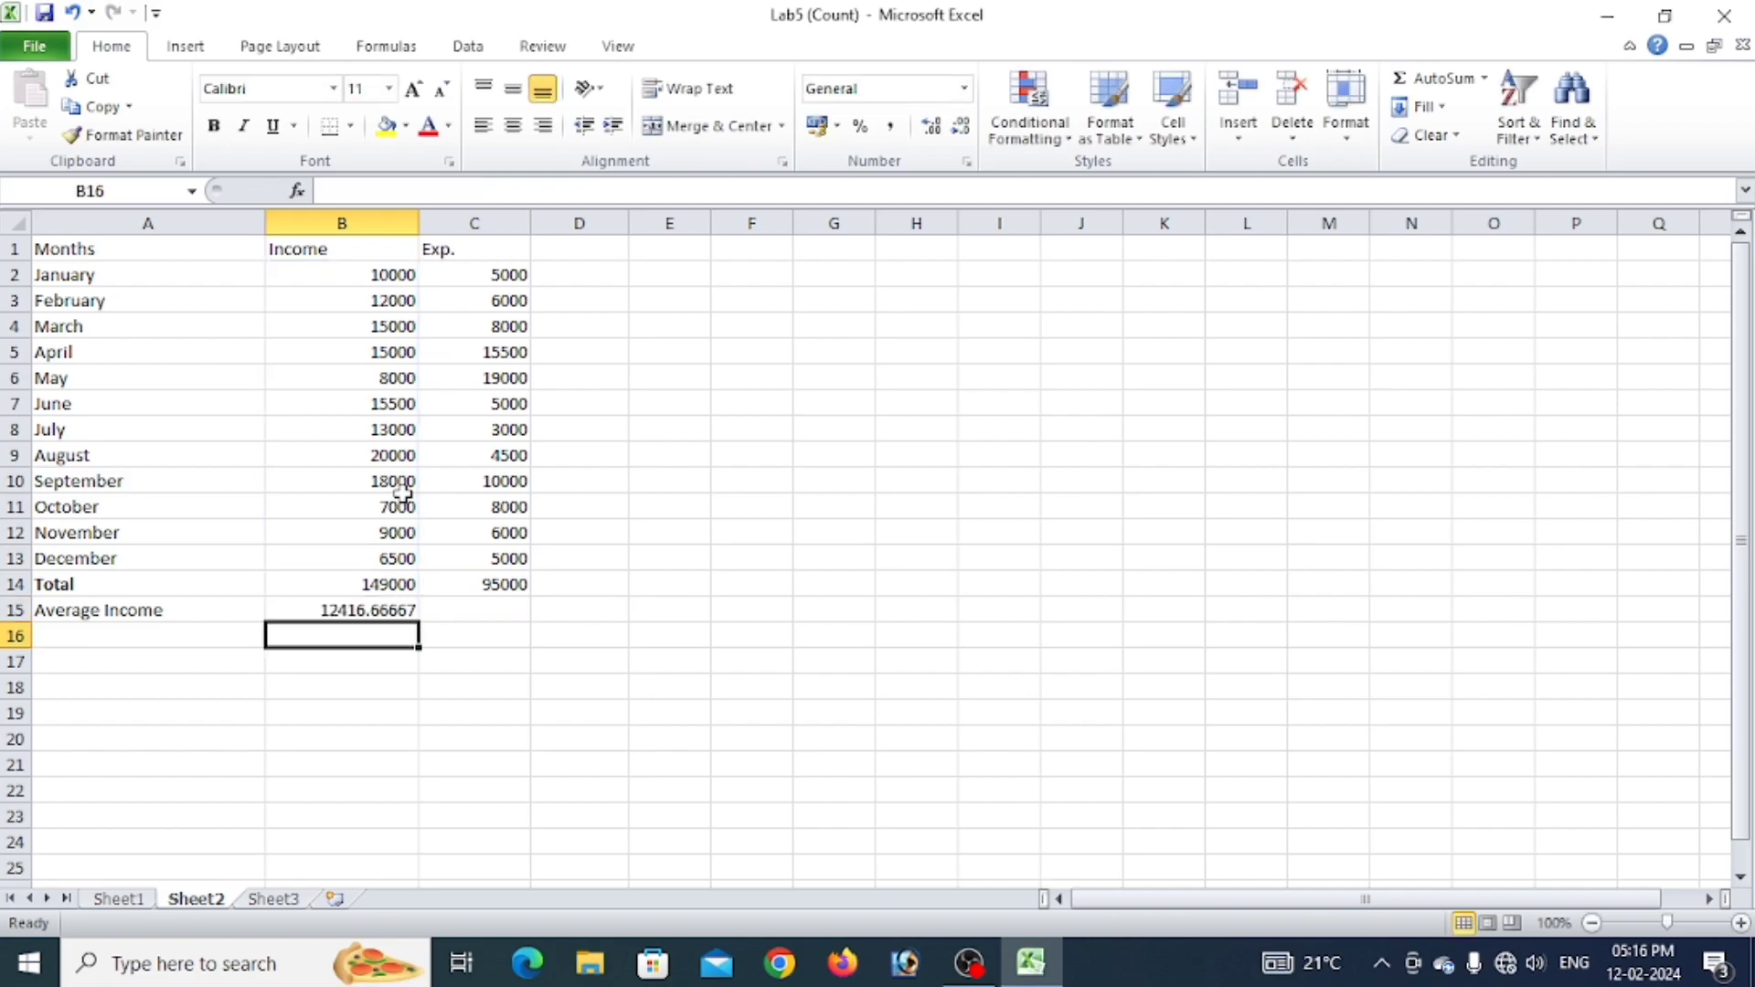
Format the average income in B15 as a number with zero decimal places.
{"action": "left_click", "coordinate": [382, 612]}
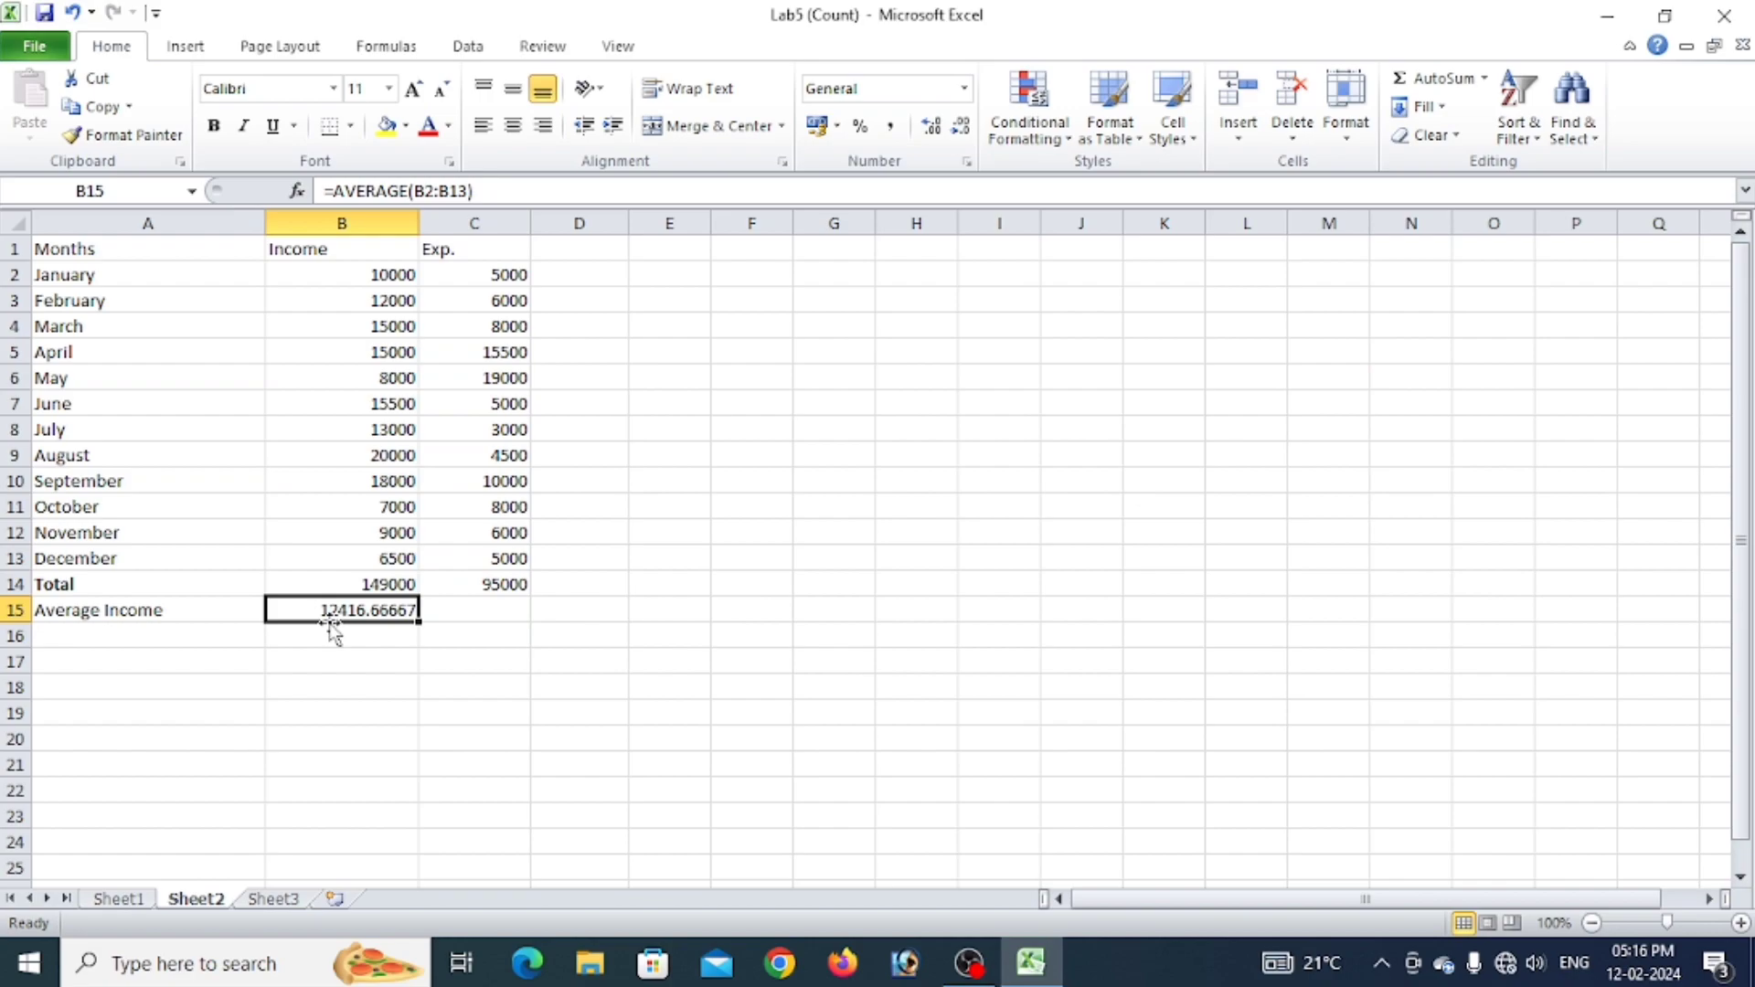
{"action": "left_click", "coordinate": [961, 127]}
{"action": "left_click", "coordinate": [962, 127]}
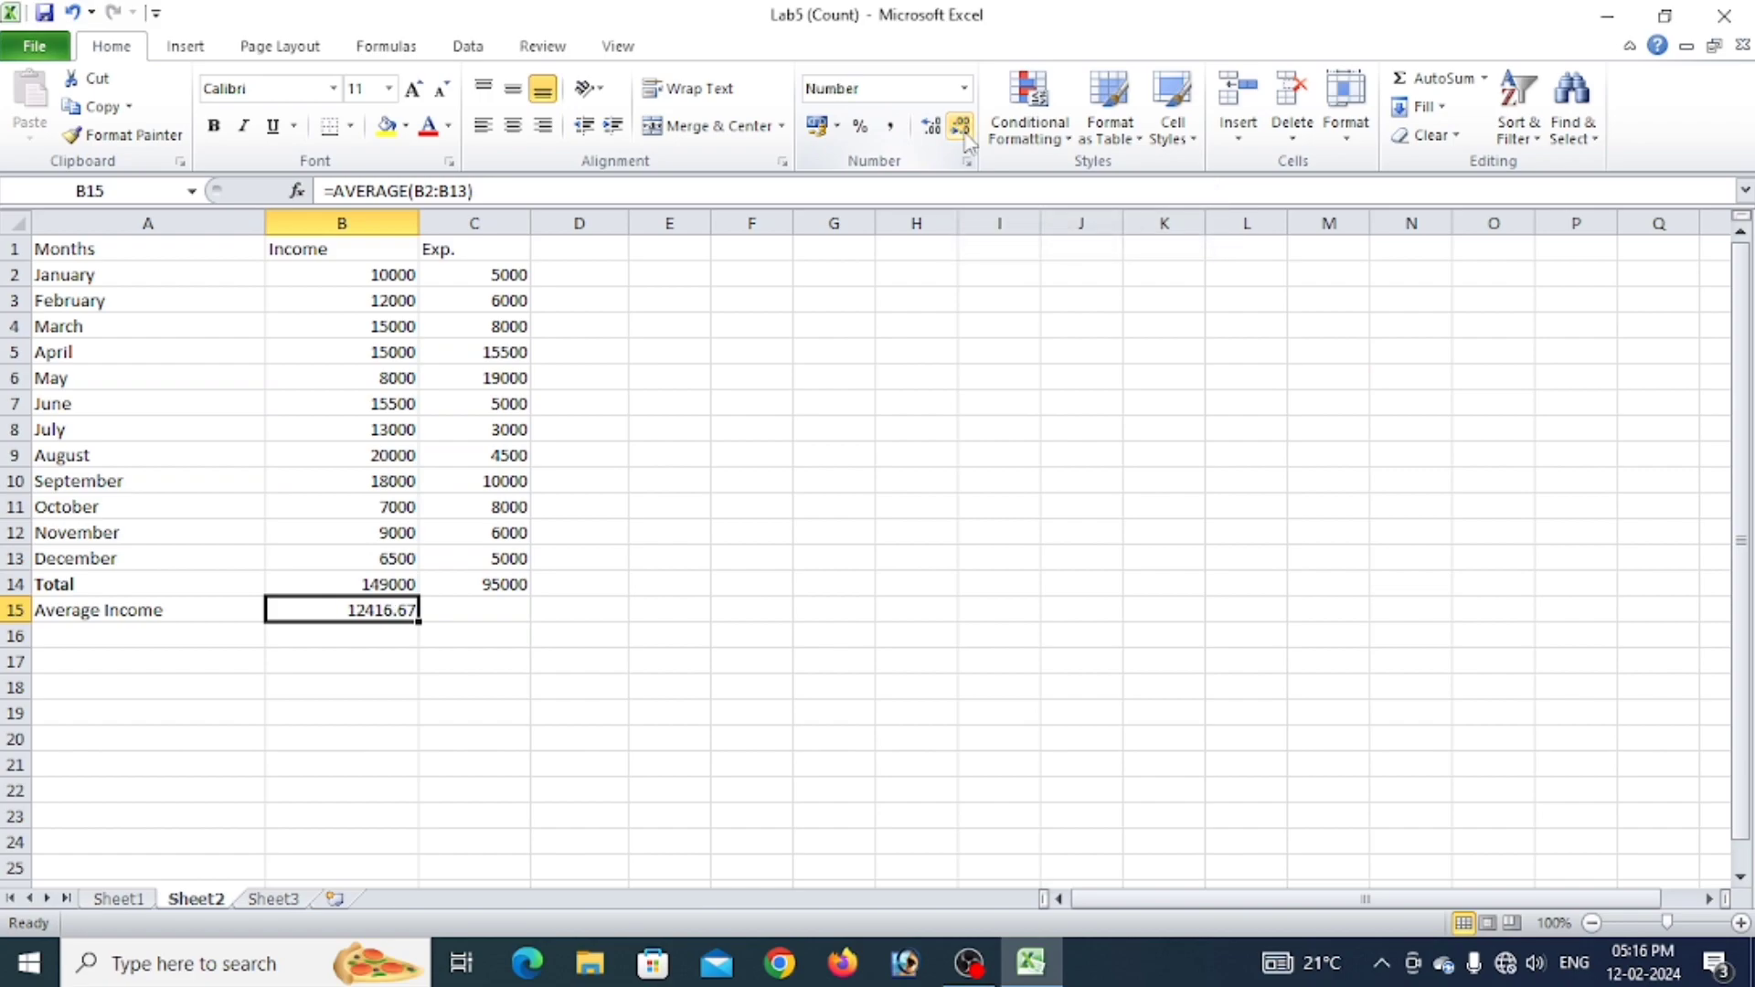
{"action": "double_click", "coordinate": [964, 134]}
Fill the average formula and its number format from B15 across into C15.
{"action": "left_click_drag", "start_coordinate": [419, 622], "coordinate": [464, 622]}
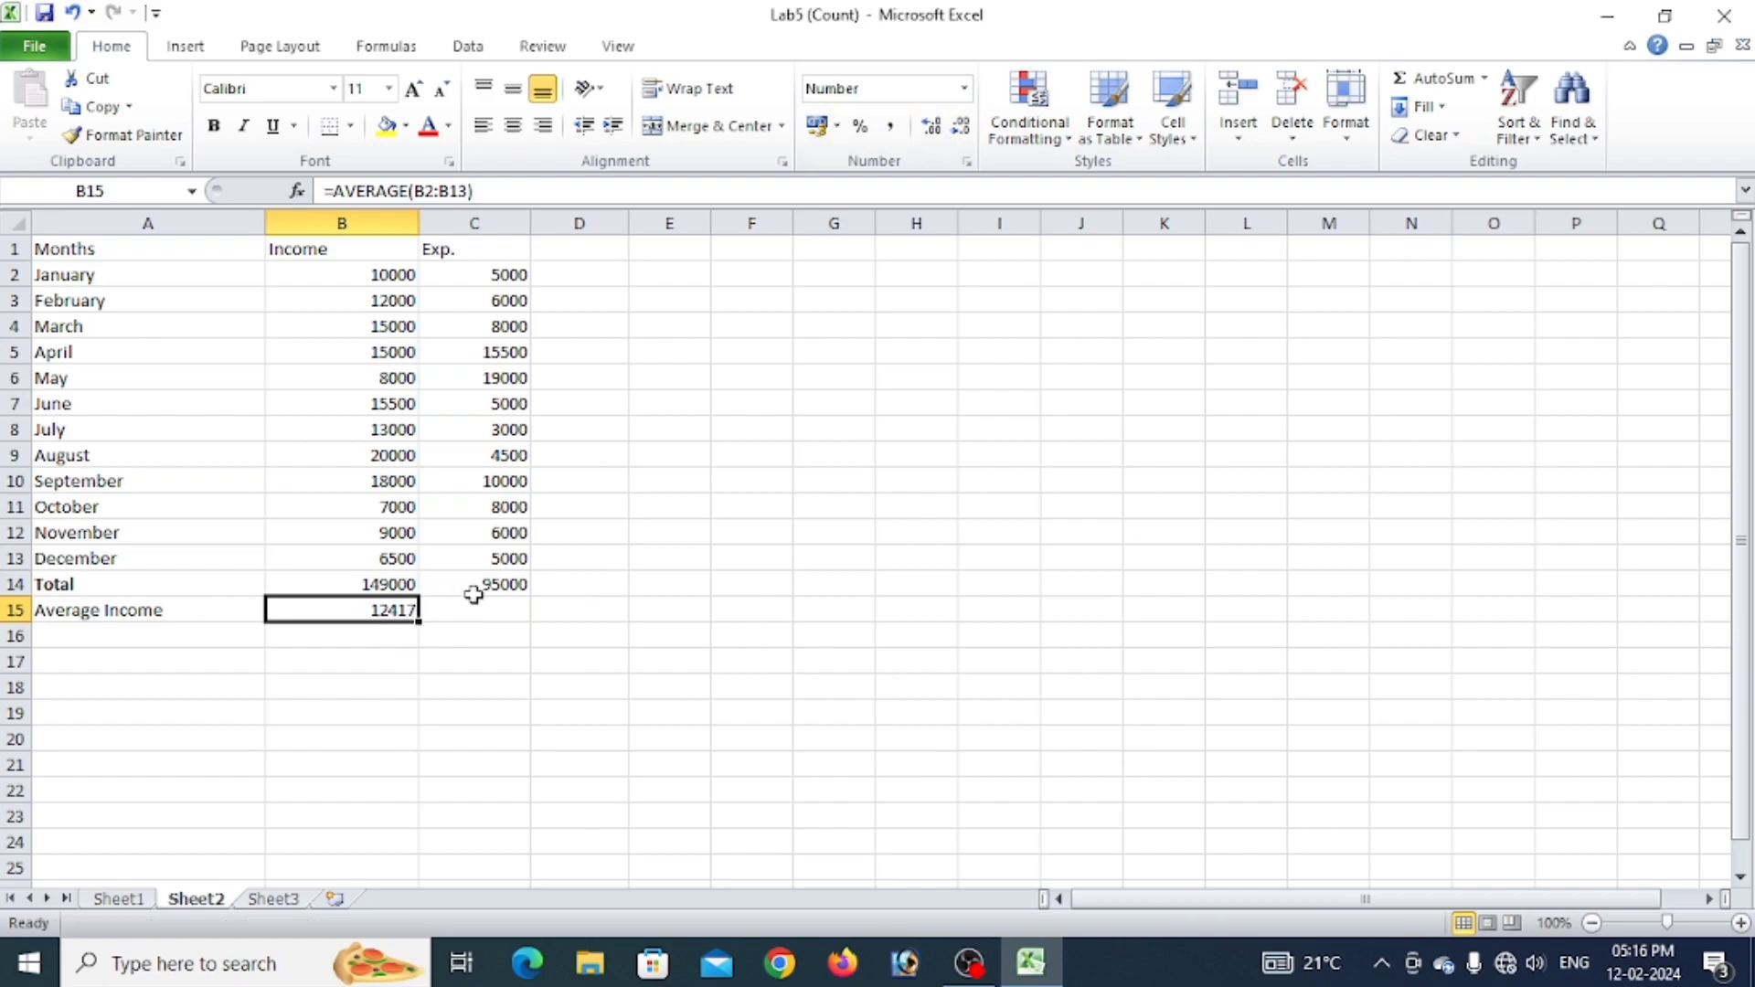
{"action": "double_click", "coordinate": [466, 607]}
{"action": "left_click", "coordinate": [400, 606]}
{"action": "left_click_drag", "start_coordinate": [416, 623], "coordinate": [539, 636]}
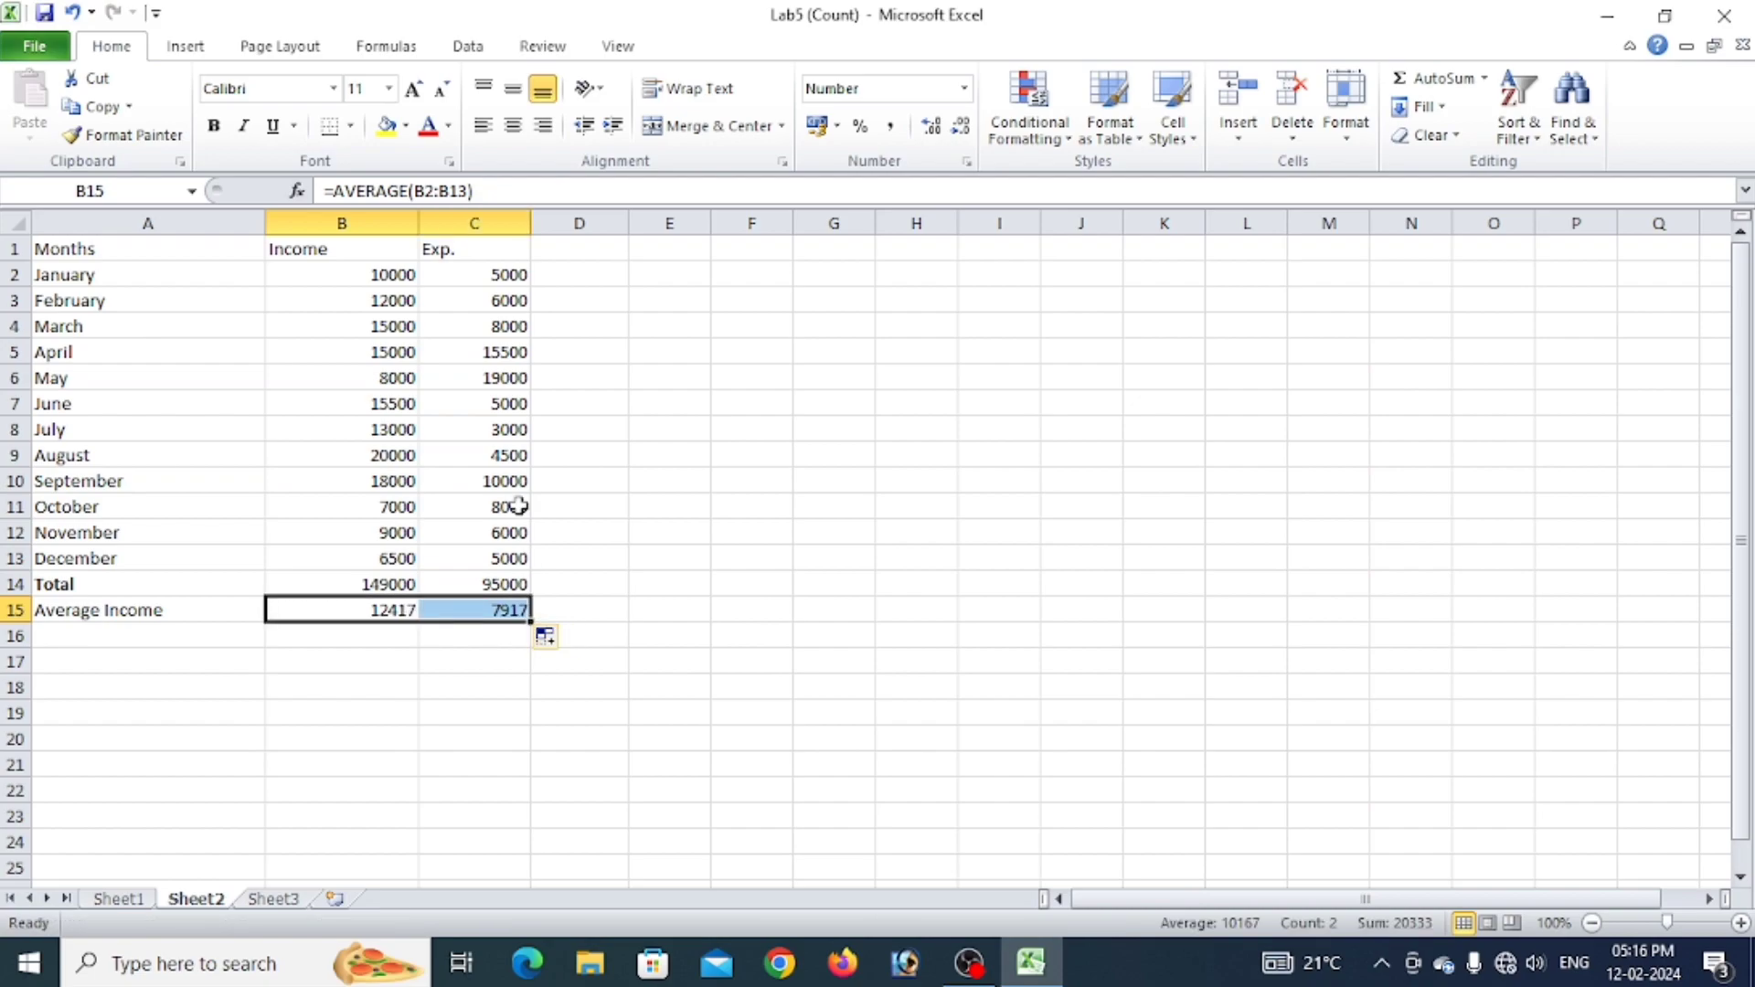
Clear C15 and enter the formula =average(C2:C13) there to average the monthly expenses.
{"action": "left_click", "coordinate": [469, 685]}
{"action": "left_click", "coordinate": [470, 609]}
{"action": "key", "text": "Delete"}
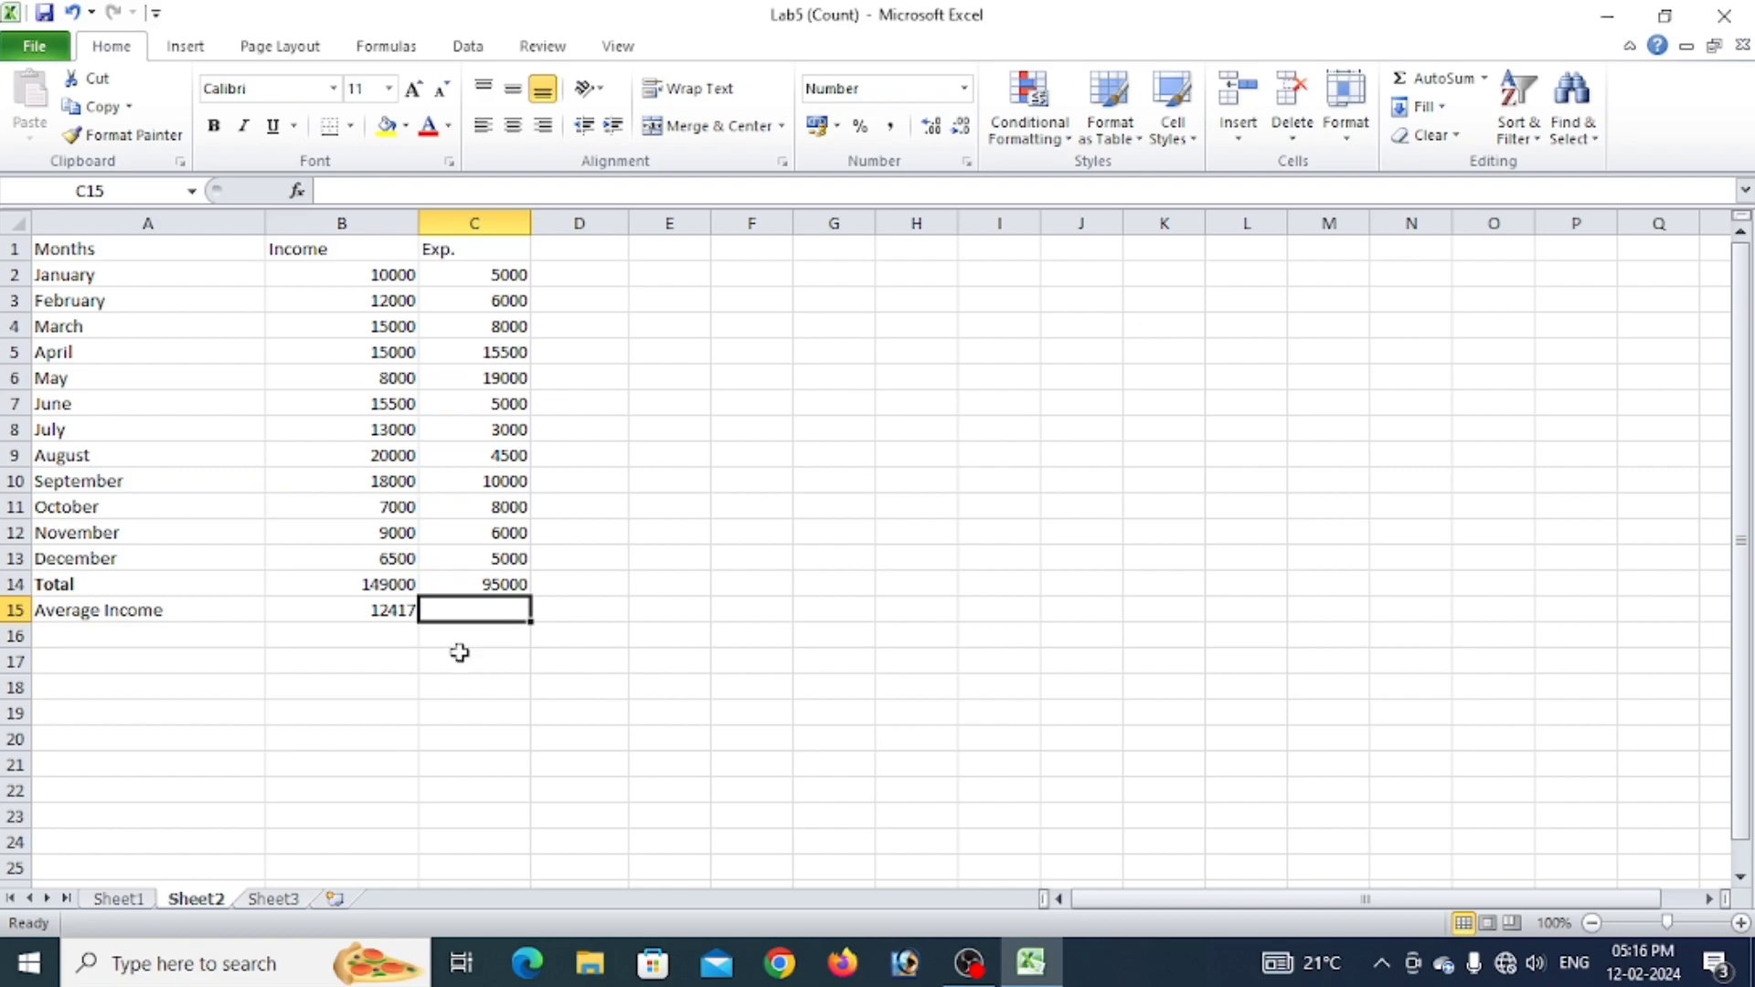
{"action": "type", "text": "="}
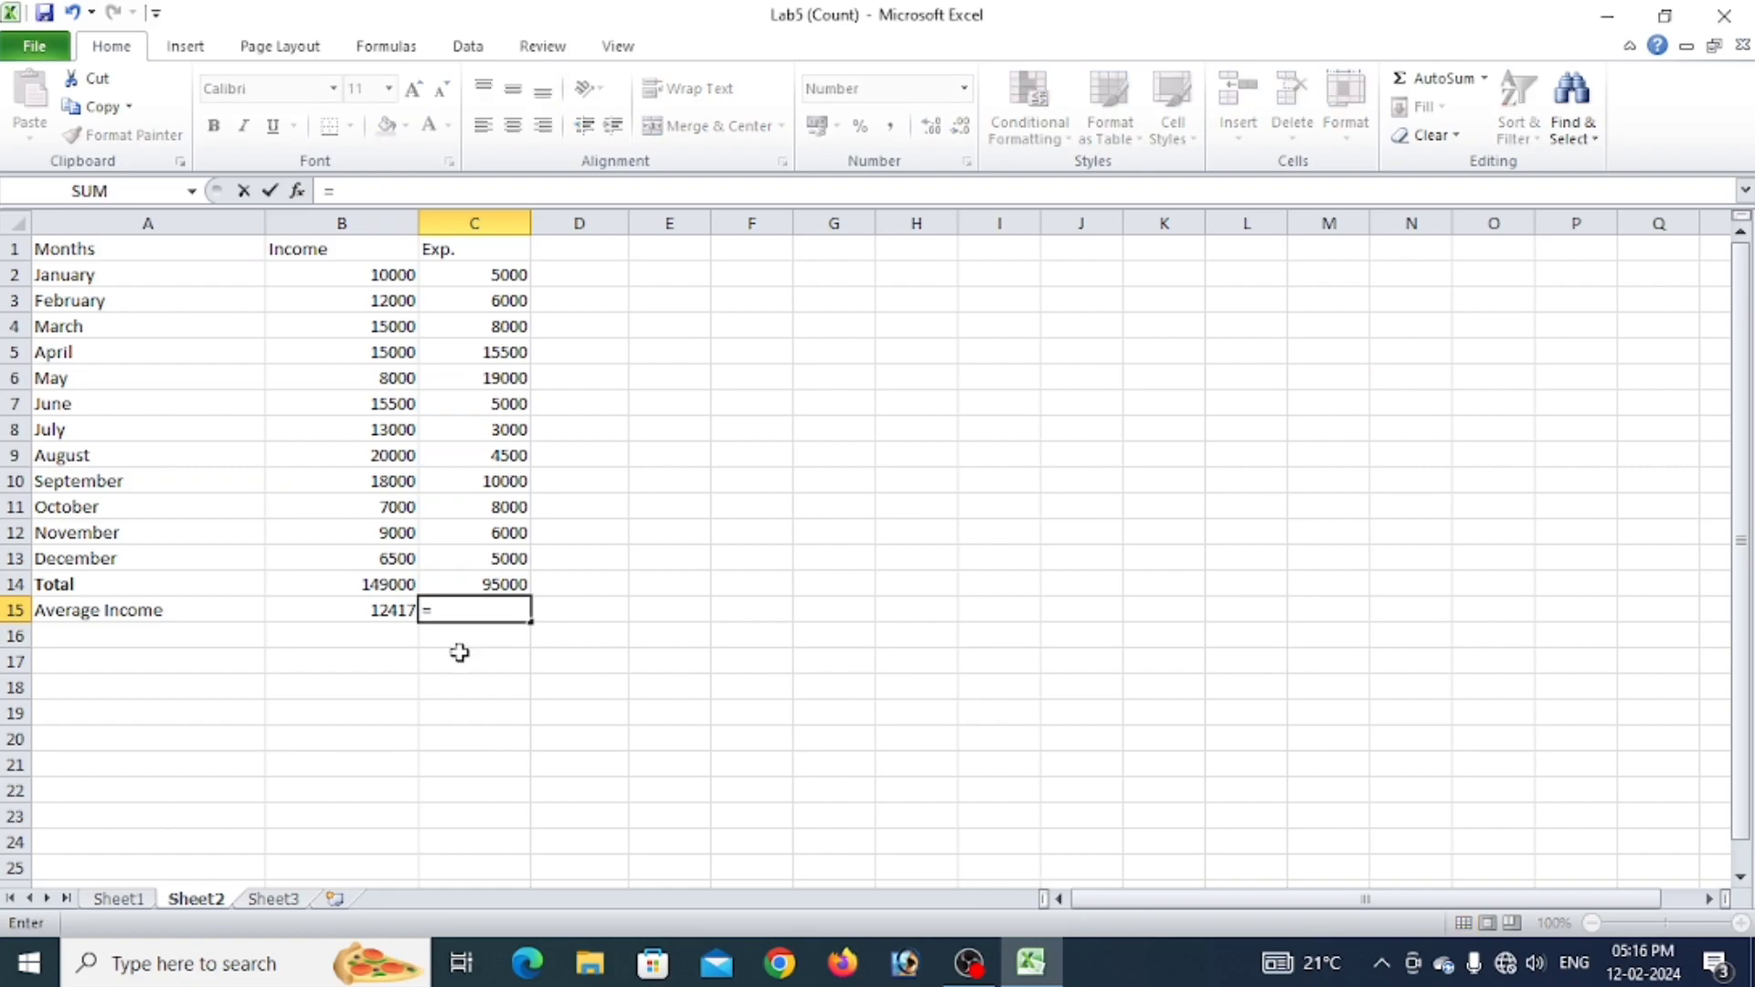
{"action": "type", "text": "average"}
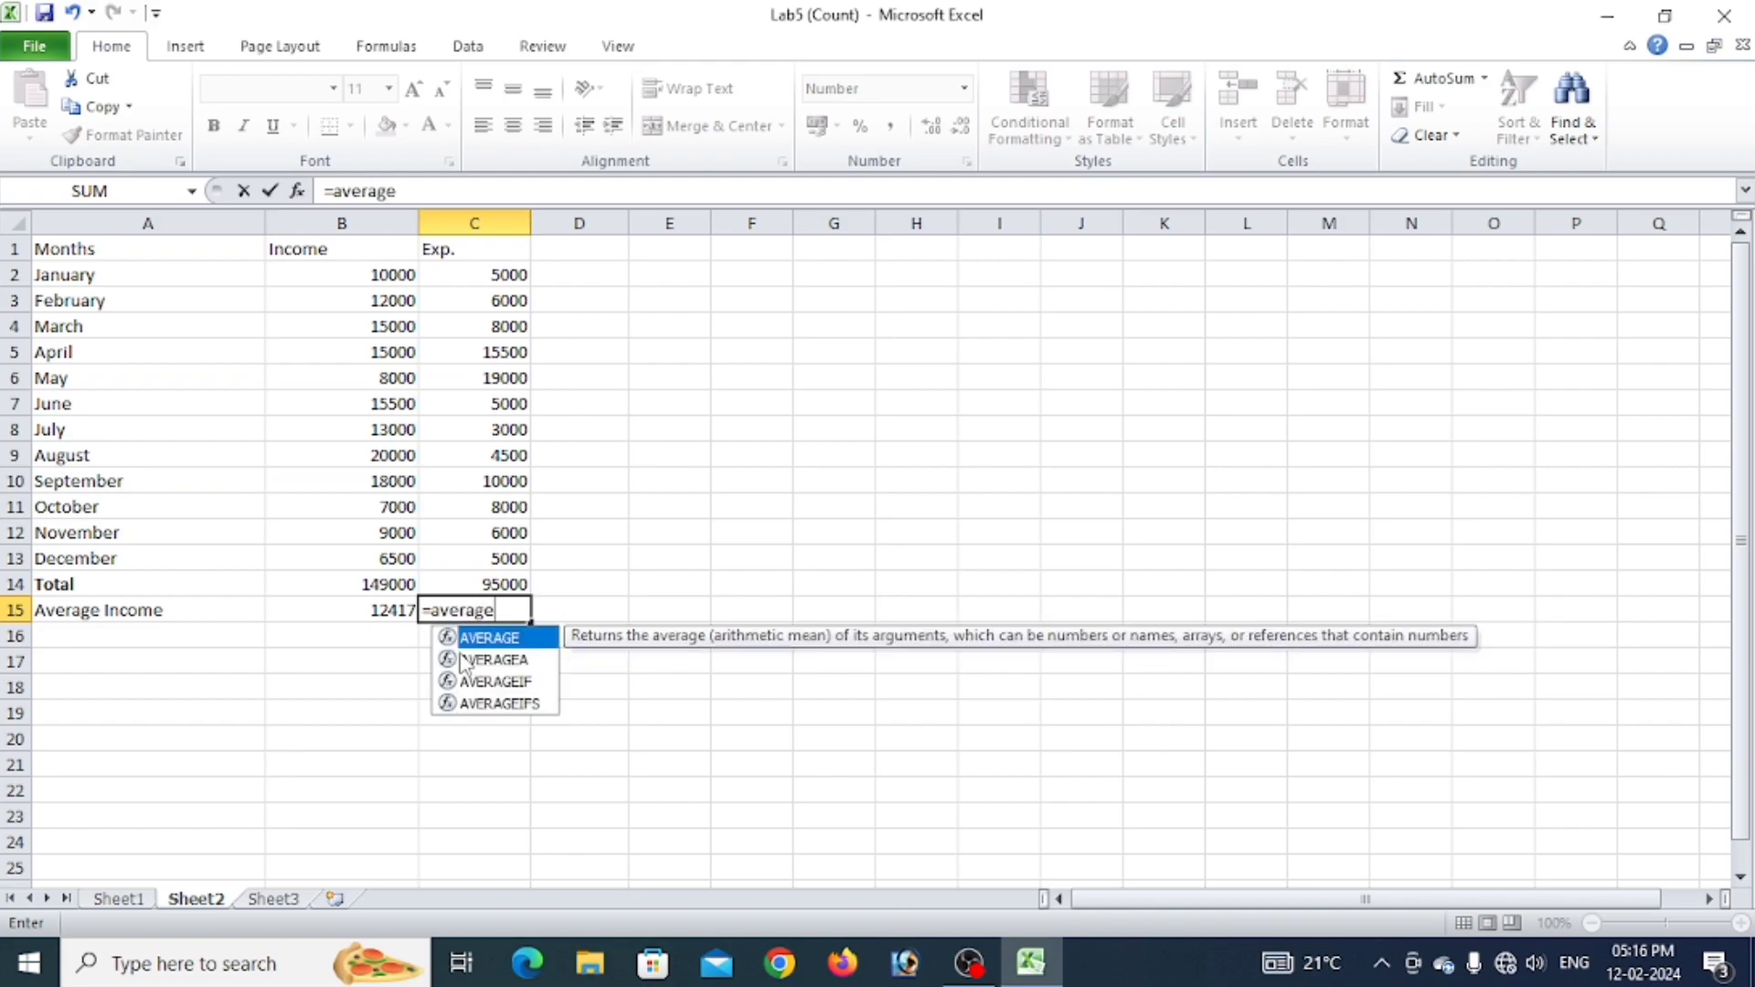
{"action": "type", "text": "("}
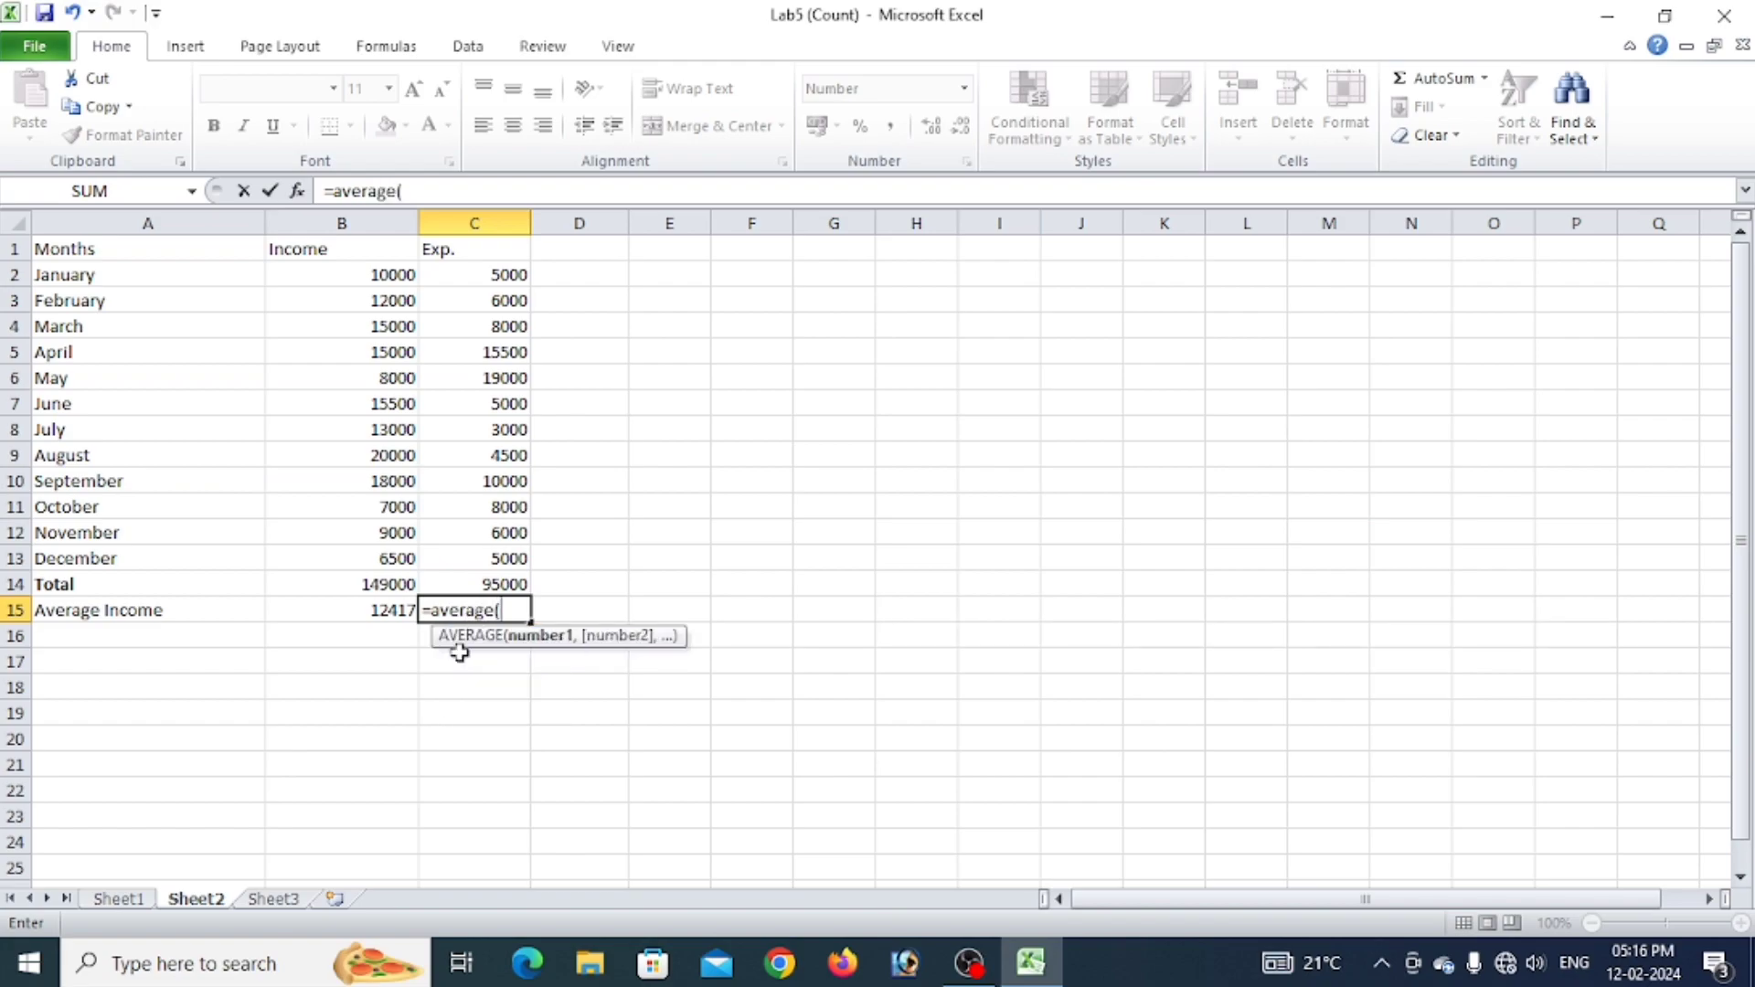
{"action": "left_click_drag", "start_coordinate": [509, 275], "coordinate": [524, 585]}
{"action": "type", "text": ")"}
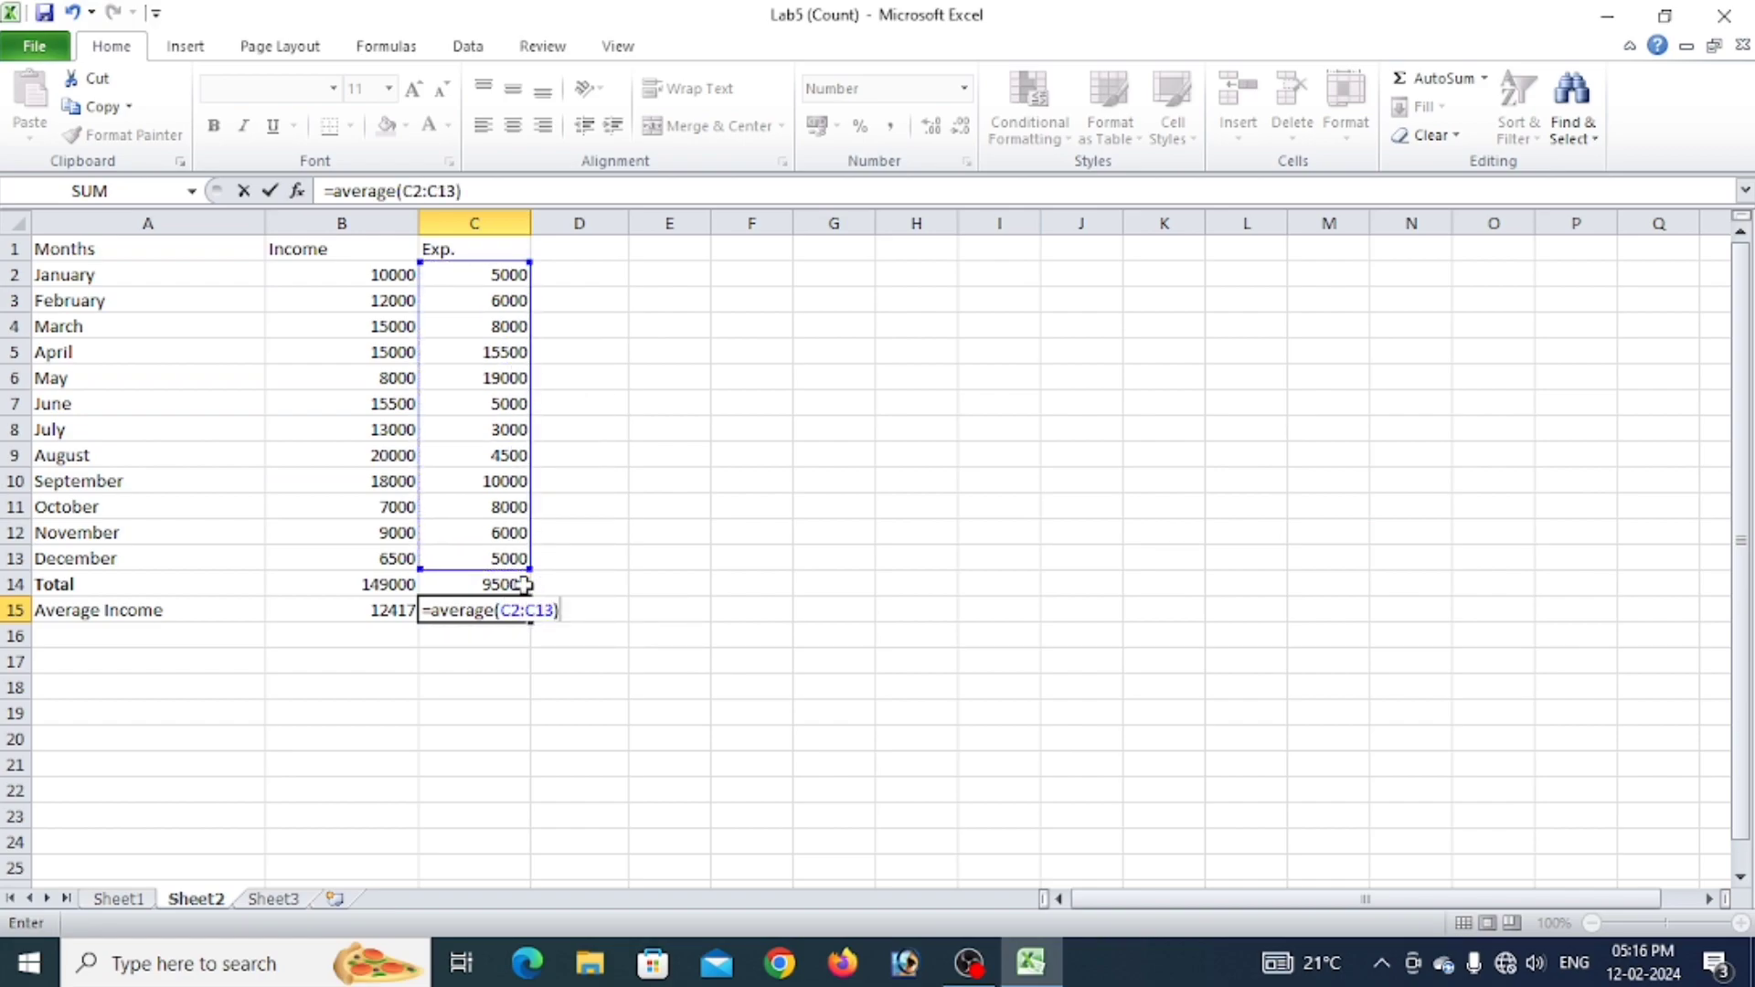
{"action": "key", "text": "Return"}
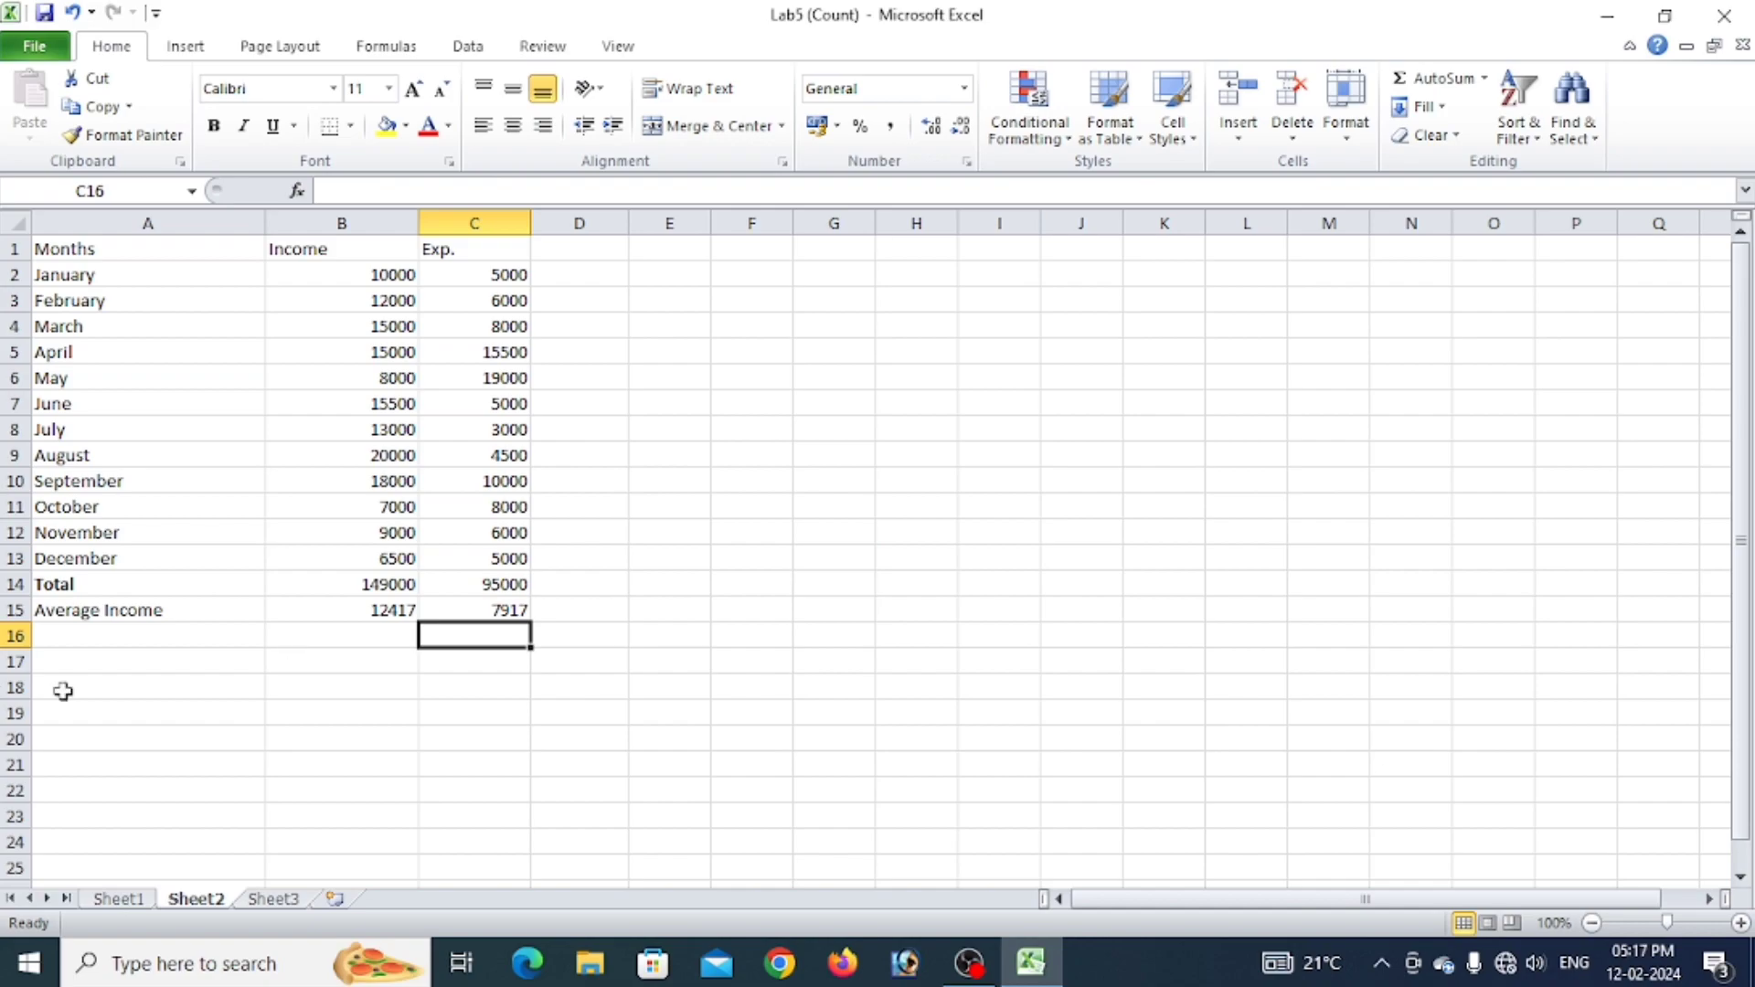
Make the Average Income label in A15 bold and return to the summary rows on Sheet1.
{"action": "left_click", "coordinate": [102, 608]}
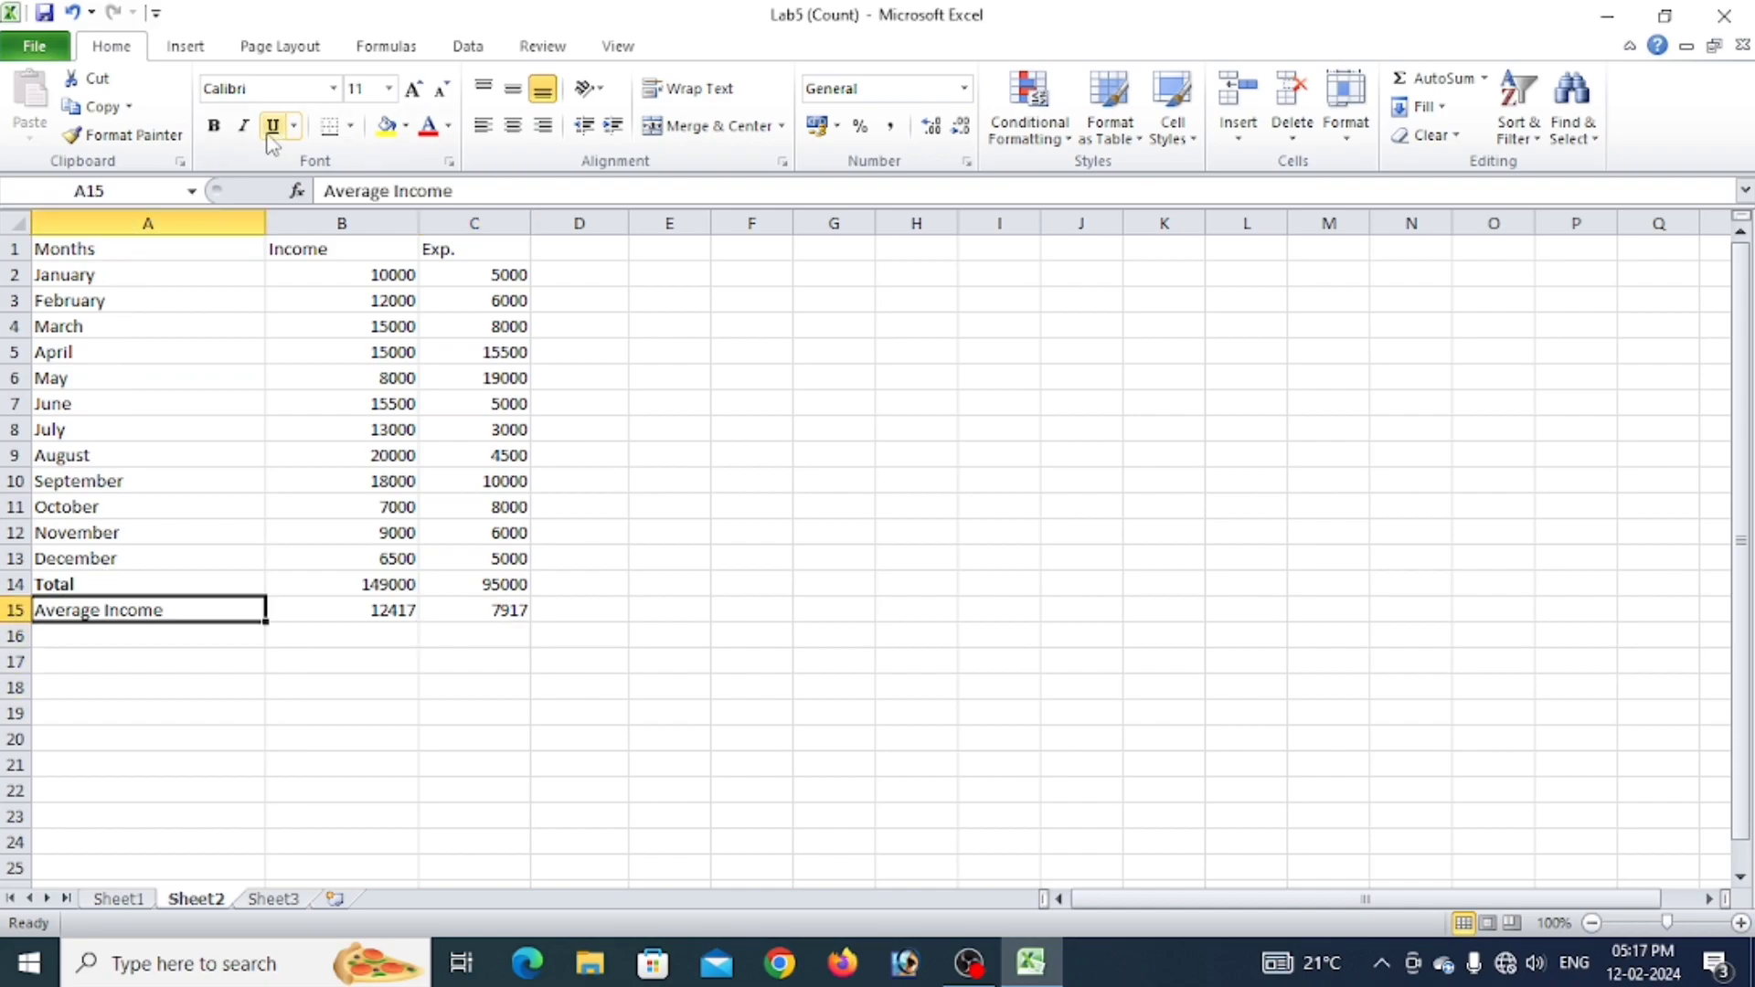
{"action": "left_click", "coordinate": [214, 126]}
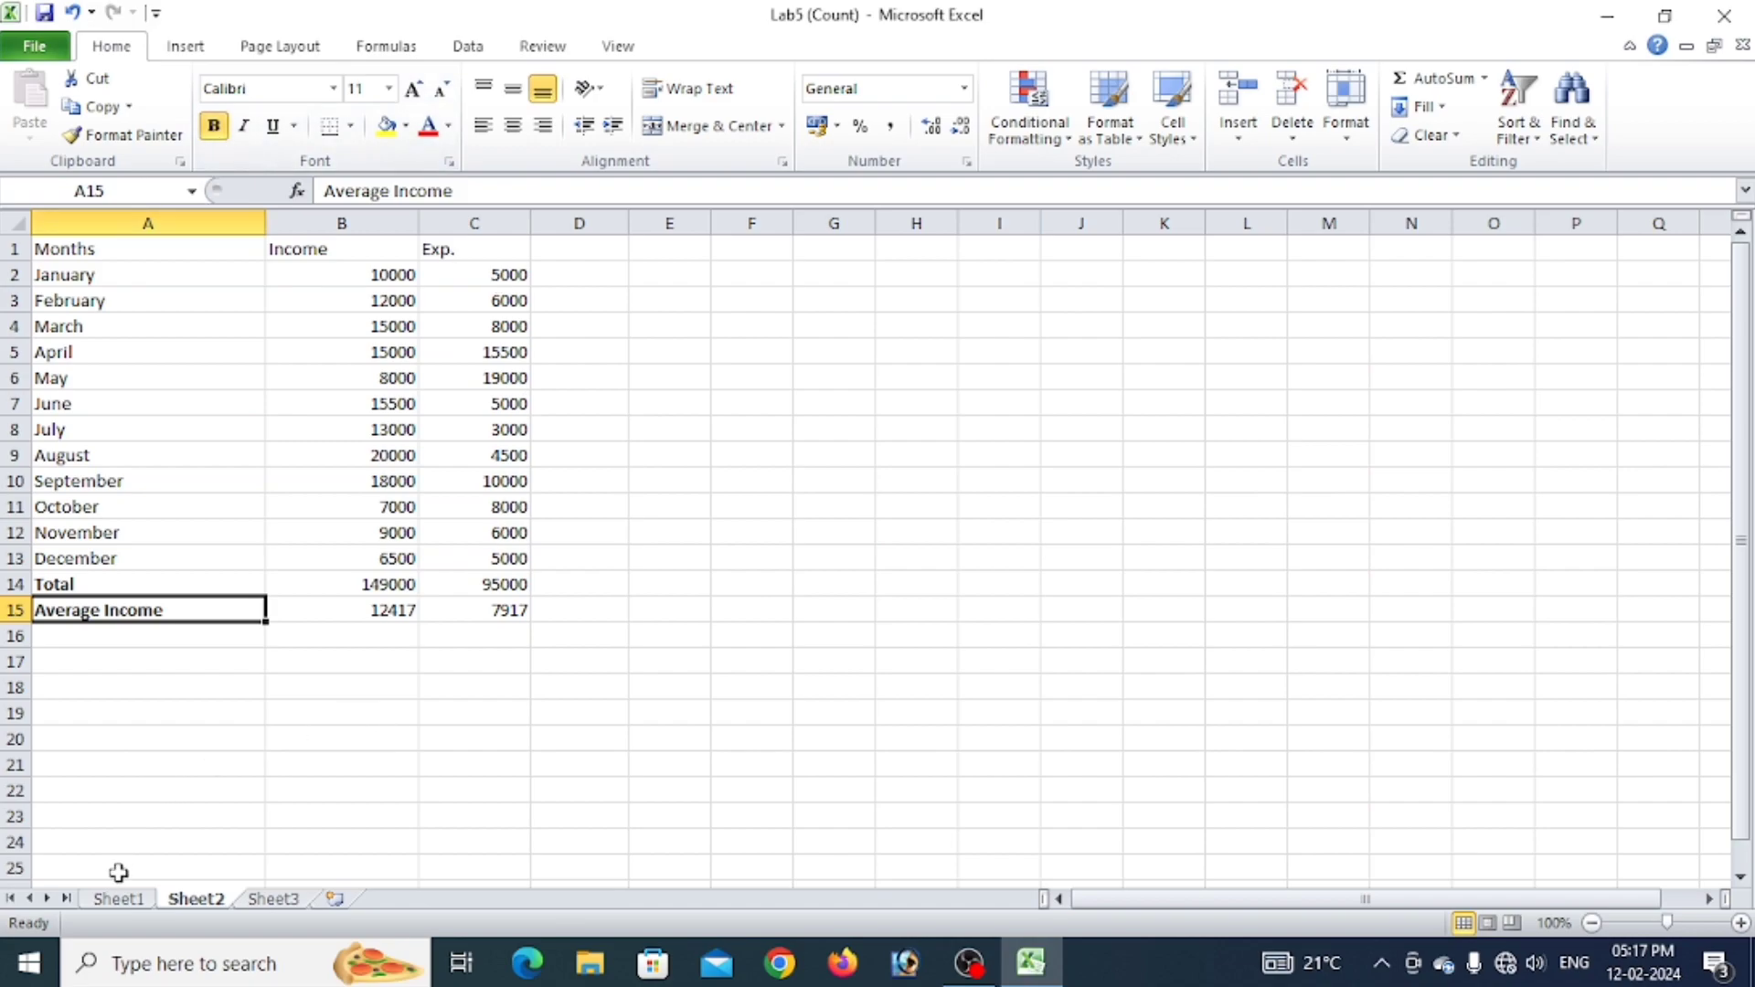
{"action": "left_click", "coordinate": [132, 905]}
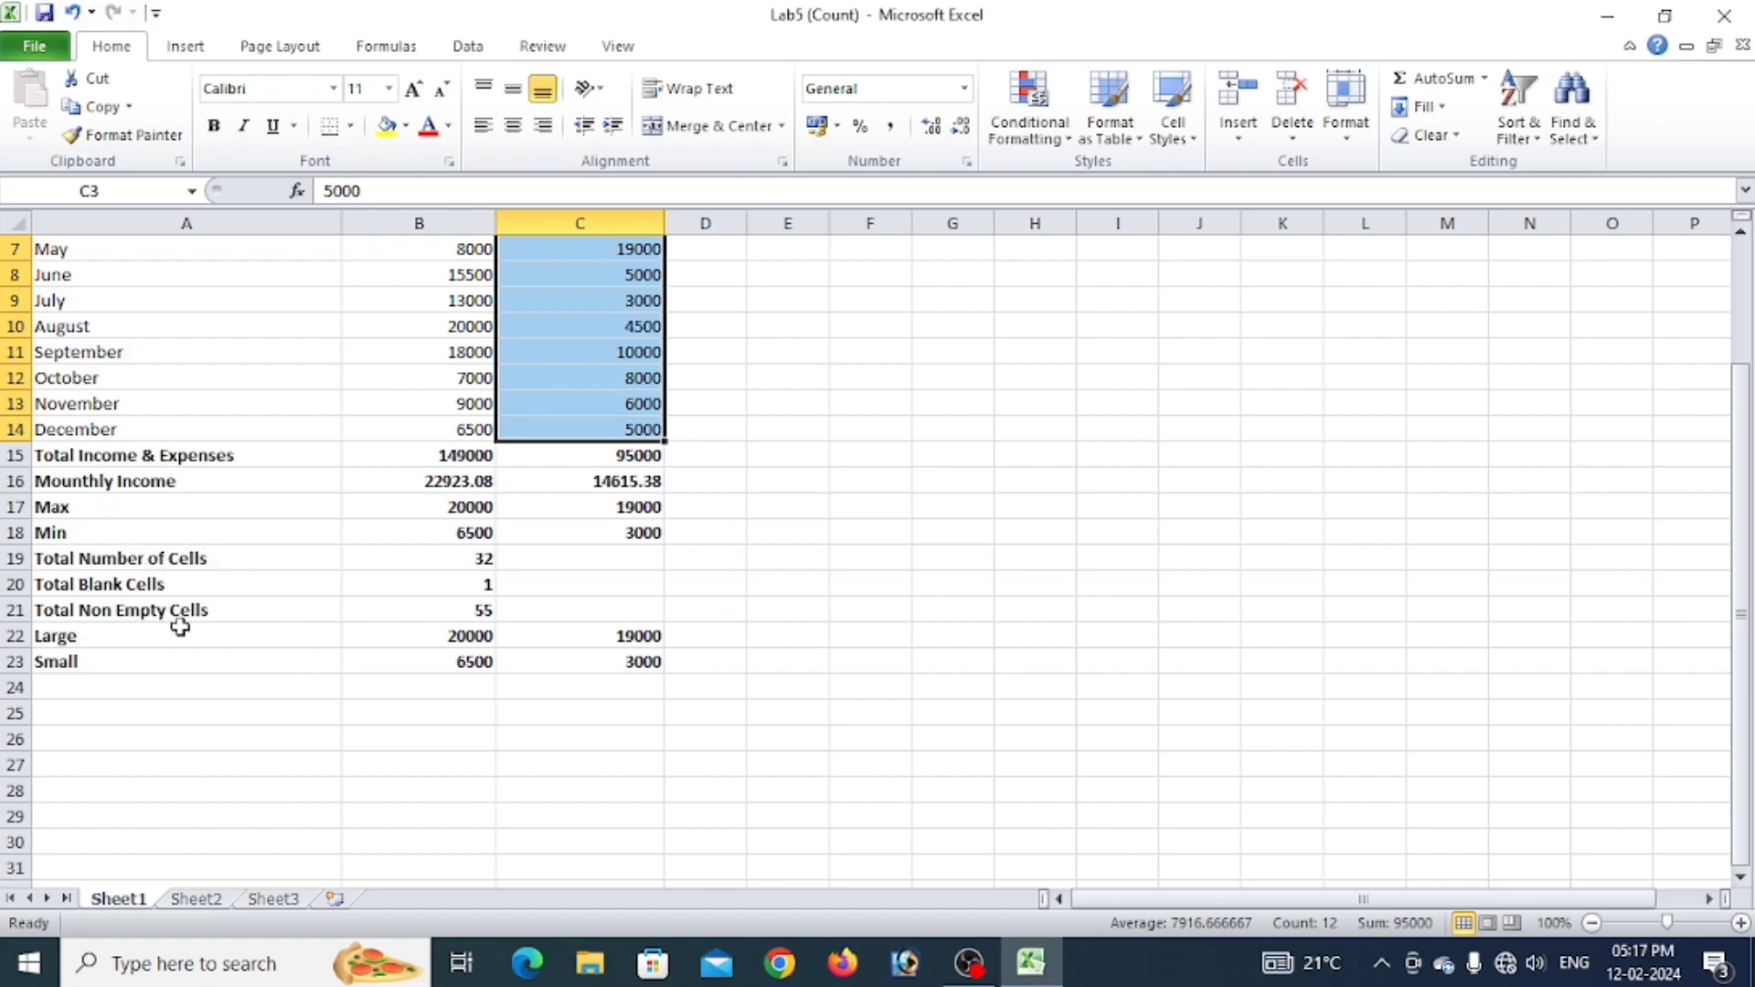
Return to Sheet2 and examine the monthly income values in B2:B13 to spot the highest one.
{"action": "left_click", "coordinate": [170, 900]}
{"action": "left_click", "coordinate": [124, 640]}
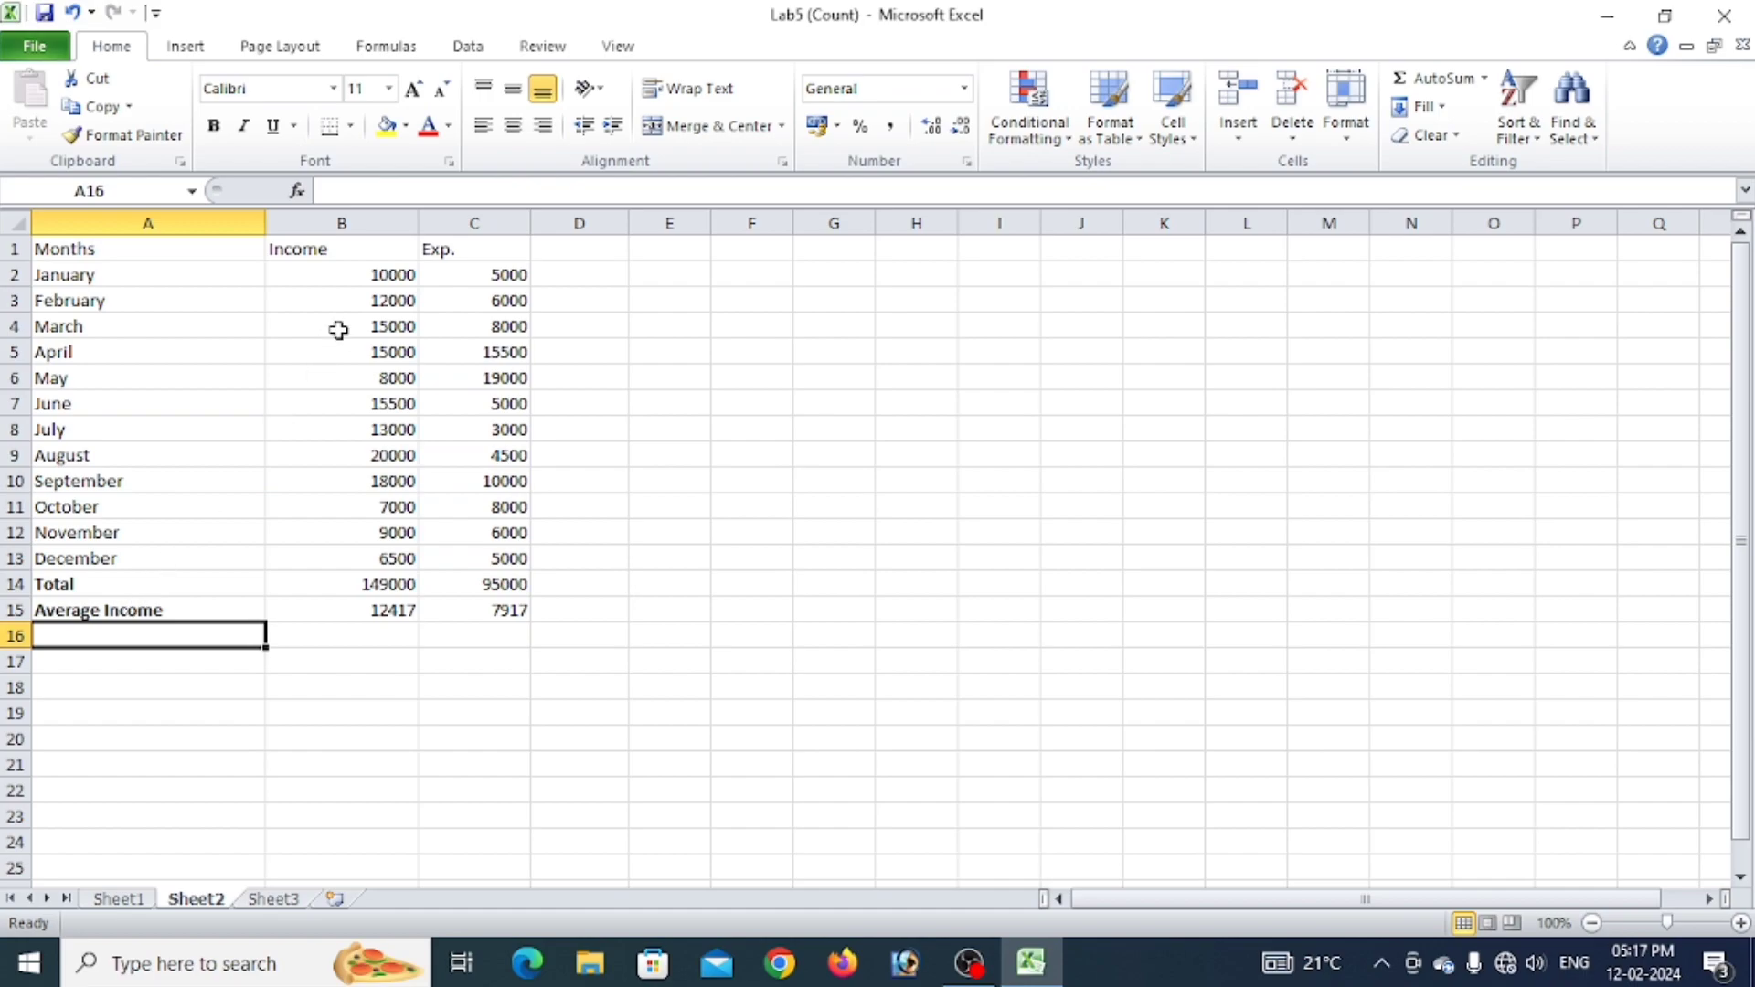
{"action": "left_click_drag", "start_coordinate": [371, 271], "coordinate": [326, 560]}
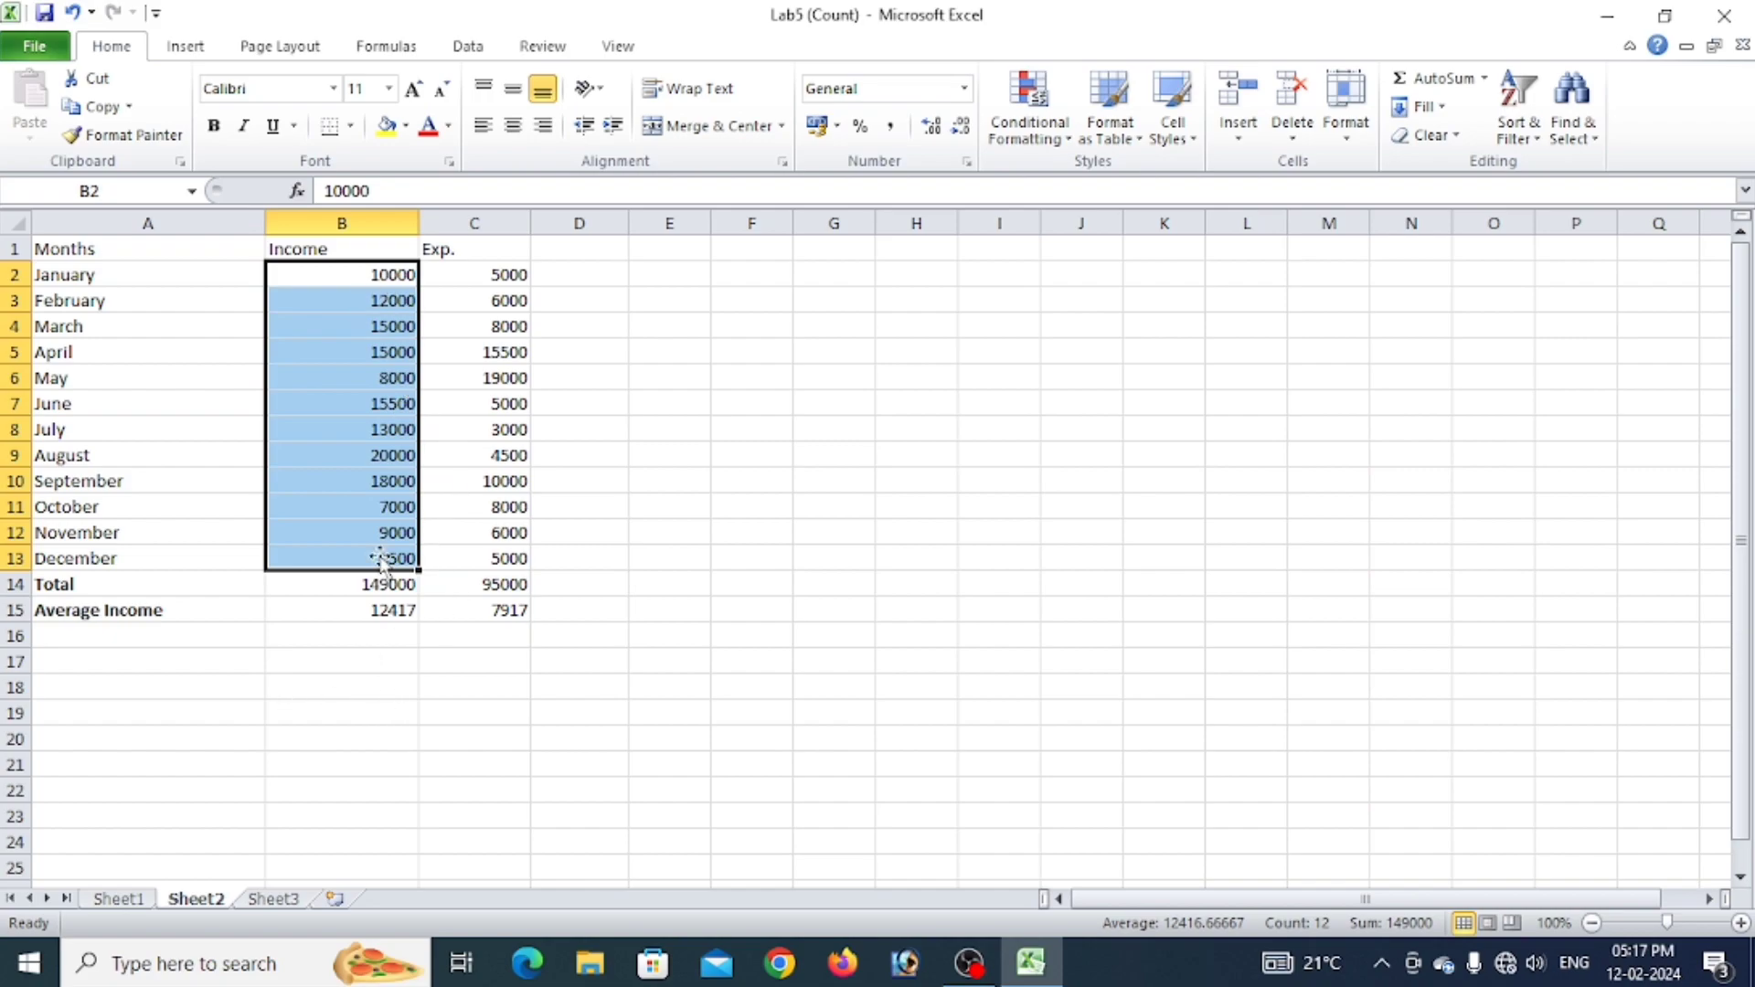
{"action": "left_click", "coordinate": [999, 635]}
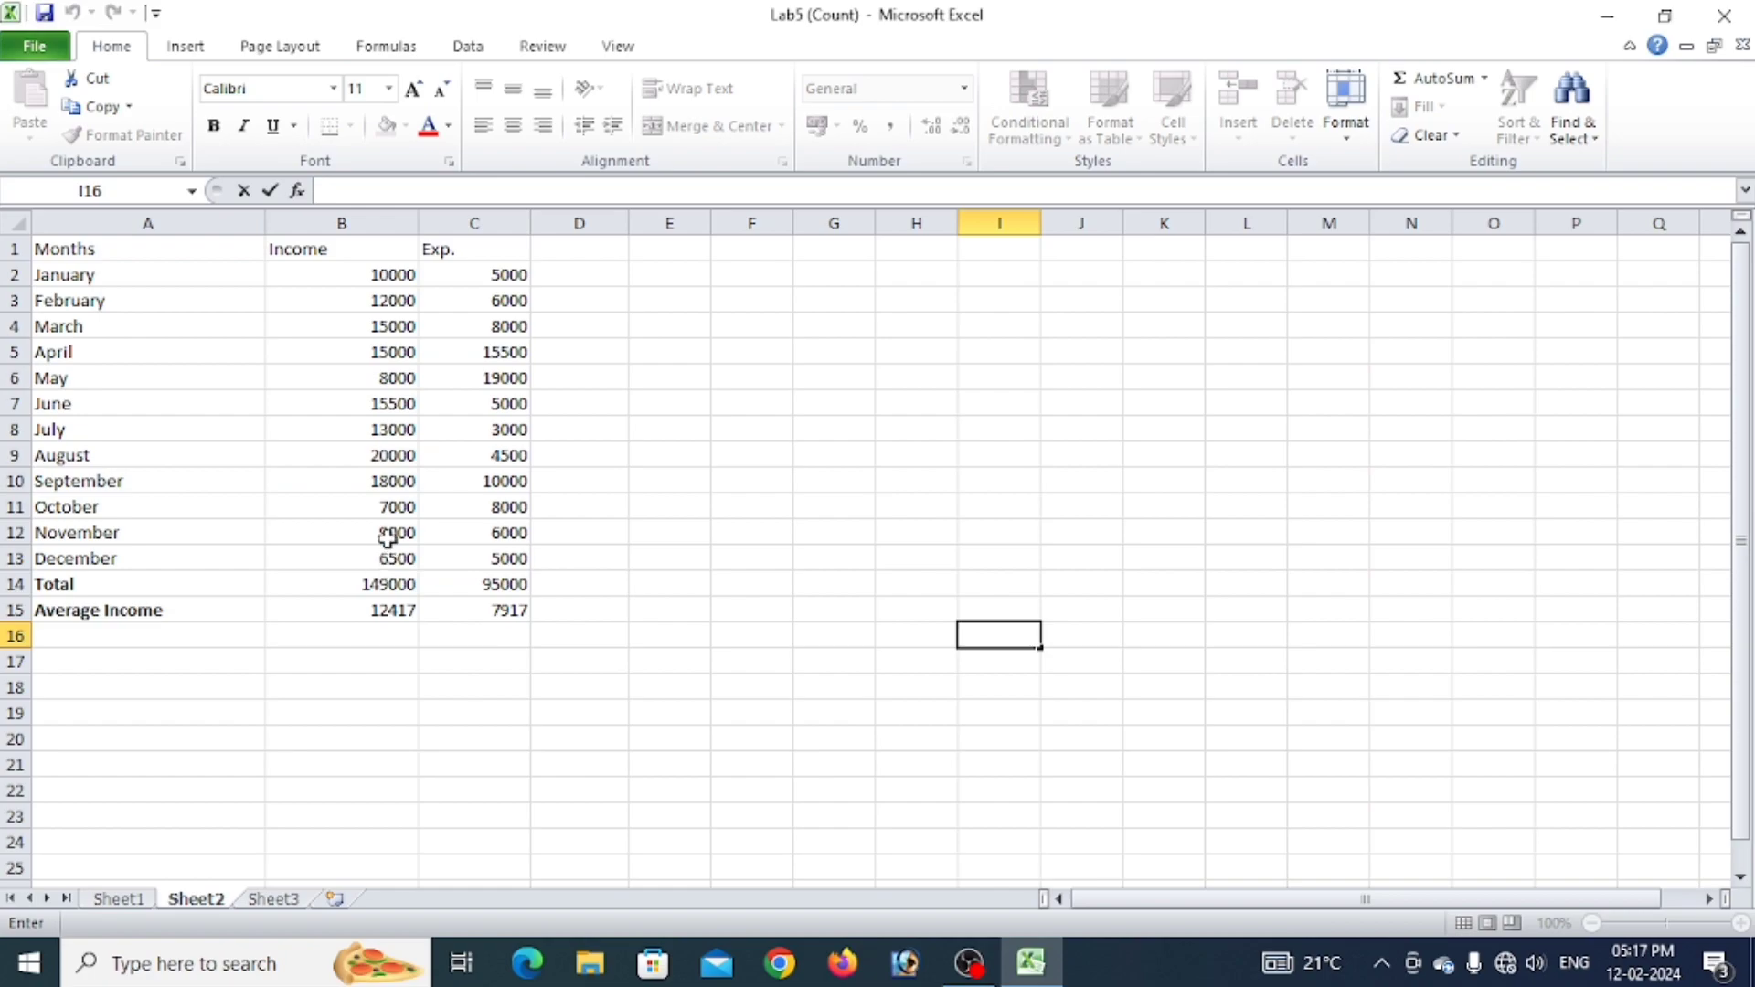
{"action": "left_click", "coordinate": [388, 462]}
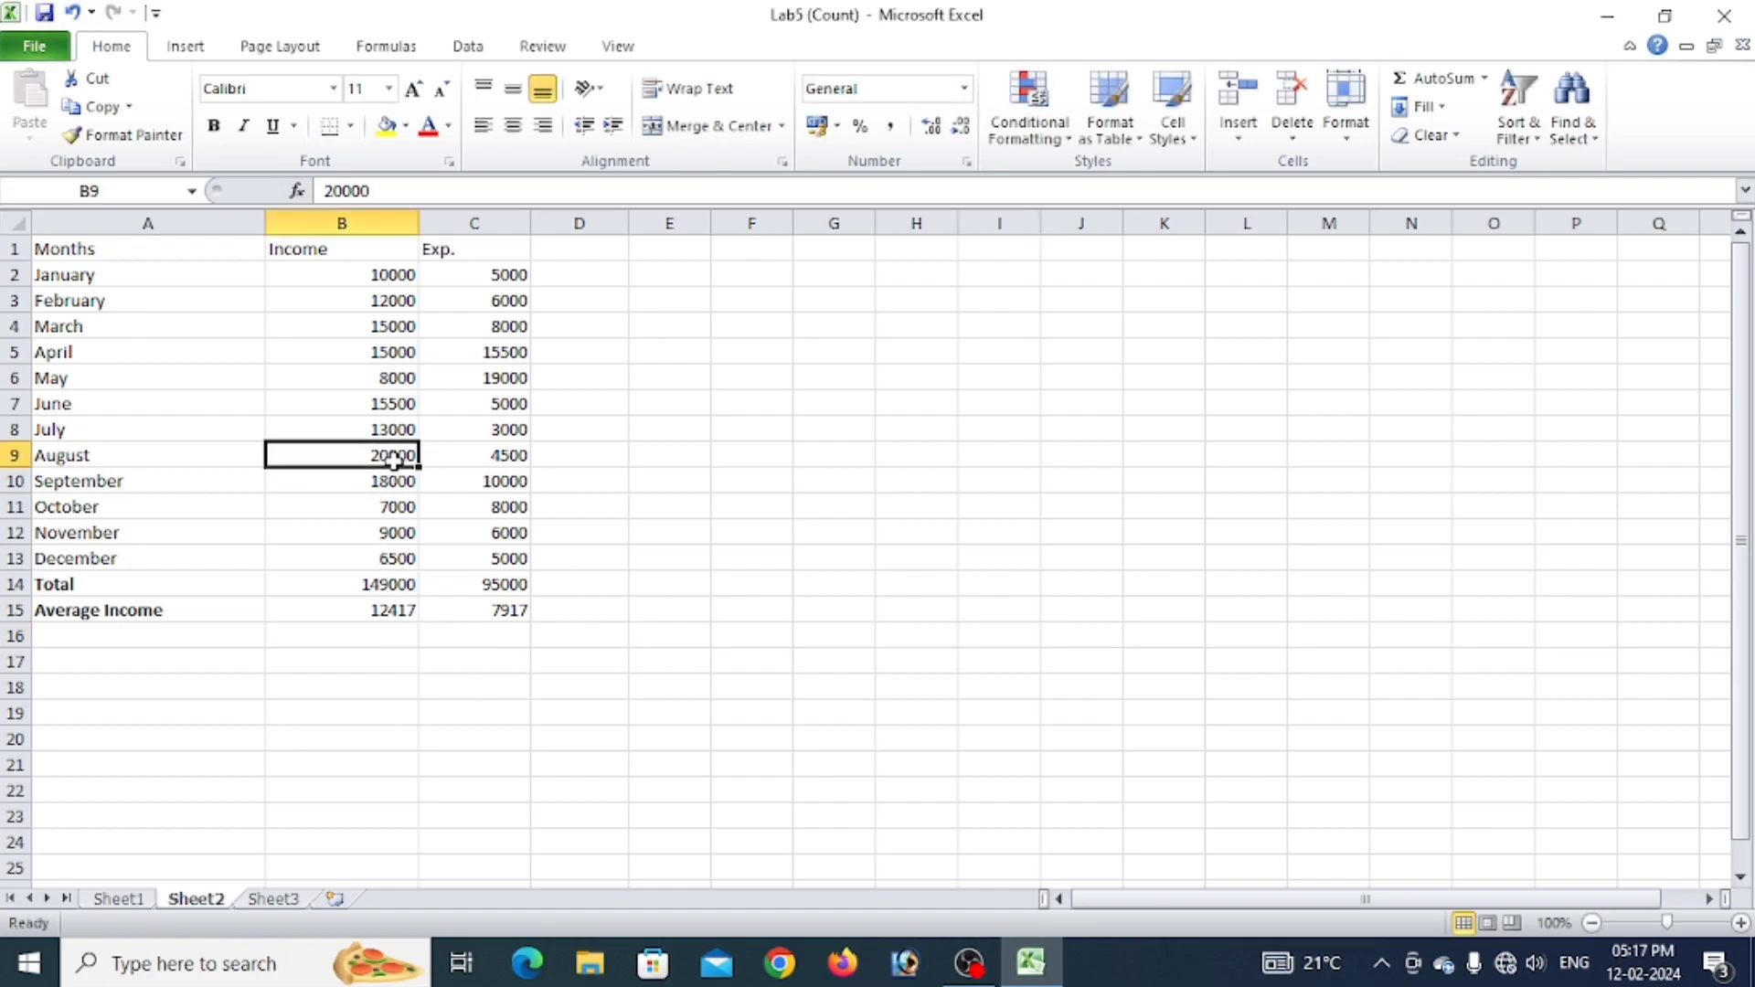
{"action": "scroll", "coordinate": [611, 524], "scroll_direction": "down", "scroll_amount": 8}
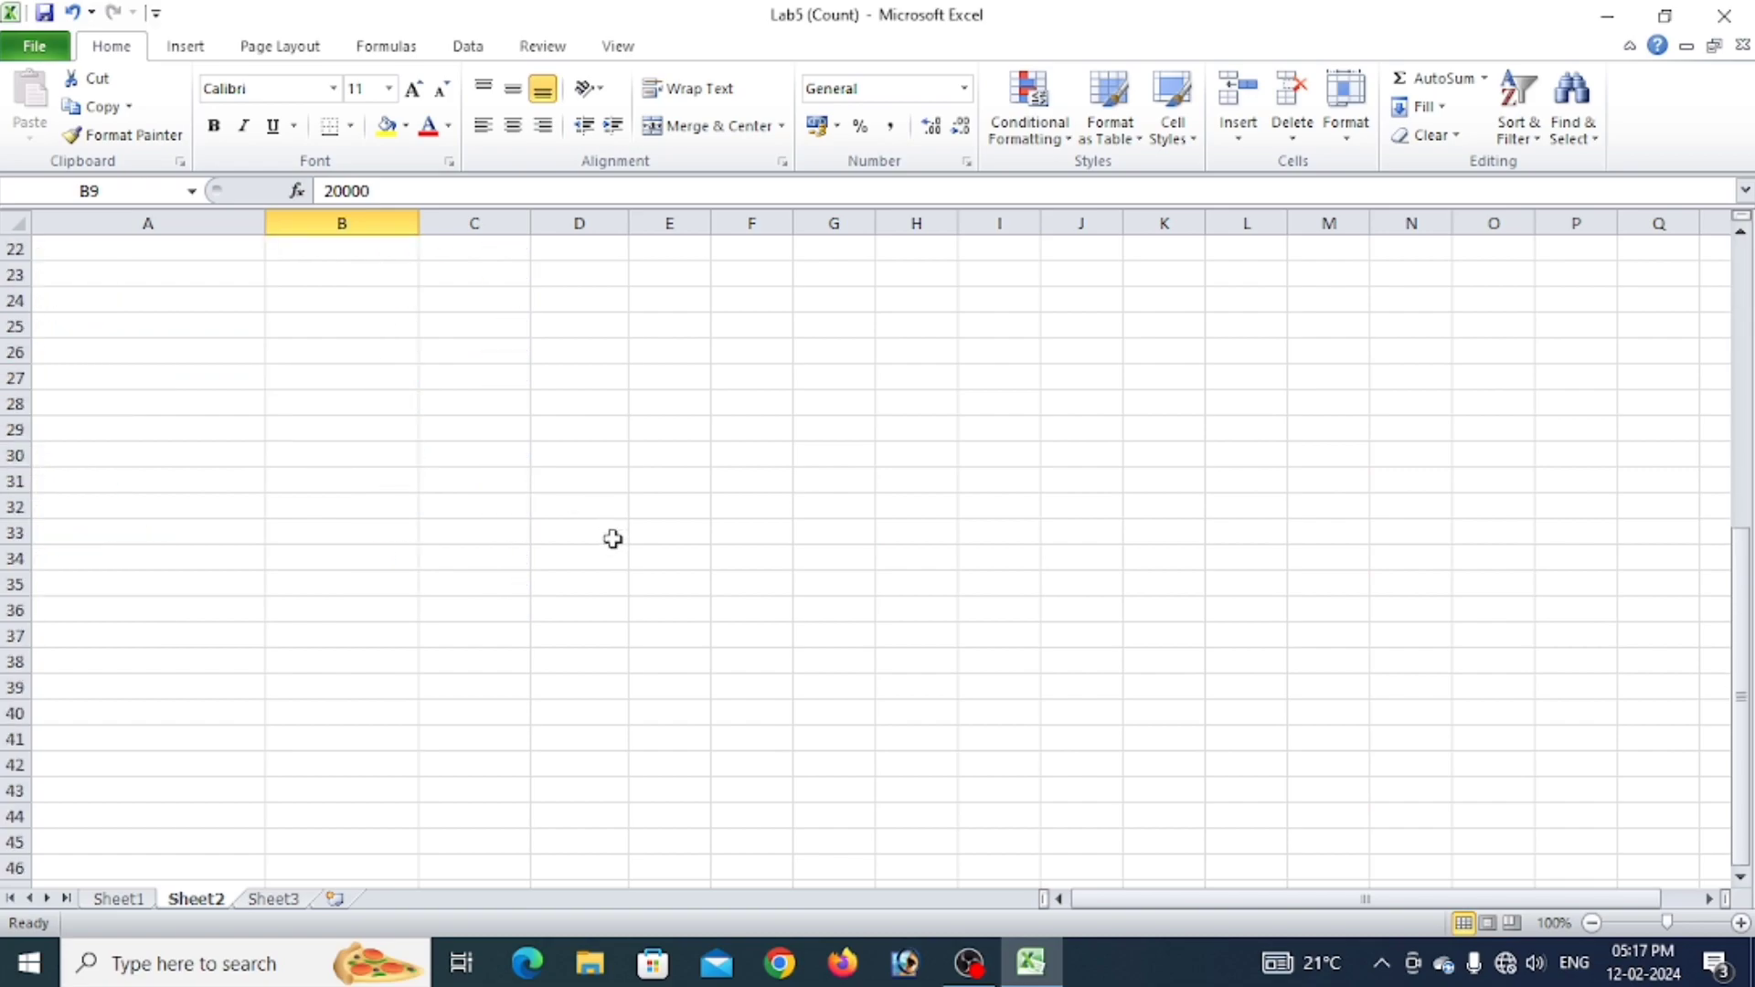
{"action": "scroll", "coordinate": [290, 682], "scroll_direction": "up", "scroll_amount": 5}
{"action": "scroll", "coordinate": [231, 540], "scroll_direction": "up", "scroll_amount": 3}
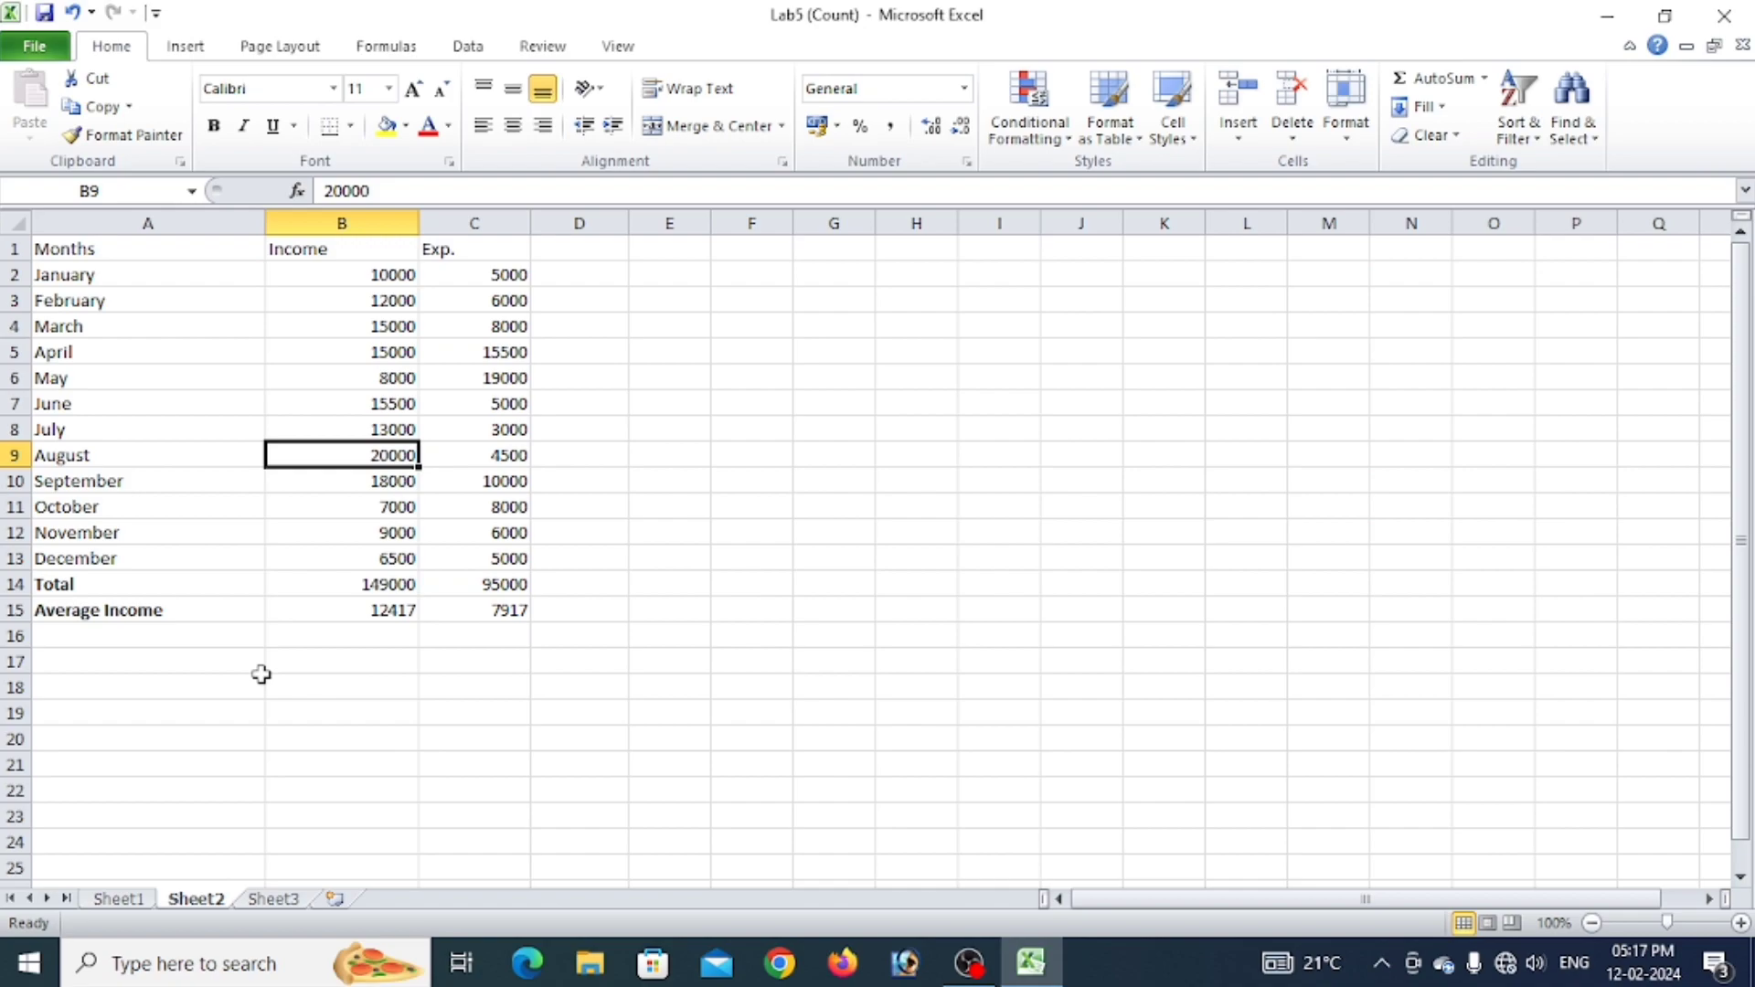
Add the label Max in A16 and enter =max(B2:B13) in B16 for the highest monthly income.
{"action": "left_click", "coordinate": [121, 638]}
{"action": "type", "text": "Max"}
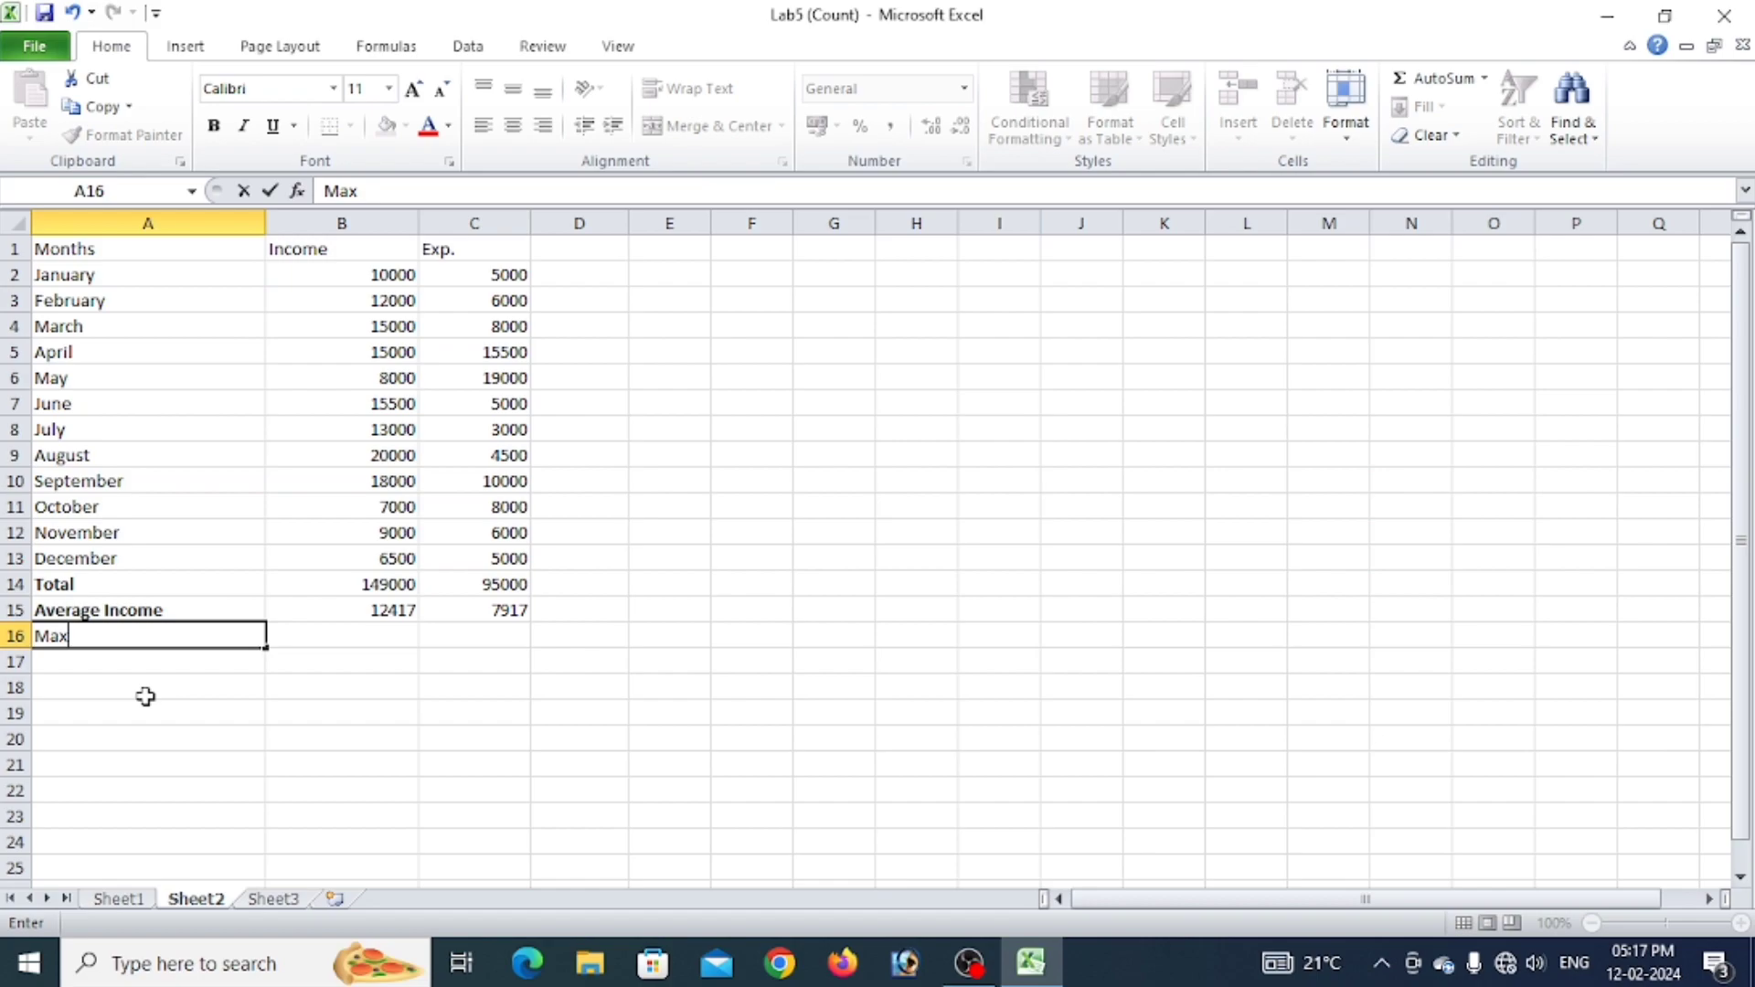
{"action": "key", "text": "Tab"}
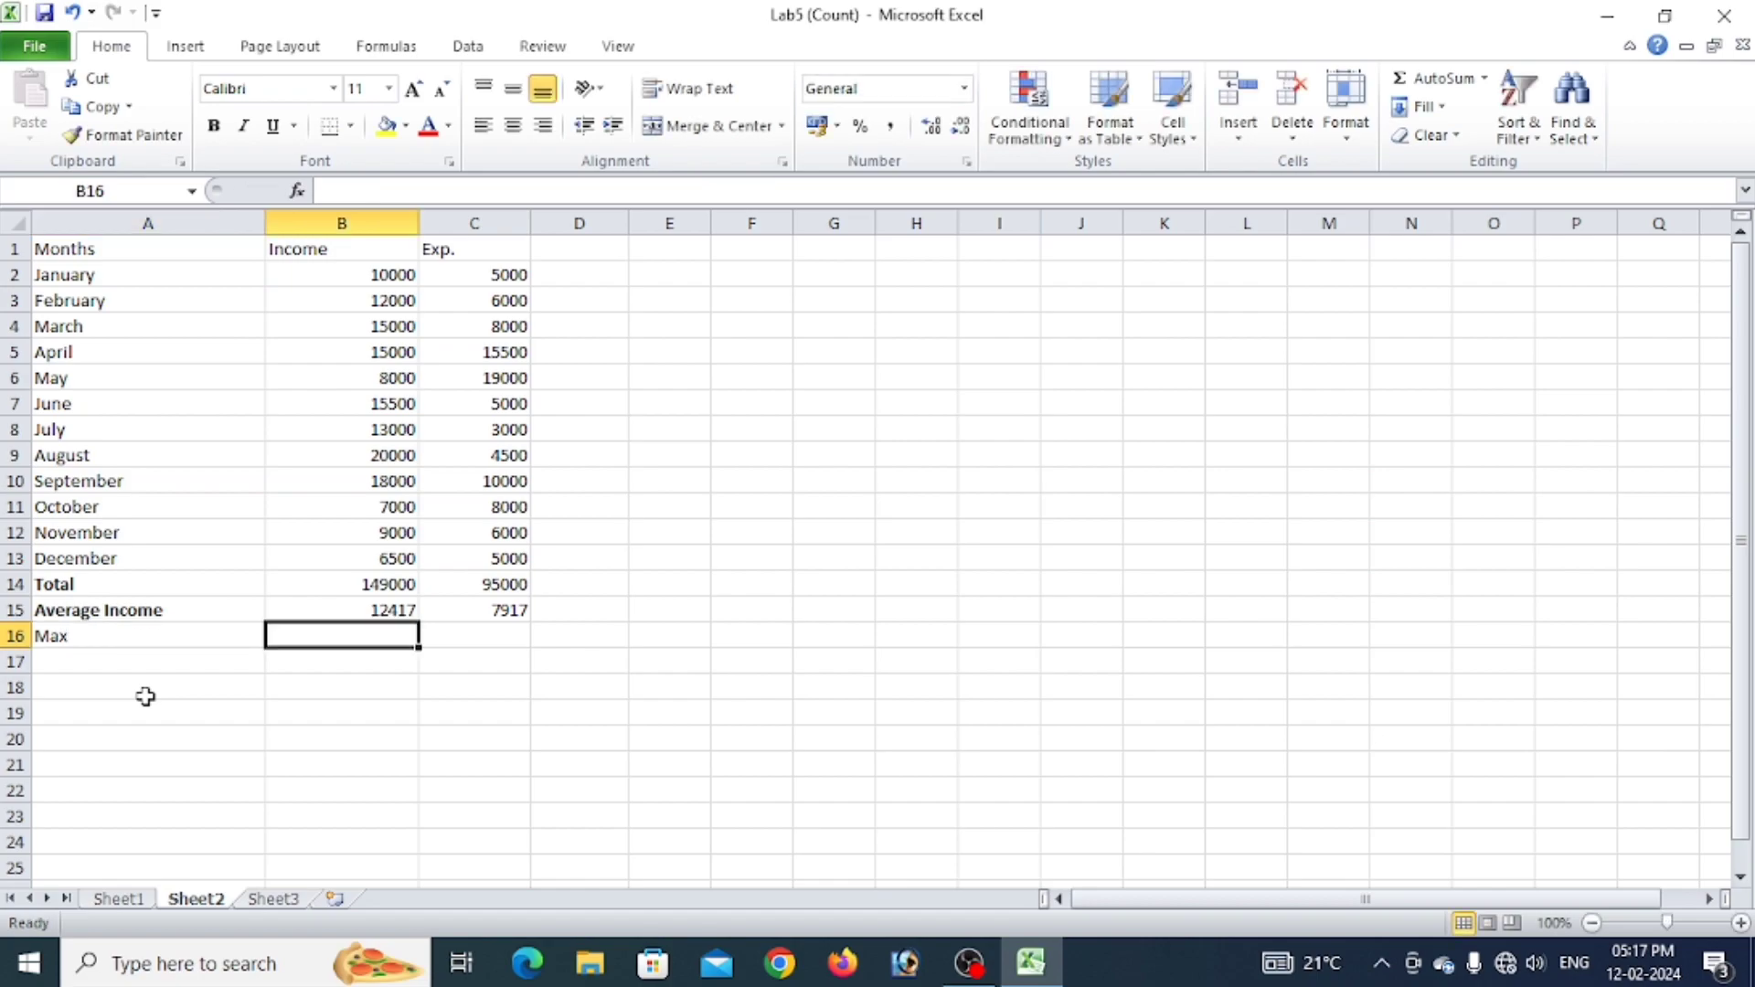
{"action": "type", "text": "="}
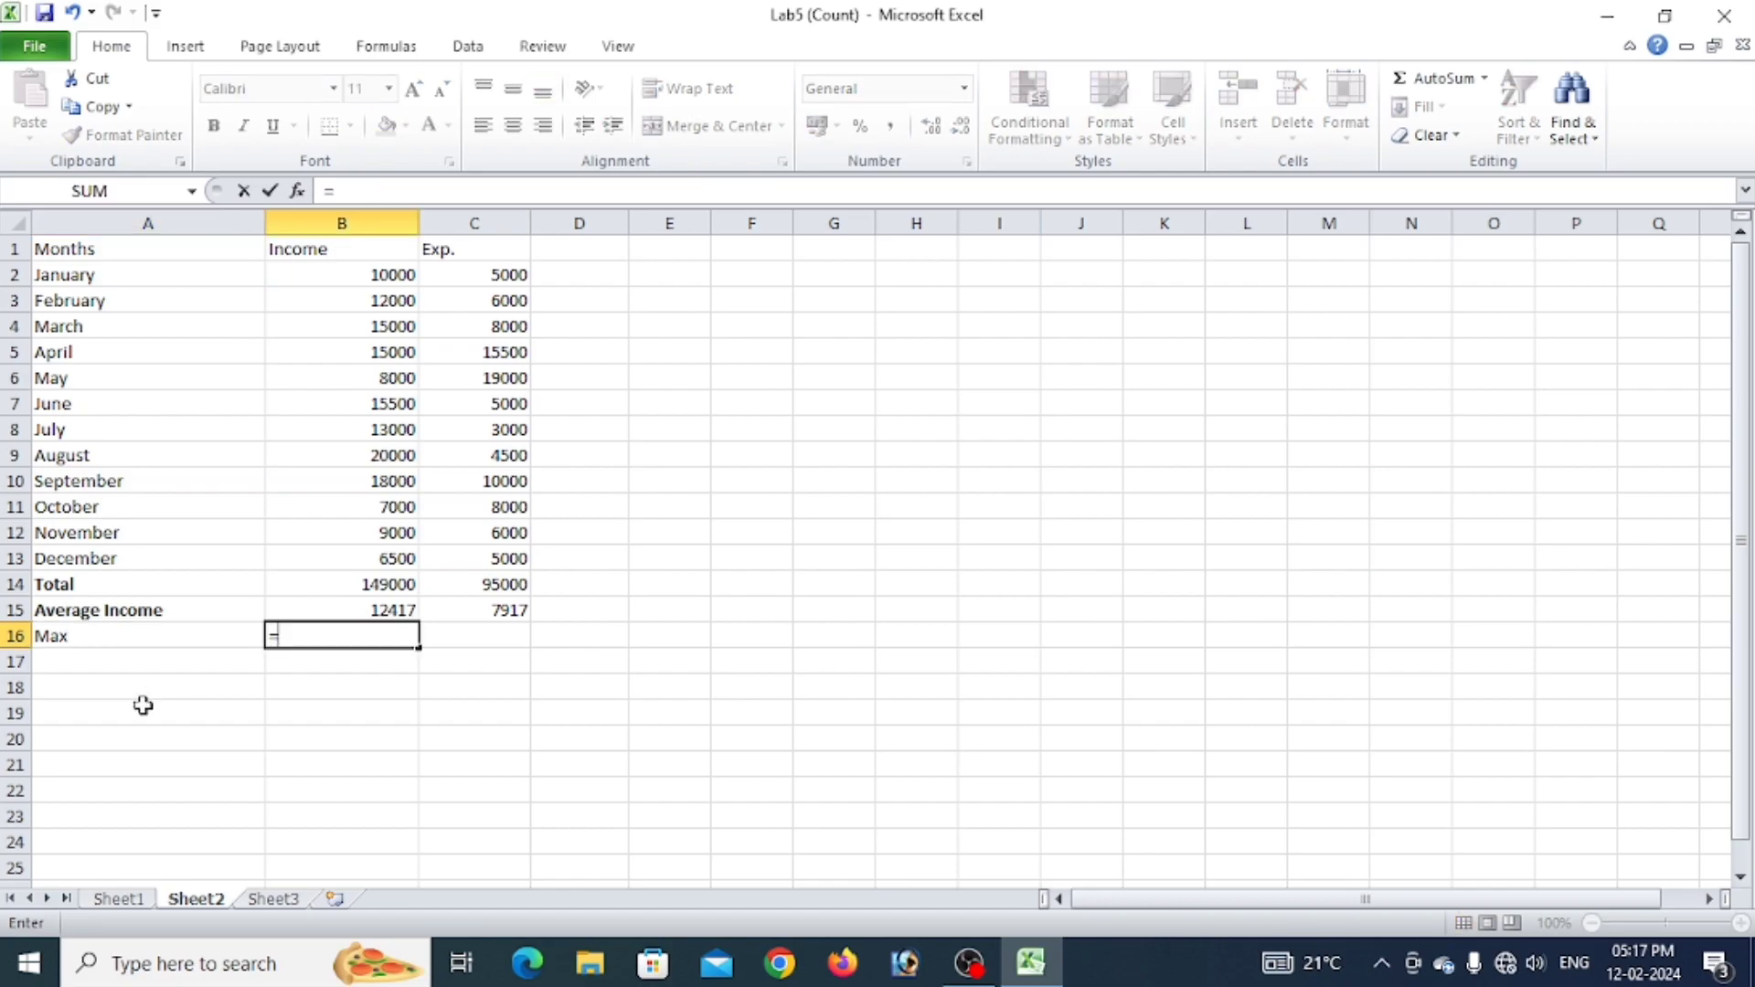
{"action": "type", "text": "max"}
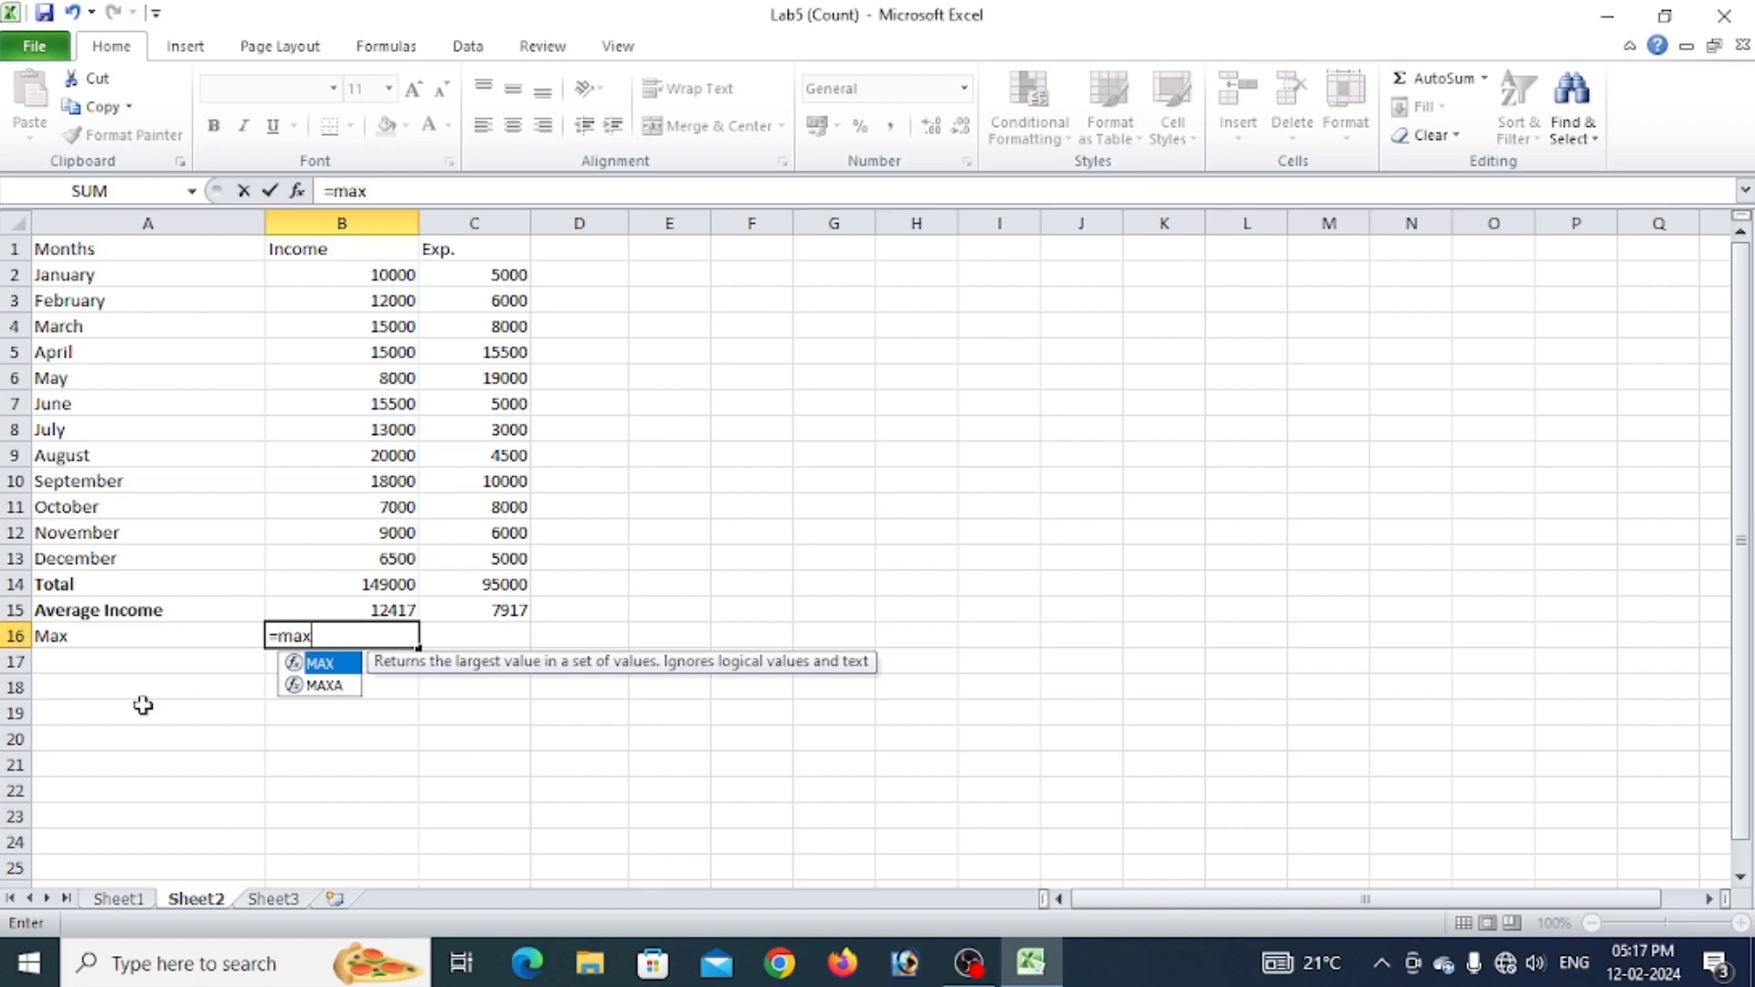
{"action": "type", "text": "("}
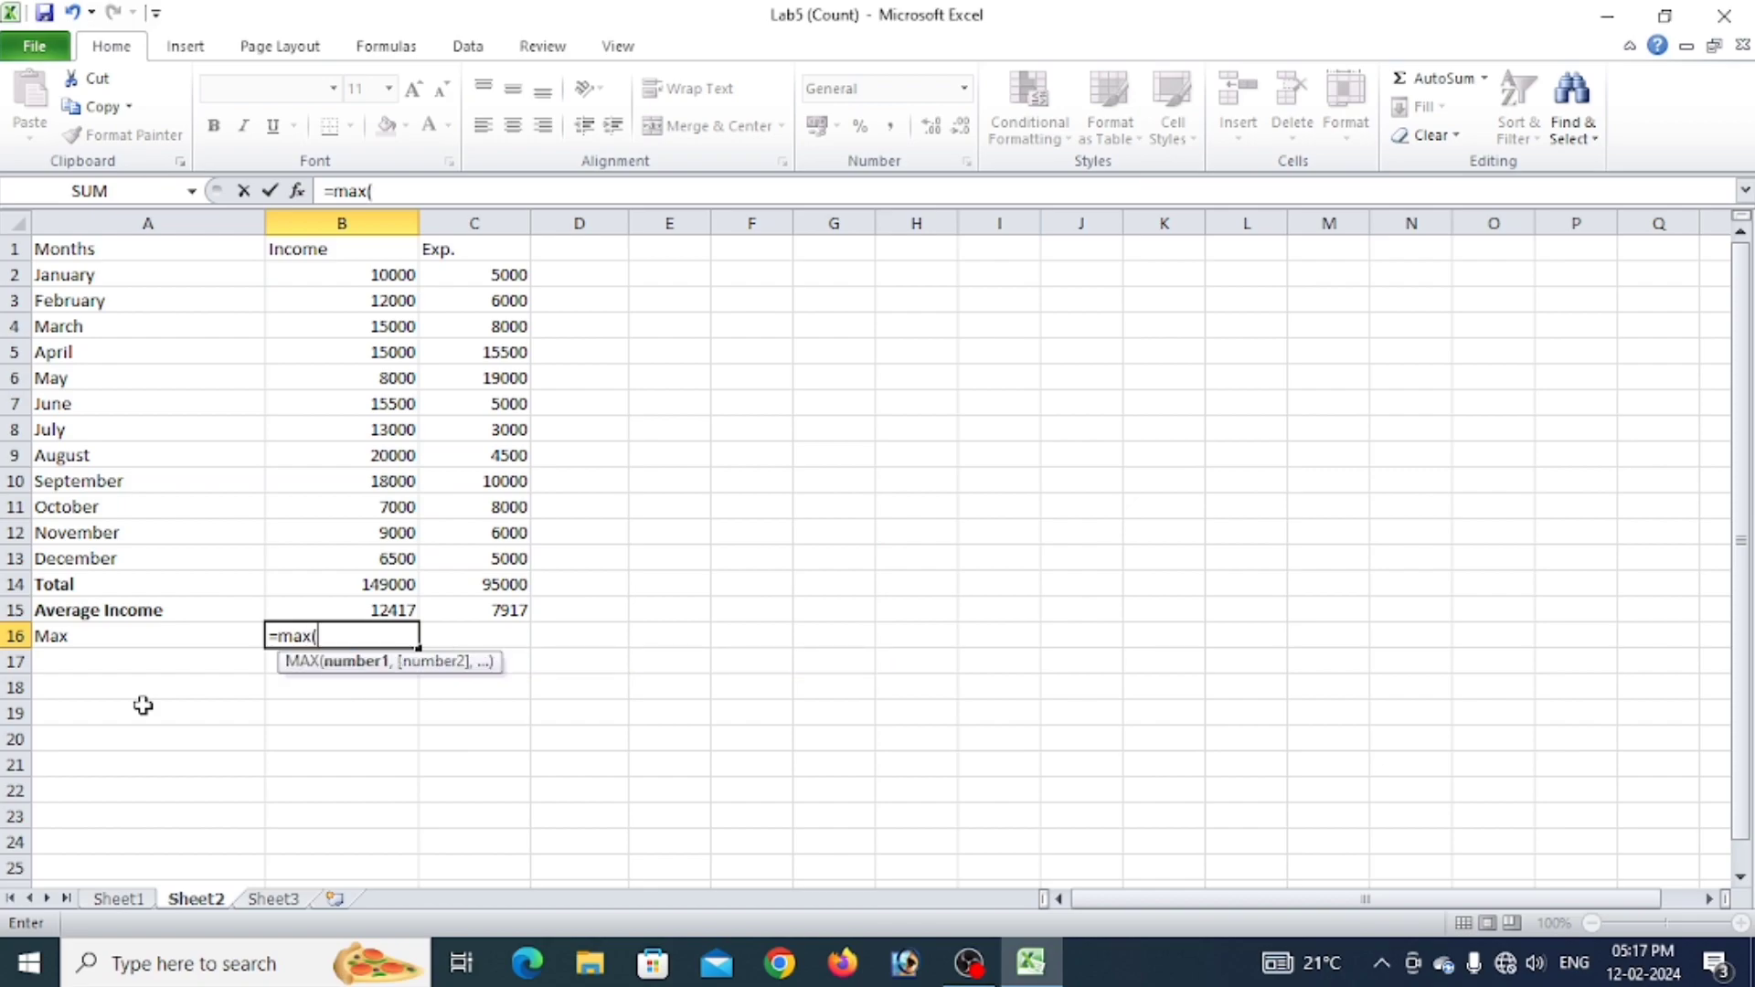
{"action": "left_click_drag", "start_coordinate": [386, 273], "coordinate": [395, 558]}
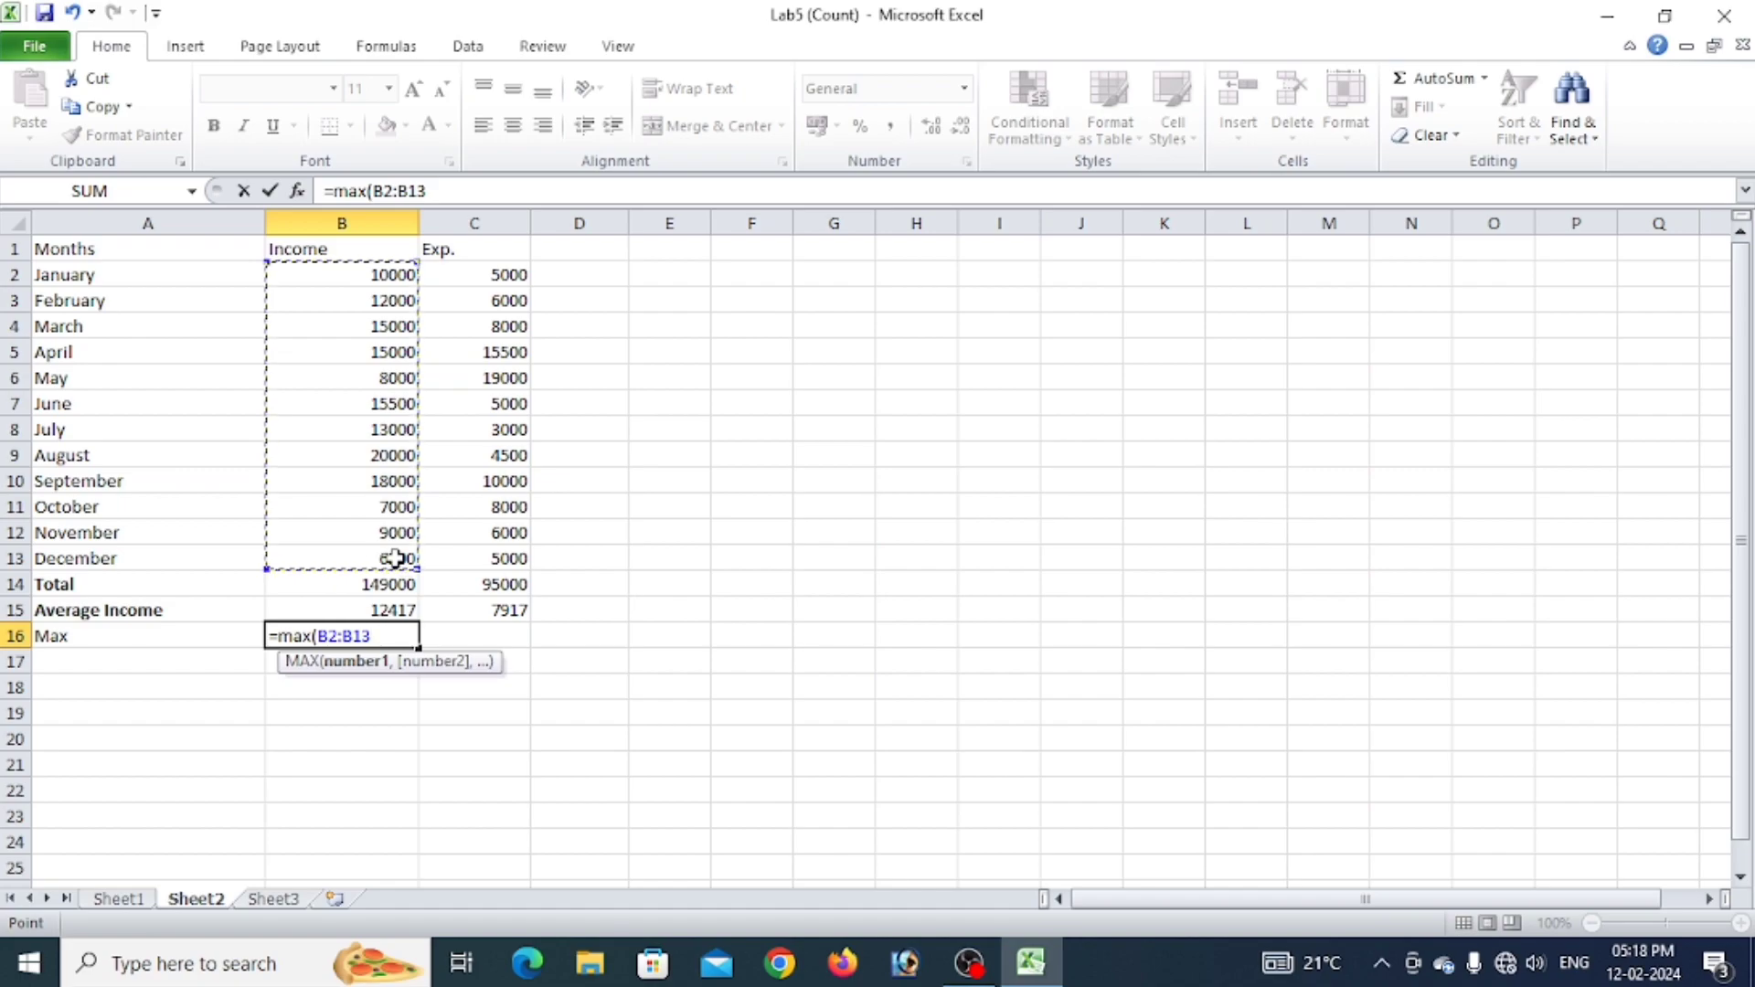
{"action": "type", "text": ")"}
{"action": "key", "text": "Return"}
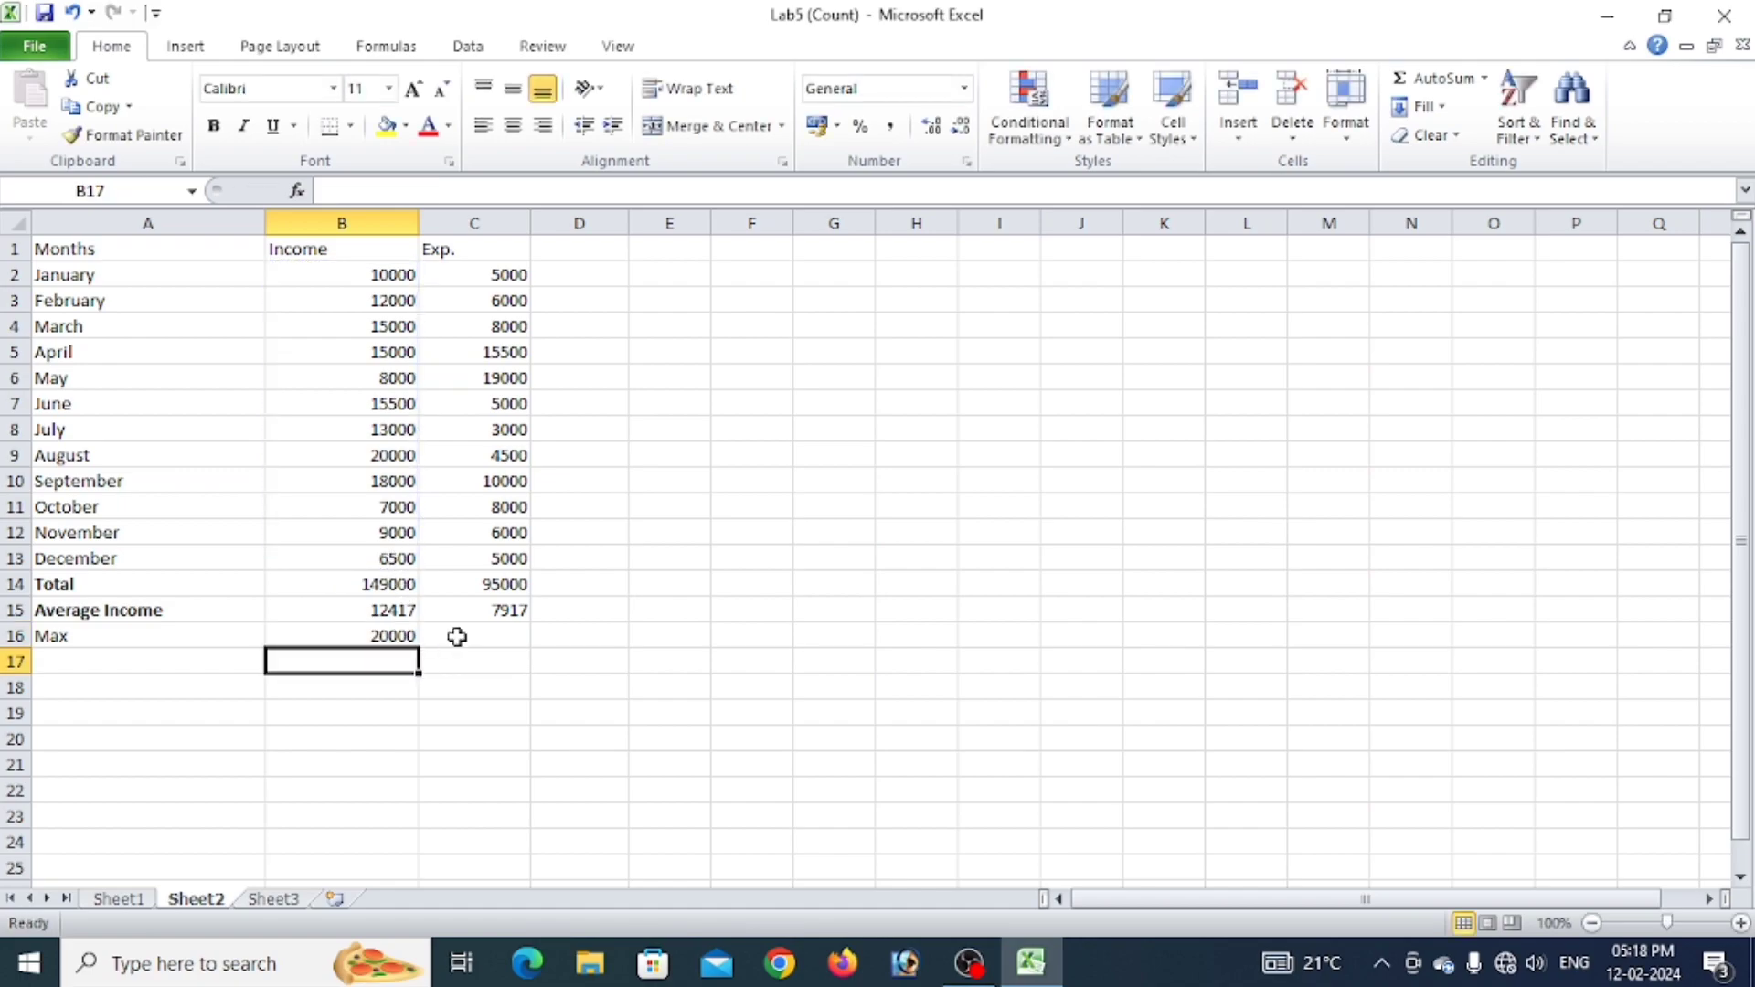
Enter the formula =max(C2:C13) in C16 for the highest monthly expense.
{"action": "left_click", "coordinate": [458, 638]}
{"action": "type", "text": "="}
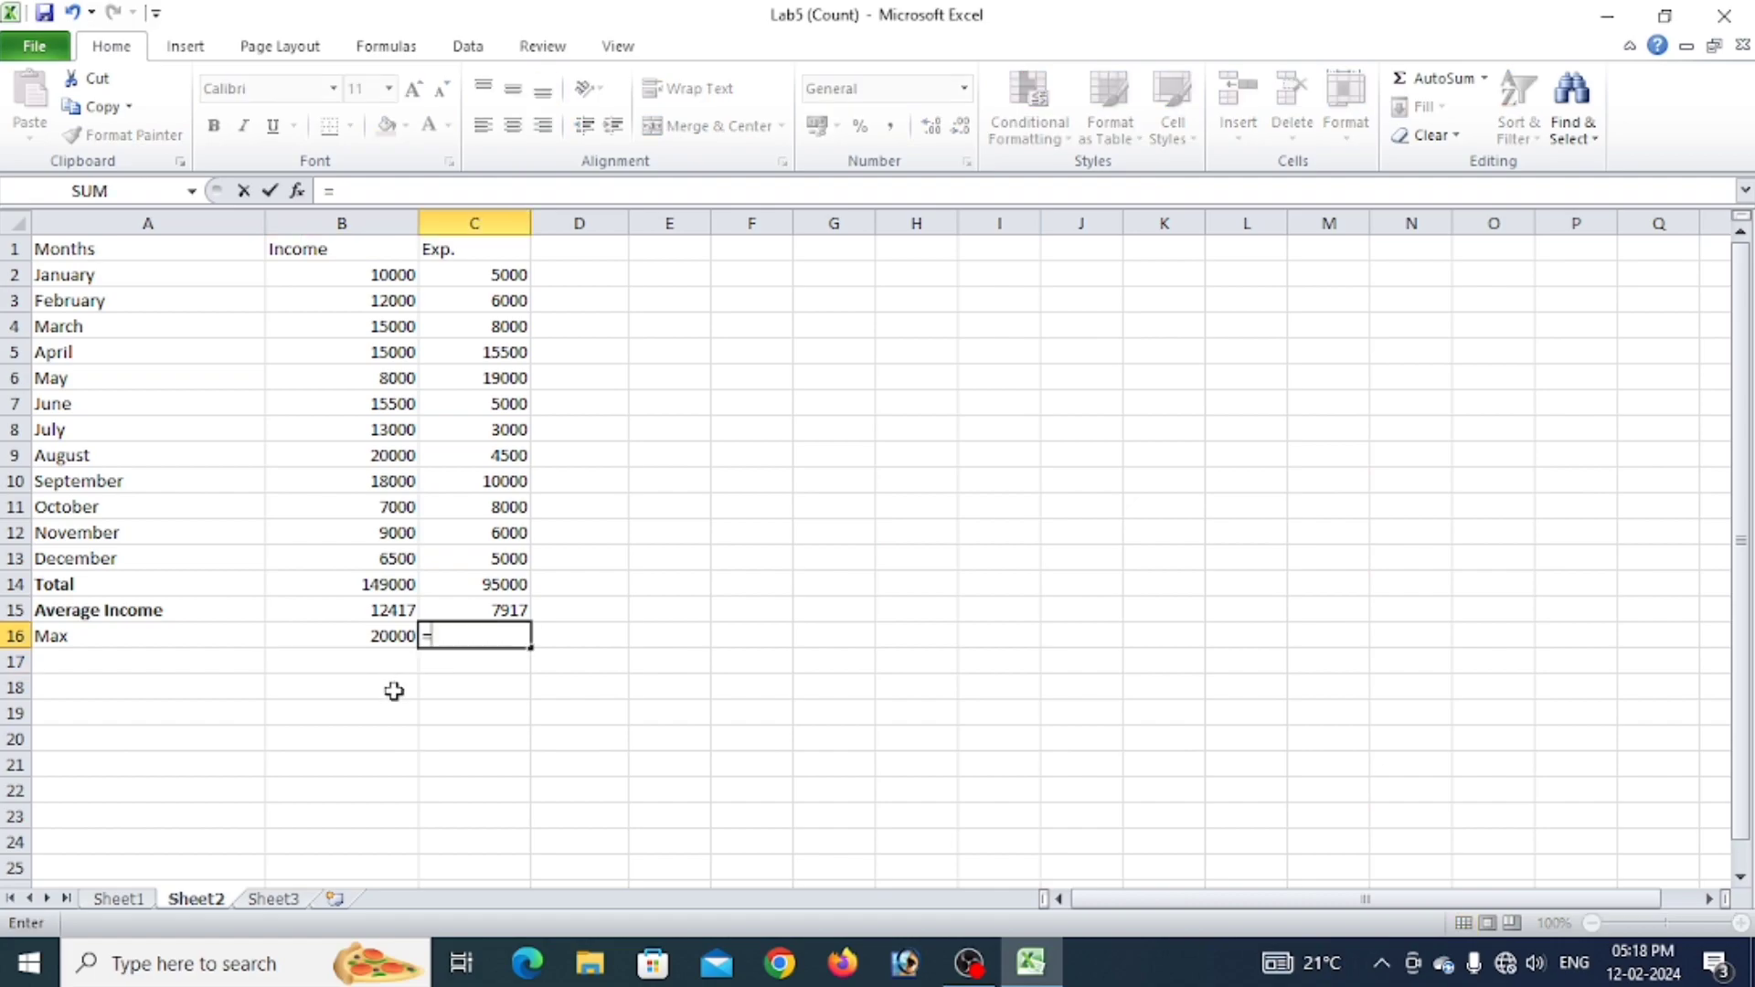
{"action": "type", "text": "ma"}
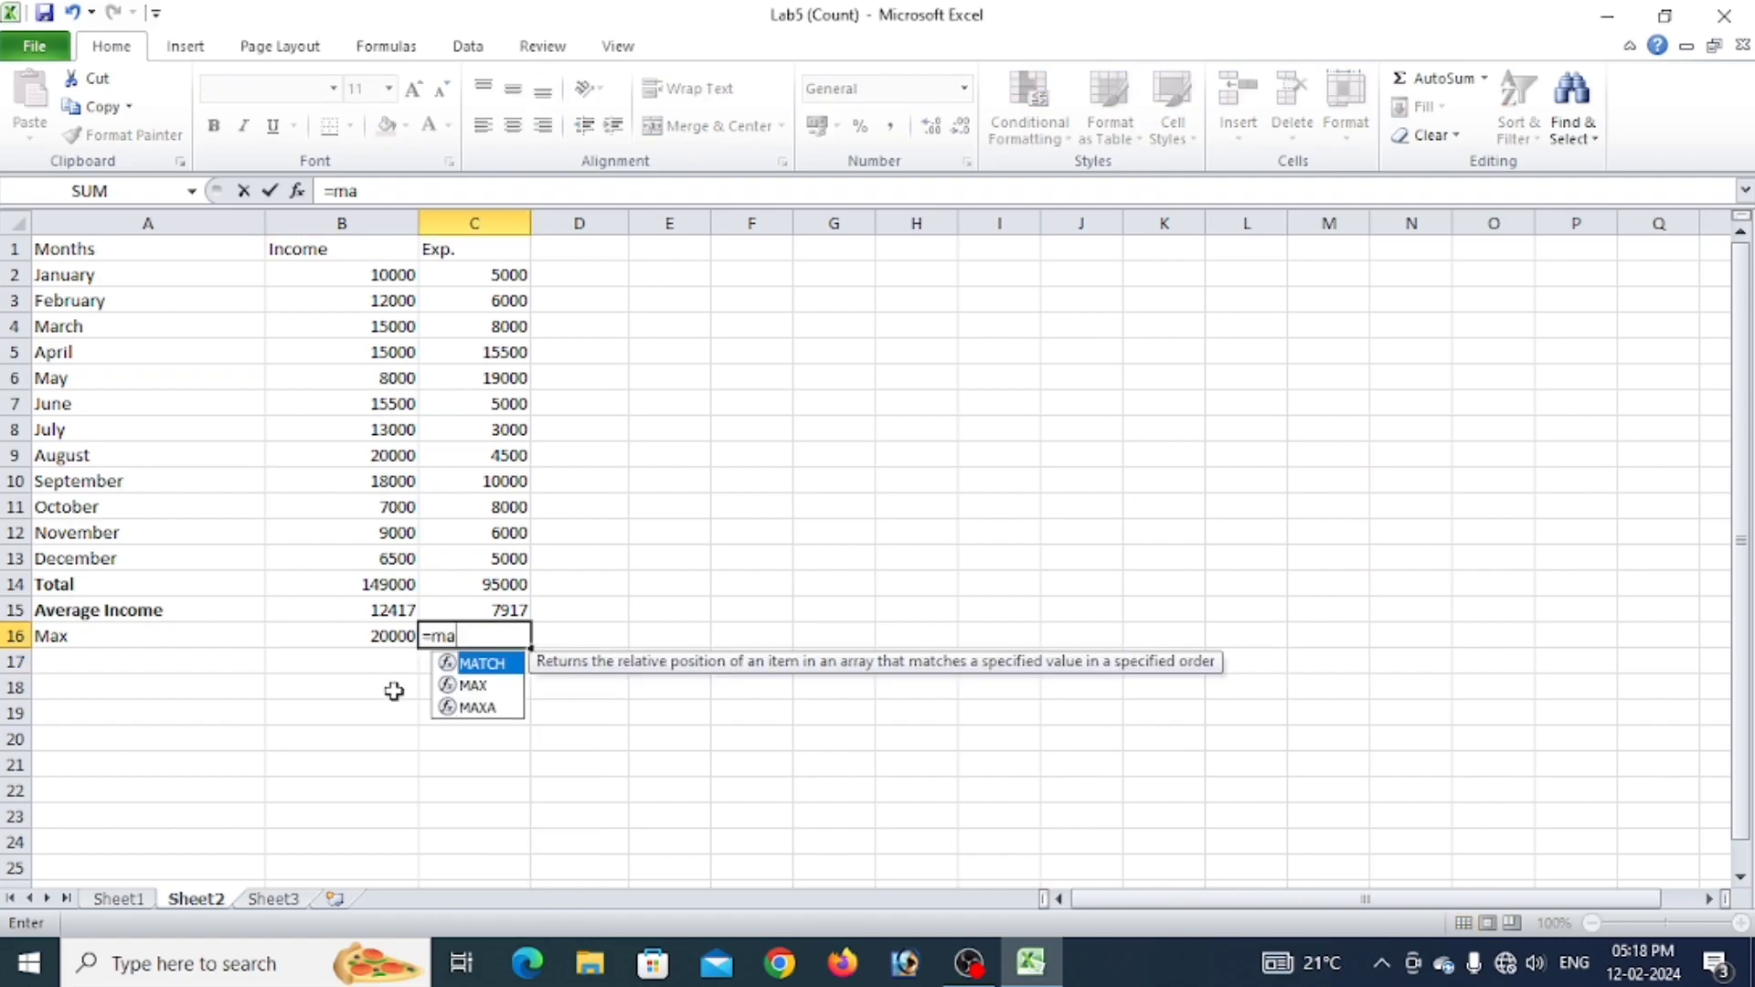
{"action": "type", "text": "x("}
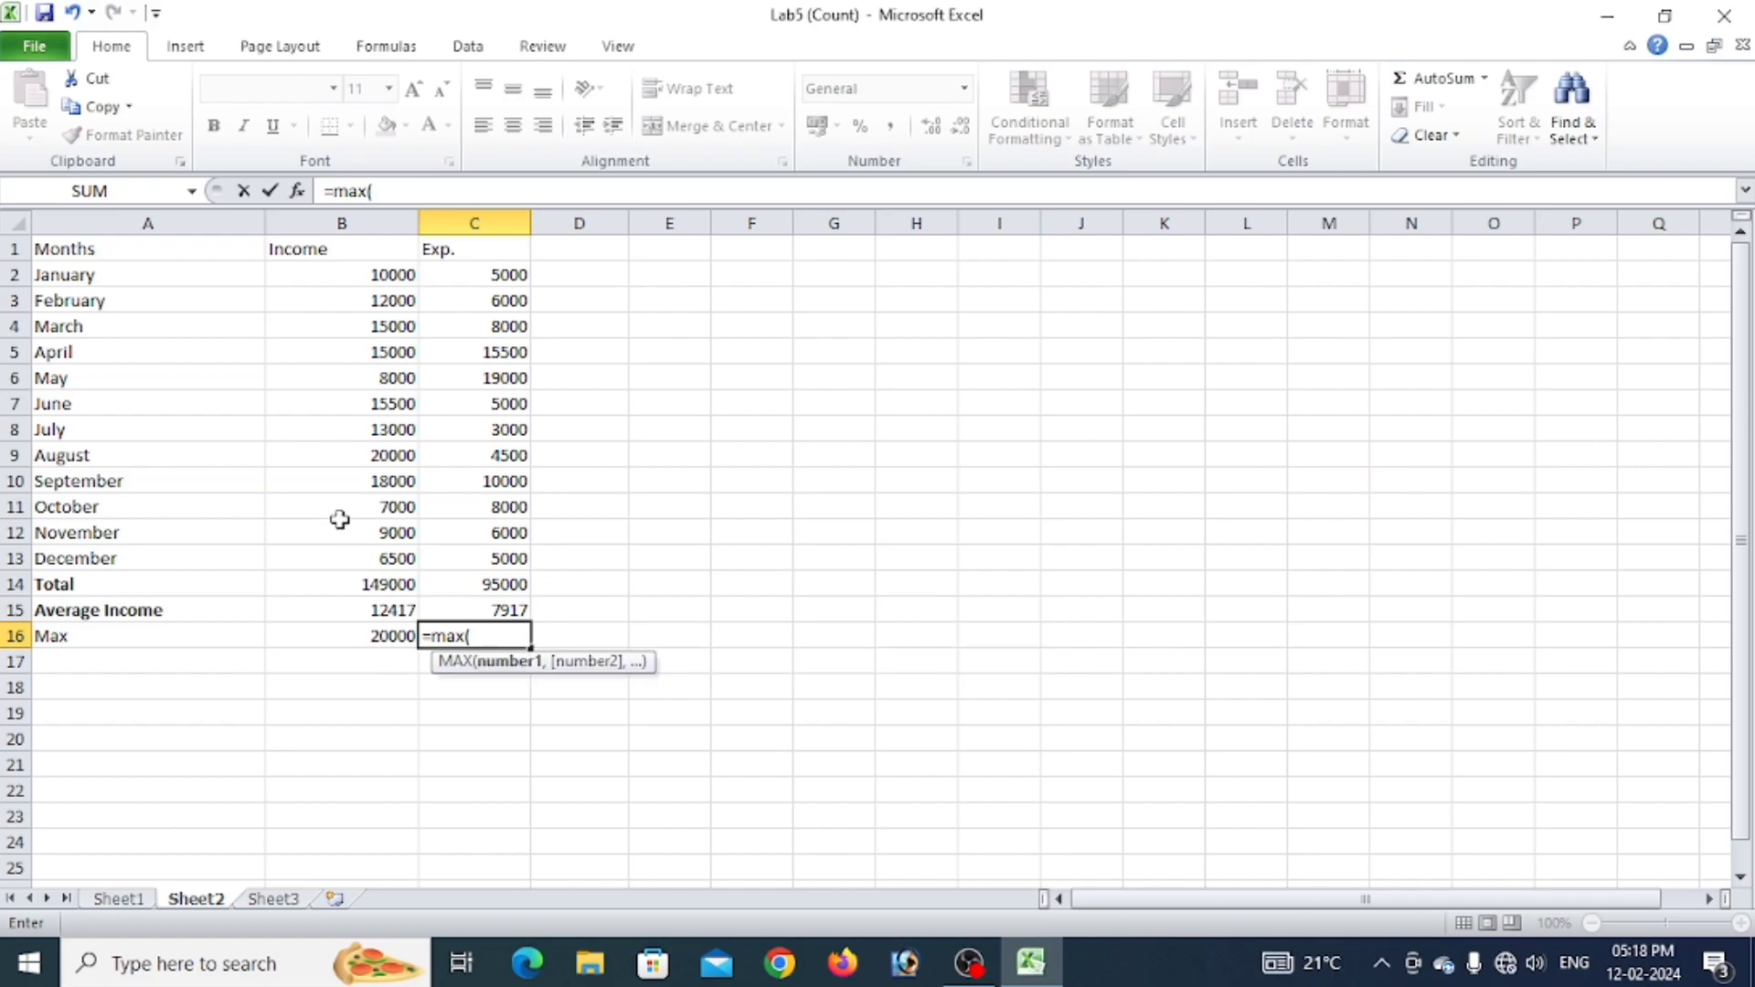
{"action": "left_click_drag", "start_coordinate": [507, 272], "coordinate": [518, 559]}
{"action": "type", "text": ")"}
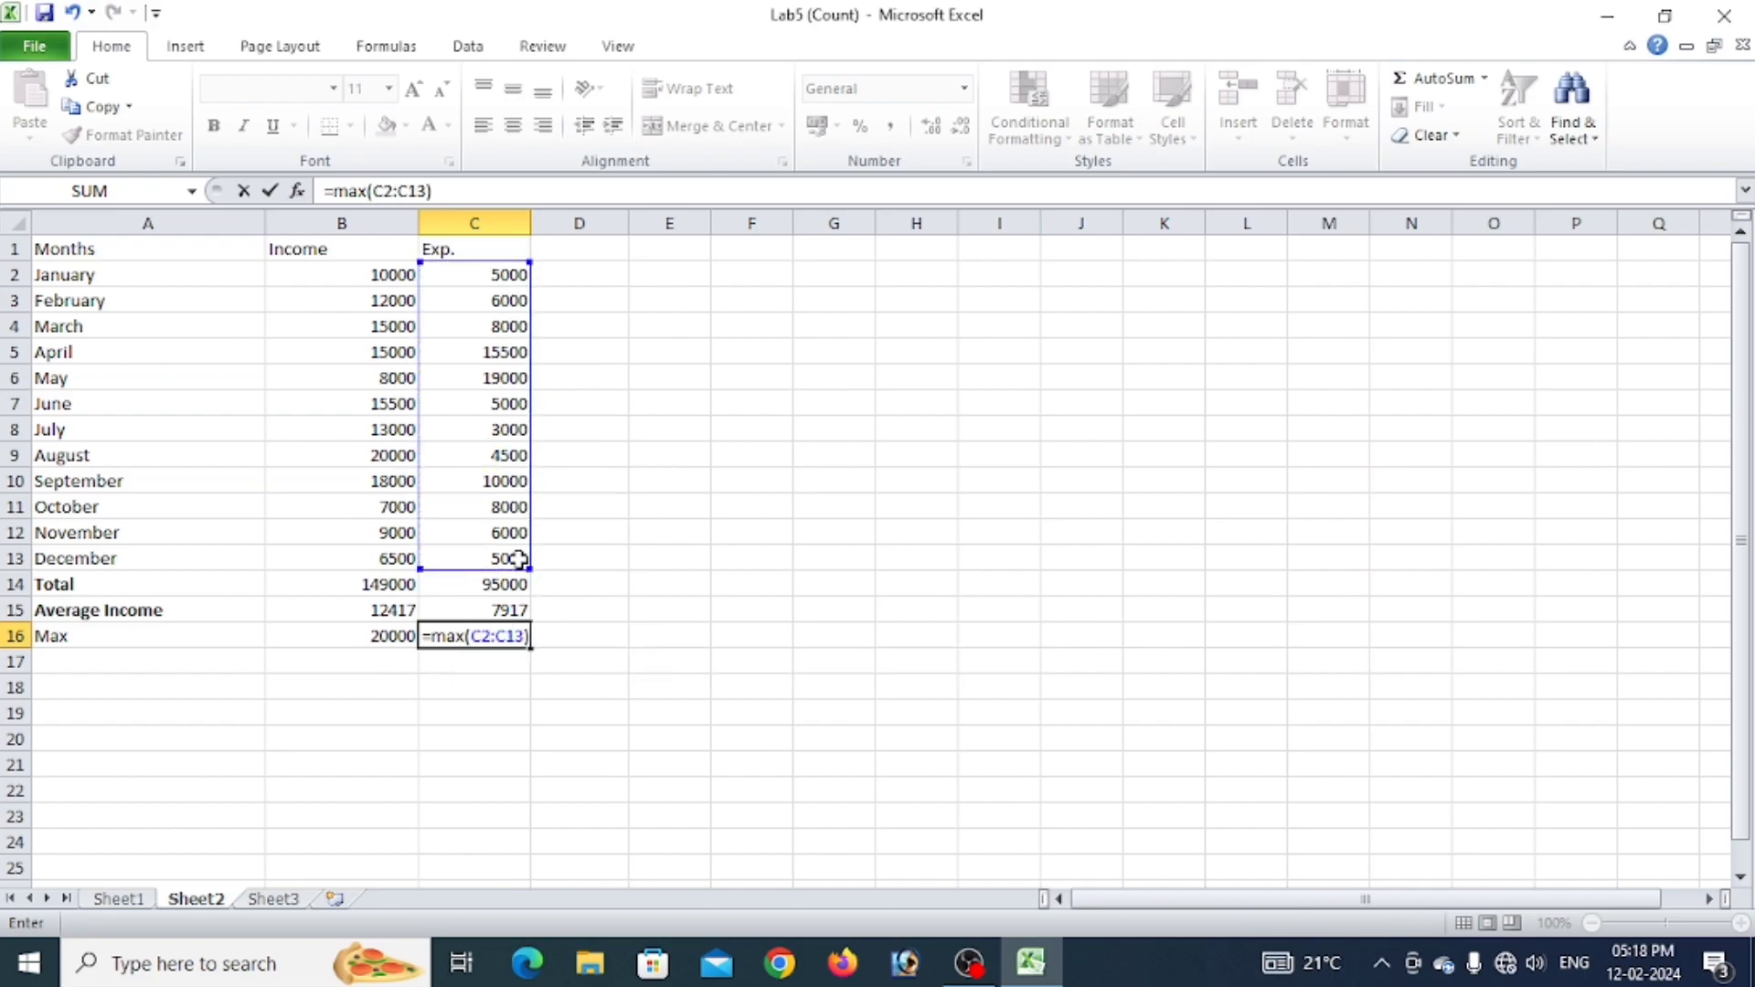
{"action": "key", "text": "Return"}
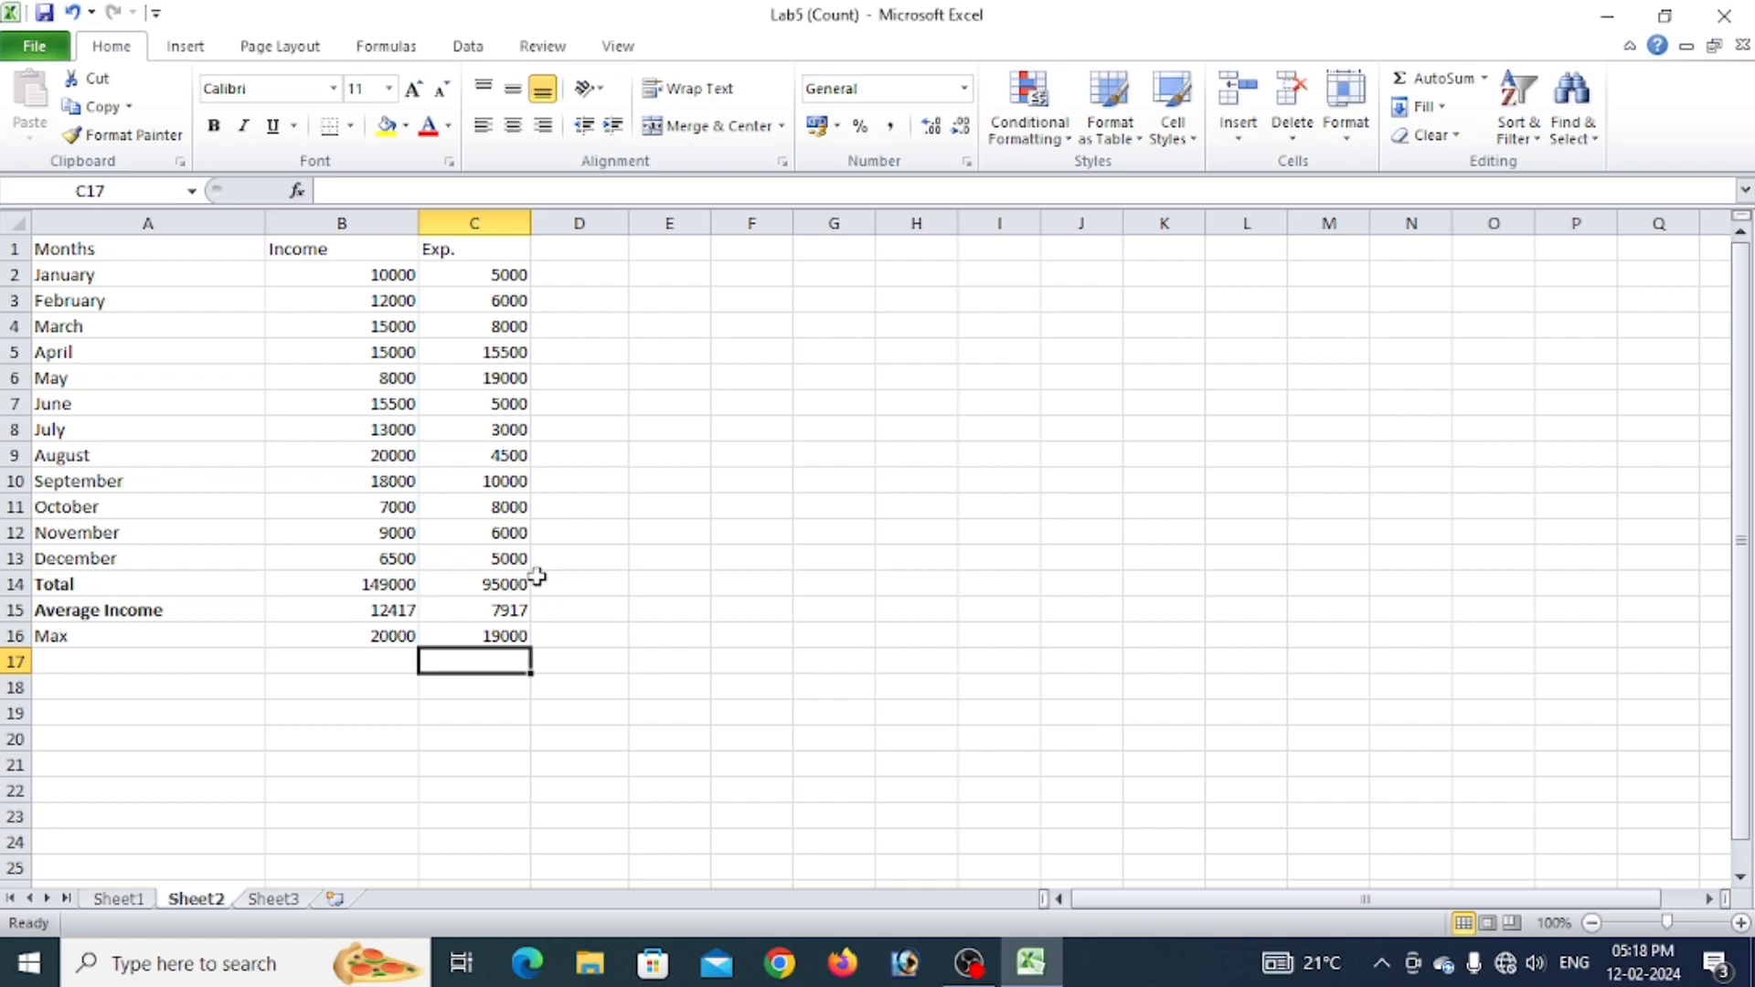
Try a hand-entered thousands separator by putting 10,000 in the empty cell F11.
{"action": "left_click_drag", "start_coordinate": [396, 270], "coordinate": [380, 562]}
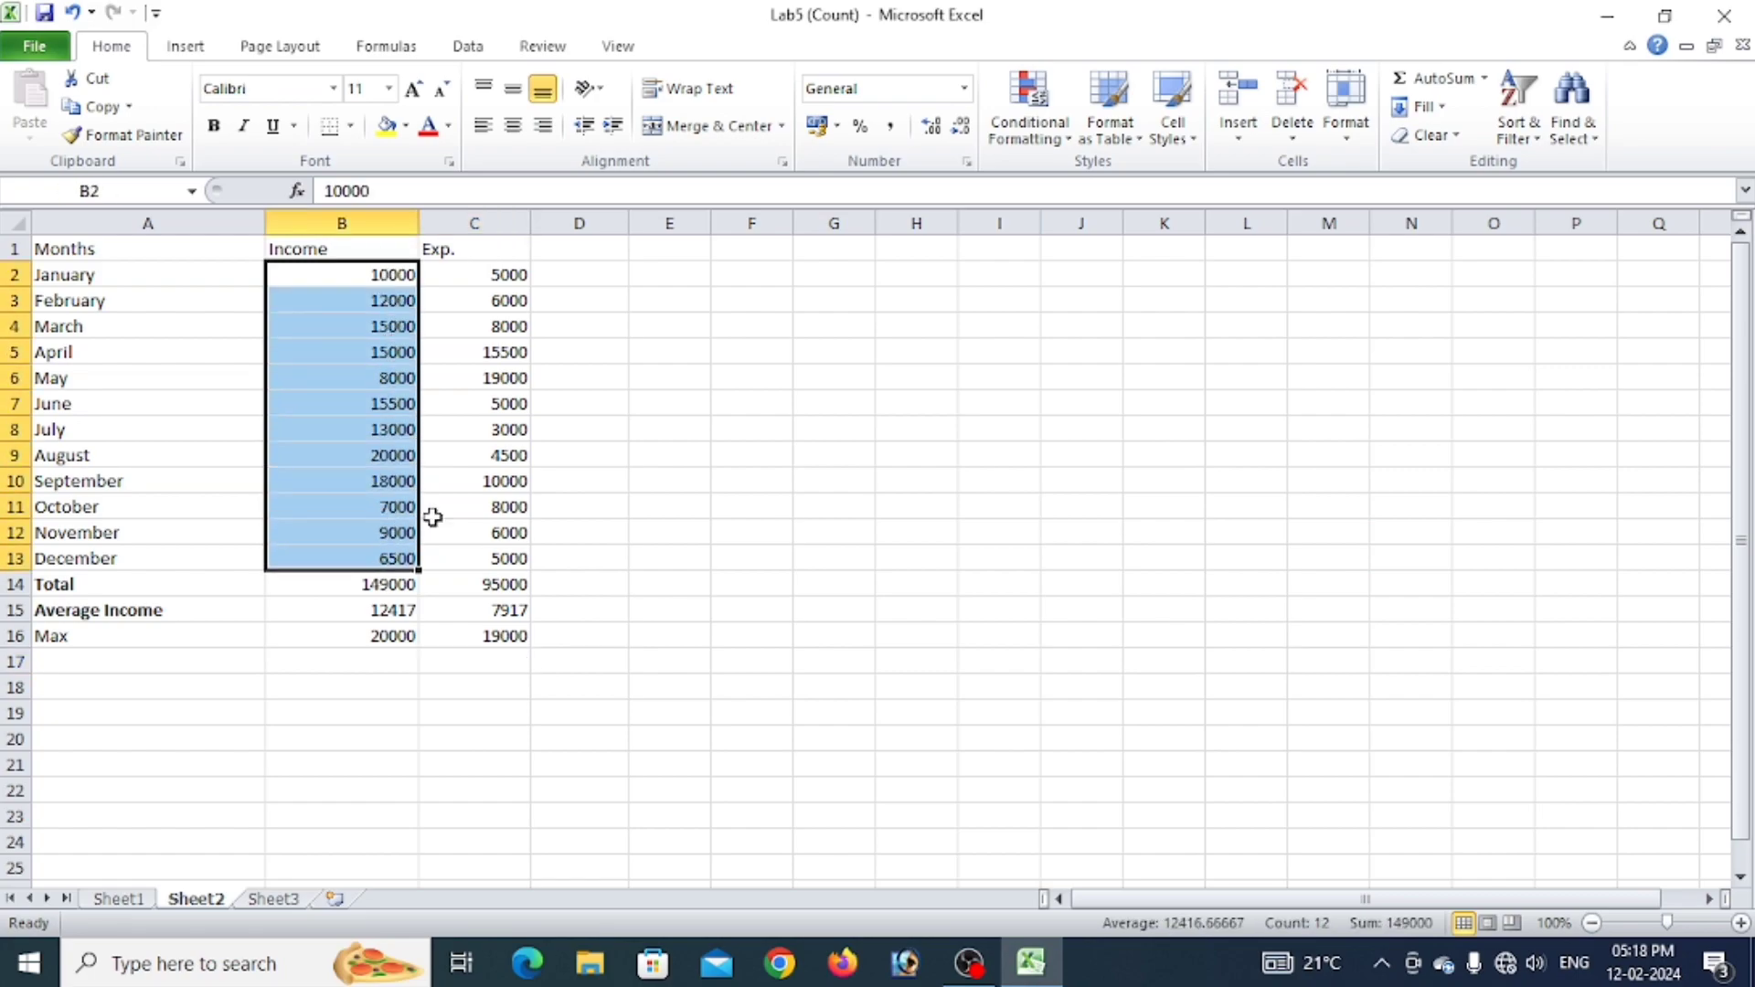
{"action": "left_click", "coordinate": [742, 504]}
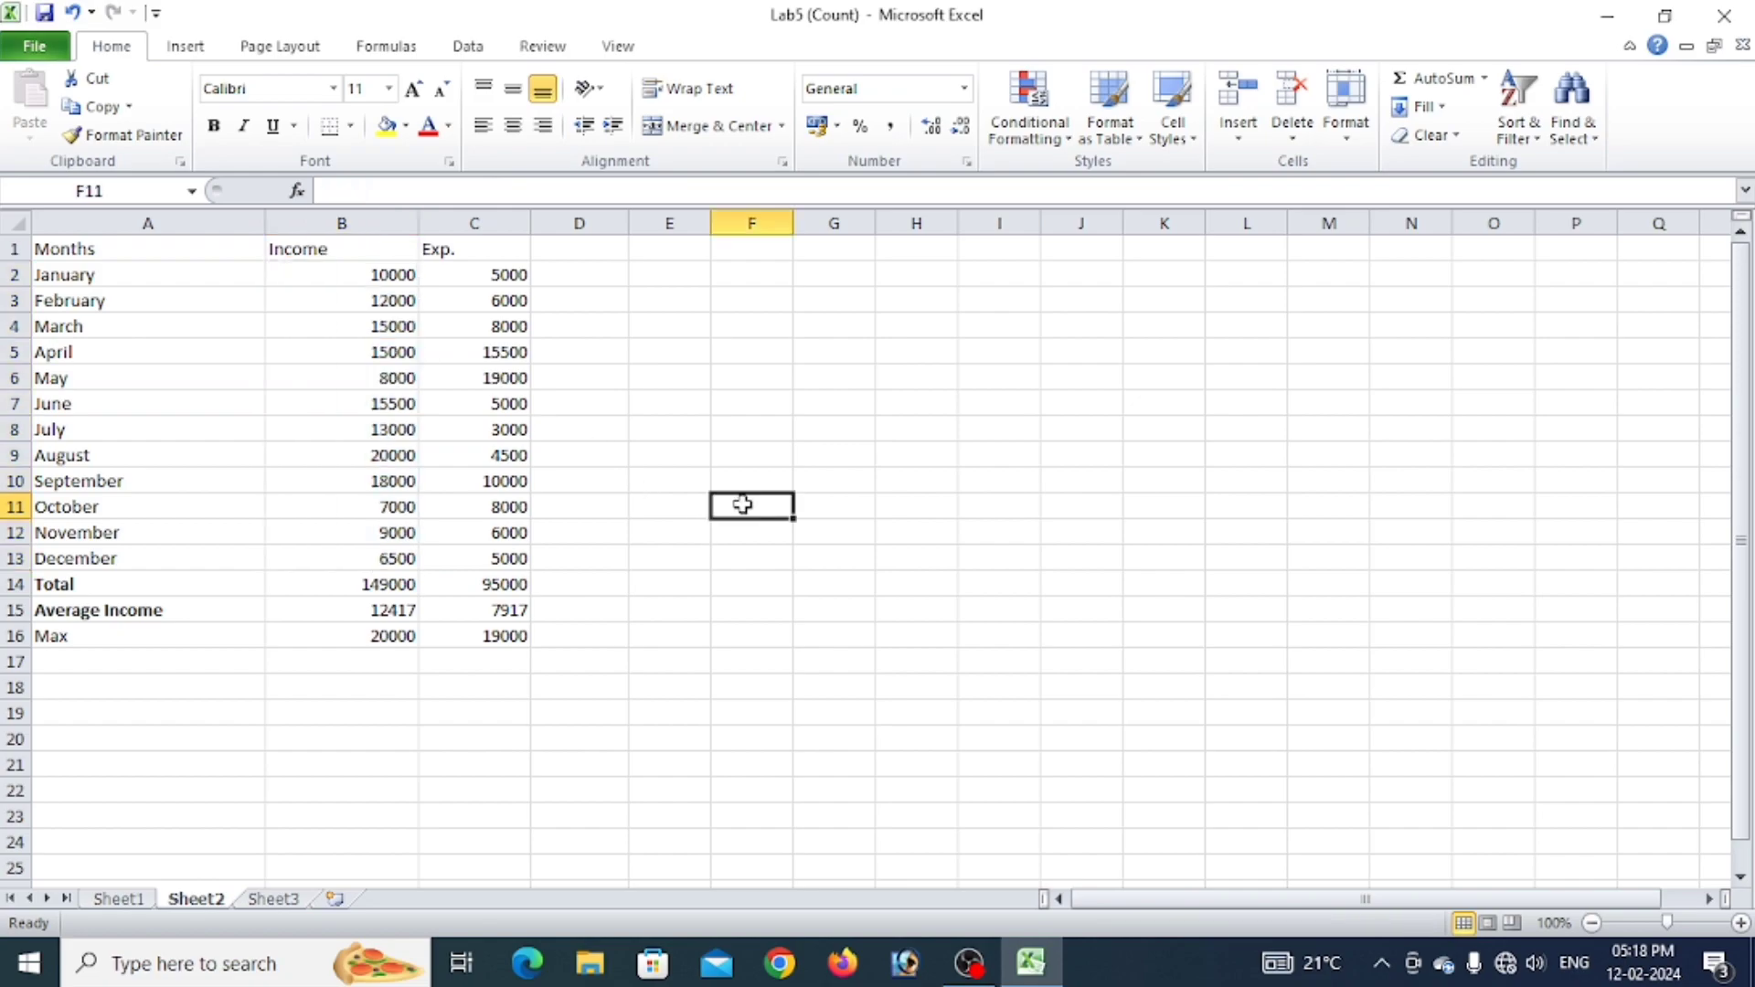
{"action": "type", "text": "10,000"}
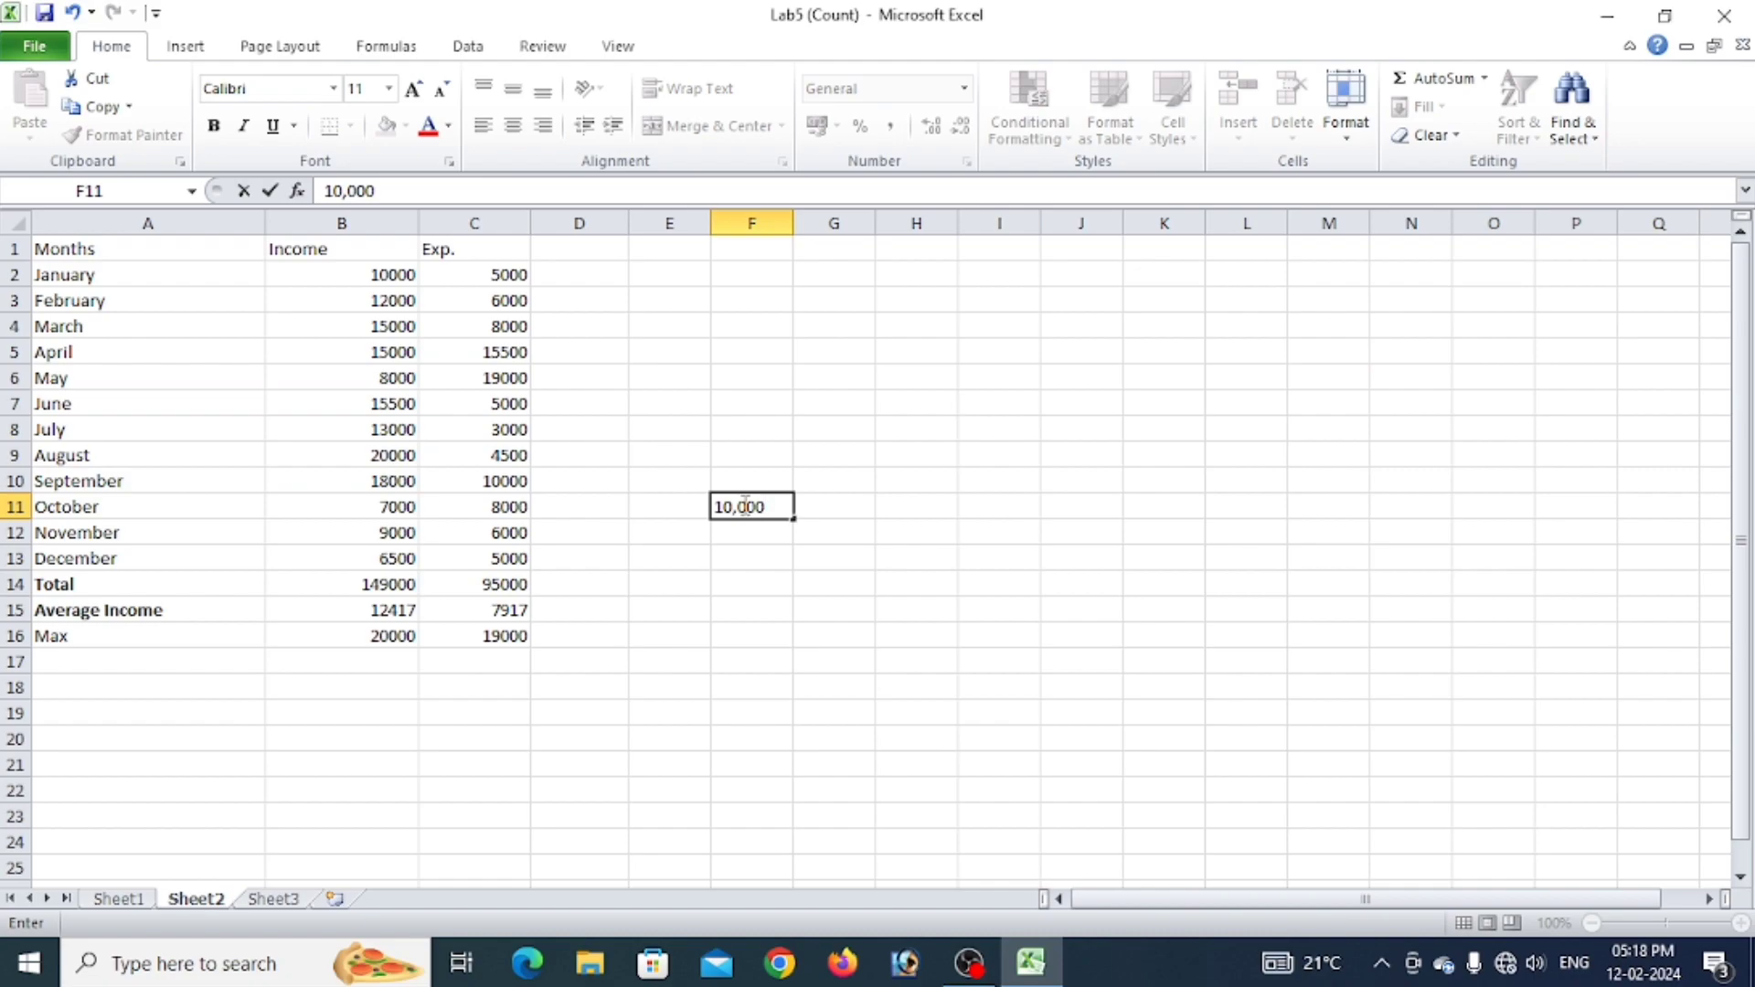
{"action": "key", "text": "Return"}
{"action": "left_click", "coordinate": [773, 504]}
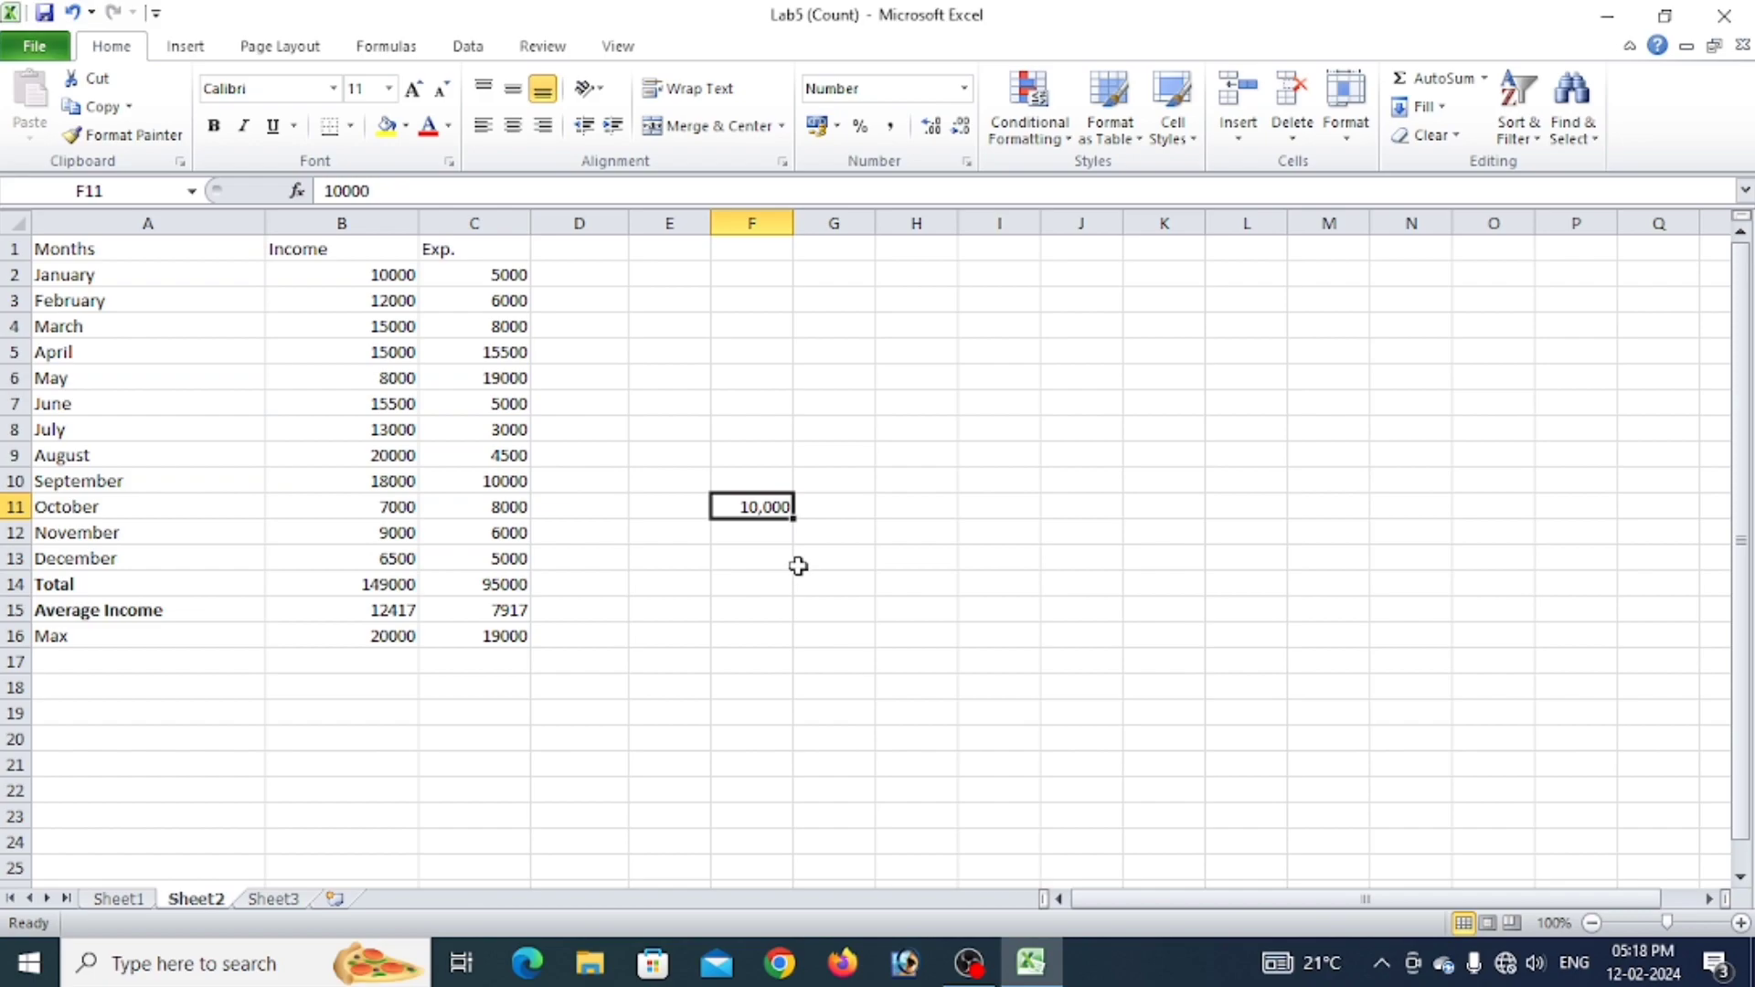
Try a second hand-entered comma grouping by putting 1,00,00 in F12.
{"action": "left_click", "coordinate": [767, 535]}
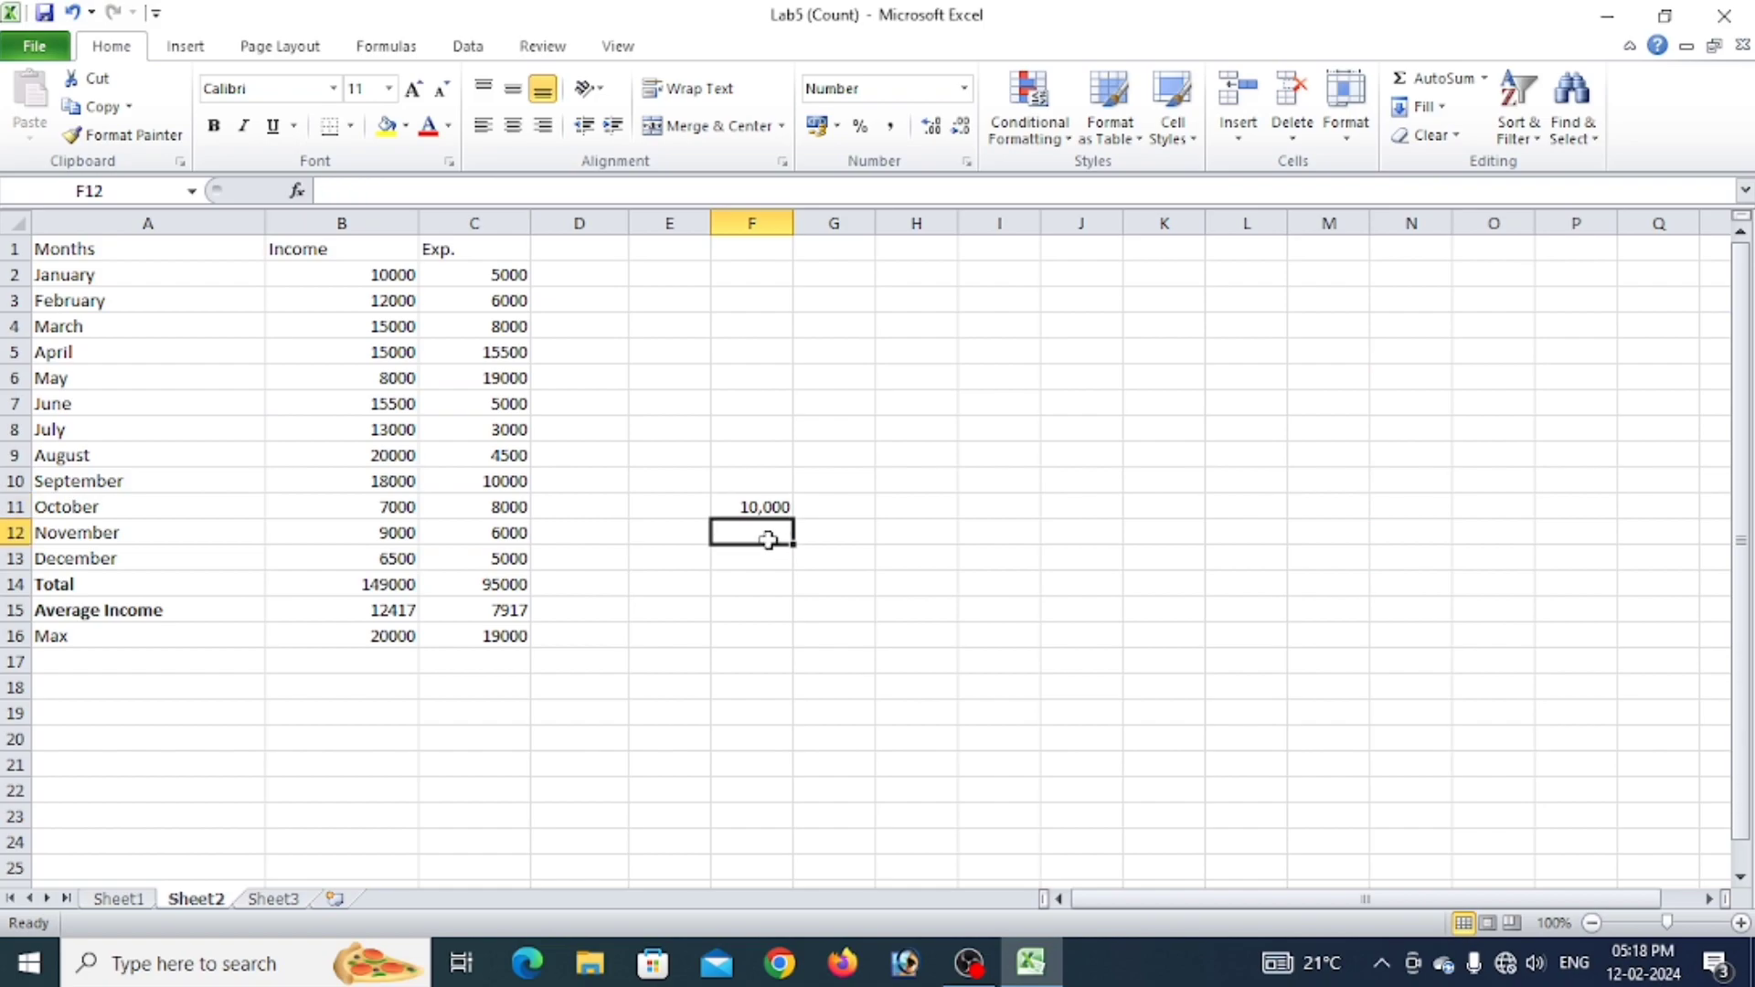
{"action": "type", "text": "1"}
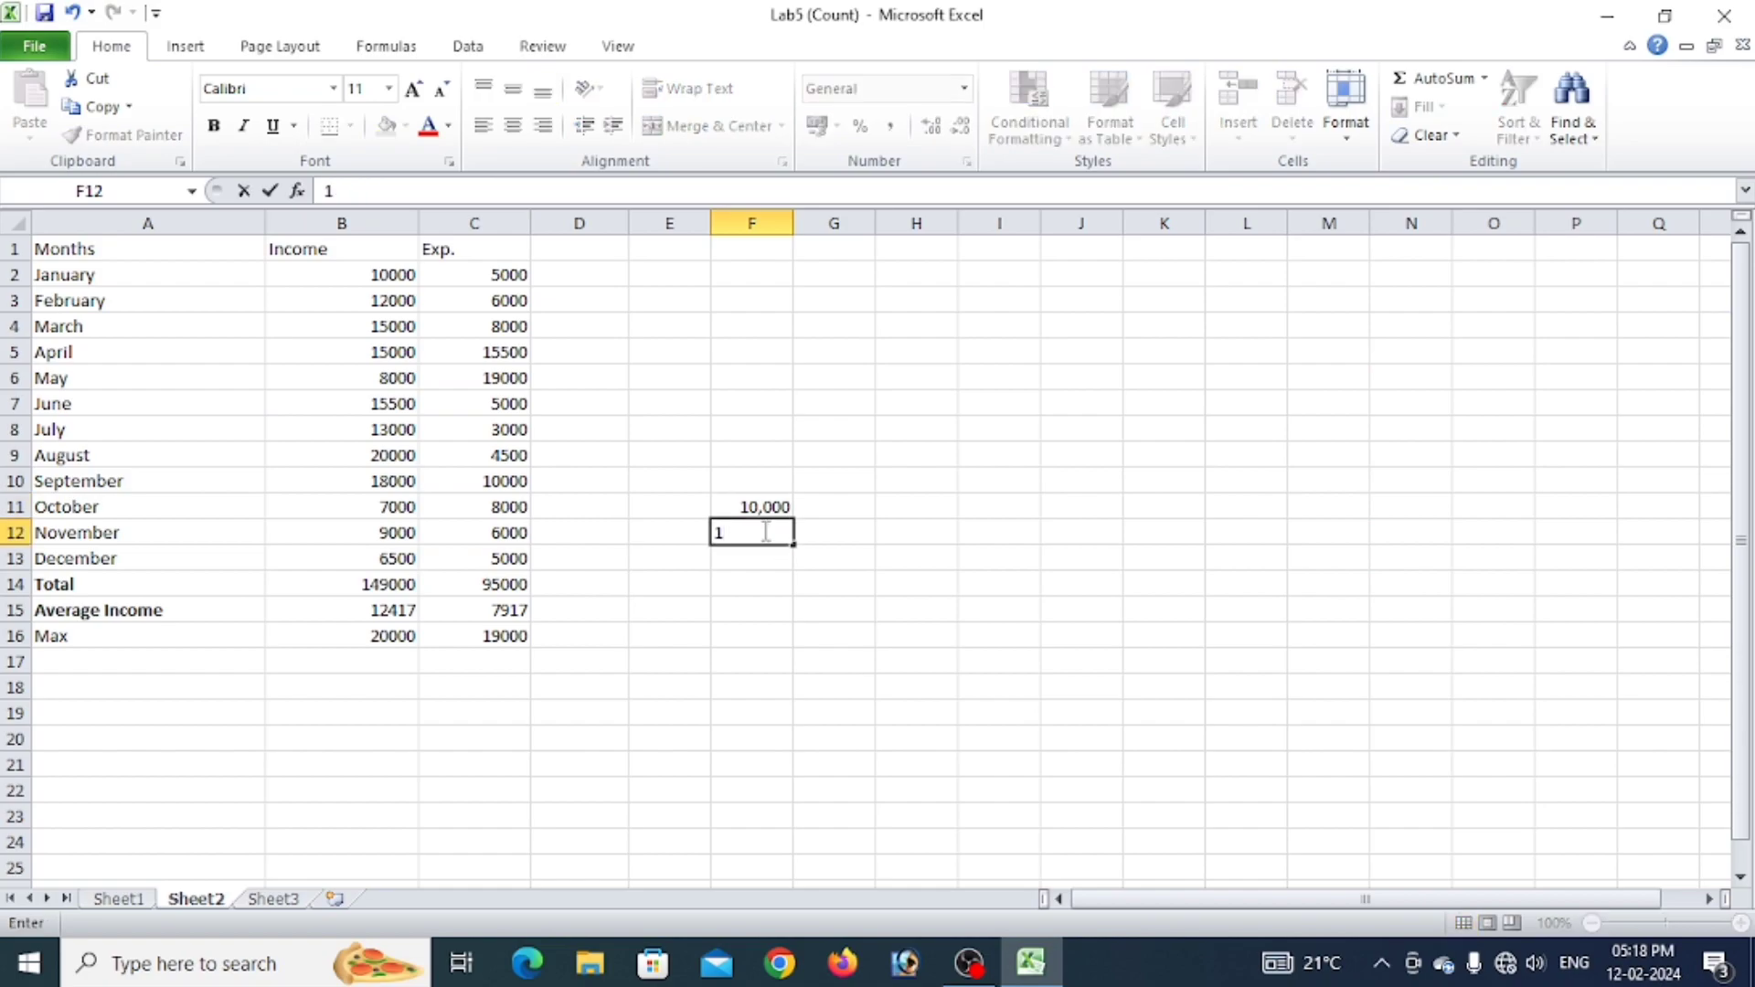
{"action": "type", "text": ",00,0"}
{"action": "key", "text": "Return"}
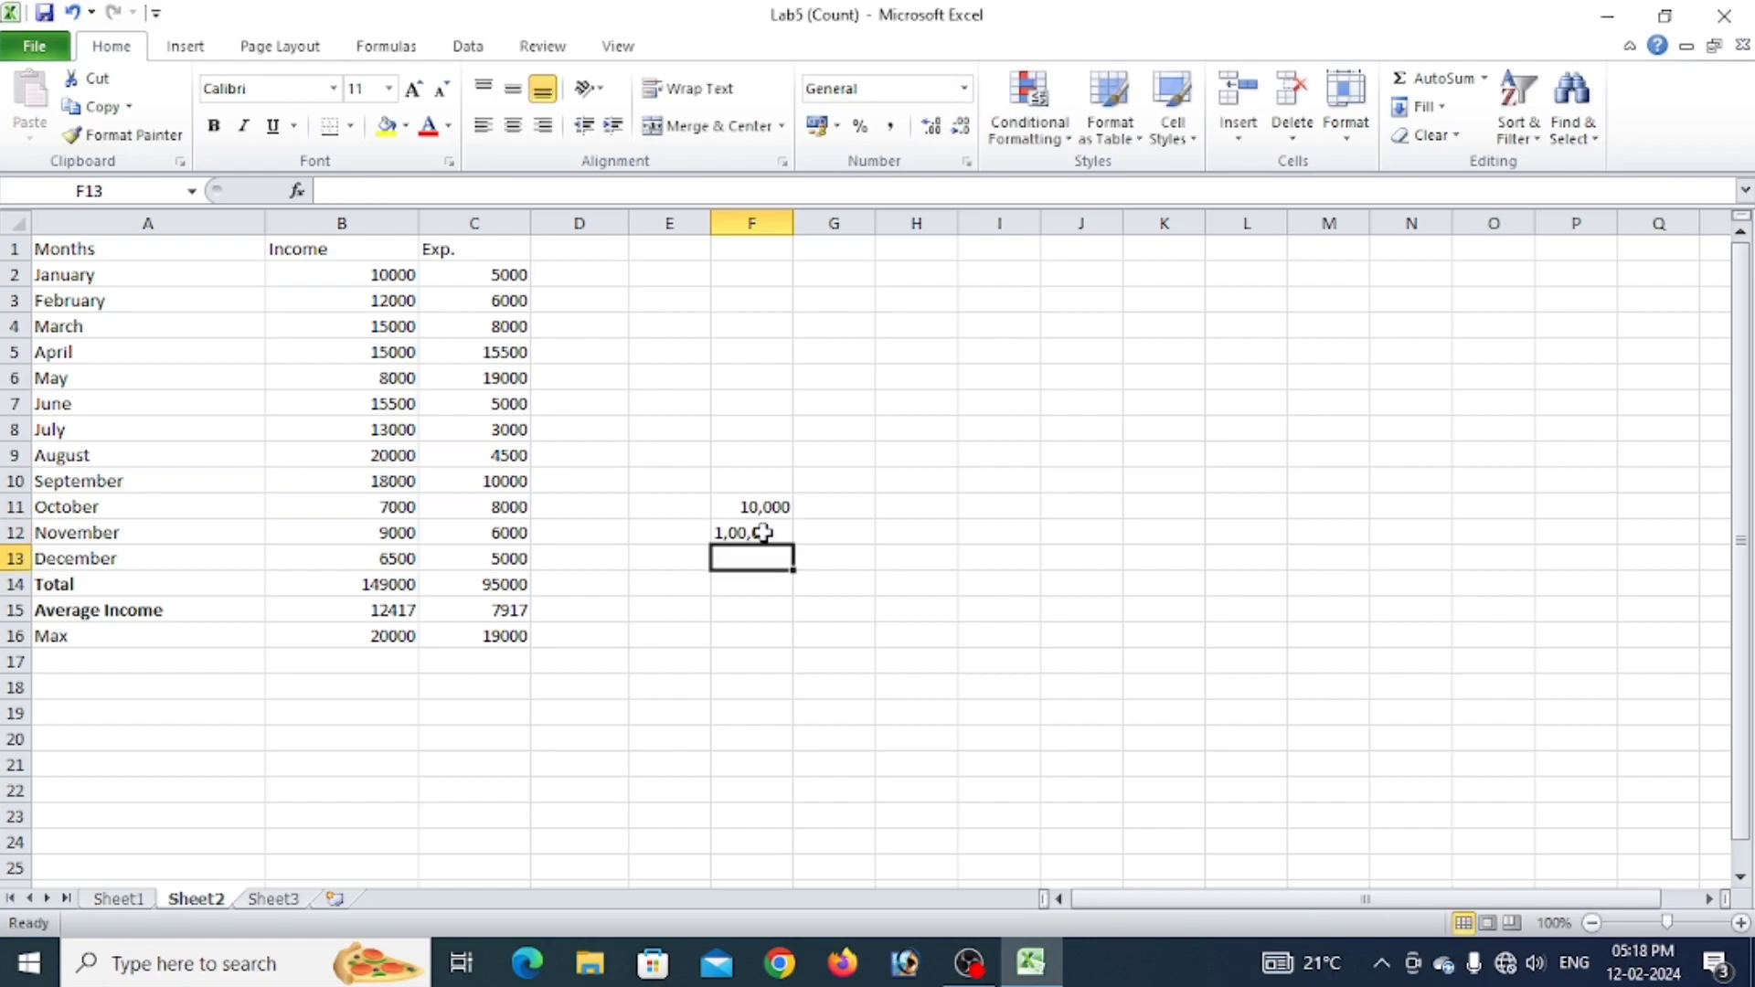
{"action": "left_click", "coordinate": [766, 532]}
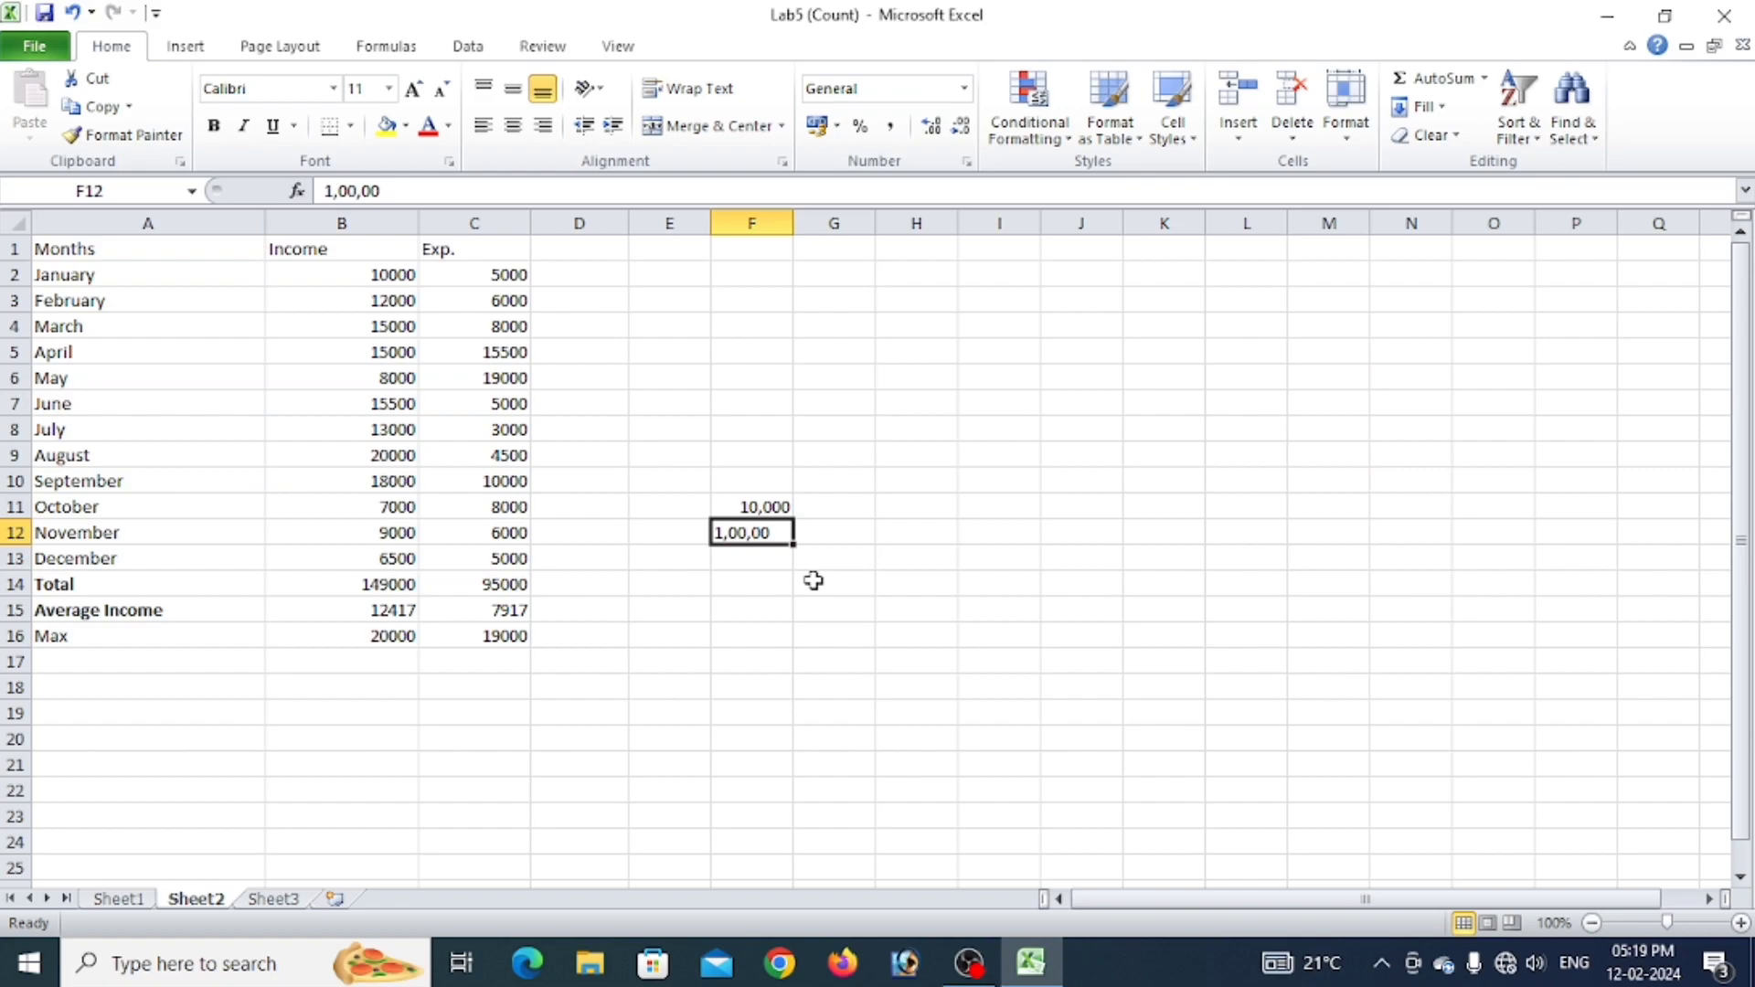
Clear the trial comma numbers by emptying cells F10:F14.
{"action": "left_click", "coordinate": [781, 504]}
{"action": "left_click_drag", "start_coordinate": [780, 578], "coordinate": [723, 470]}
{"action": "key", "text": "Delete"}
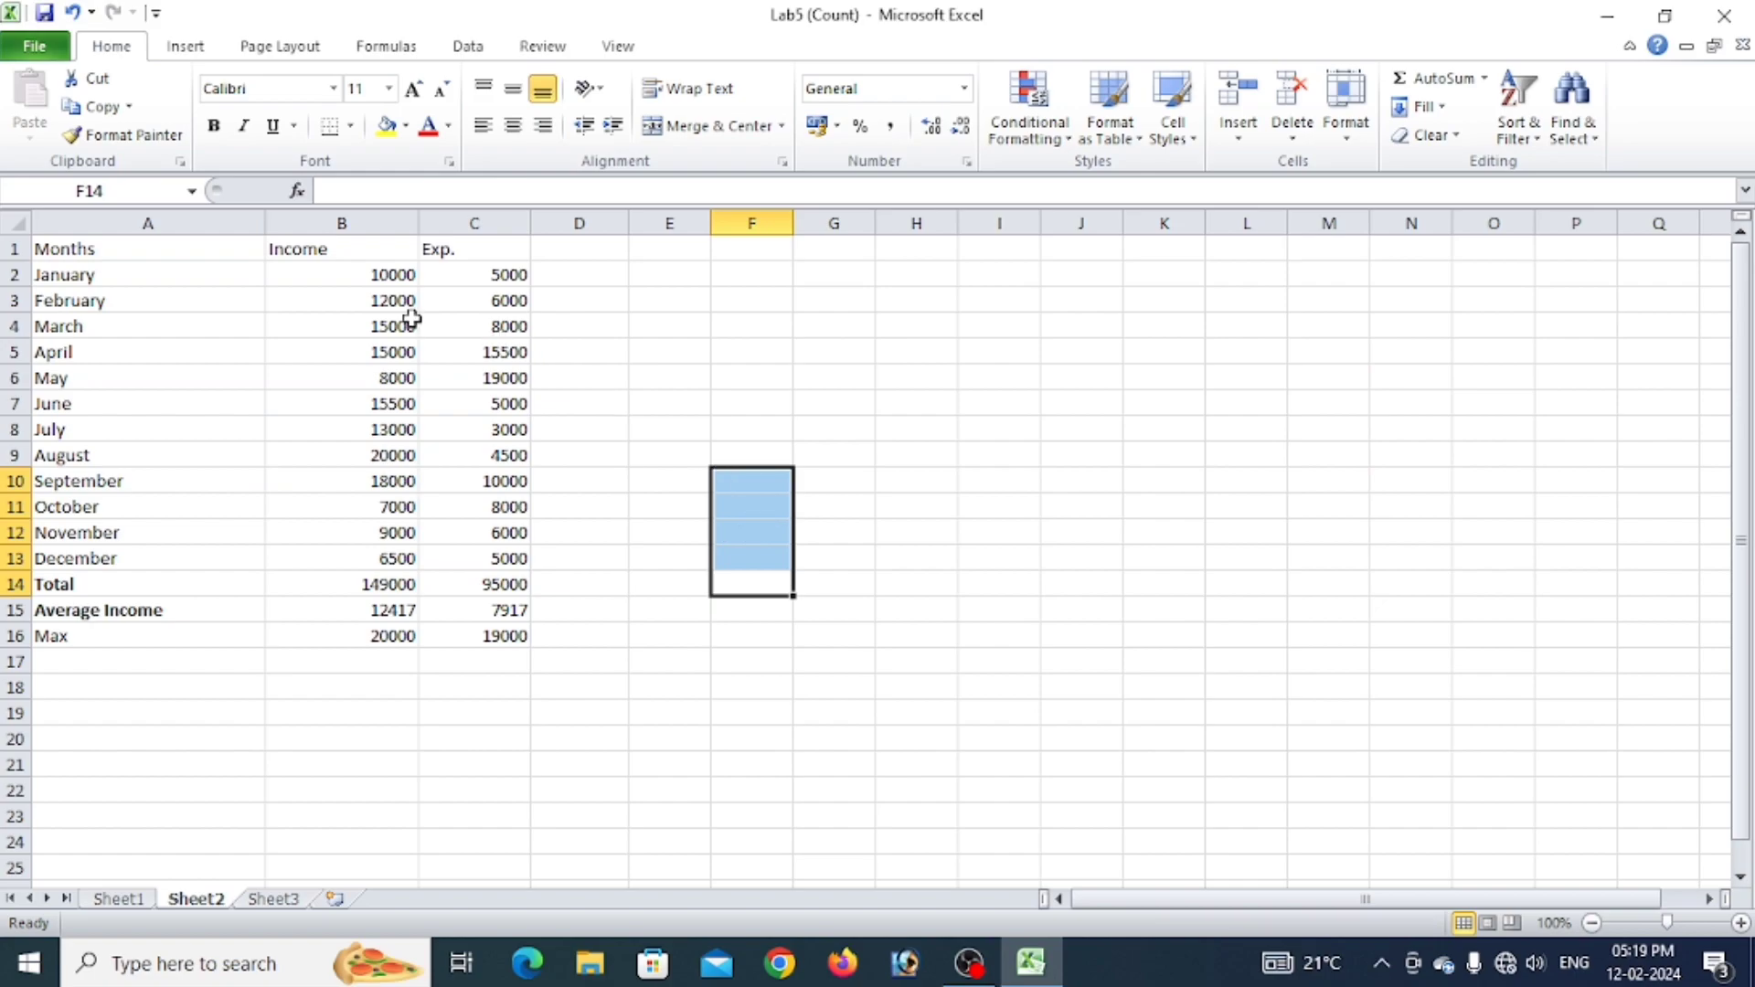
Apply Comma Style with no decimal places to the monthly income and expense values in B2:C13.
{"action": "left_click_drag", "start_coordinate": [408, 274], "coordinate": [461, 548]}
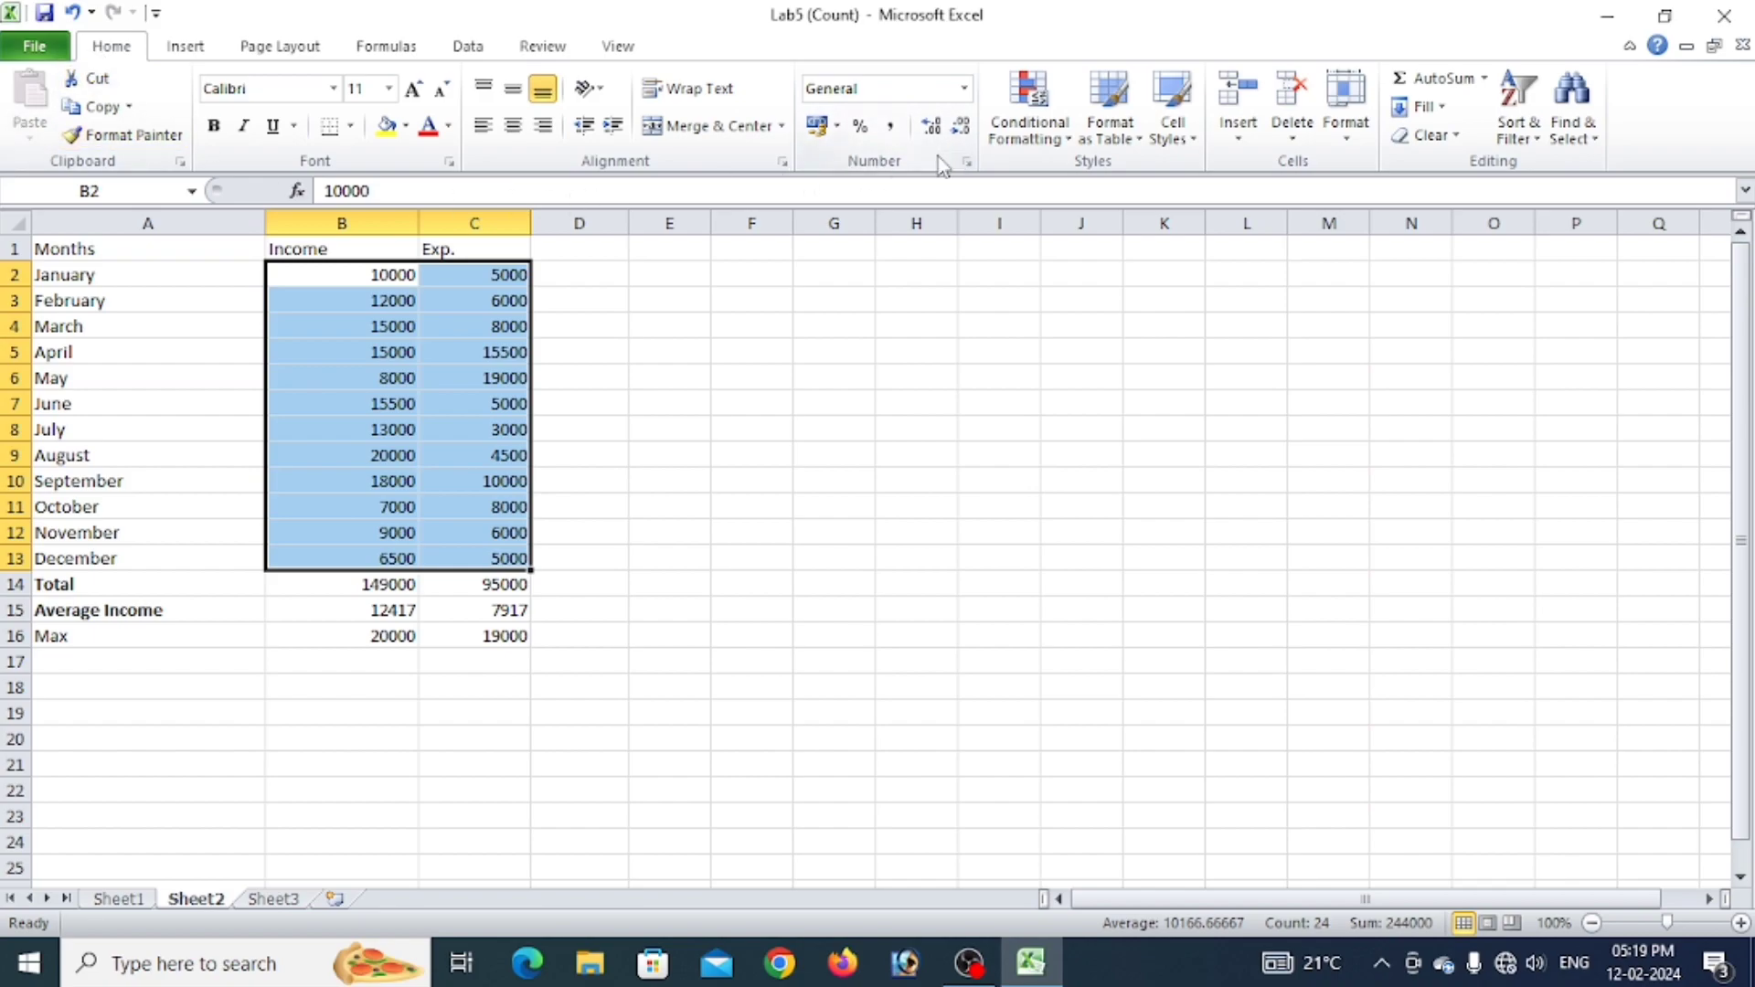
{"action": "left_click", "coordinate": [890, 129]}
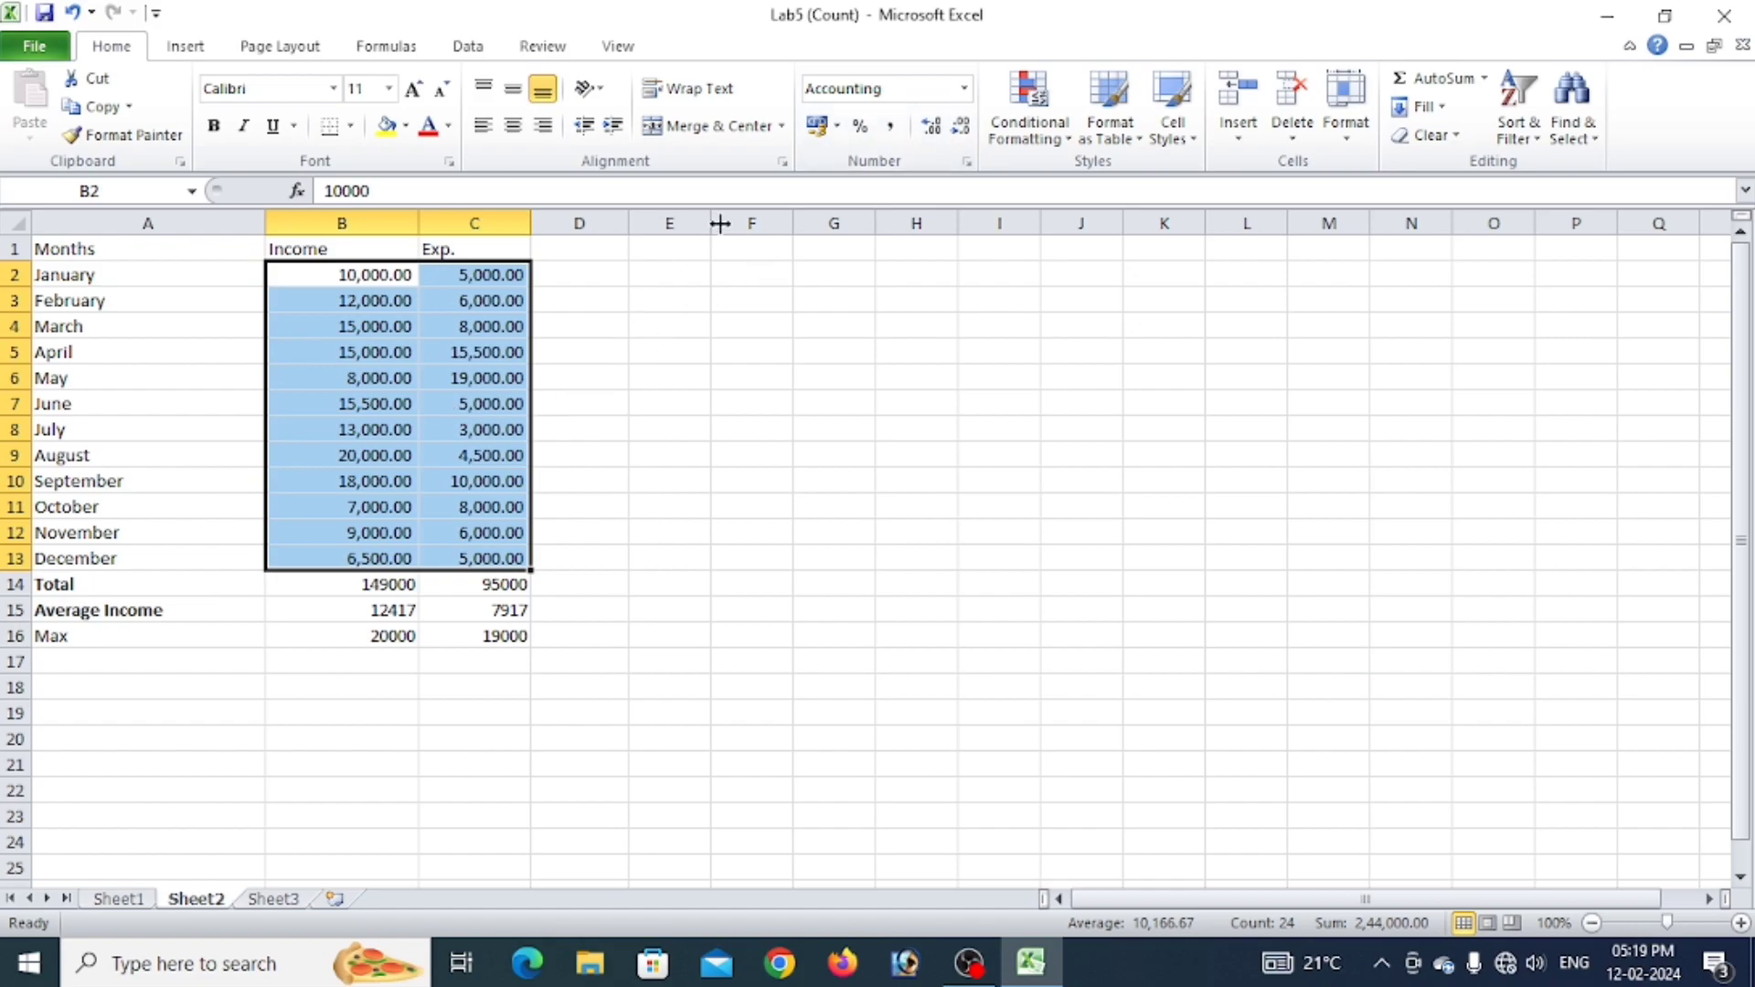
{"action": "left_click", "coordinate": [961, 128]}
{"action": "left_click", "coordinate": [960, 128]}
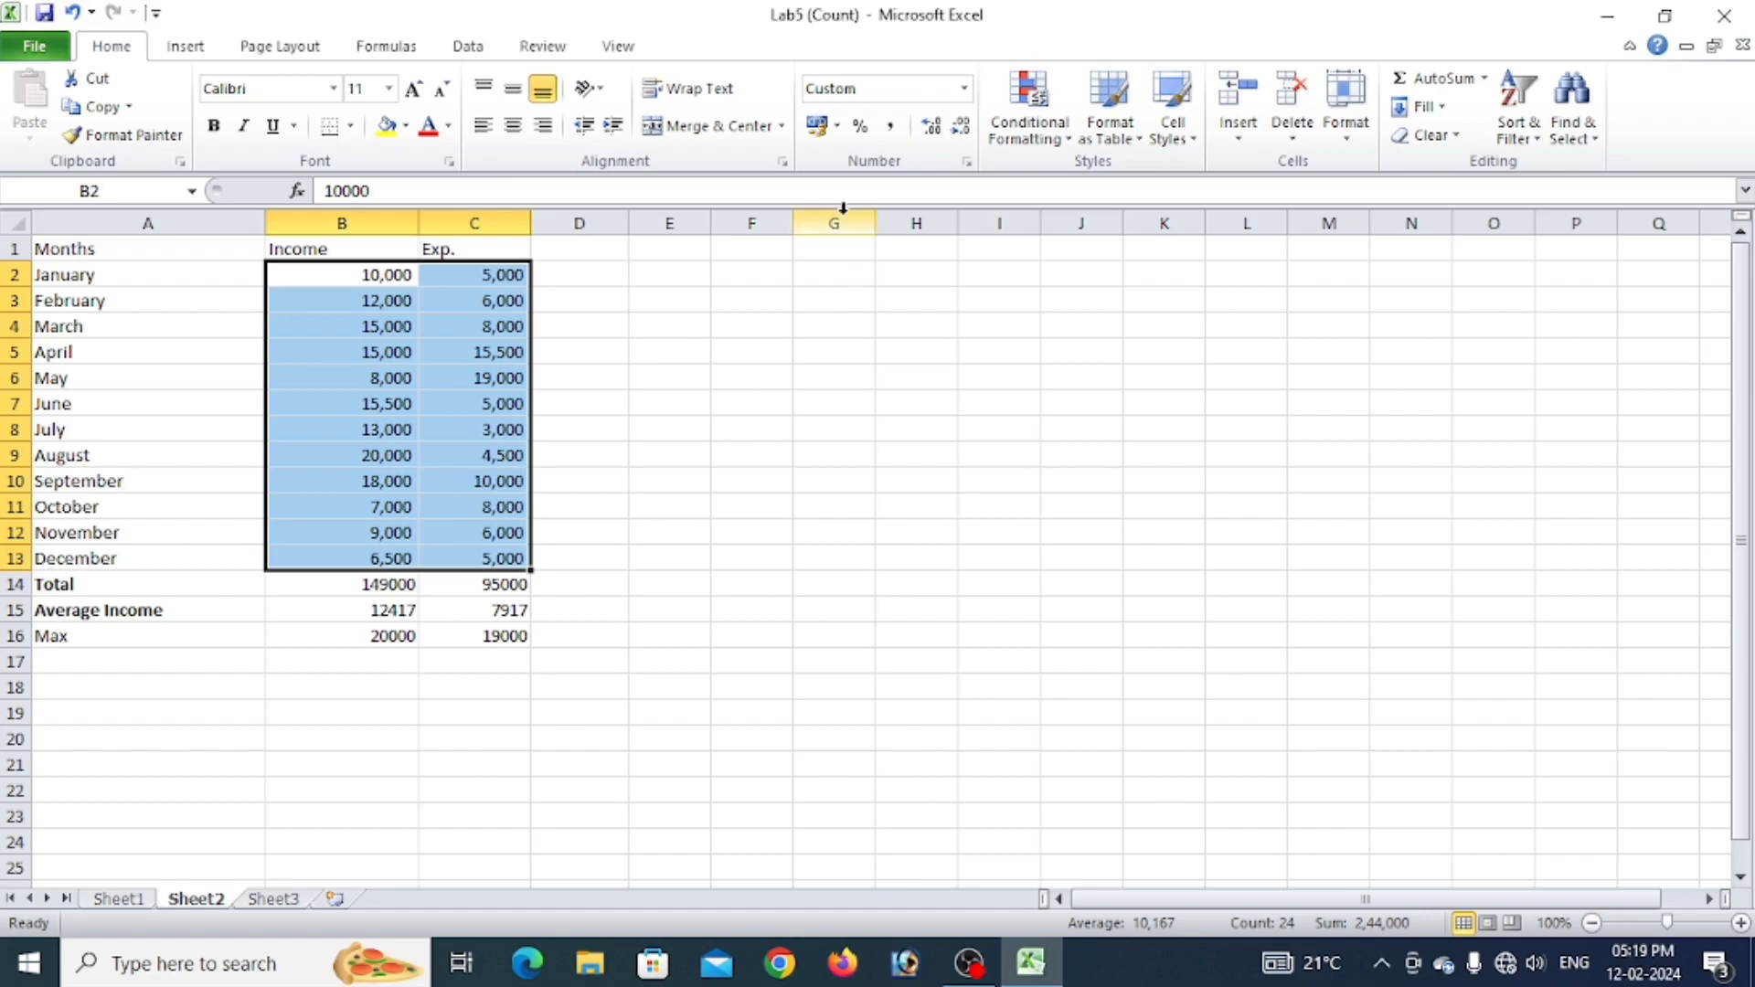
{"action": "left_click", "coordinate": [696, 703]}
Apply Comma Style with no decimal places to the total, average and max values in B14:C16.
{"action": "left_click_drag", "start_coordinate": [375, 586], "coordinate": [500, 635]}
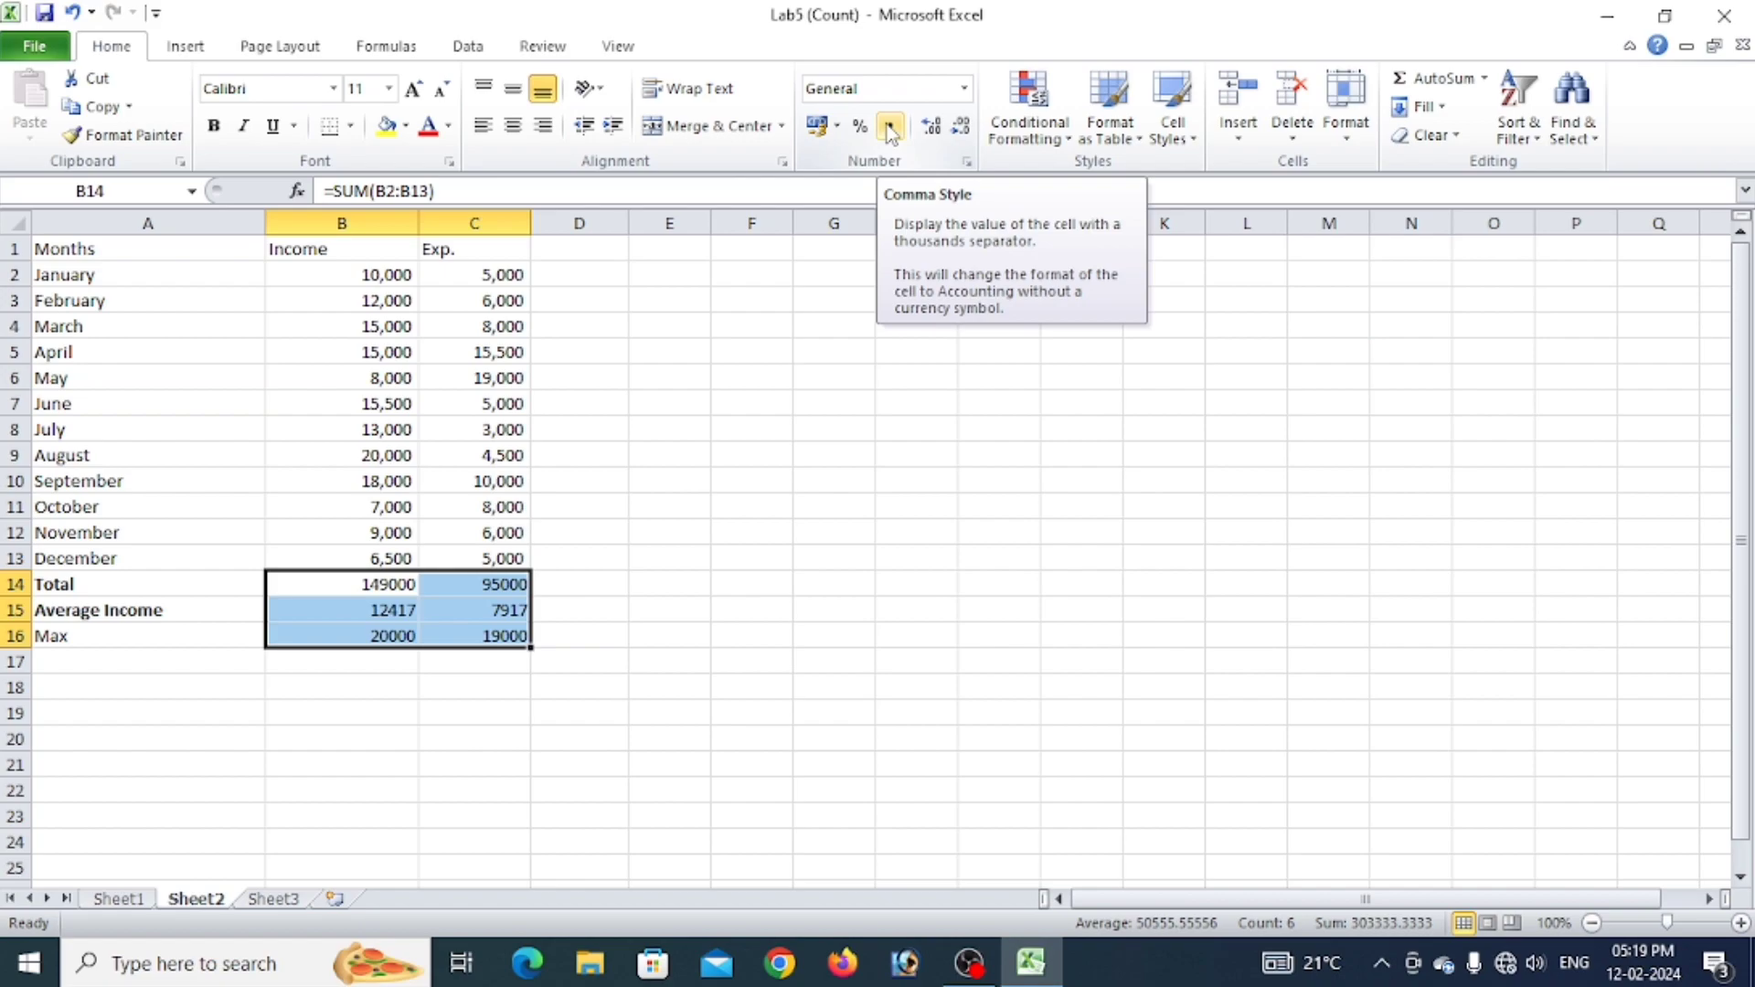
{"action": "left_click", "coordinate": [891, 131]}
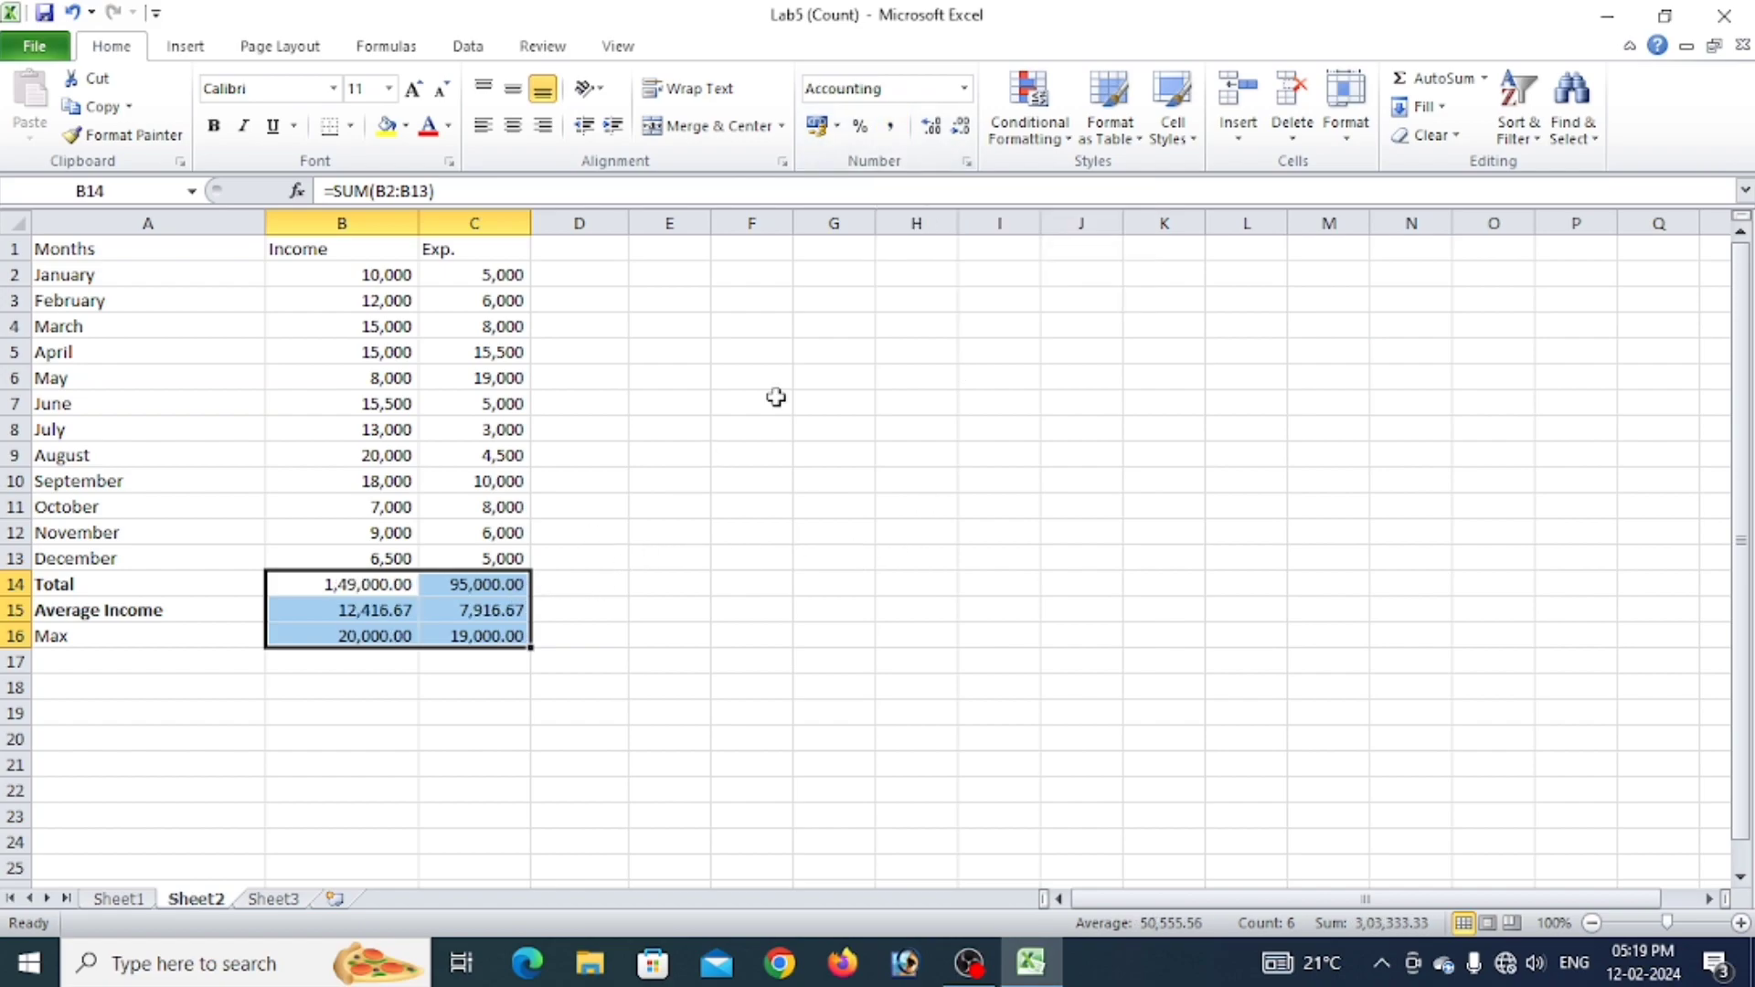
{"action": "left_click", "coordinate": [959, 126]}
{"action": "left_click", "coordinate": [960, 125]}
{"action": "left_click", "coordinate": [834, 584]}
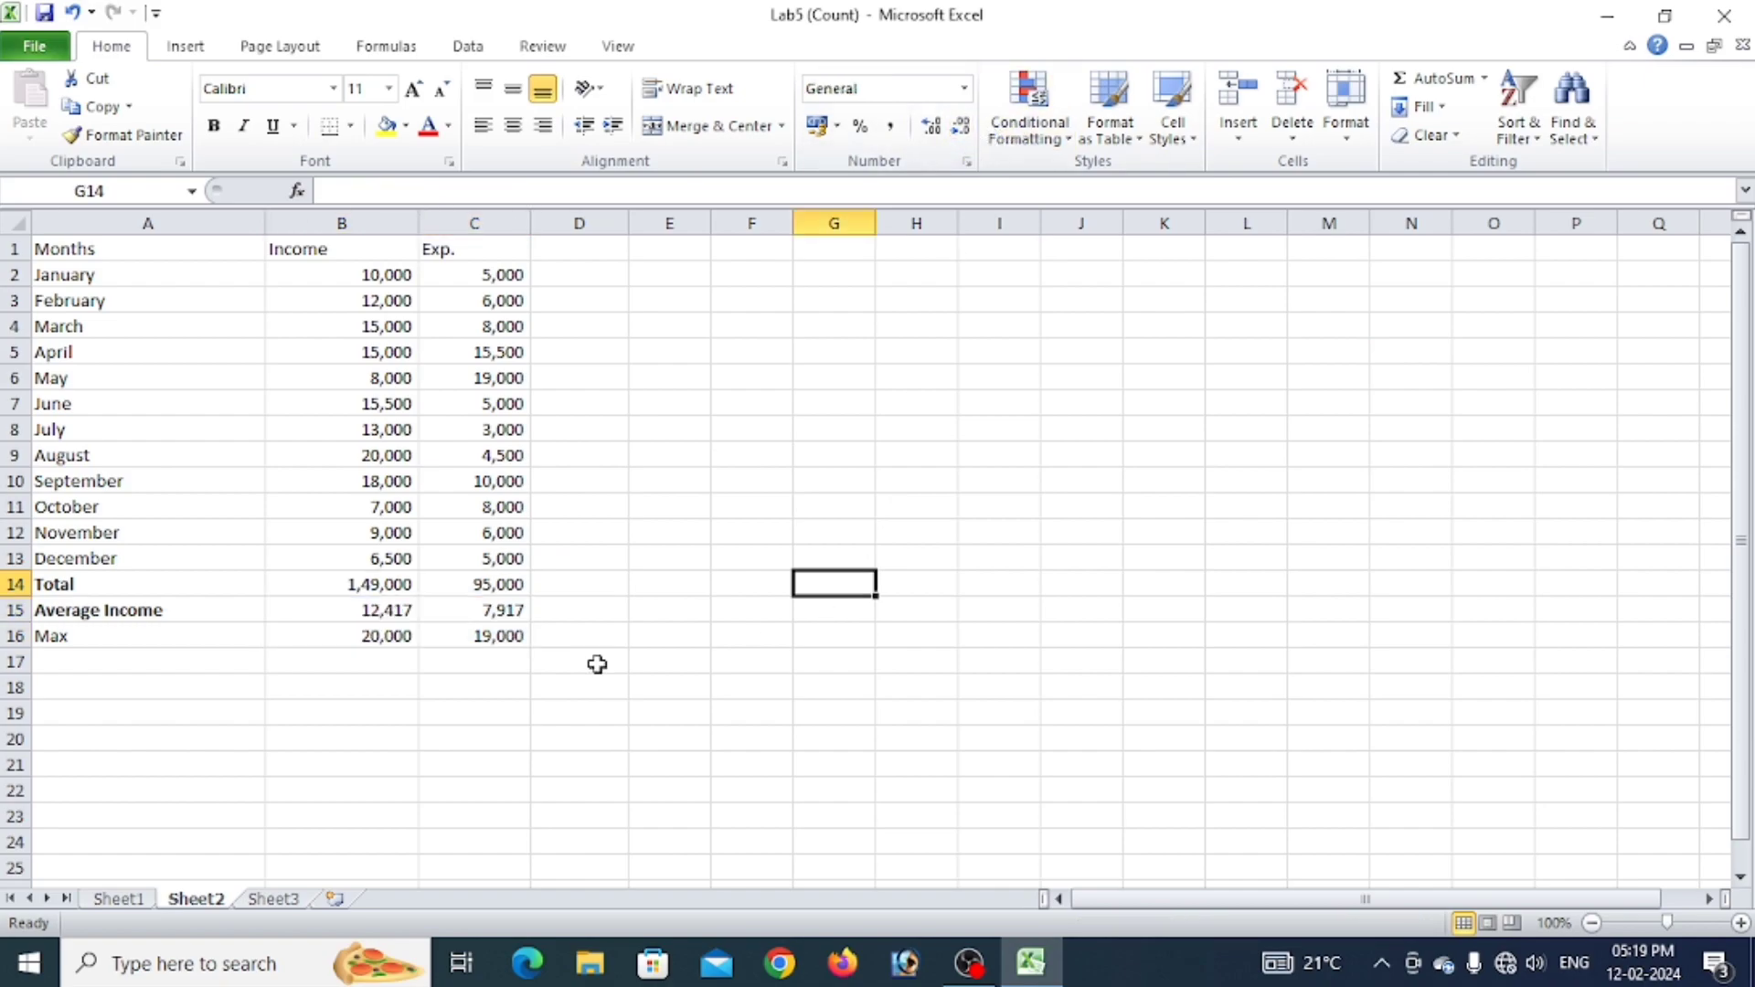
Label cell A17 as Min beneath the Max row.
{"action": "left_click", "coordinate": [83, 653]}
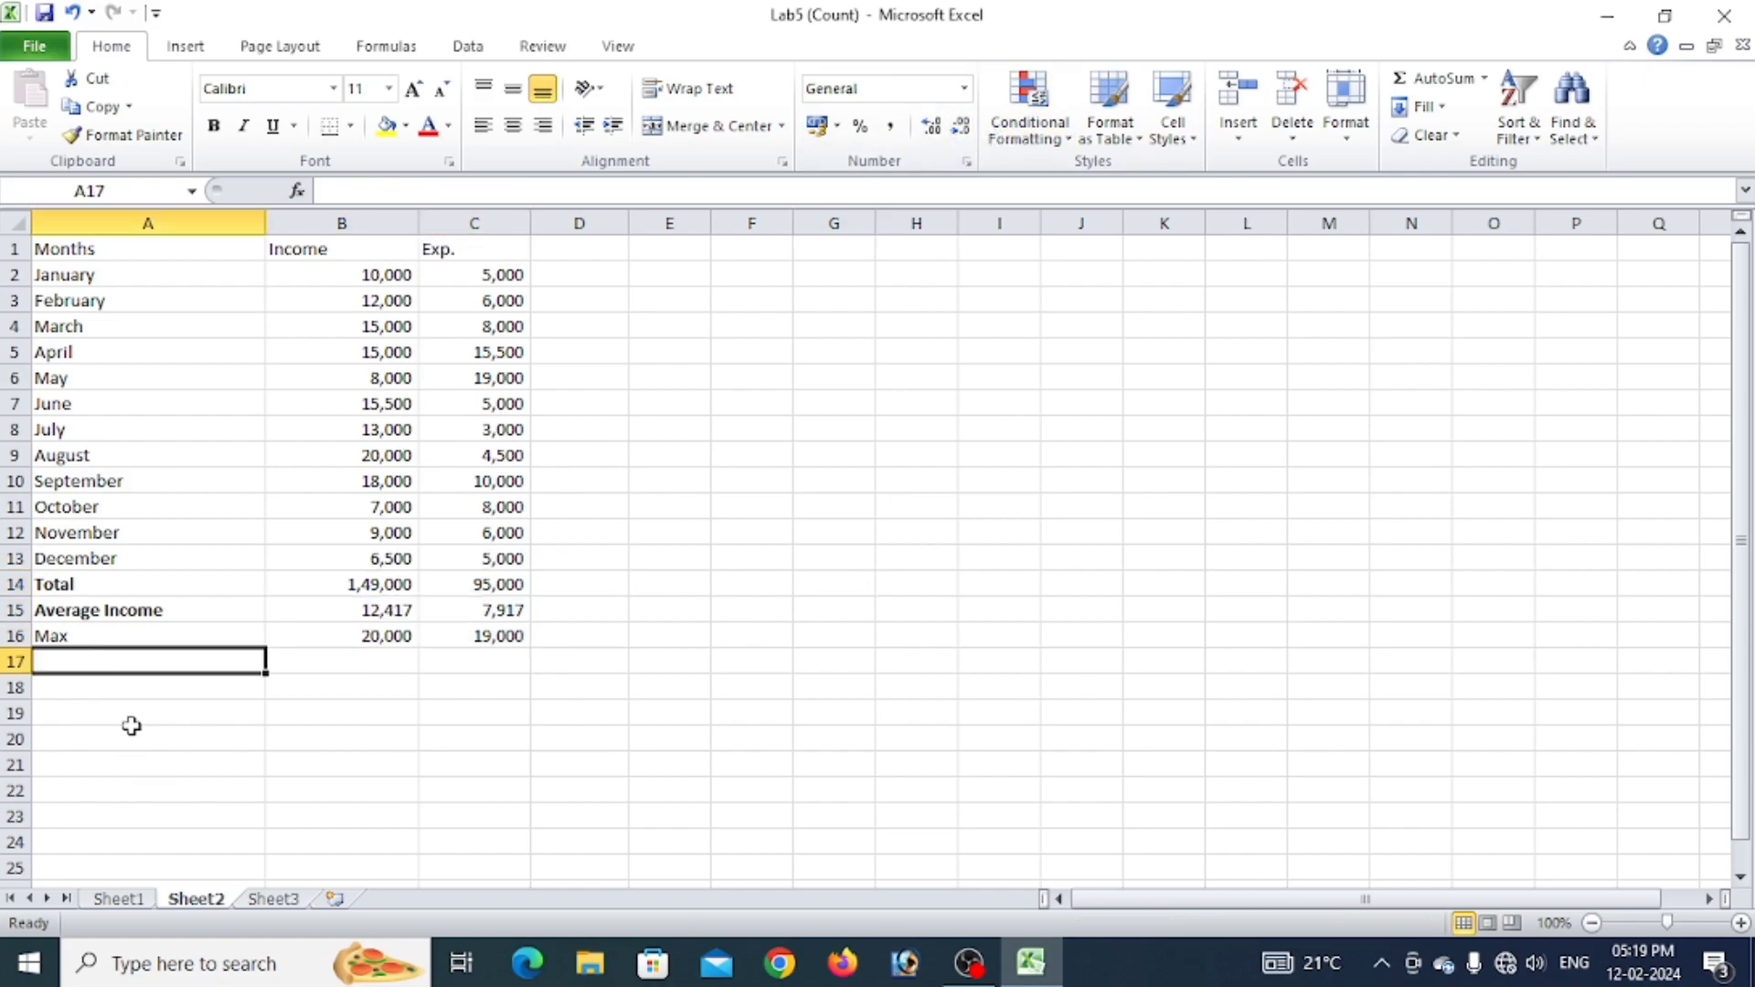
{"action": "type", "text": "min"}
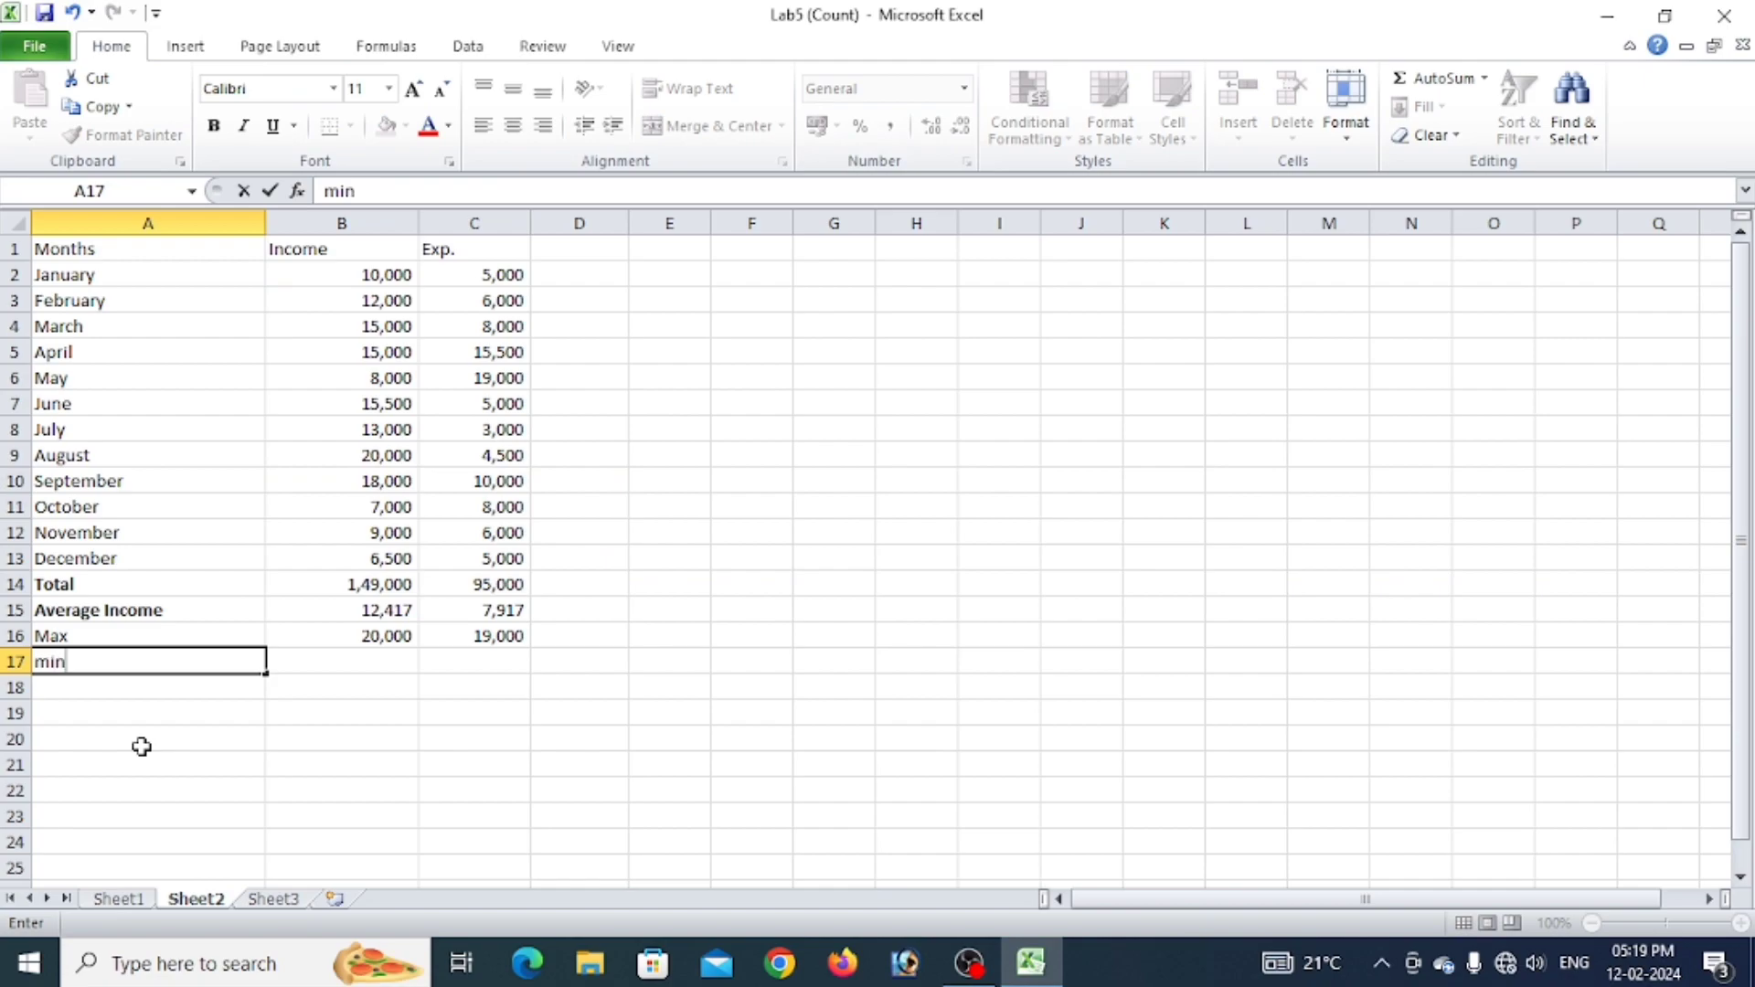
{"action": "key", "text": "Tab"}
{"action": "key", "text": "Left"}
{"action": "key", "text": "Delete"}
{"action": "type", "text": "Min"}
{"action": "key", "text": "Tab"}
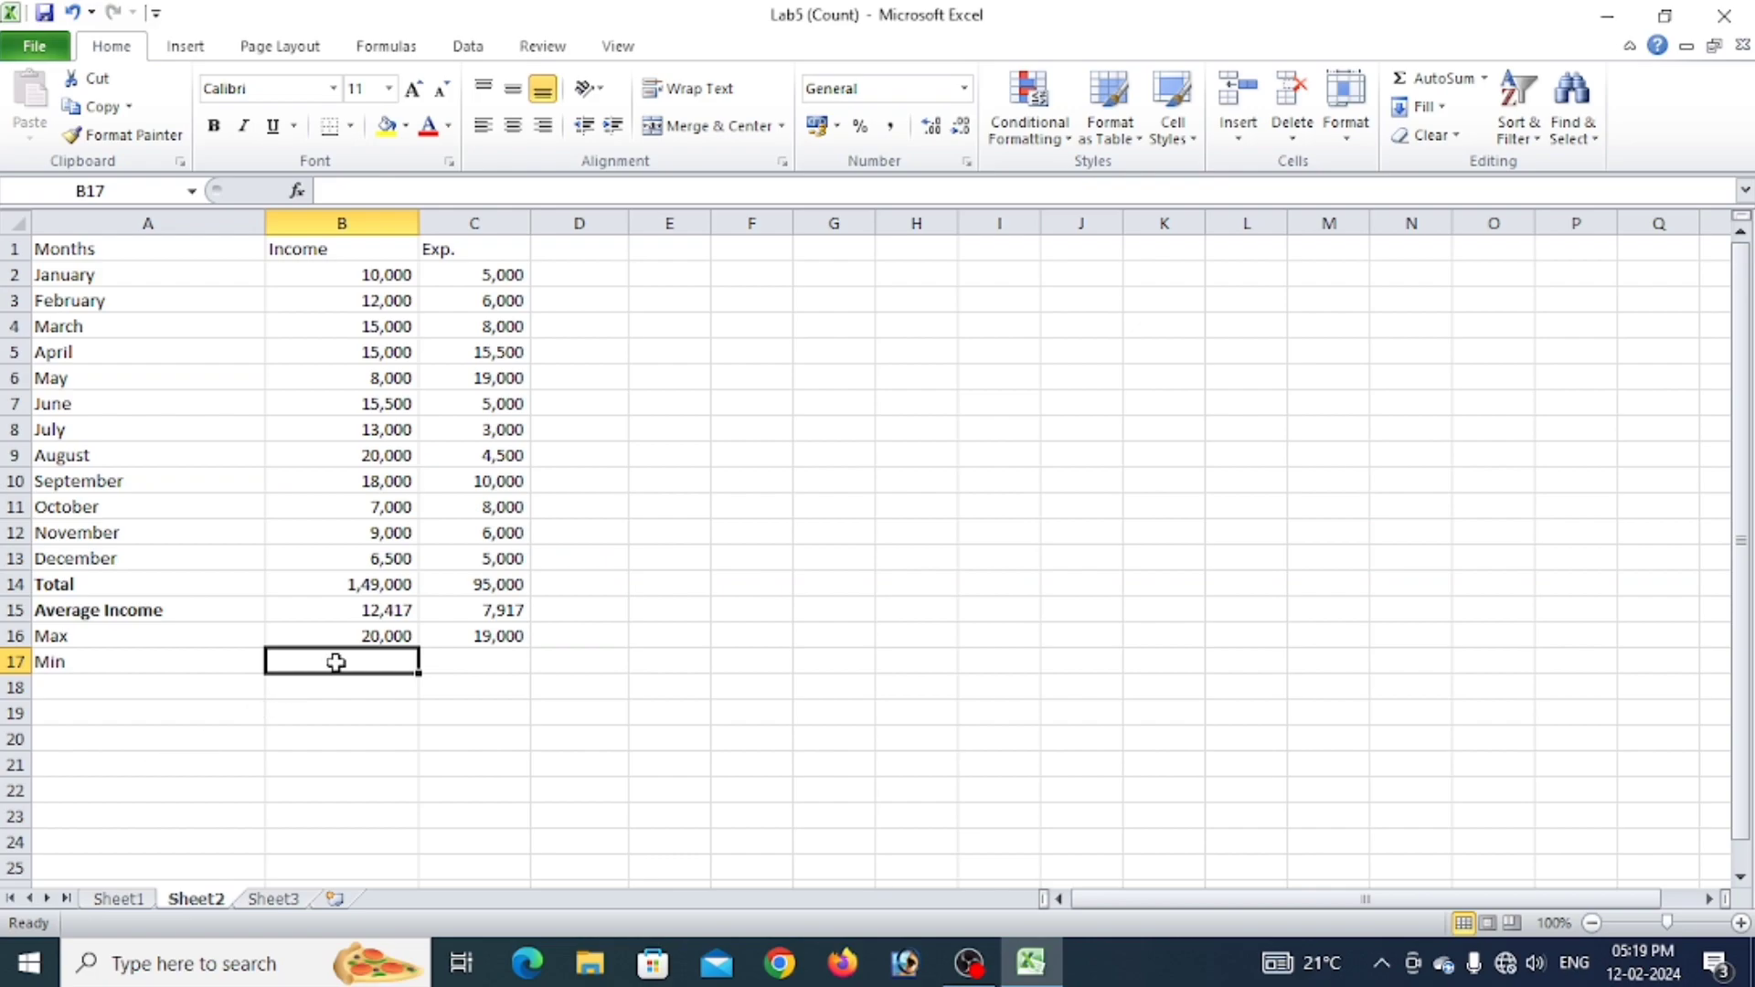
Calculate the minimum monthly income in B17 with a MIN formula over B2:B13.
{"action": "type", "text": "="}
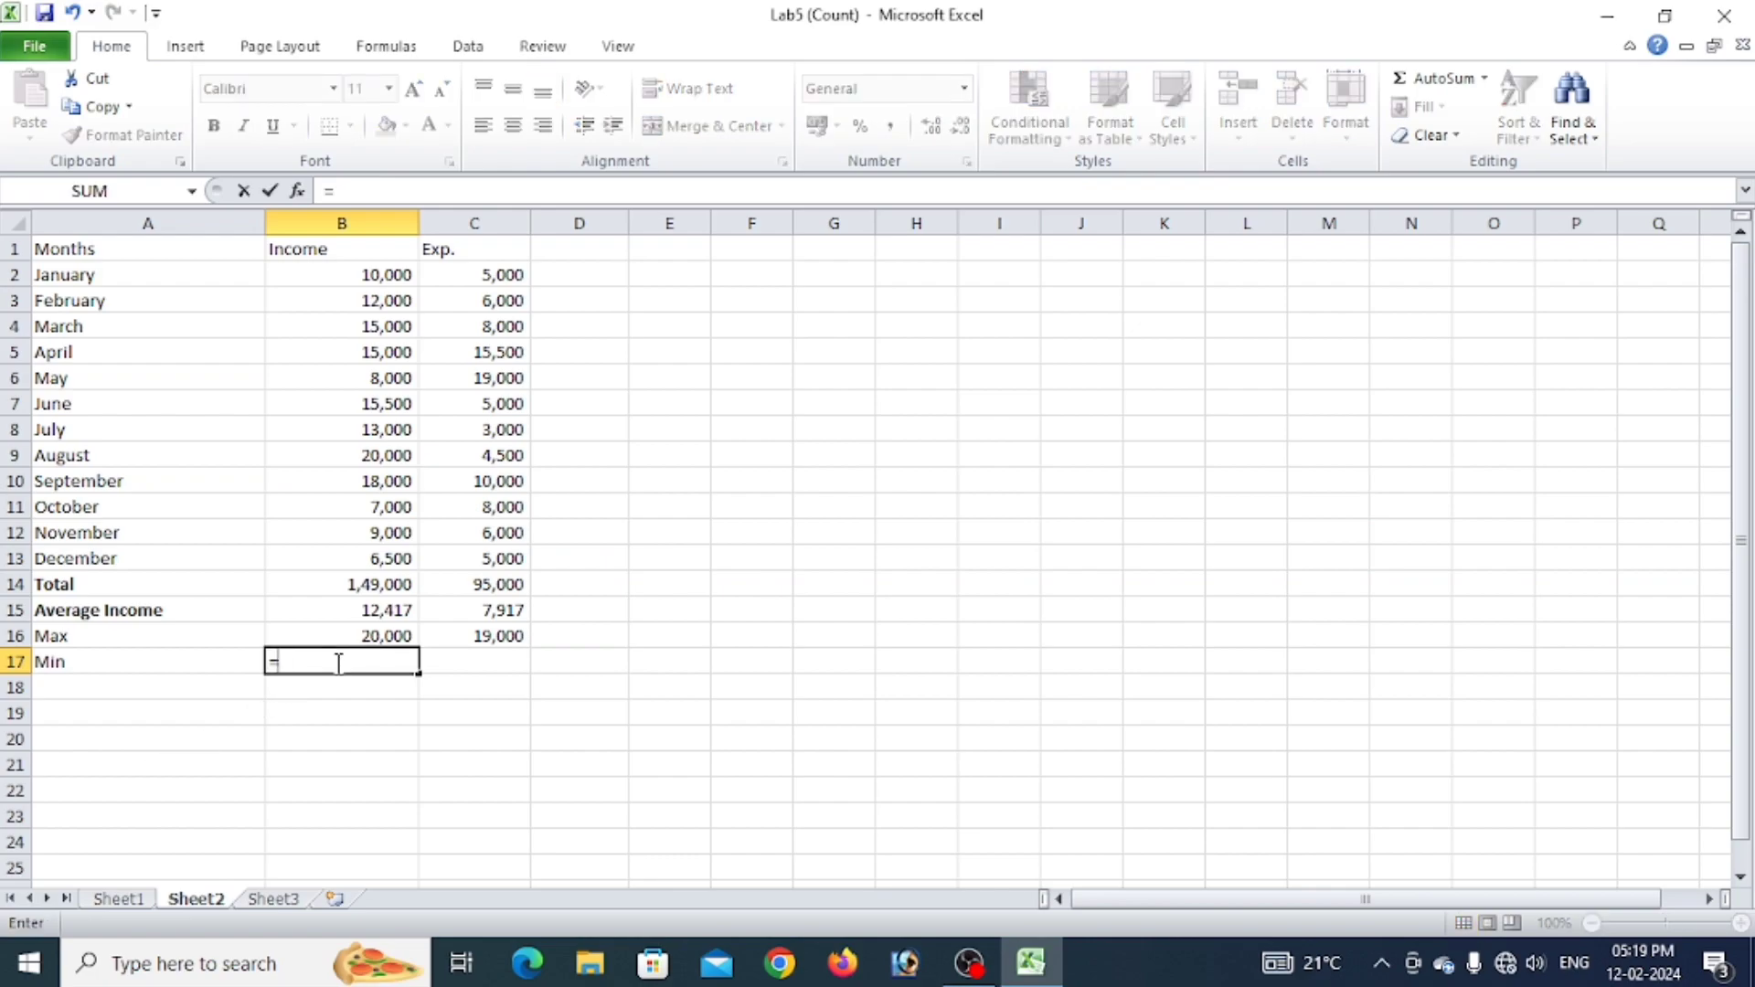
{"action": "type", "text": "min"}
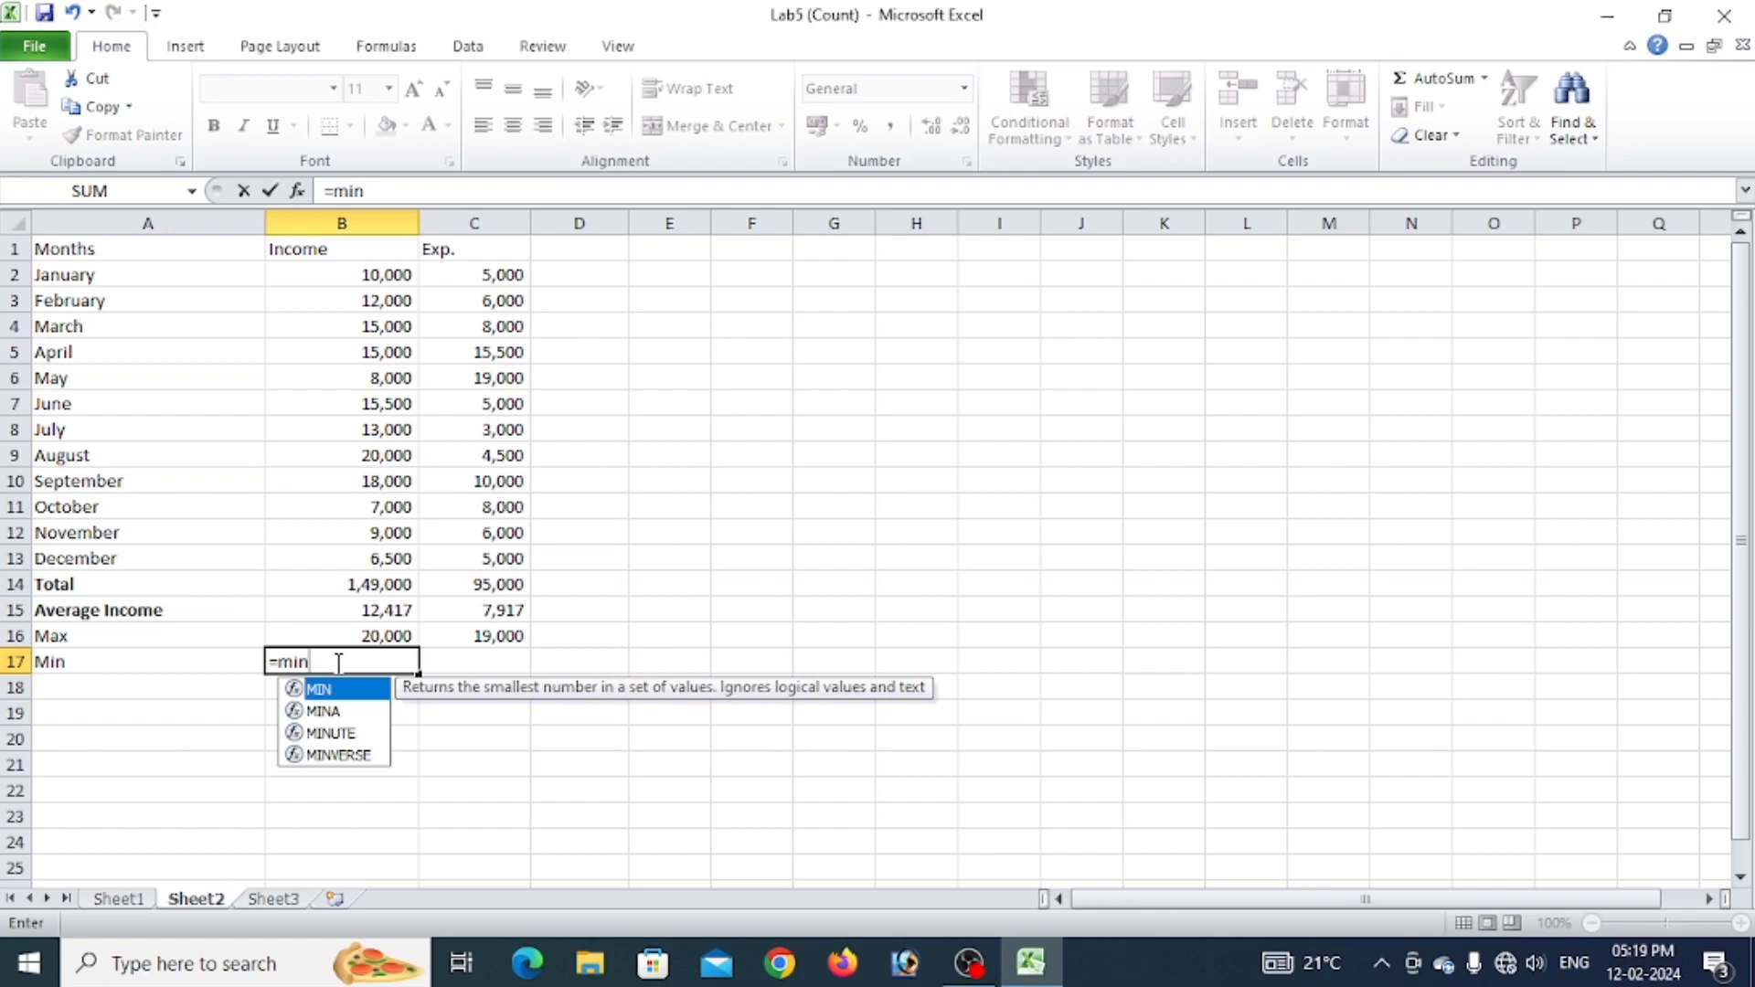
{"action": "type", "text": "("}
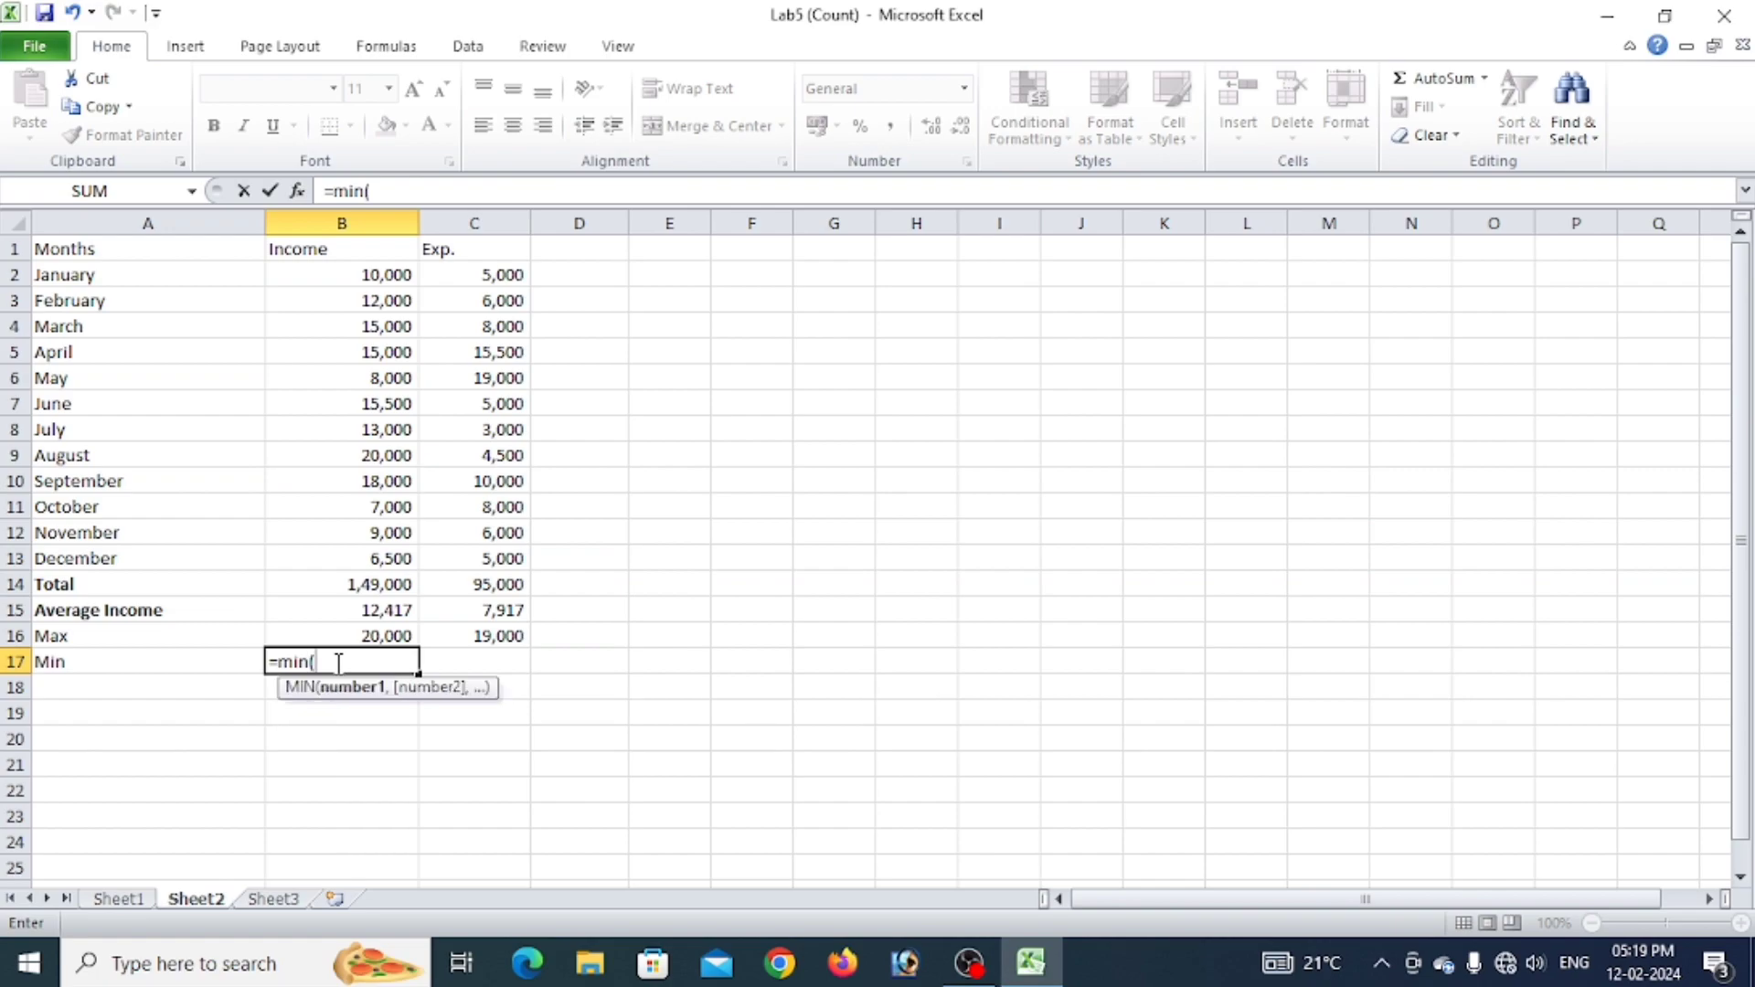
{"action": "left_click", "coordinate": [398, 276]}
{"action": "left_click_drag", "start_coordinate": [398, 287], "coordinate": [372, 552]}
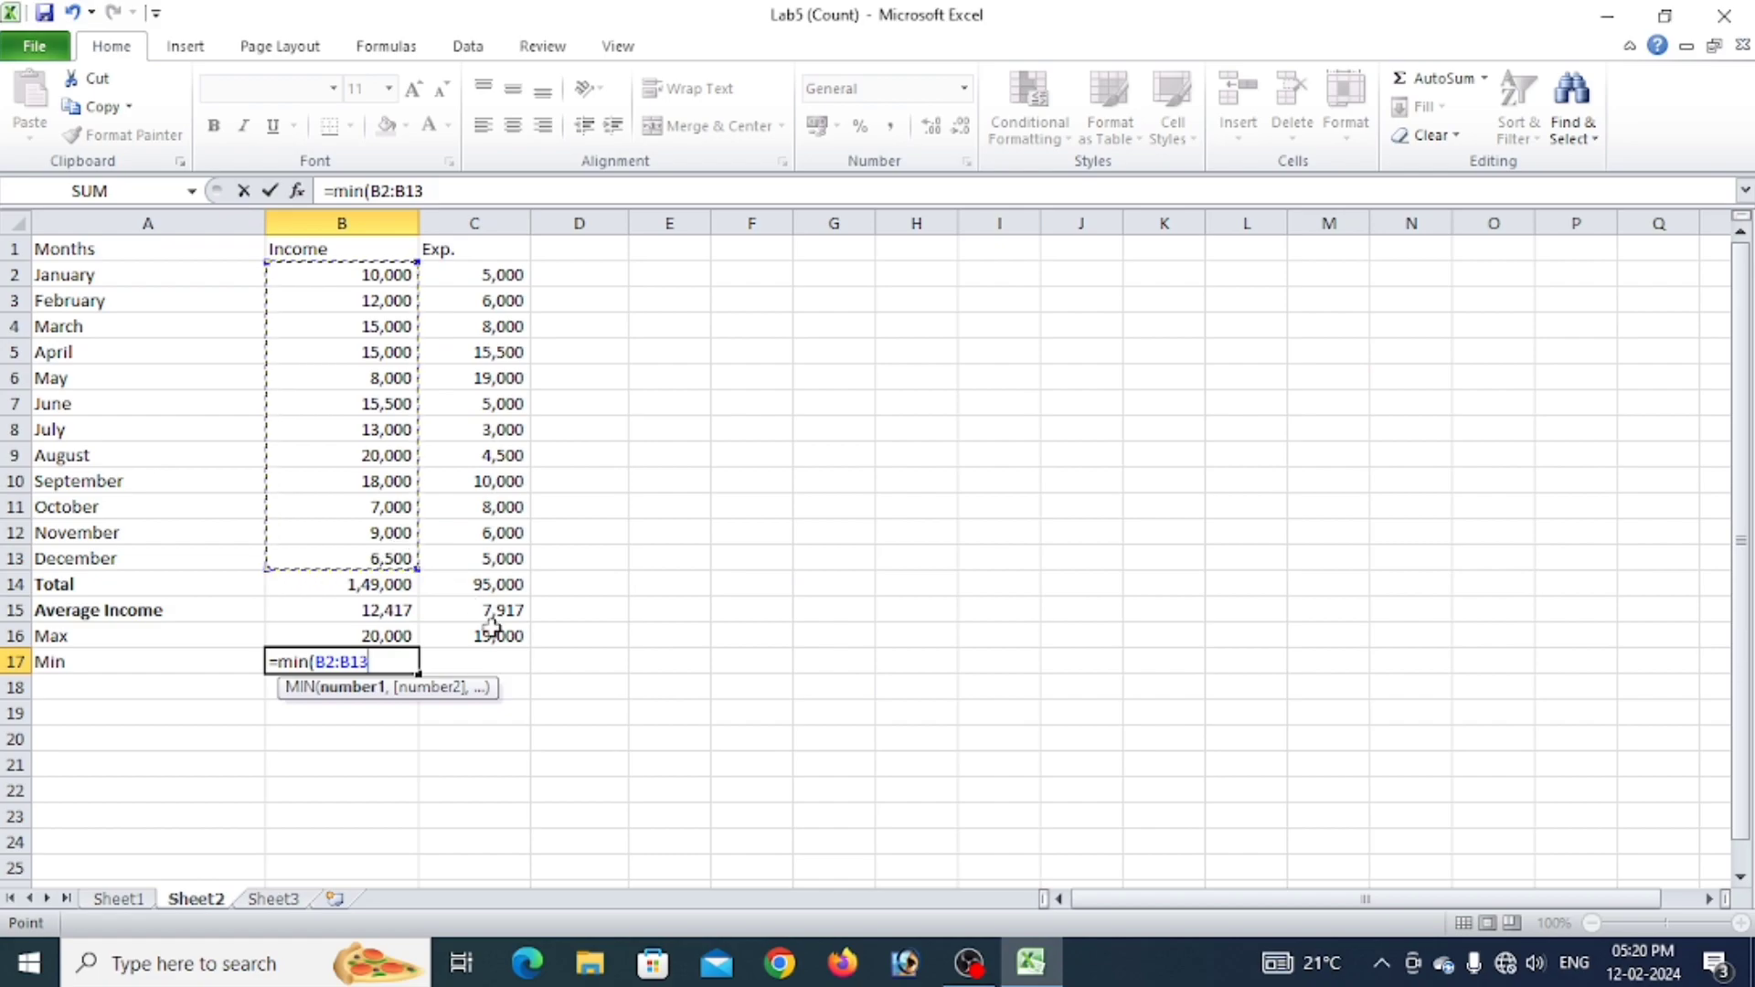
{"action": "type", "text": ")"}
{"action": "key", "text": "Return"}
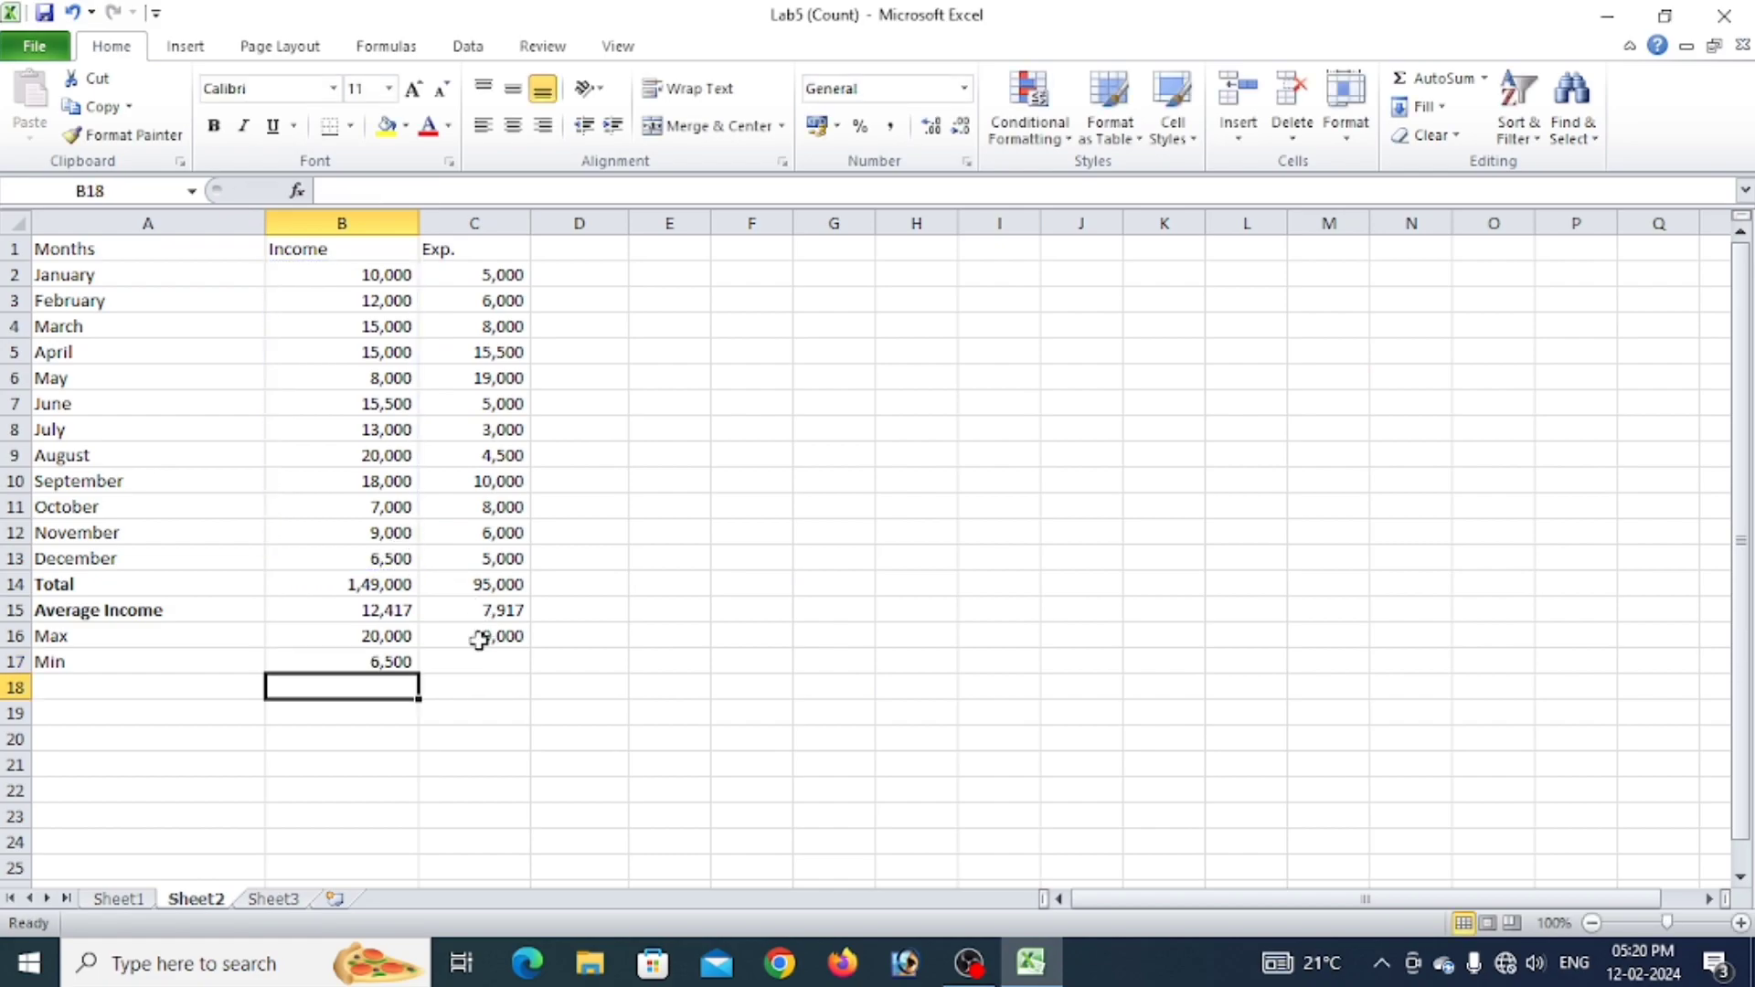
Calculate the minimum monthly expense in C17 with a MIN formula over C2:C13.
{"action": "left_click", "coordinate": [492, 661]}
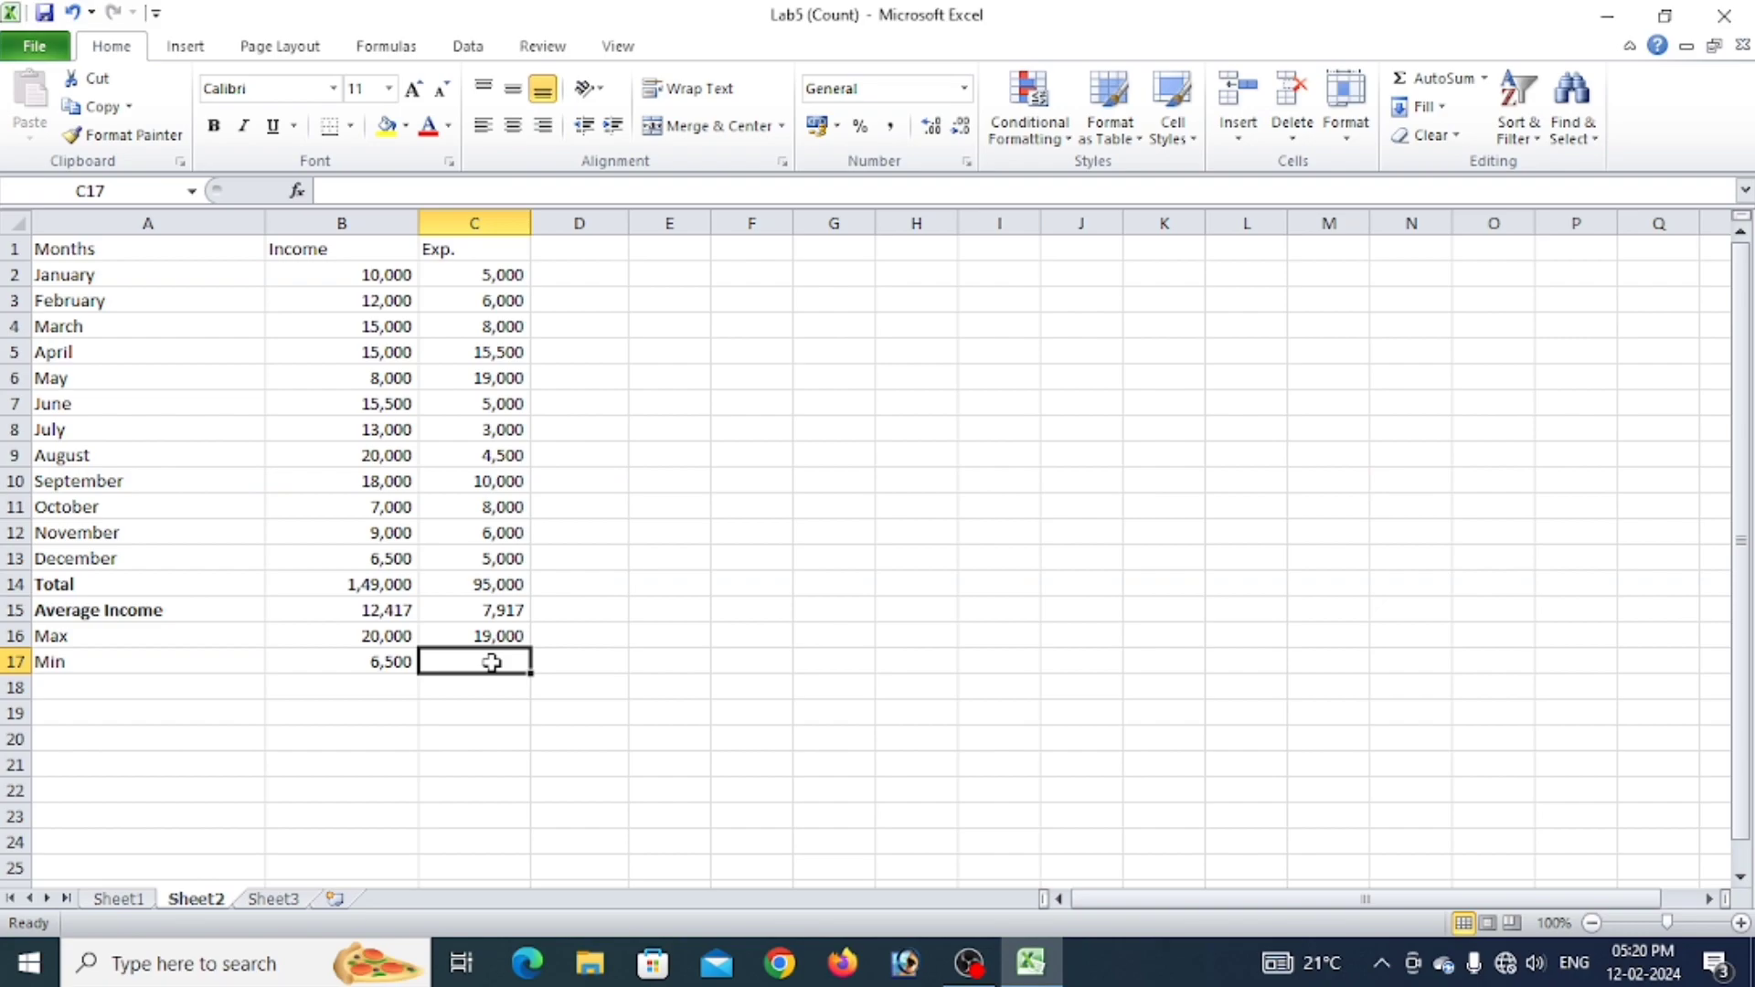
{"action": "type", "text": "="}
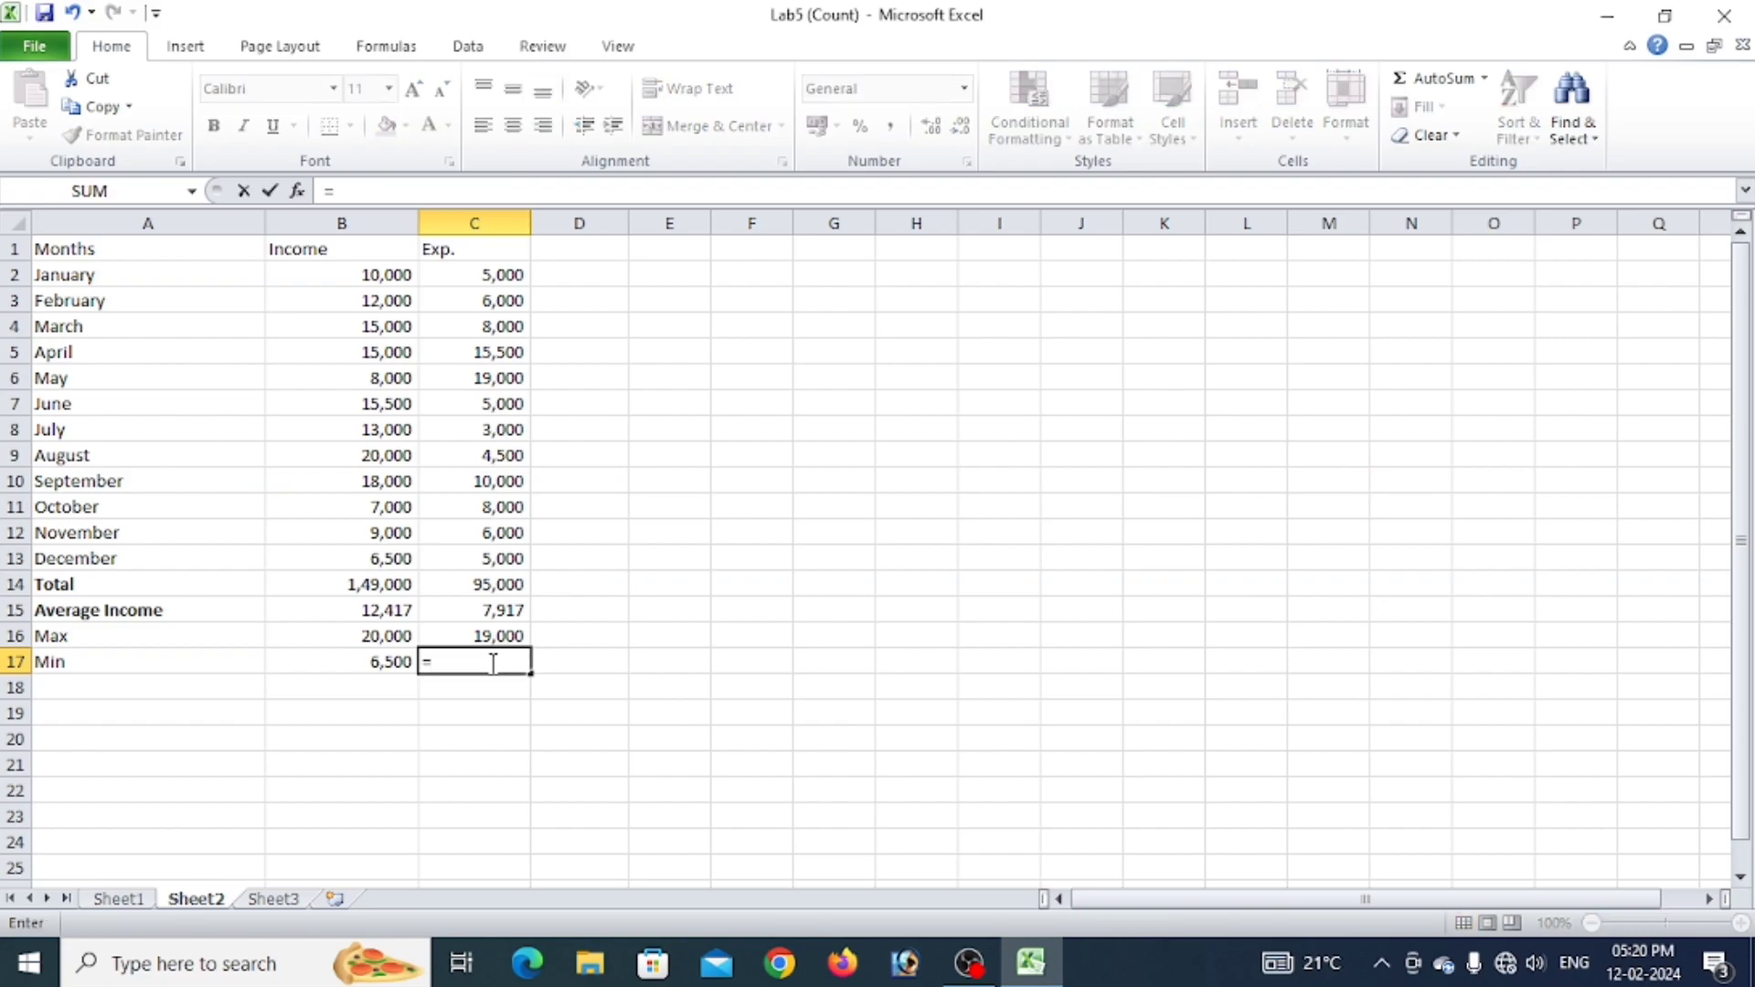
{"action": "type", "text": "min"}
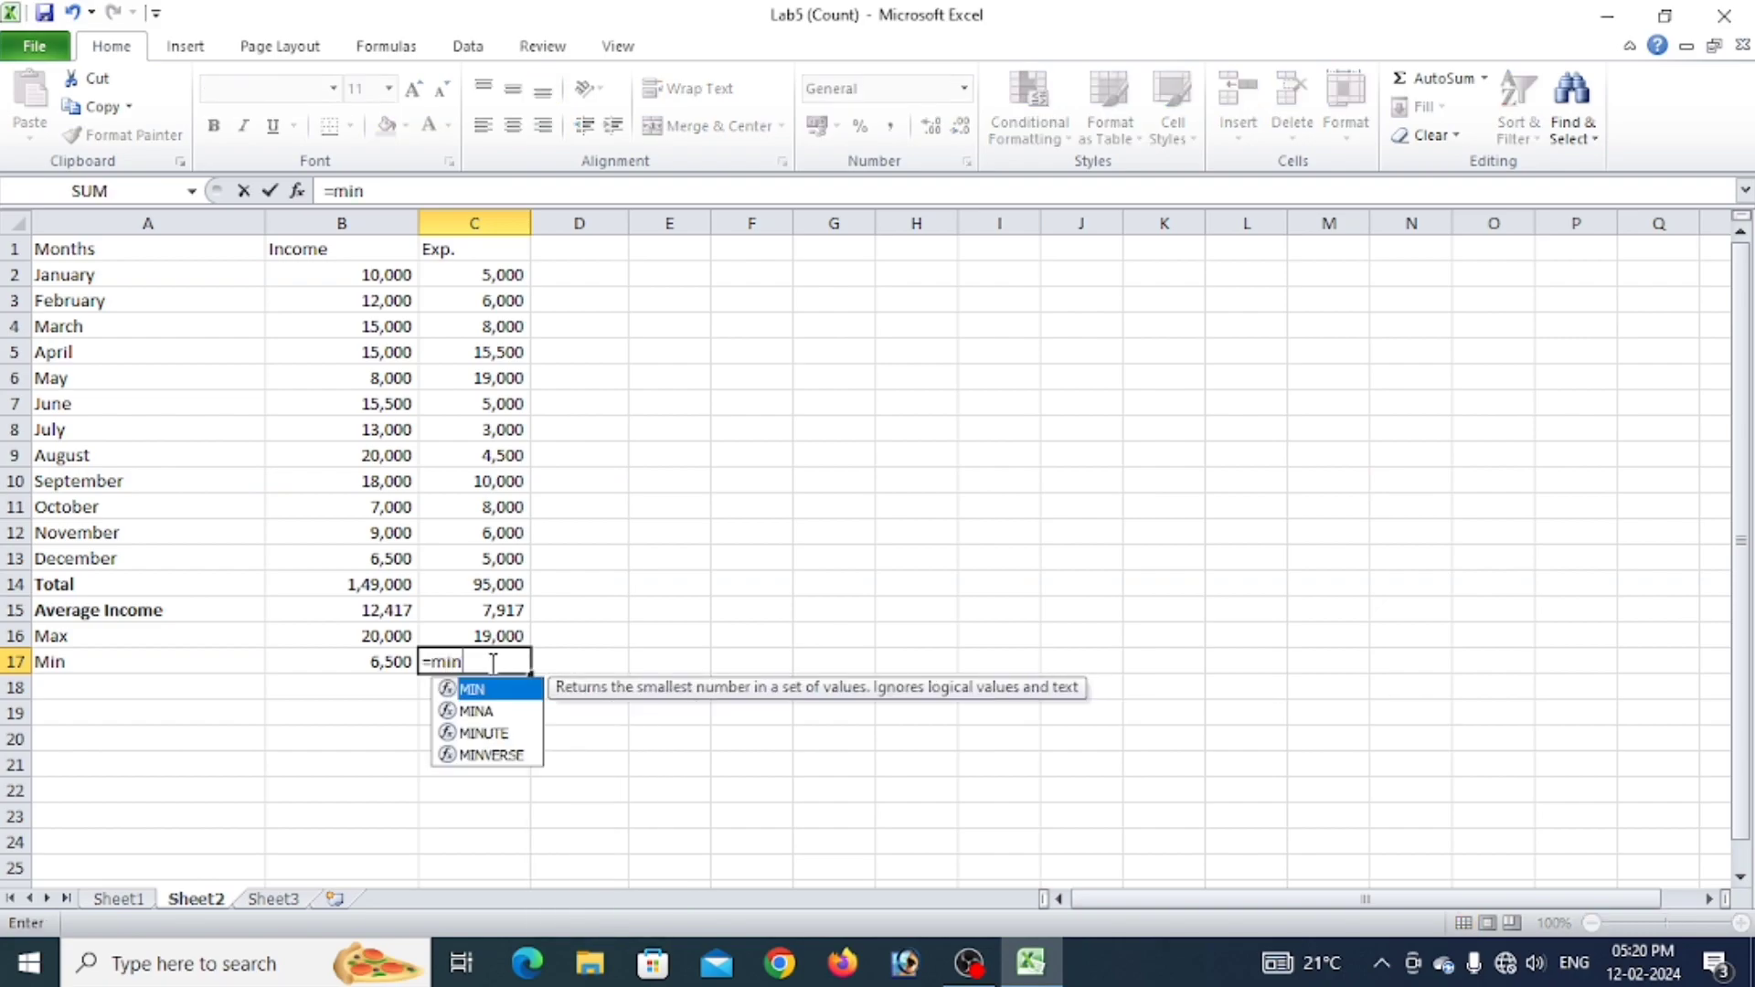
{"action": "type", "text": "("}
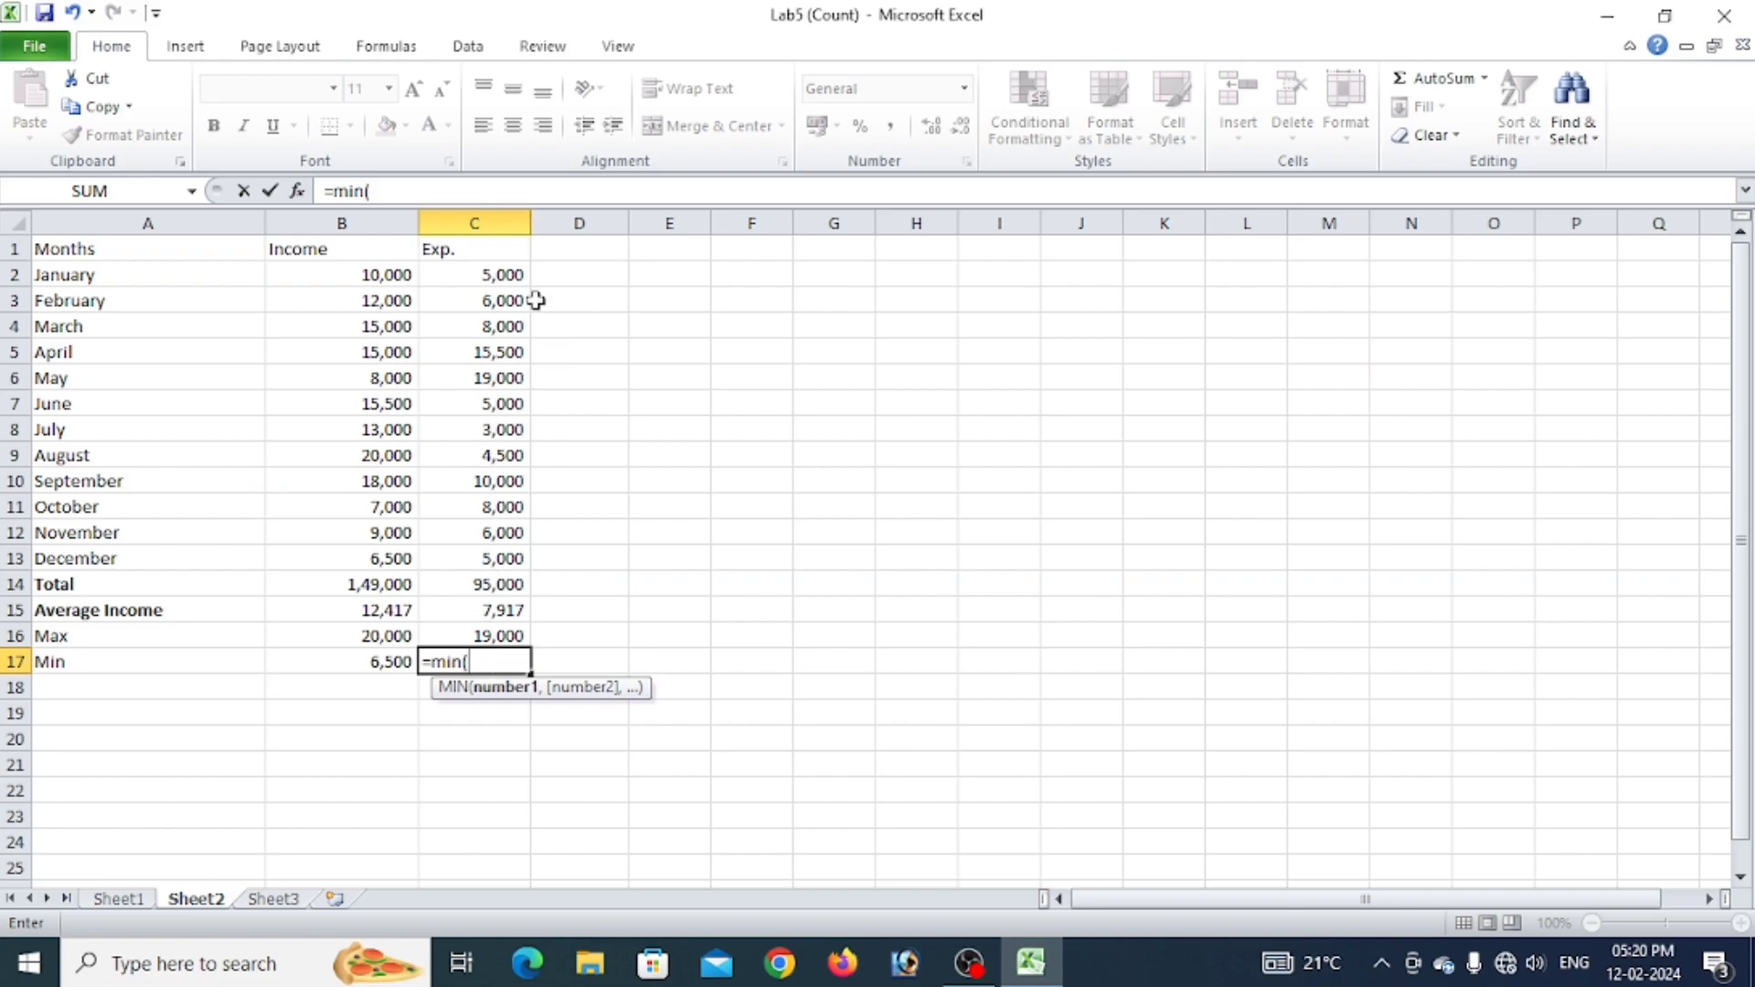
{"action": "left_click_drag", "start_coordinate": [507, 274], "coordinate": [488, 545]}
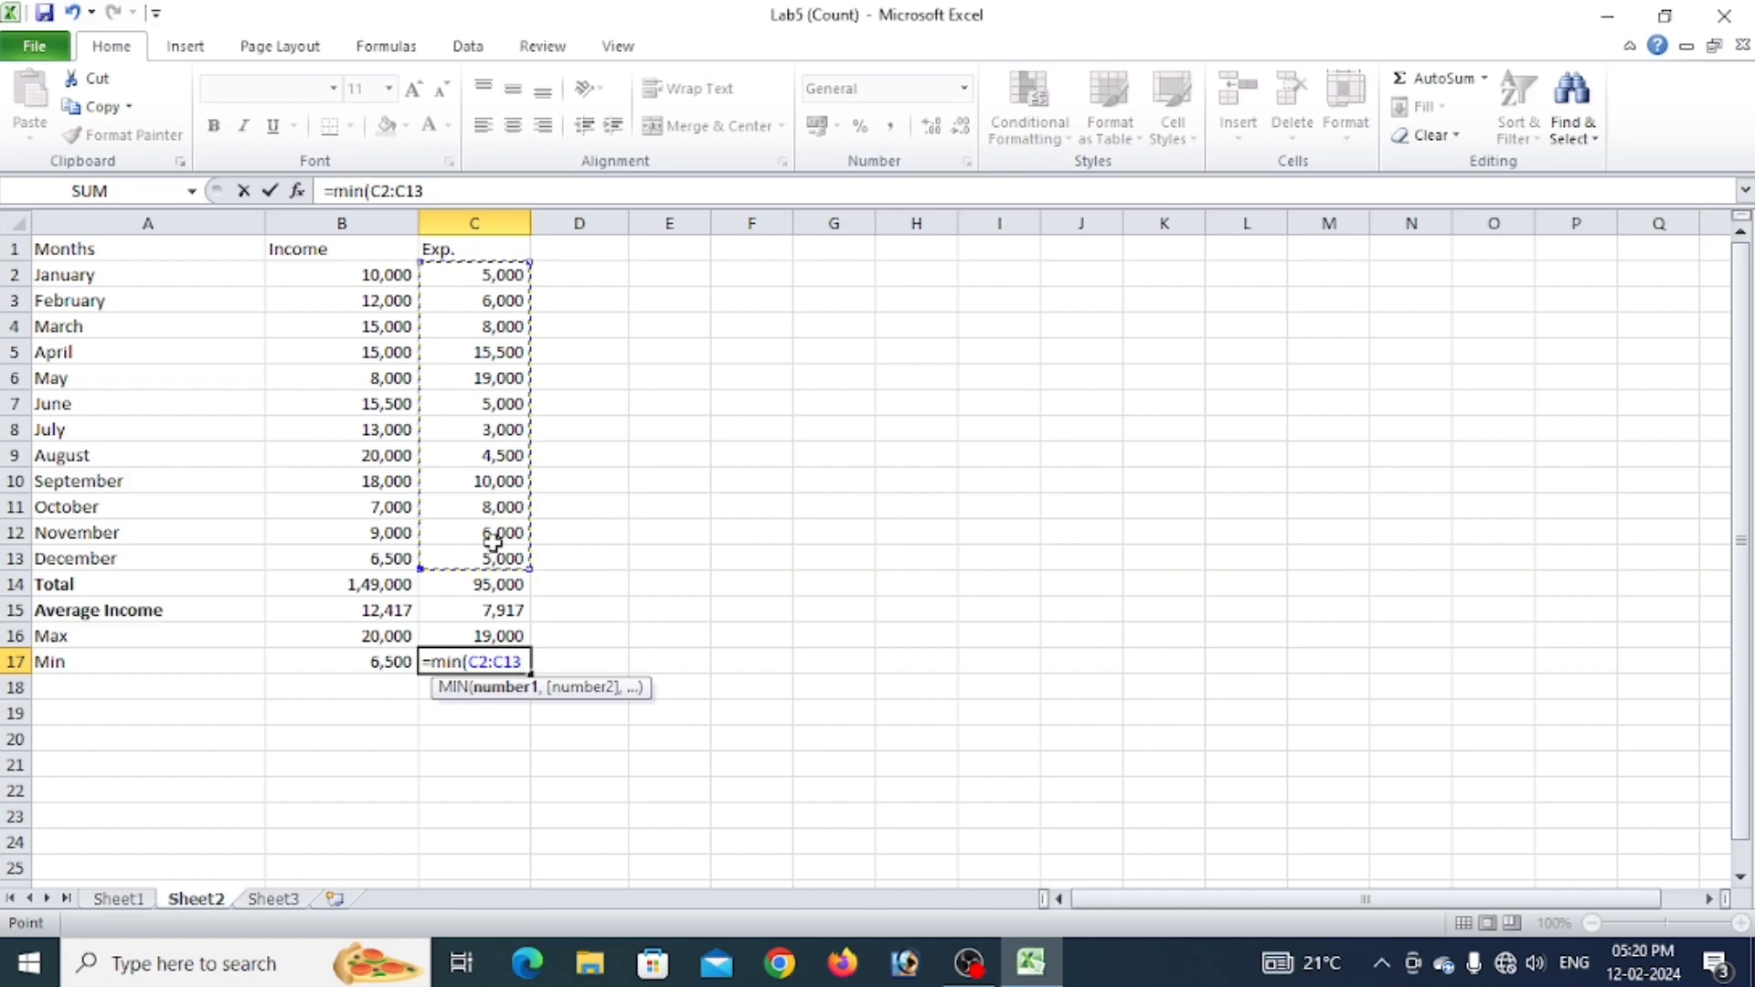
{"action": "type", "text": ")"}
{"action": "key", "text": "Return"}
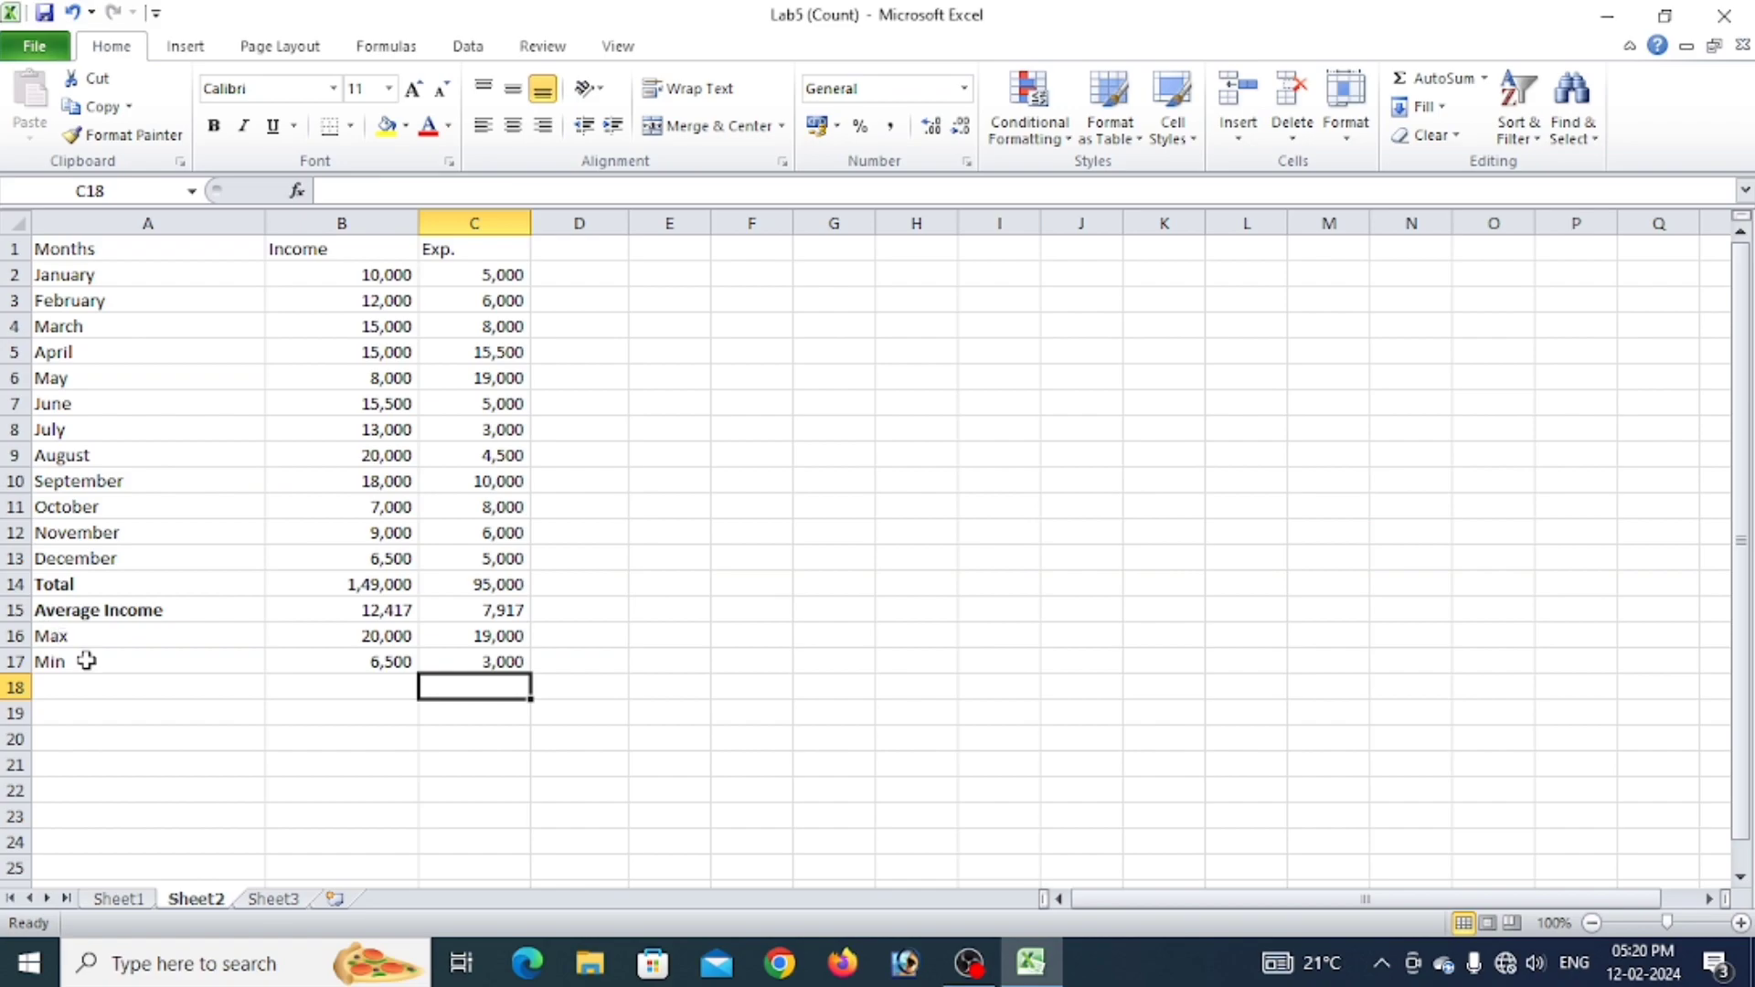
Check the next summary label on Sheet1 and enter Total no of Cell in A18 of Sheet2.
{"action": "left_click", "coordinate": [130, 692]}
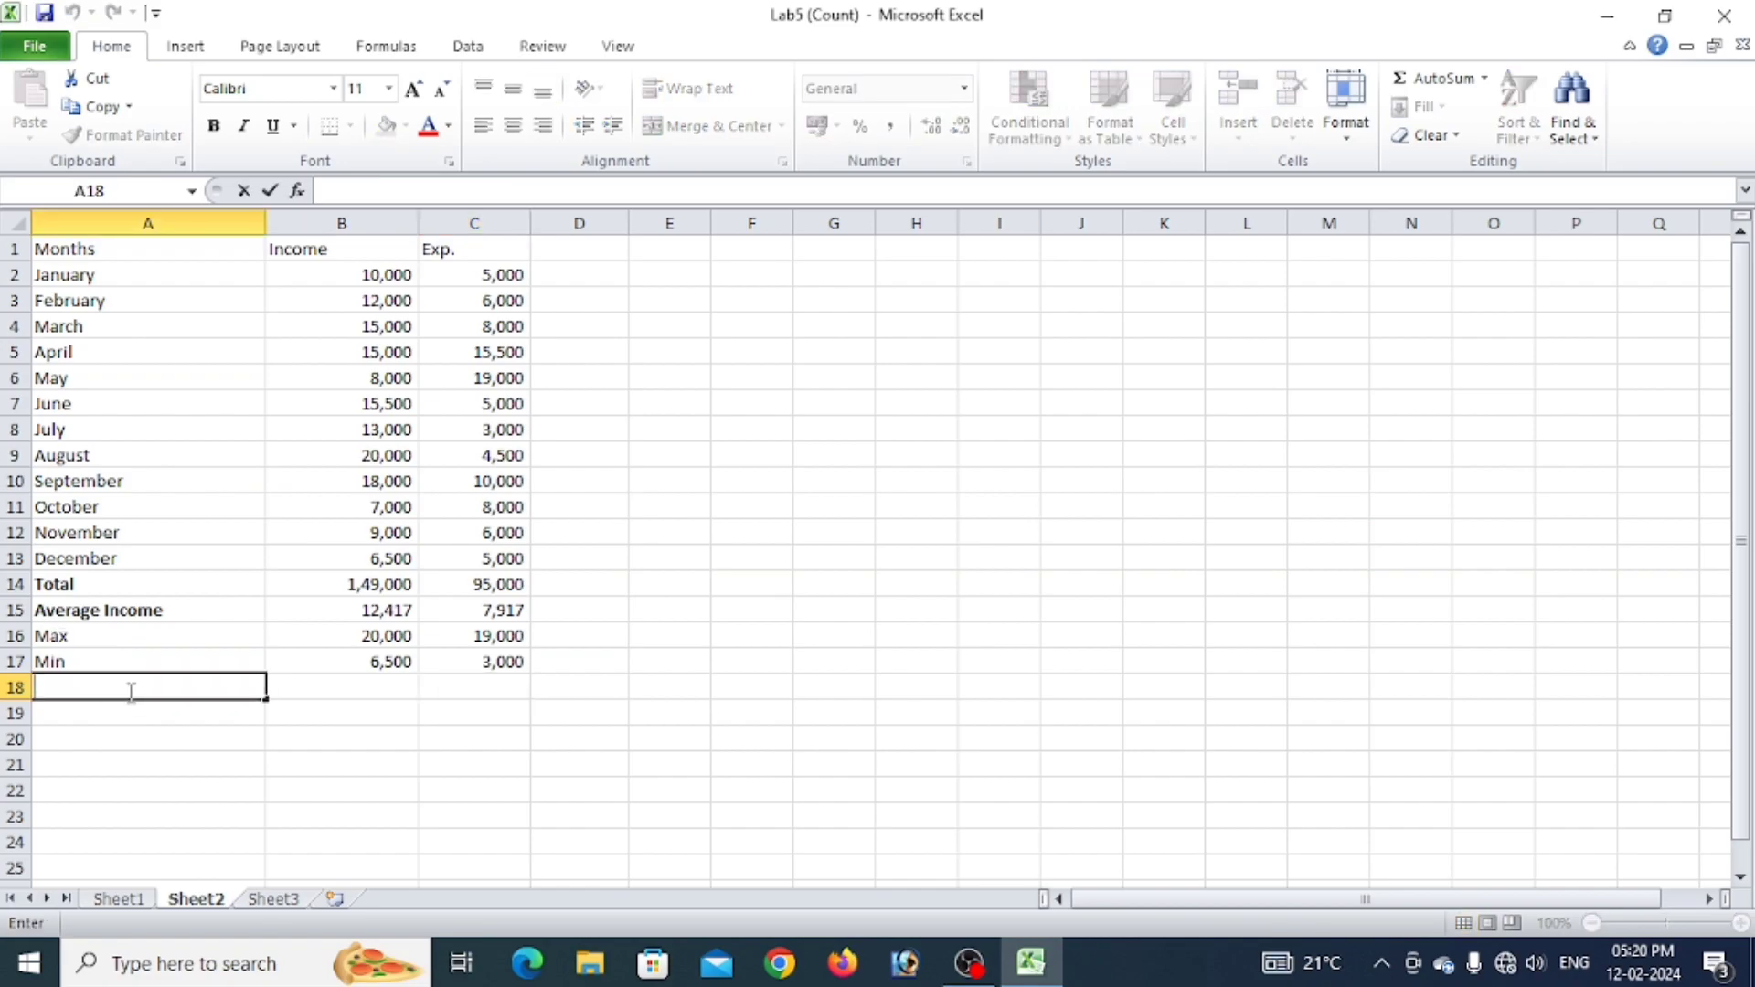
{"action": "left_click", "coordinate": [117, 899]}
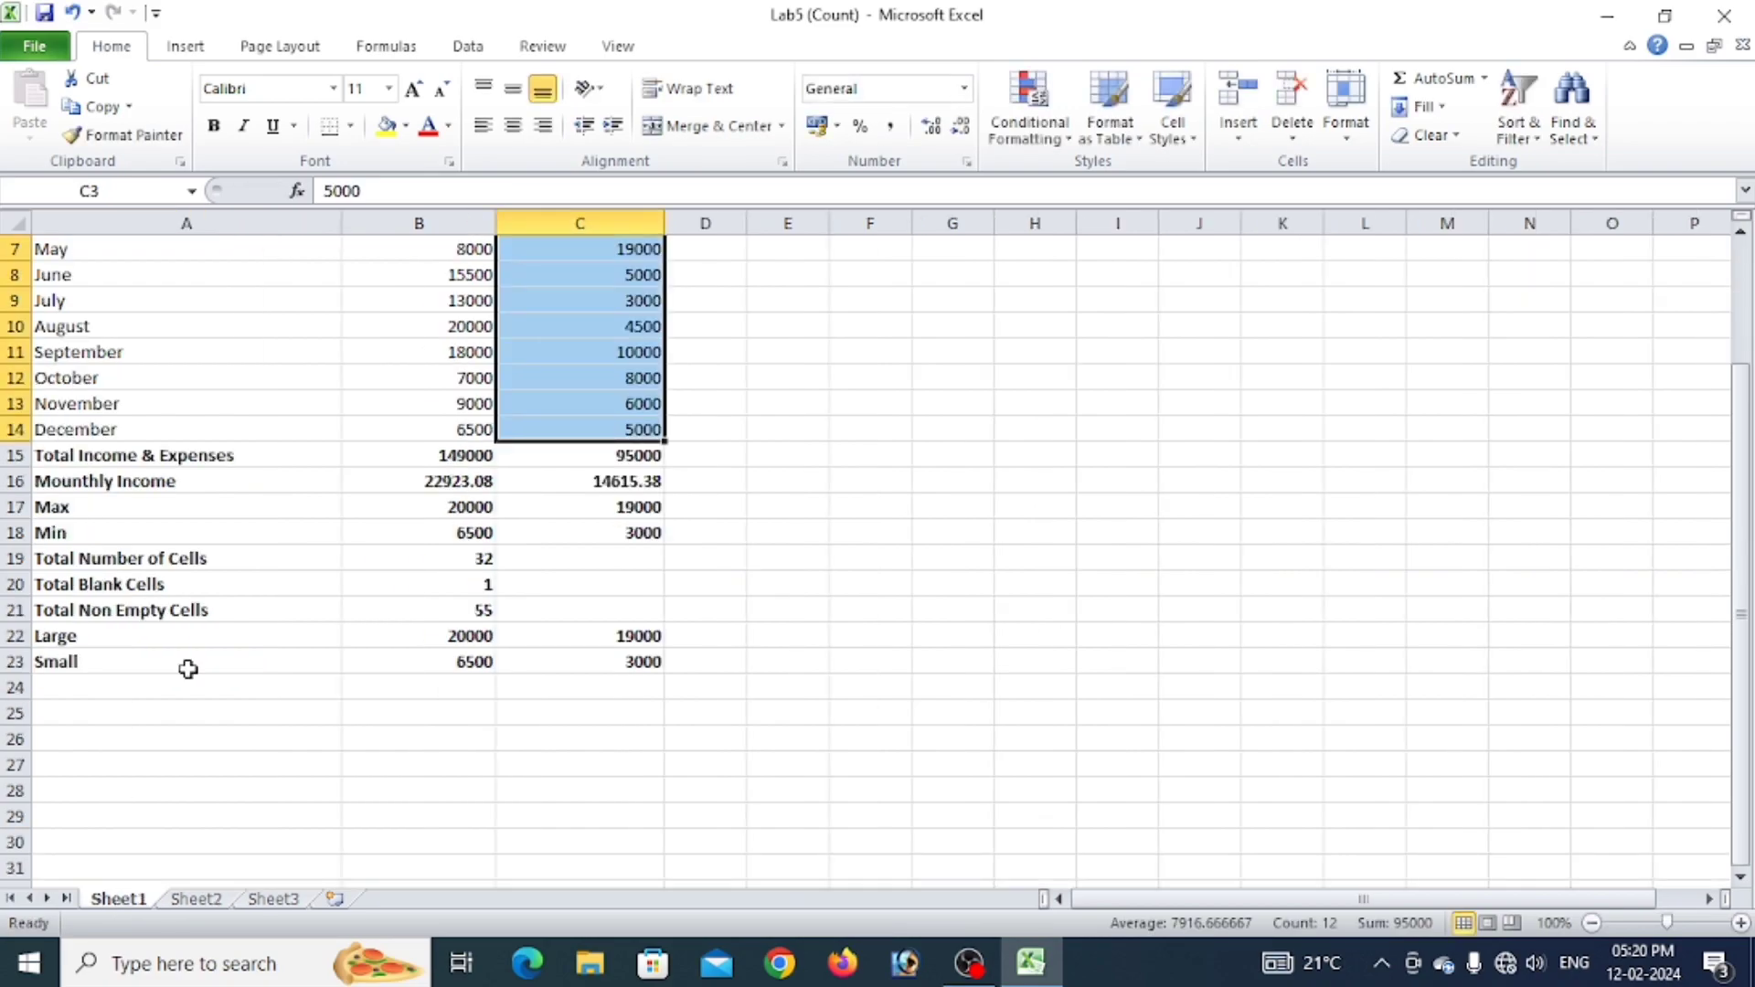
{"action": "left_click", "coordinate": [193, 899]}
{"action": "double_click", "coordinate": [114, 687]}
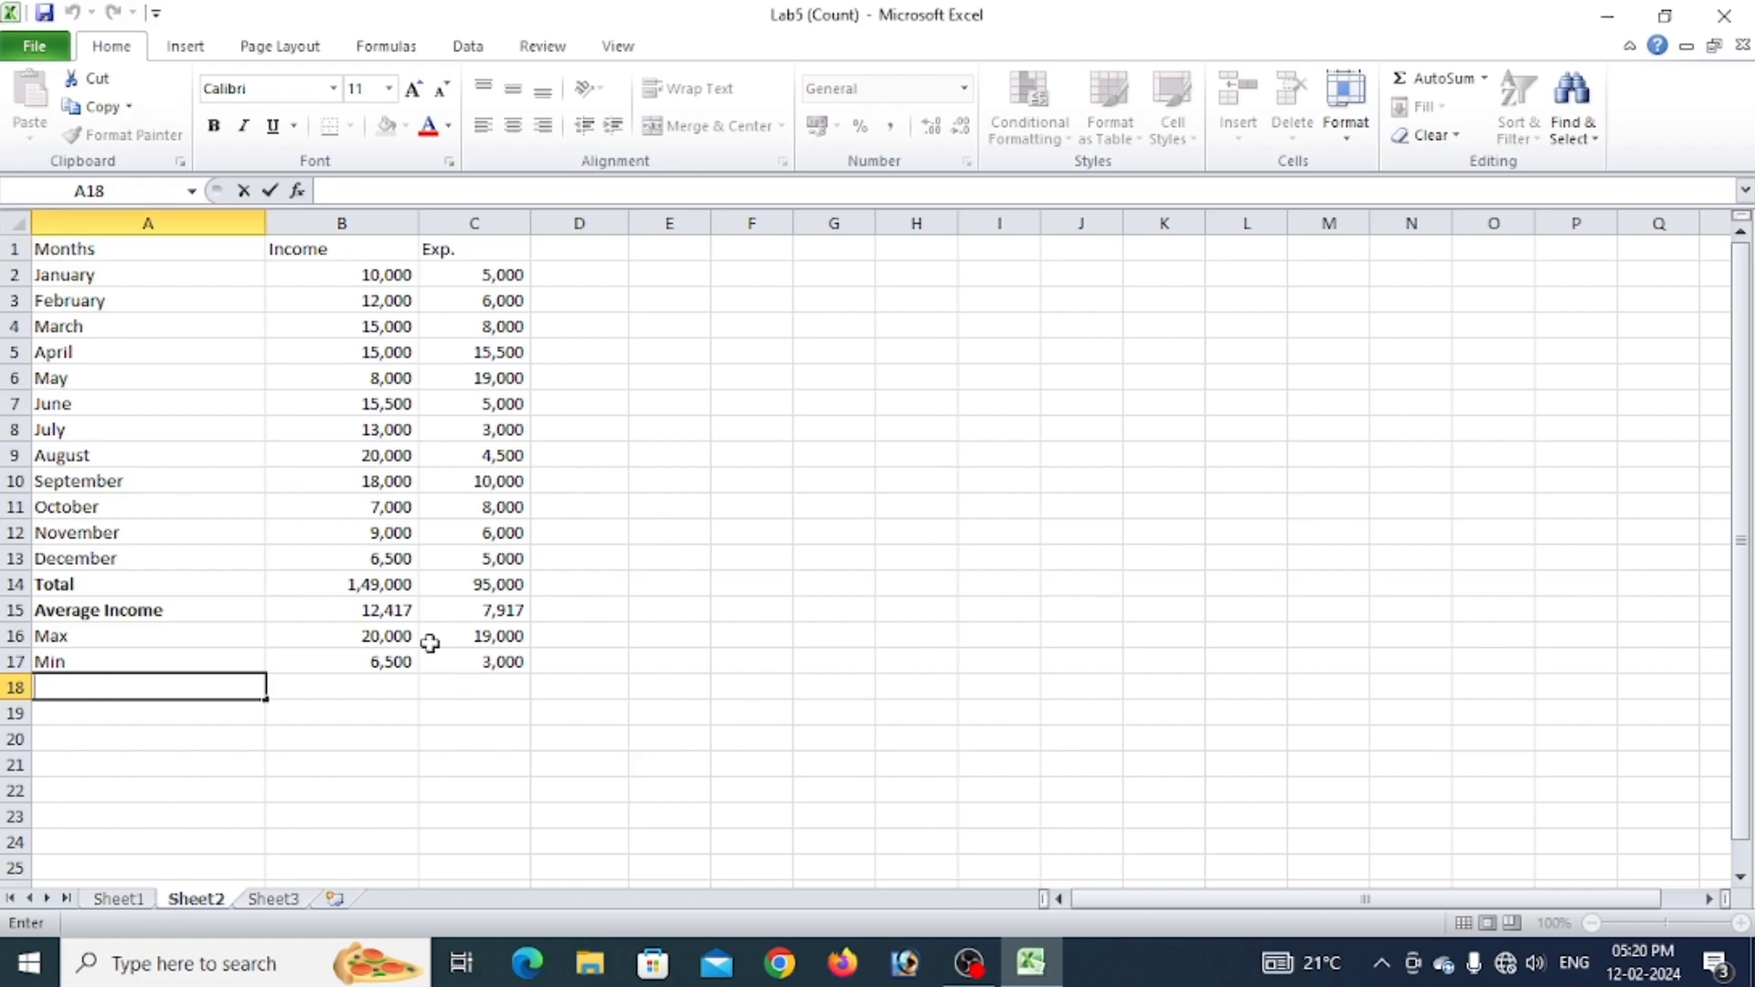
{"action": "left_click", "coordinate": [104, 755]}
{"action": "left_click", "coordinate": [107, 691]}
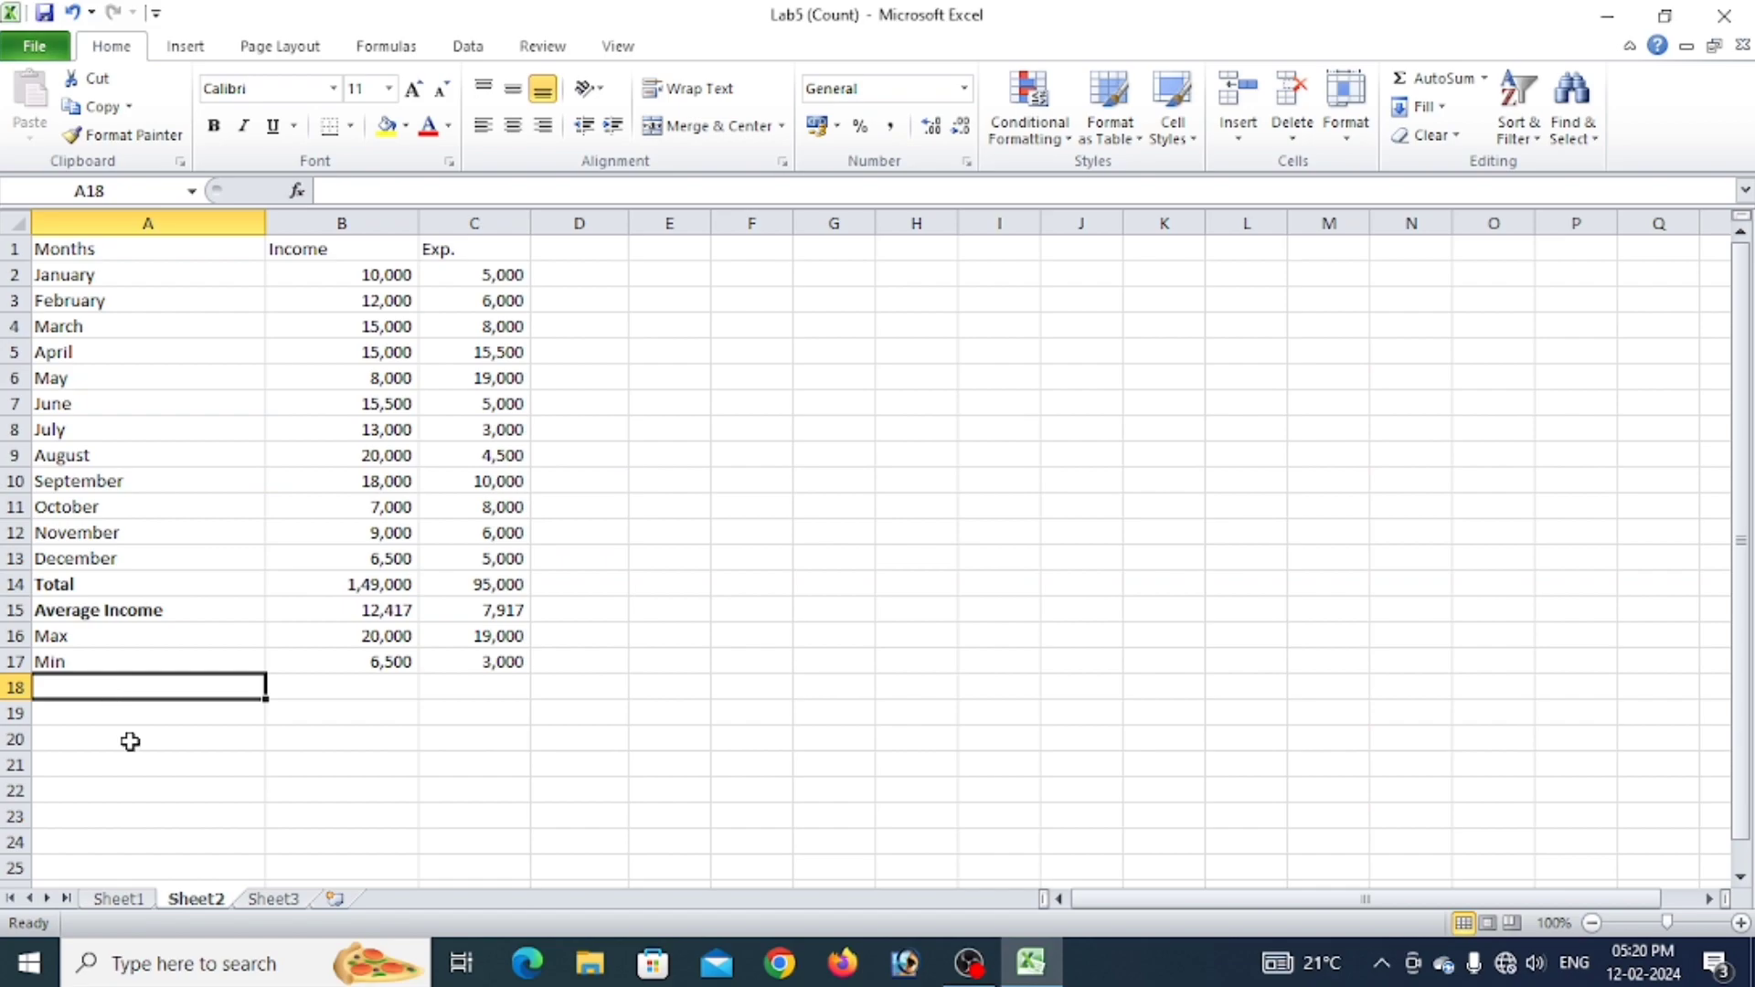
{"action": "type", "text": "Total "}
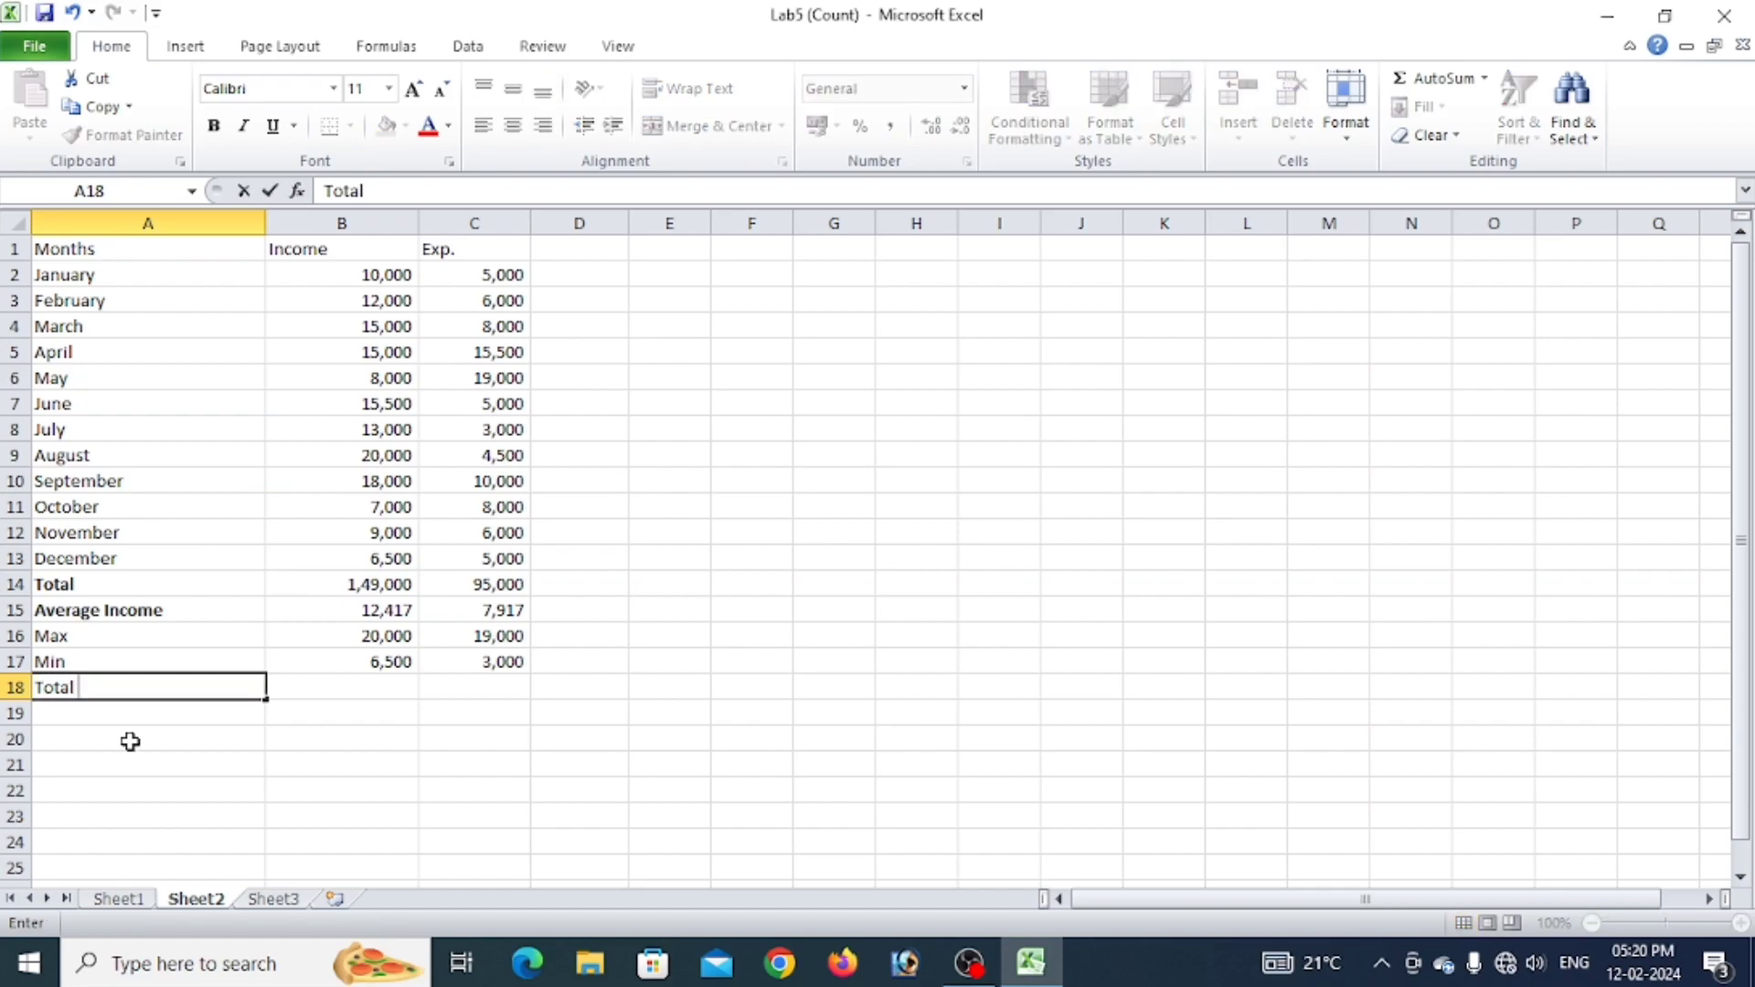
{"action": "type", "text": "no of Cell"}
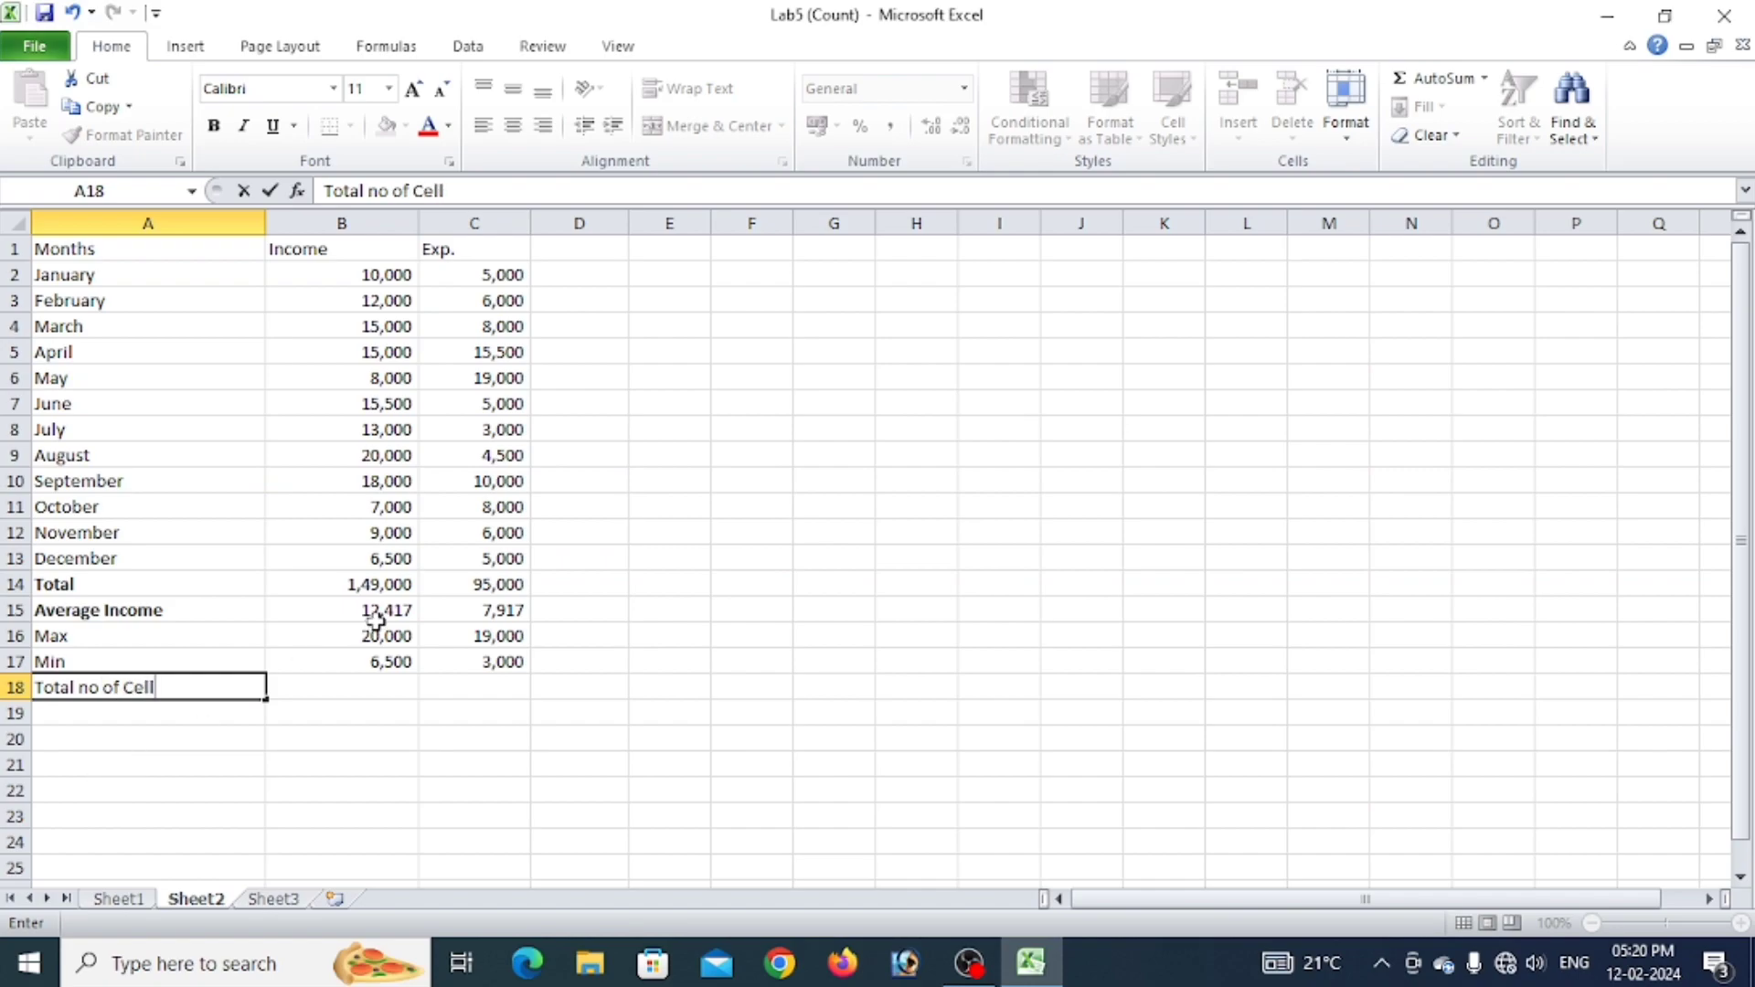
Count the numeric cells in B18 with a COUNT formula over A2:C17.
{"action": "left_click", "coordinate": [294, 684]}
{"action": "type", "text": "="}
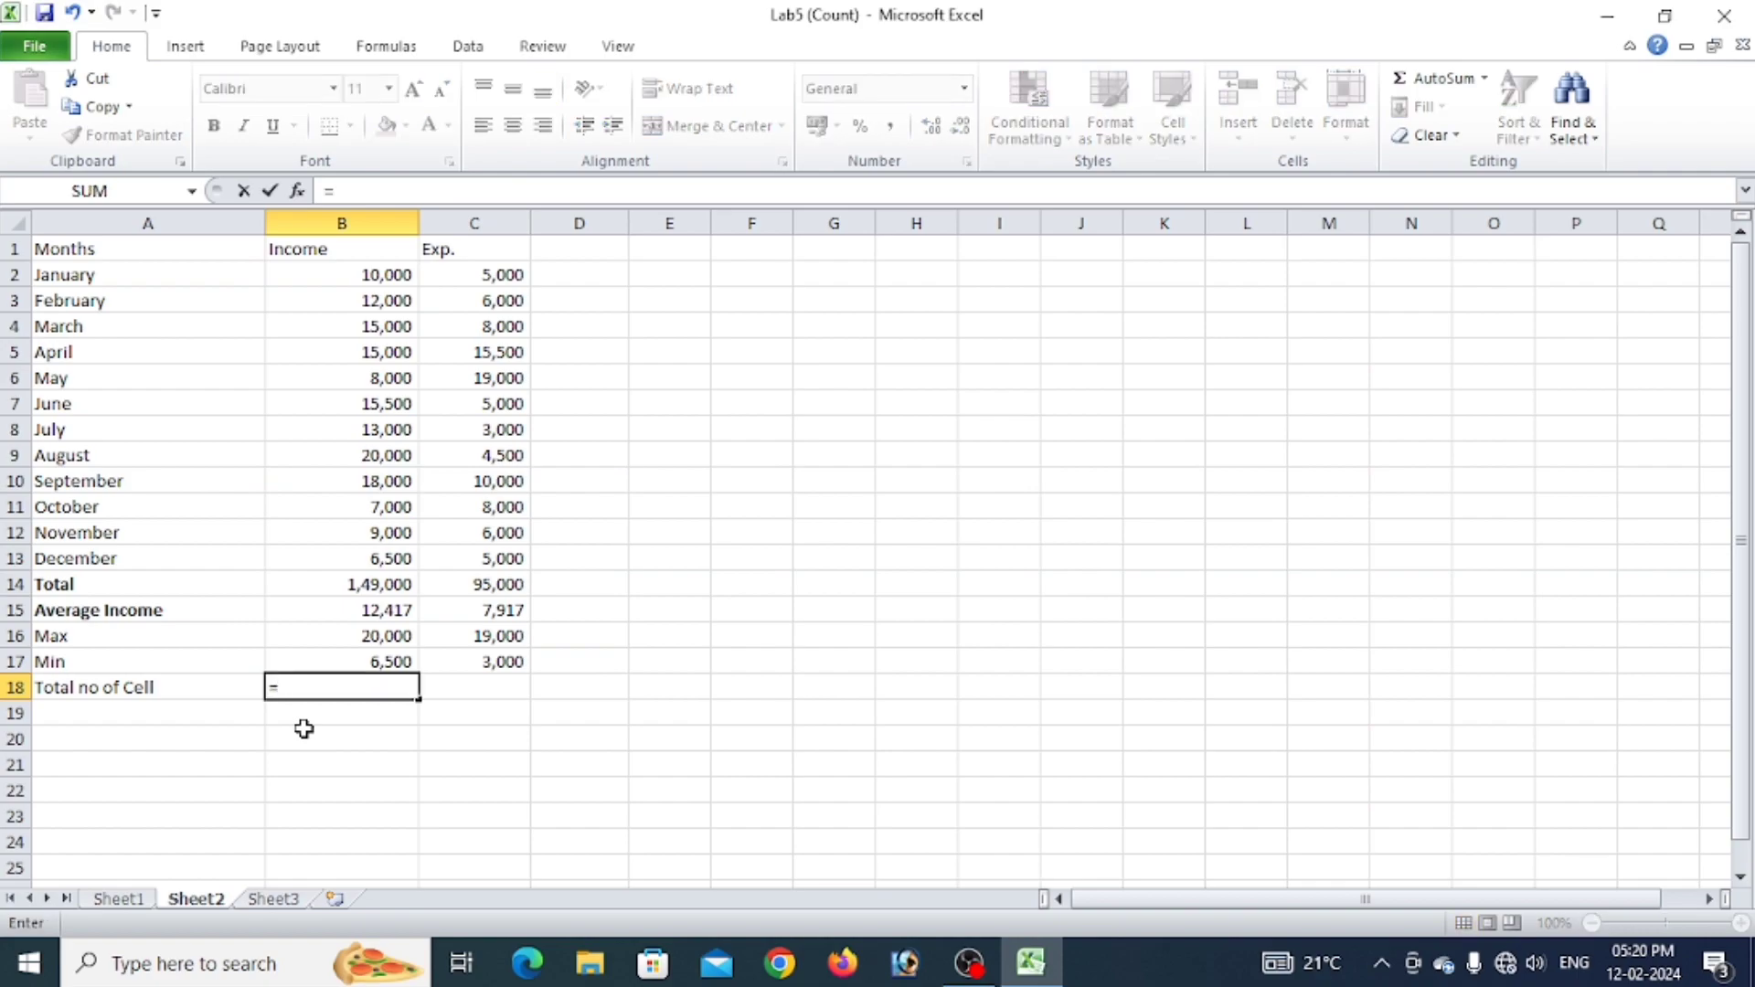
{"action": "type", "text": "count"}
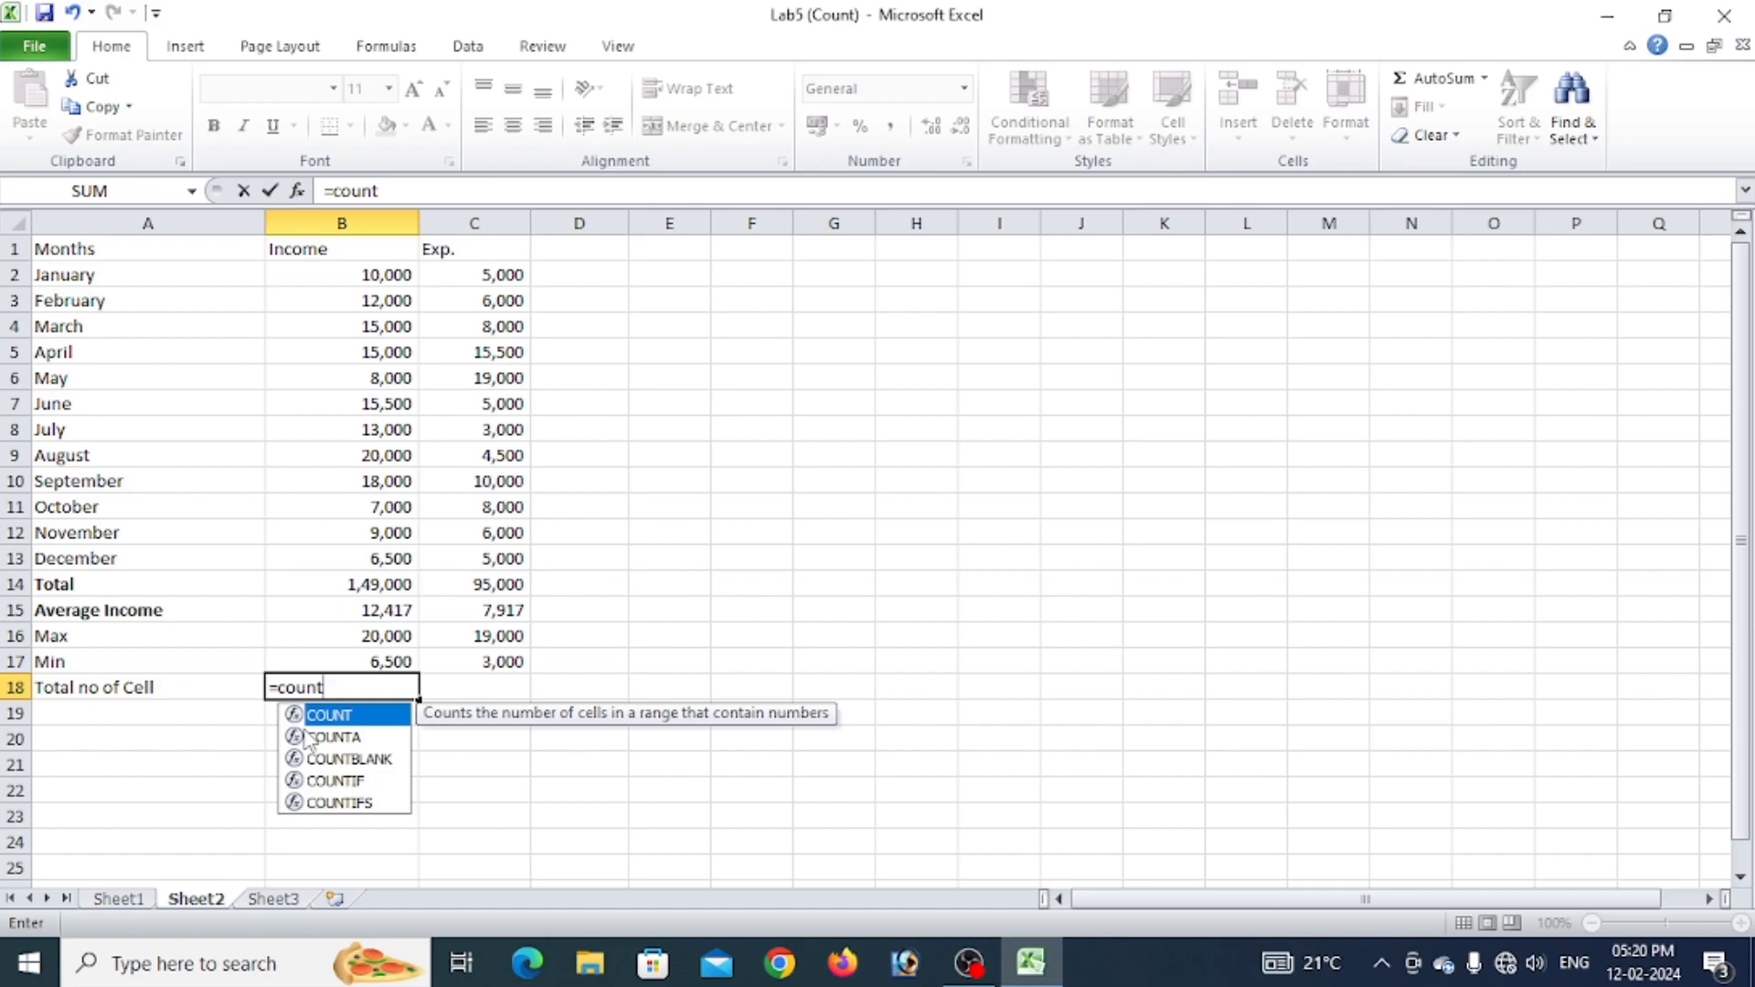
{"action": "type", "text": "("}
{"action": "left_click_drag", "start_coordinate": [64, 274], "coordinate": [466, 674]}
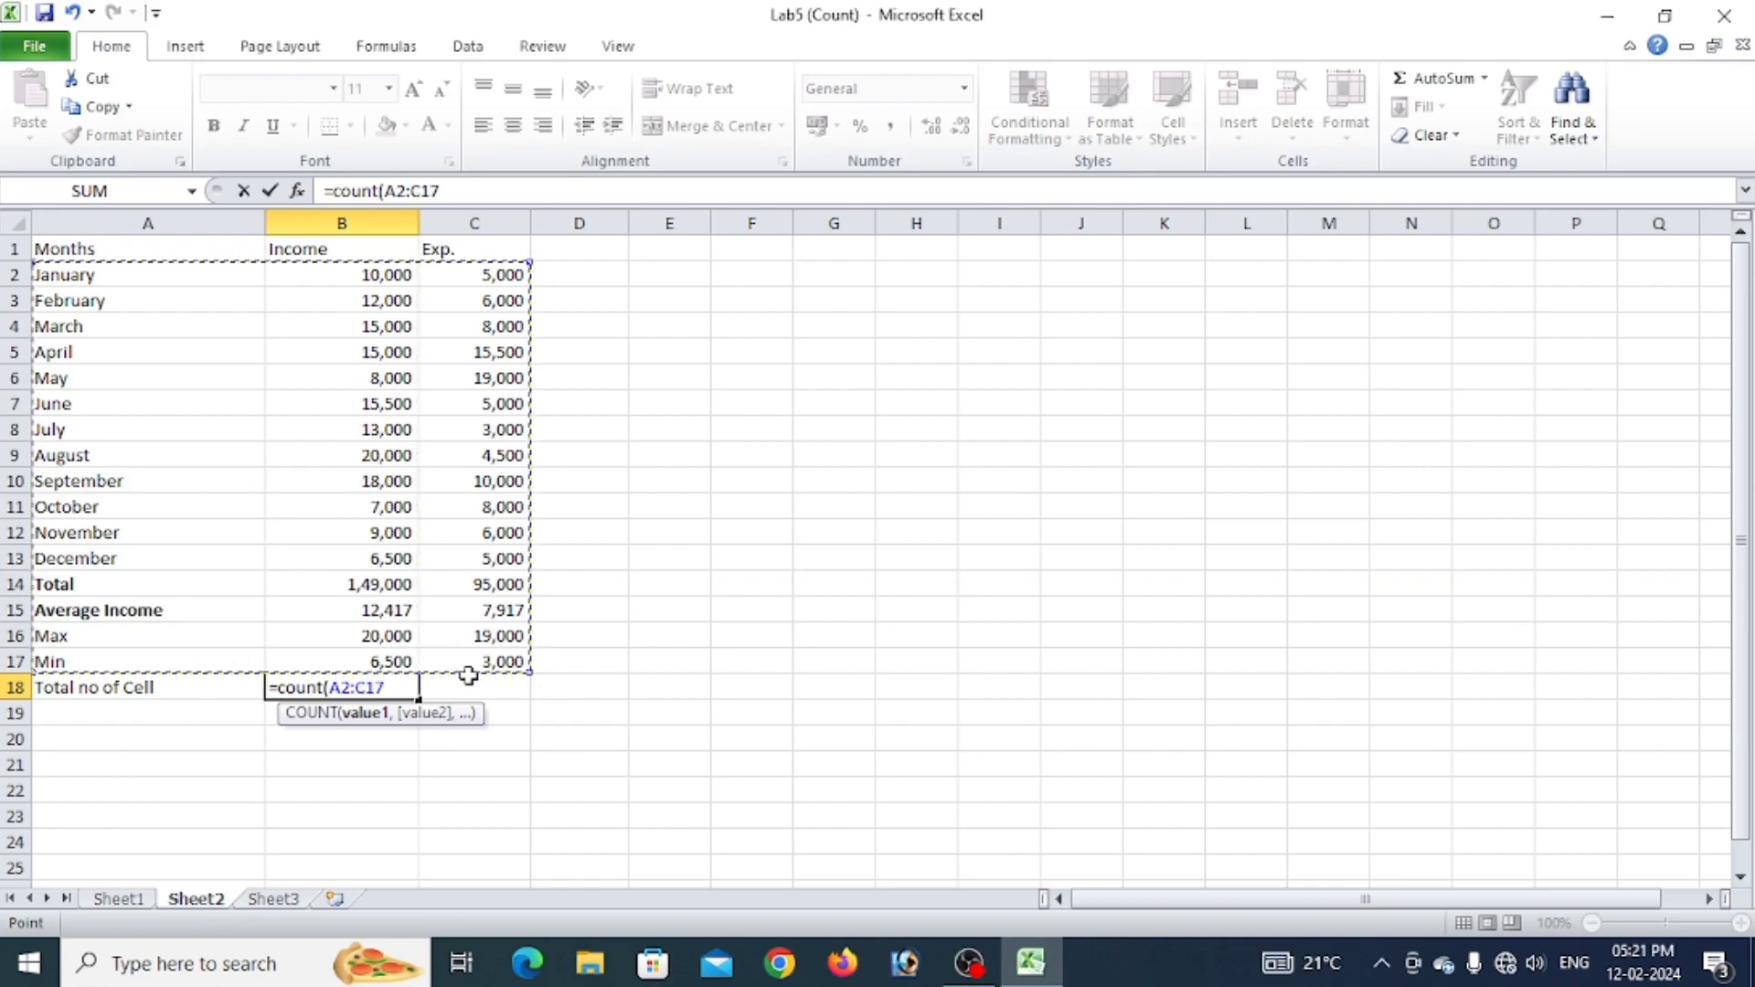
{"action": "type", "text": ")"}
{"action": "key", "text": "Return"}
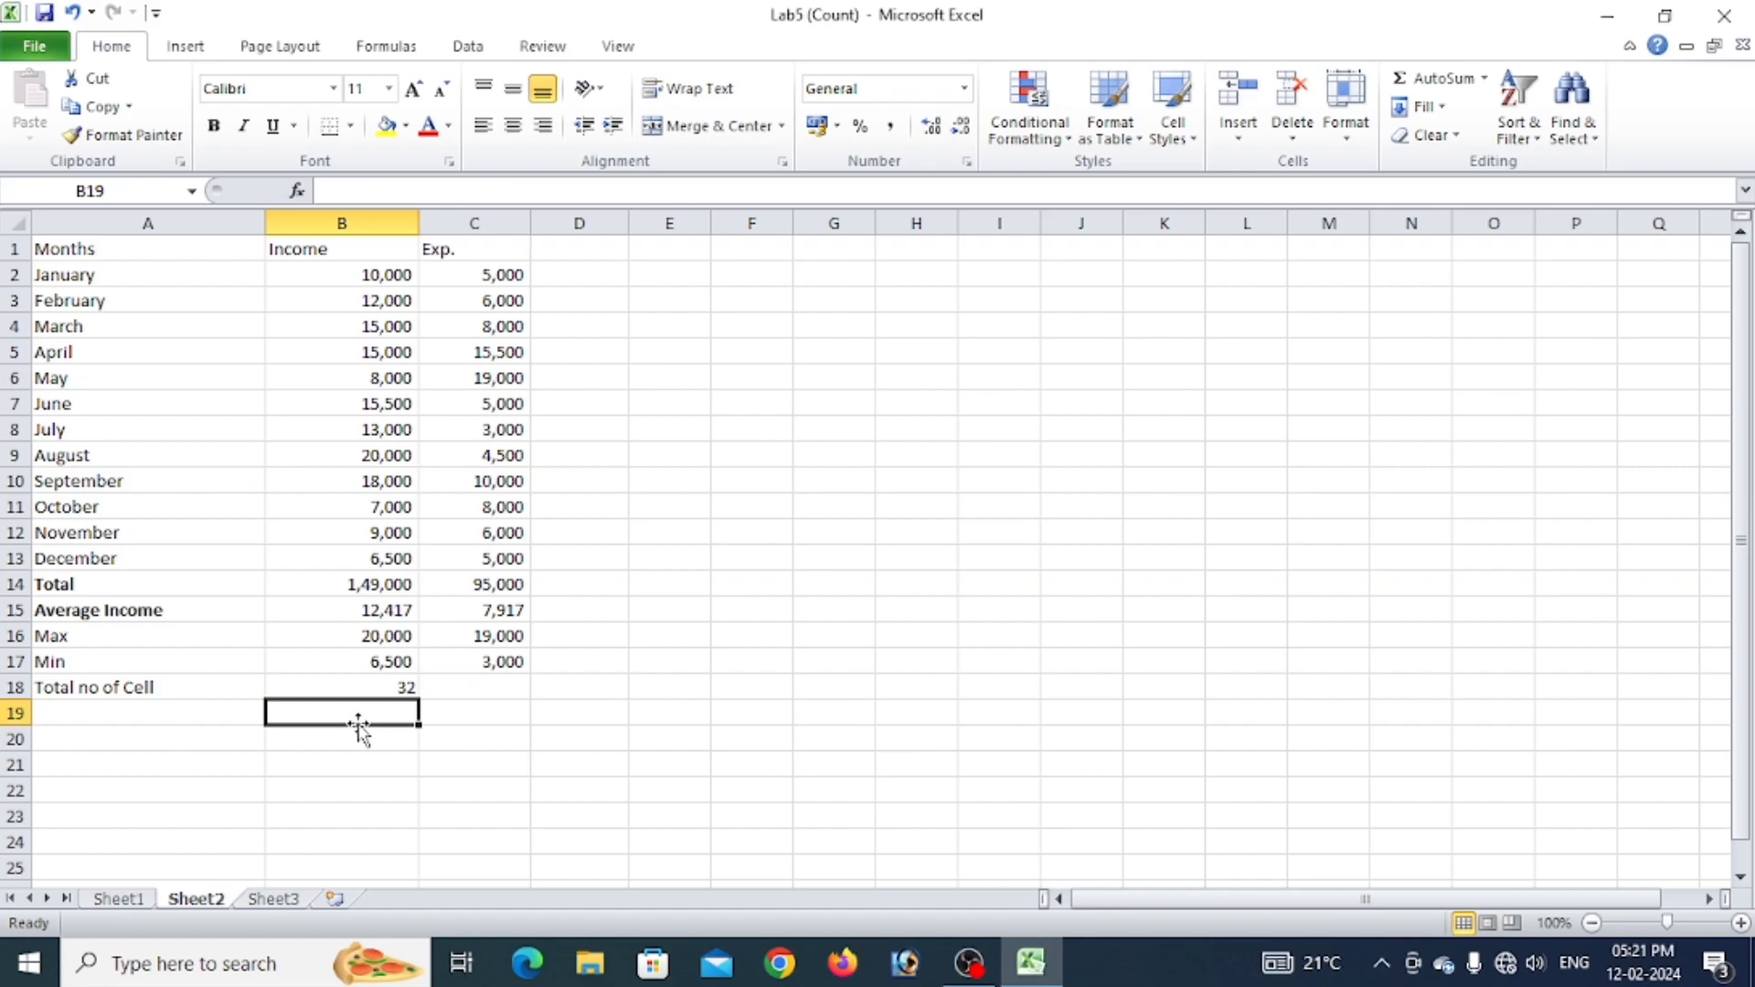
Test the COUNT formula by clearing the October and May income values in B11 and B6.
{"action": "left_click", "coordinate": [395, 510]}
{"action": "key", "text": "Delete"}
{"action": "left_click", "coordinate": [388, 384]}
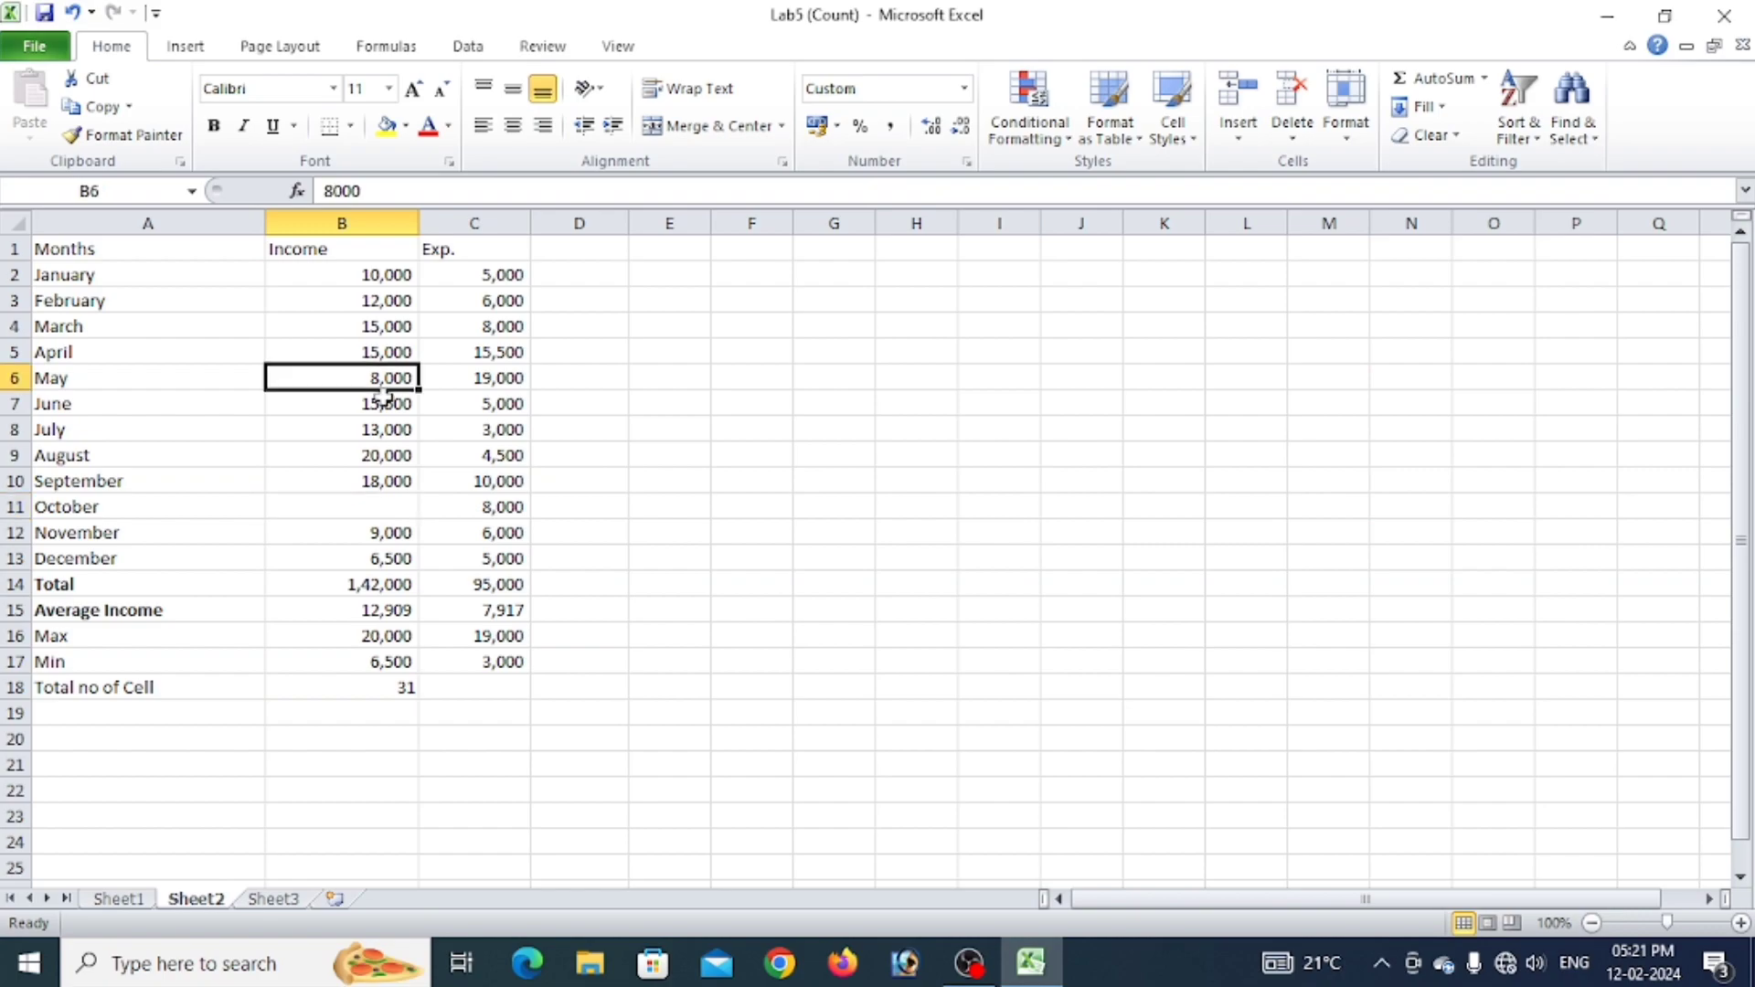
{"action": "key", "text": "Delete"}
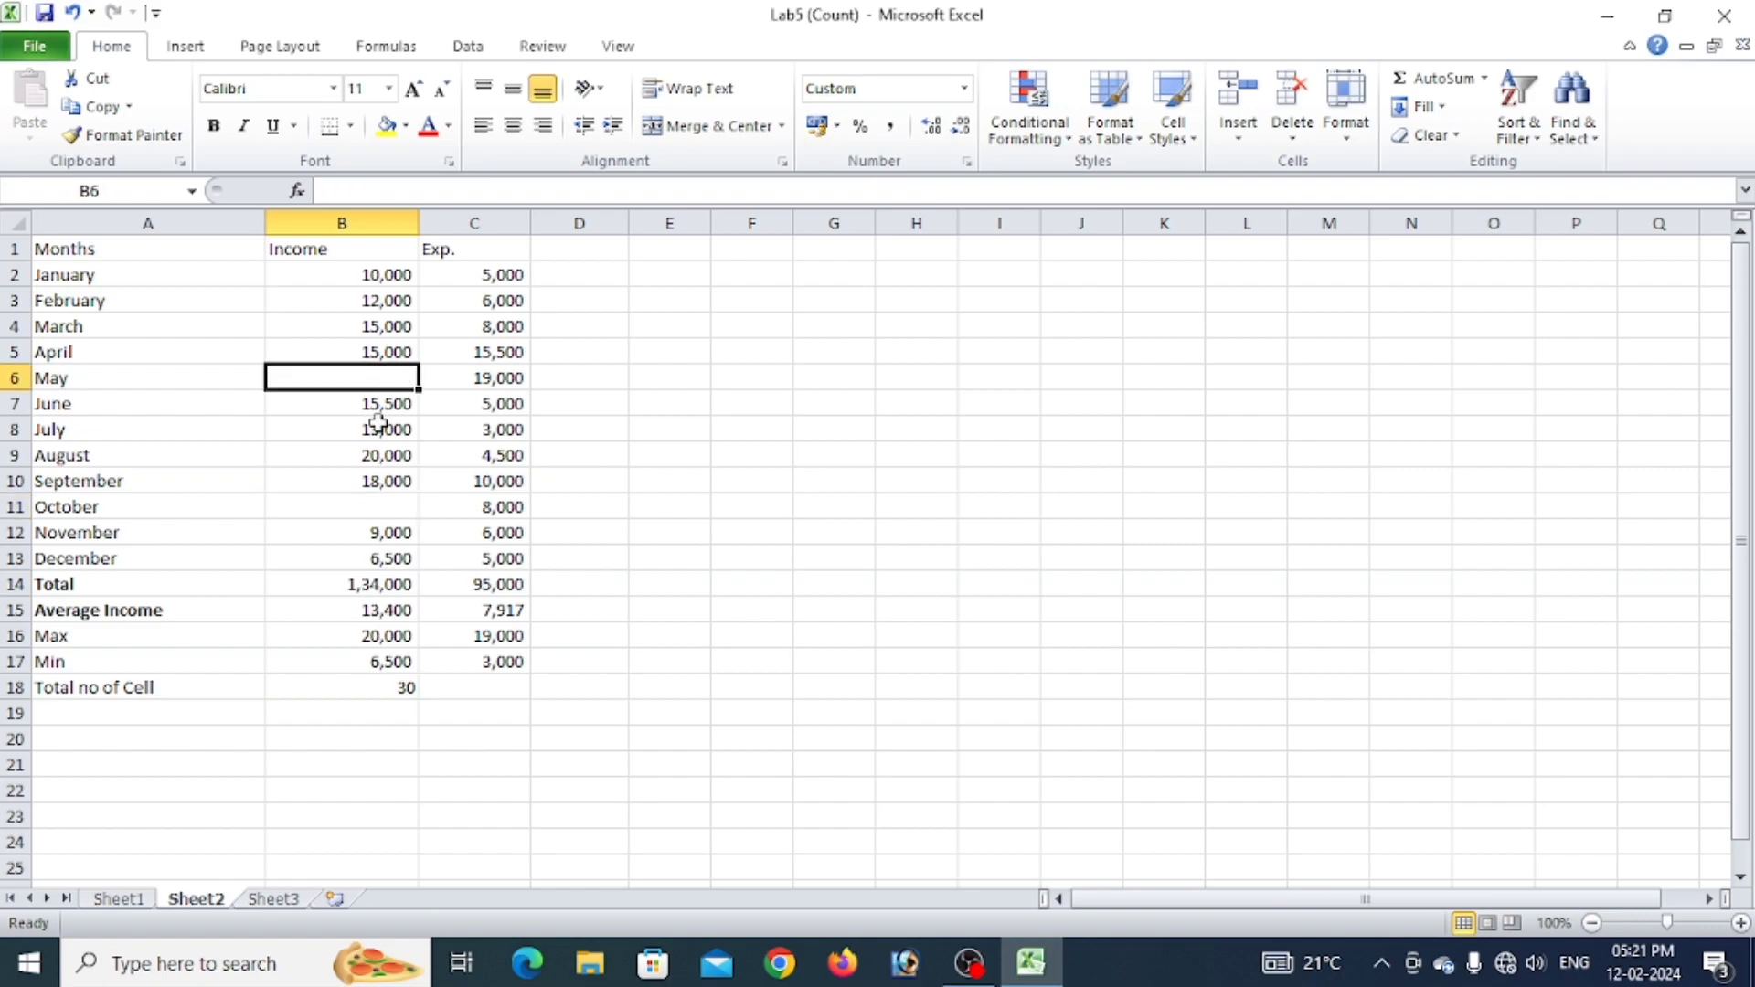
Colour the count in B18 red and clear July's expense and income values in C8 and B8.
{"action": "left_click", "coordinate": [355, 690]}
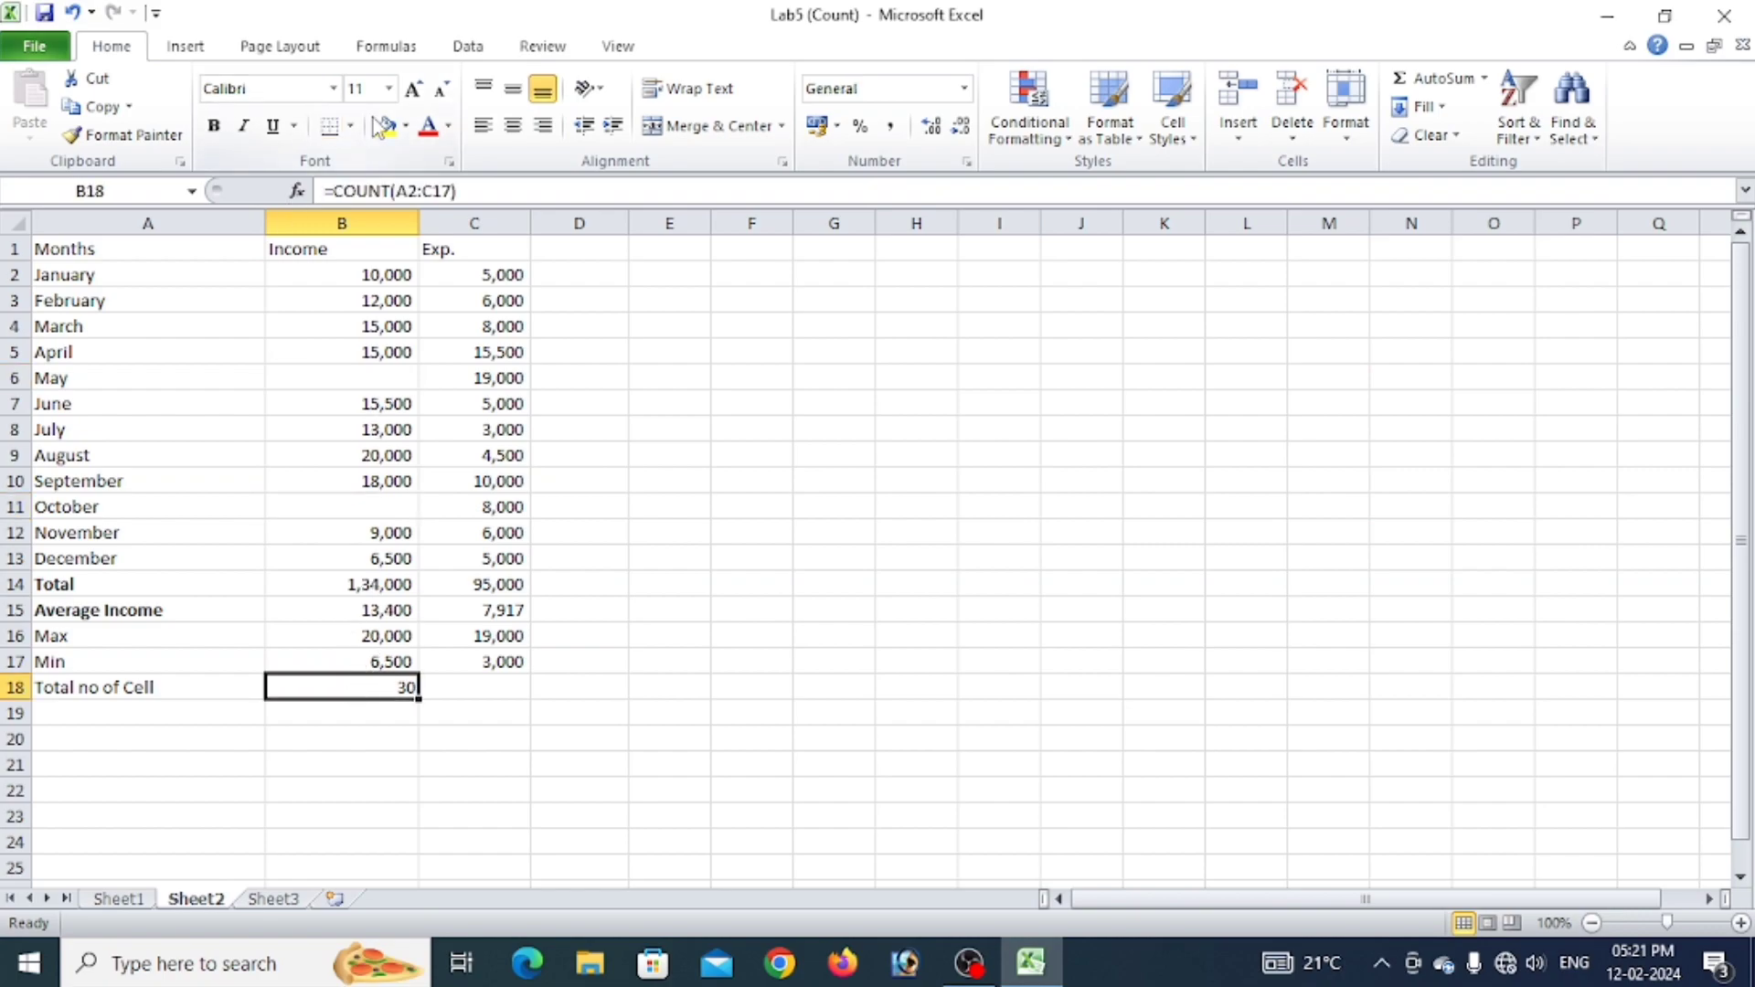
{"action": "left_click", "coordinate": [428, 126]}
{"action": "left_click", "coordinate": [523, 437]}
{"action": "key", "text": "Delete"}
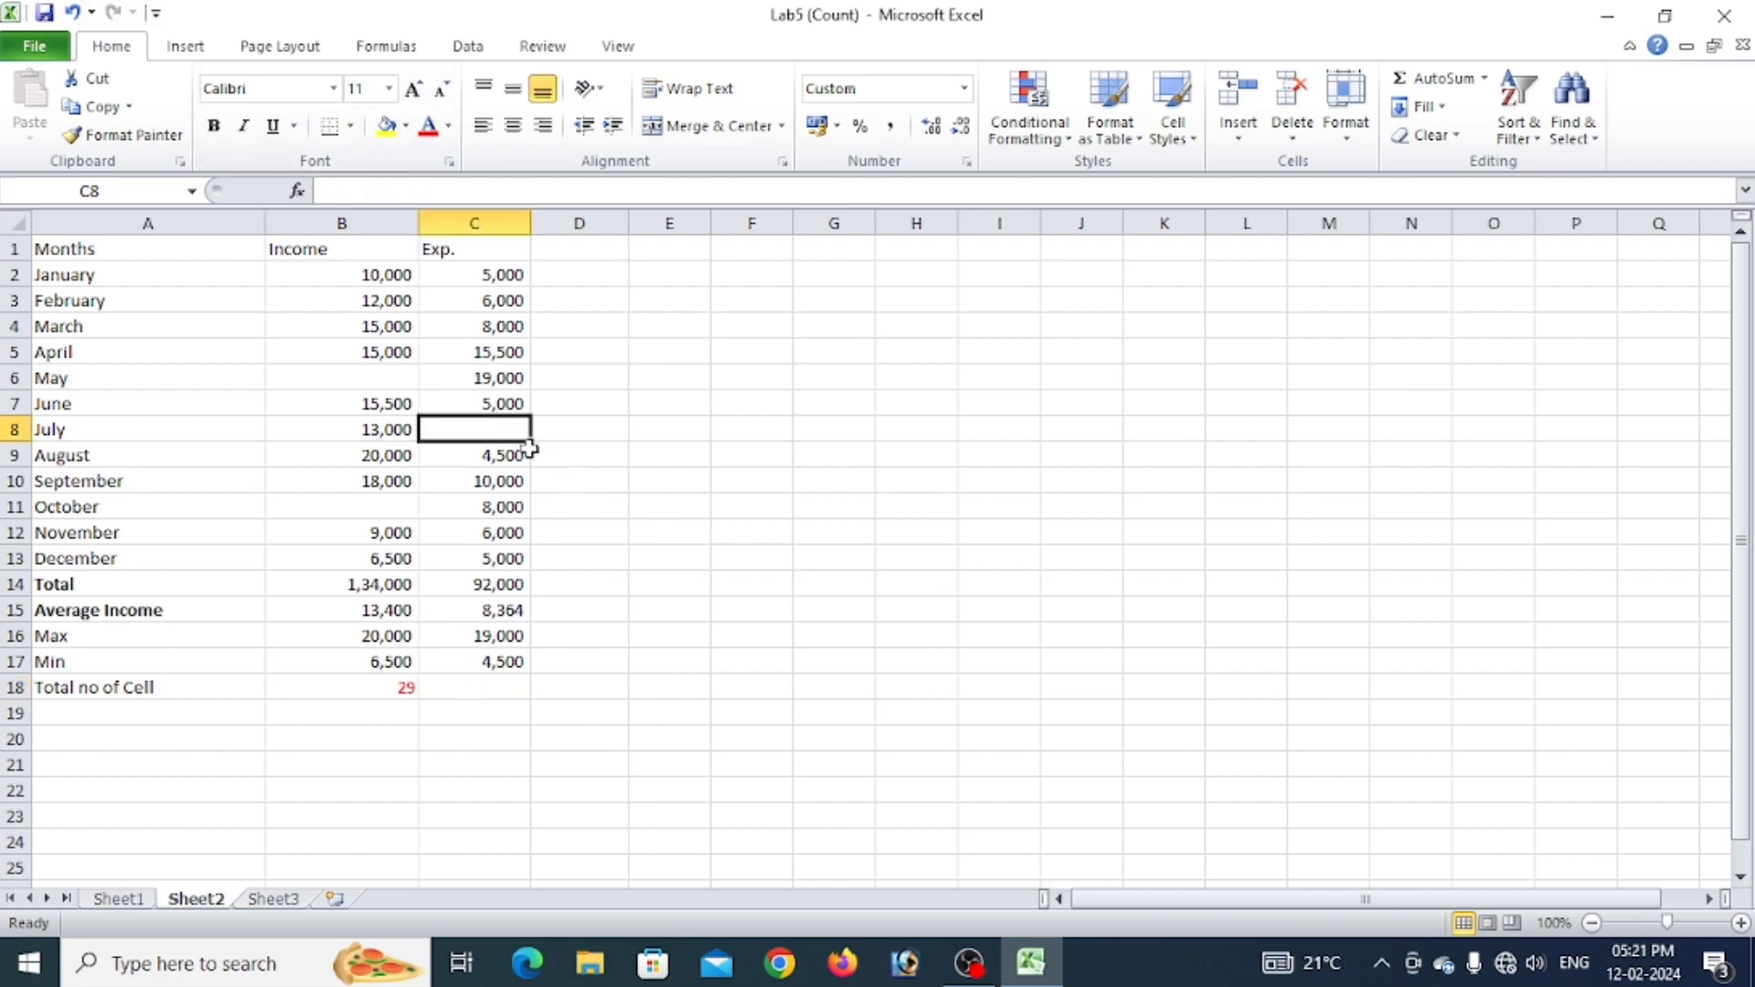
{"action": "left_click", "coordinate": [374, 430]}
{"action": "key", "text": "Delete"}
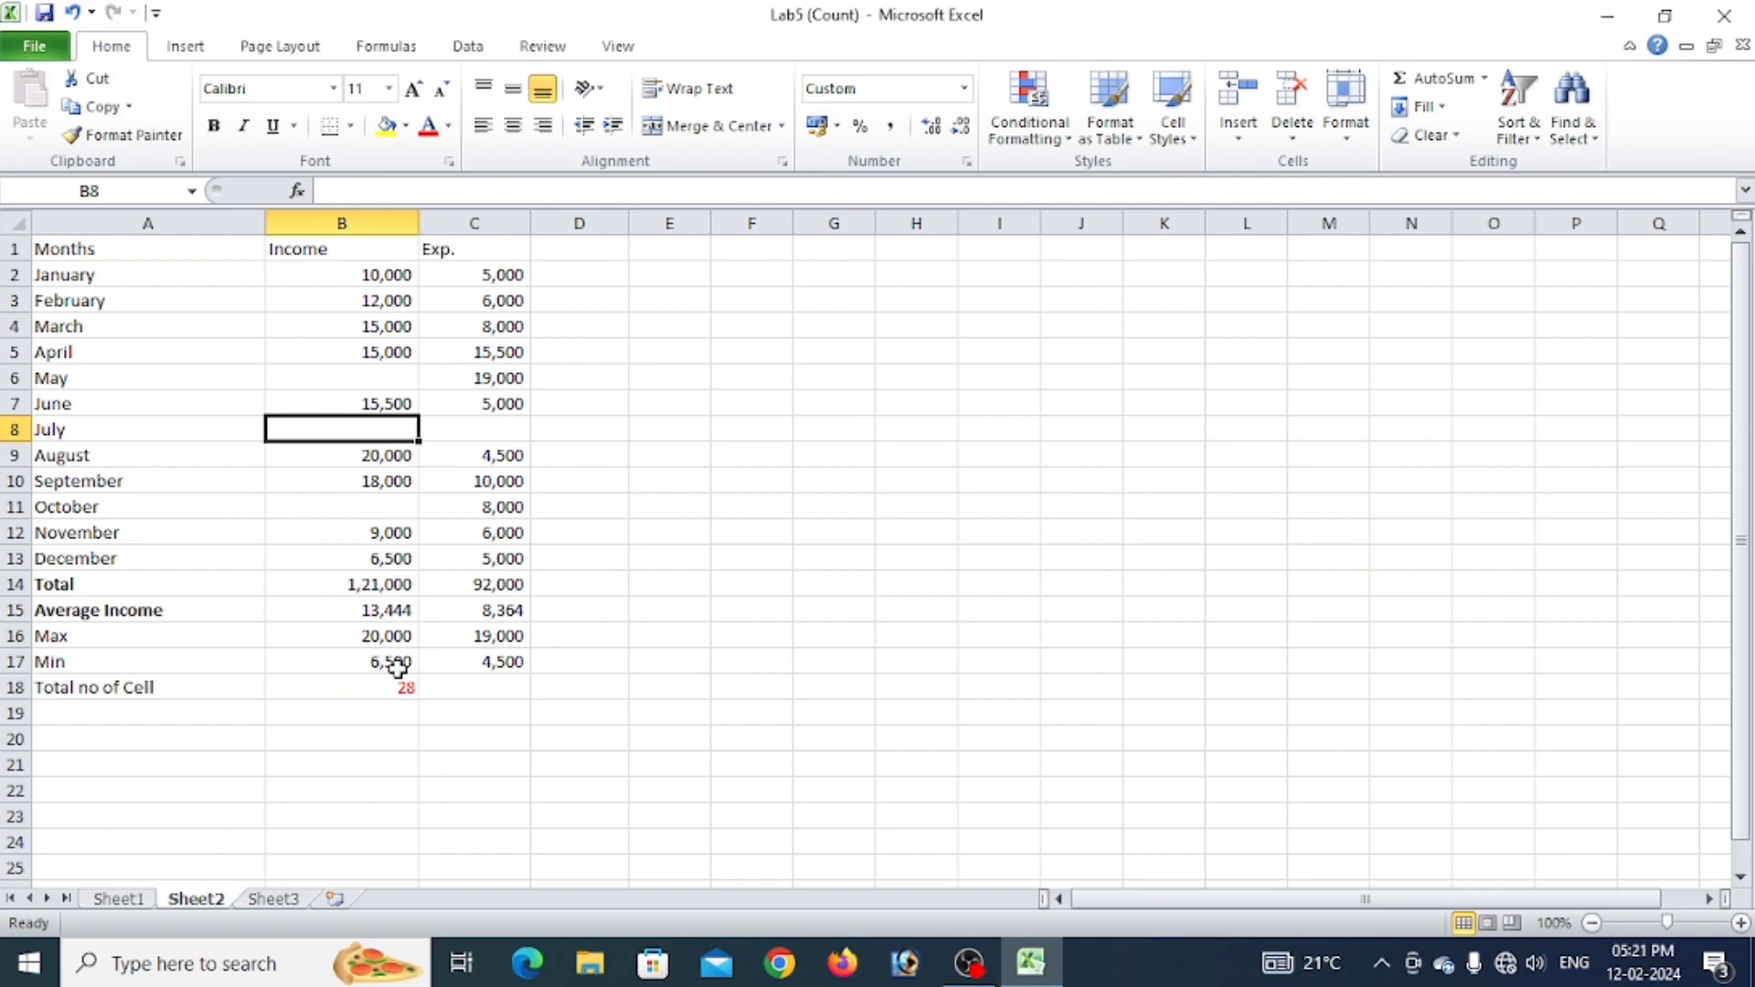
Undo the four cleared values and the red font colour on the cell count.
{"action": "key", "text": "ctrl+z"}
{"action": "key", "text": "ctrl+z"}
{"action": "key", "text": "ctrl+z"}
{"action": "key", "text": "ctrl+z"}
{"action": "key", "text": "ctrl+z"}
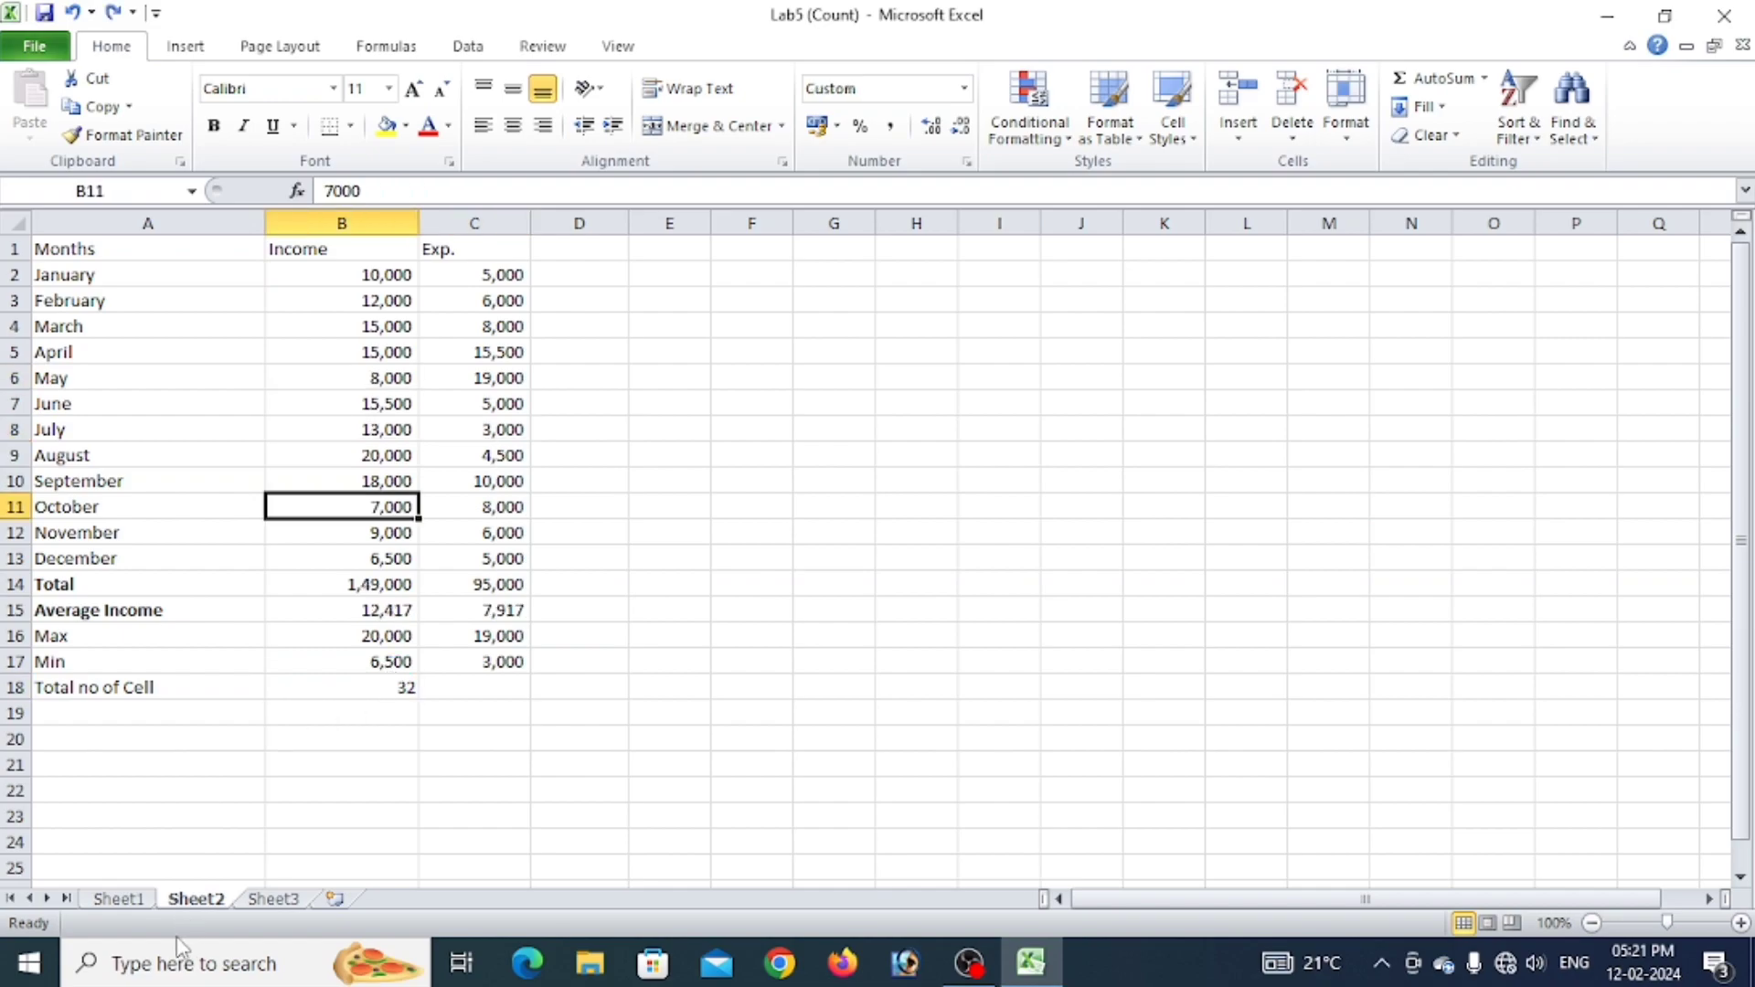
Check the next summary label on Sheet1 and enter Total blank cell in A19 of Sheet2.
{"action": "left_click", "coordinate": [137, 900]}
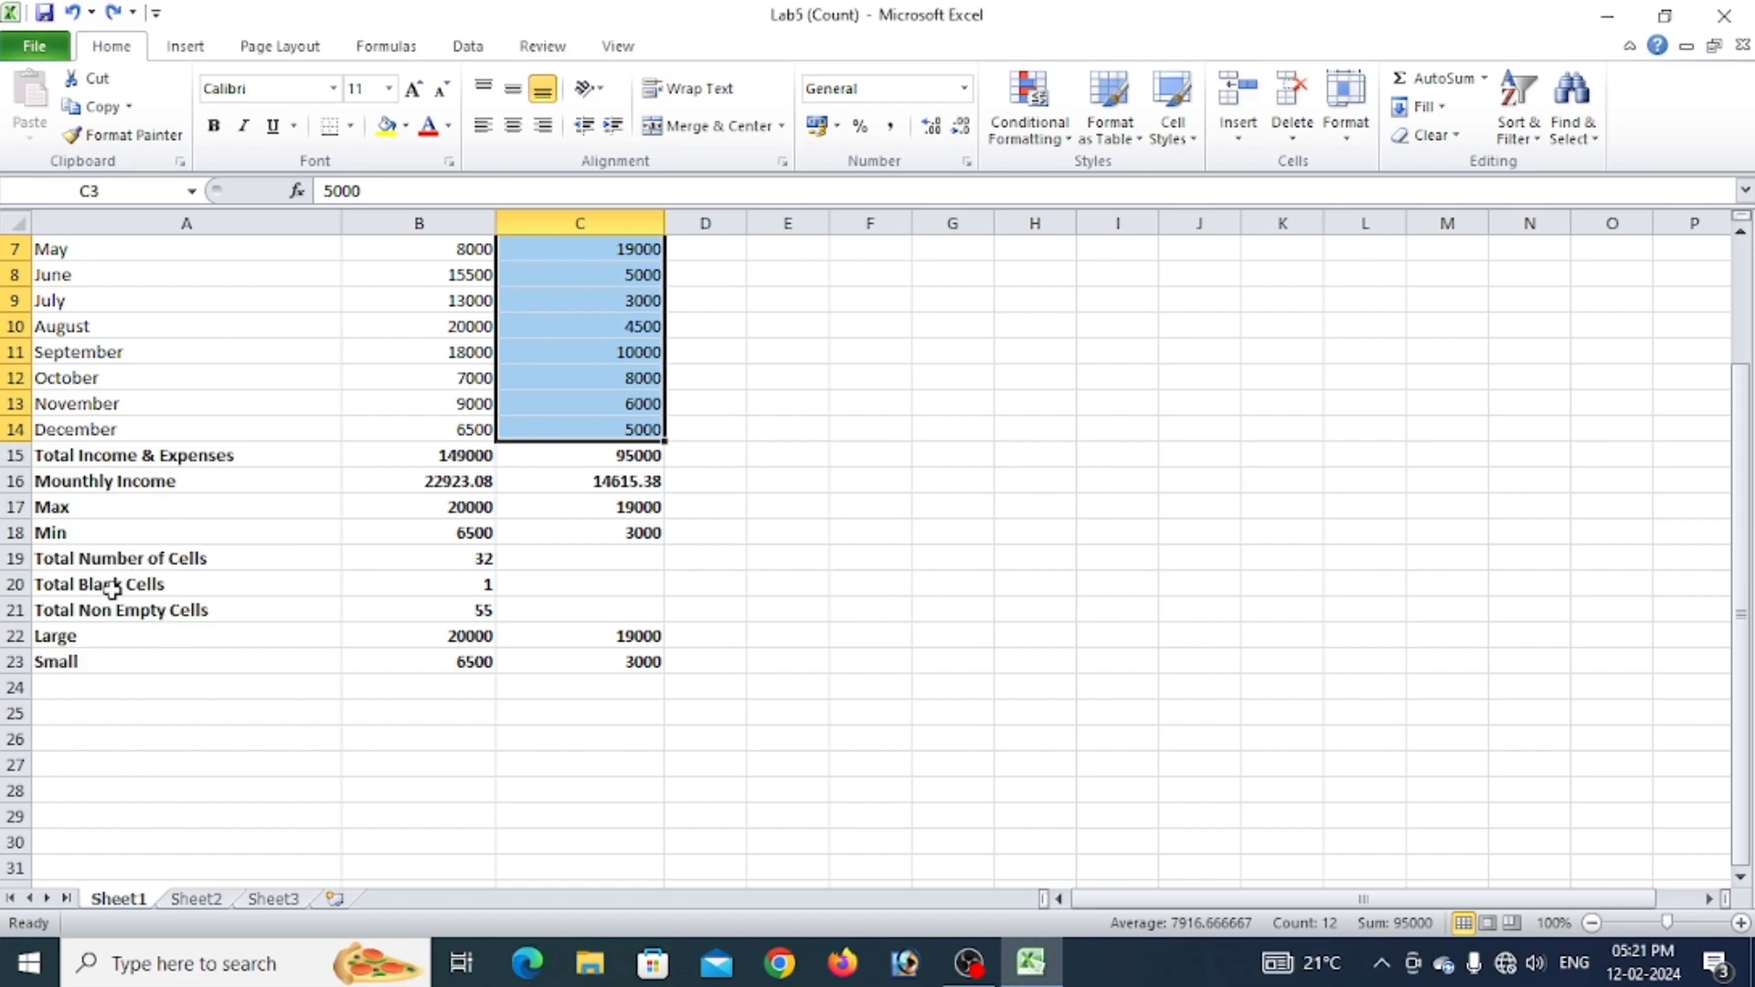
{"action": "left_click", "coordinate": [218, 905]}
{"action": "left_click", "coordinate": [96, 716]}
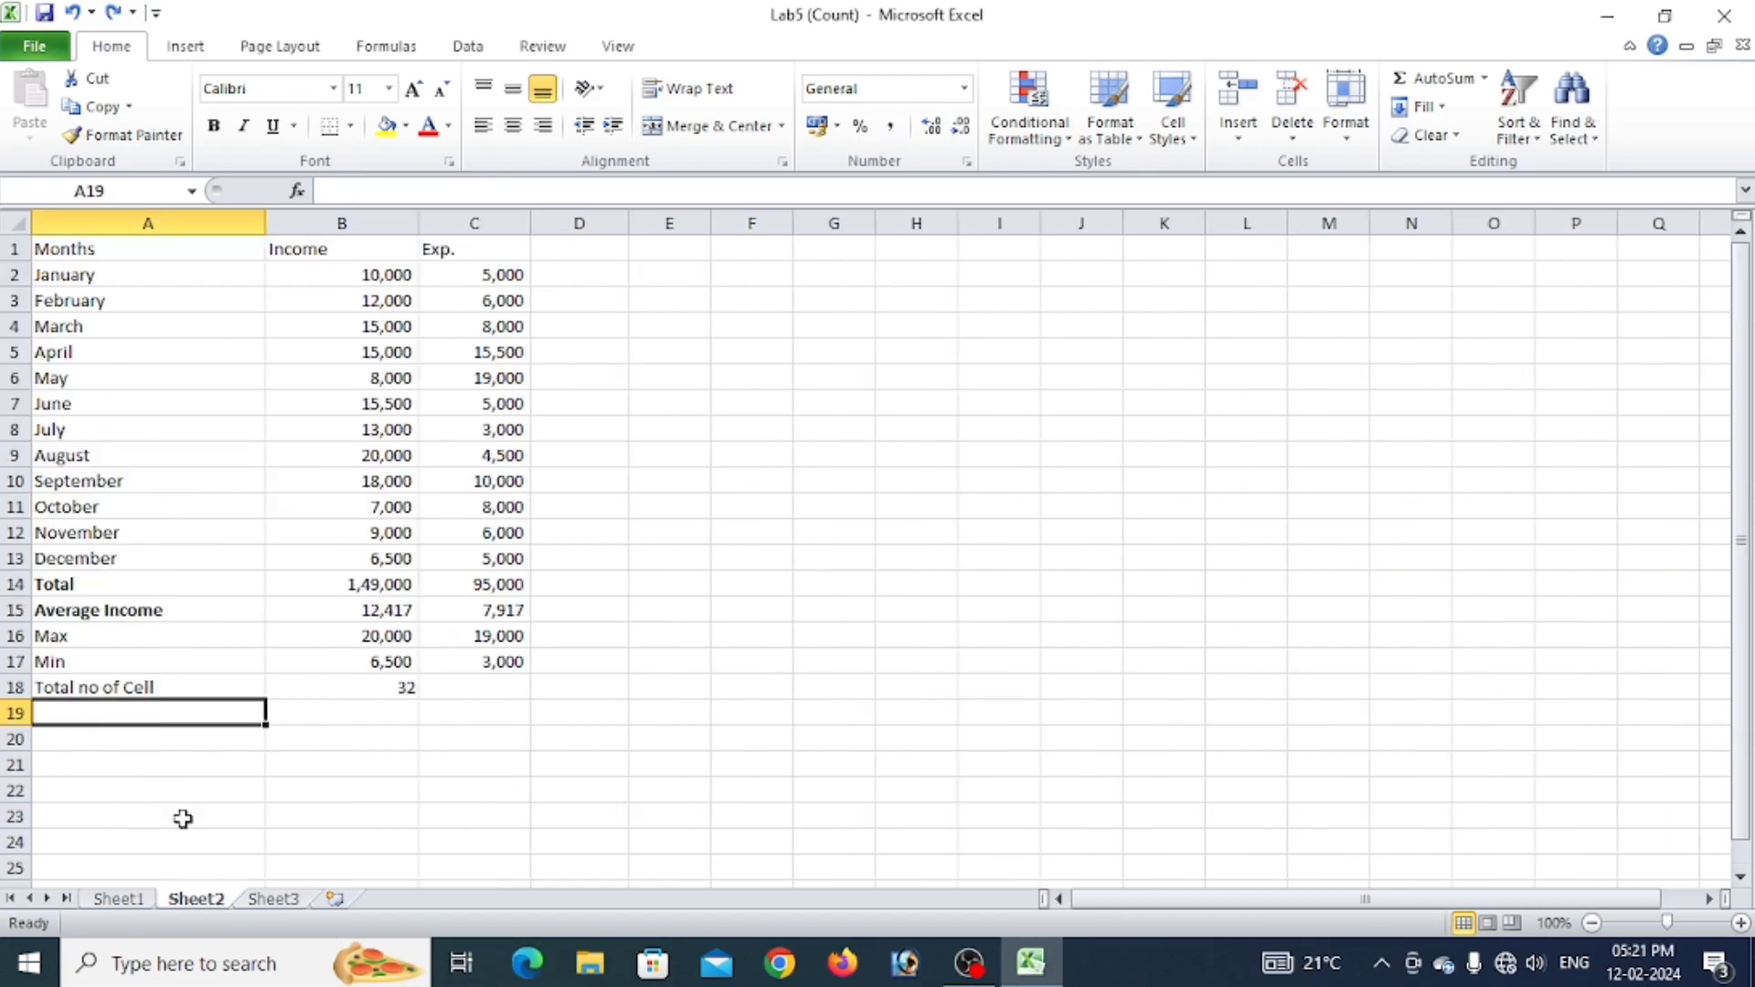
{"action": "type", "text": "T"}
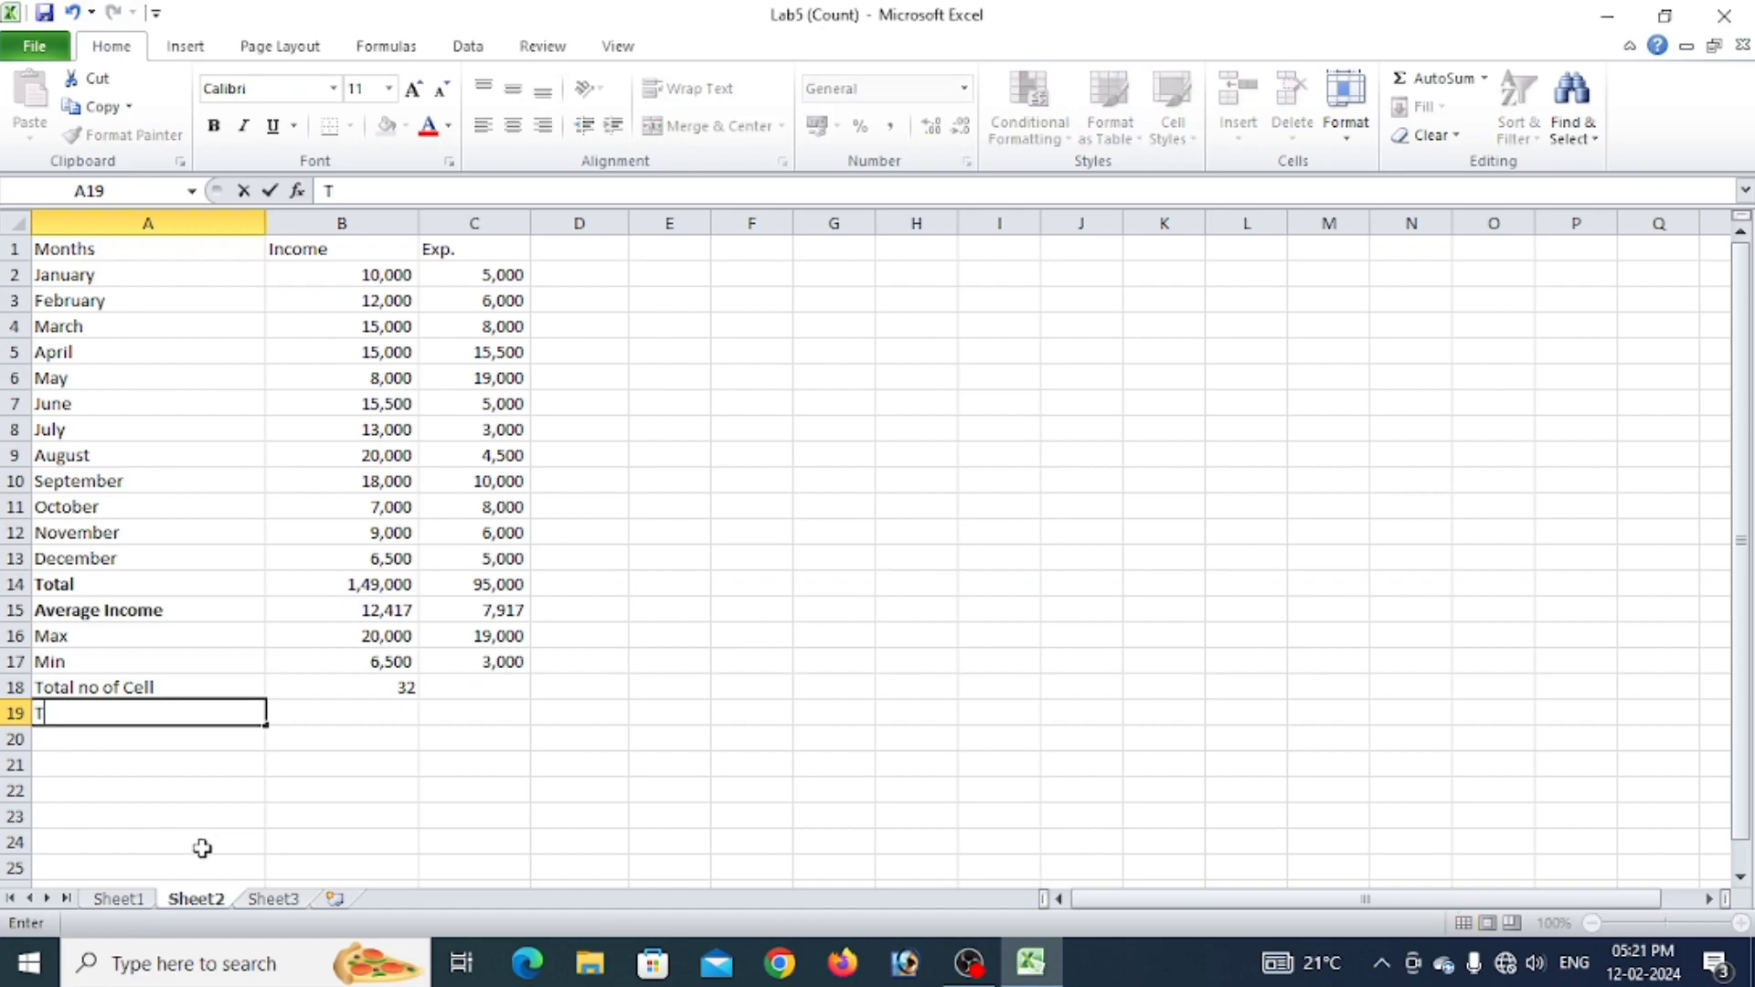
{"action": "type", "text": "otal"}
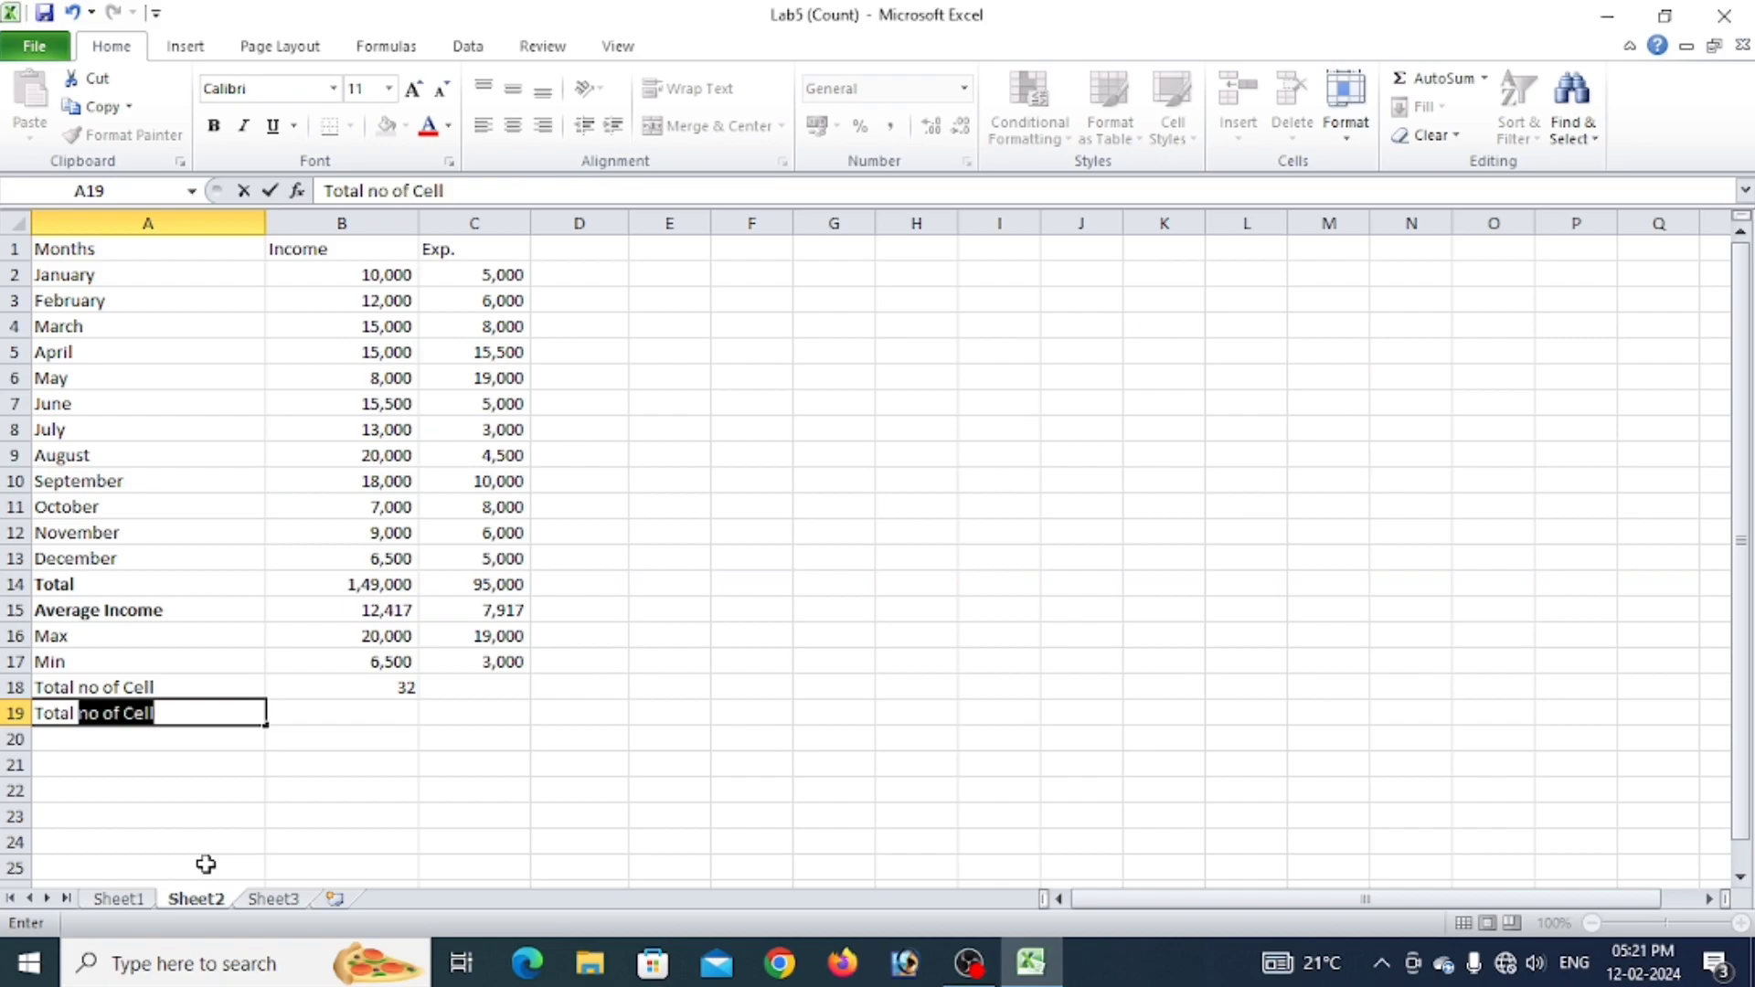
{"action": "type", "text": " blank cell"}
{"action": "key", "text": "Tab"}
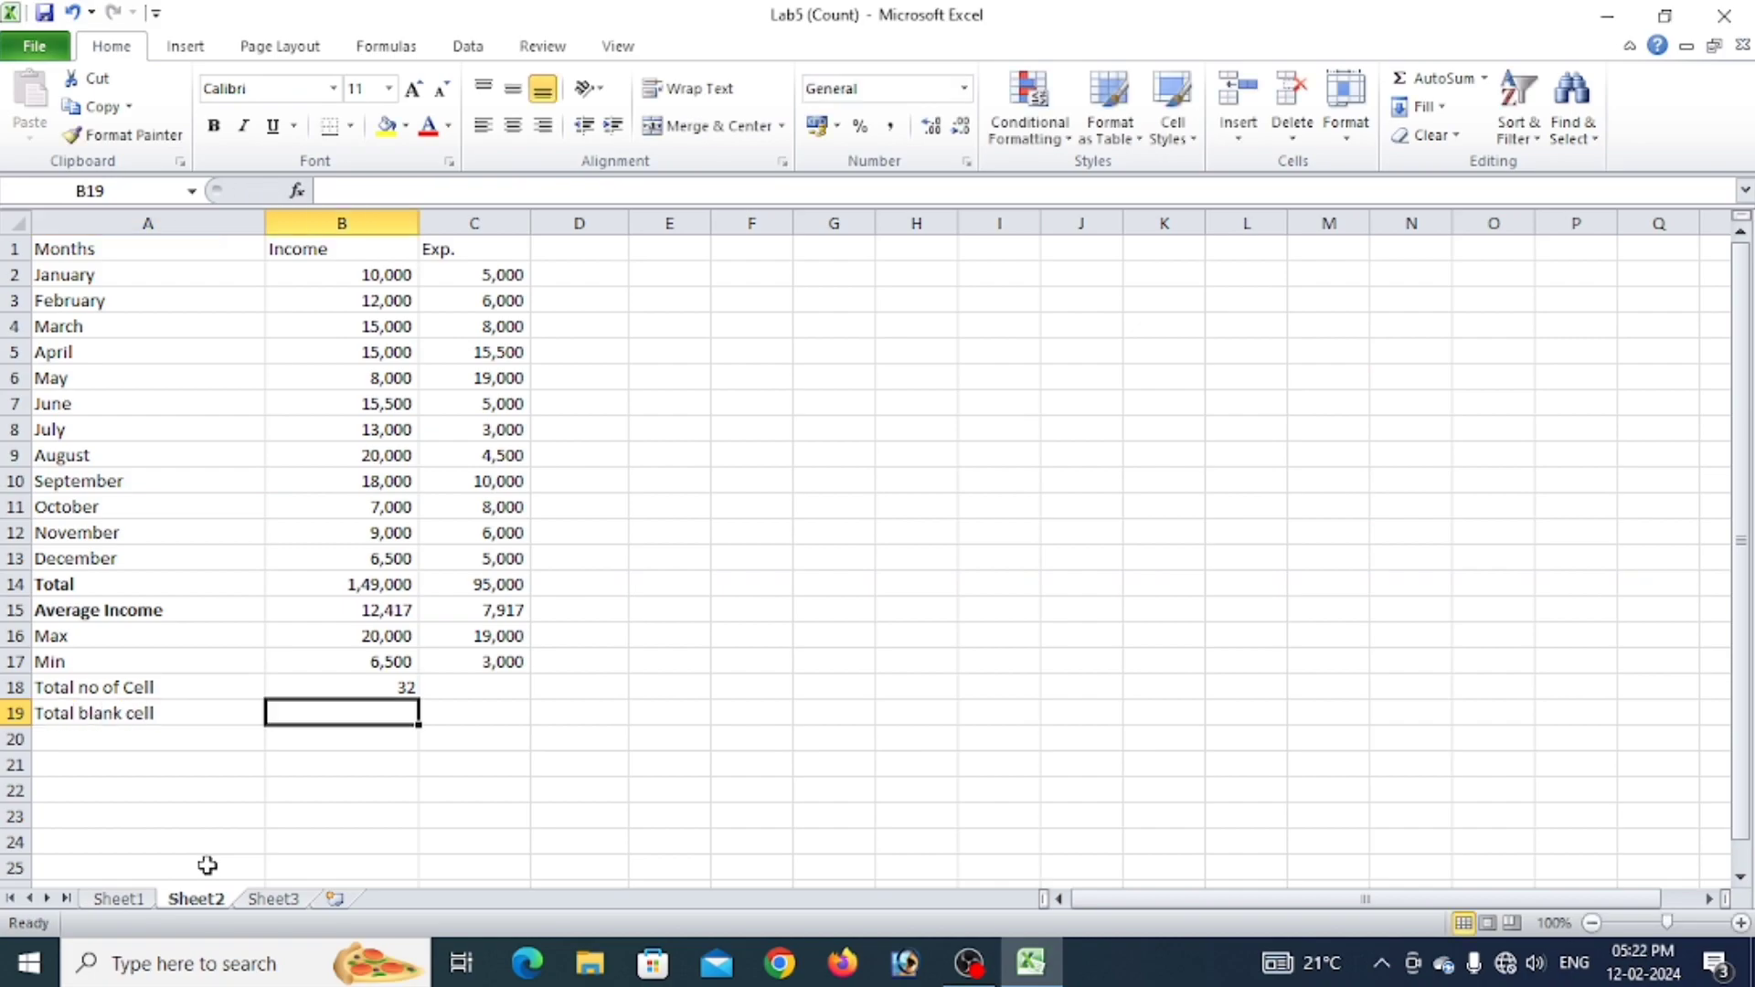
Count the blank cells of the table in B19 with =COUNTBLANK(A1:C18).
{"action": "type", "text": "="}
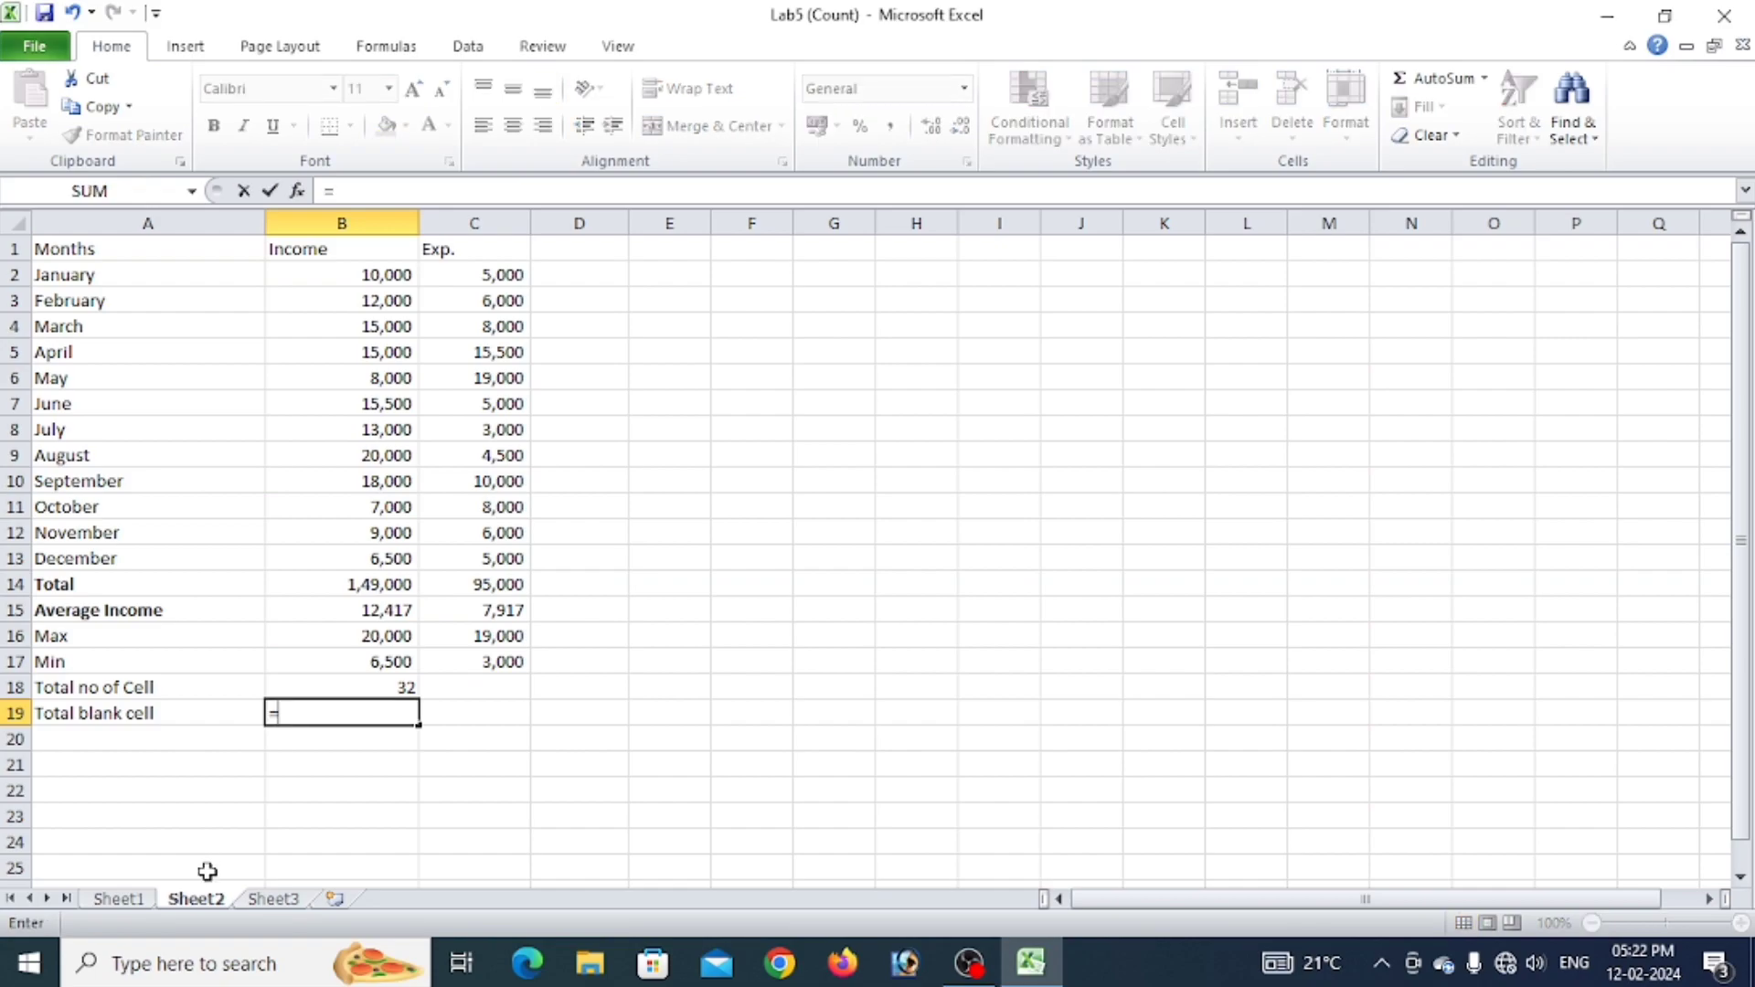
{"action": "type", "text": "c"}
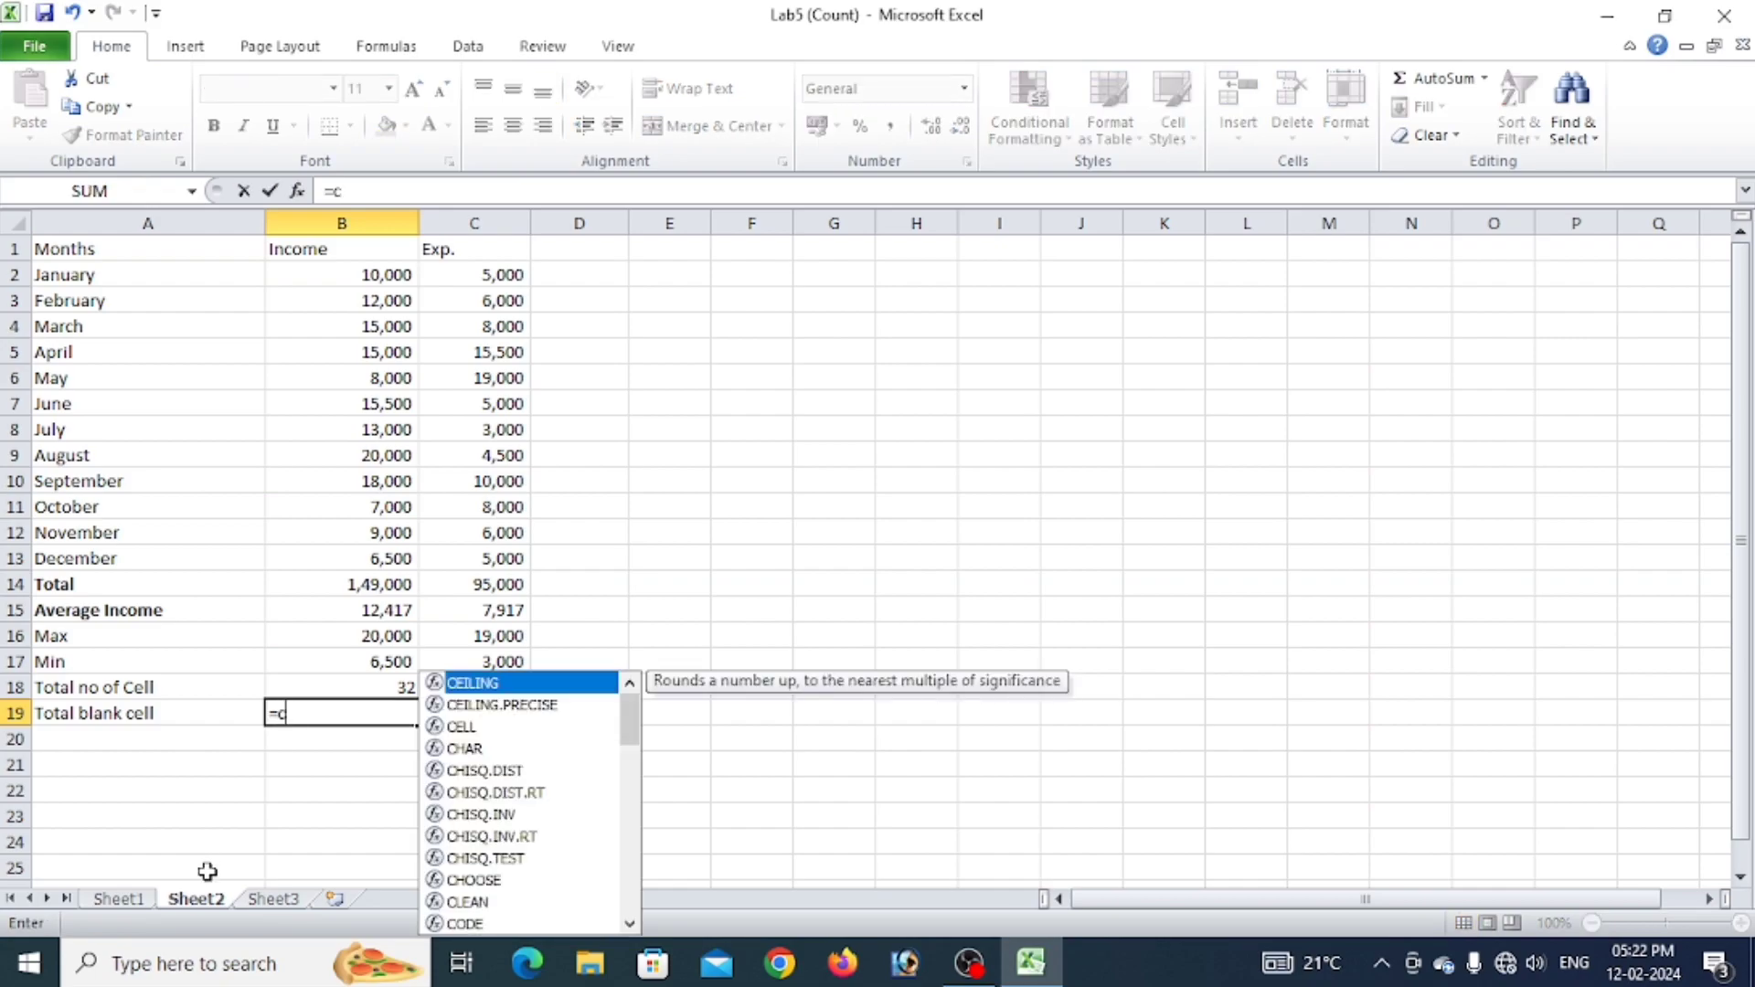
{"action": "type", "text": "ount"}
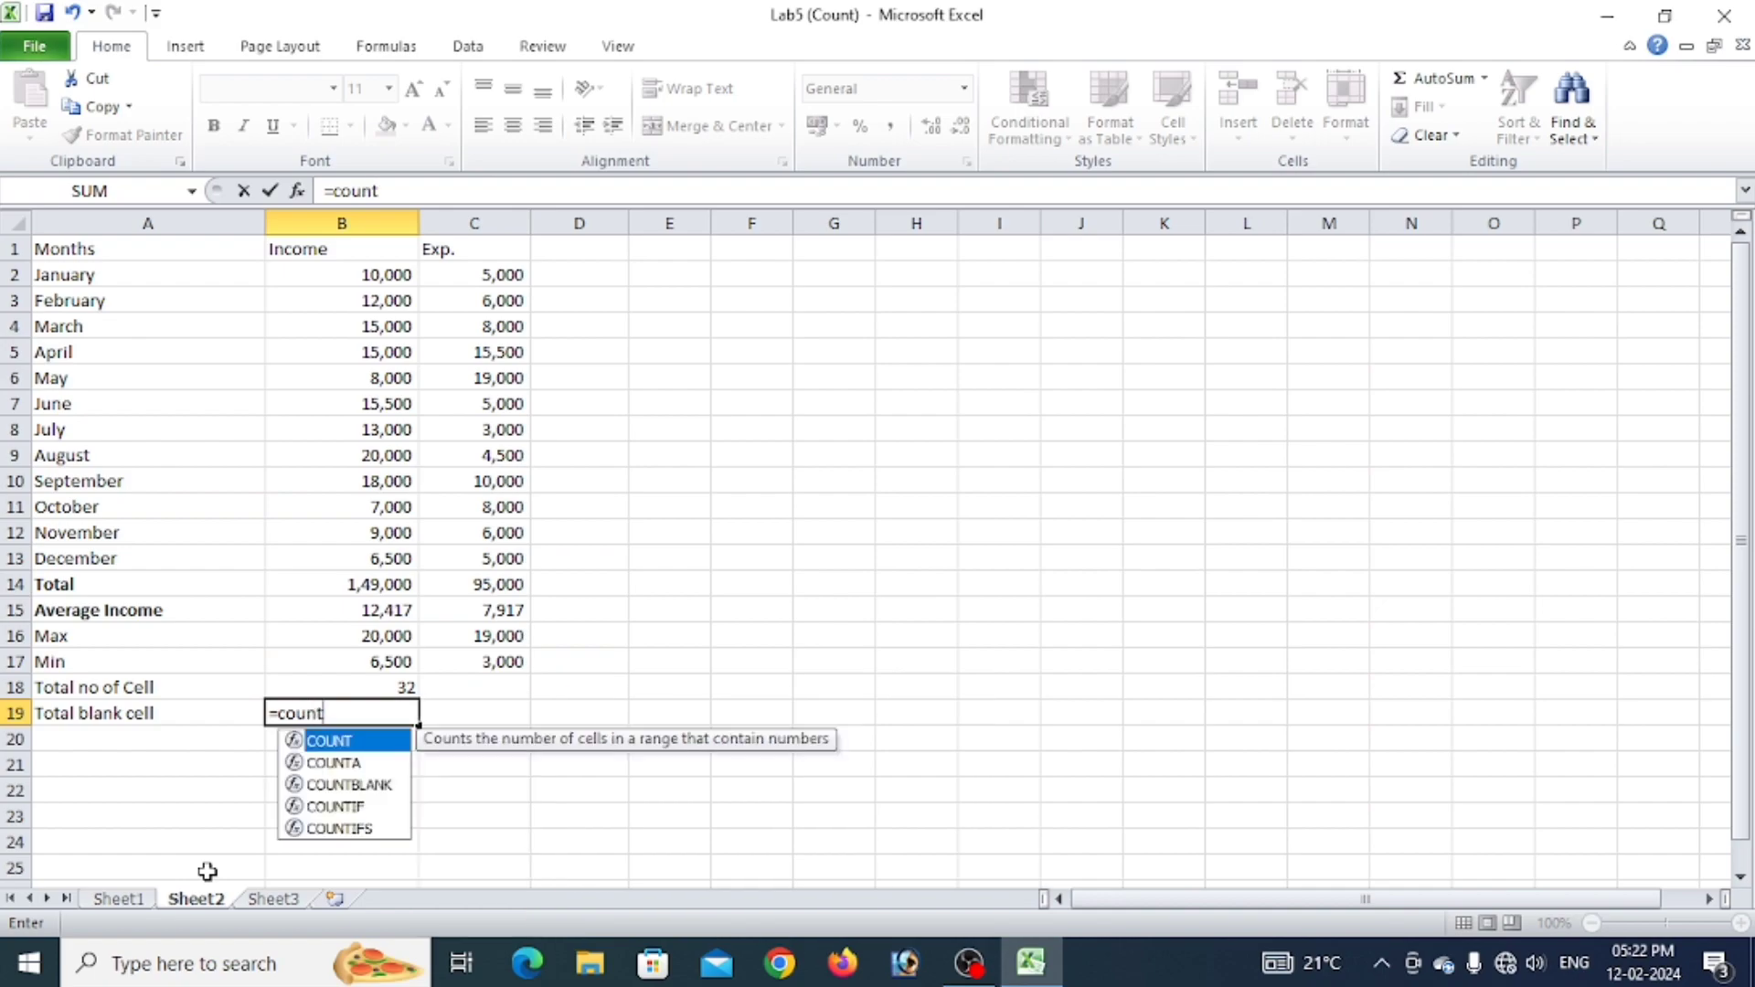
{"action": "type", "text": "bla"}
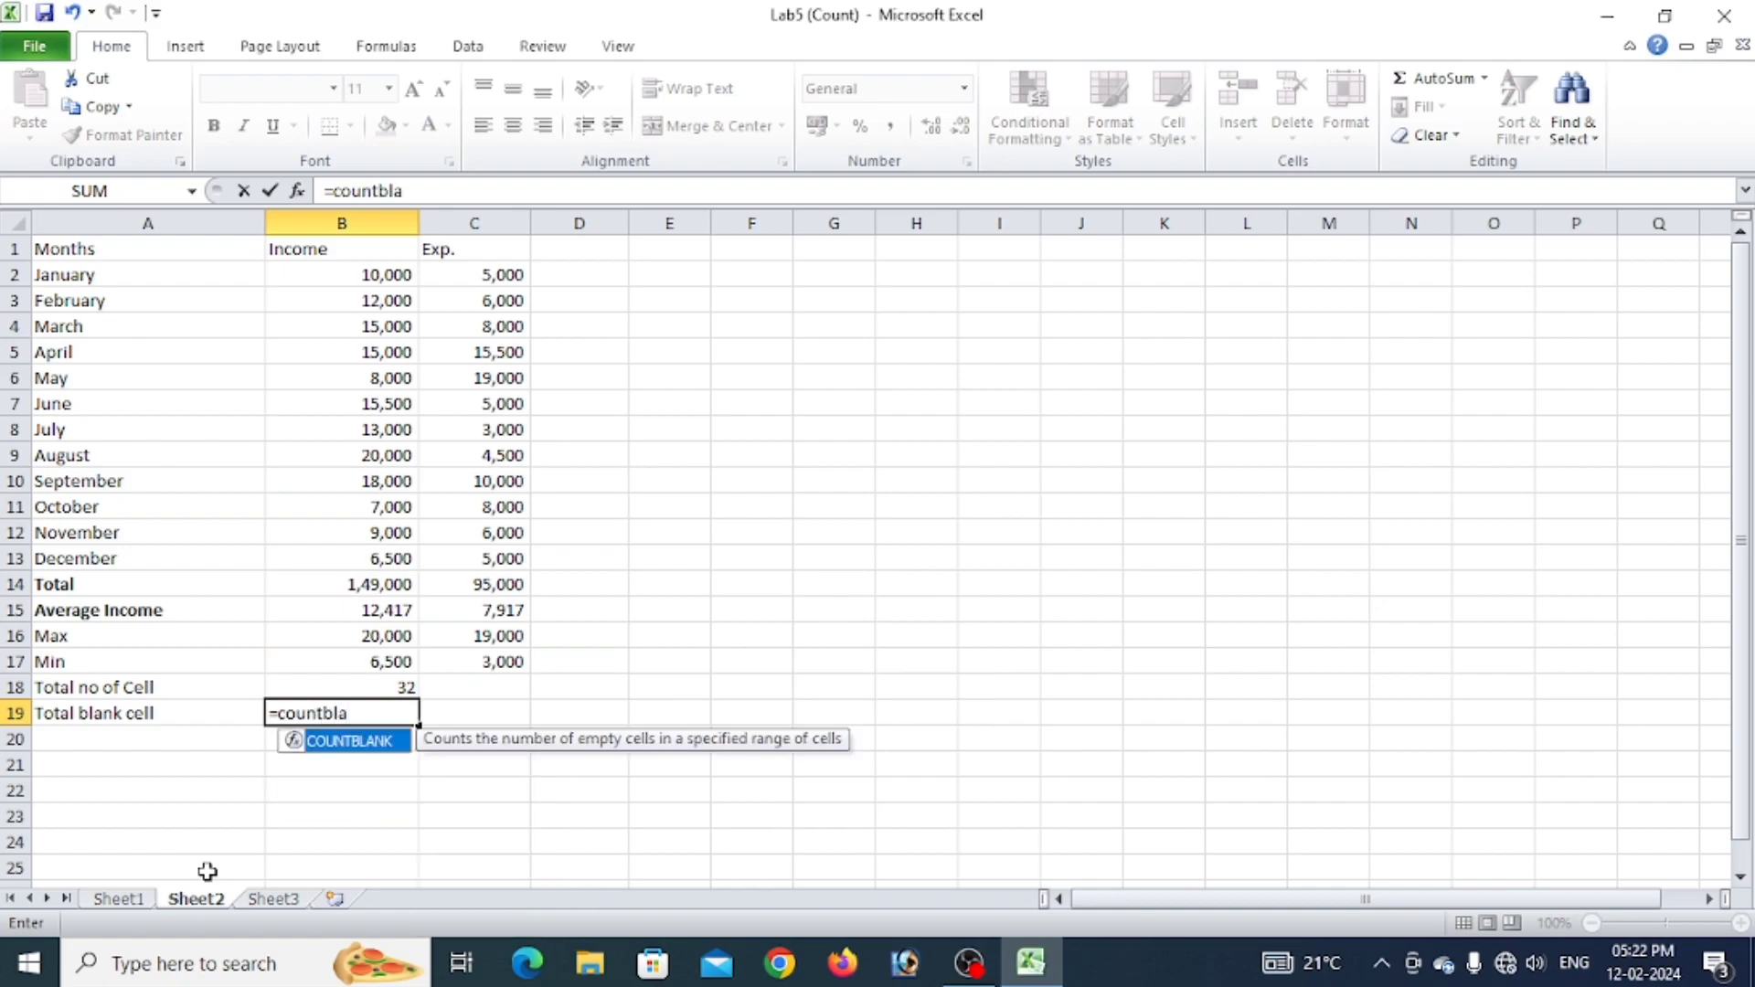
{"action": "type", "text": "nk"}
{"action": "key", "text": "Tab"}
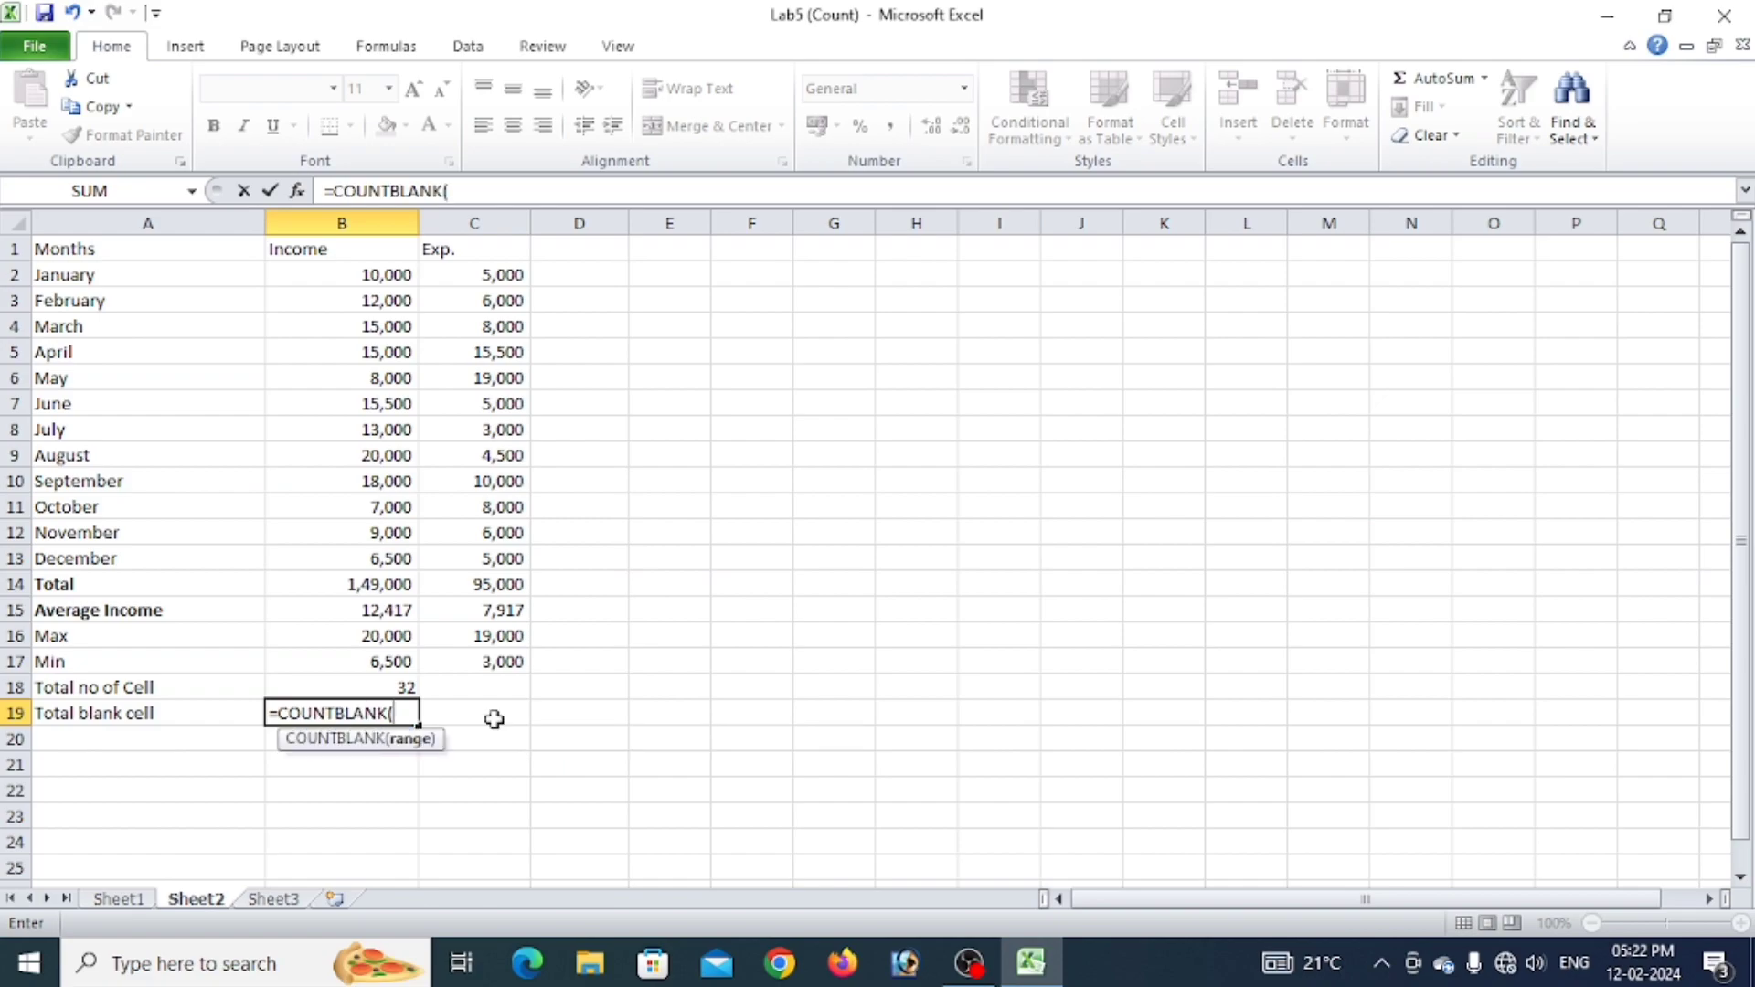
{"action": "left_click", "coordinate": [91, 249]}
{"action": "left_click_drag", "start_coordinate": [92, 249], "coordinate": [462, 670]}
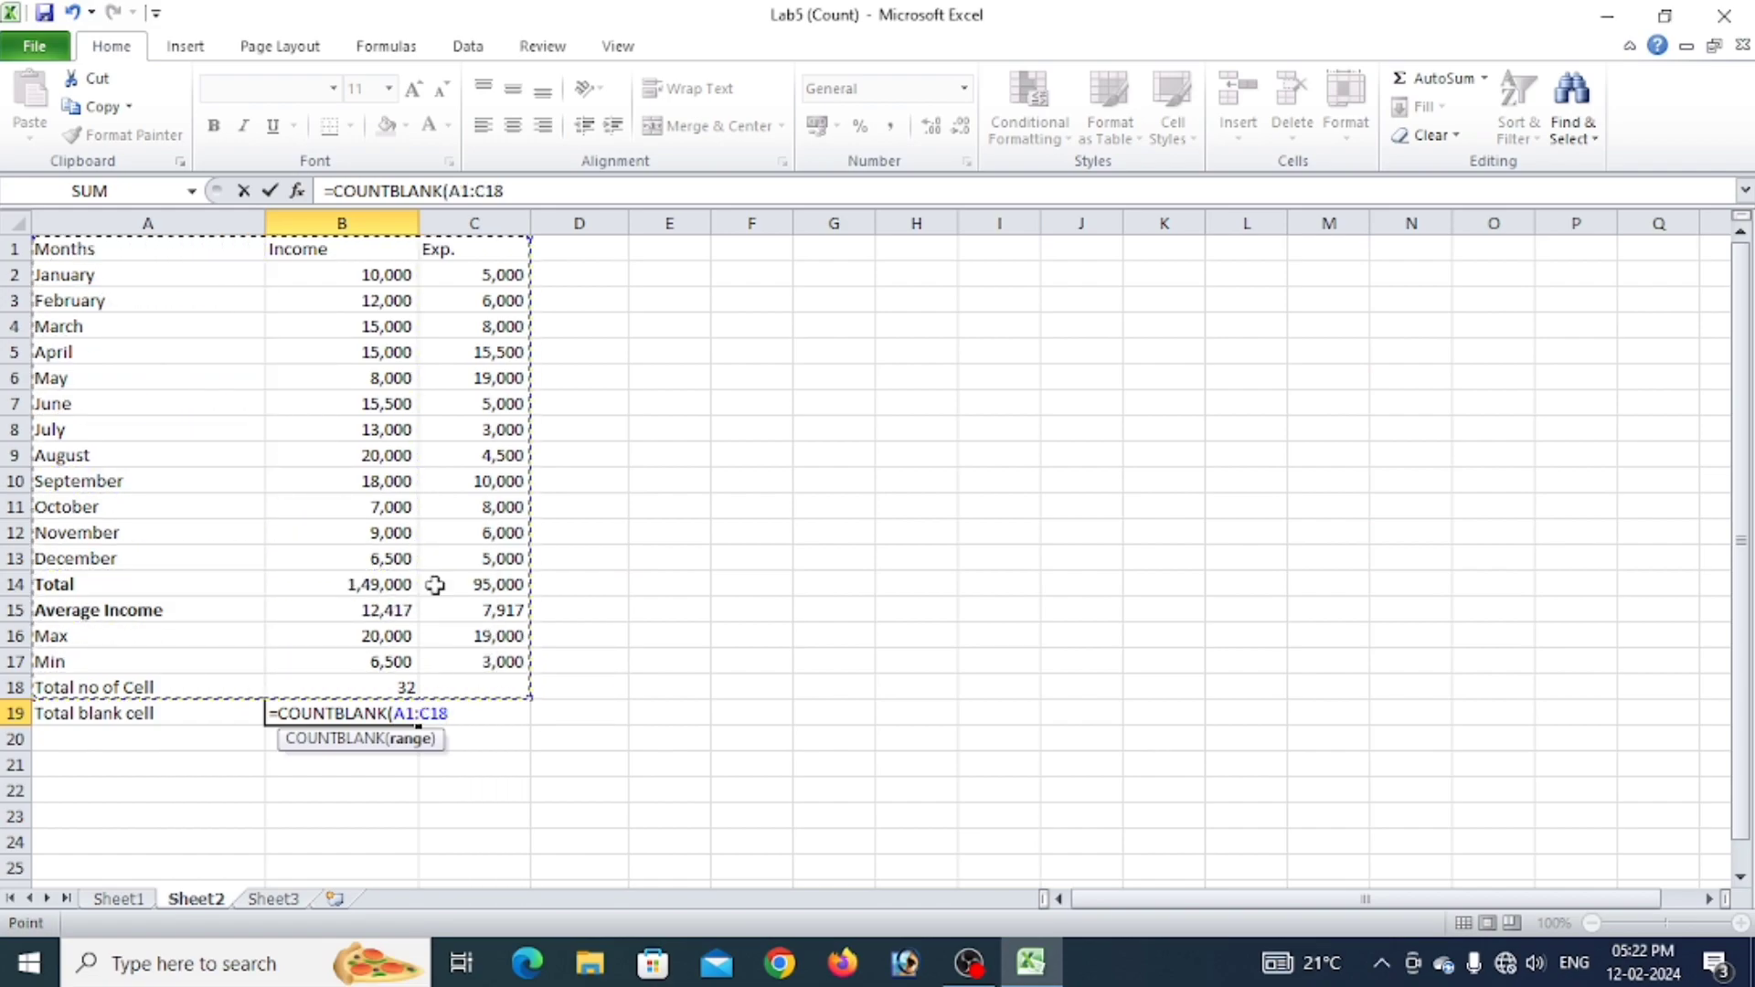
{"action": "type", "text": ")"}
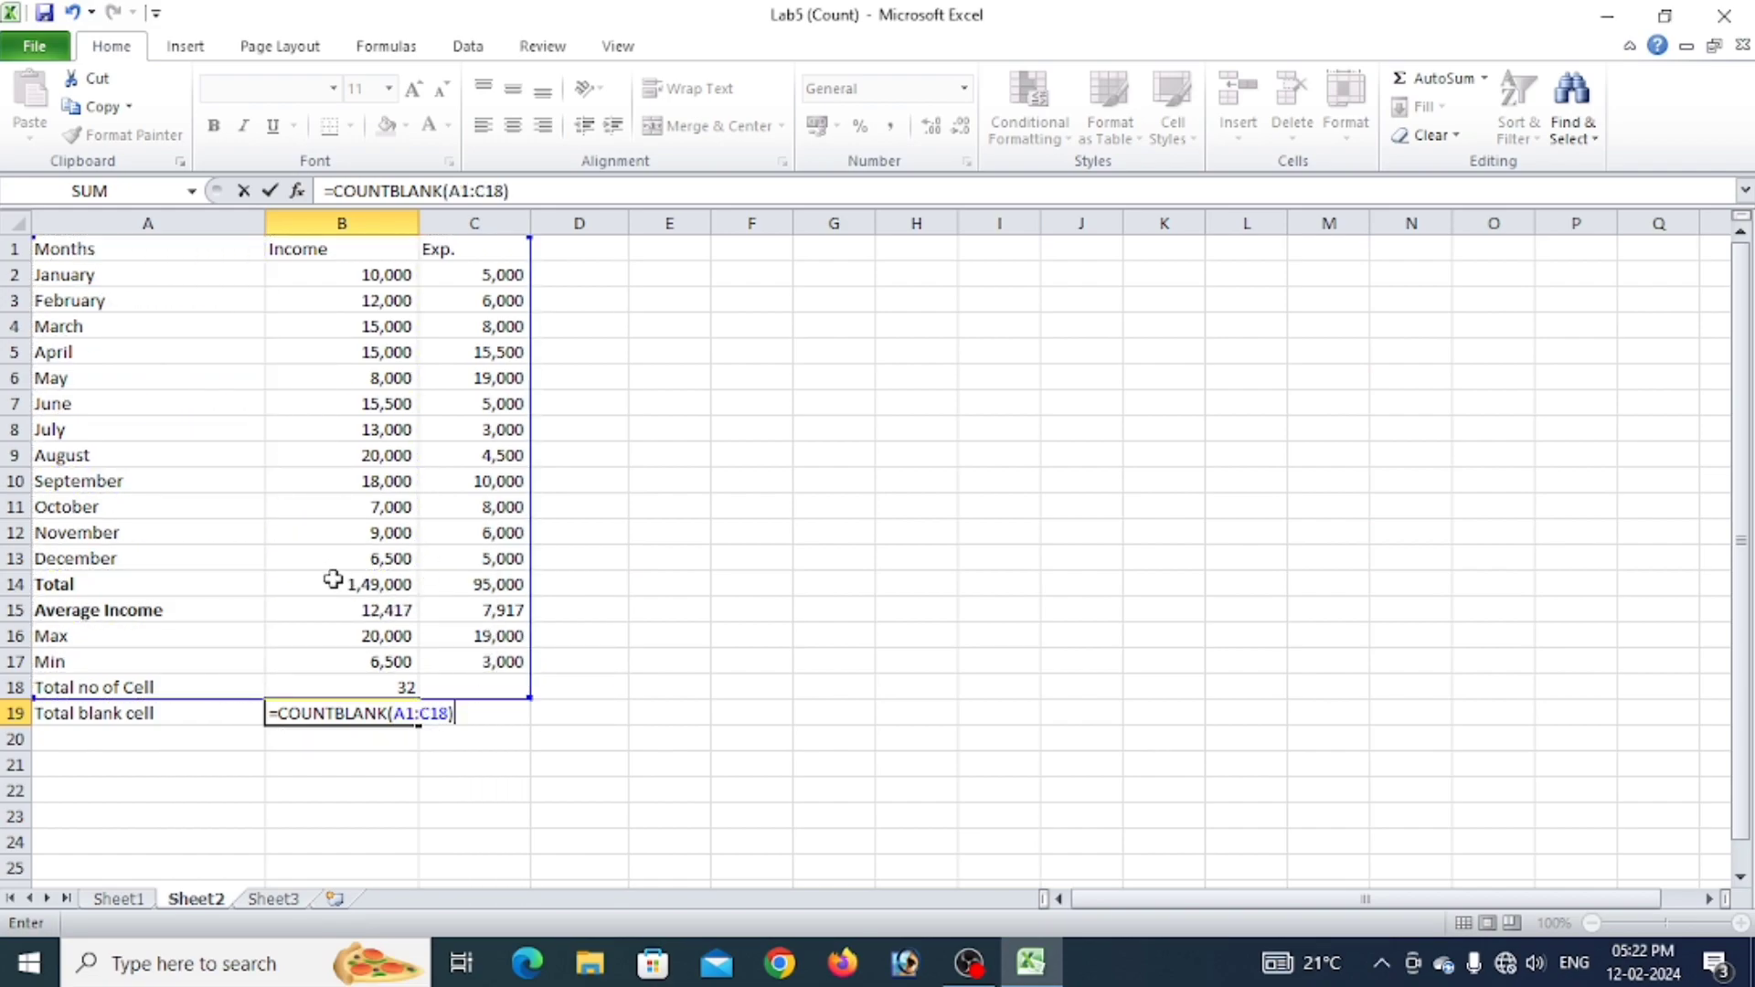
{"action": "key", "text": "Return"}
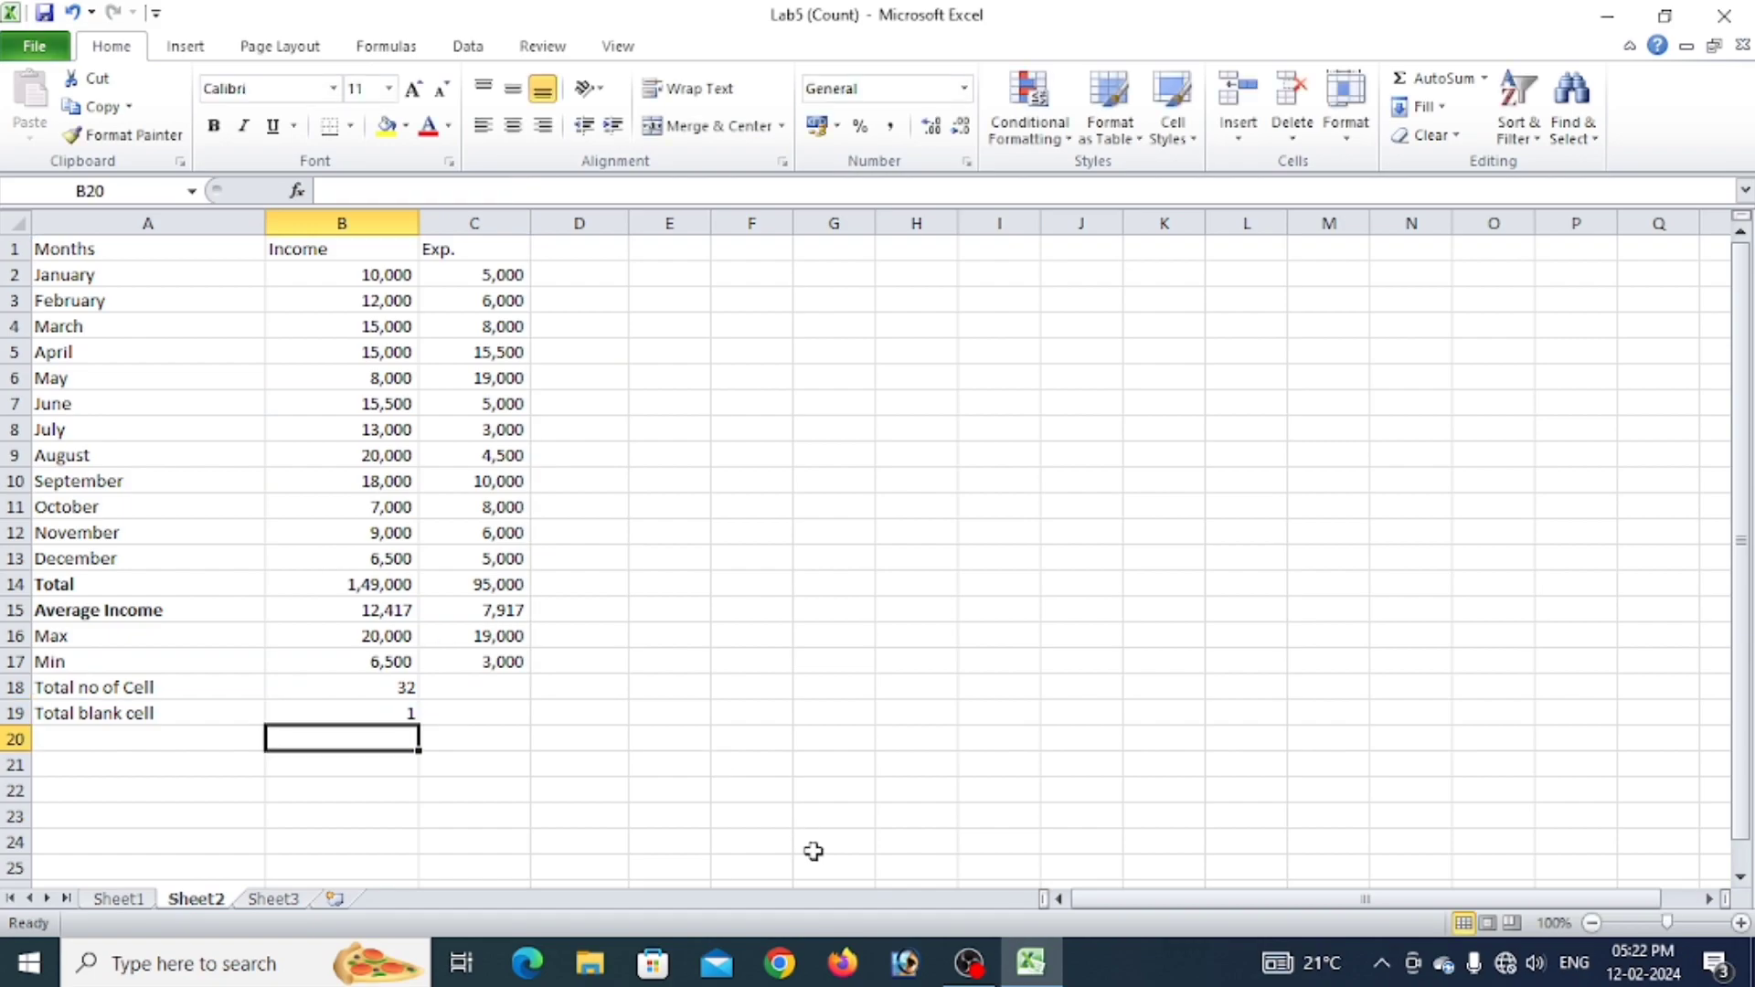
Test the blank-cell count by clearing October's and July's income in B11 and B8, and undo both deletions.
{"action": "left_click", "coordinate": [366, 507]}
{"action": "key", "text": "Delete"}
{"action": "left_click", "coordinate": [387, 434]}
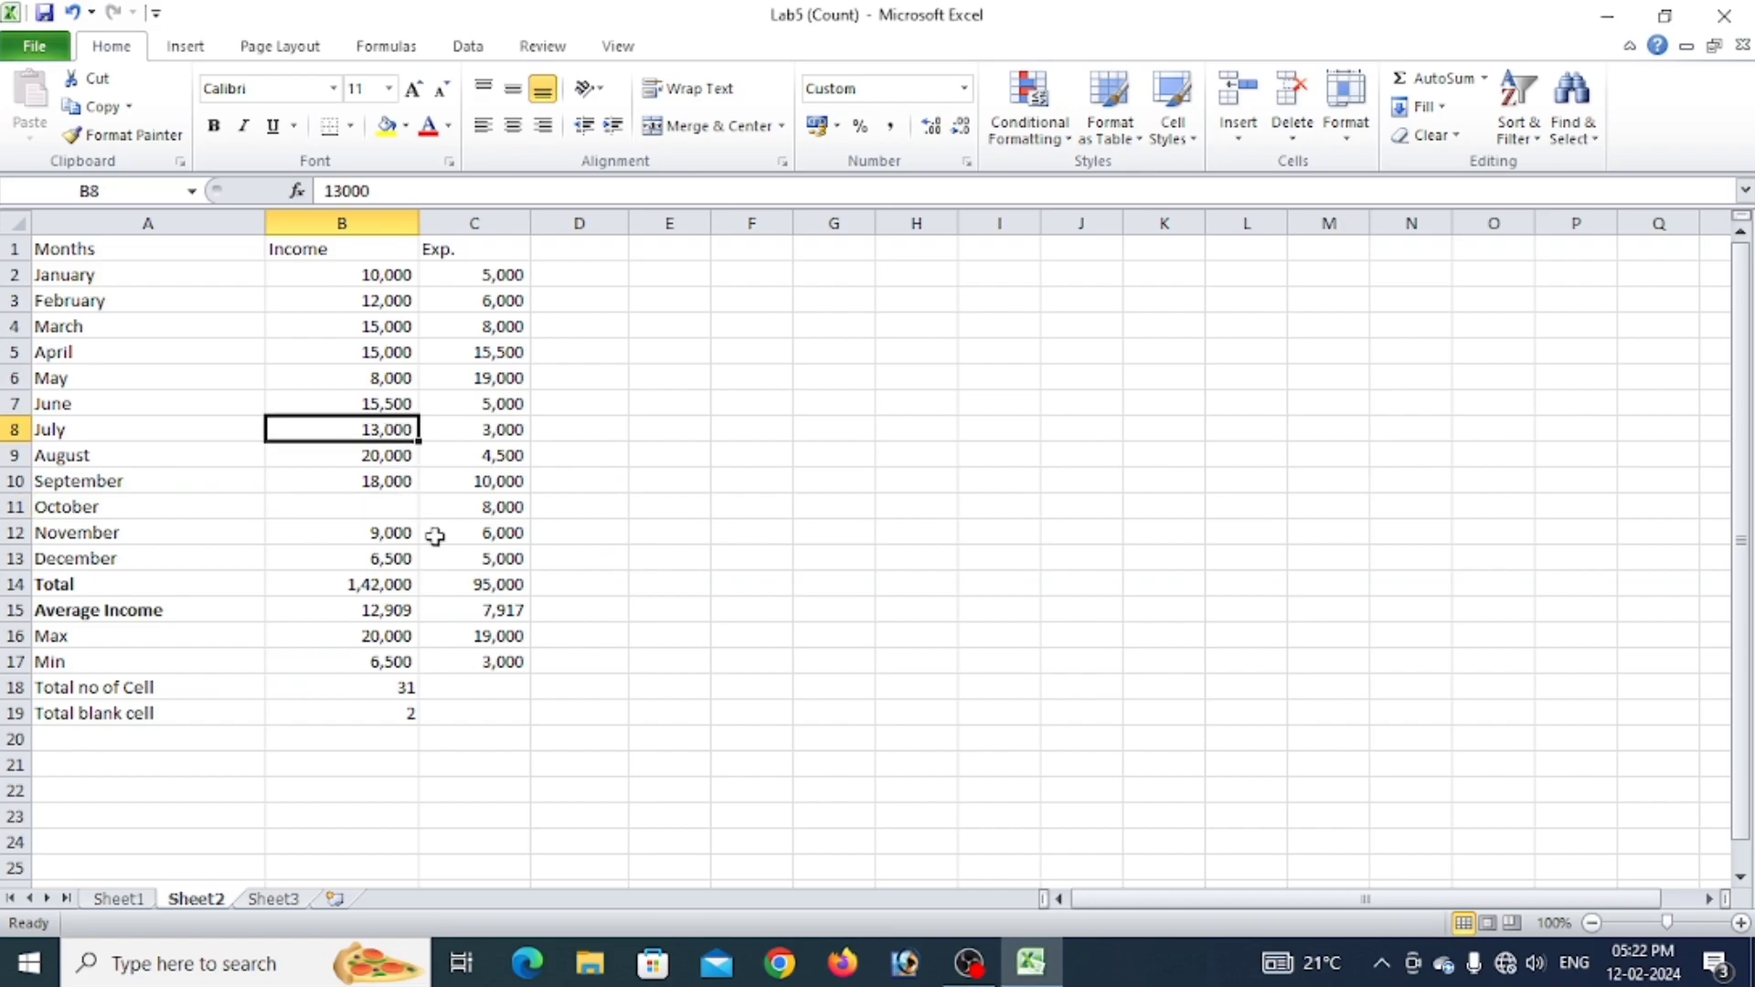
{"action": "key", "text": "Delete"}
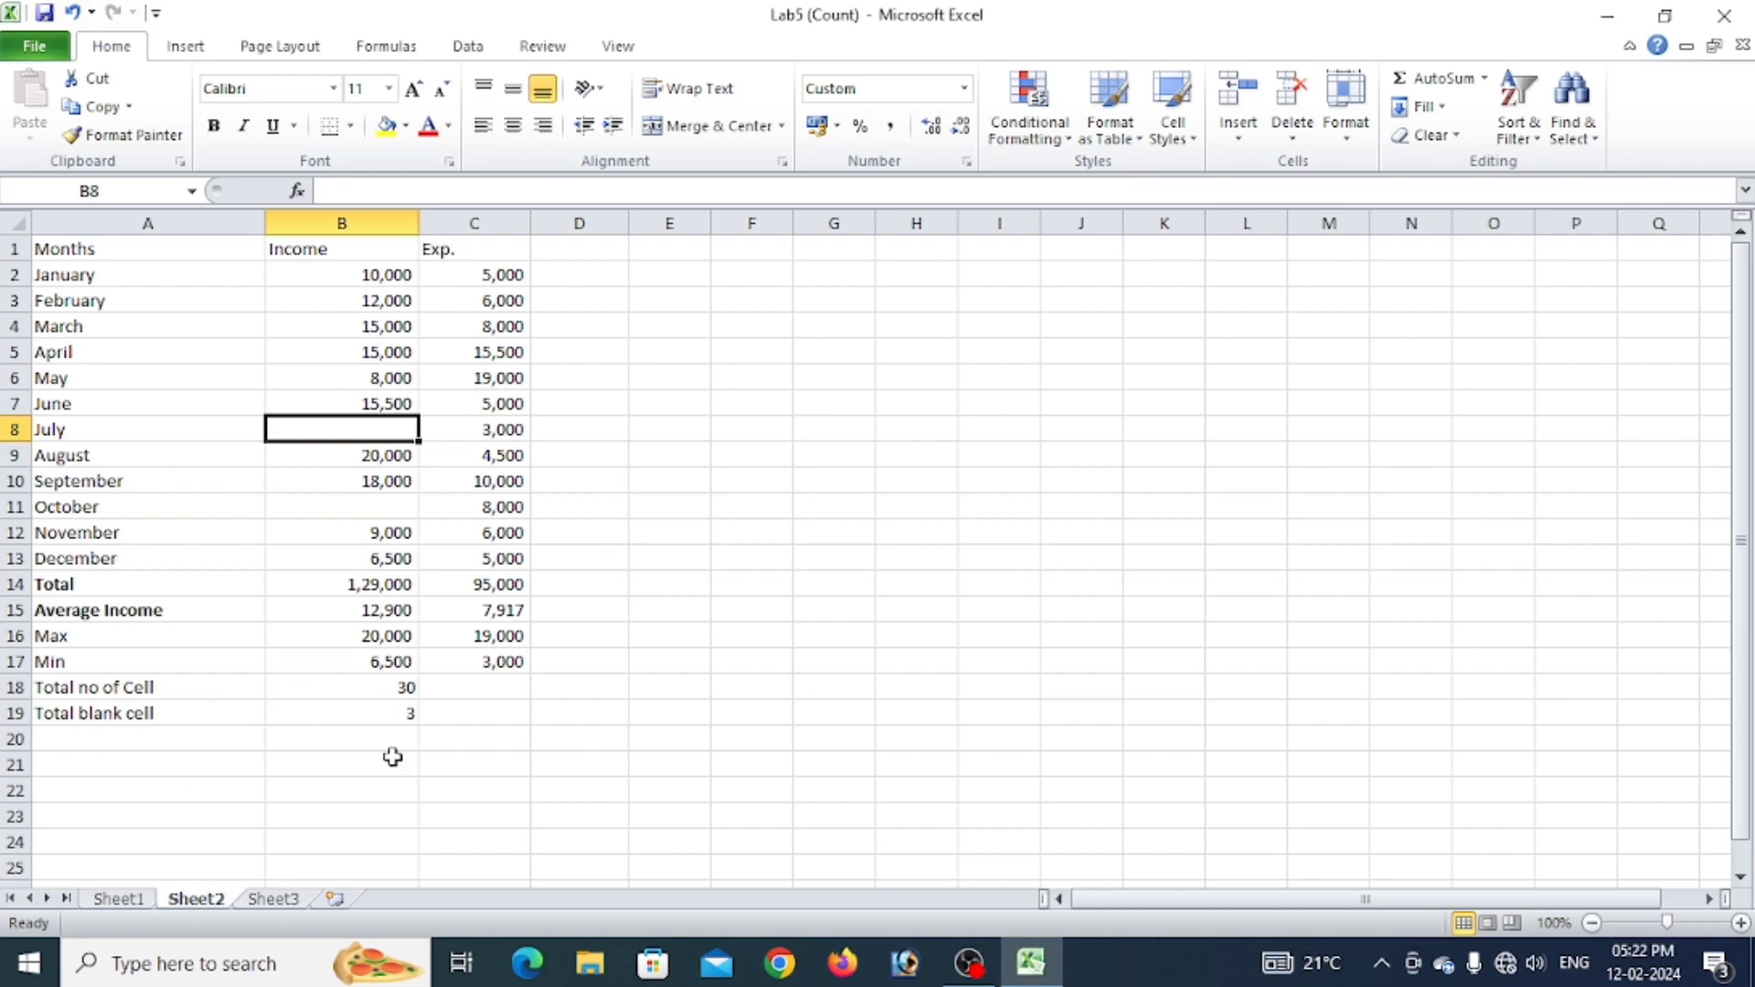
{"action": "key", "text": "ctrl+z"}
{"action": "key", "text": "ctrl+z"}
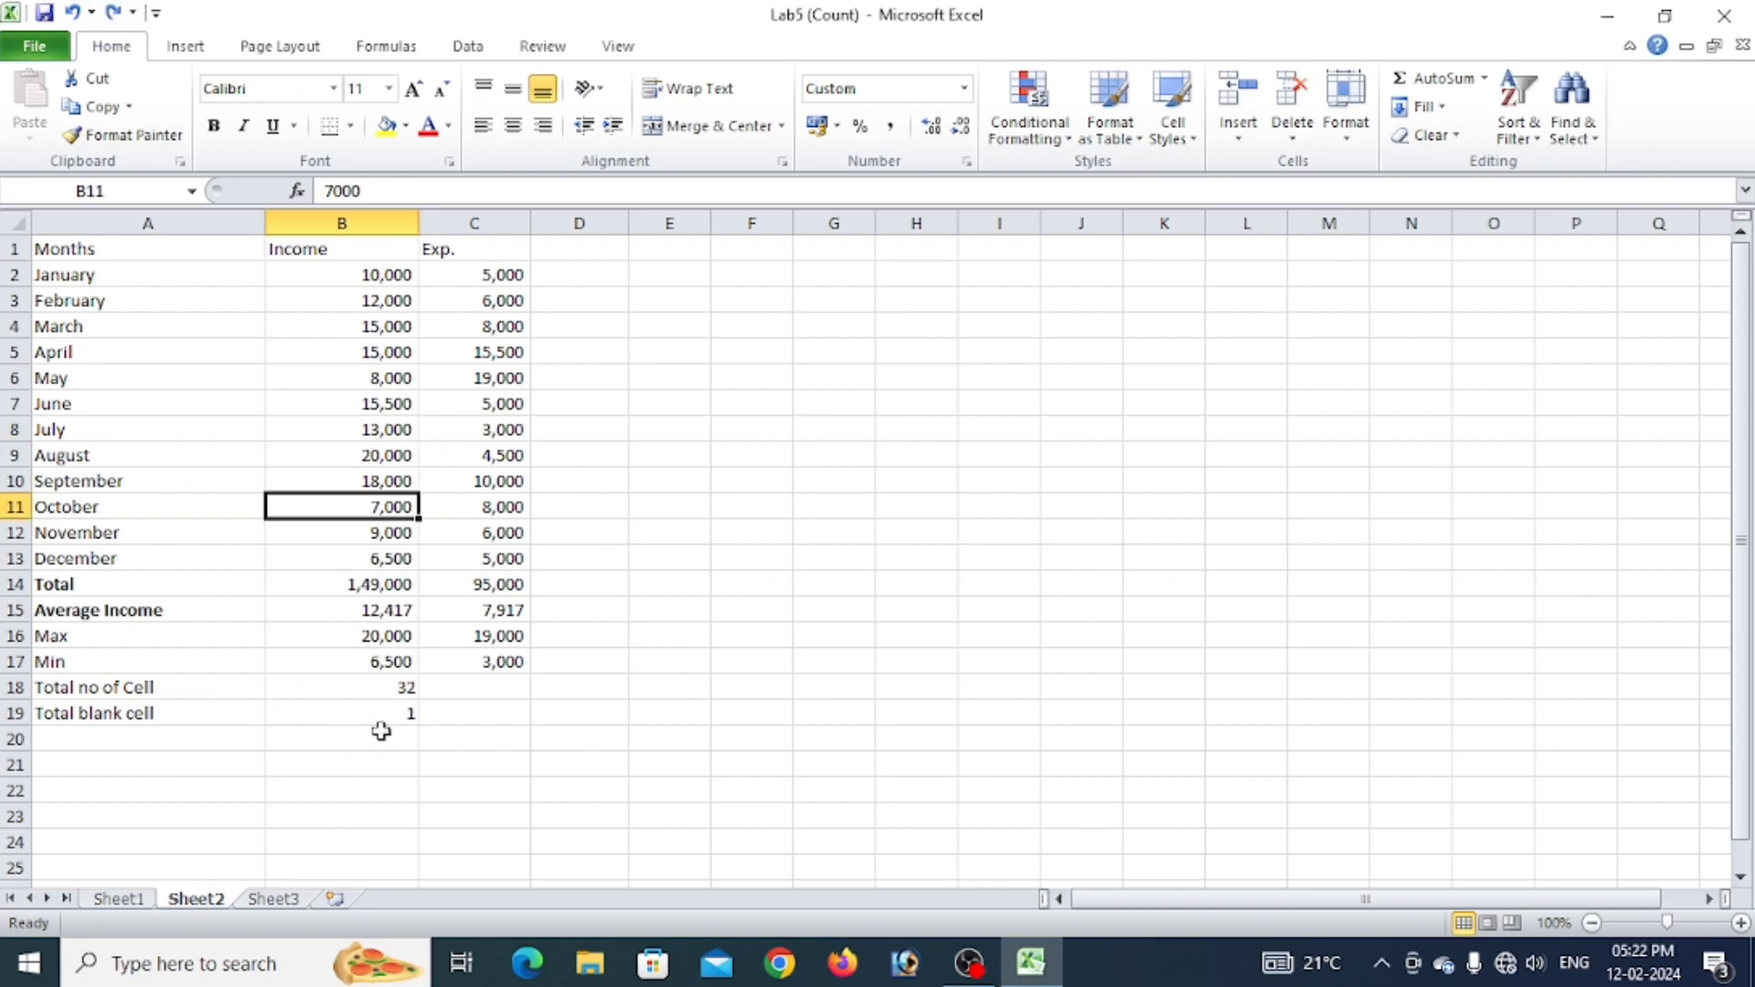
Check the next summary label on Sheet1 and enter Total cell used in A20 of Sheet2.
{"action": "left_click", "coordinate": [99, 899]}
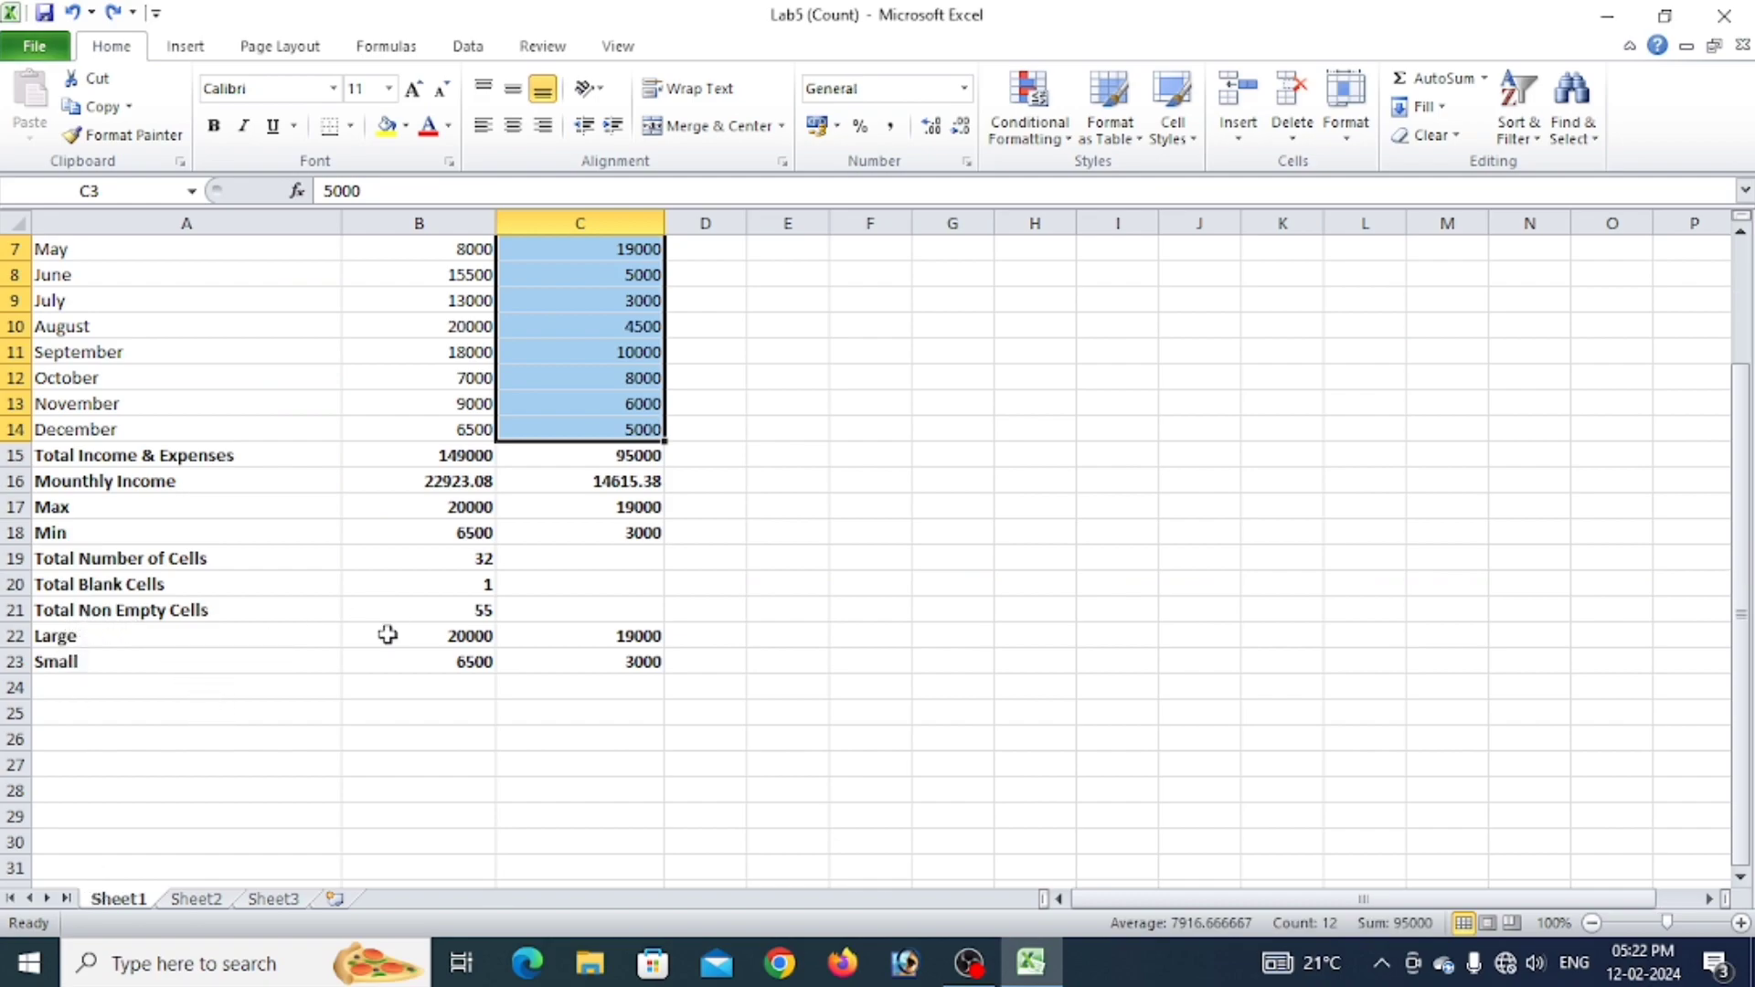
{"action": "left_click", "coordinate": [196, 899]}
{"action": "left_click", "coordinate": [145, 900]}
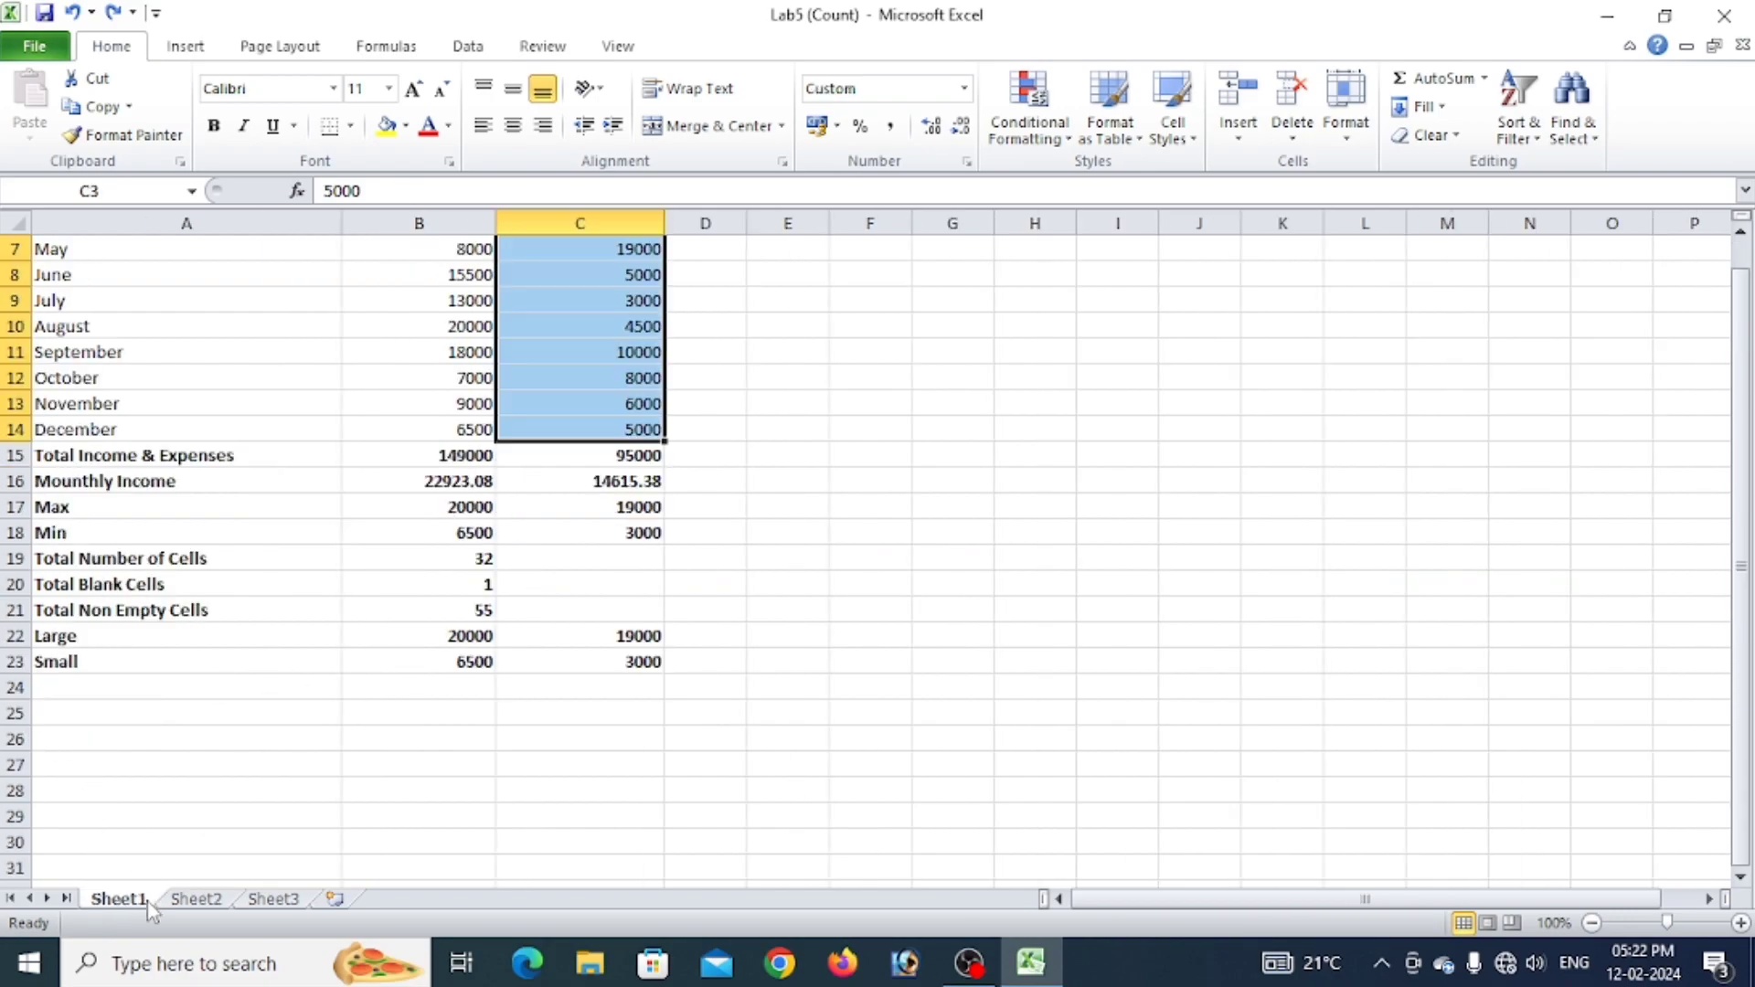
{"action": "left_click", "coordinate": [196, 899]}
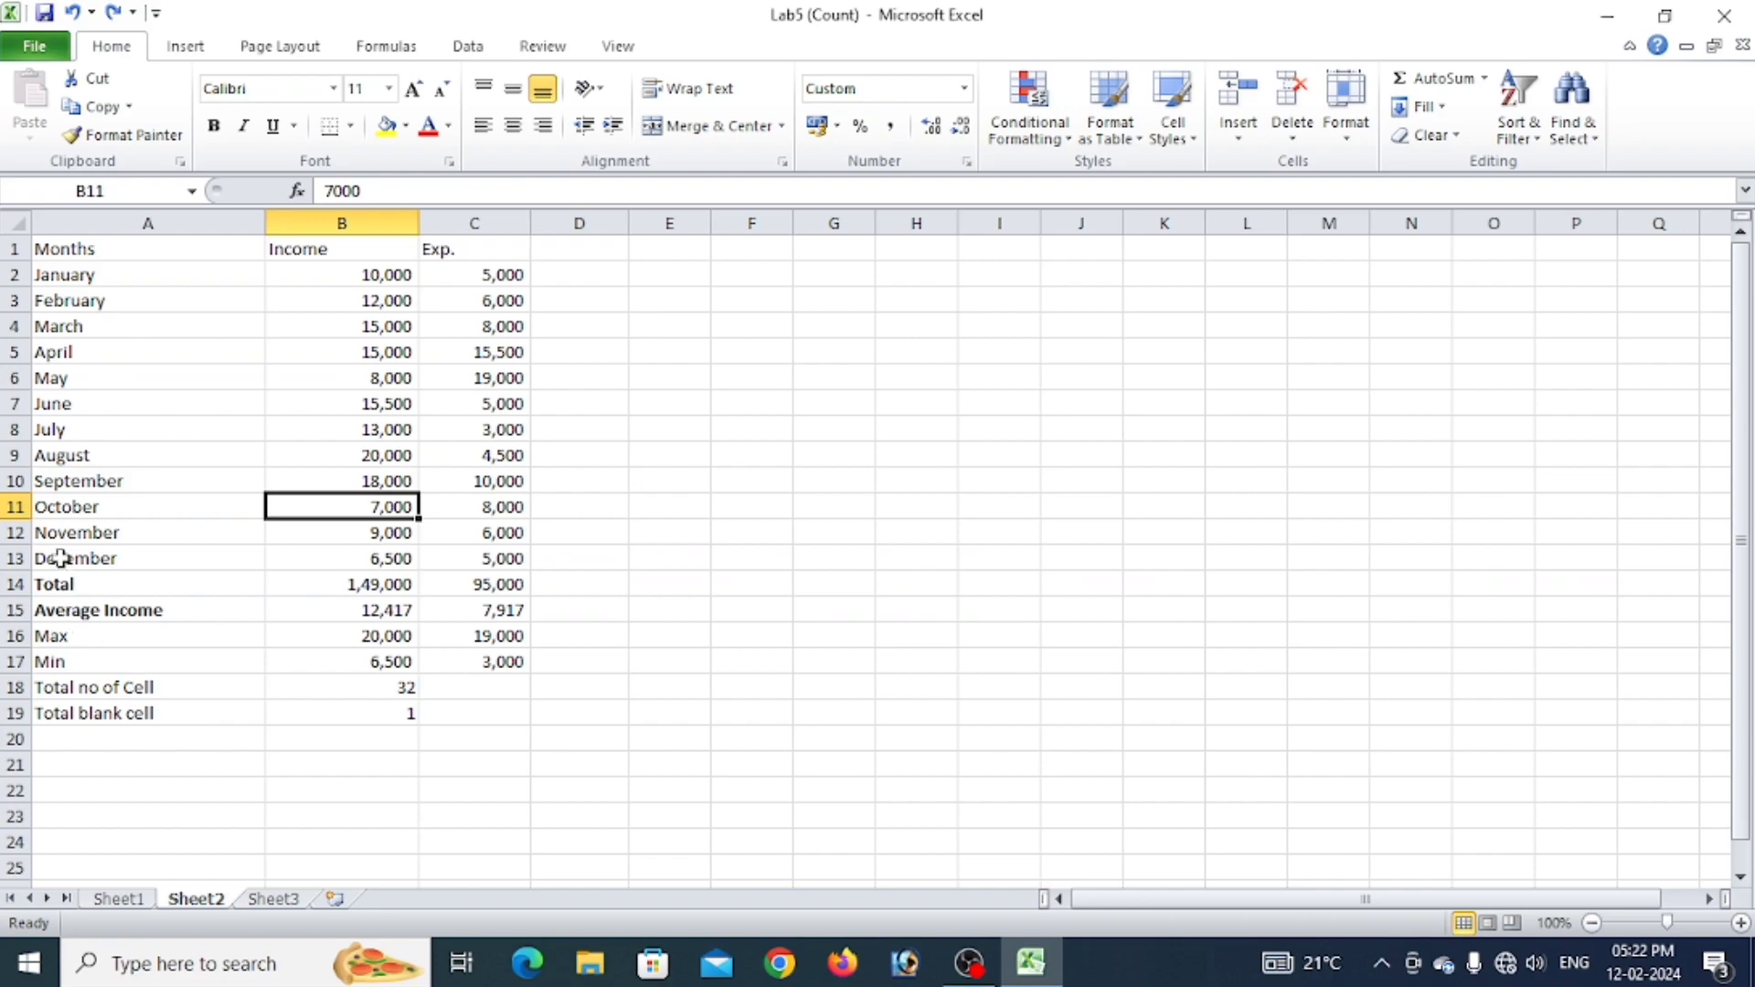
{"action": "left_click", "coordinate": [118, 698]}
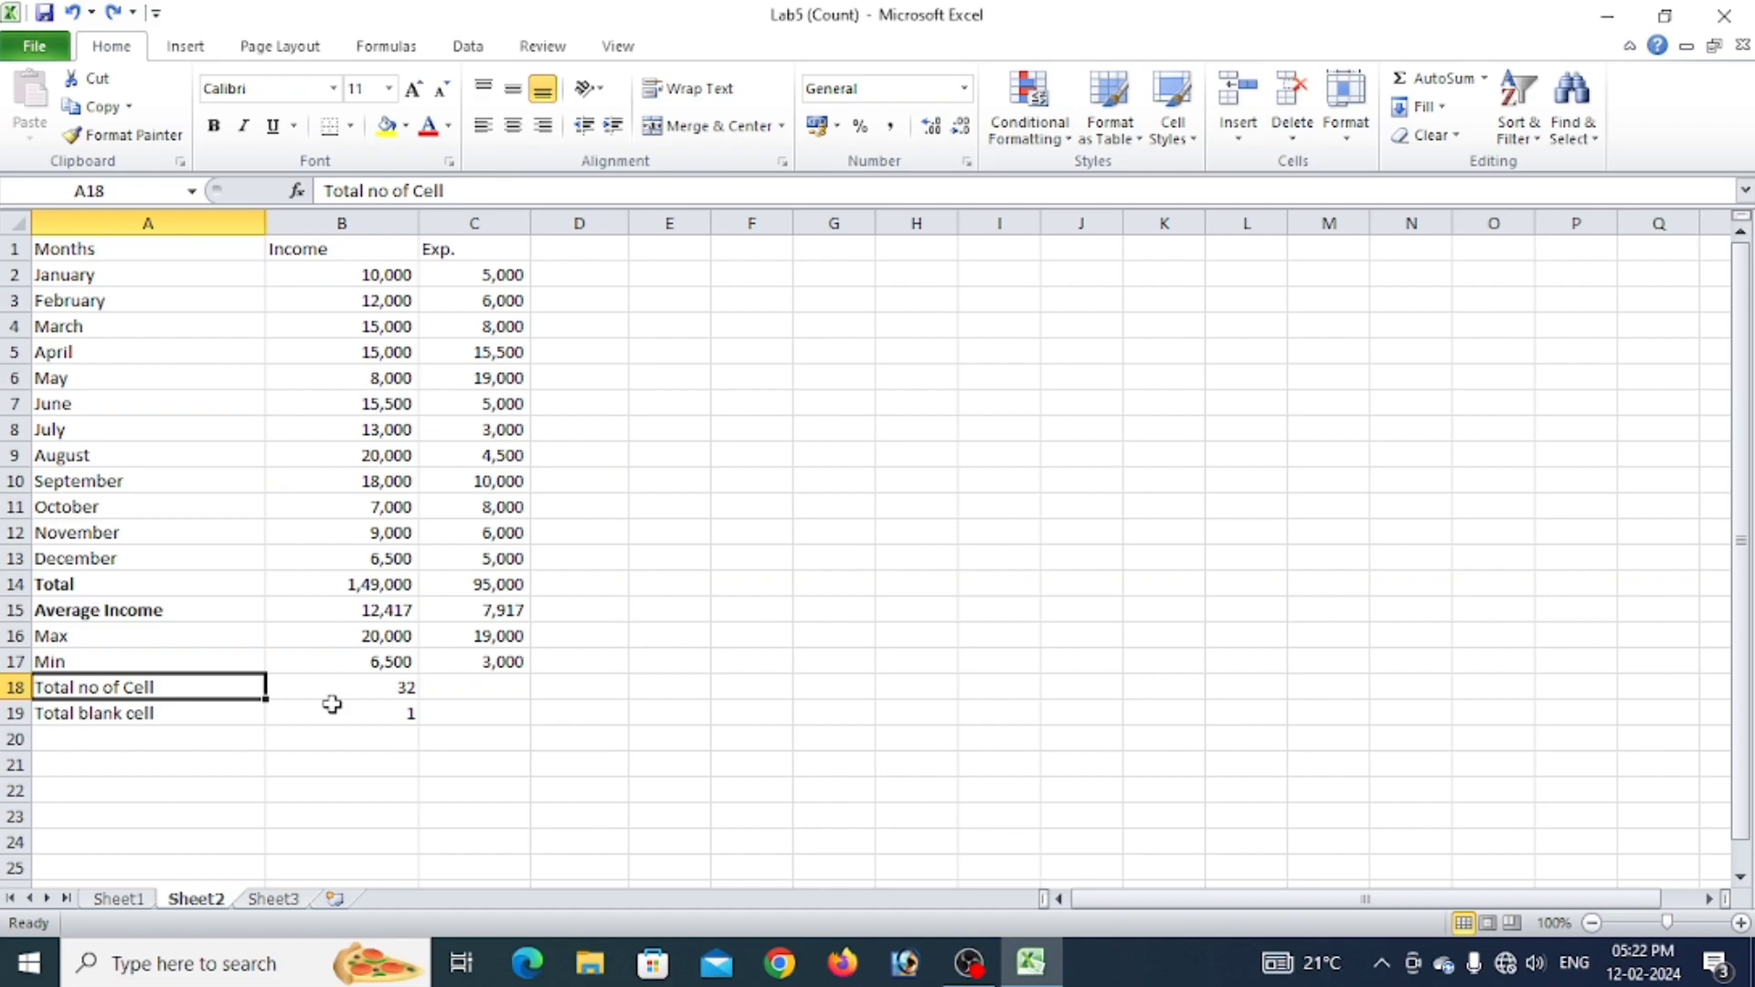
{"action": "left_click", "coordinate": [135, 741]}
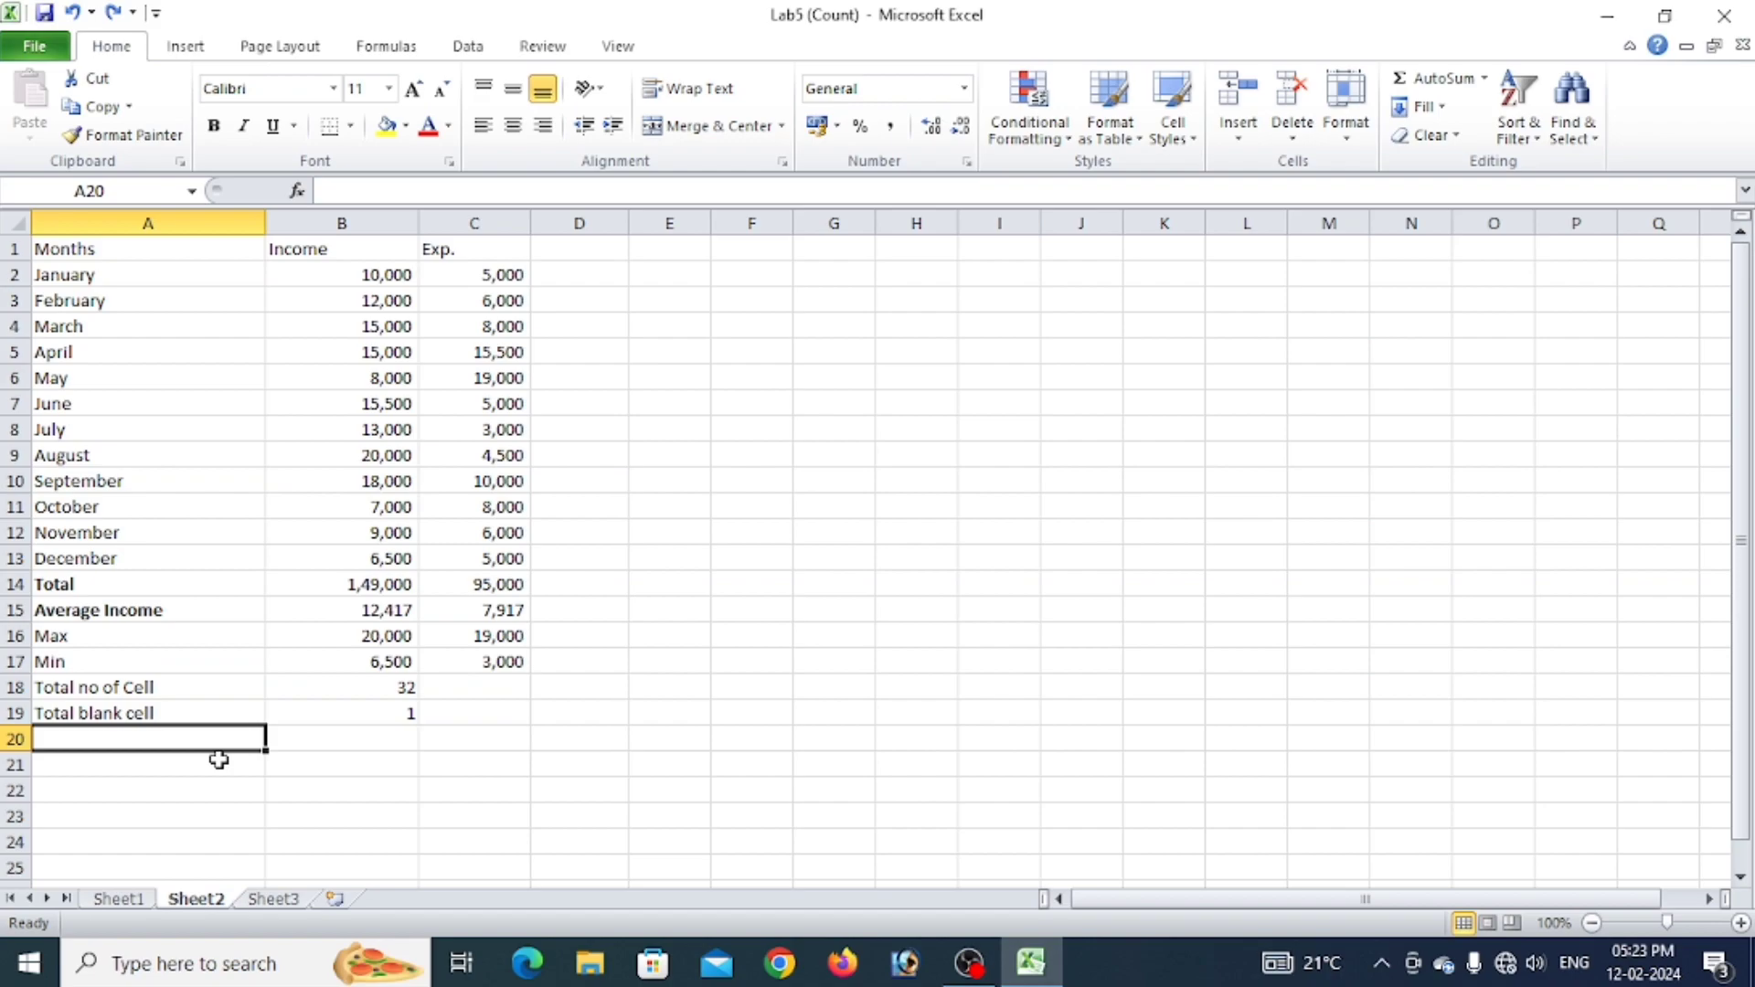
{"action": "type", "text": "To"}
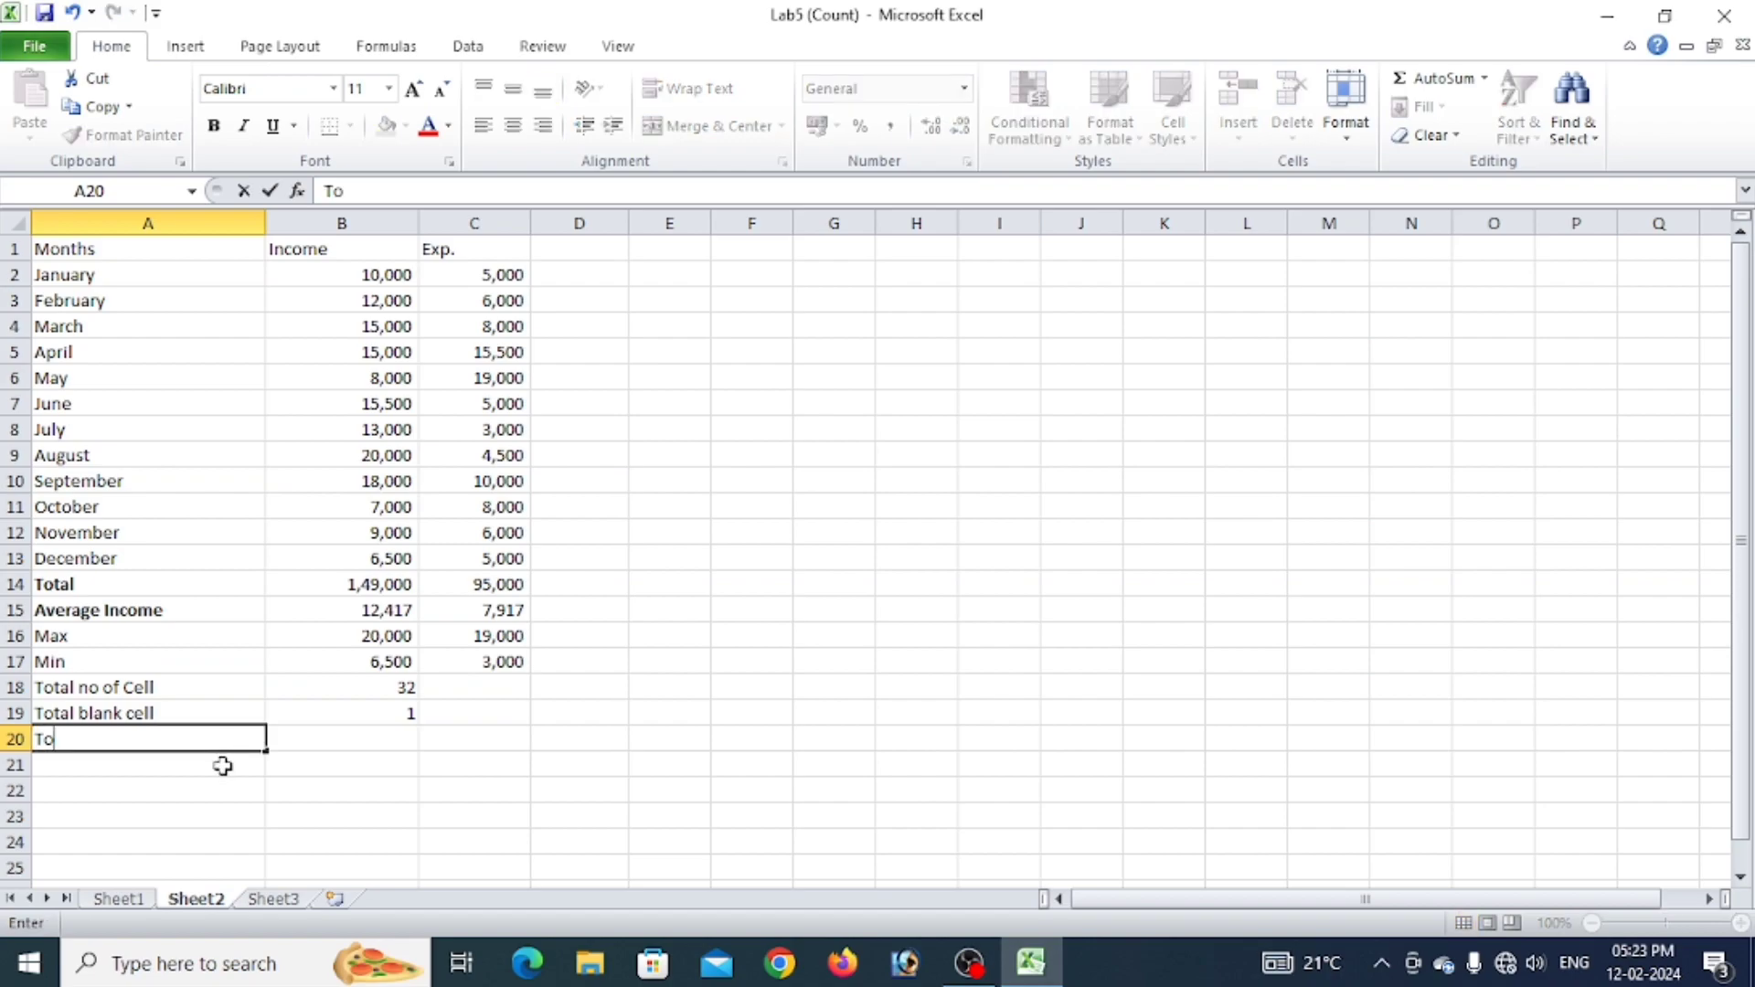
{"action": "type", "text": "tal cell use"}
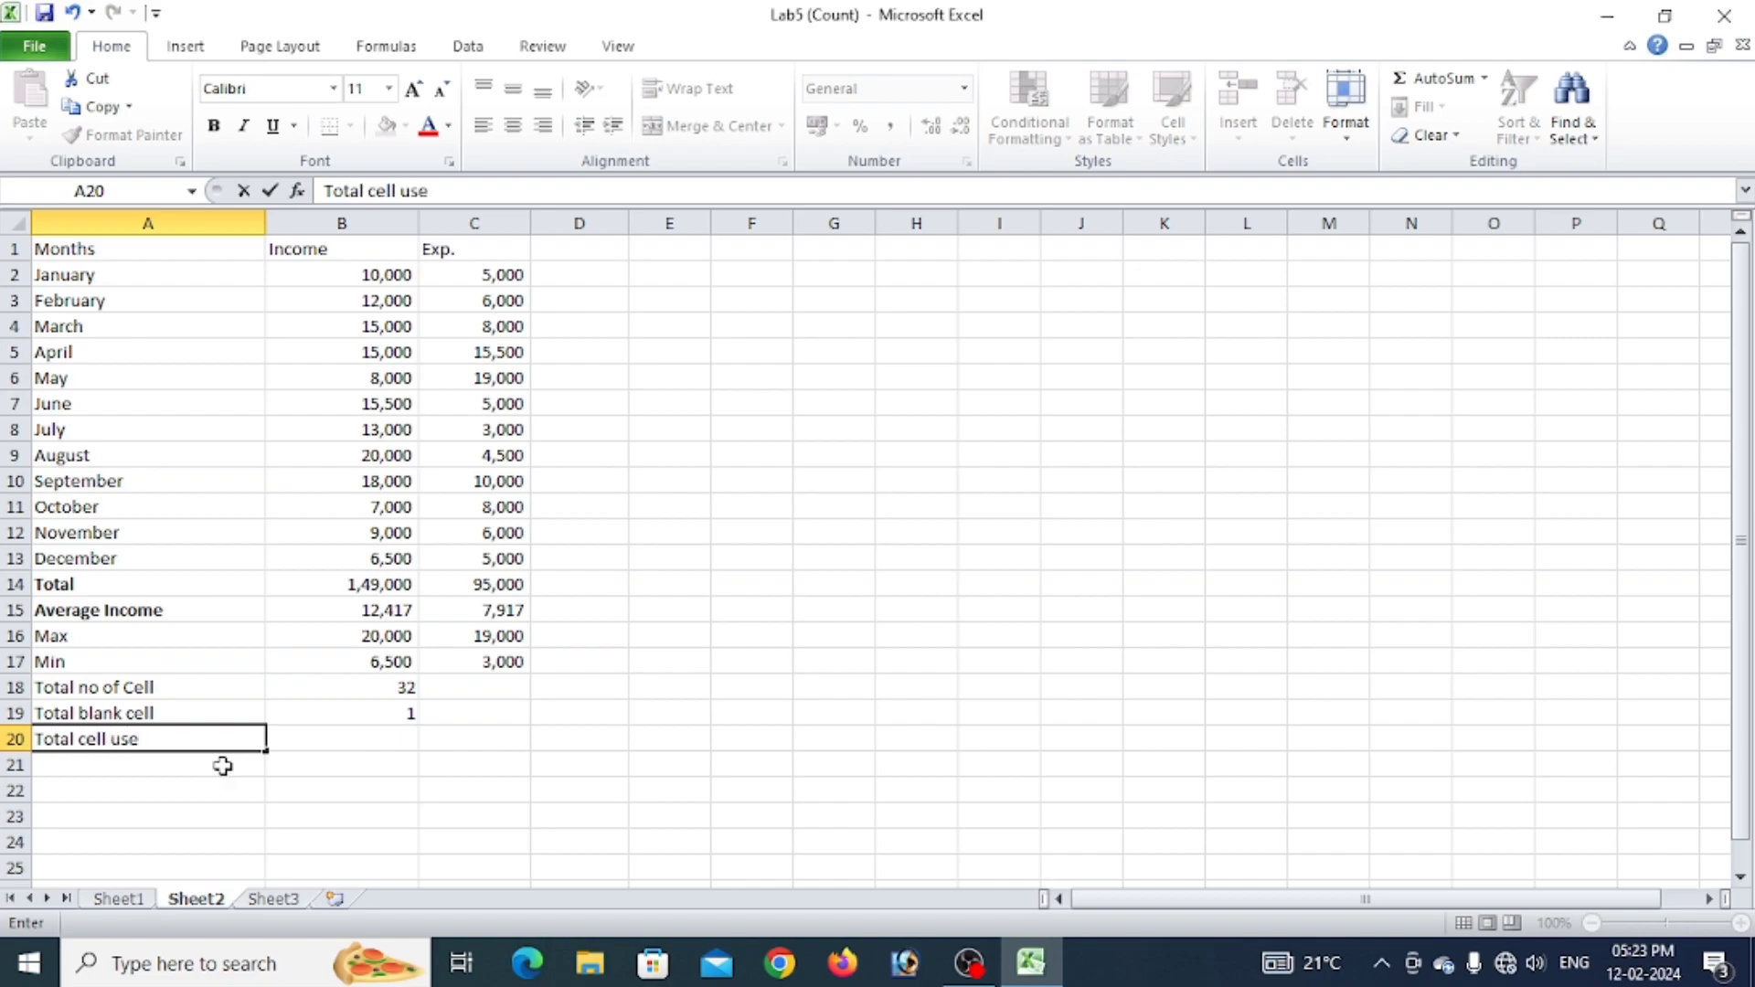
{"action": "type", "text": "d"}
{"action": "left_click", "coordinate": [319, 745]}
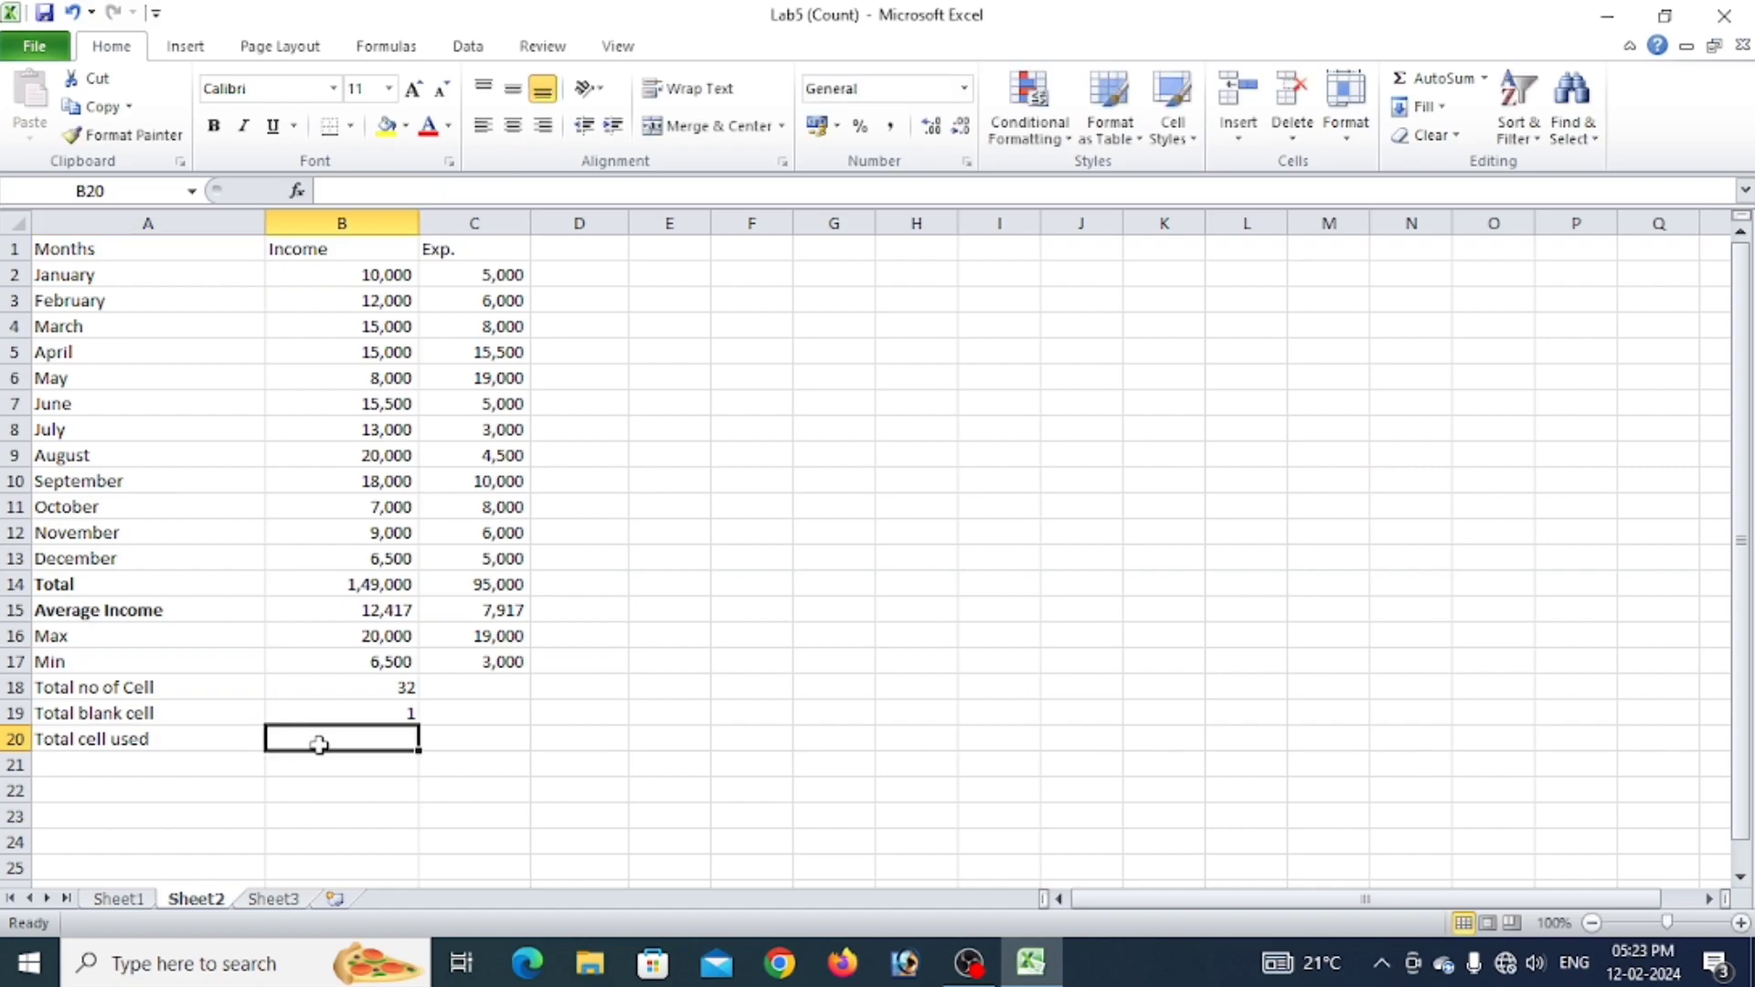
{"action": "type", "text": "="}
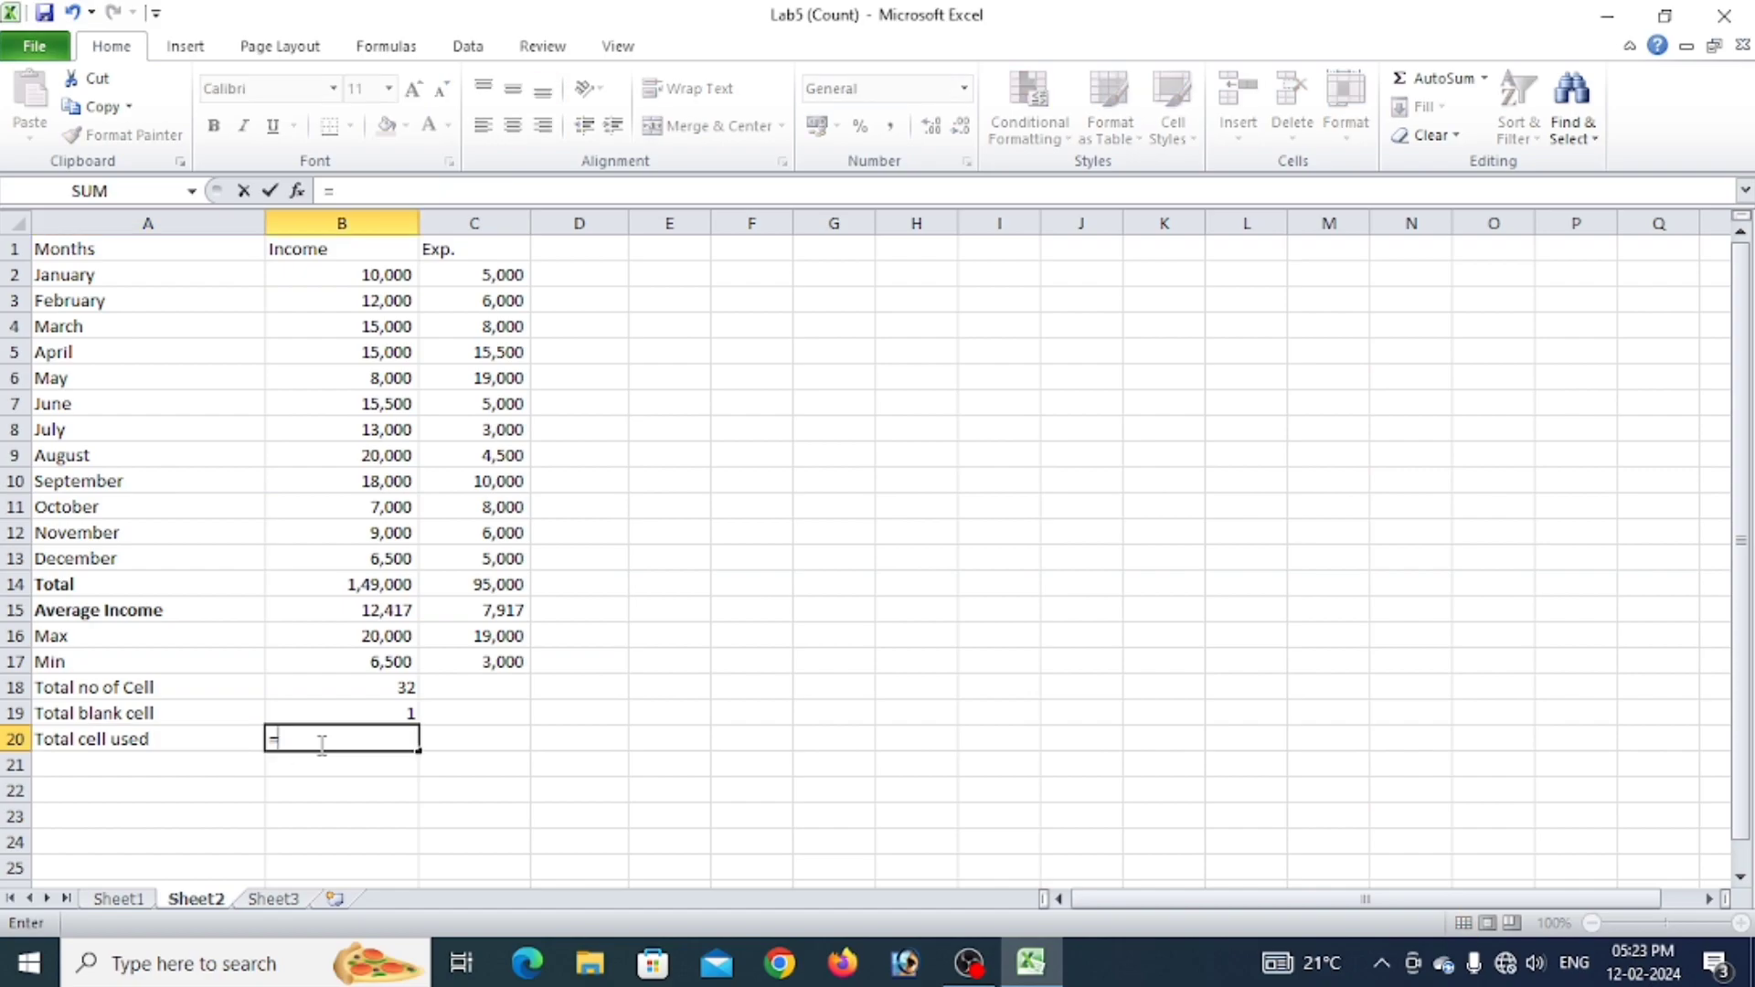
{"action": "type", "text": "coum"}
{"action": "key", "text": "BackSpace"}
{"action": "key", "text": "BackSpace"}
{"action": "key", "text": "BackSpace"}
{"action": "key", "text": "BackSpace"}
{"action": "key", "text": "BackSpace"}
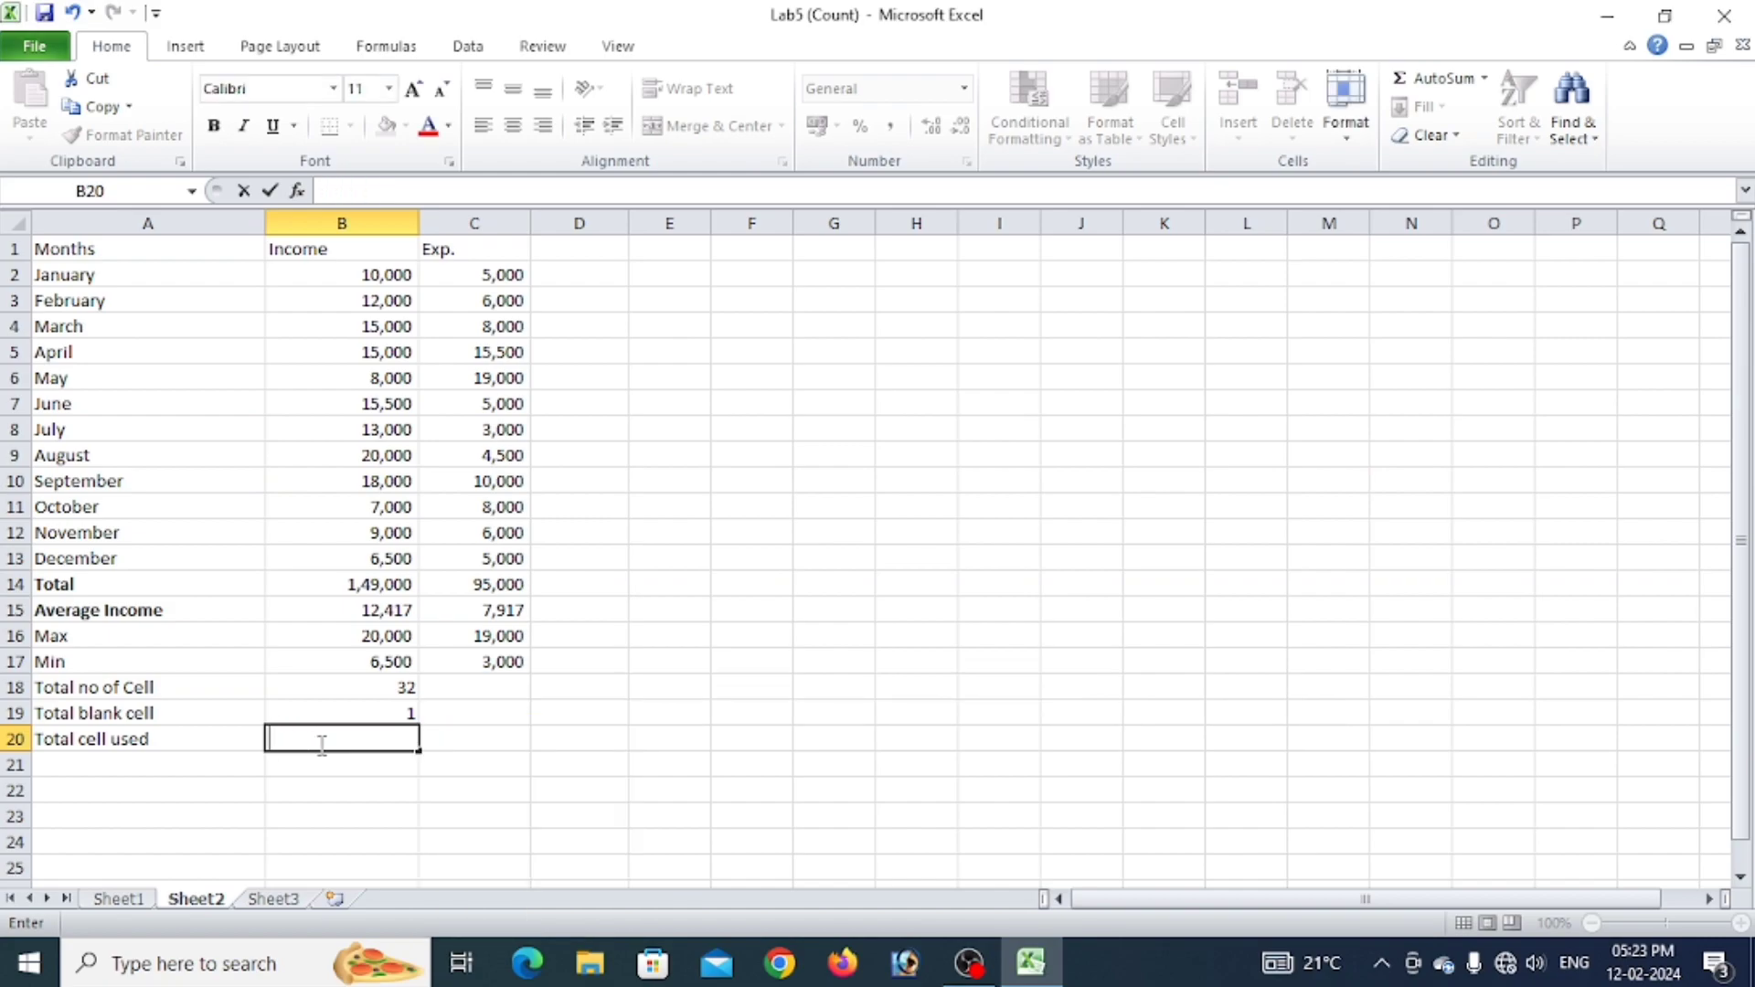
Count the non-empty cells in B20 with =COUNTA(A1:C19) and compare it with the cell count in B18.
{"action": "type", "text": "=count"}
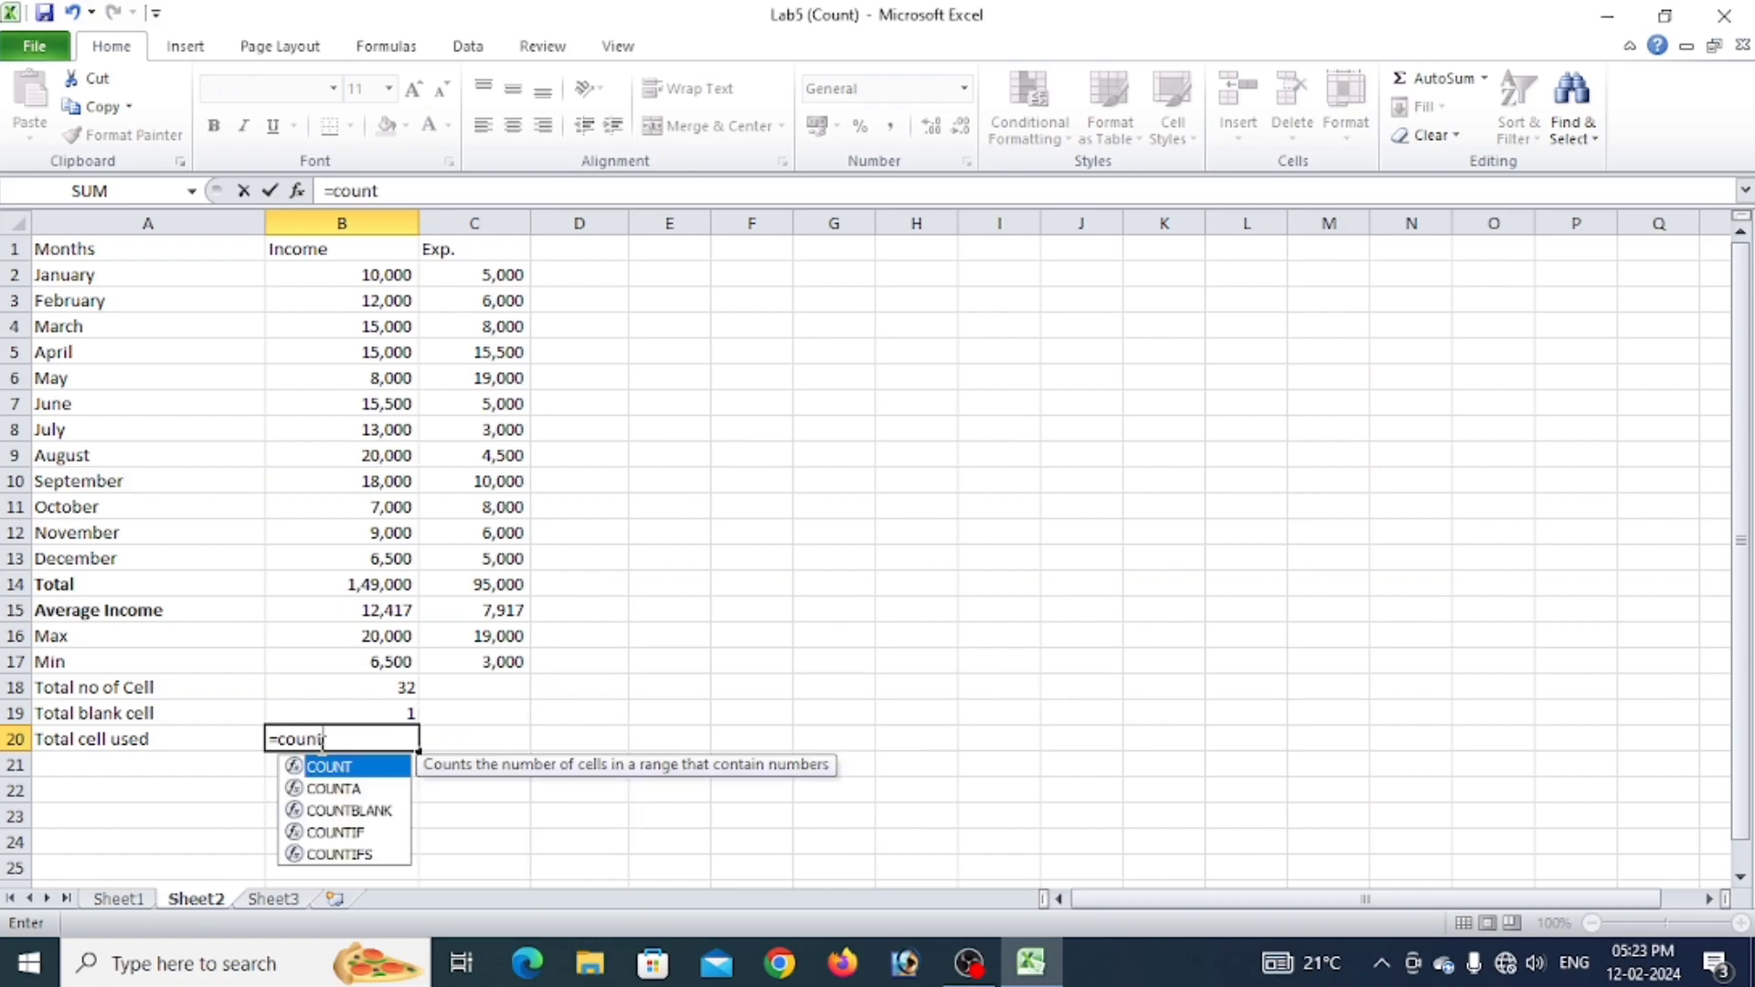
{"action": "key", "text": "Down"}
{"action": "key", "text": "Tab"}
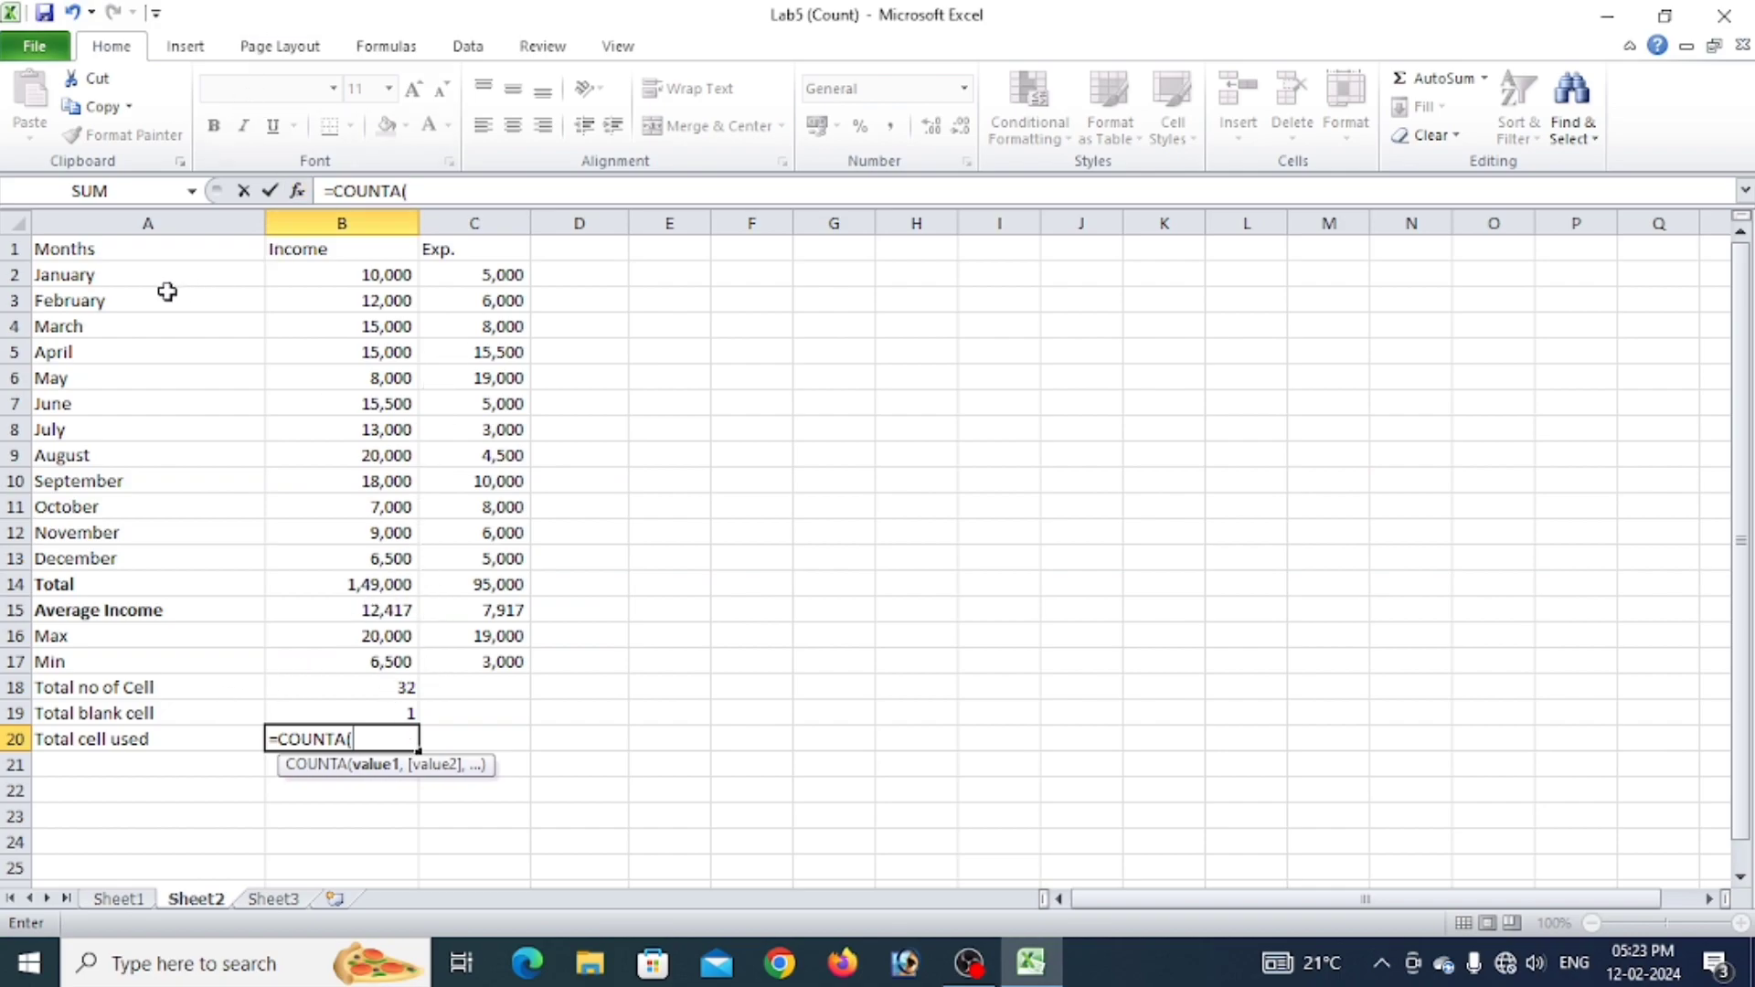
{"action": "left_click_drag", "start_coordinate": [80, 245], "coordinate": [463, 723]}
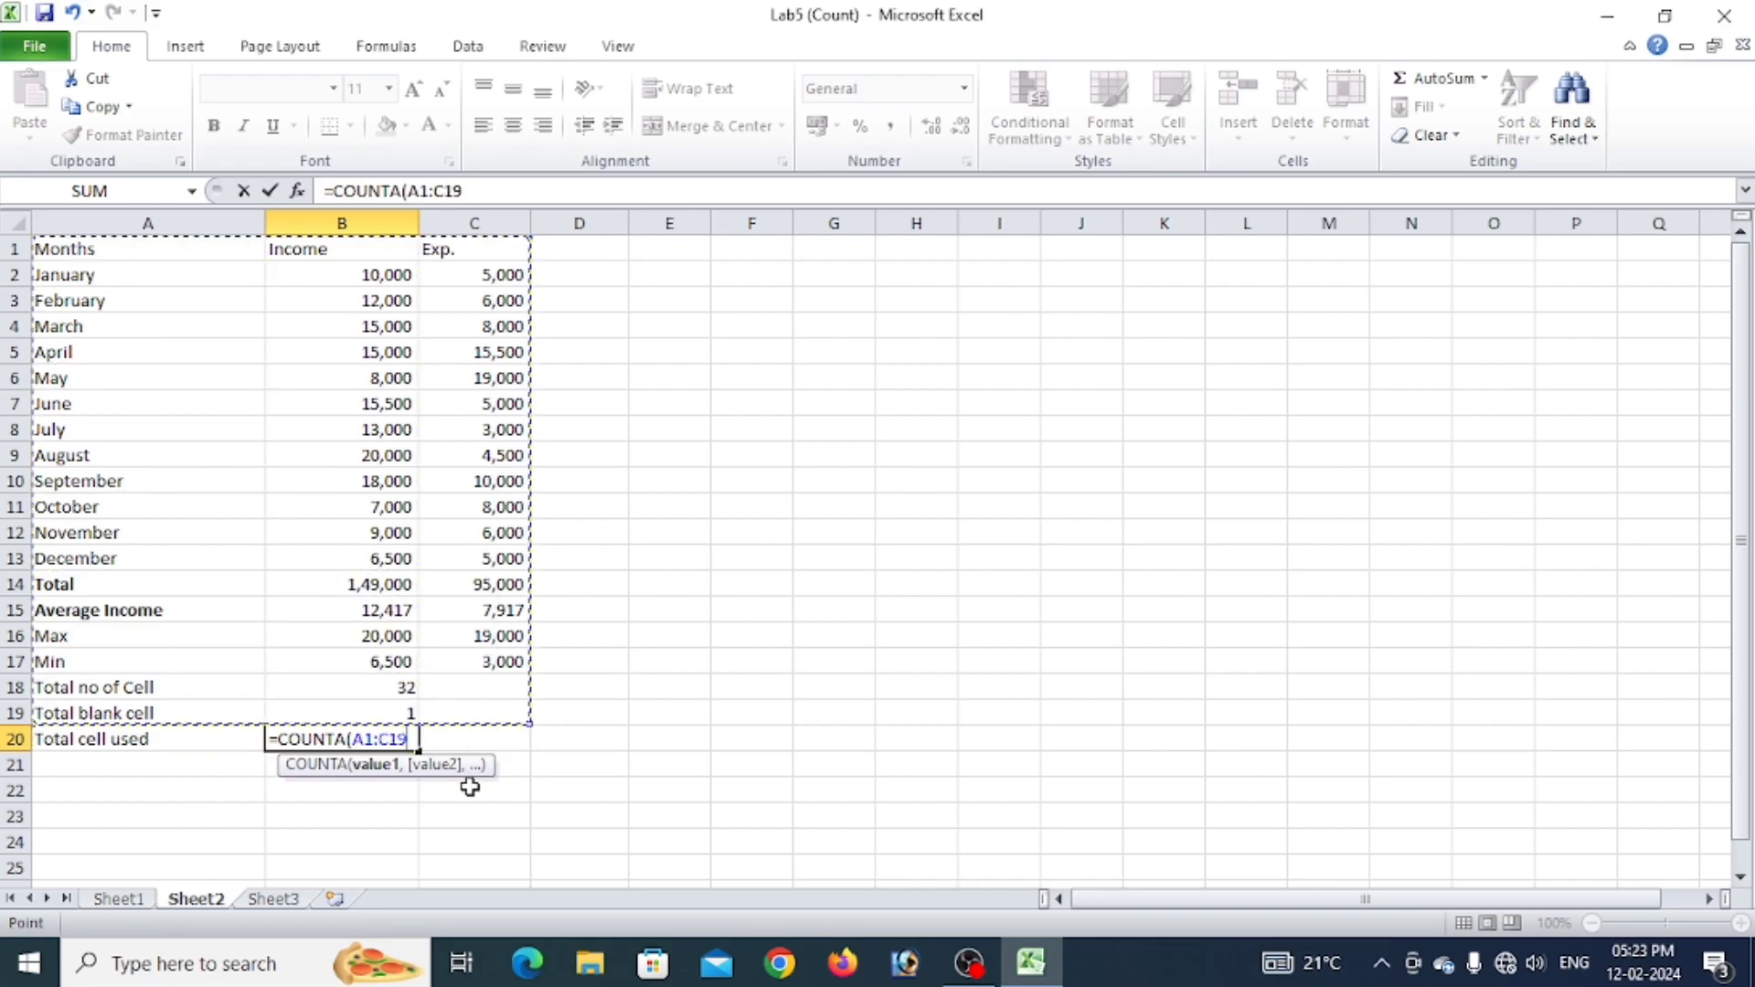
{"action": "type", "text": ")"}
{"action": "key", "text": "Return"}
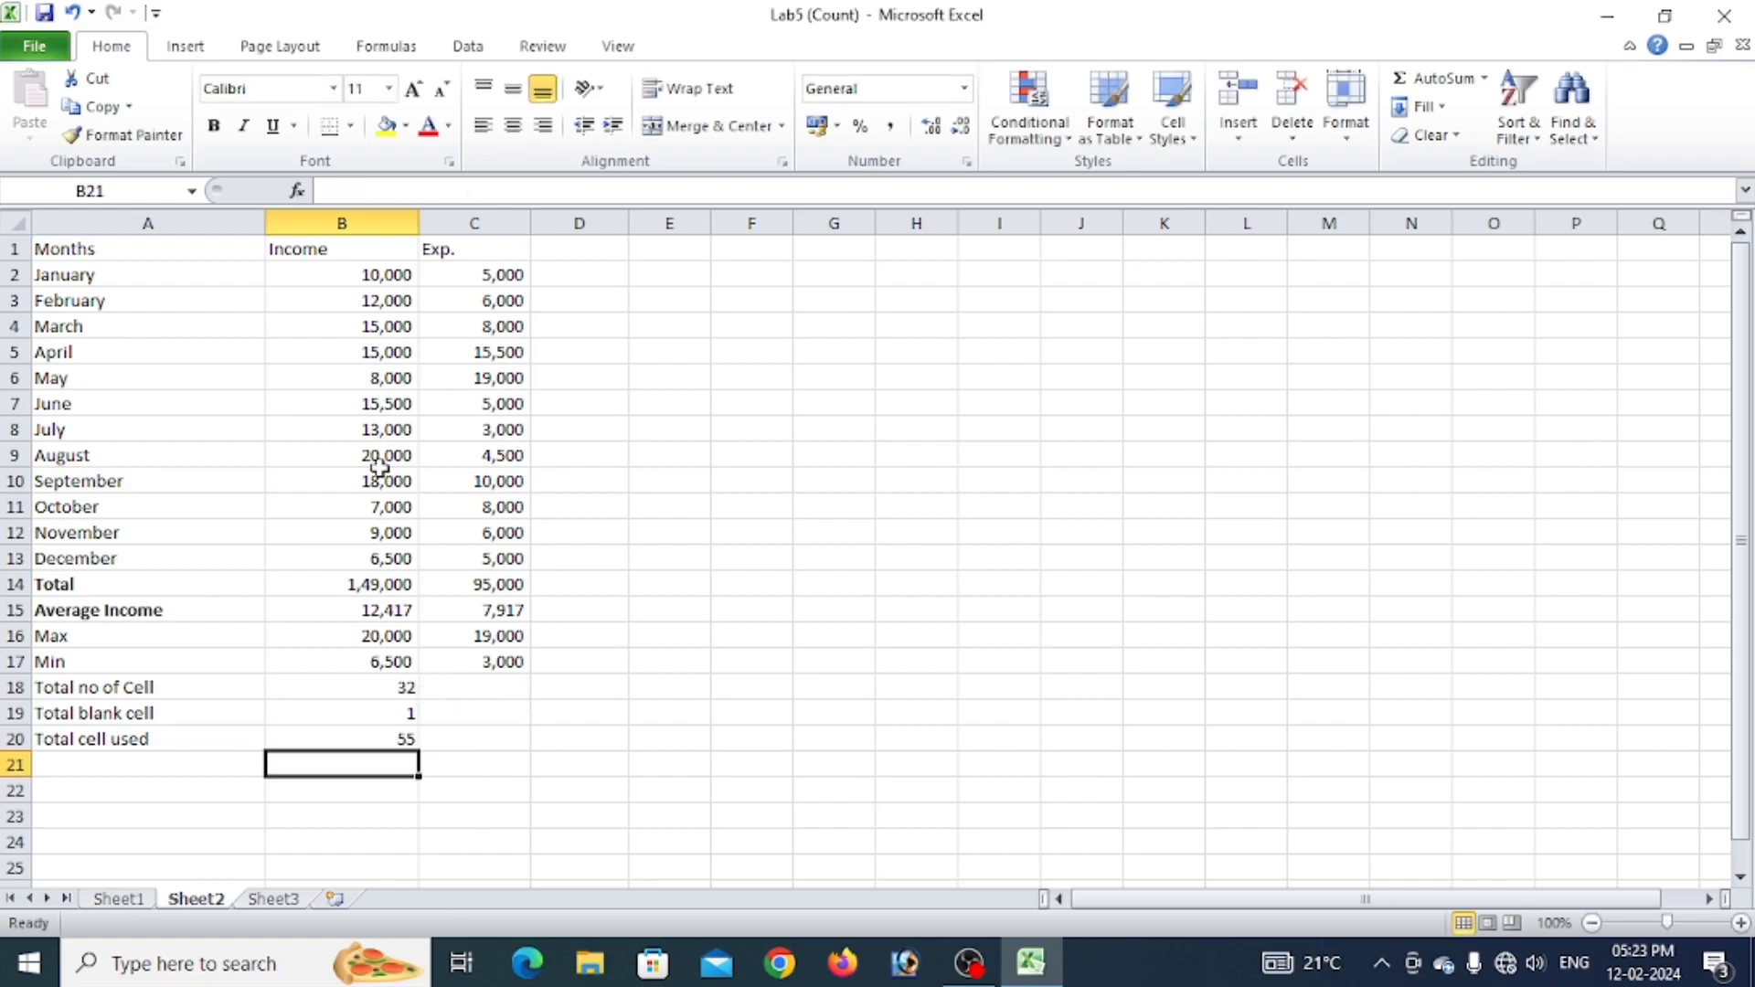
{"action": "left_click", "coordinate": [399, 688]}
{"action": "left_click", "coordinate": [401, 740]}
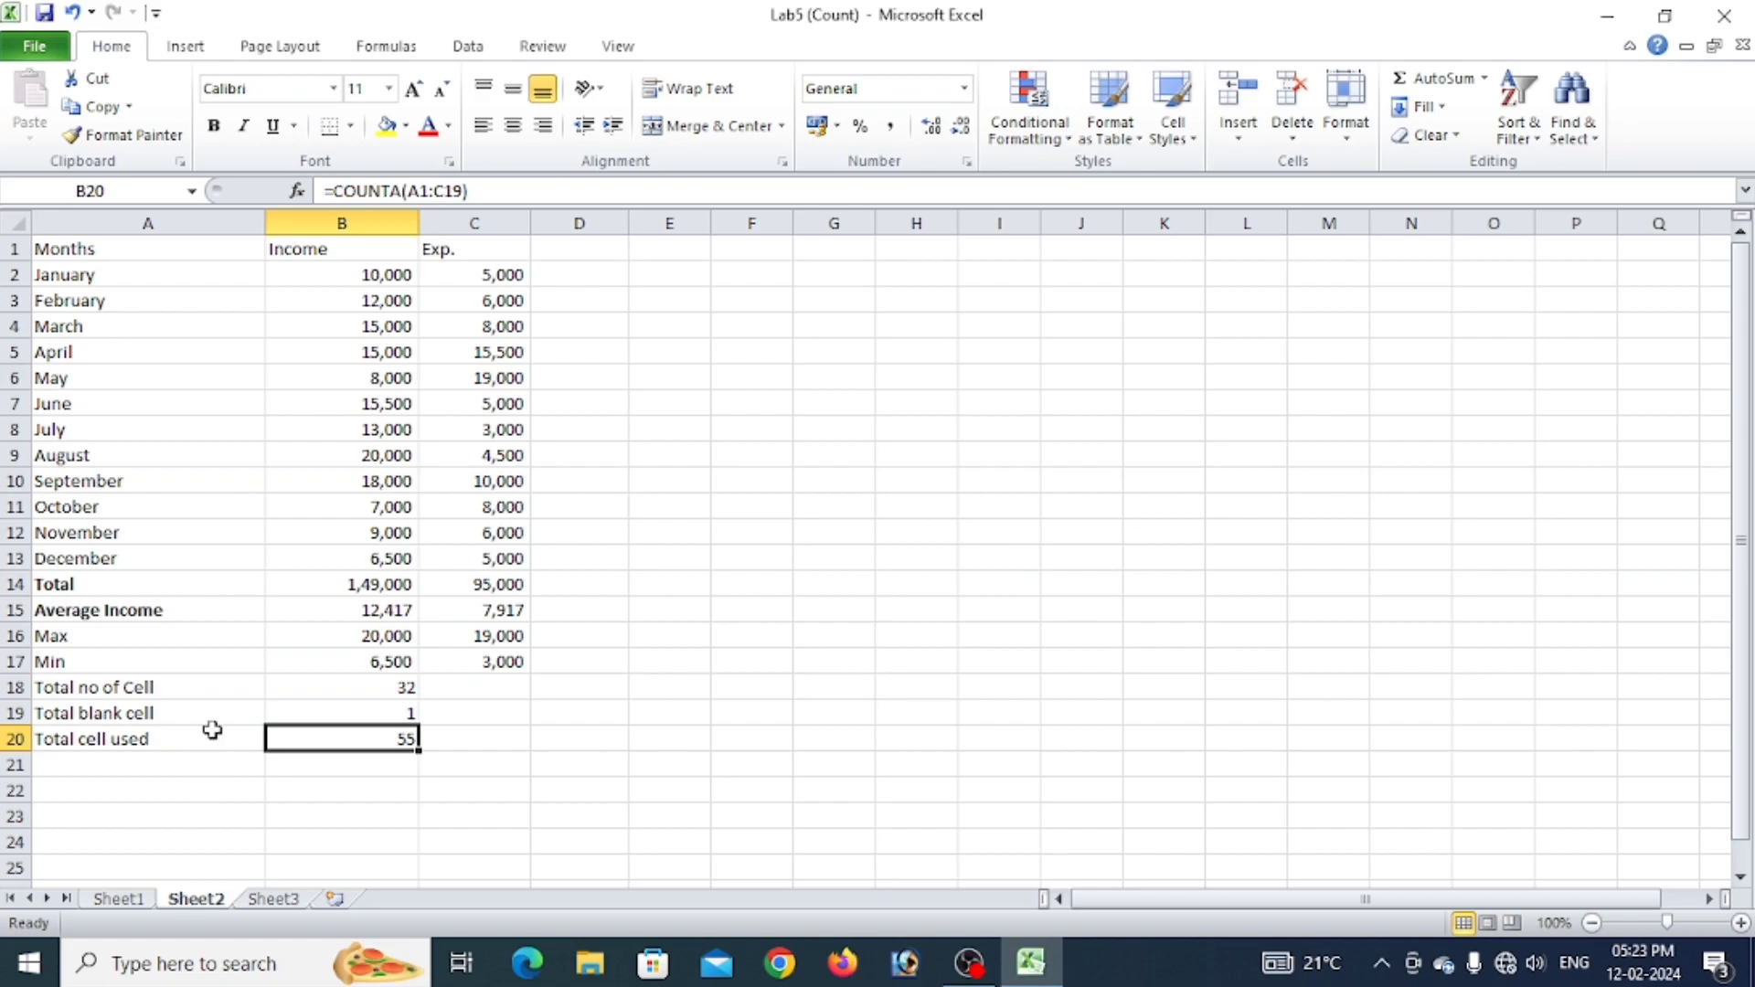
Enter the sample text =count in G1 and erase it from the cell.
{"action": "left_click", "coordinate": [844, 348]}
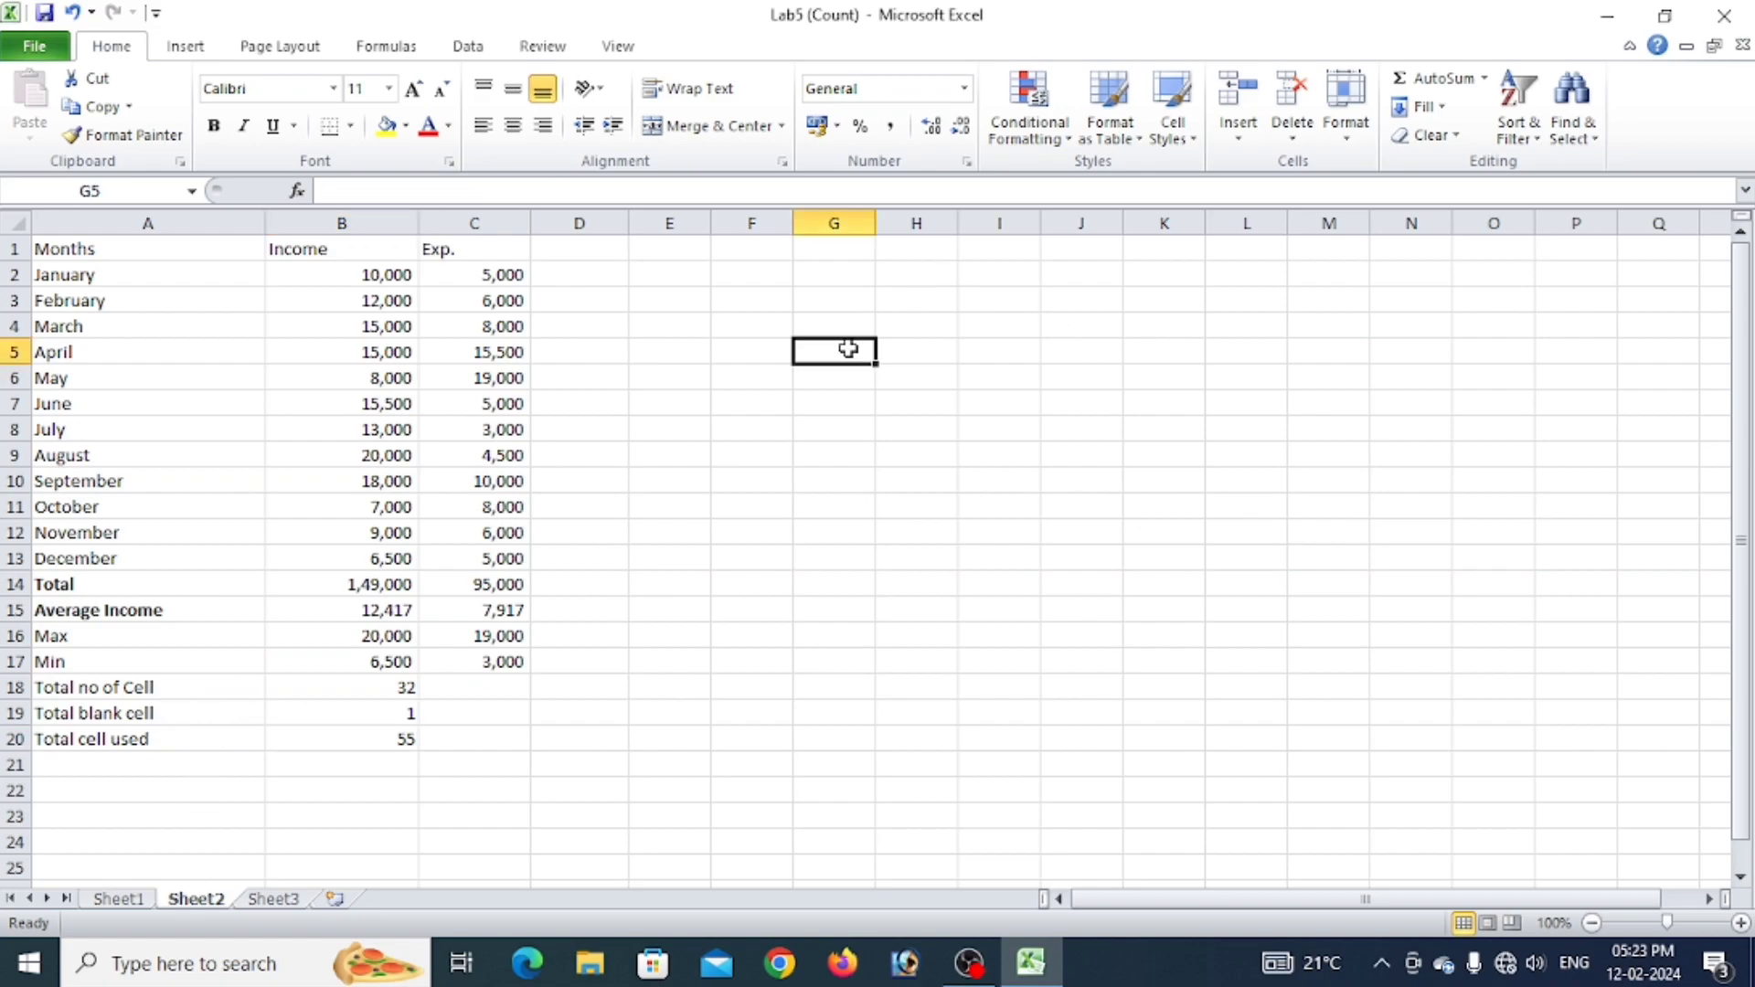
{"action": "key", "text": "ctrl+Up"}
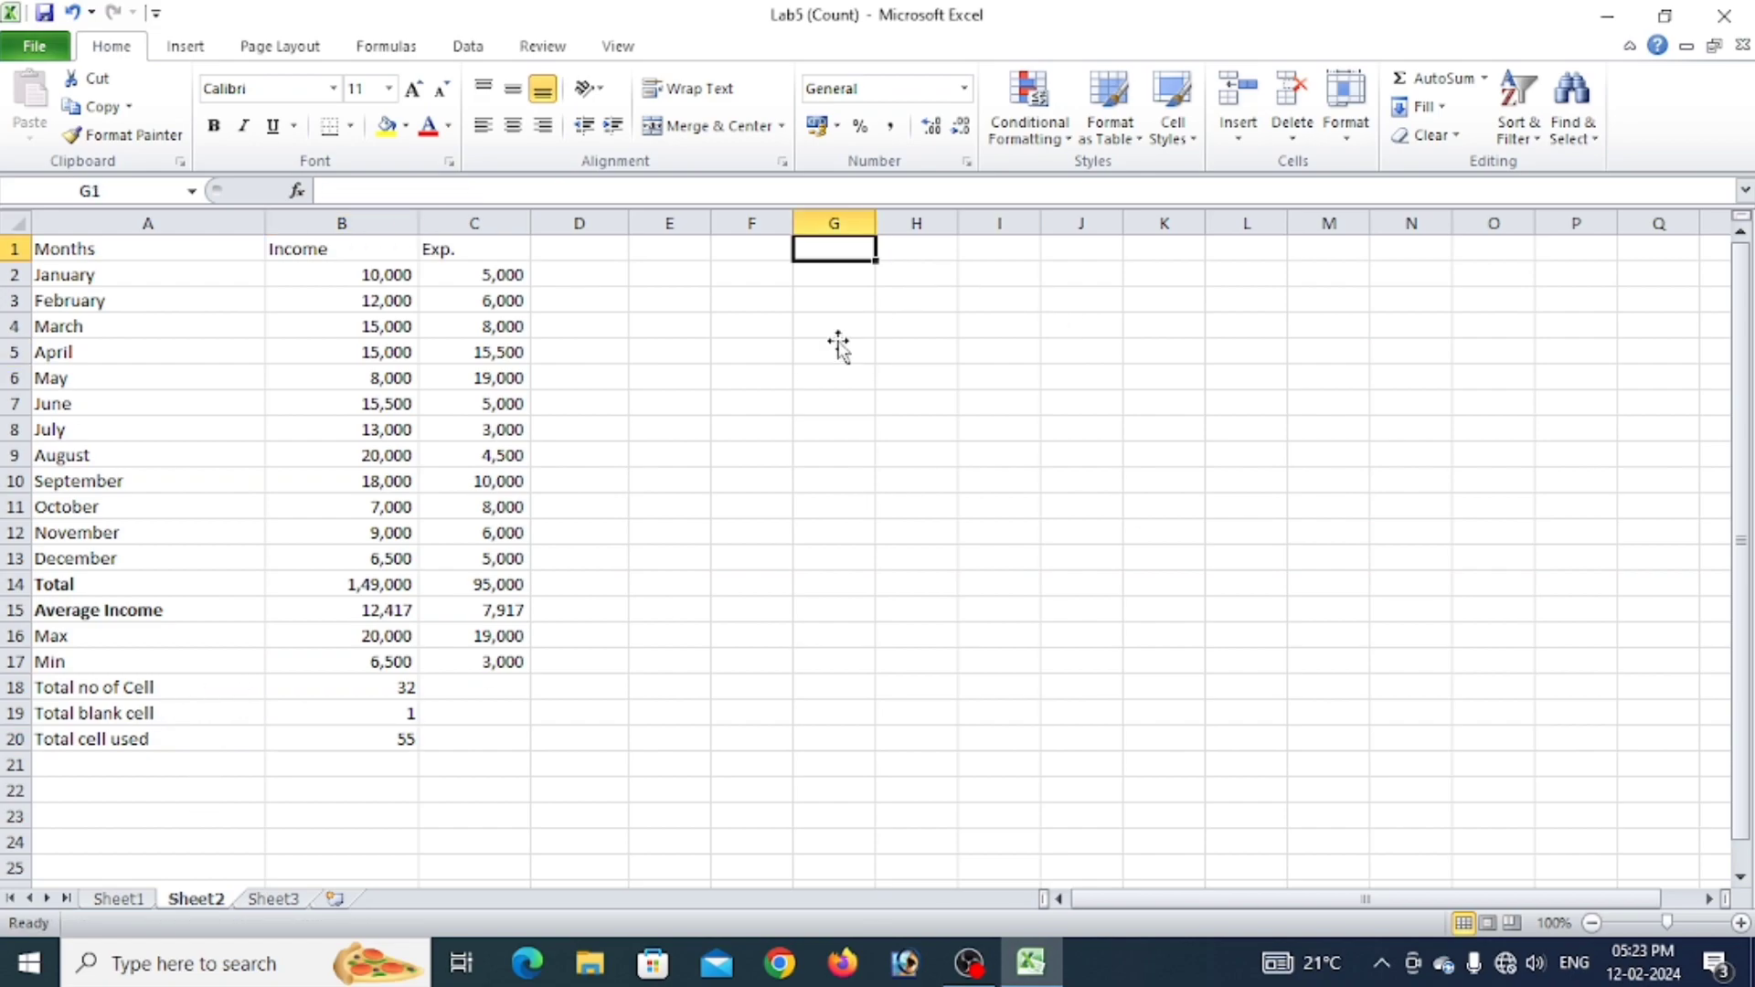
{"action": "double_click", "coordinate": [849, 257]}
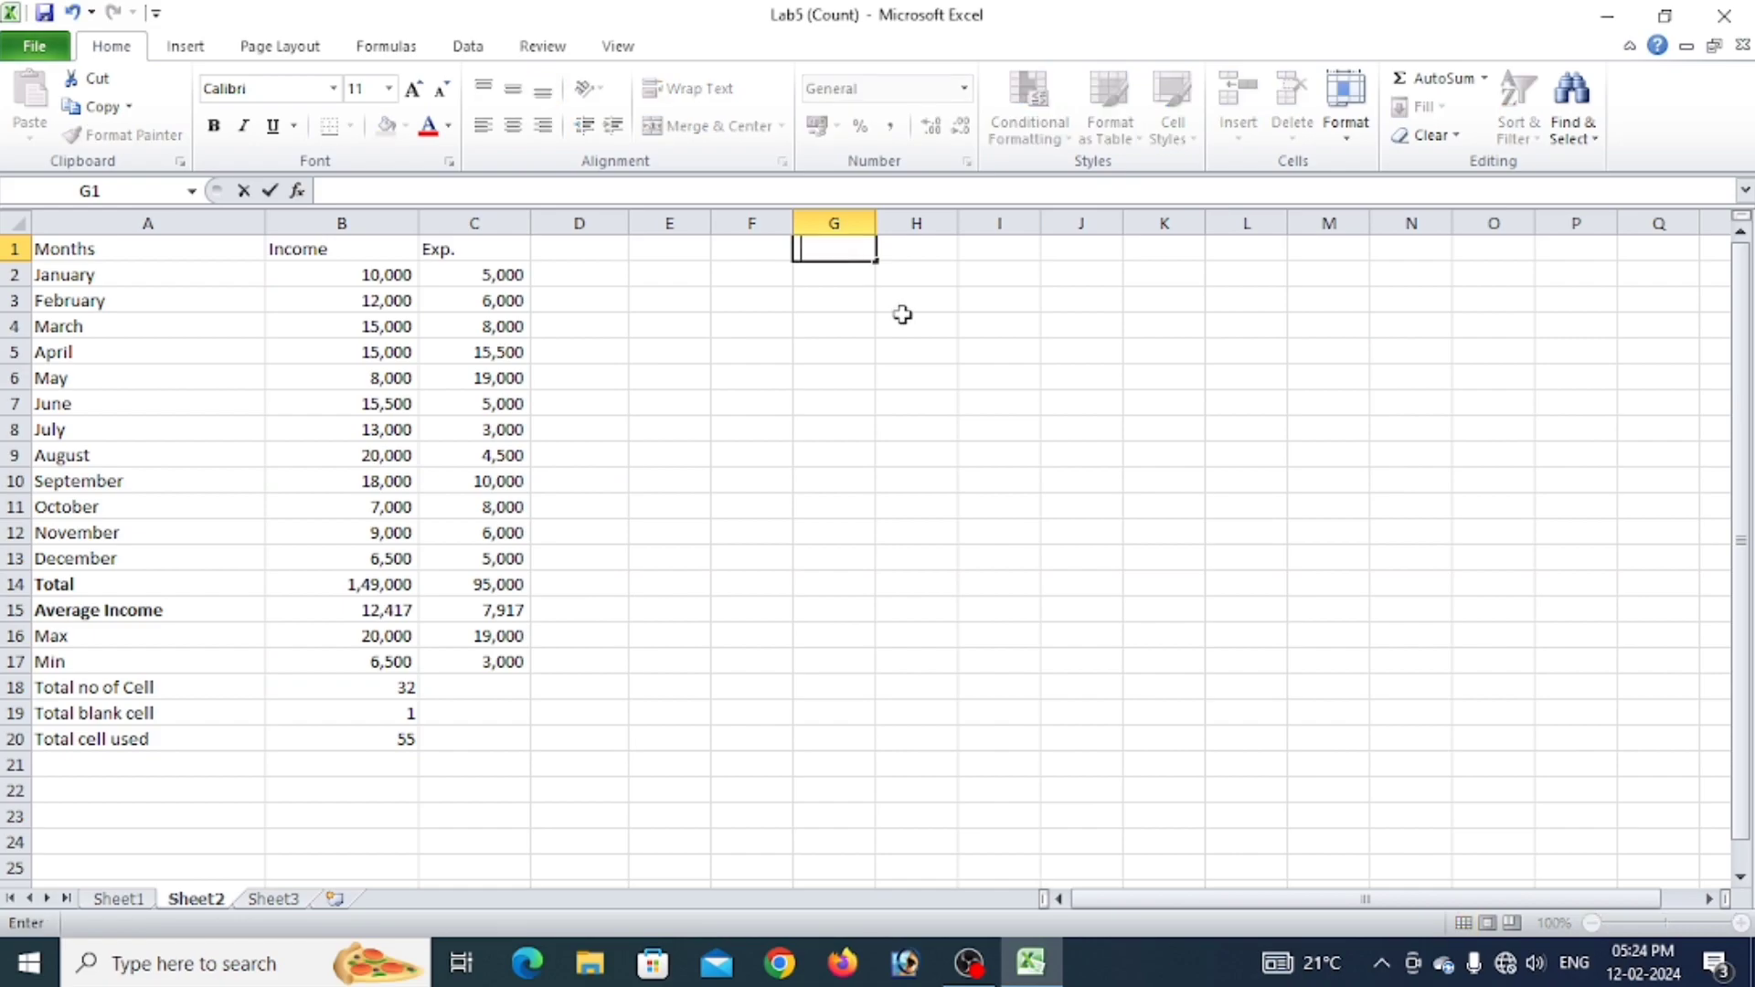
{"action": "type", "text": "=count"}
{"action": "key", "text": "Return"}
{"action": "left_click", "coordinate": [846, 250]}
{"action": "double_click", "coordinate": [865, 249]}
{"action": "left_click_drag", "start_coordinate": [865, 249], "coordinate": [794, 250]}
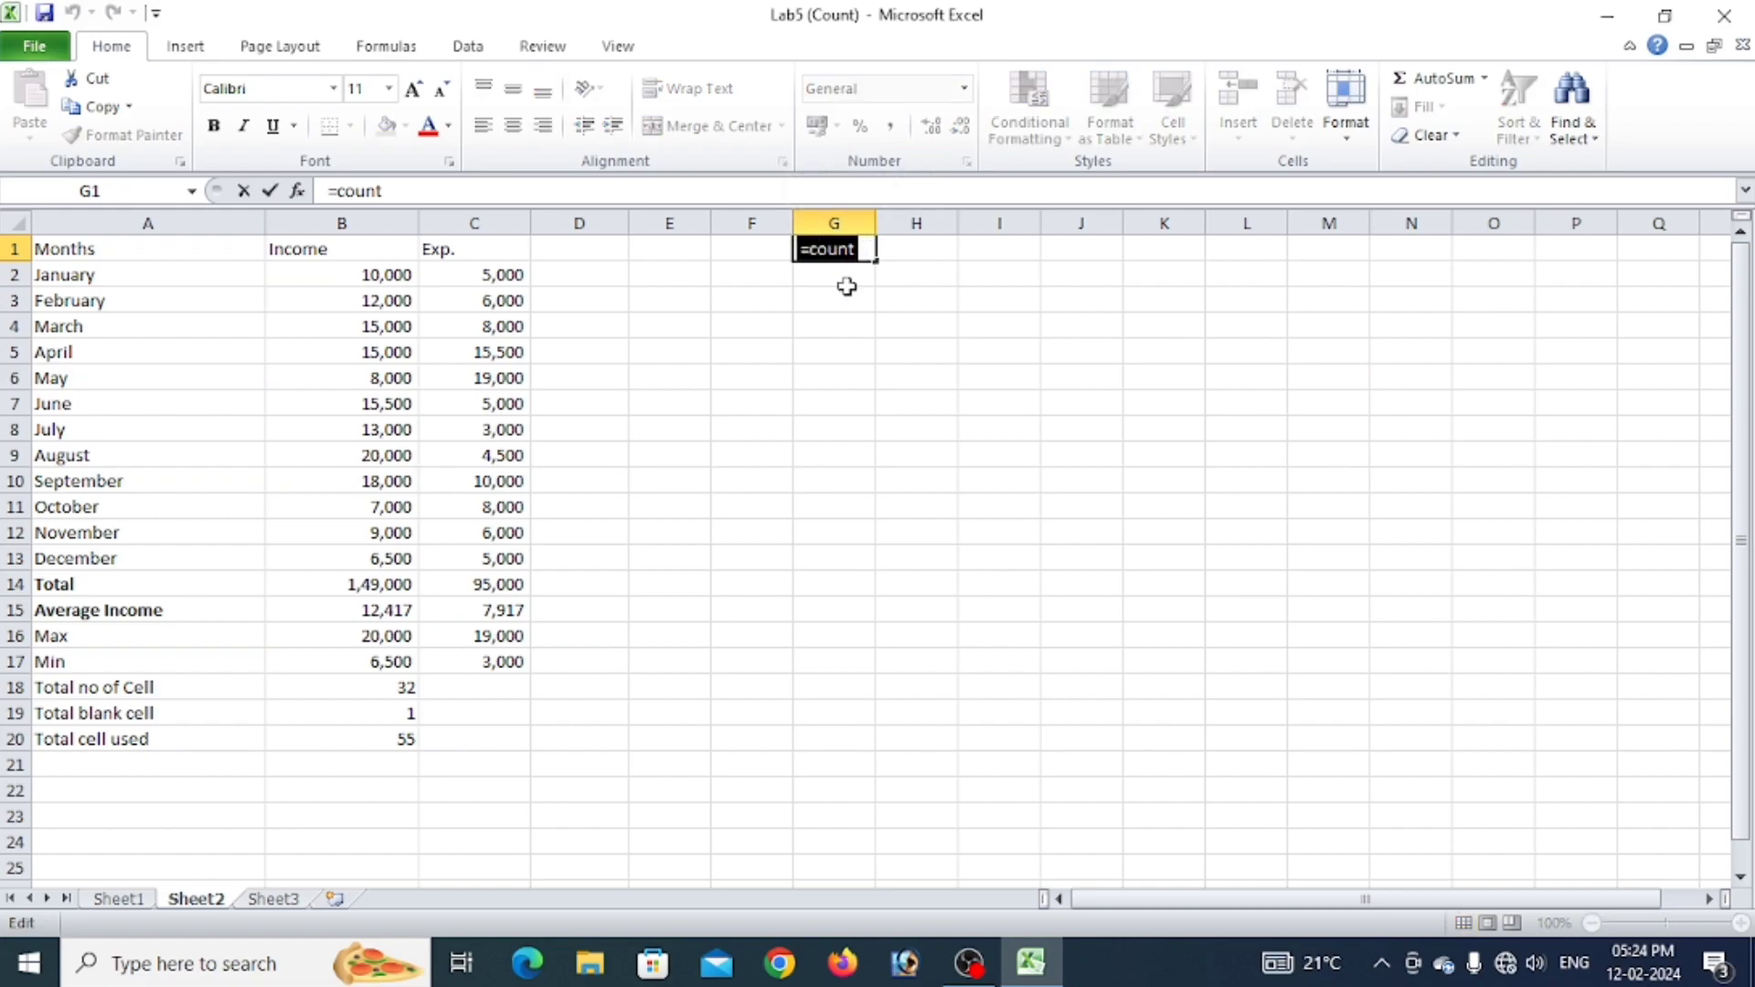
{"action": "key", "text": "BackSpace"}
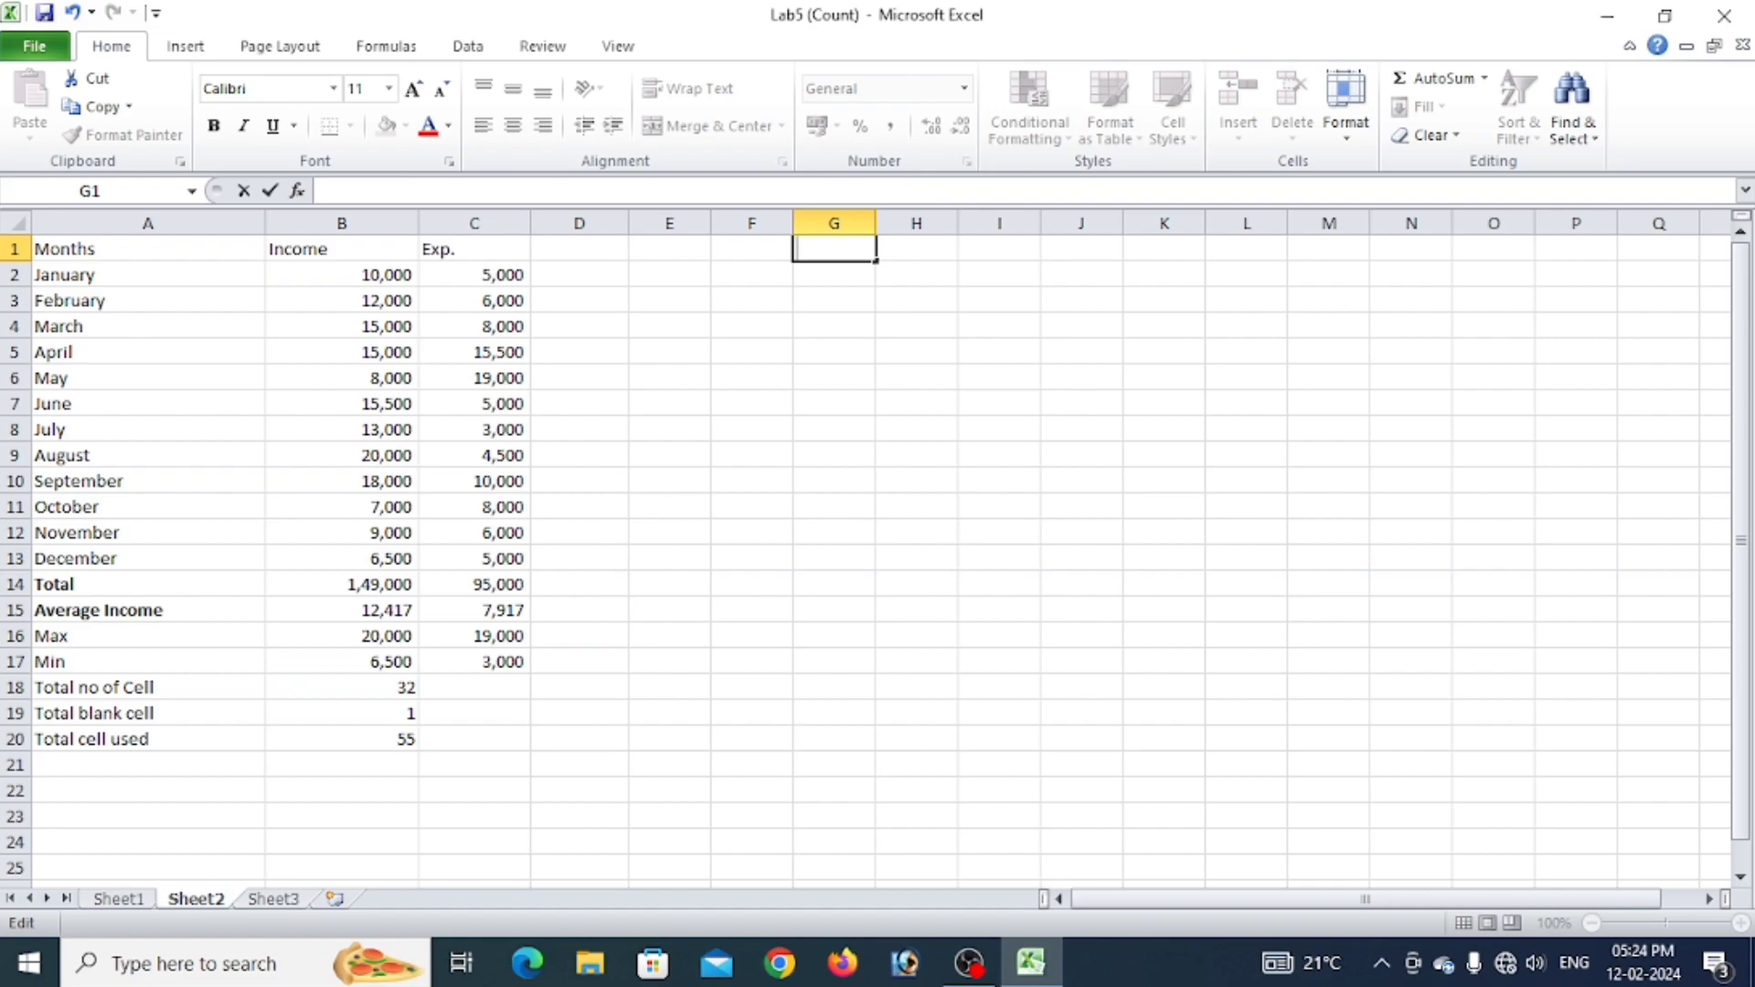
Test the count formulas by replacing June's income in B7 with the text iiid.
{"action": "left_click", "coordinate": [372, 393]}
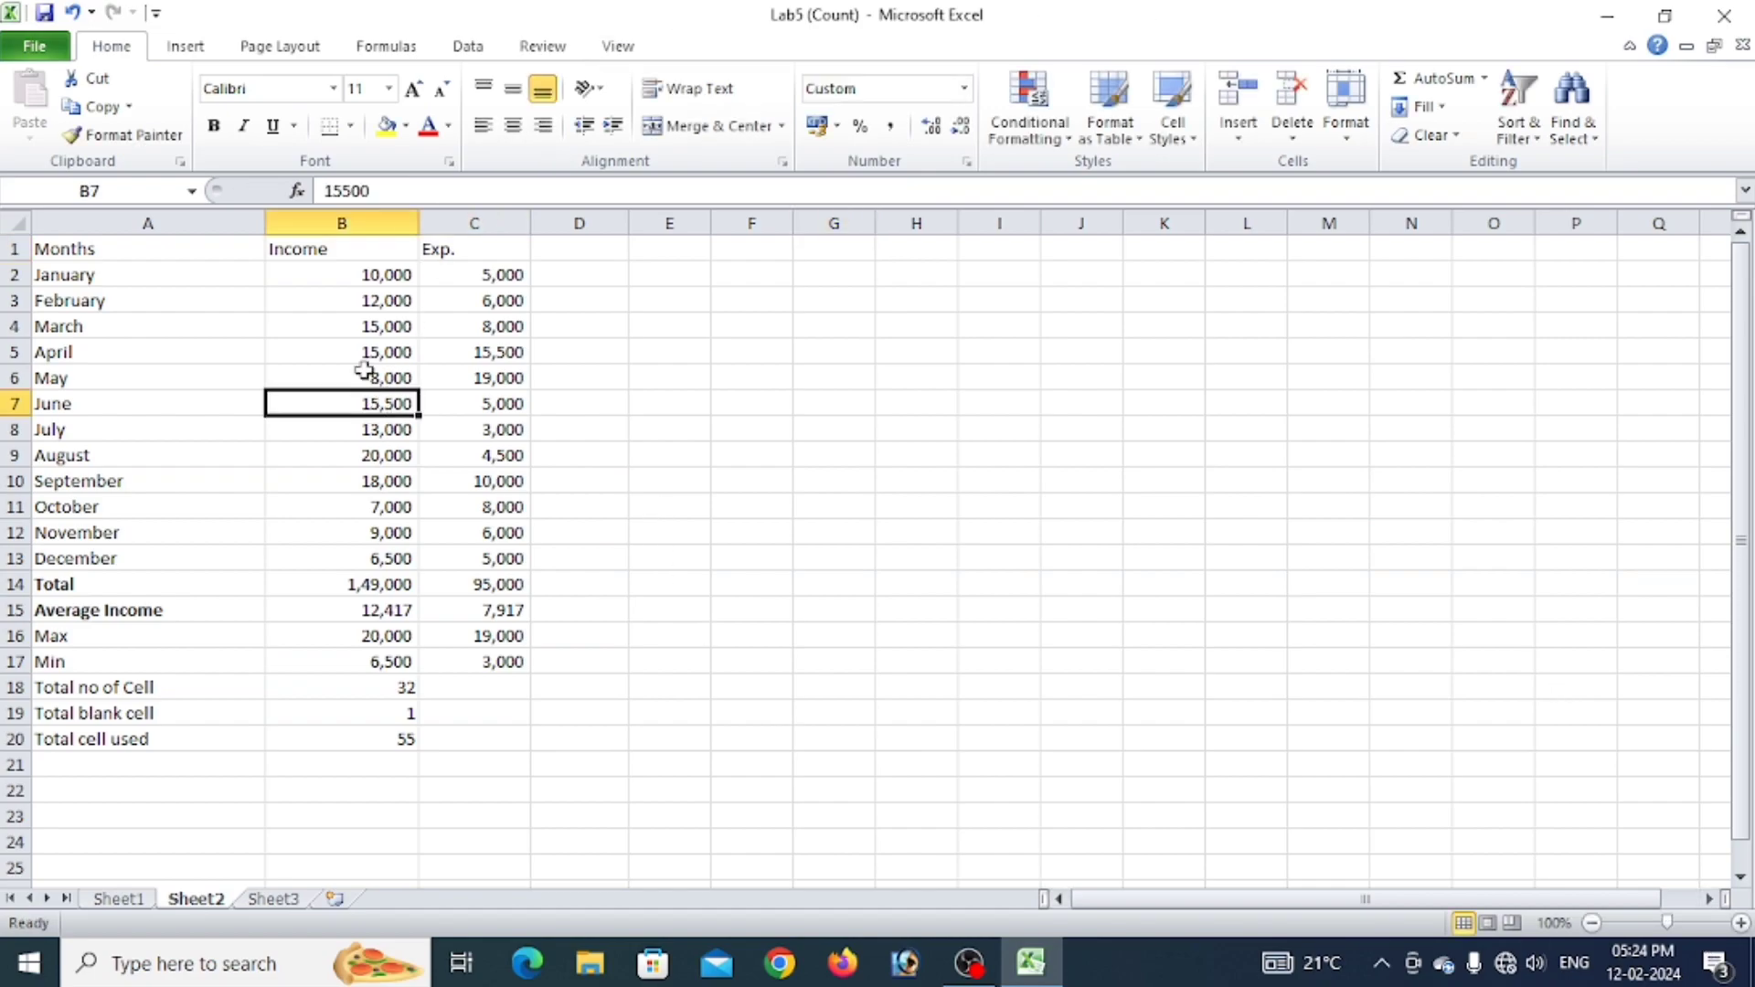
{"action": "type", "text": "iiid"}
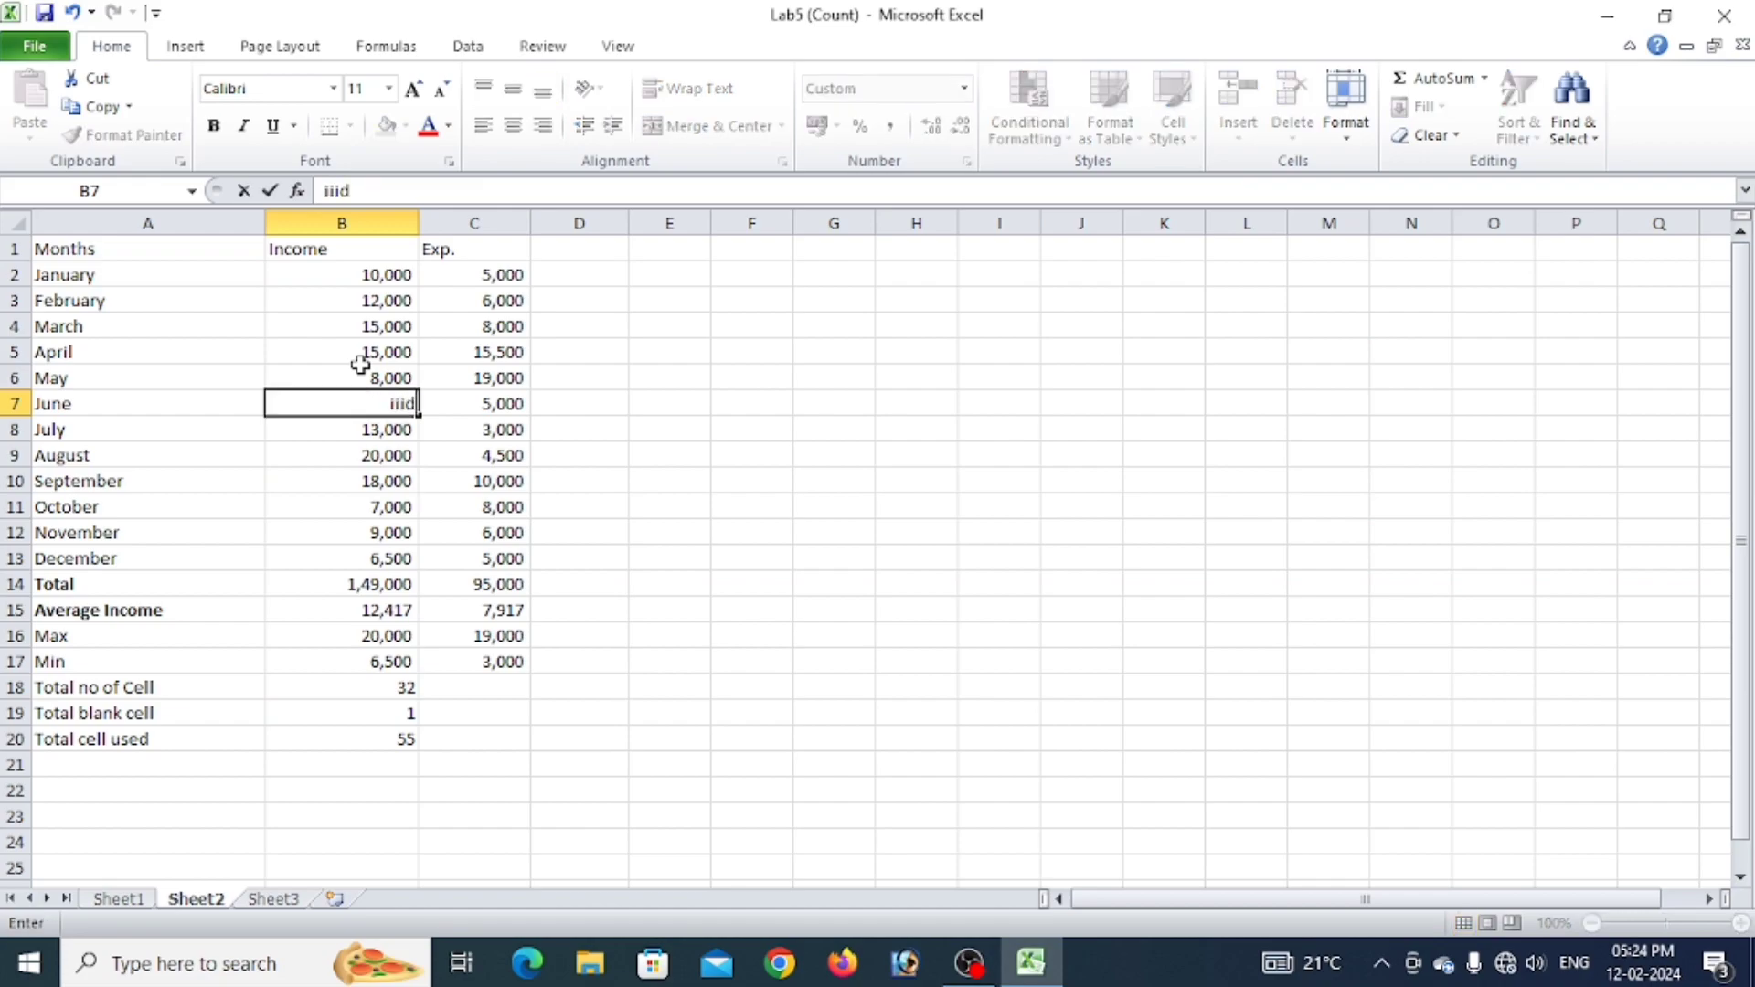
{"action": "key", "text": "Return"}
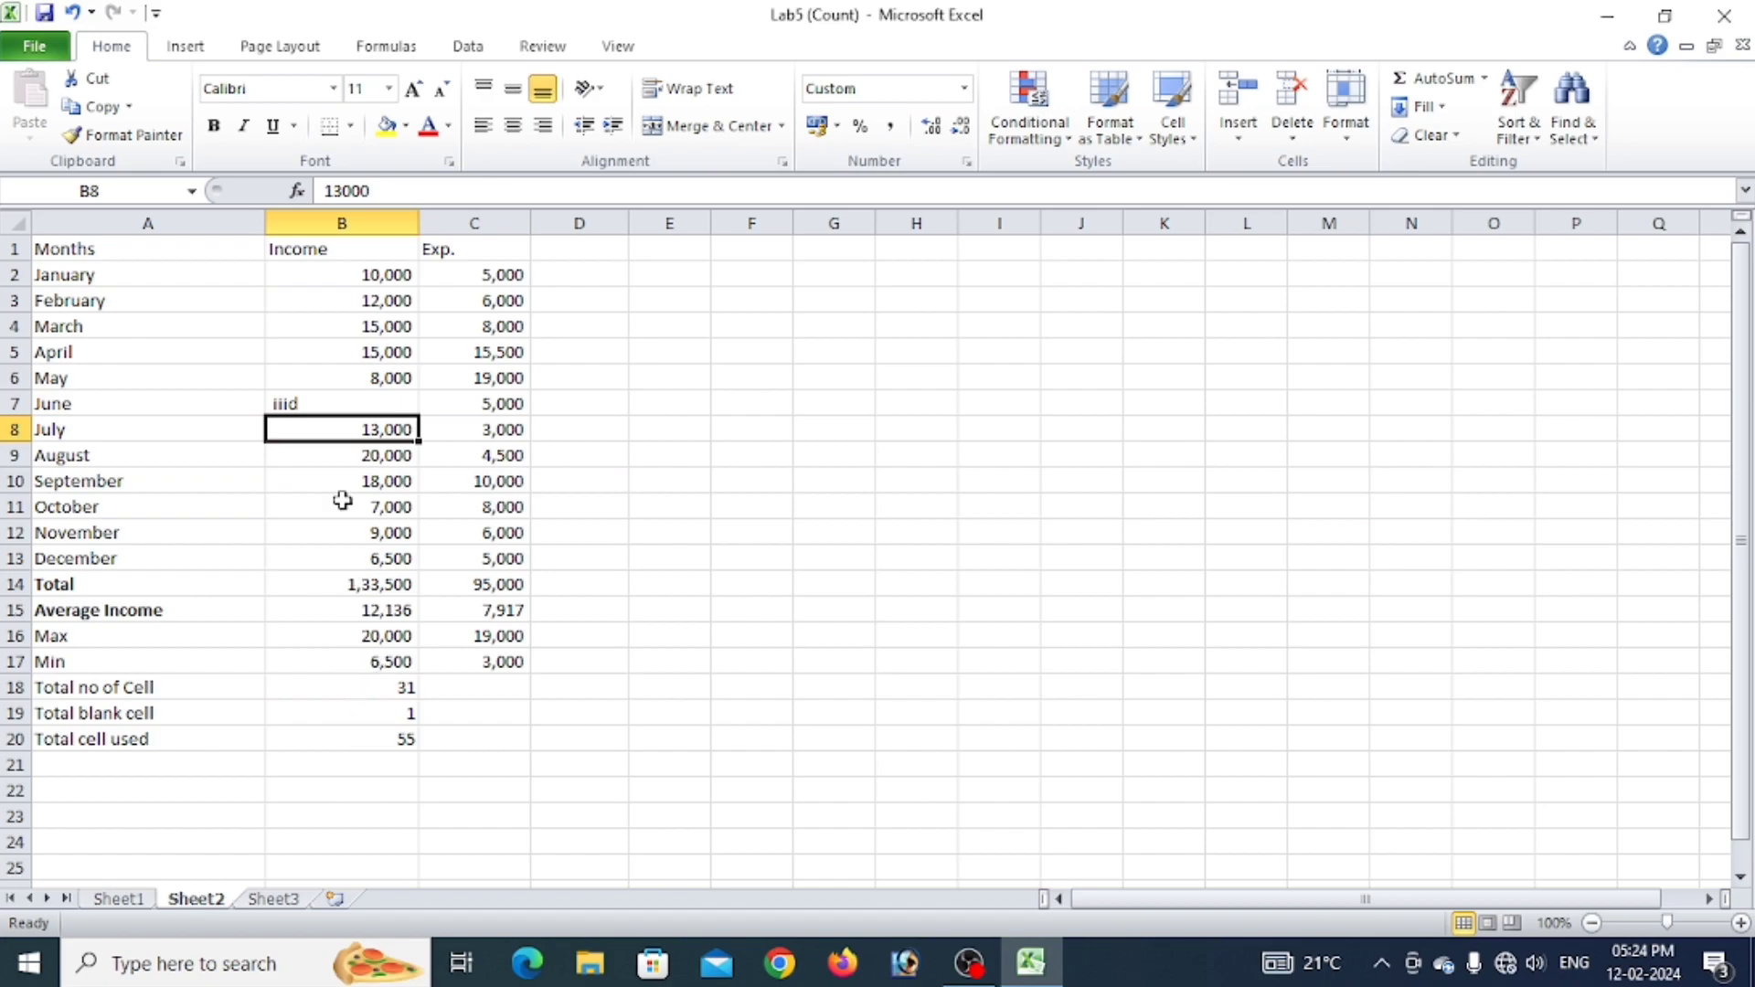
{"action": "left_click", "coordinate": [343, 403]}
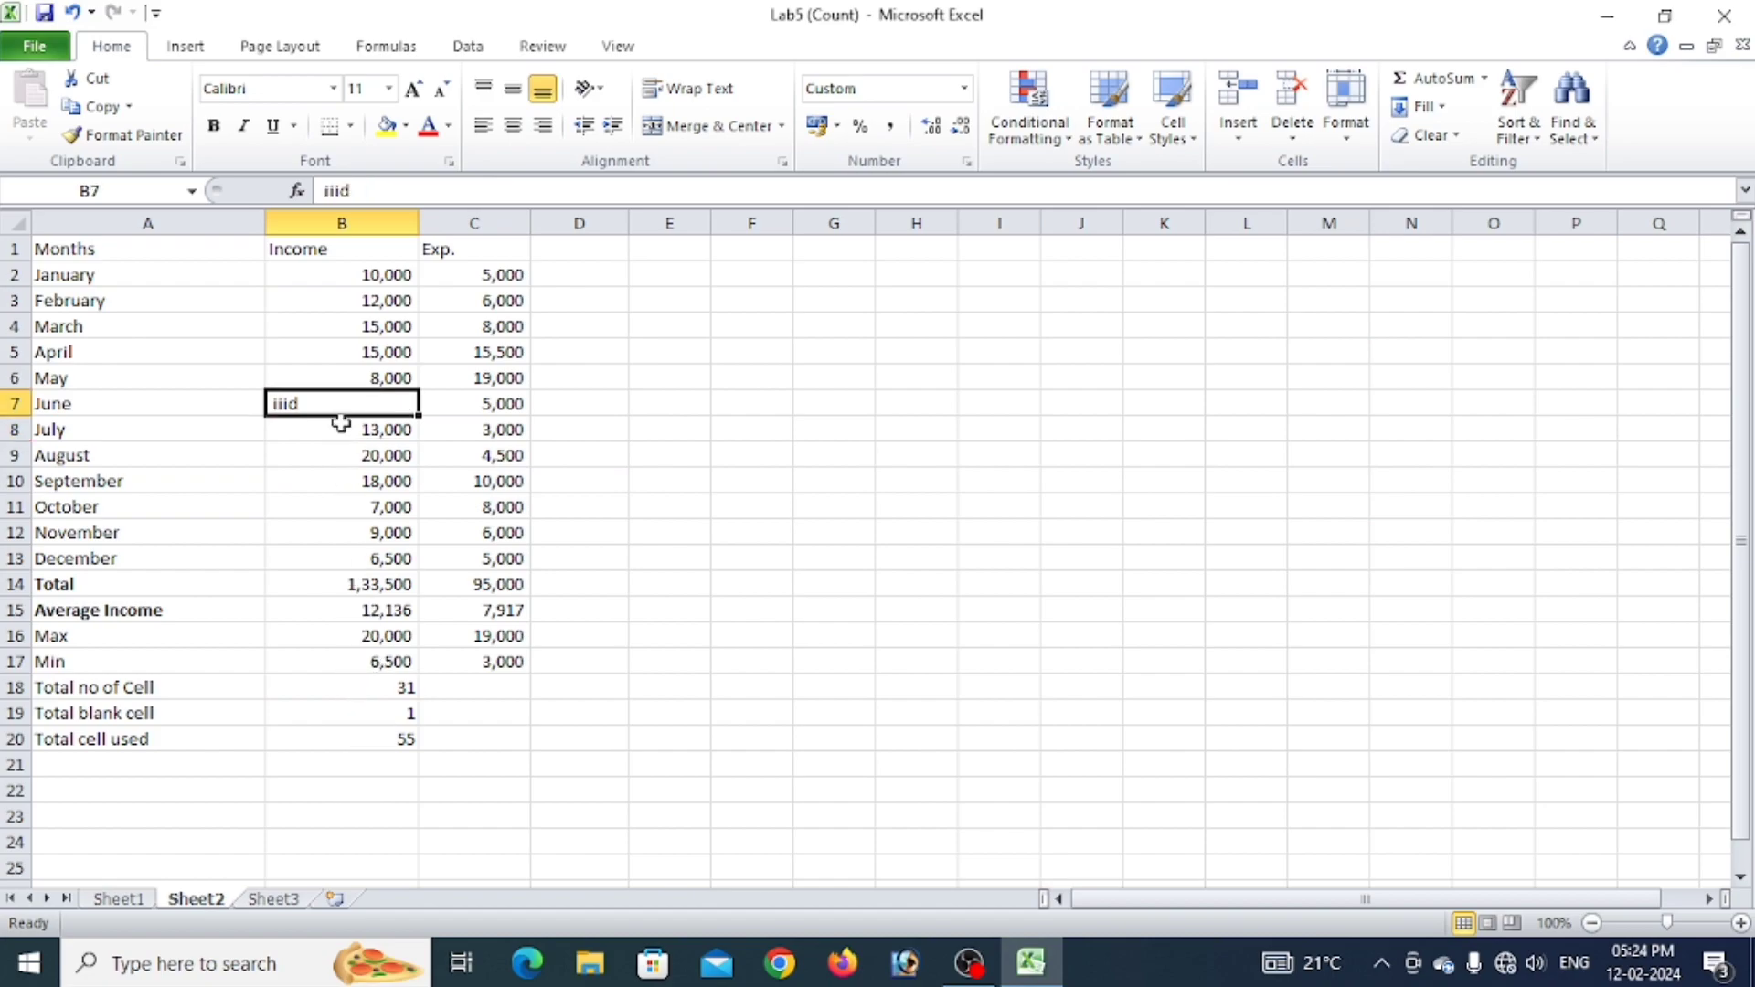
Replace the test text in B7 with June's income of 15500.
{"action": "key", "text": "Delete"}
{"action": "type", "text": "15500"}
{"action": "left_click", "coordinate": [343, 414]}
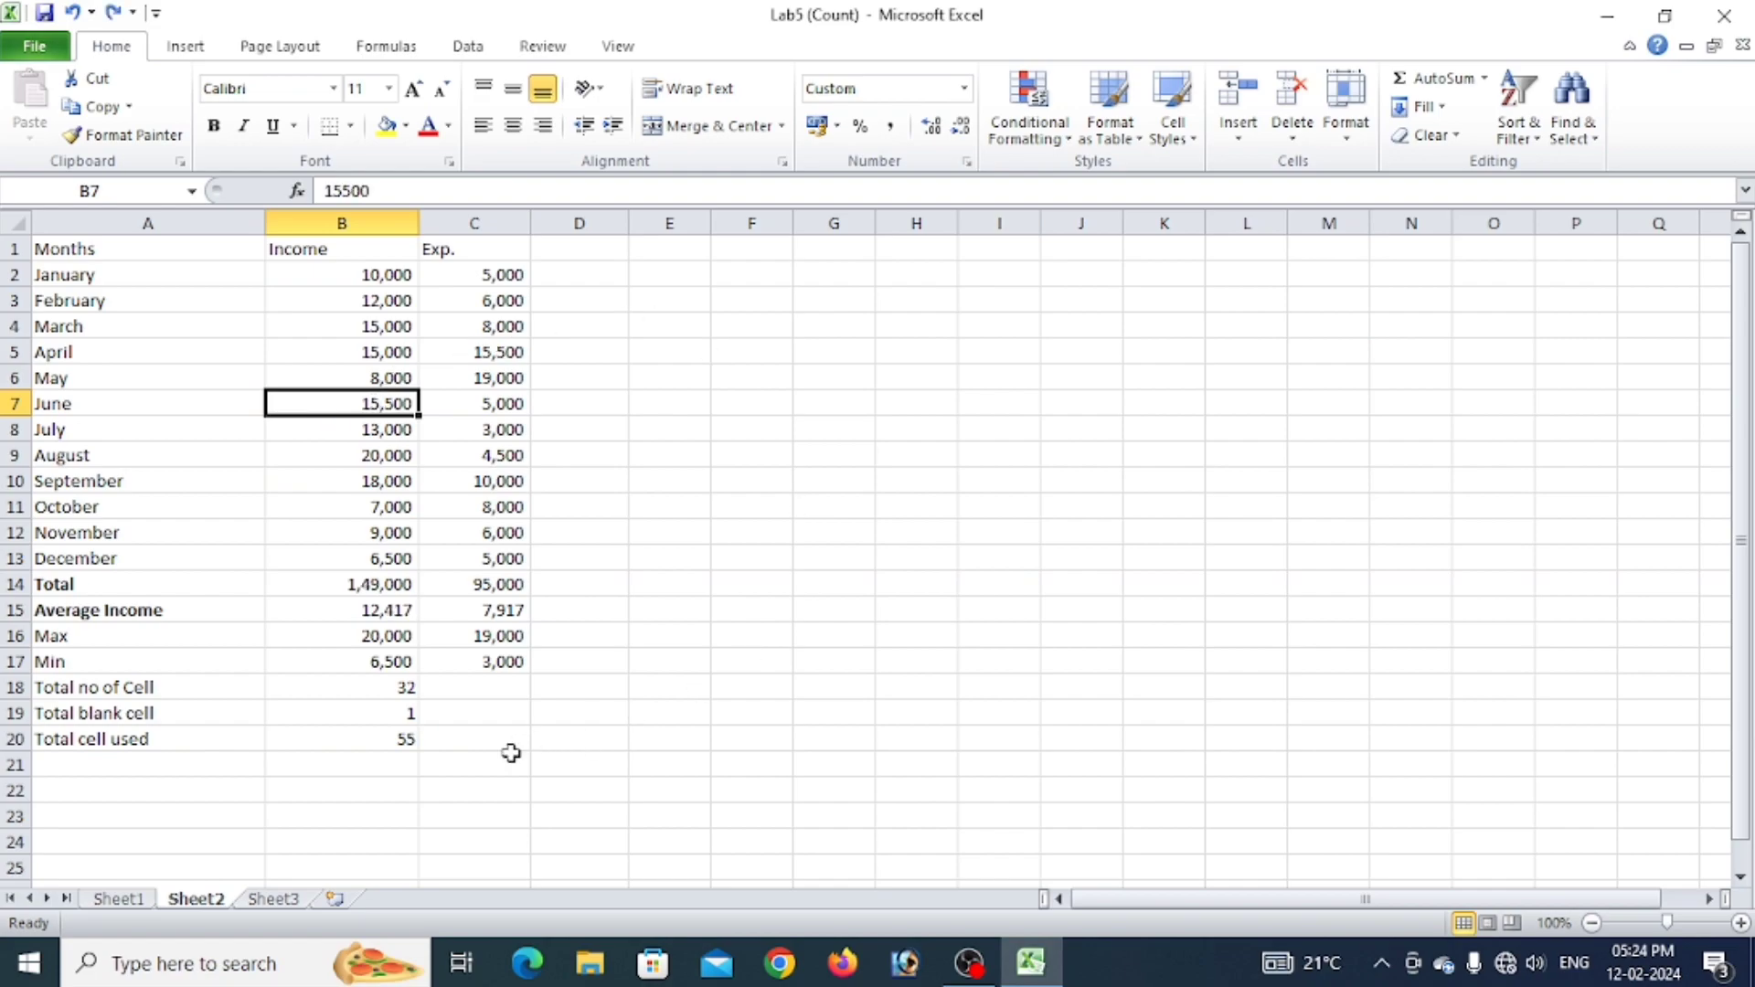
Enter the sample text counta in F4 and erase it from the cell.
{"action": "left_click", "coordinate": [759, 329]}
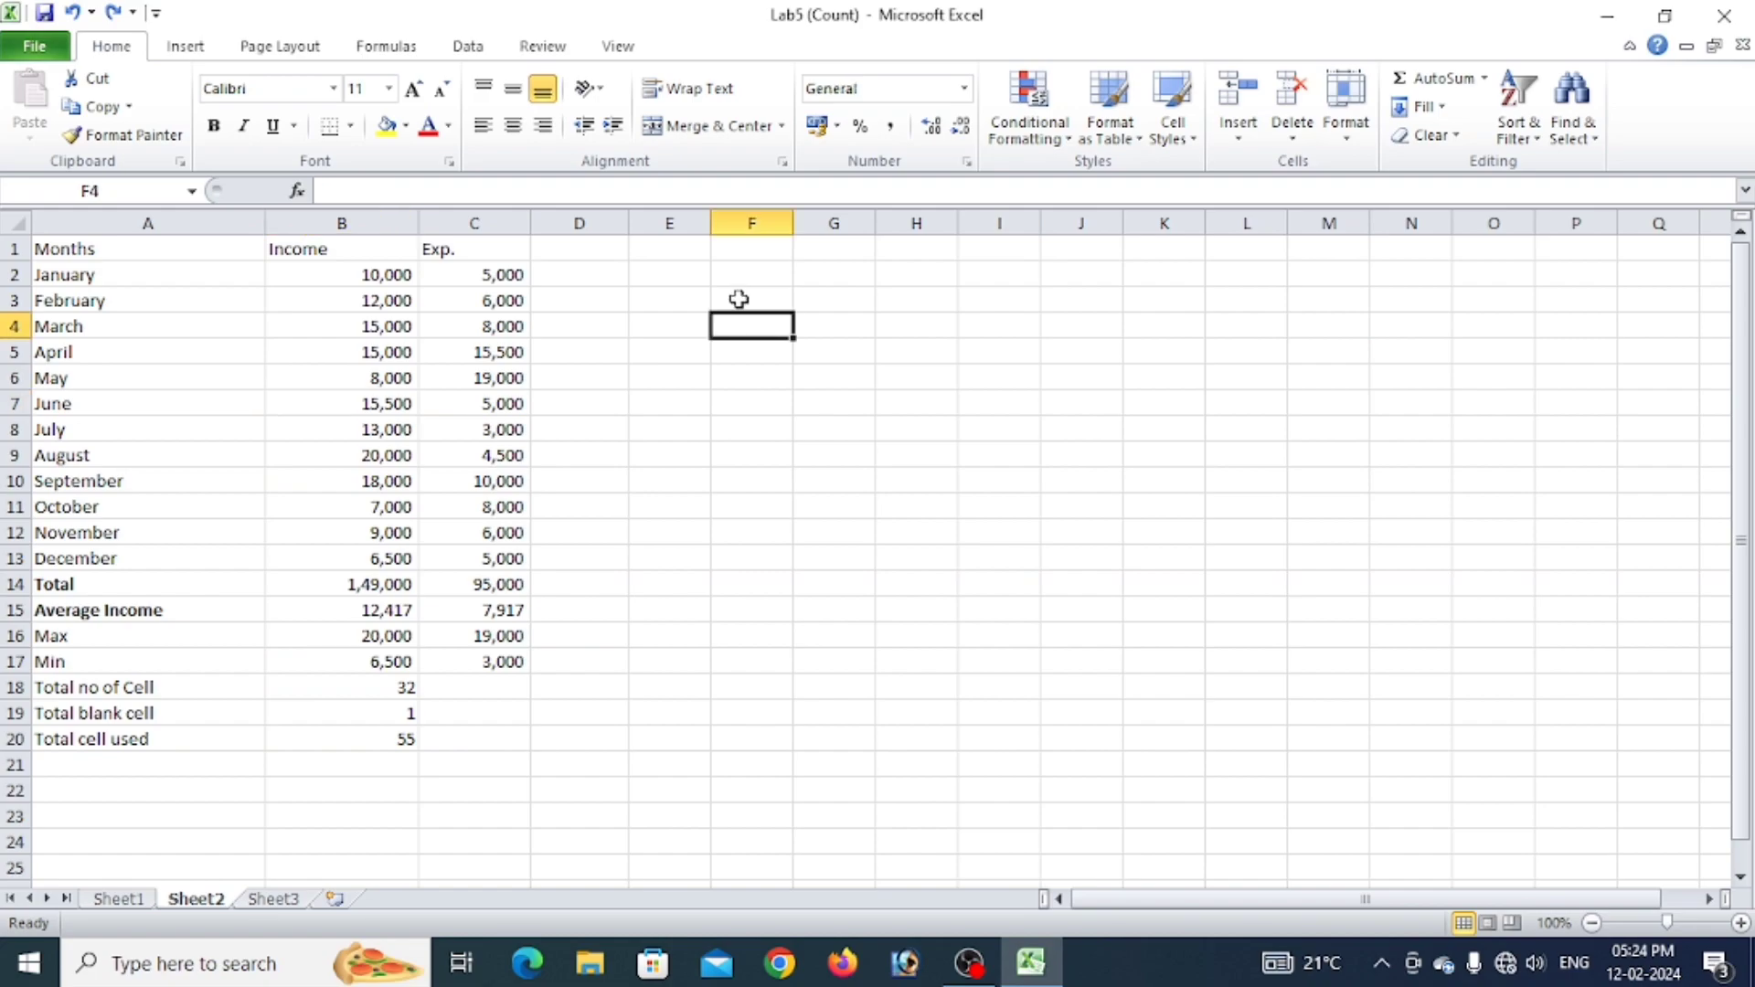
{"action": "type", "text": "count"}
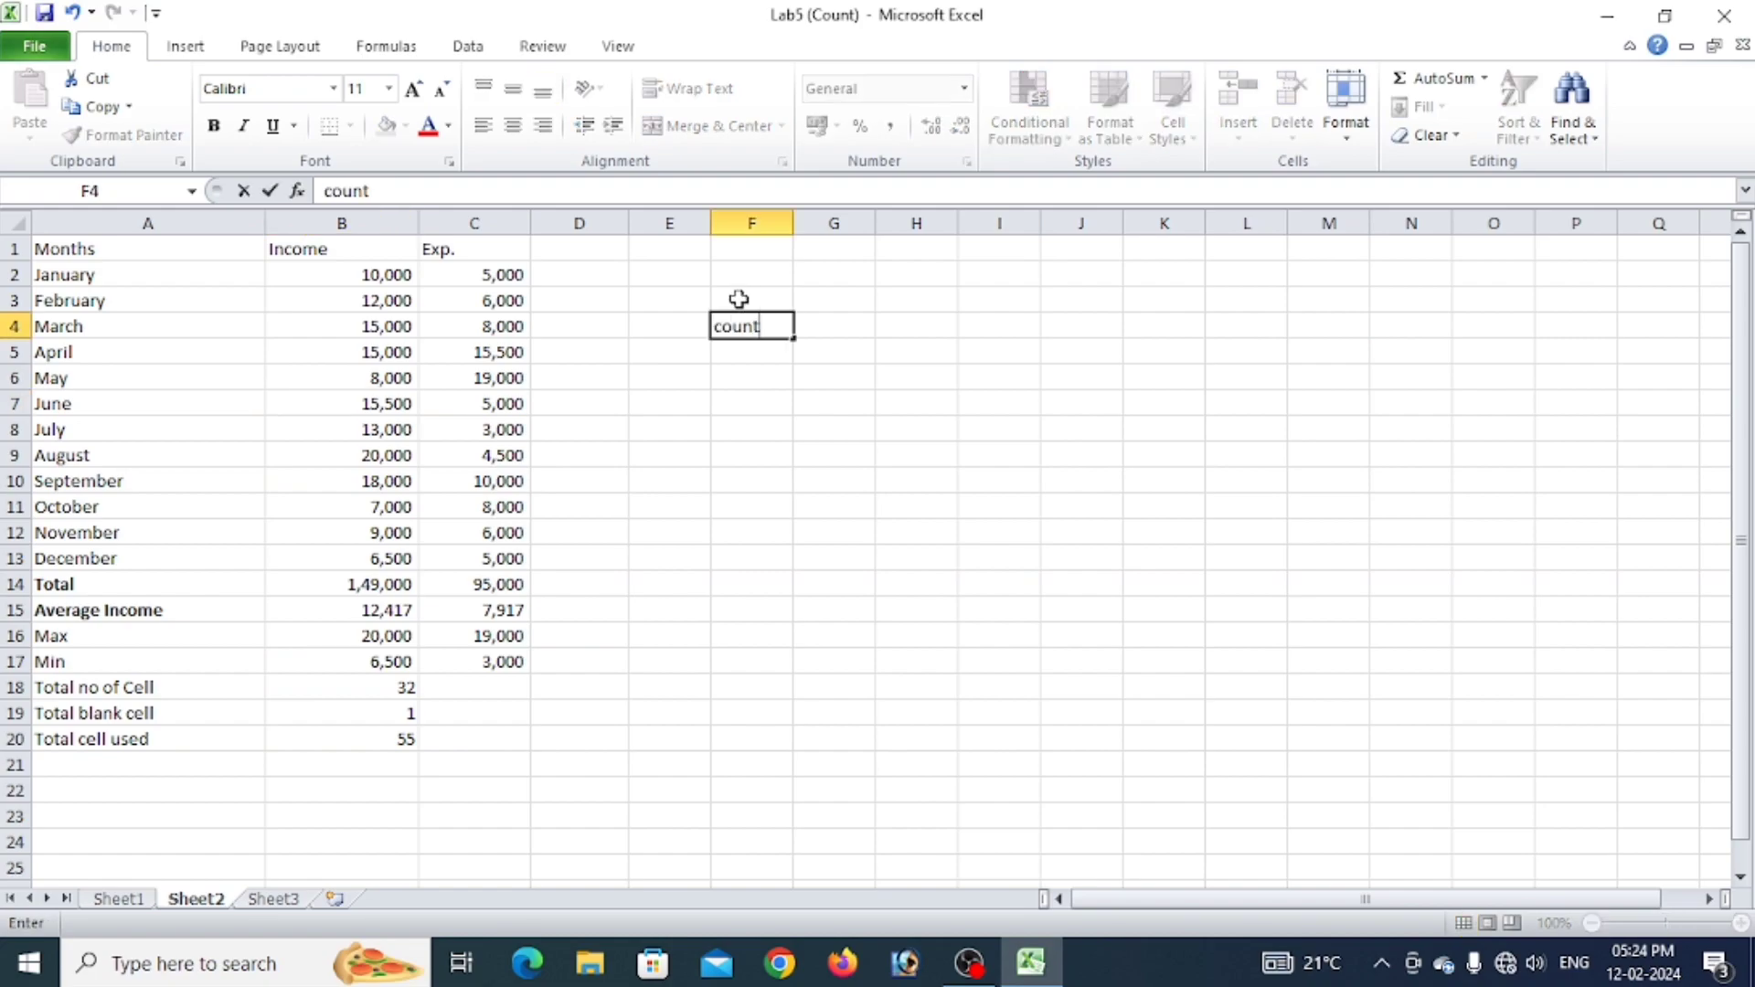
{"action": "type", "text": "a"}
{"action": "left_click", "coordinate": [834, 351]}
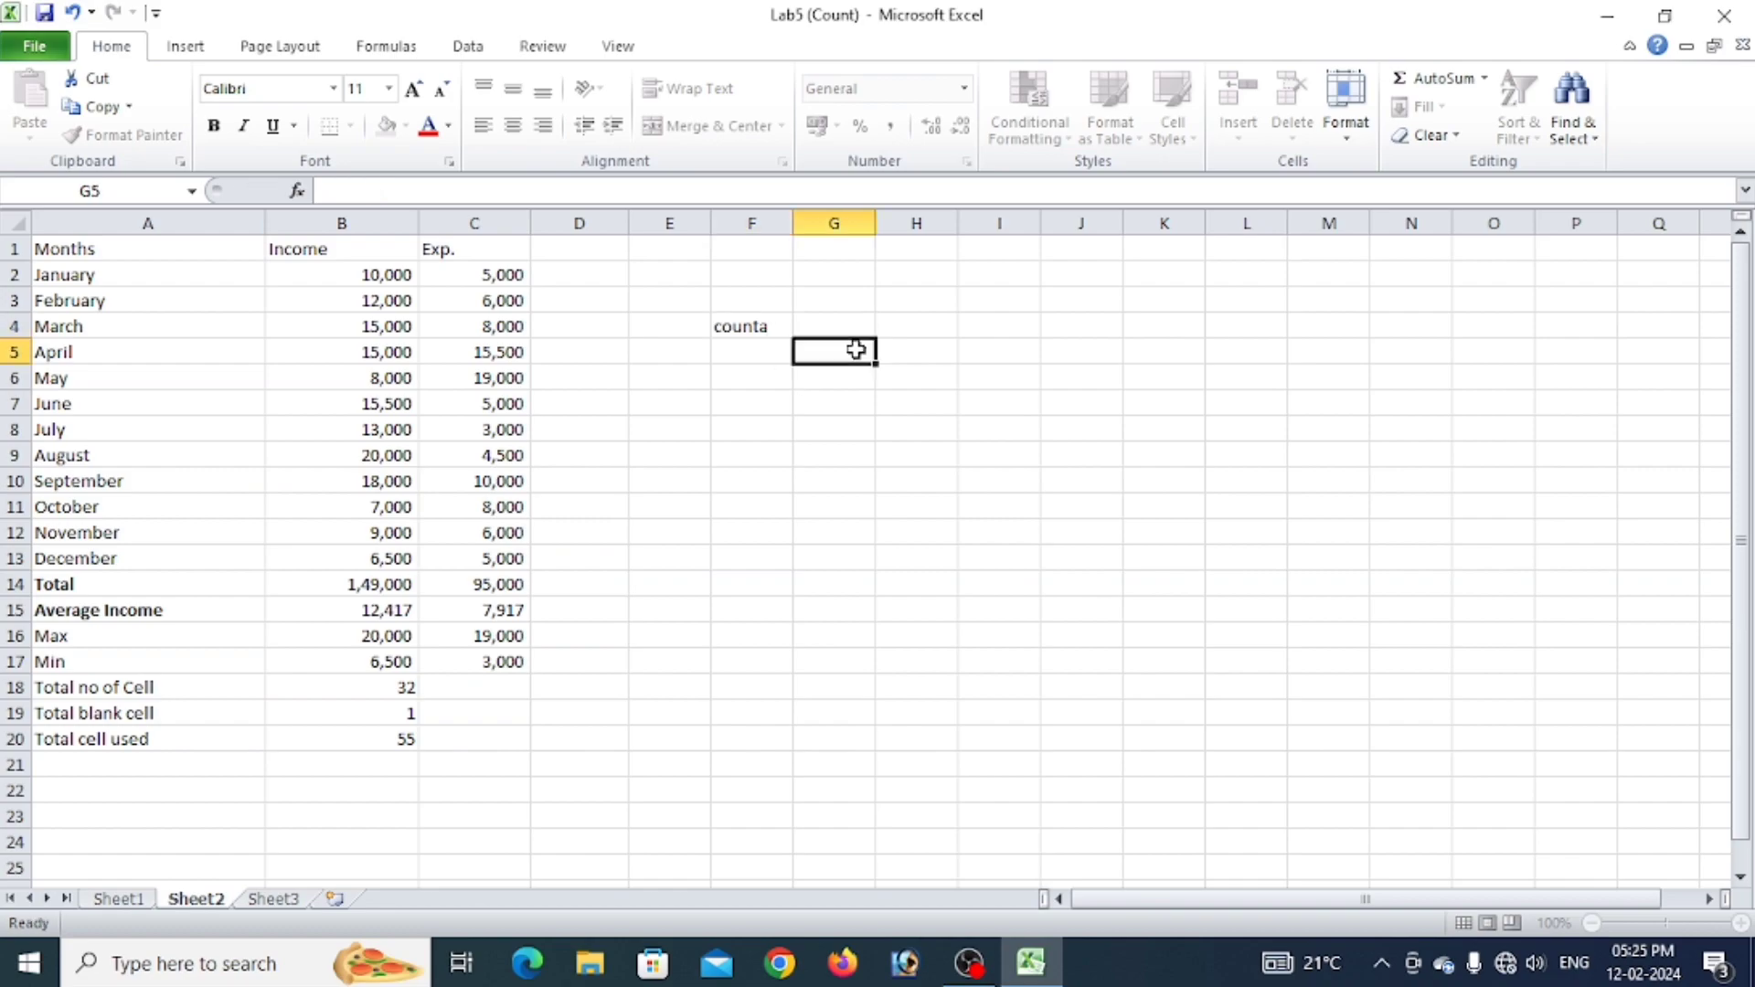
{"action": "left_click", "coordinate": [731, 303]}
{"action": "left_click", "coordinate": [742, 328]}
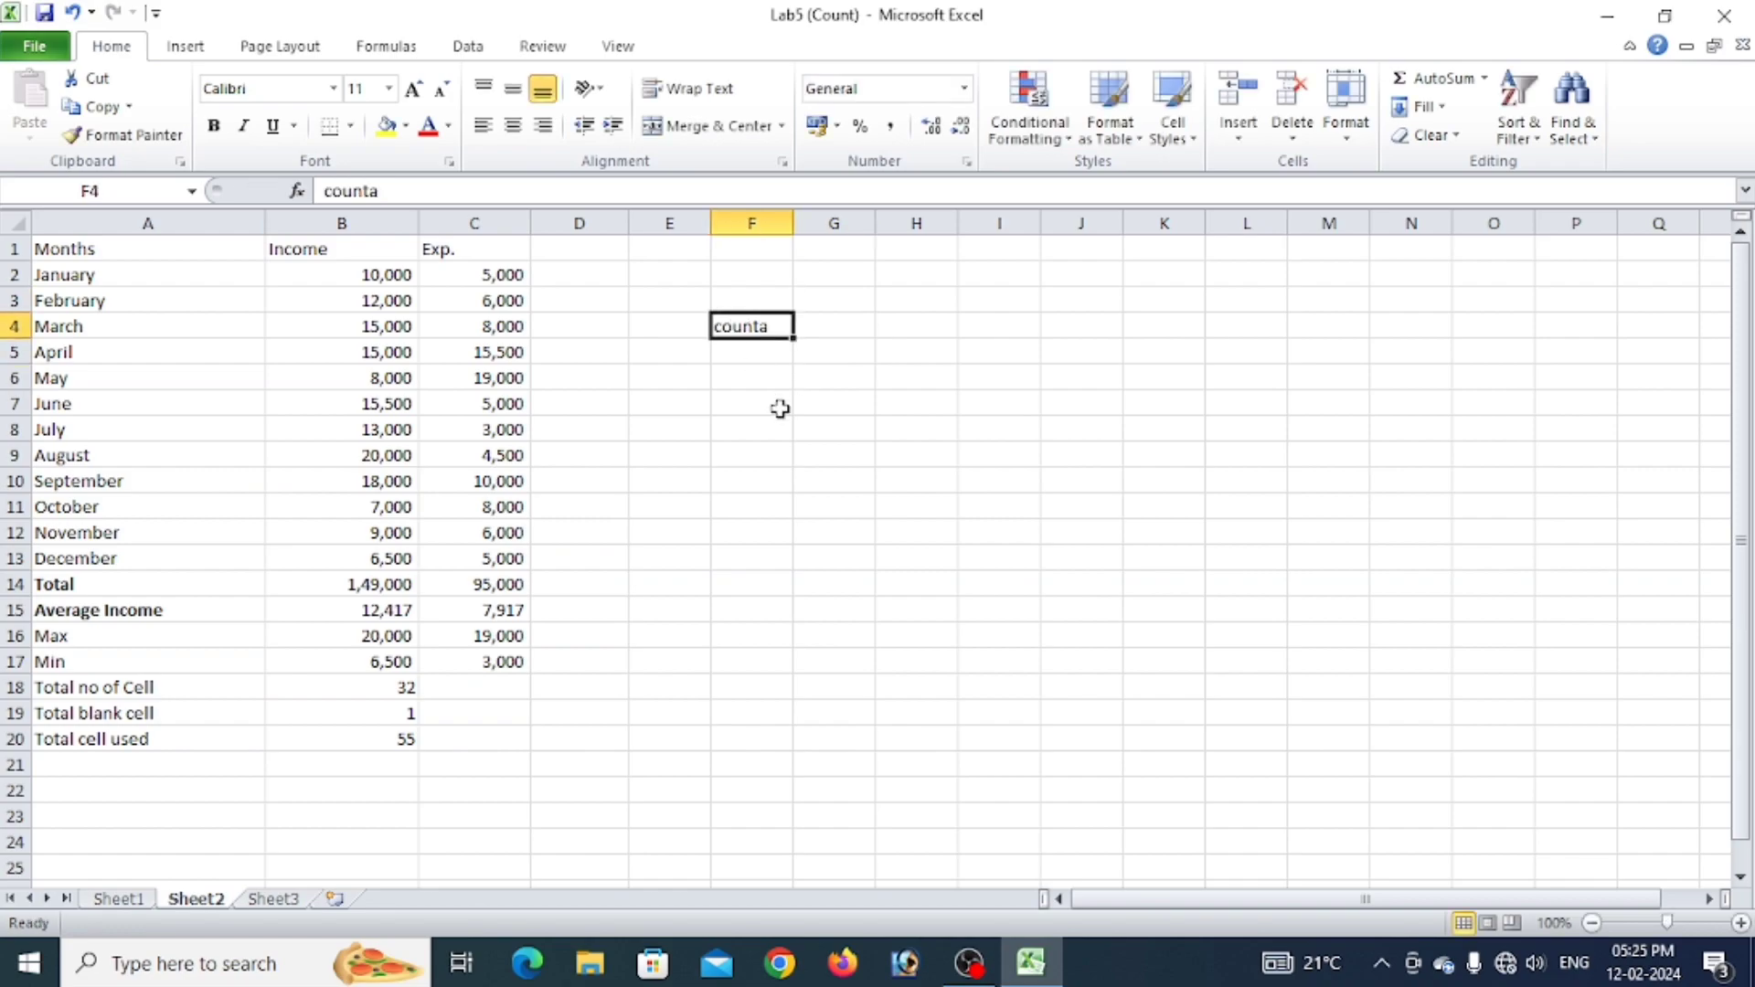
{"action": "key", "text": "Delete"}
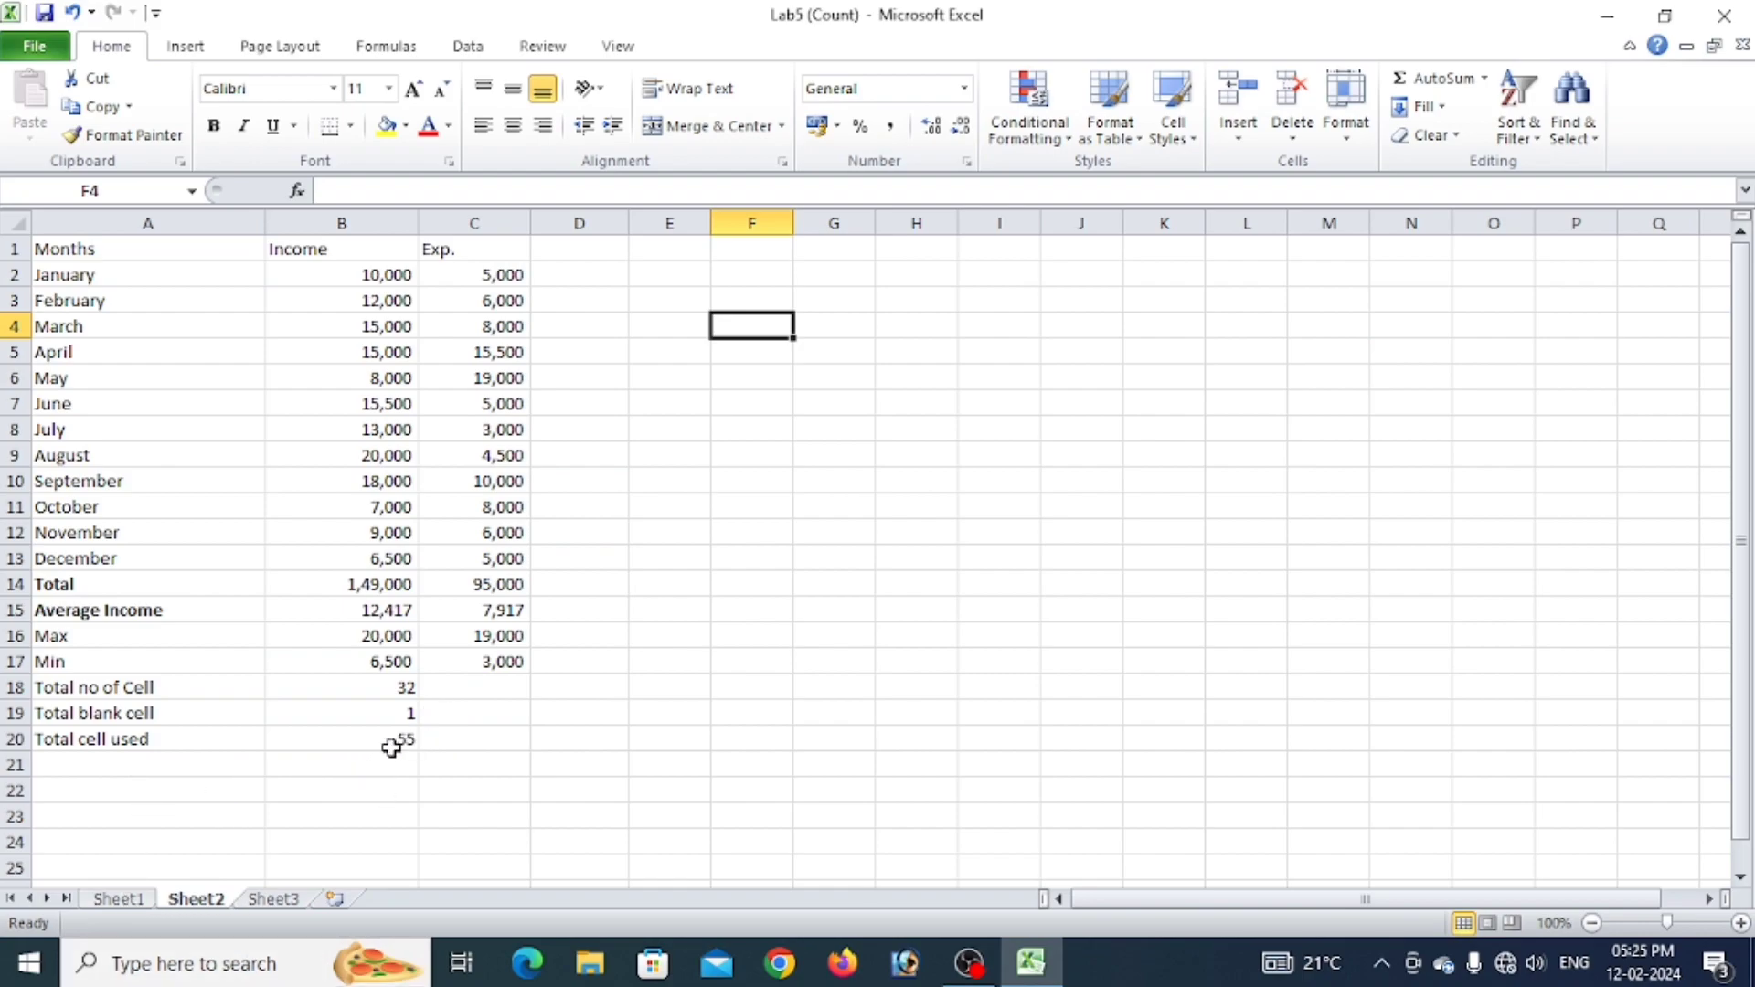
Test the blank and used cell counts by entering fgth in C18 and clearing it.
{"action": "left_click", "coordinate": [464, 690]}
{"action": "type", "text": "fgth"}
{"action": "left_click", "coordinate": [462, 709]}
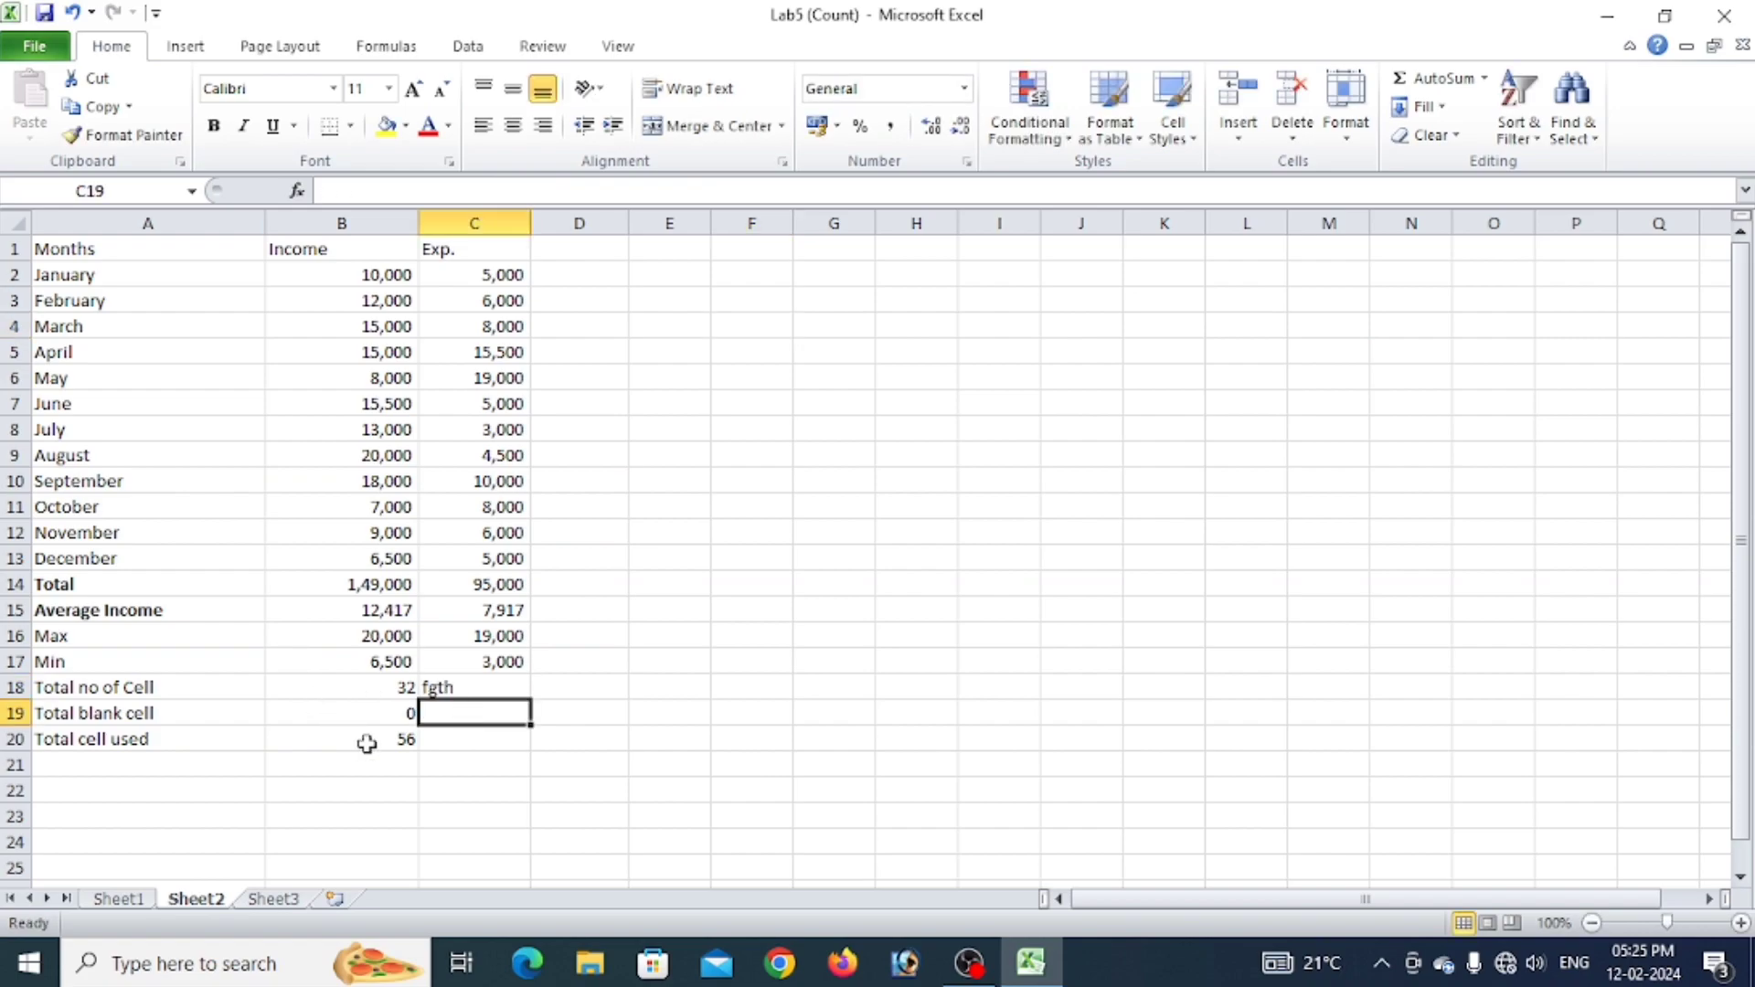
{"action": "left_click", "coordinate": [444, 690]}
{"action": "key", "text": "Delete"}
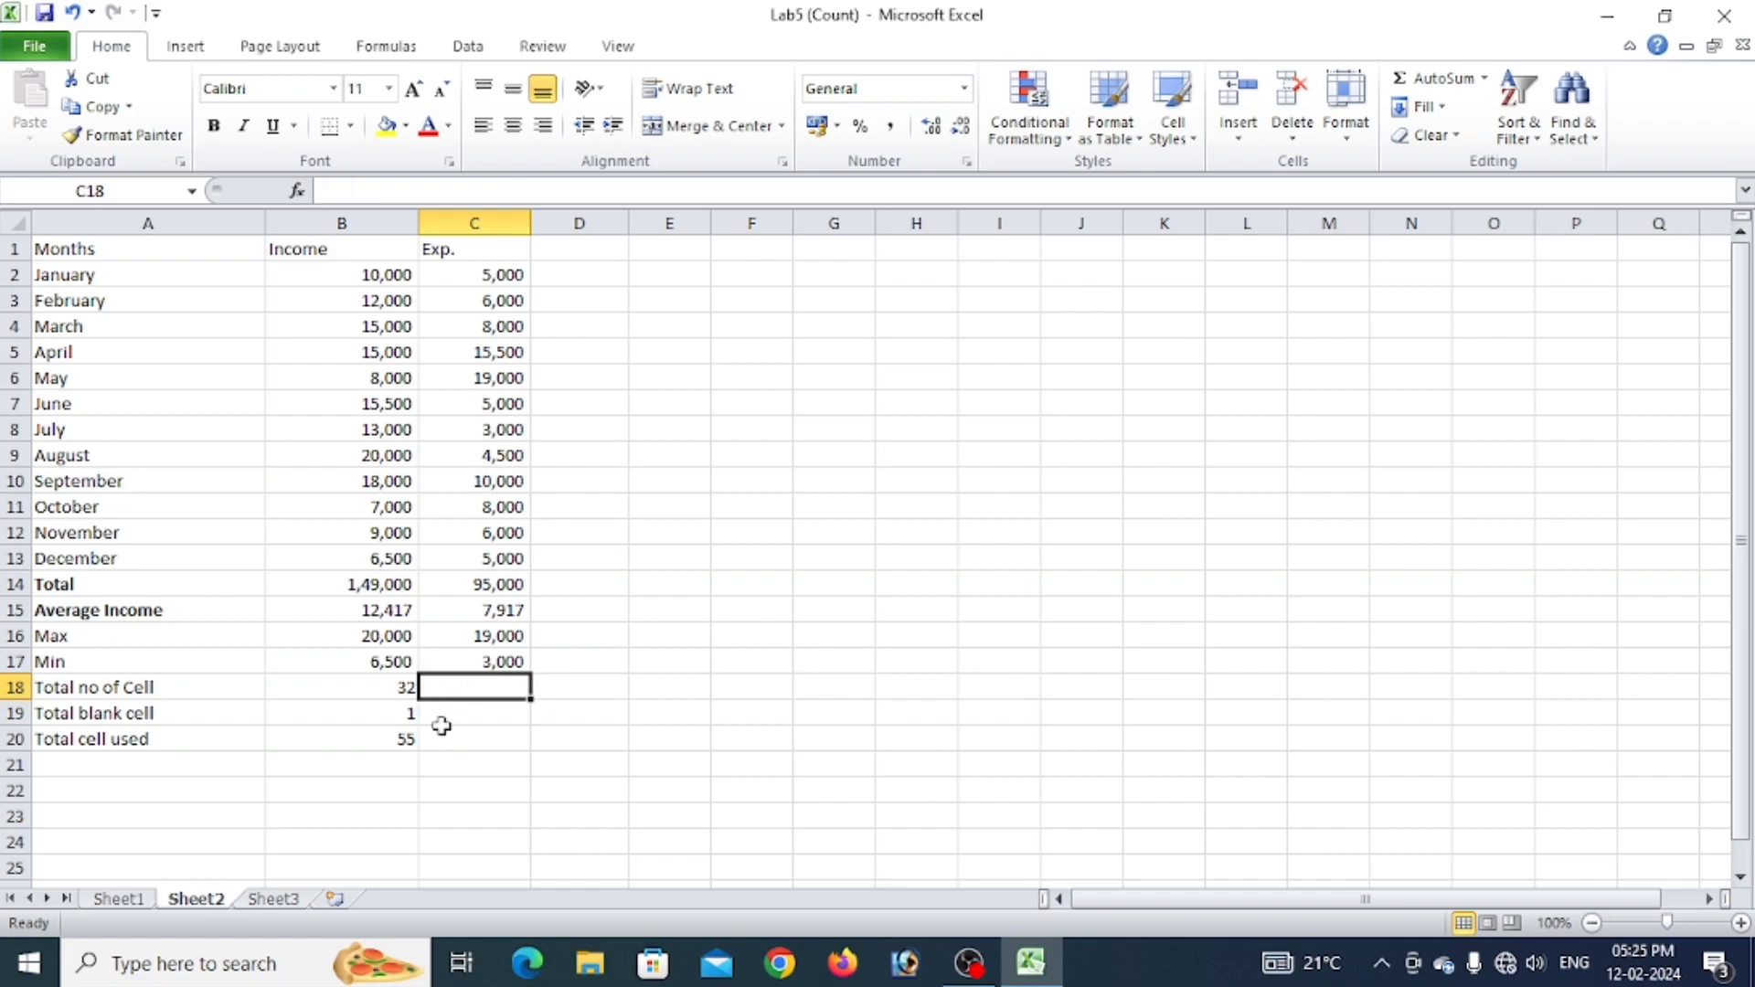
{"action": "left_click", "coordinate": [333, 804]}
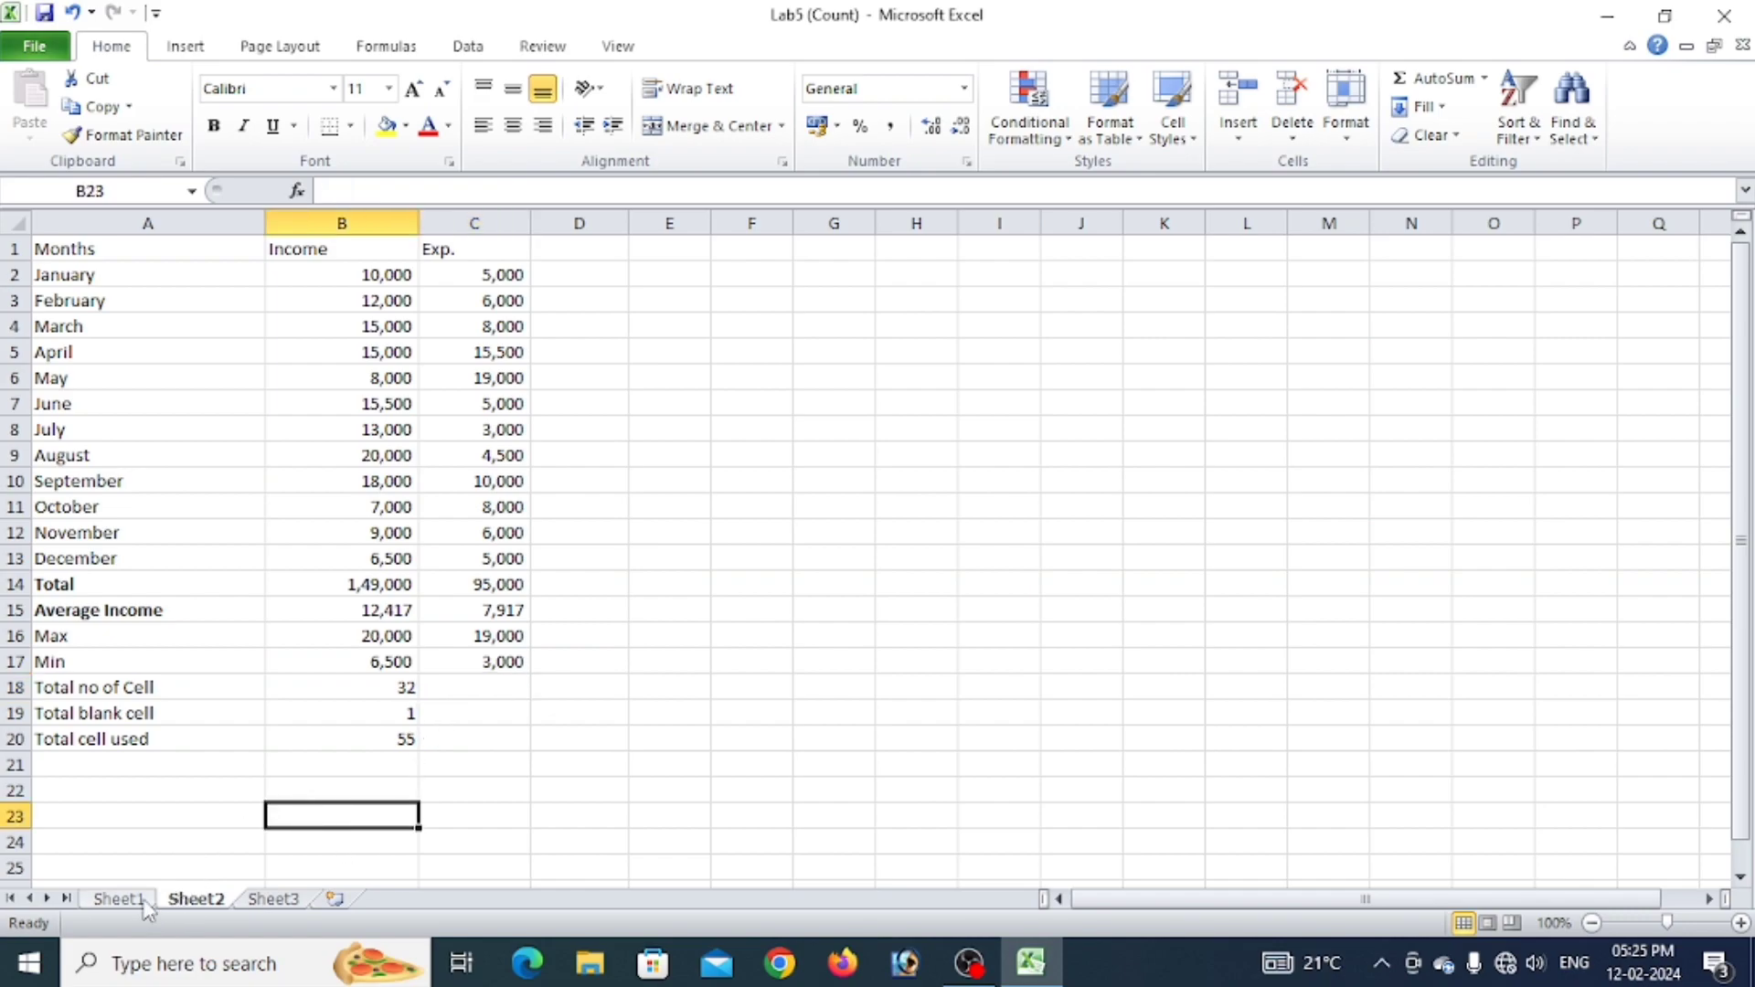
Check Sheet1 and the Max and Min formulas in B16 and B17 of Sheet2, and enter the label Large in A21.
{"action": "left_click", "coordinate": [136, 900]}
{"action": "left_click", "coordinate": [196, 899]}
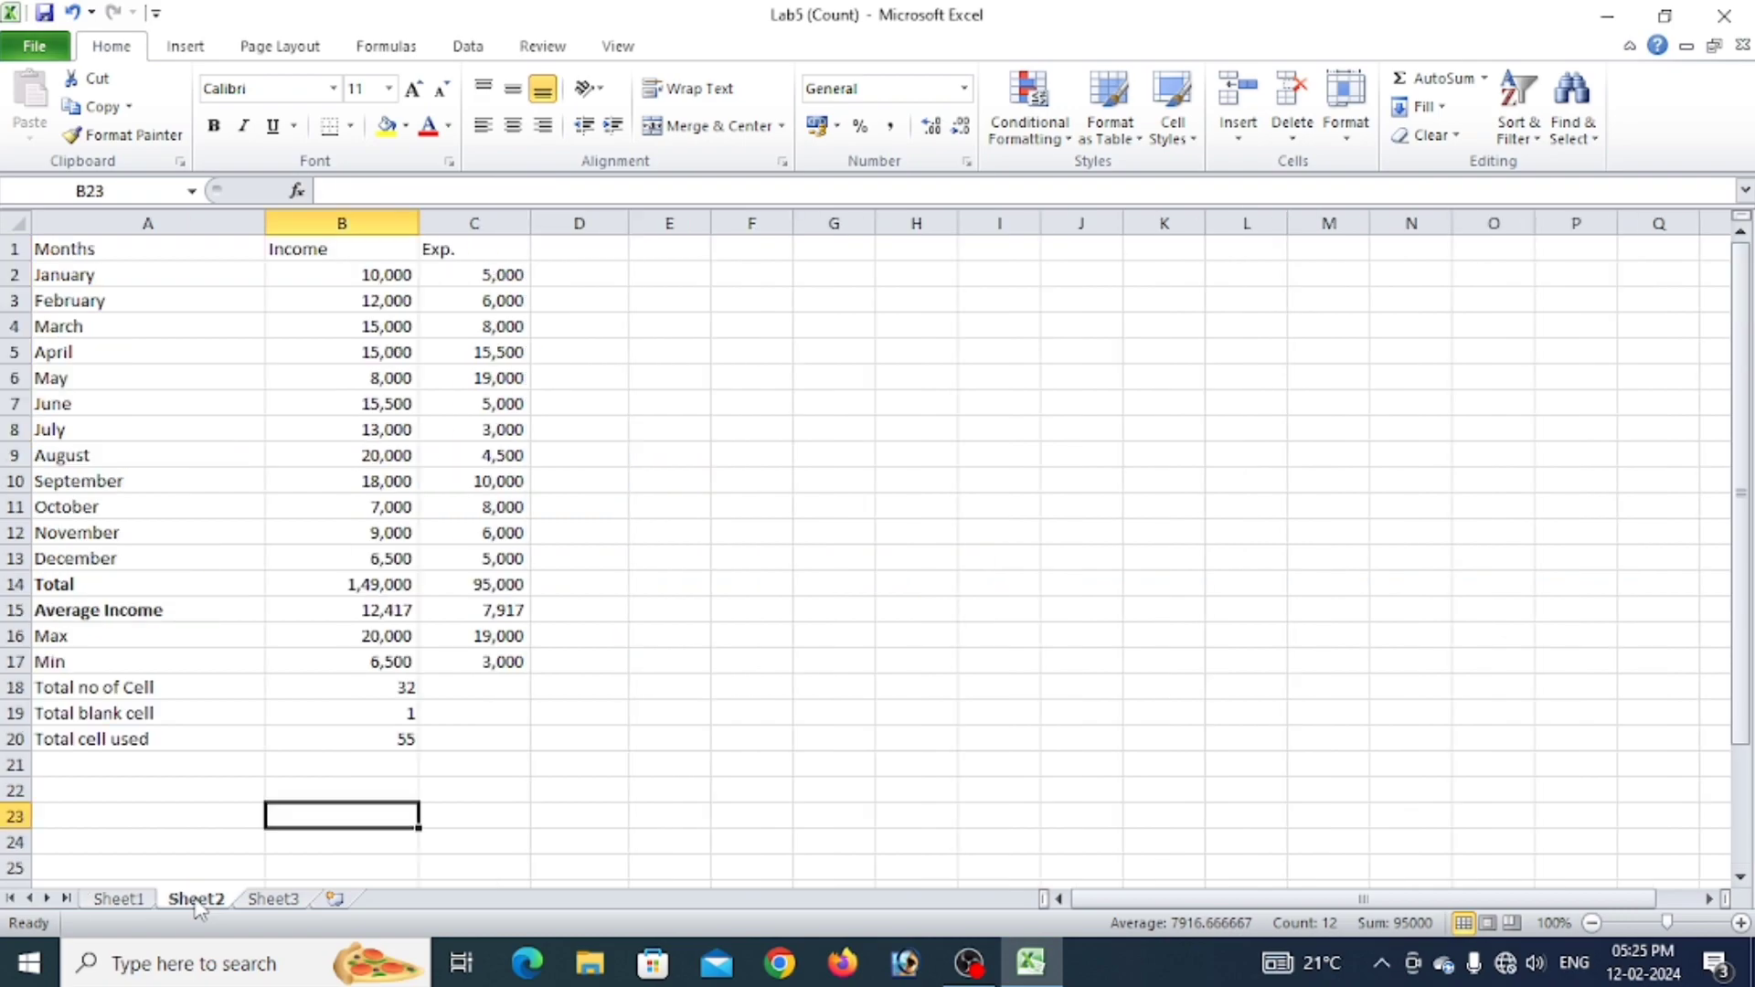
{"action": "scroll", "coordinate": [208, 799], "scroll_direction": "down", "scroll_amount": 1}
{"action": "scroll", "coordinate": [161, 792], "scroll_direction": "up", "scroll_amount": 1}
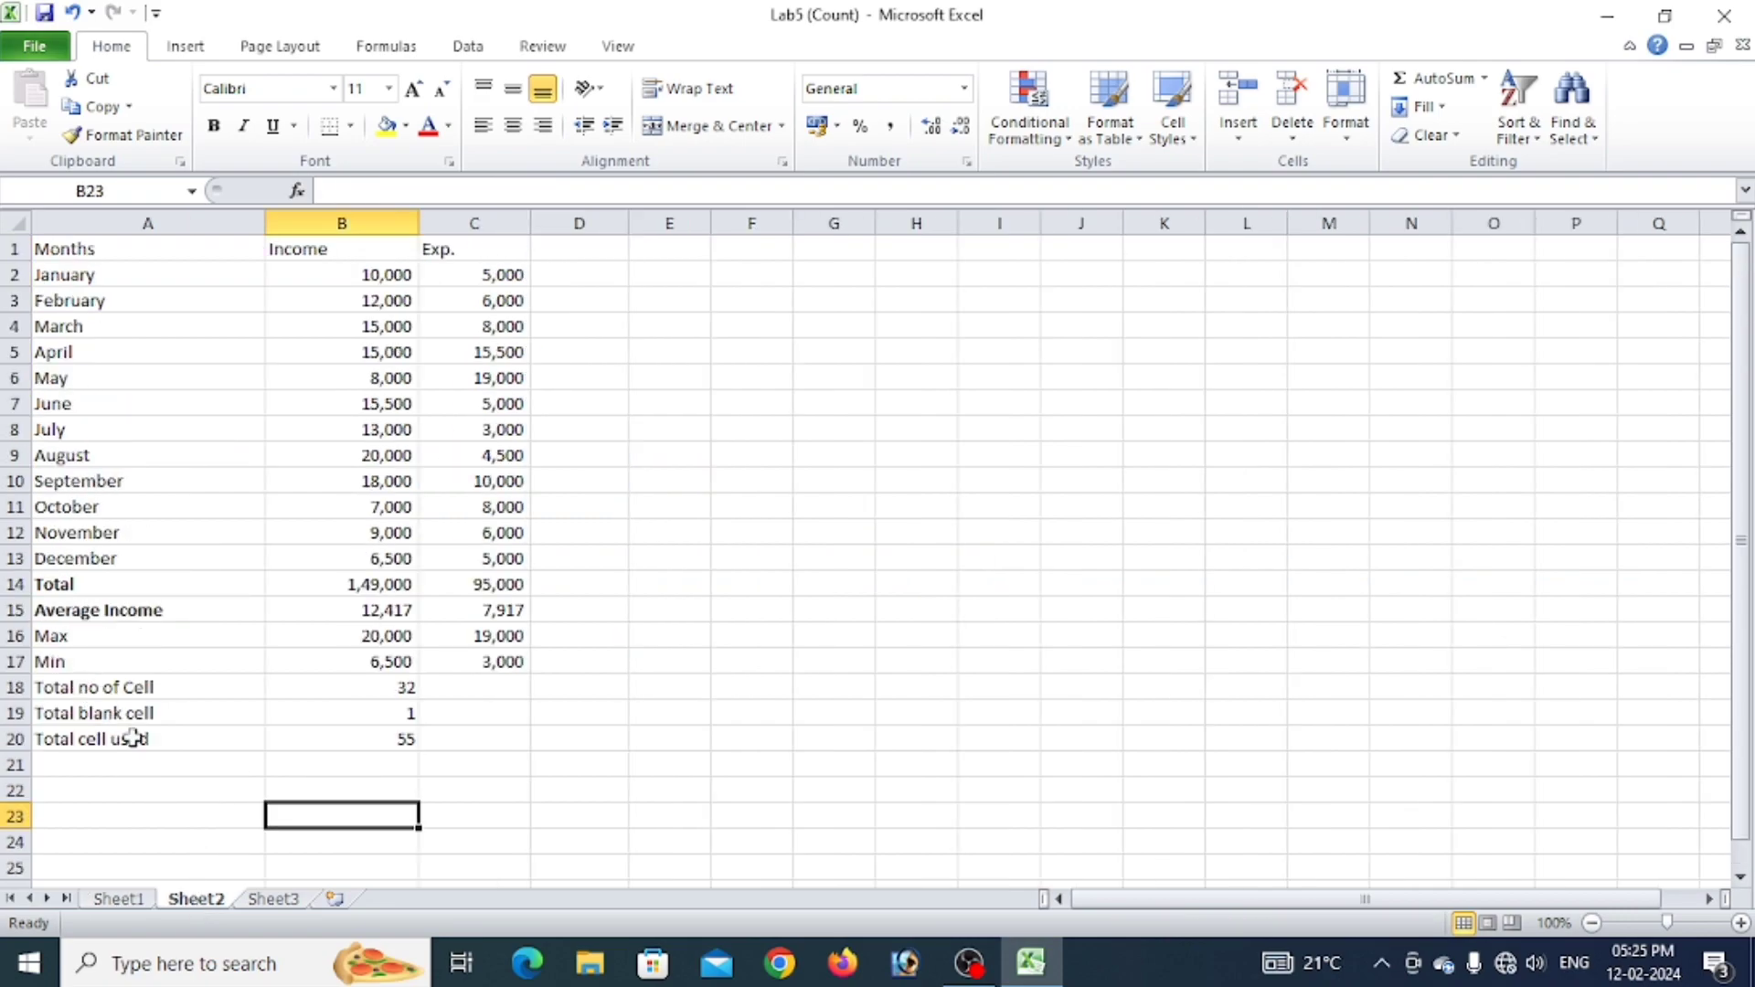
{"action": "left_click", "coordinate": [397, 638]}
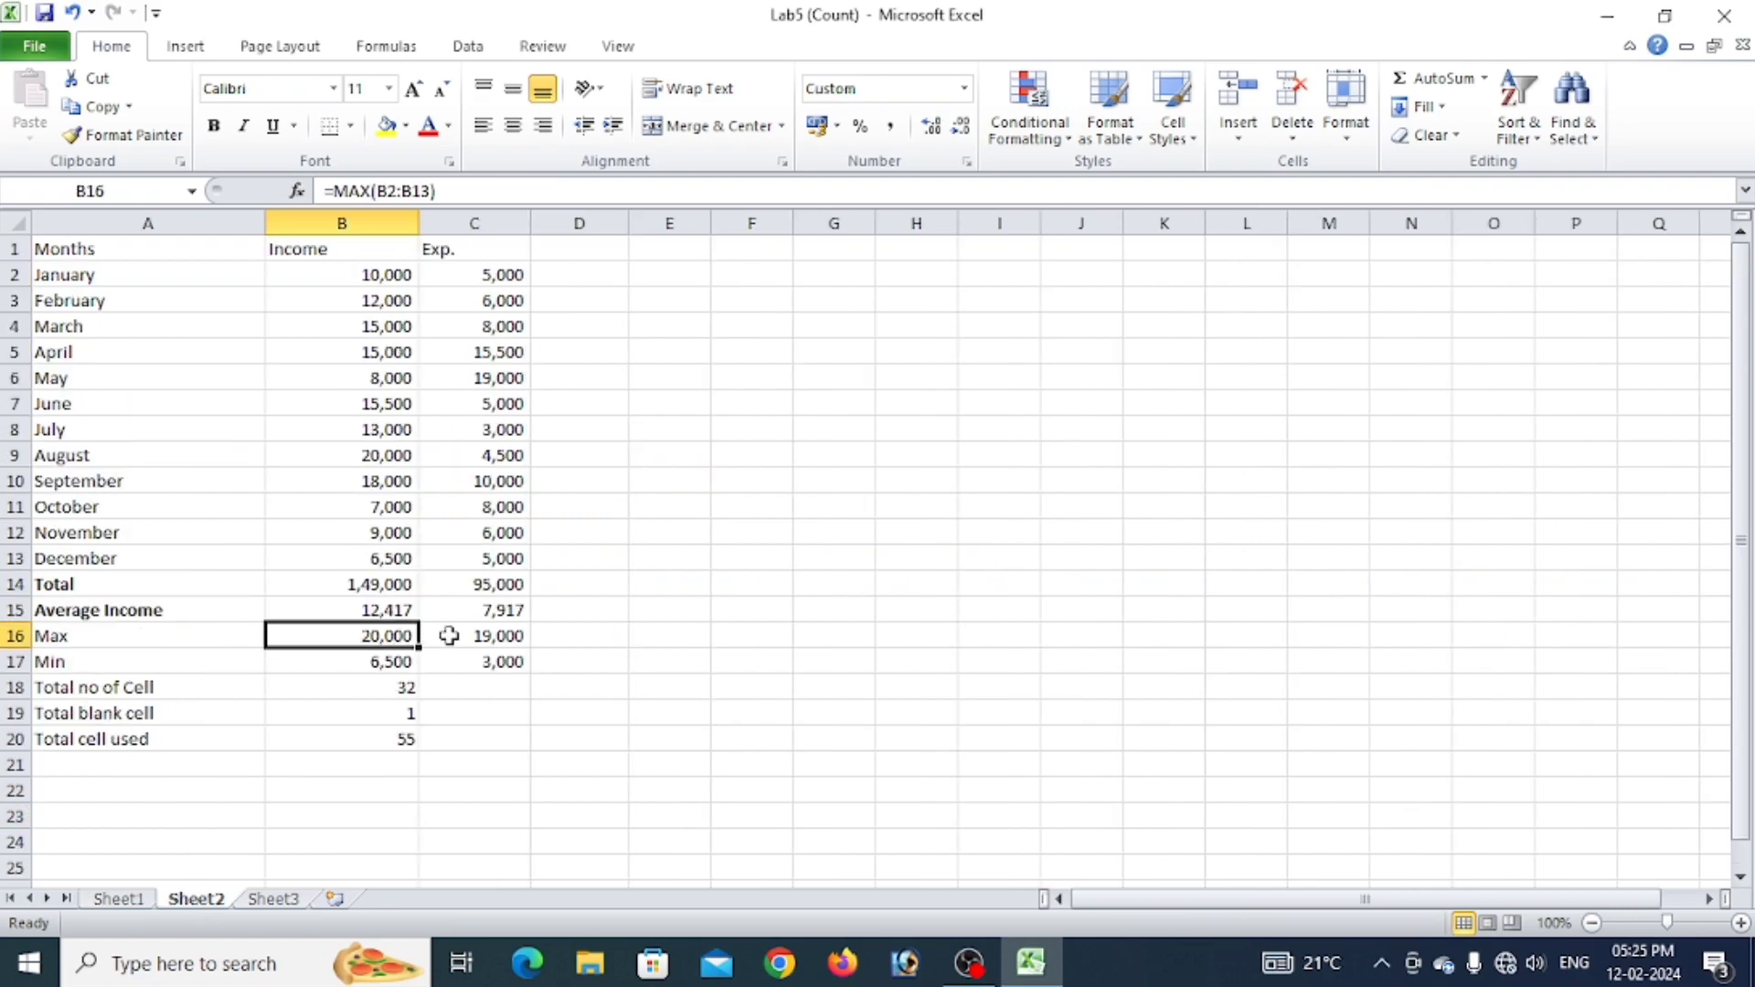
{"action": "left_click", "coordinate": [393, 661]}
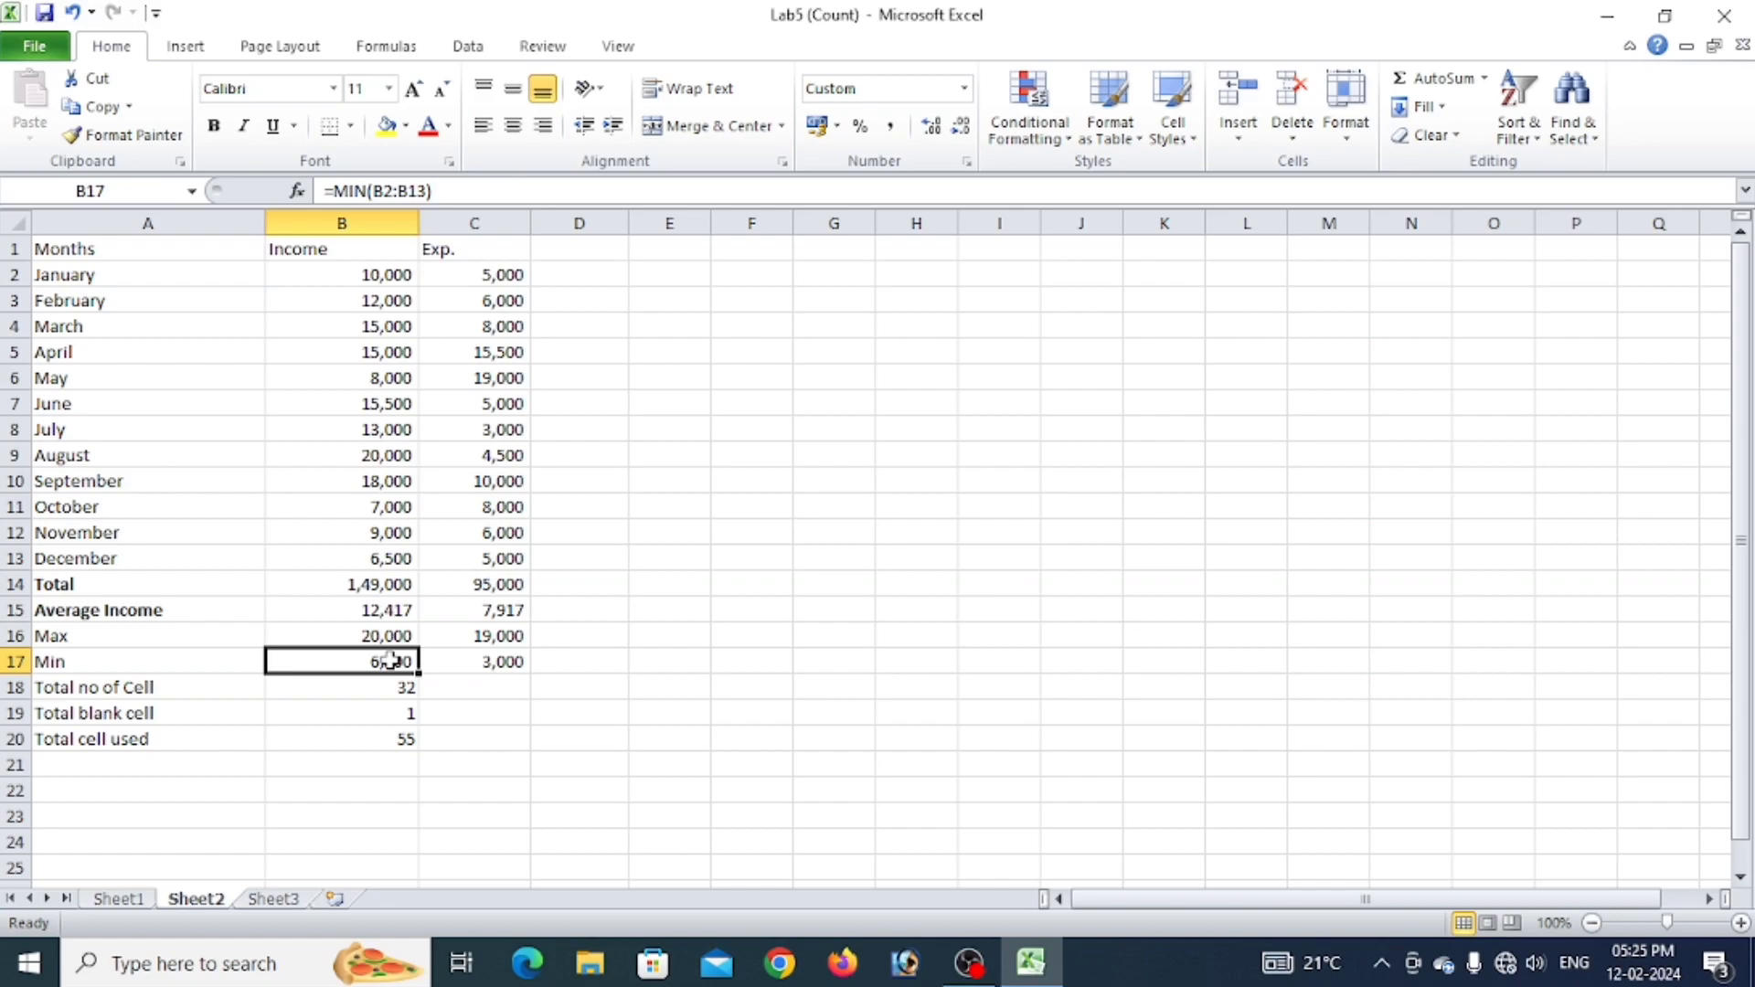
{"action": "left_click", "coordinate": [194, 765]}
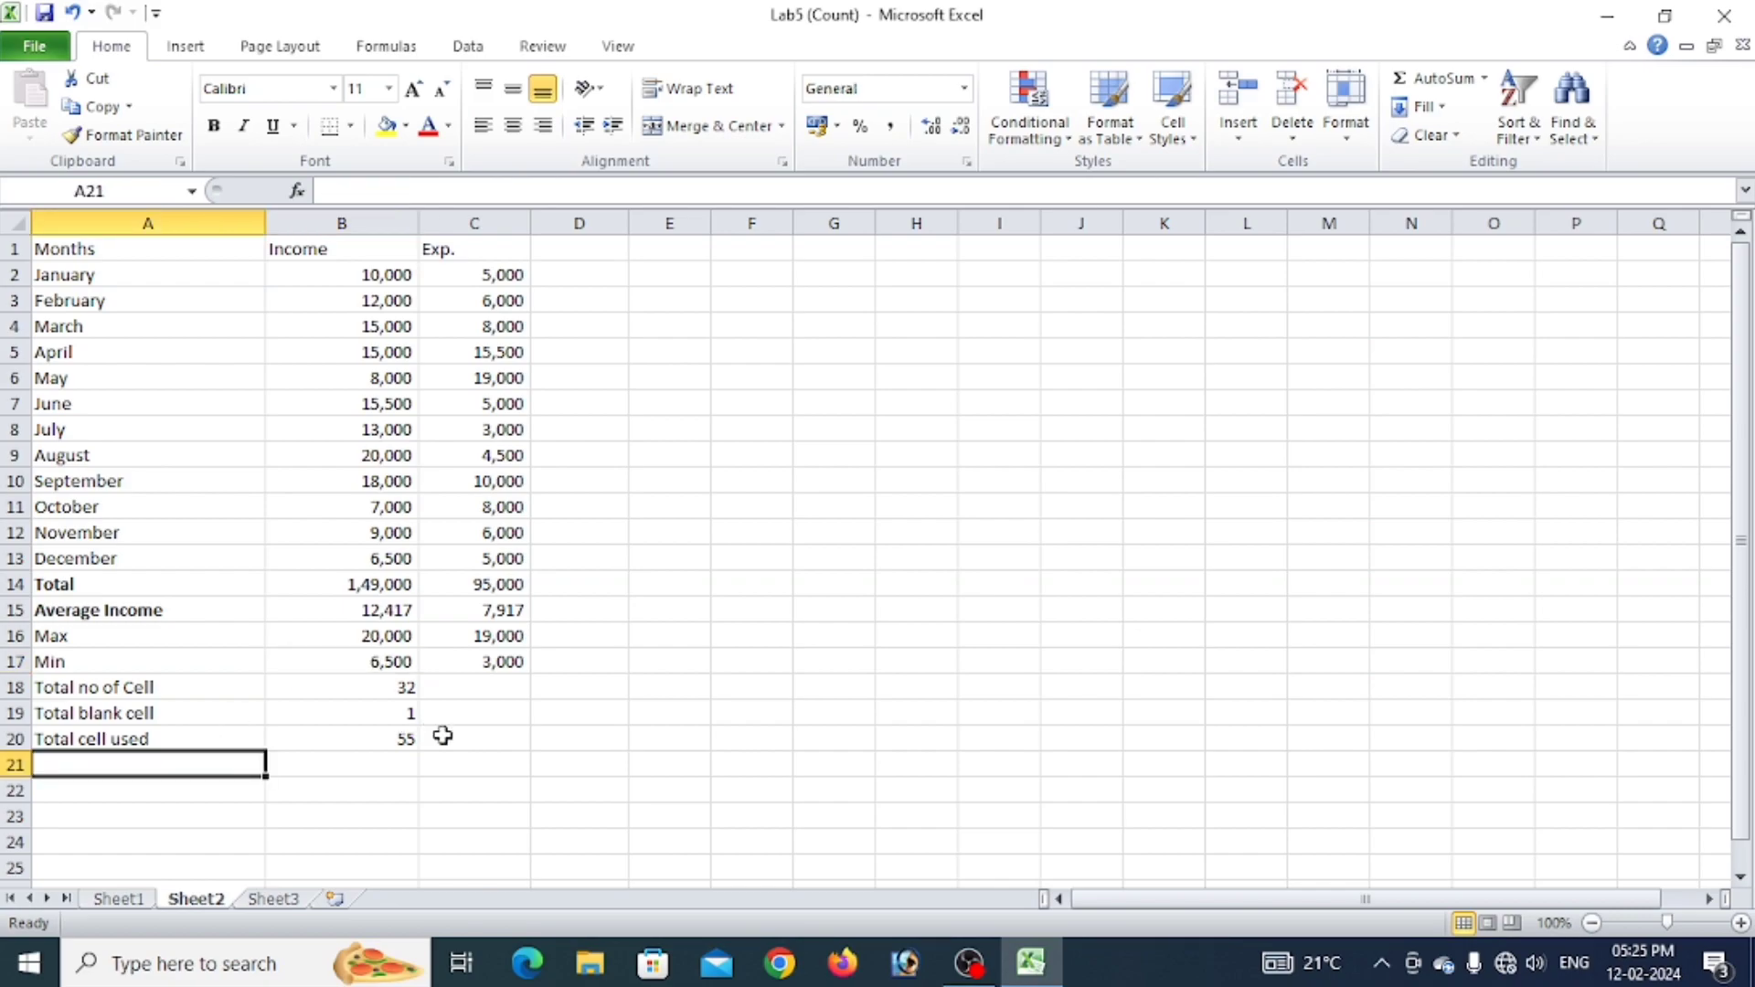
{"action": "type", "text": "Large"}
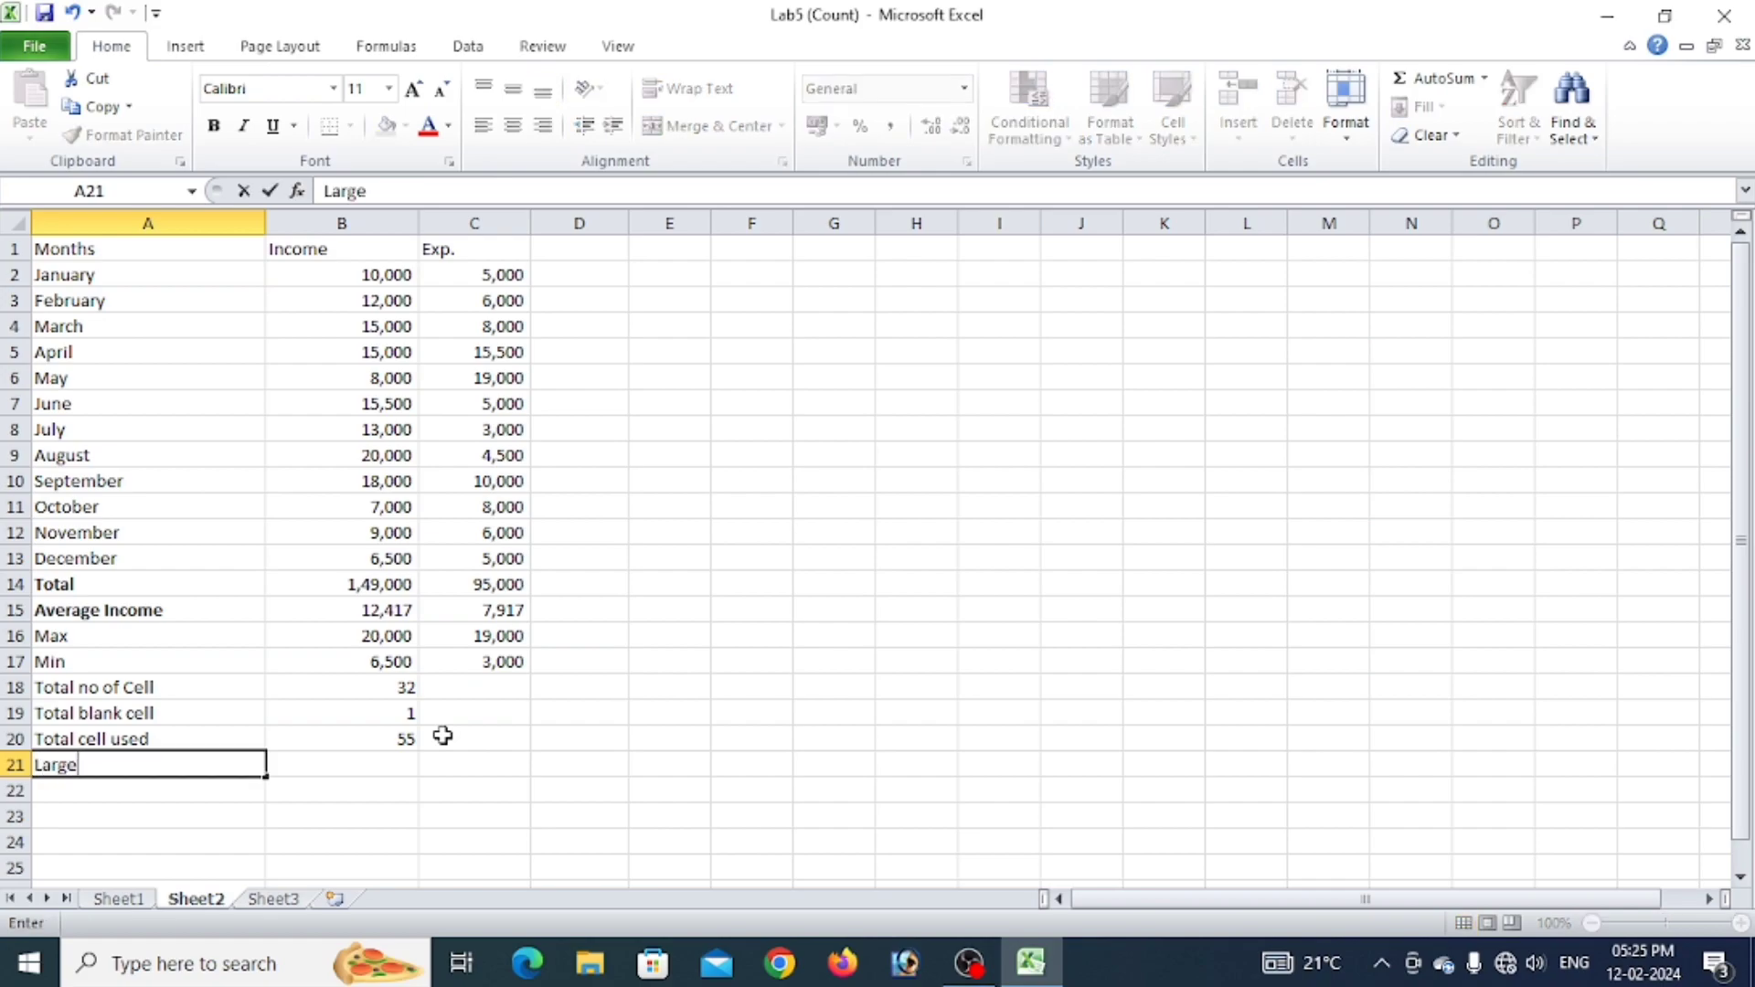
{"action": "key", "text": "Tab"}
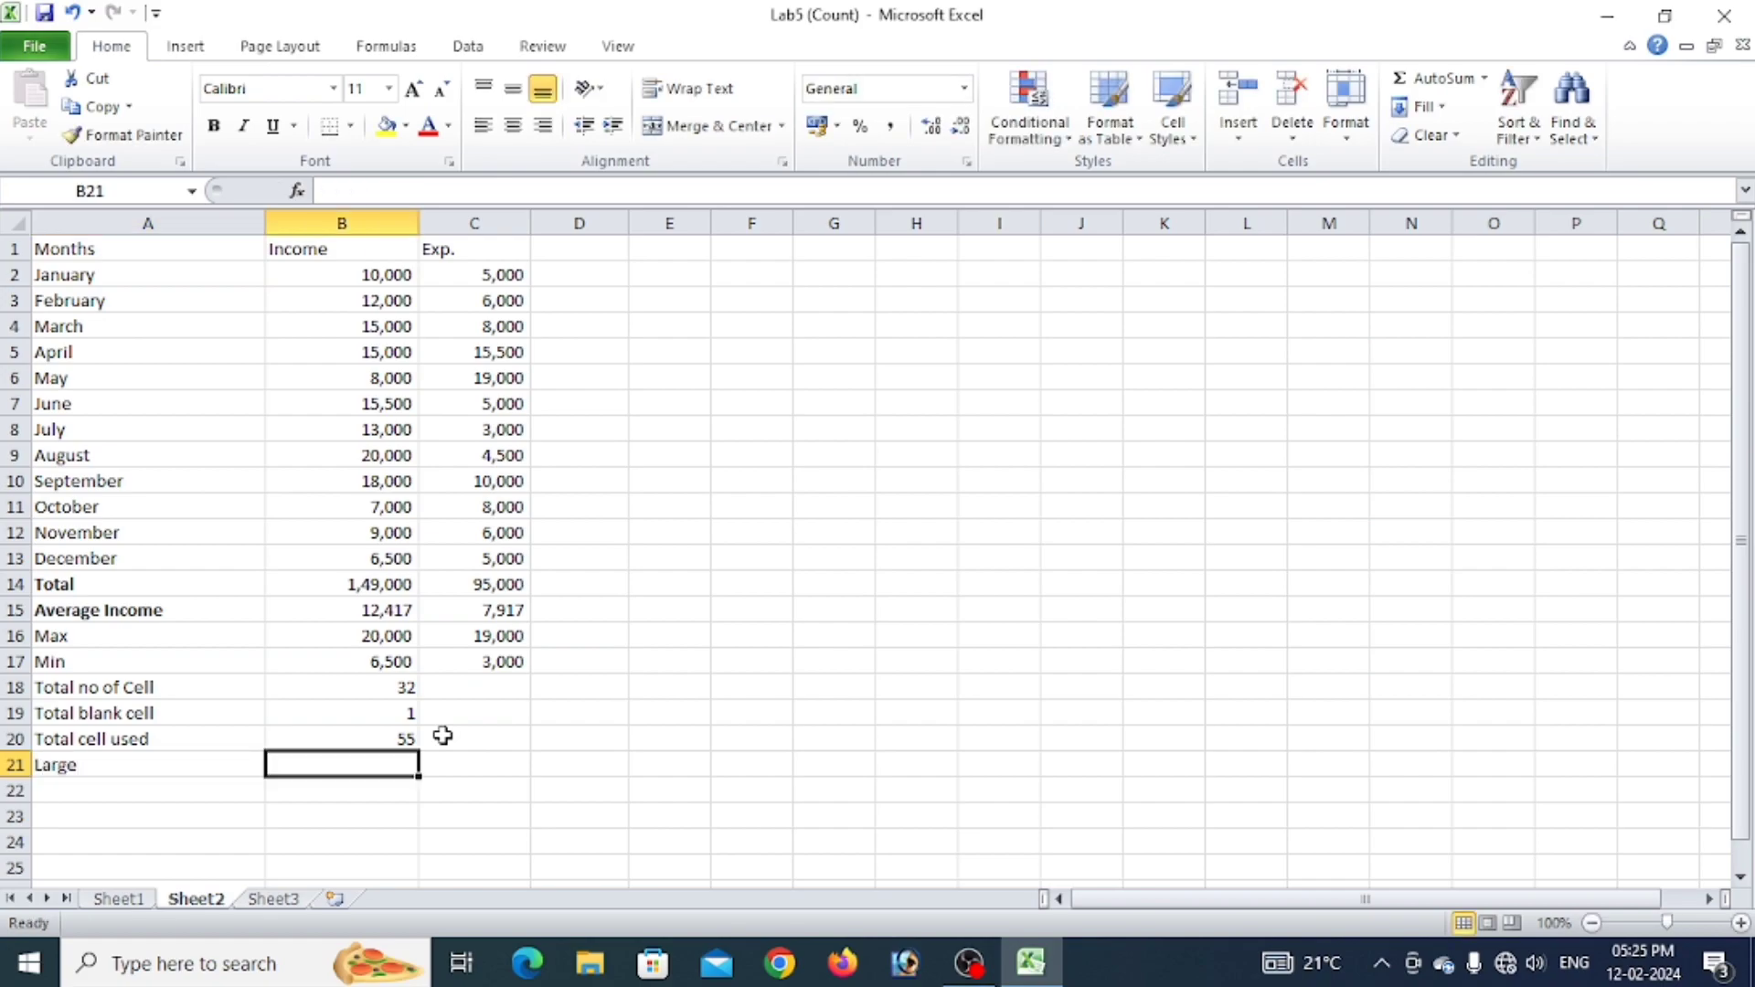
Find the fourth-largest monthly income in B21 with =LARGE(B2:B13,4).
{"action": "type", "text": "="}
{"action": "type", "text": "la"}
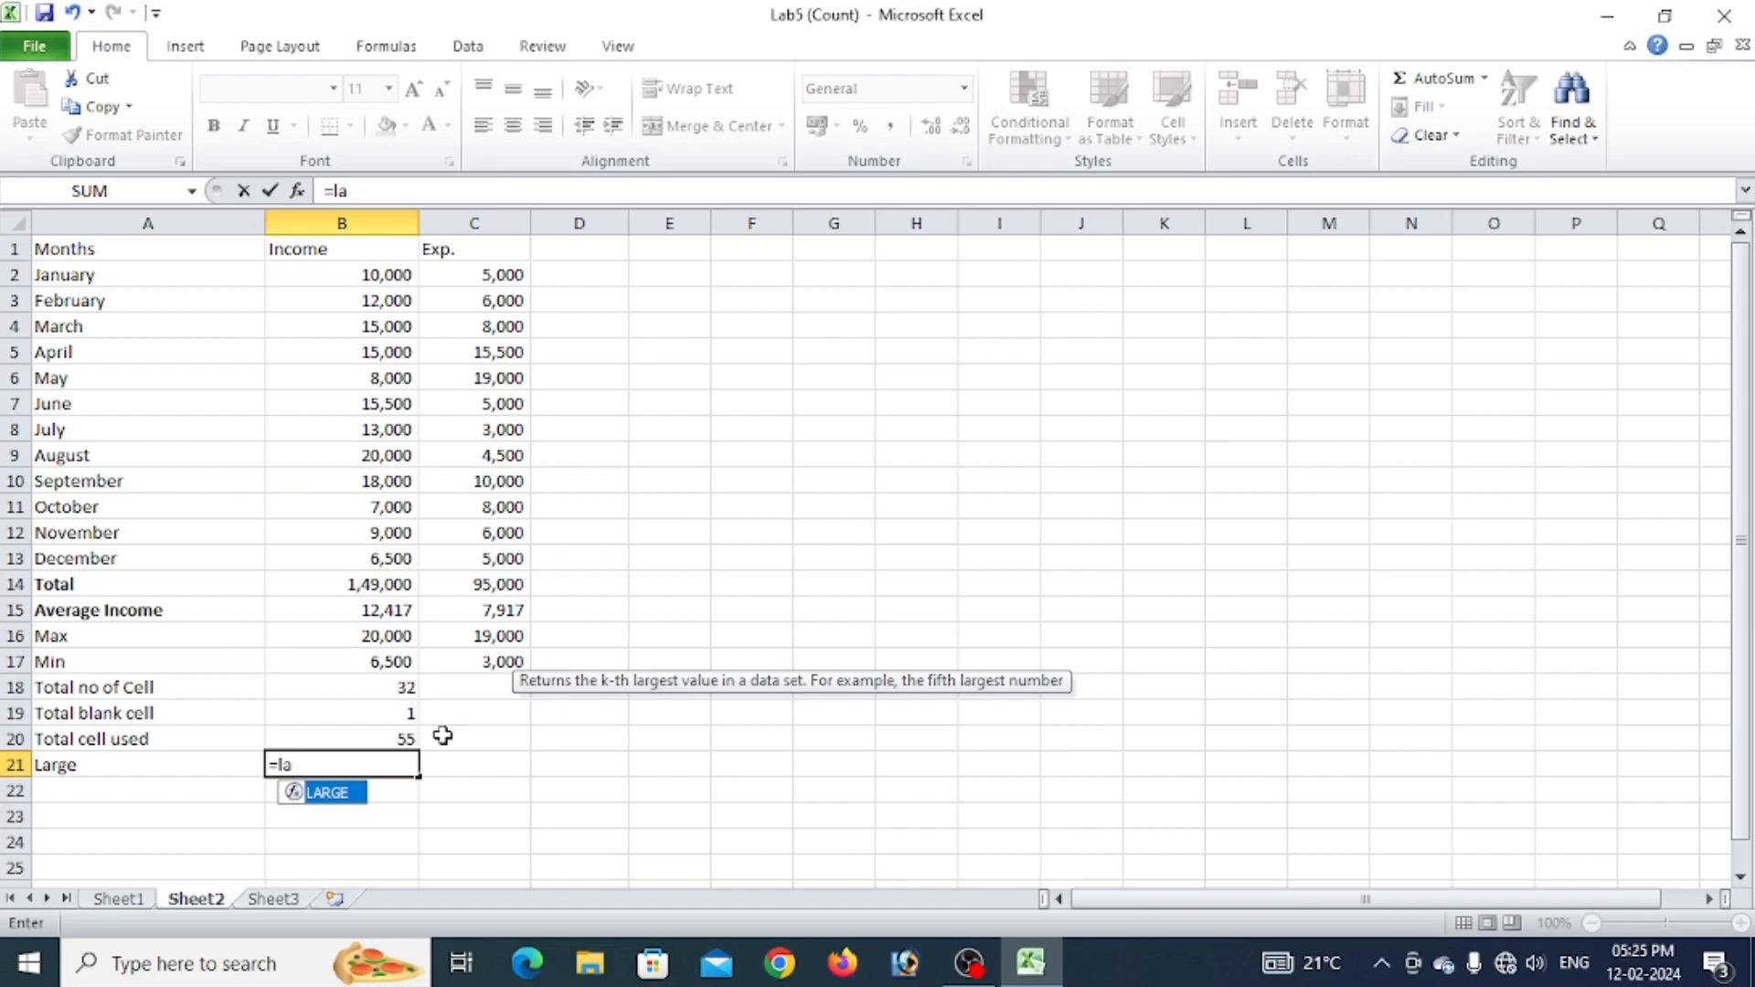
{"action": "key", "text": "Tab"}
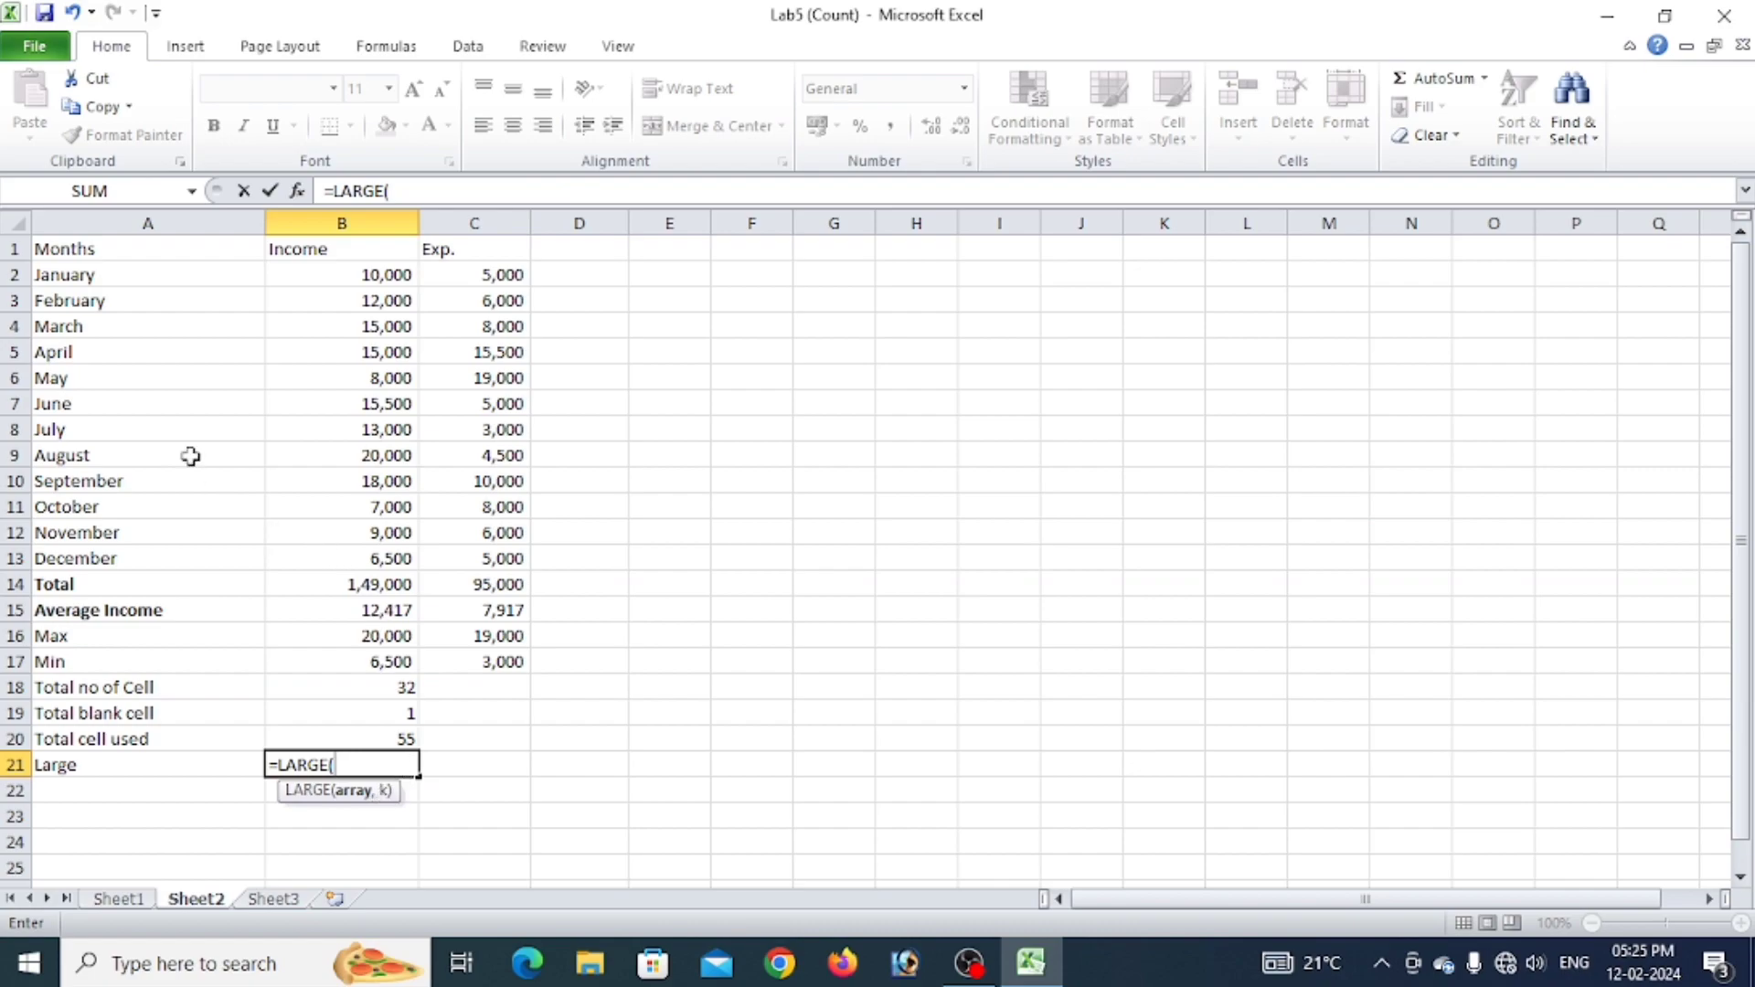
{"action": "left_click_drag", "start_coordinate": [310, 275], "coordinate": [353, 553]}
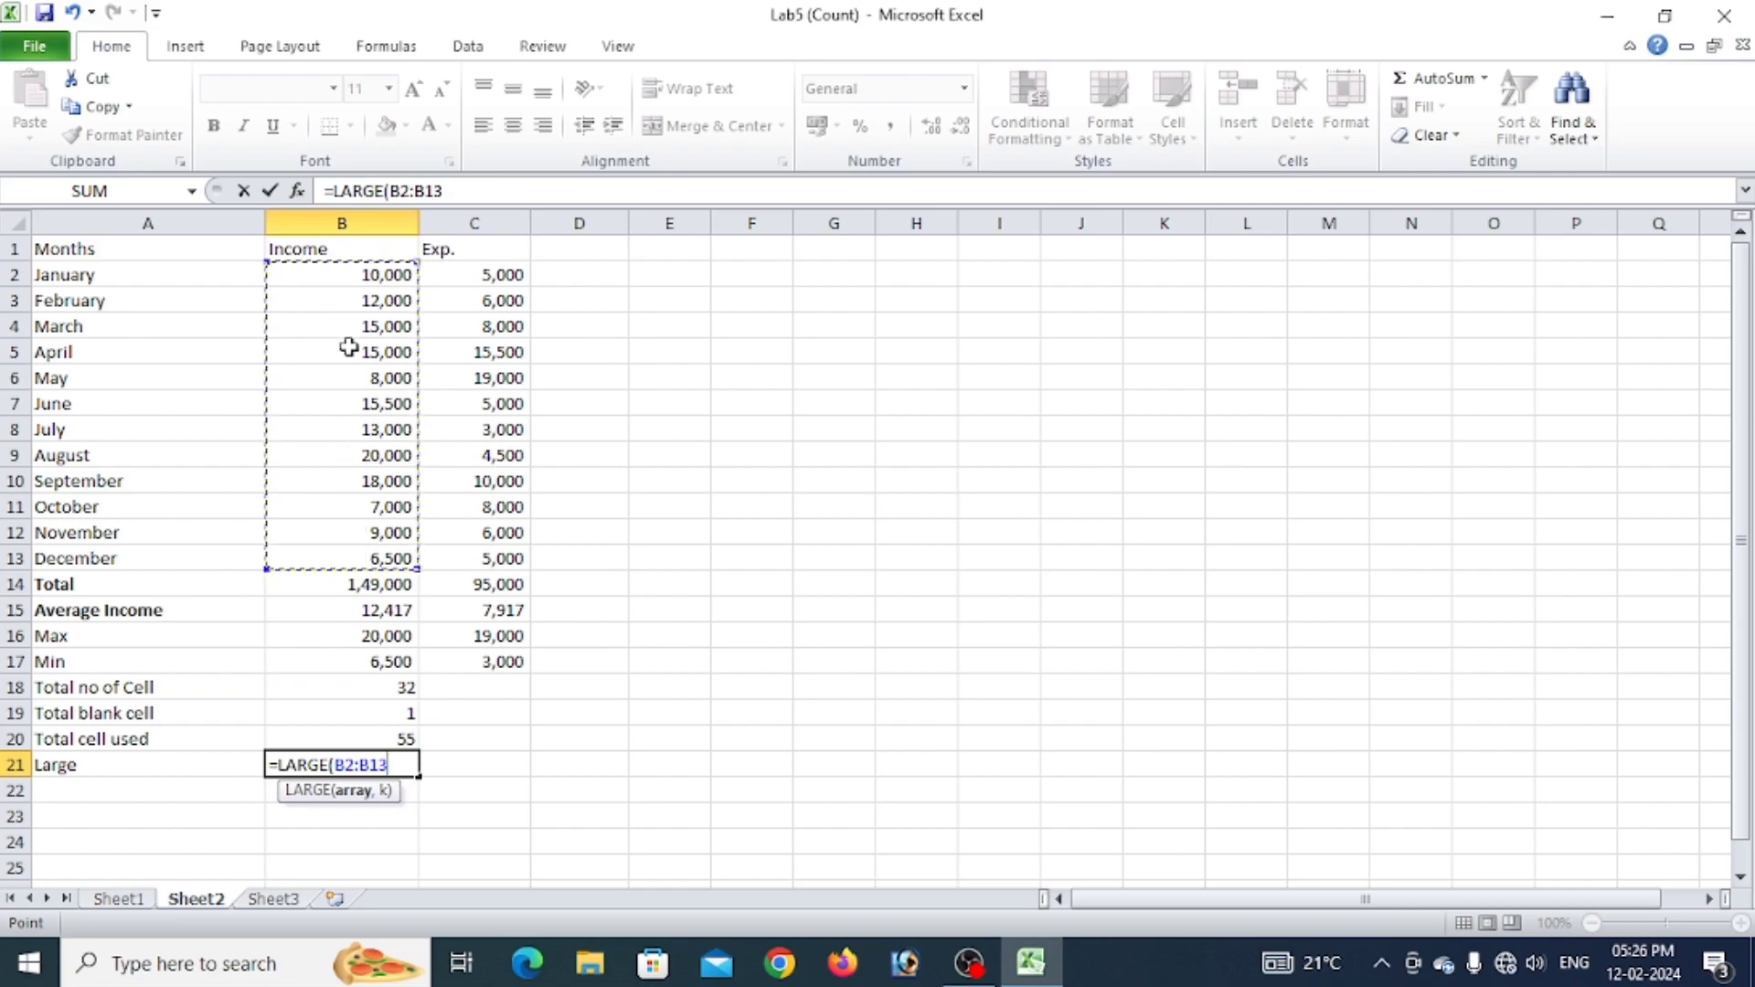
{"action": "type", "text": ","}
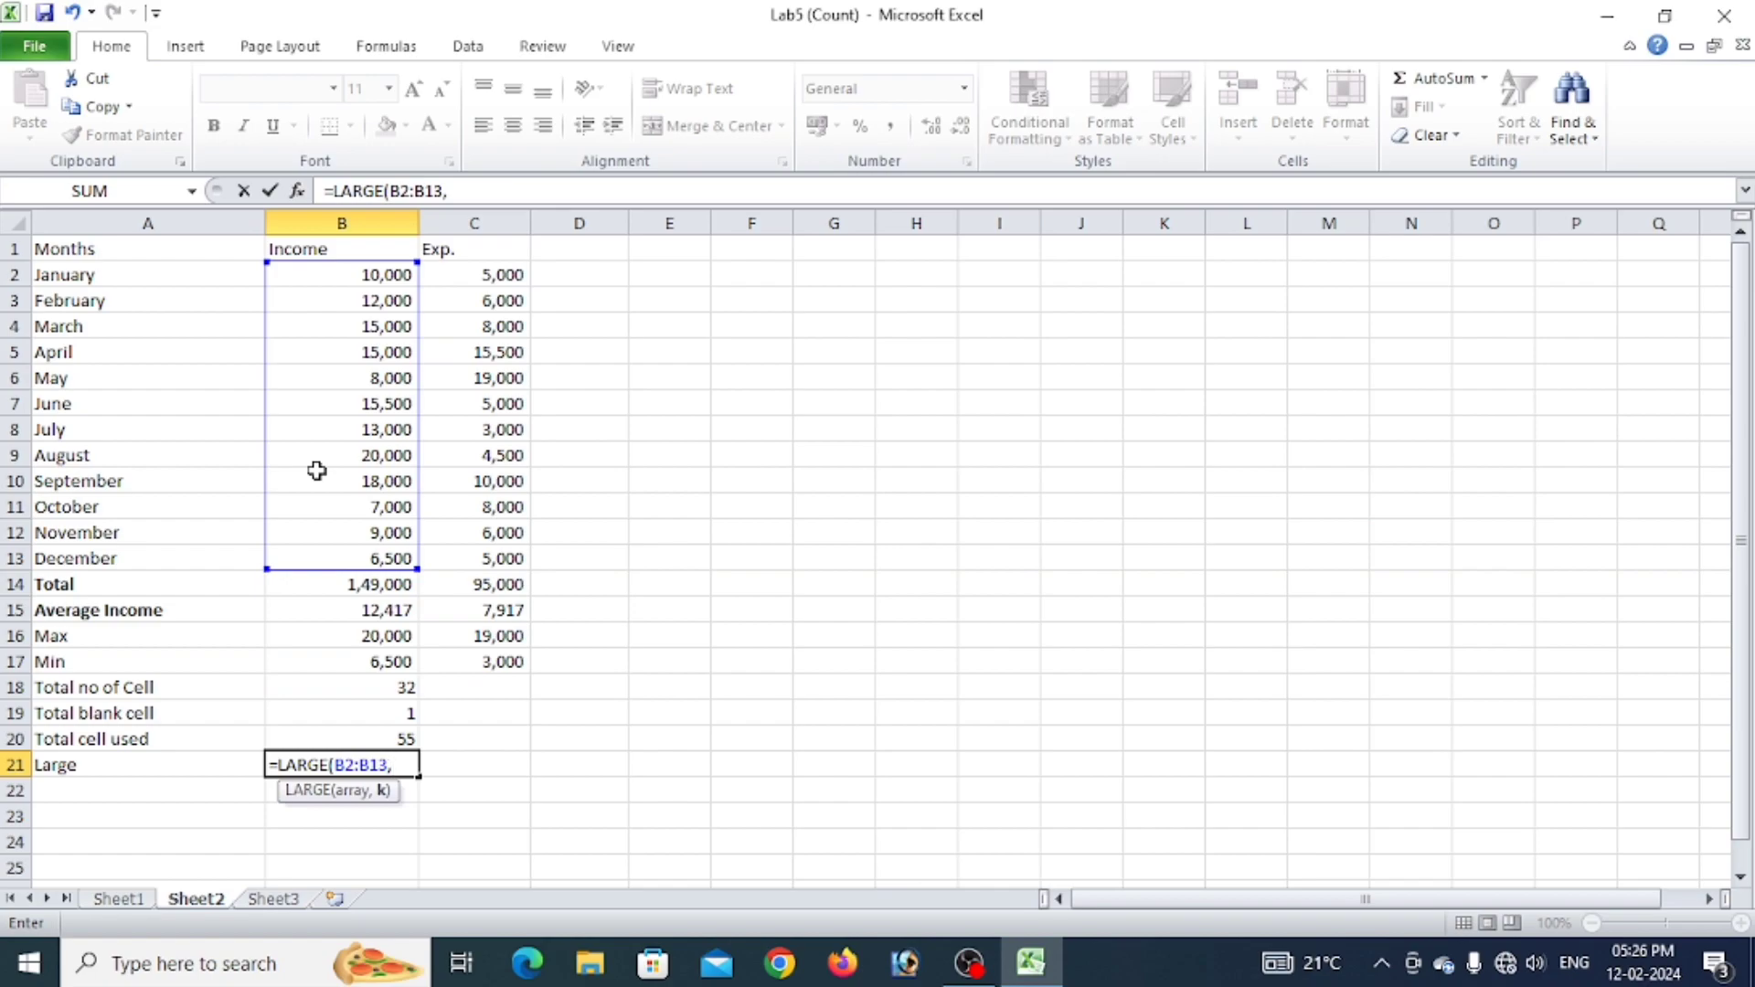
{"action": "type", "text": "4)"}
{"action": "key", "text": "Return"}
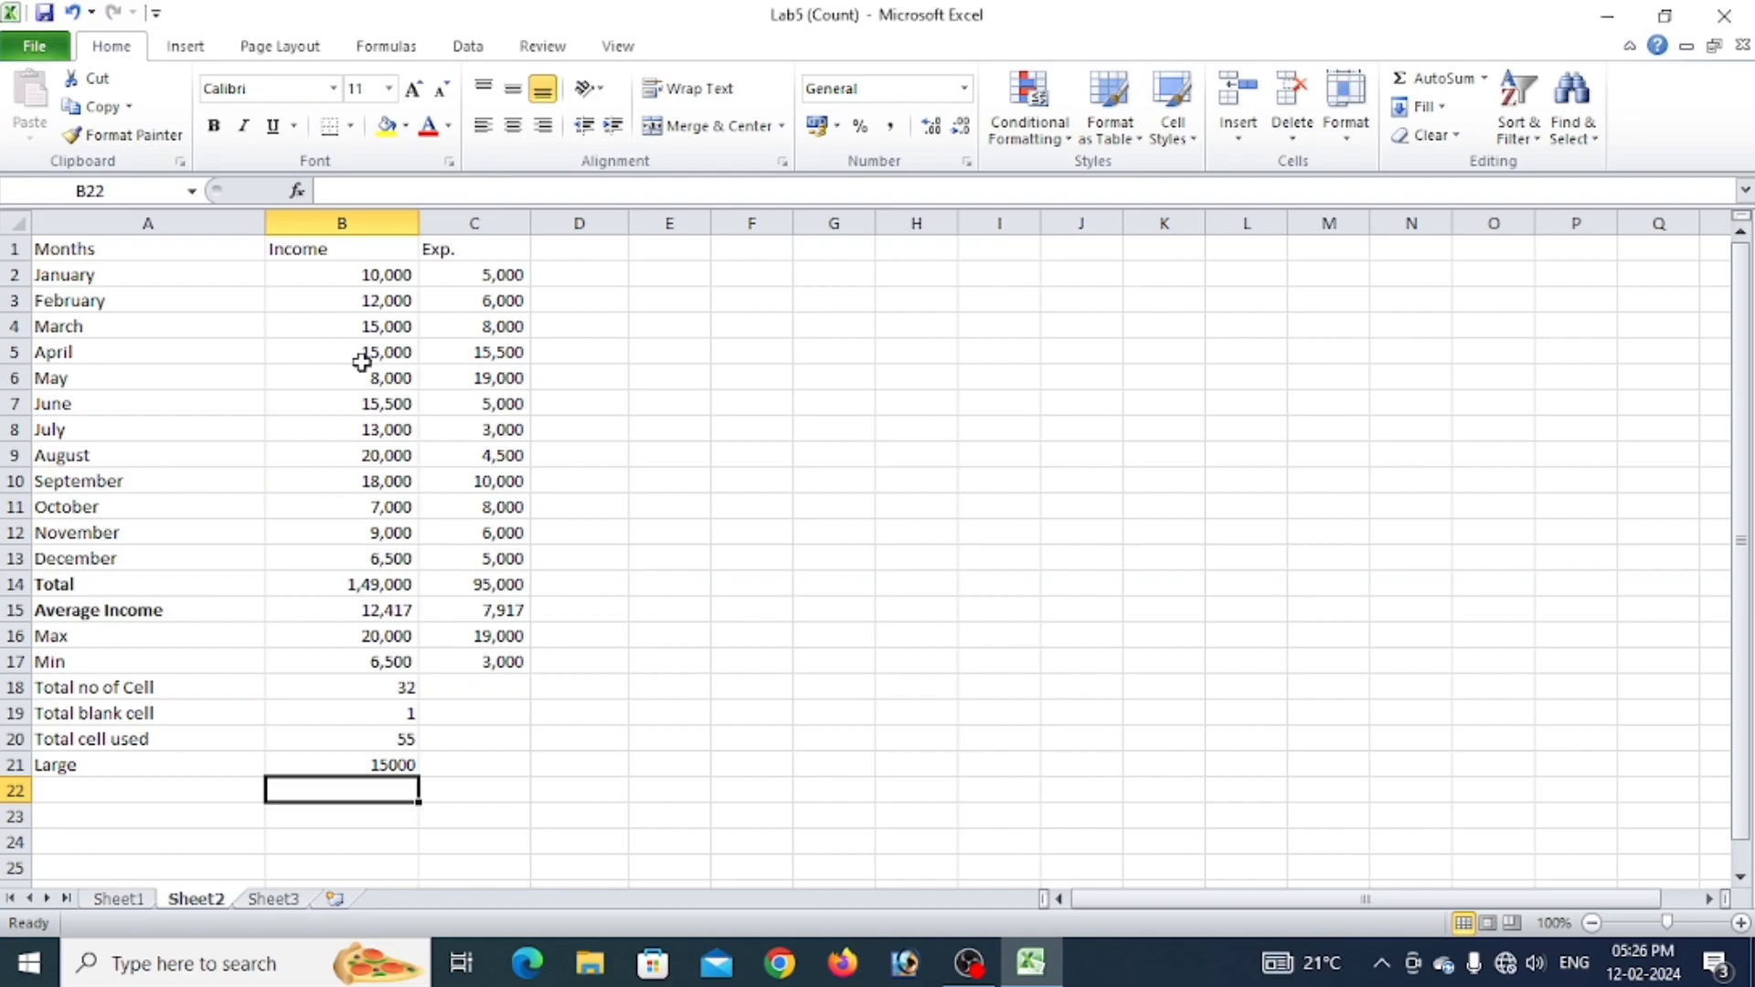
Compare the highest incomes in B9, B10, B7 and B5 with the LARGE result in B21.
{"action": "left_click", "coordinate": [400, 456]}
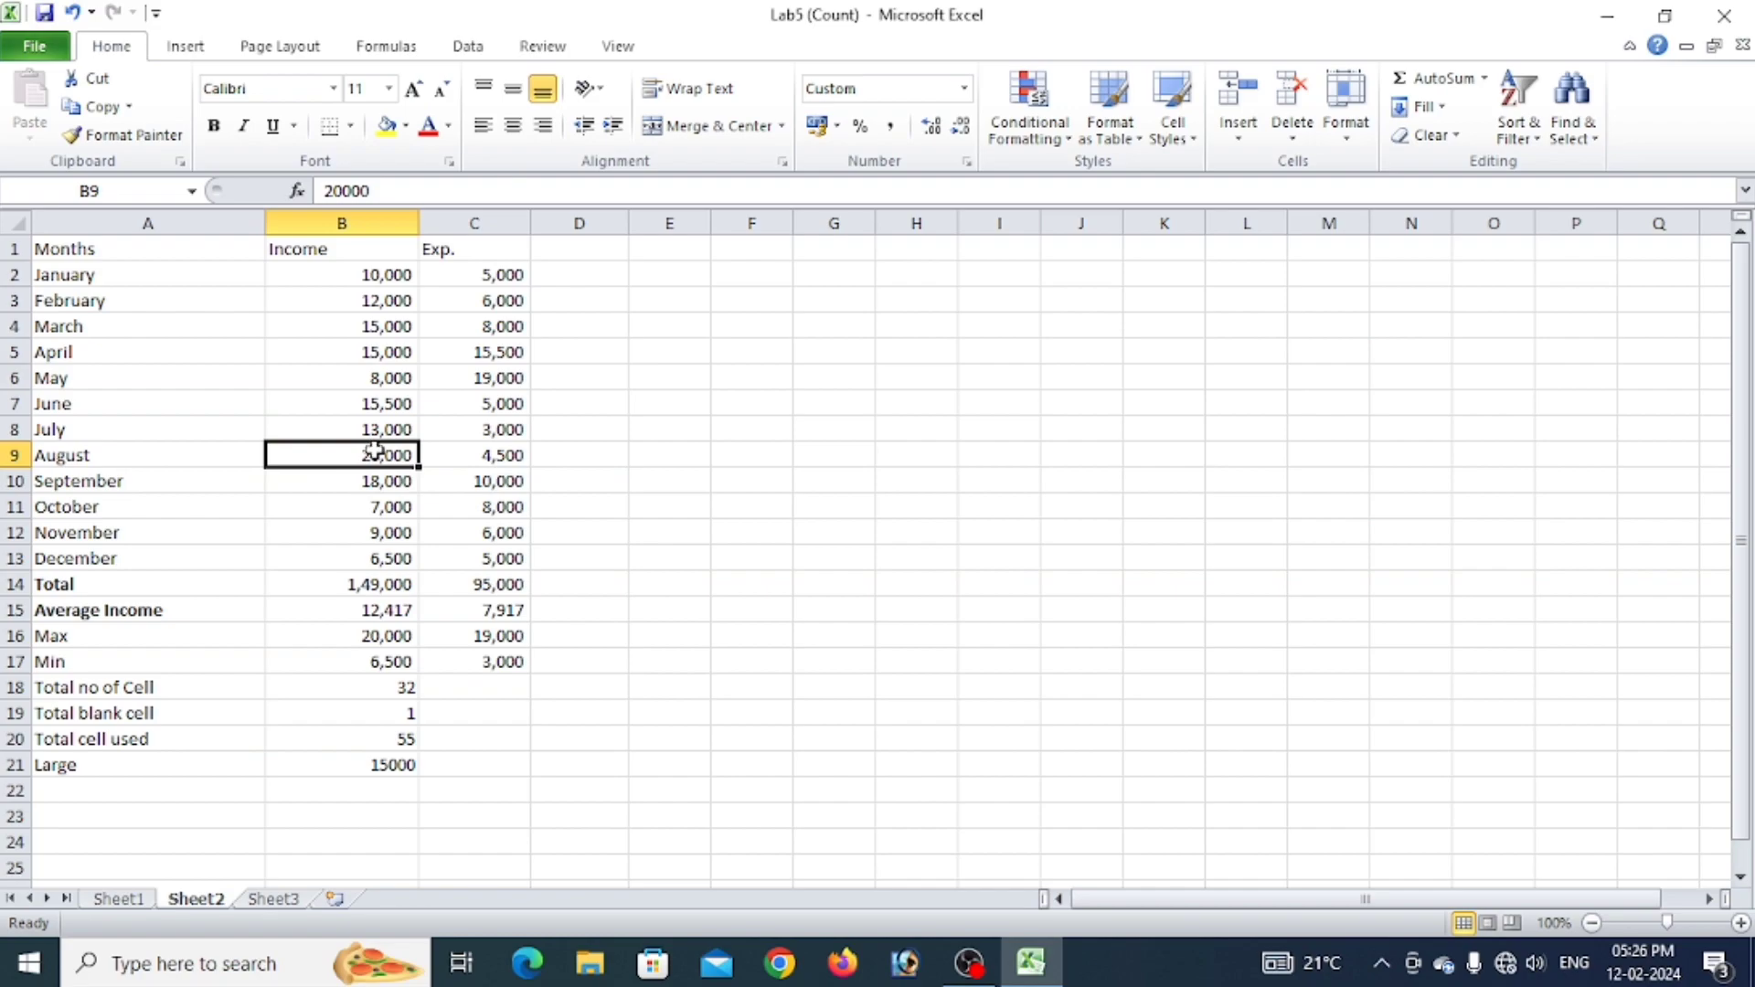
{"action": "left_click", "coordinate": [385, 484]}
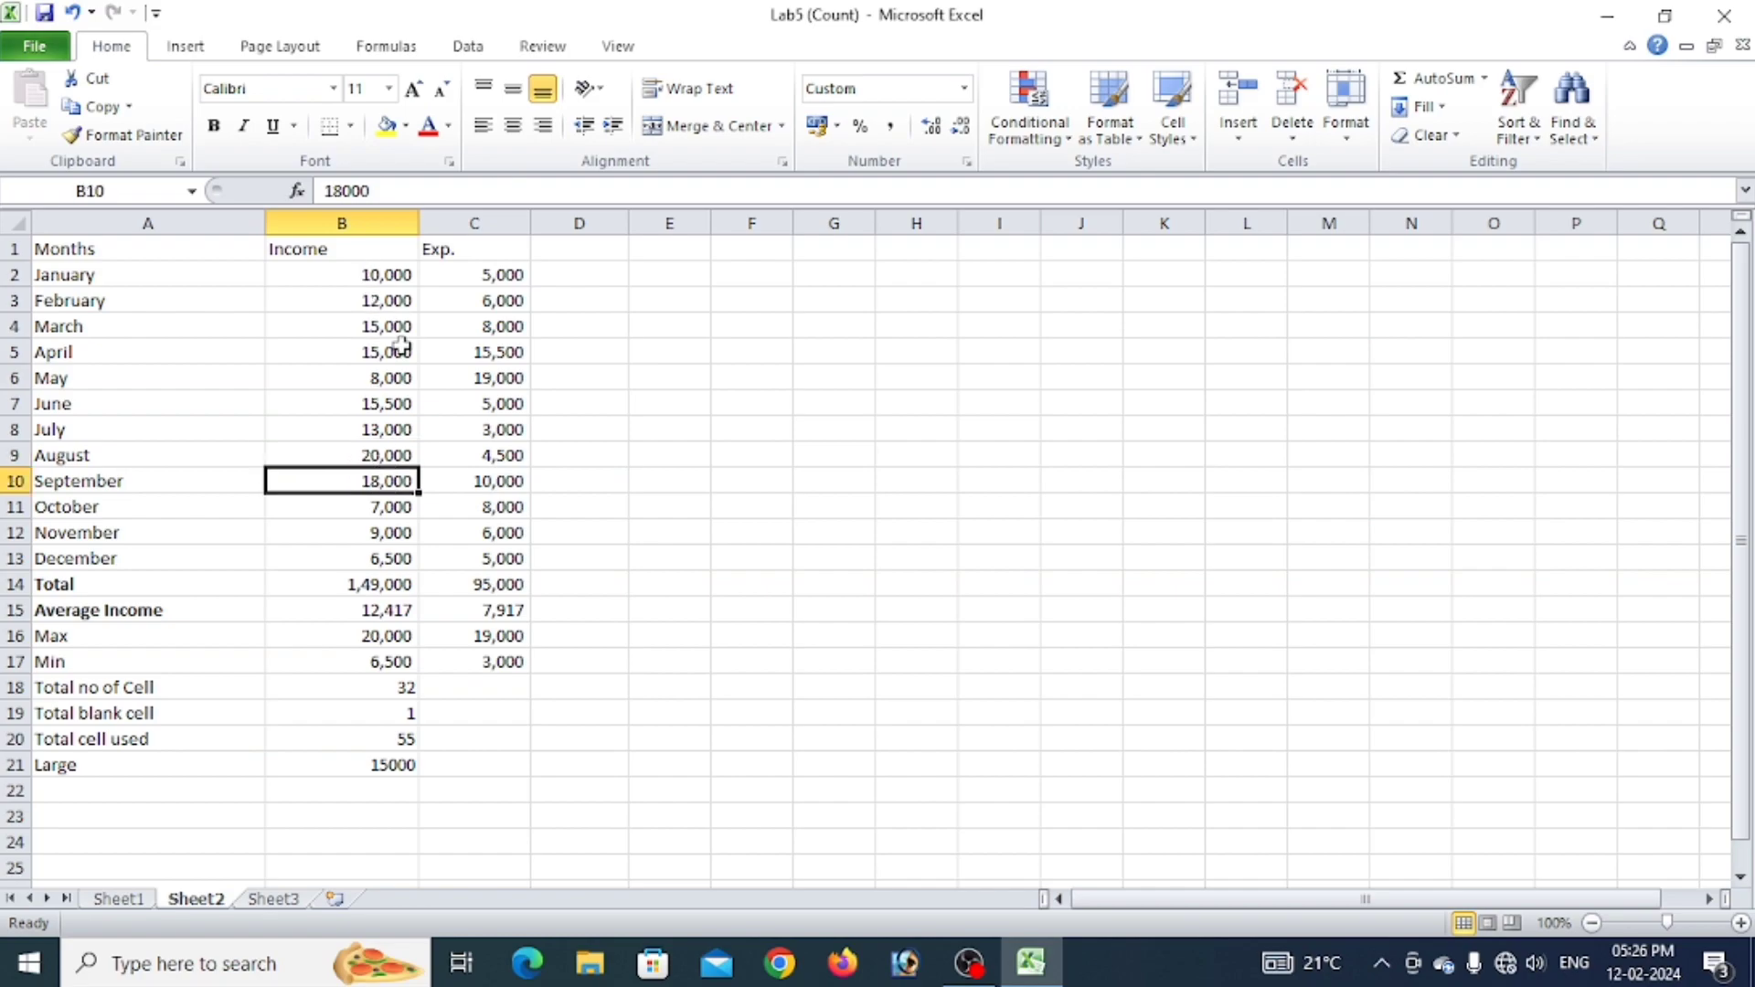
{"action": "left_click", "coordinate": [405, 403]}
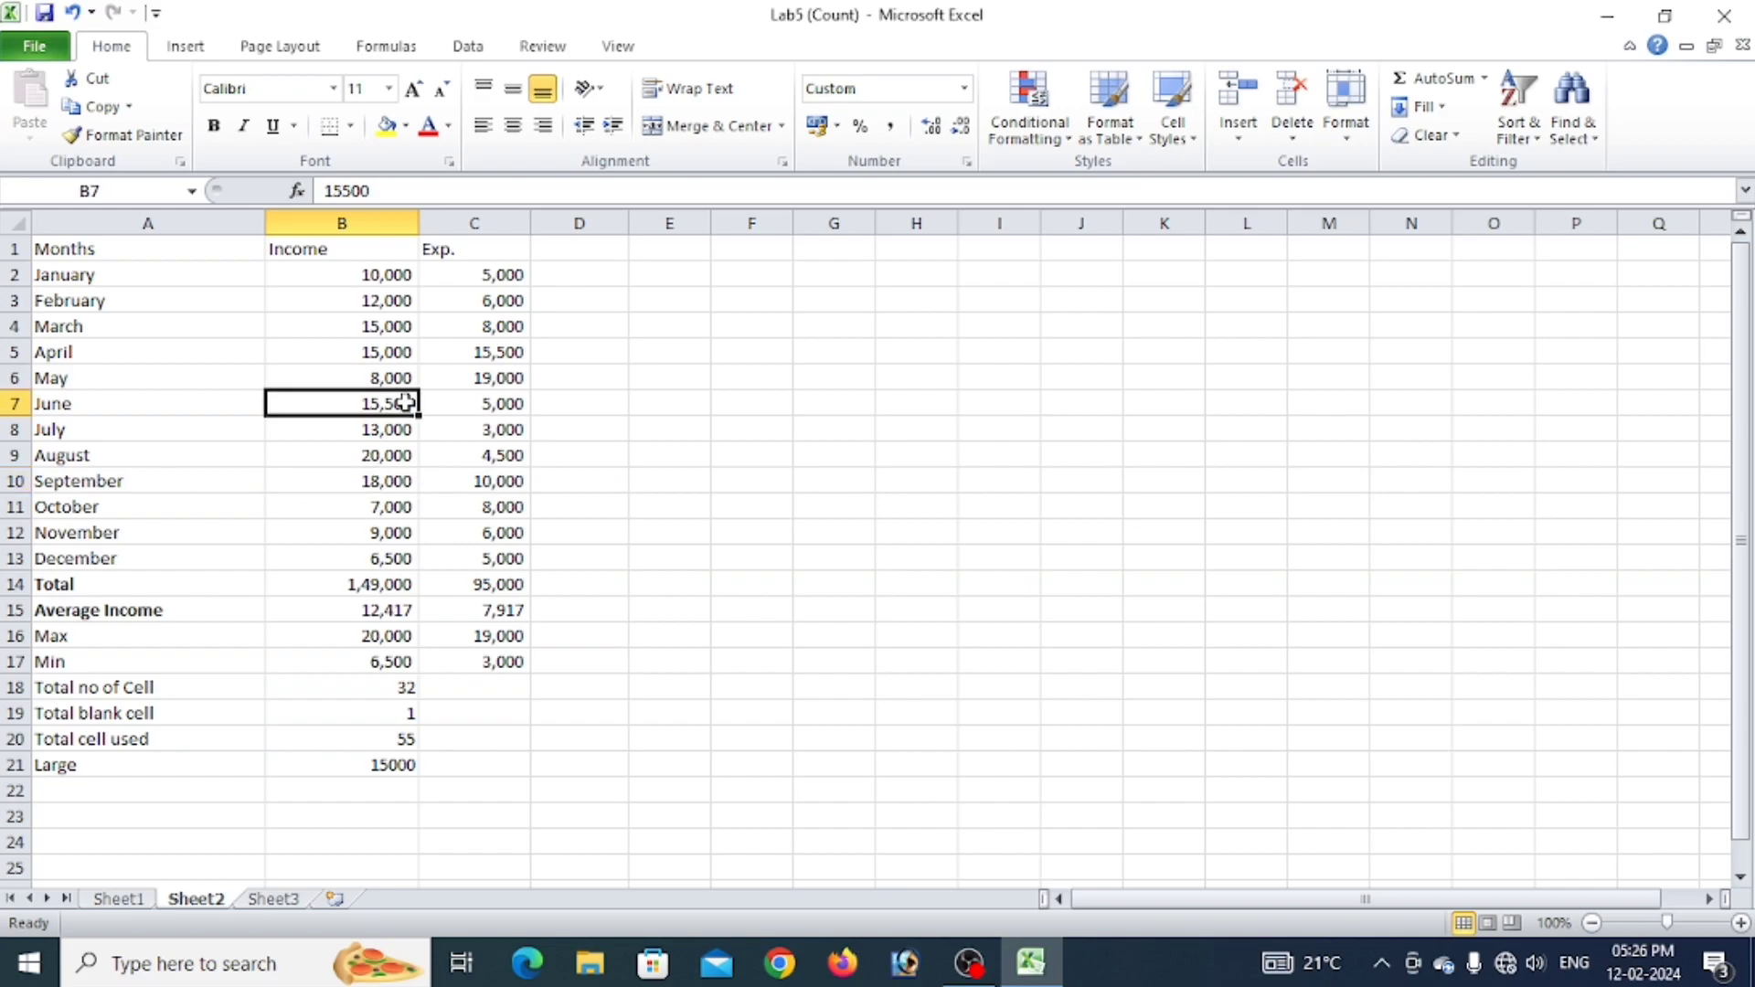
{"action": "left_click", "coordinate": [398, 356]}
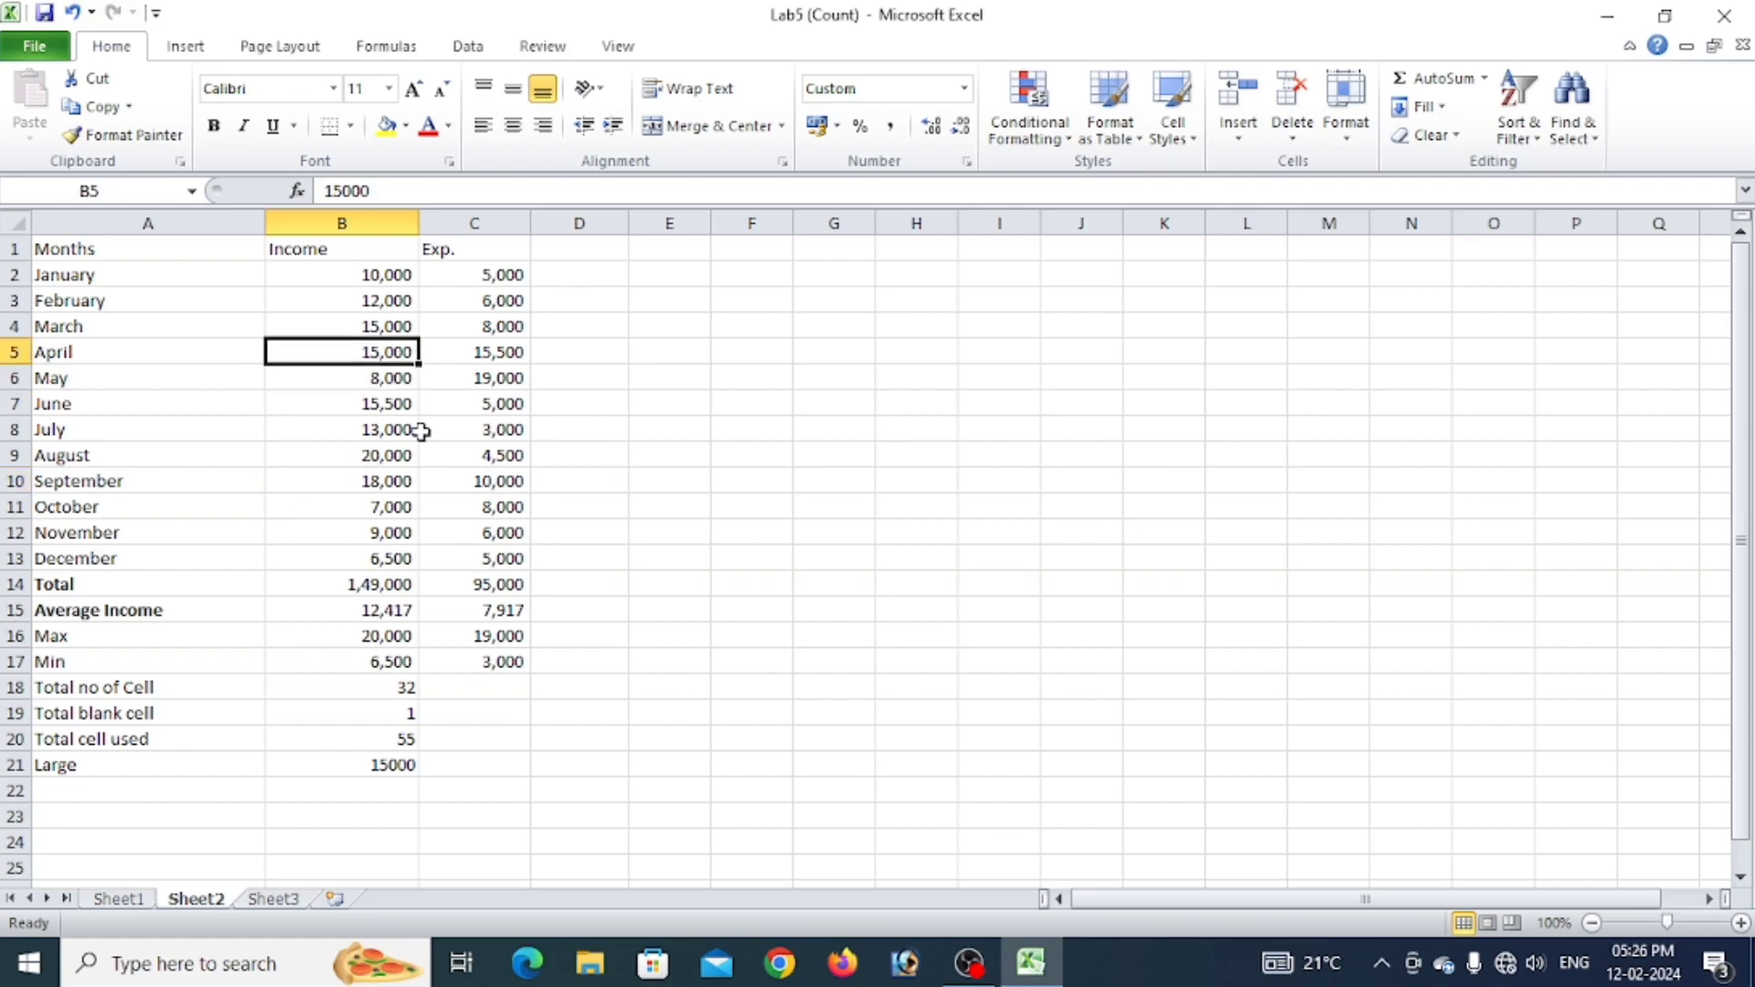
{"action": "left_click", "coordinate": [390, 764]}
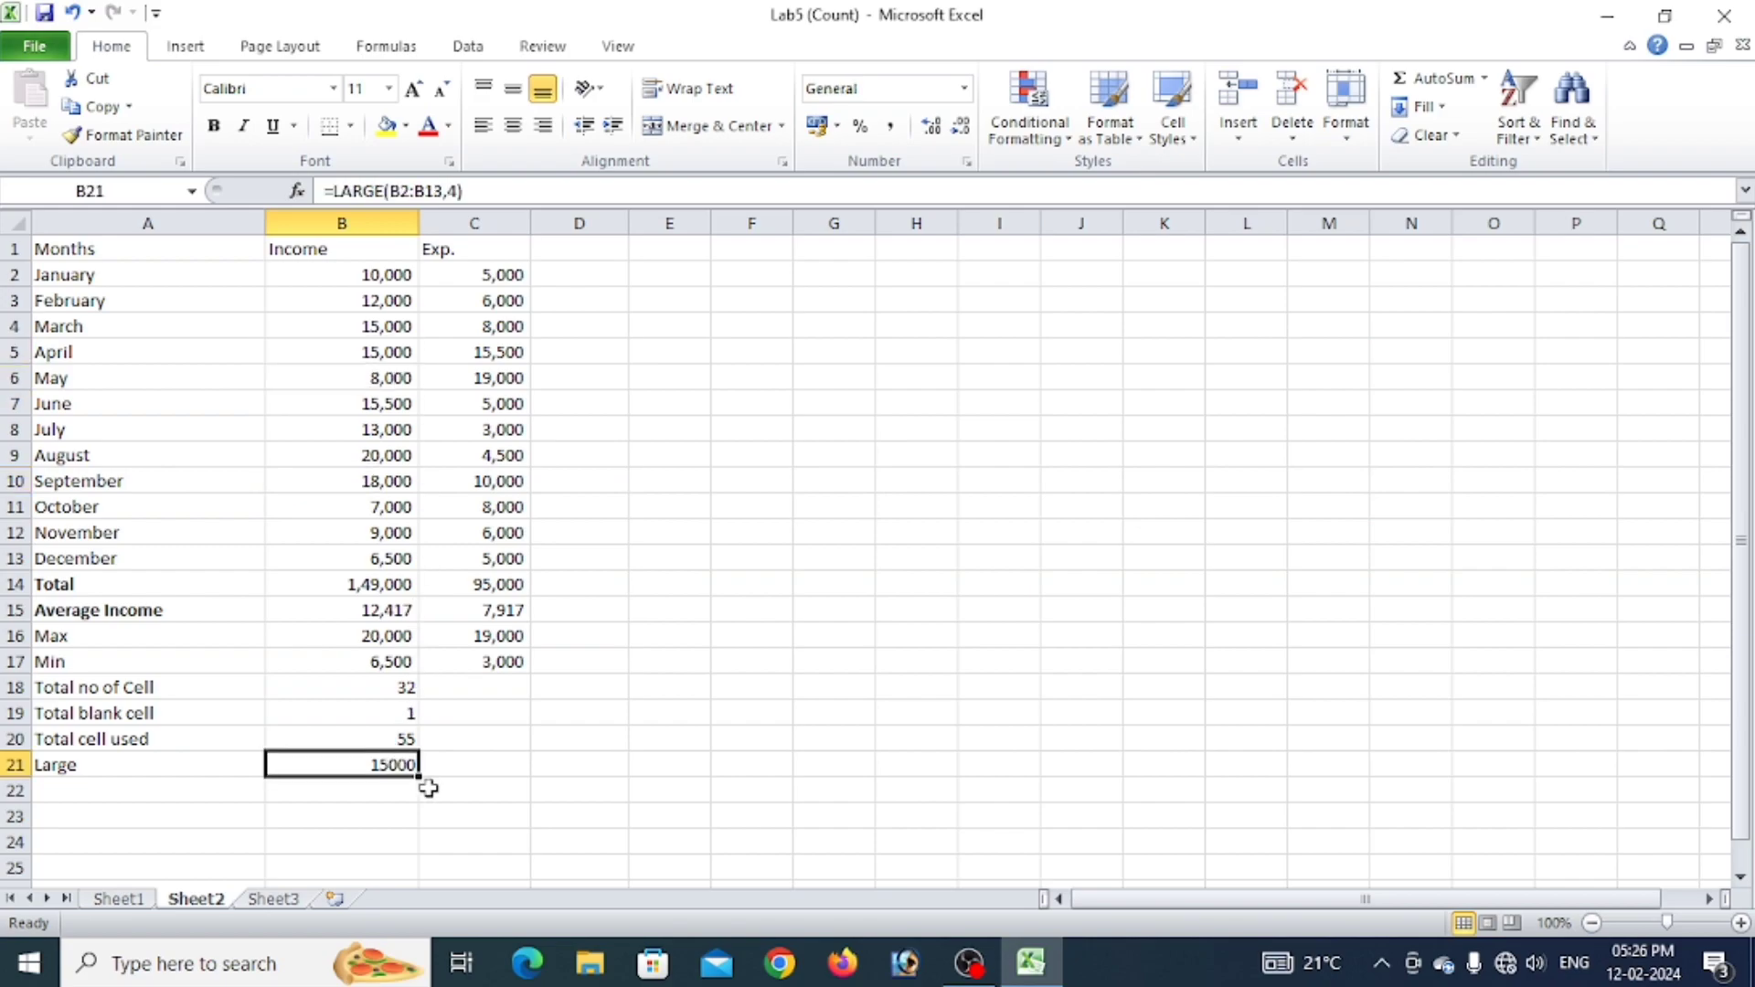
Enter the sample numbers 100, 200, 500 and 2000 in H4 to H7.
{"action": "left_click", "coordinate": [908, 350]}
{"action": "left_click", "coordinate": [968, 532]}
{"action": "left_click", "coordinate": [910, 317]}
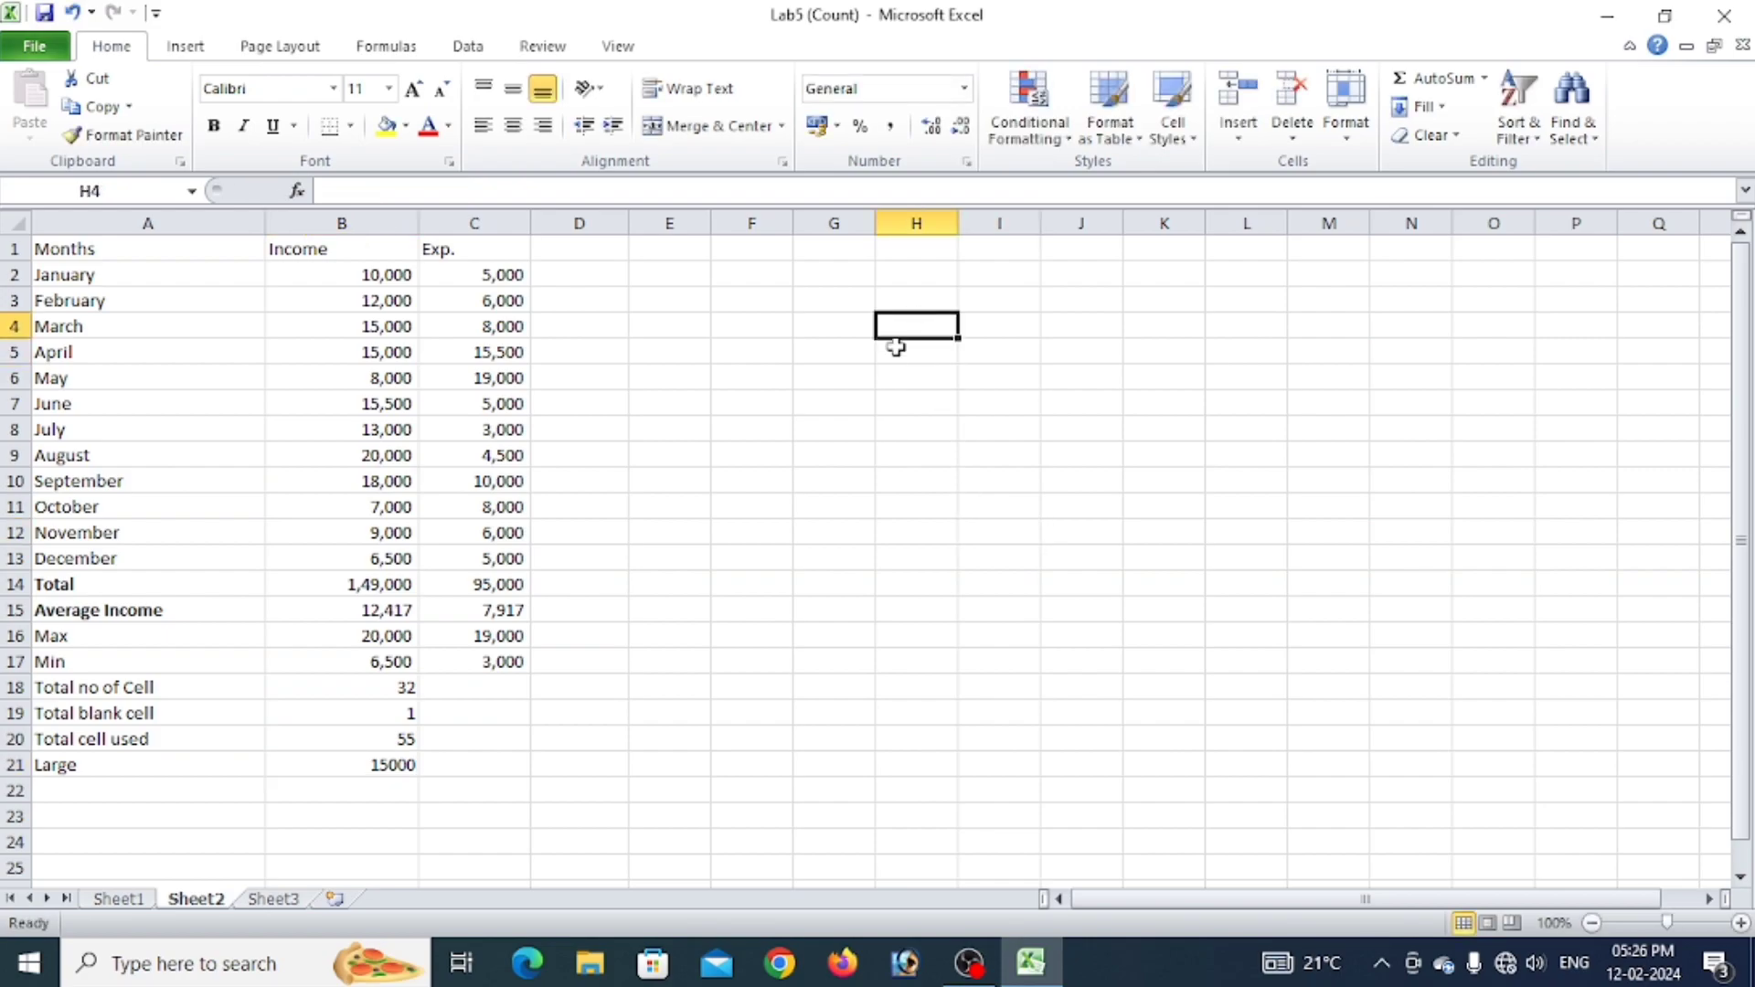
{"action": "type", "text": "100"}
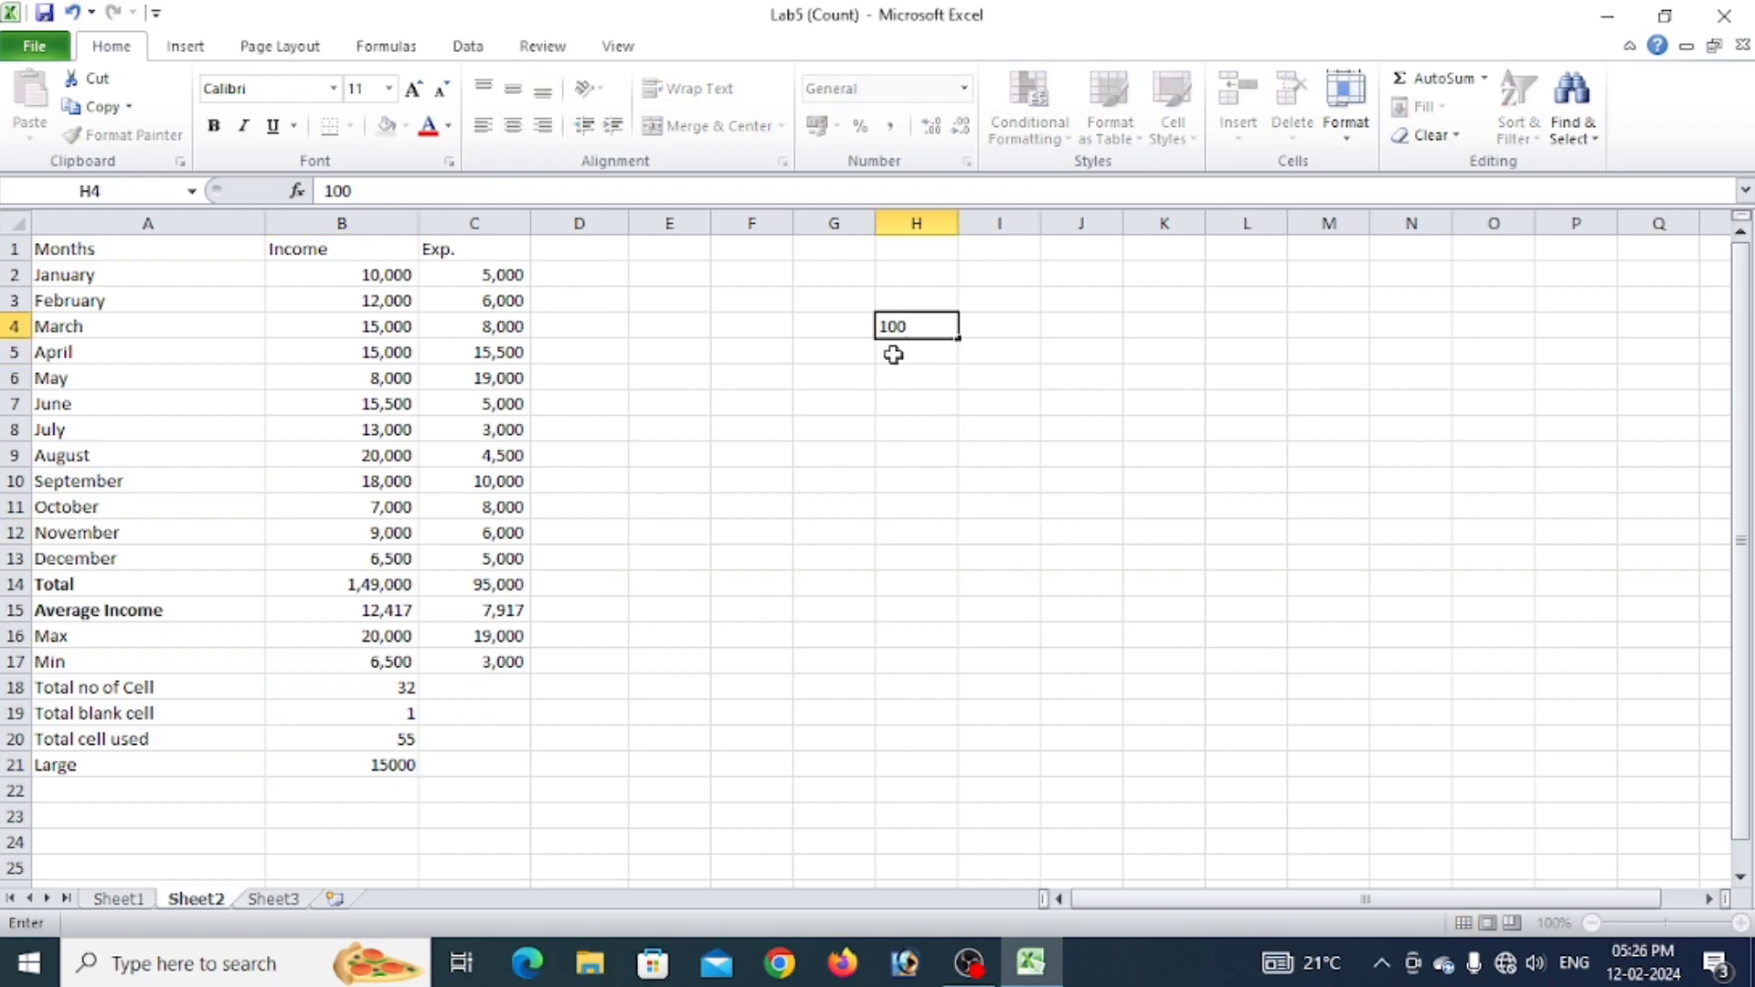
{"action": "key", "text": "Return"}
{"action": "type", "text": "200"}
{"action": "key", "text": "Return"}
{"action": "type", "text": "500"}
{"action": "key", "text": "Return"}
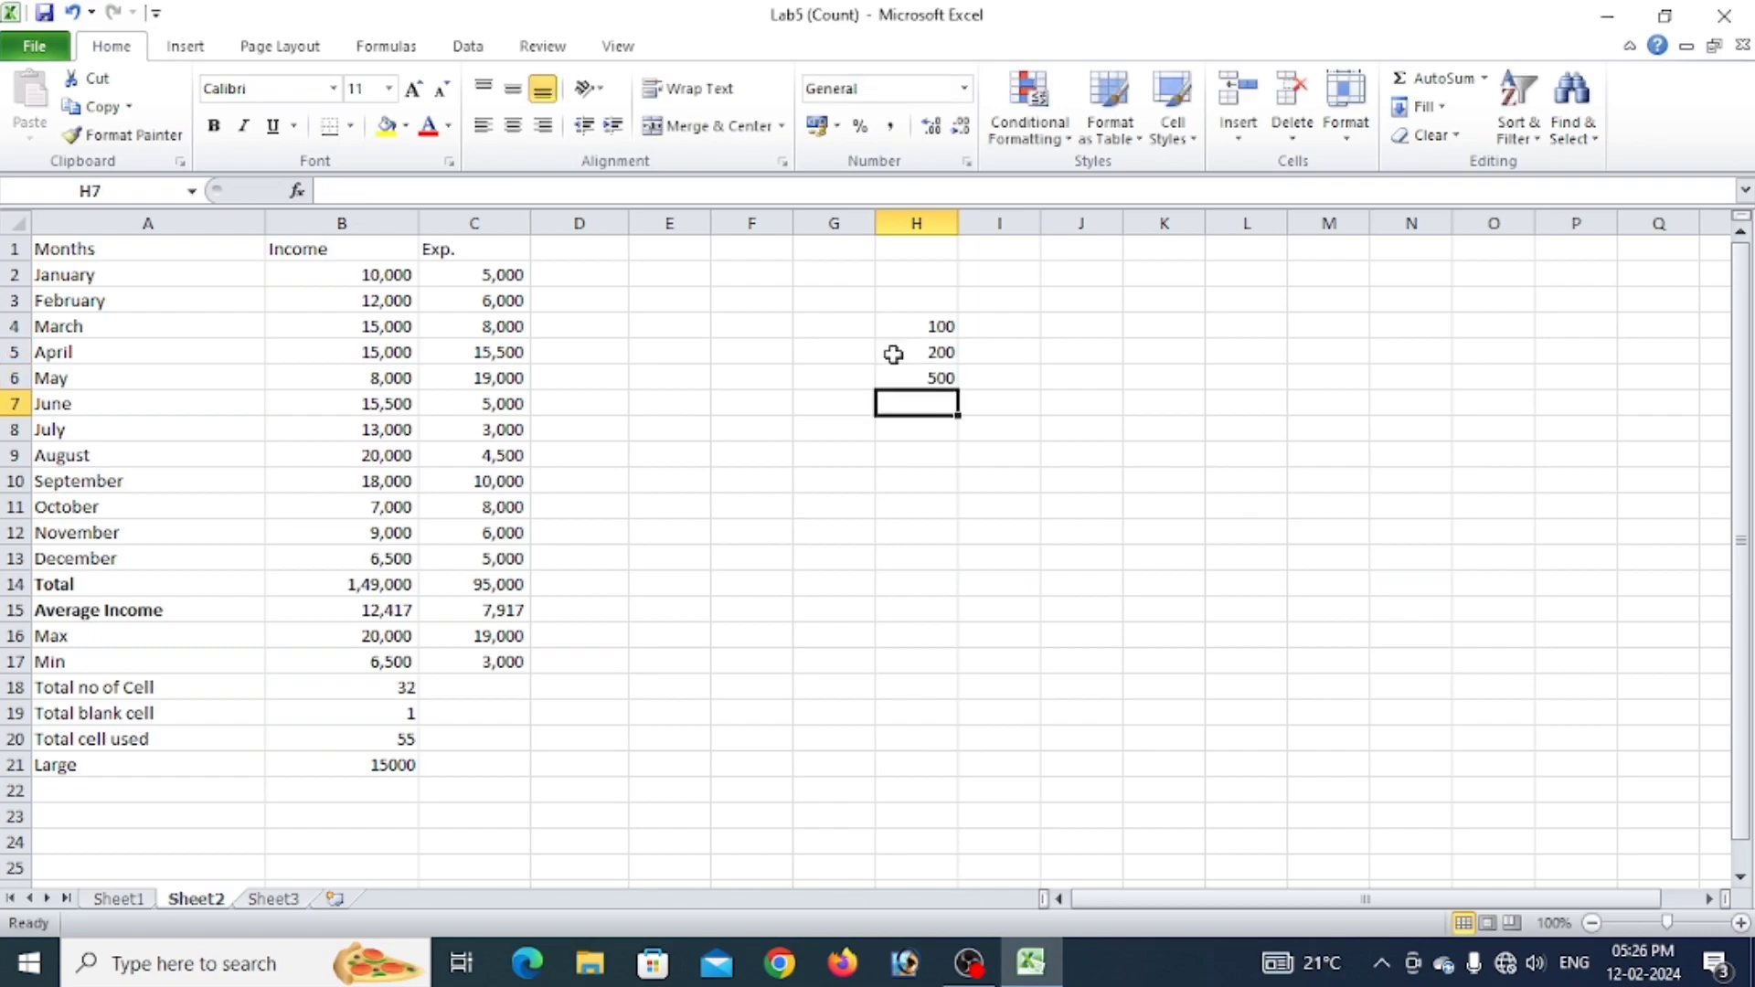
{"action": "type", "text": "2000"}
{"action": "left_click", "coordinate": [967, 471]}
Find the third-largest sample number in H8 with =LARGE(H4:H7,3).
{"action": "left_click", "coordinate": [935, 436]}
{"action": "type", "text": "=laq"}
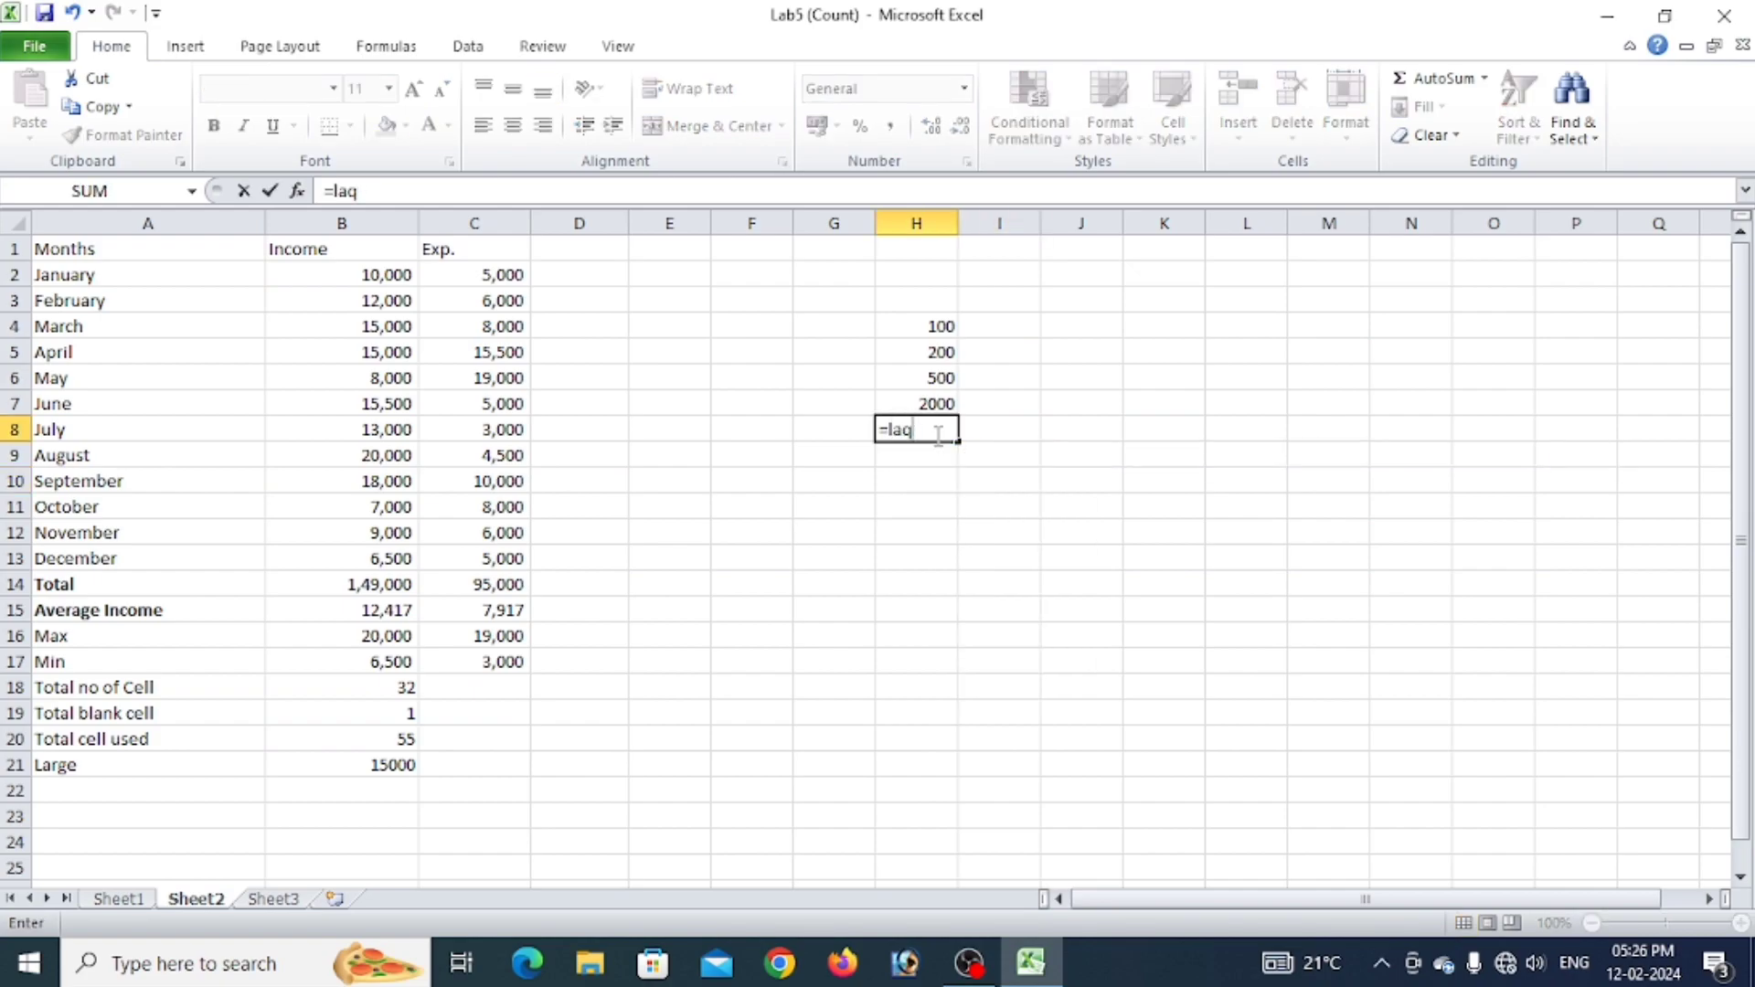
{"action": "key", "text": "BackSpace"}
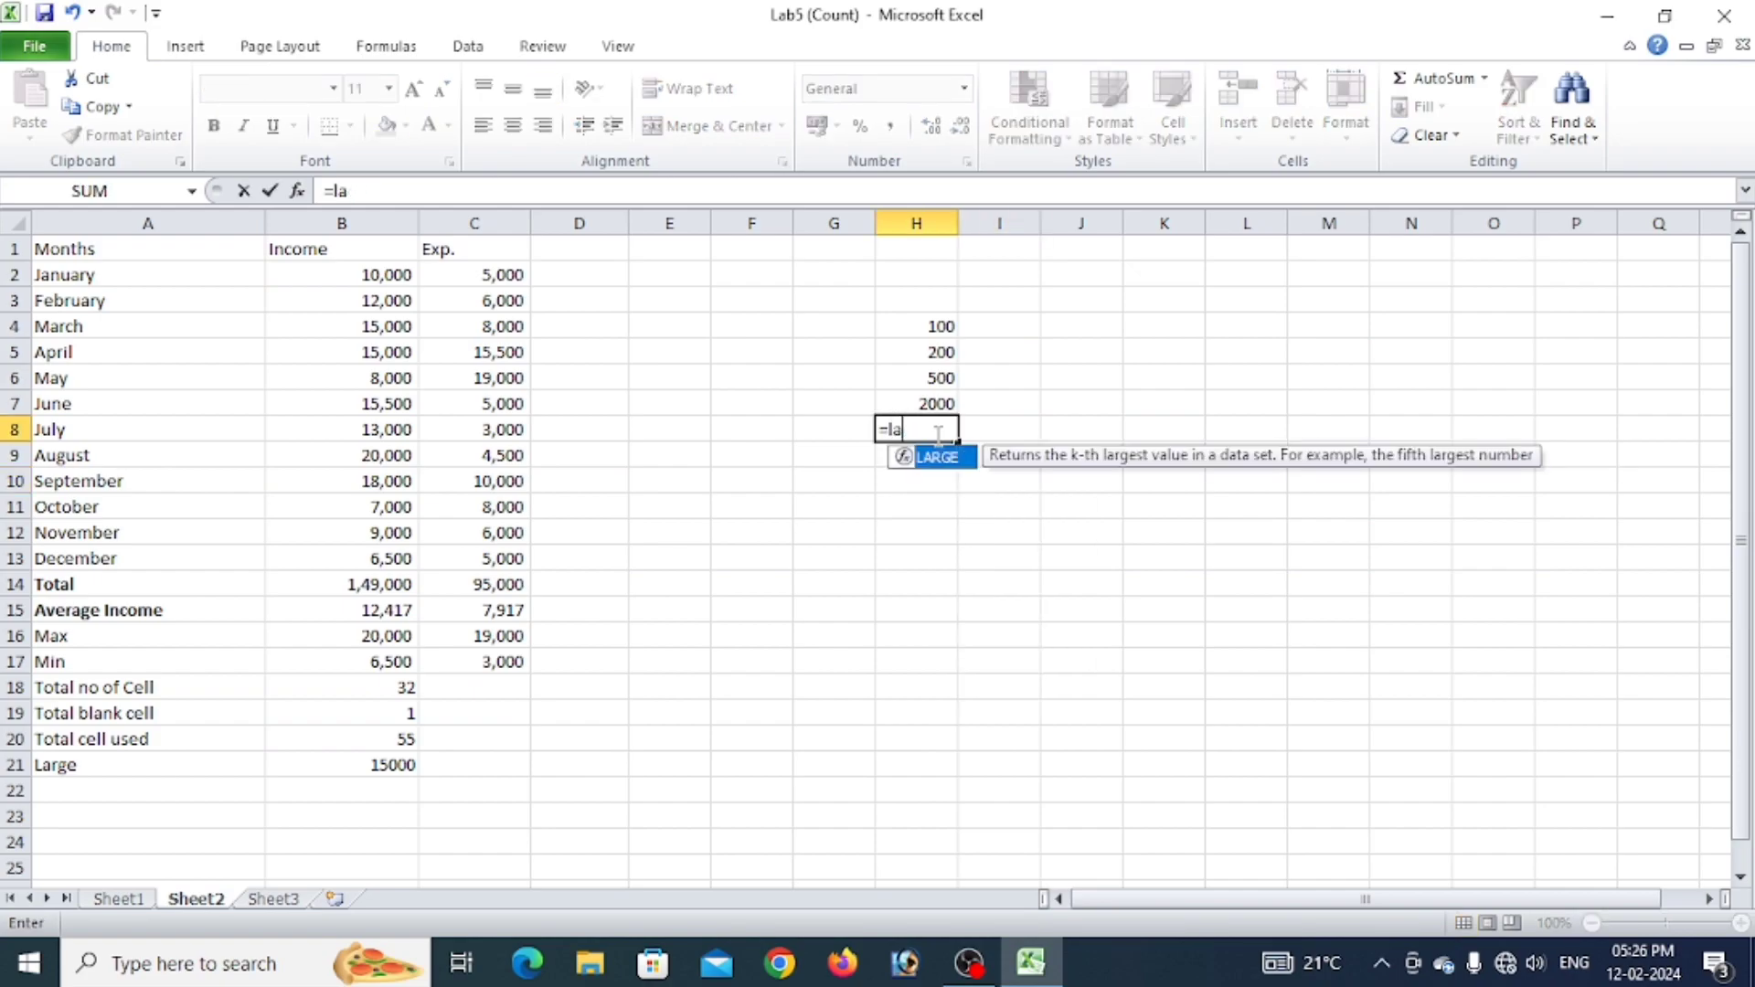
{"action": "type", "text": "rg"}
{"action": "key", "text": "Tab"}
{"action": "left_click_drag", "start_coordinate": [936, 329], "coordinate": [951, 403]}
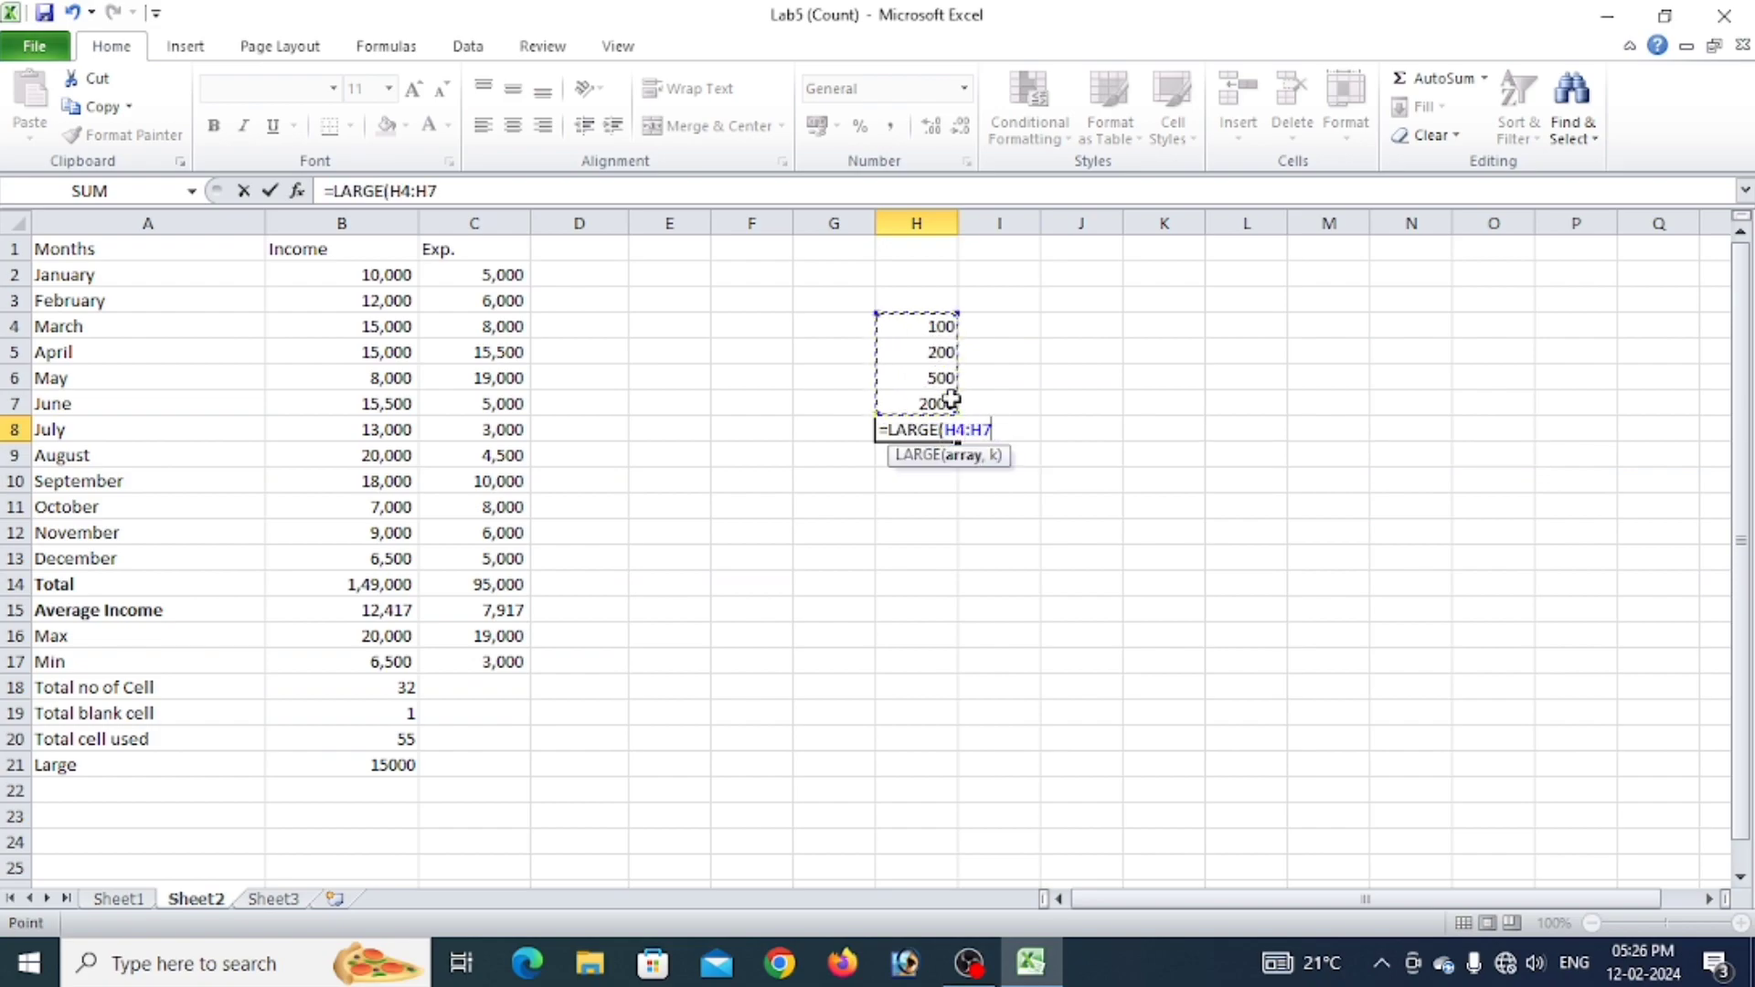
{"action": "key", "text": "F8"}
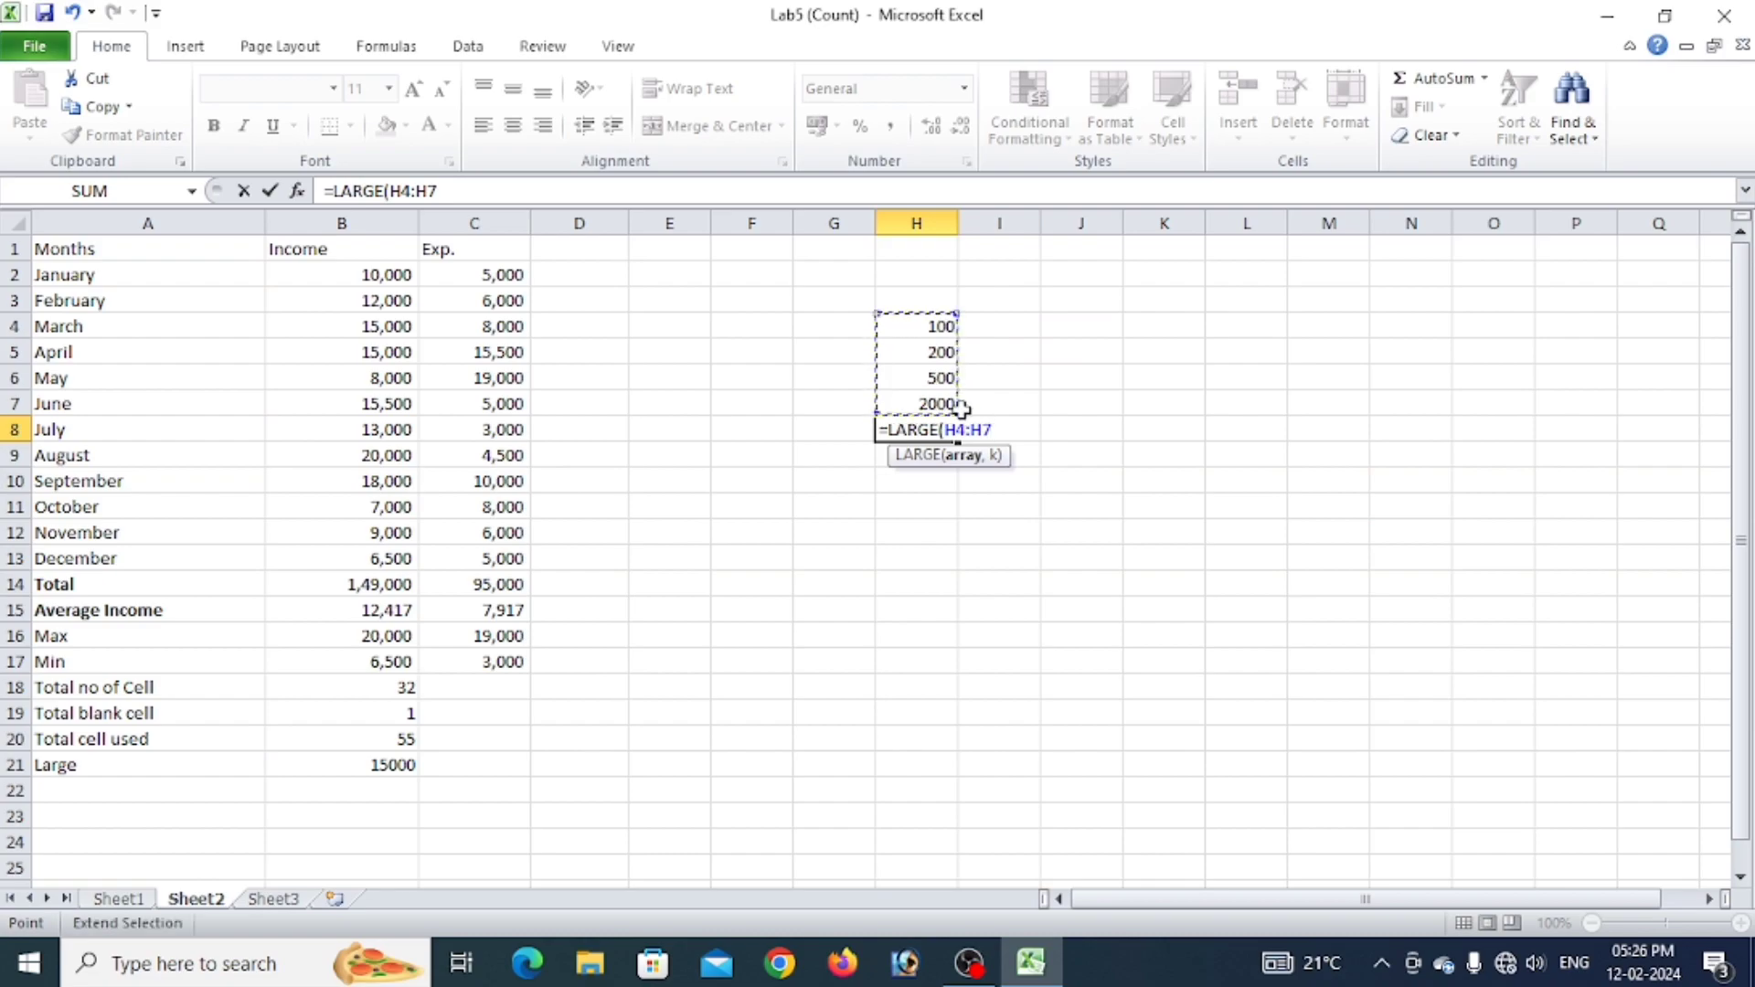
{"action": "type", "text": ","}
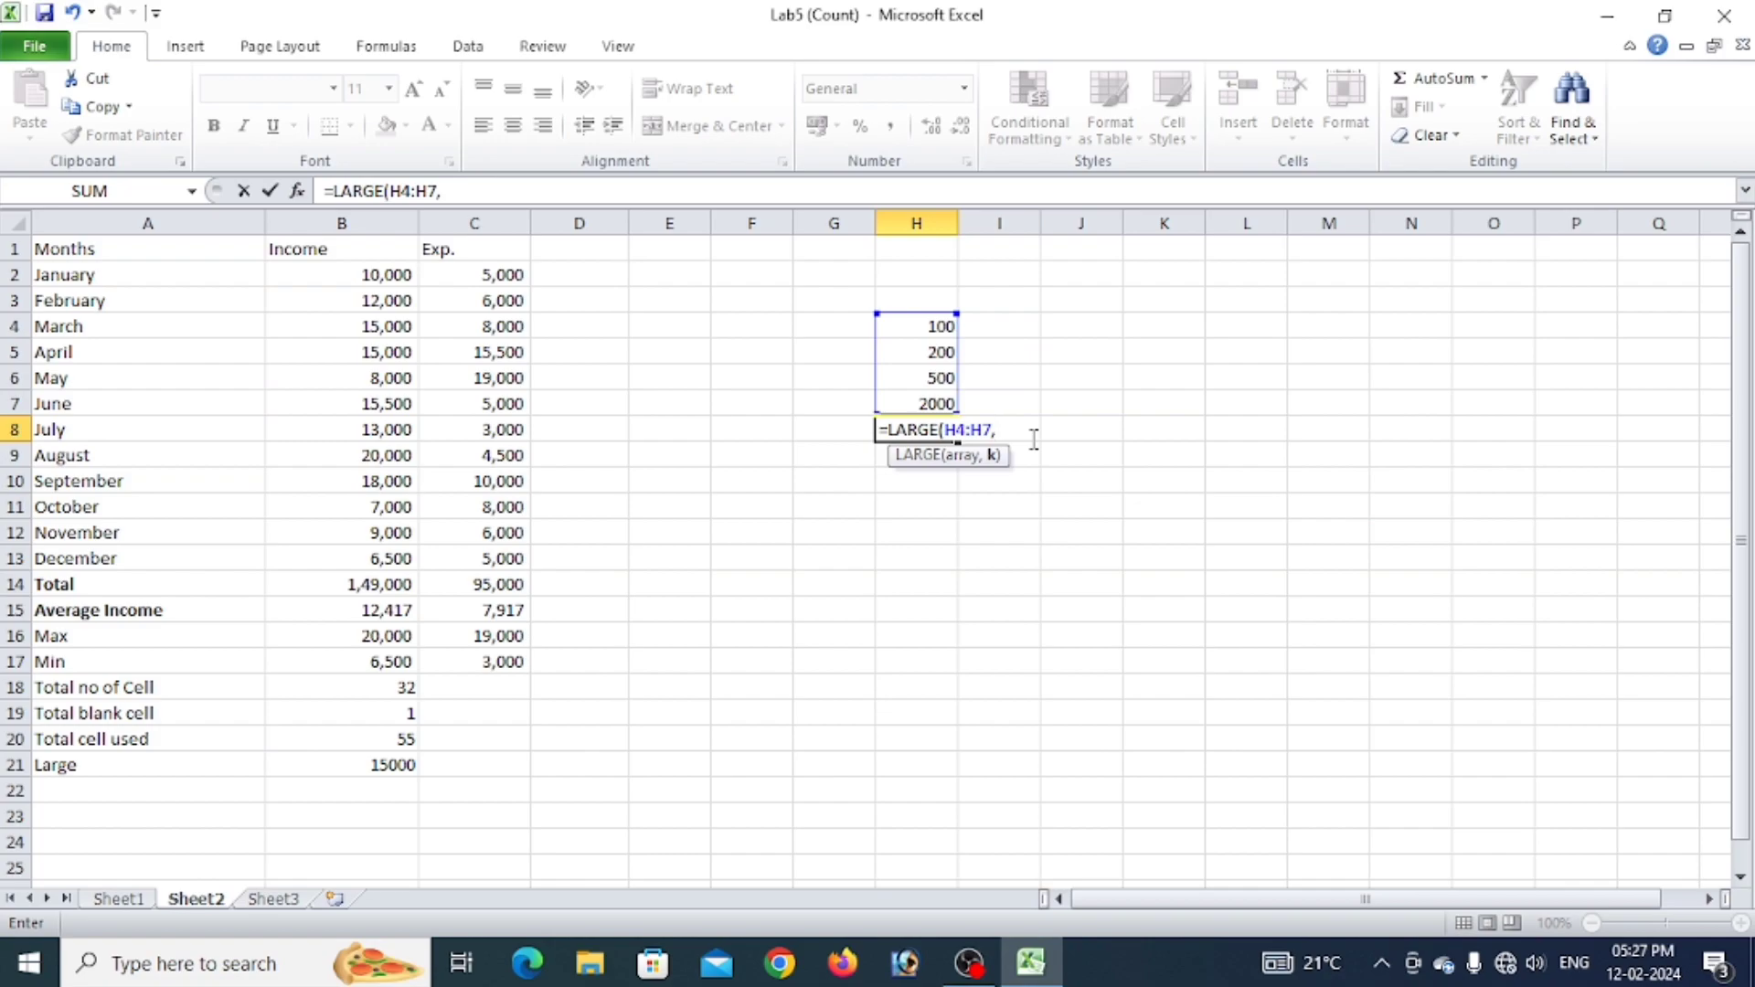
{"action": "type", "text": "3)"}
{"action": "key", "text": "Return"}
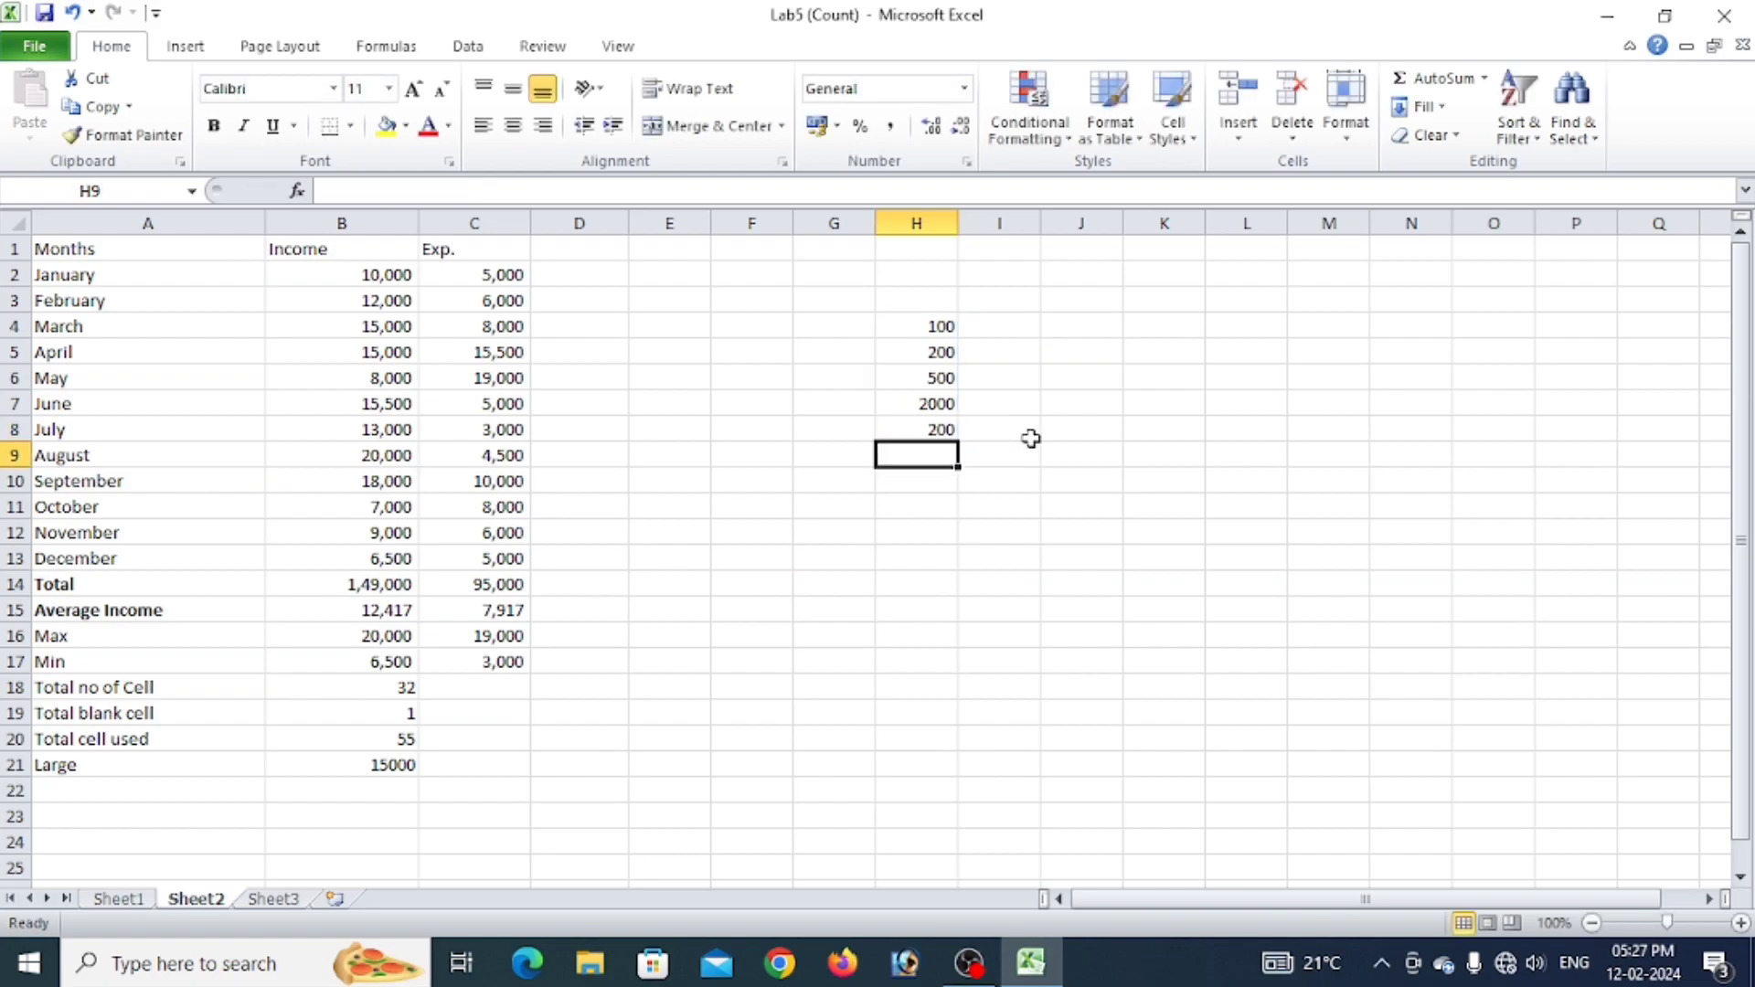
Edit the LARGE formula in H8, trying 2 as the rank before re-entering 3.
{"action": "key", "text": "Up"}
{"action": "key", "text": "F2"}
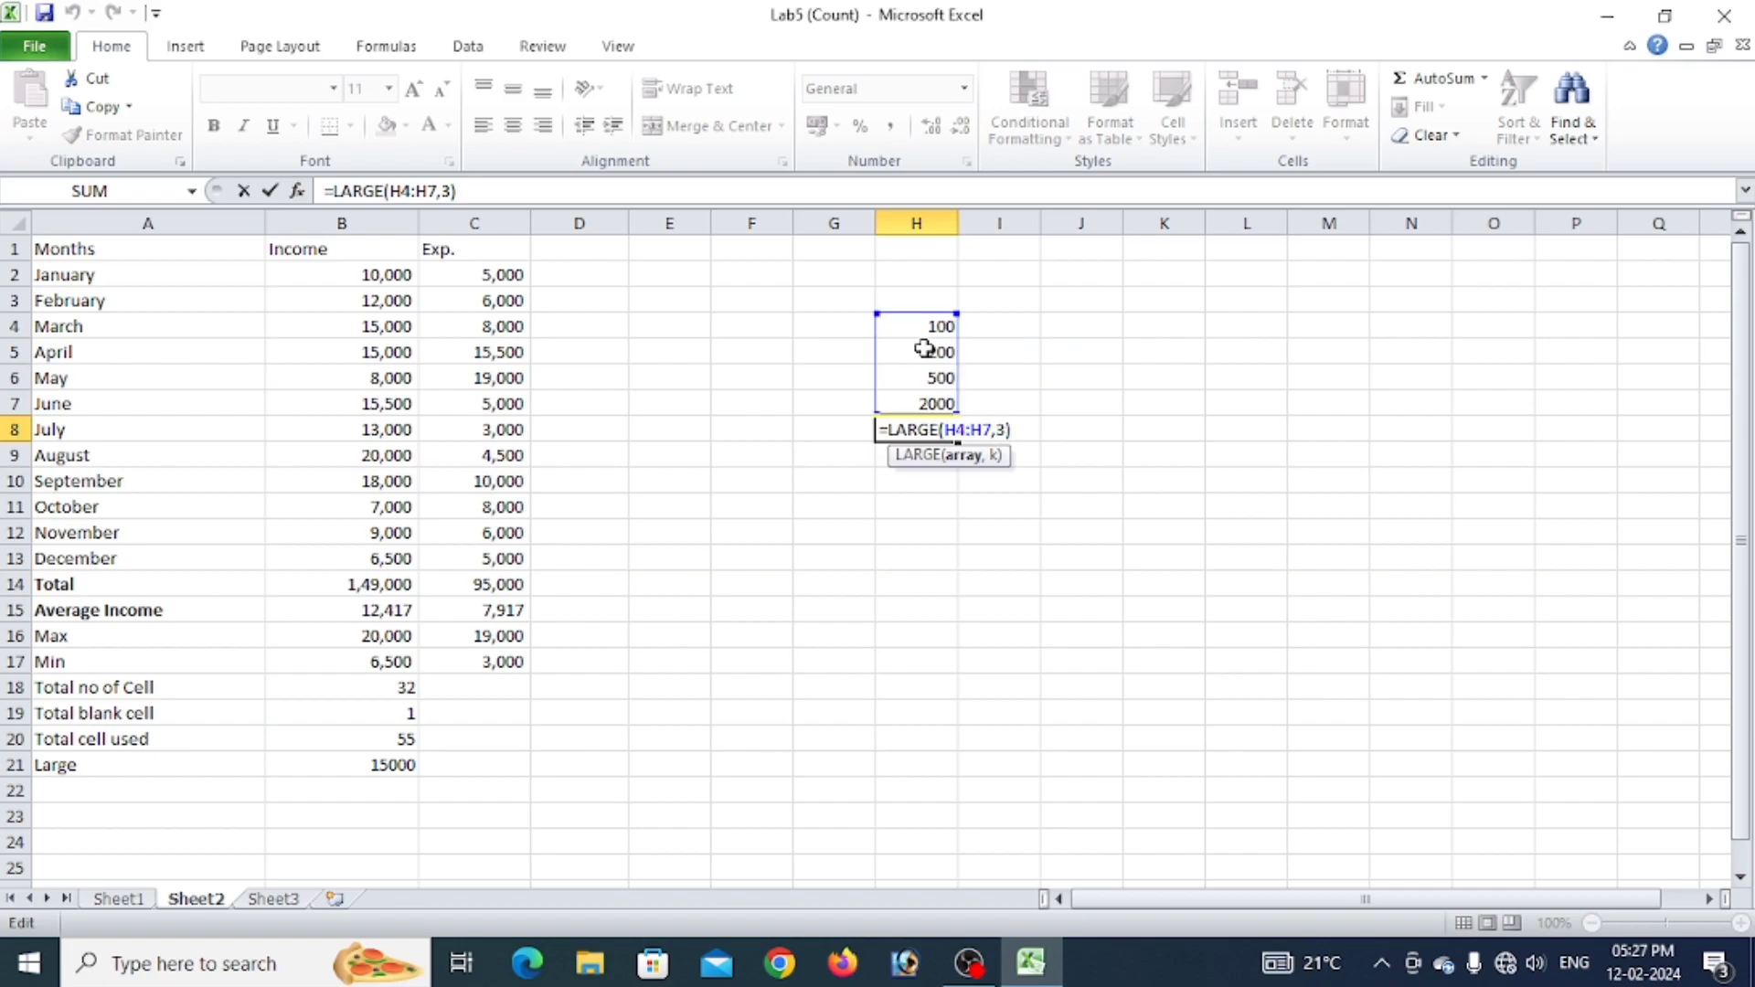
{"action": "left_click", "coordinate": [1007, 429]}
{"action": "key", "text": "BackSpace"}
{"action": "type", "text": "2"}
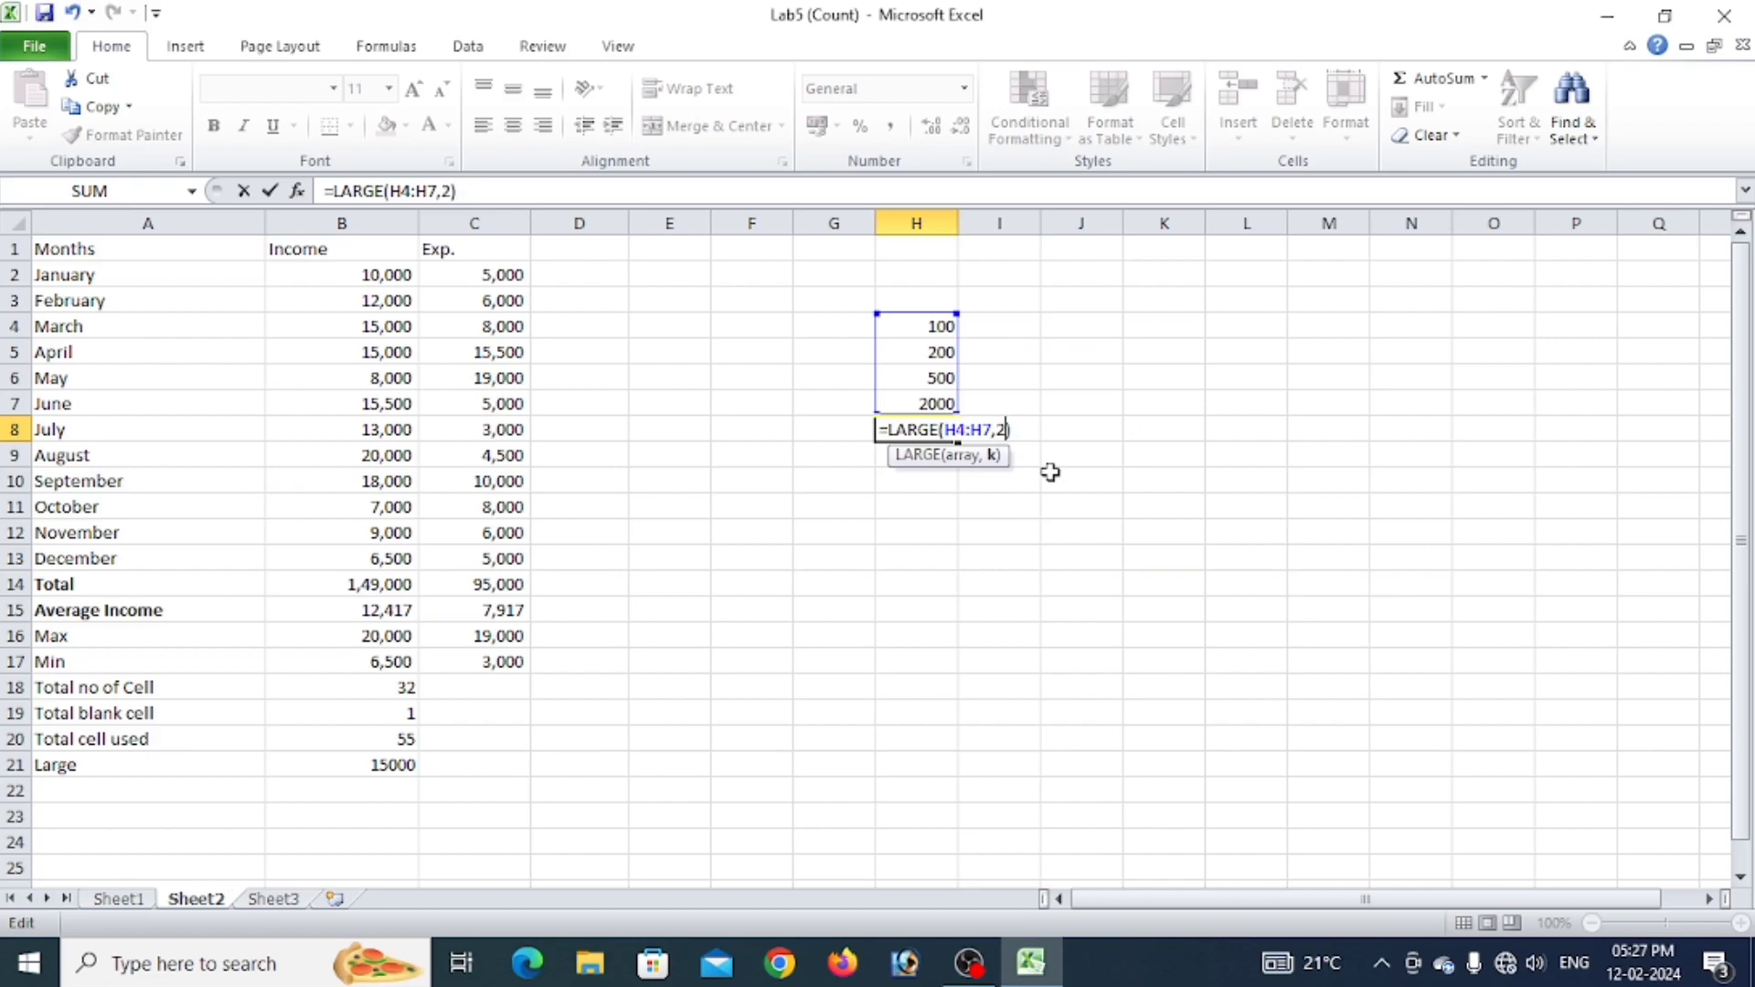
{"action": "key", "text": "BackSpace"}
{"action": "type", "text": "3"}
{"action": "key", "text": "Return"}
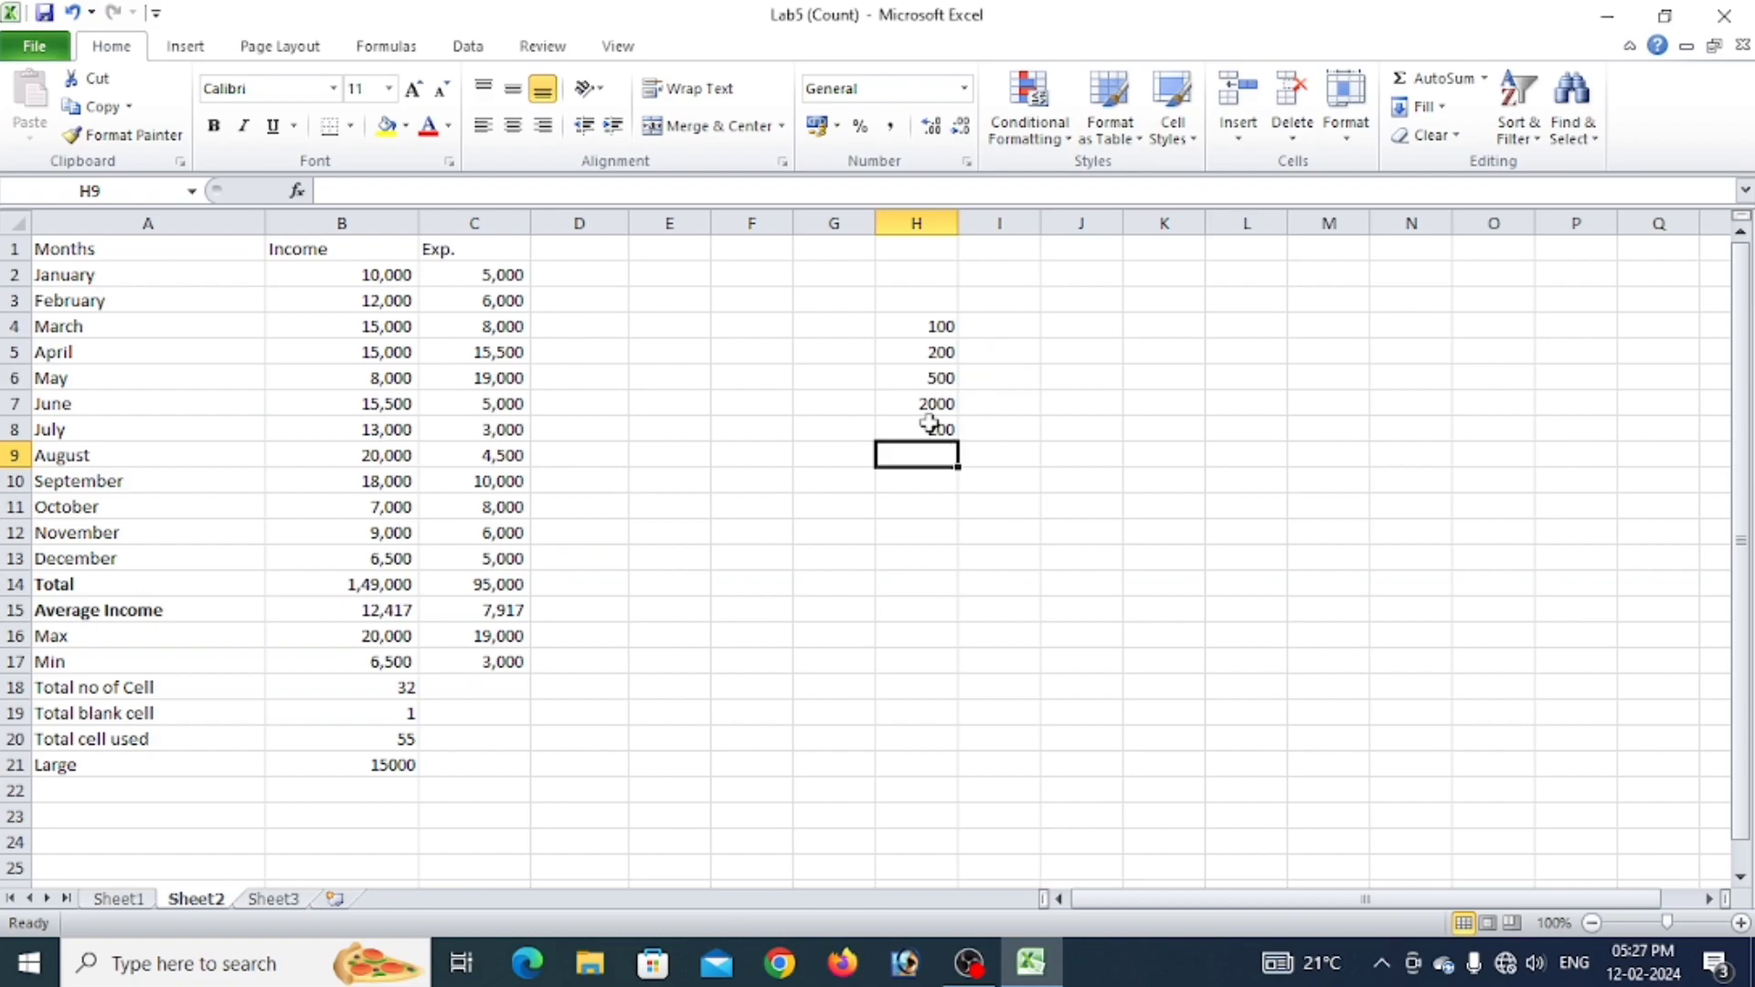
Compare the sample numbers in H7, H6 and H5 with the LARGE result in H8.
{"action": "left_click", "coordinate": [929, 404]}
{"action": "left_click", "coordinate": [937, 376]}
{"action": "left_click", "coordinate": [923, 348]}
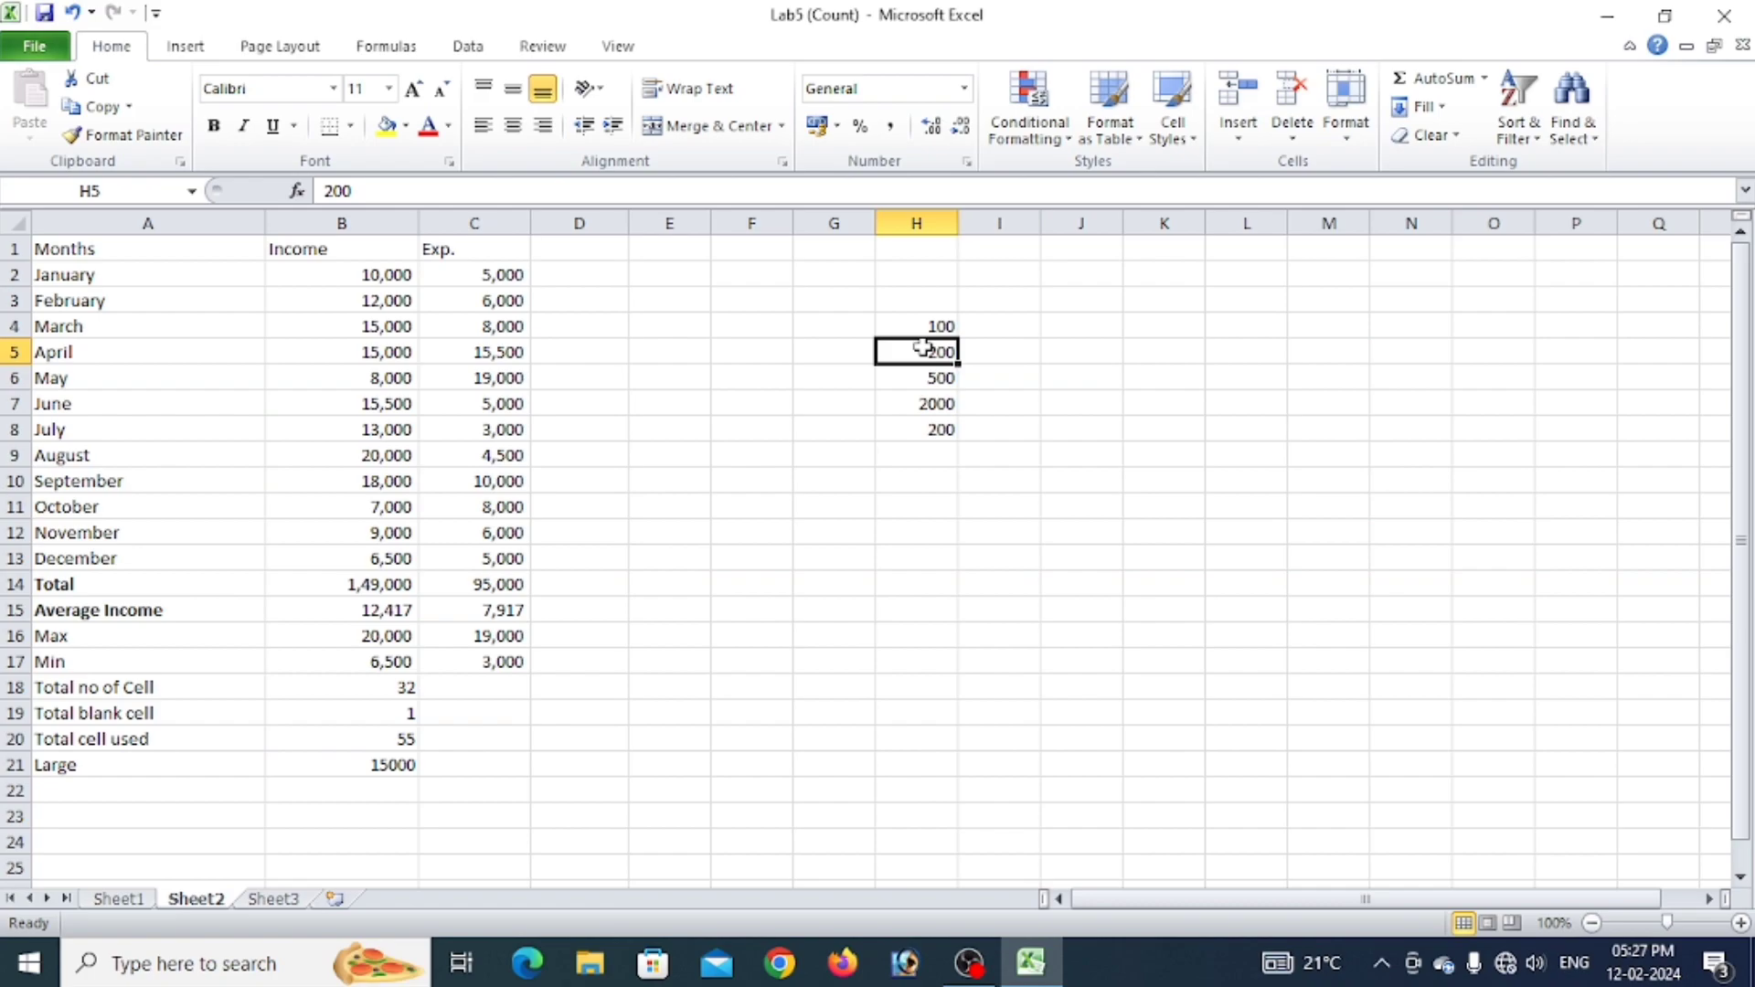
Clear the sample numbers and the LARGE test formula from H3 to H10.
{"action": "left_click", "coordinate": [1005, 334]}
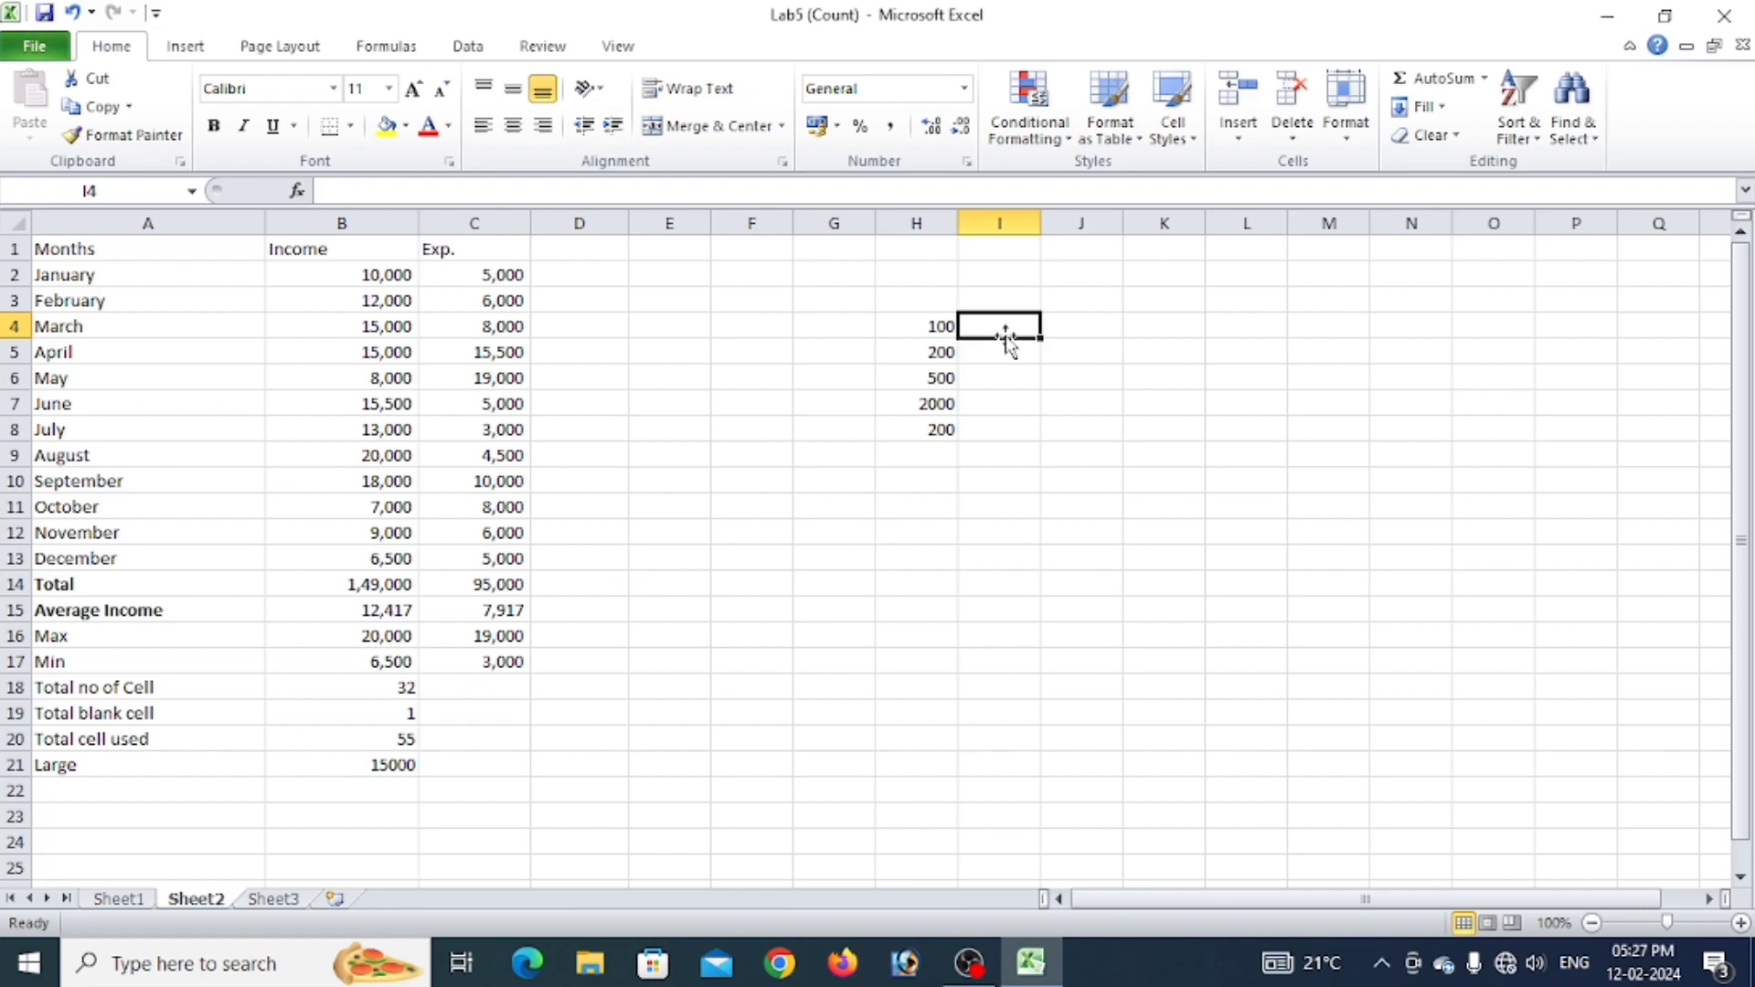
{"action": "left_click_drag", "start_coordinate": [938, 475], "coordinate": [903, 292]}
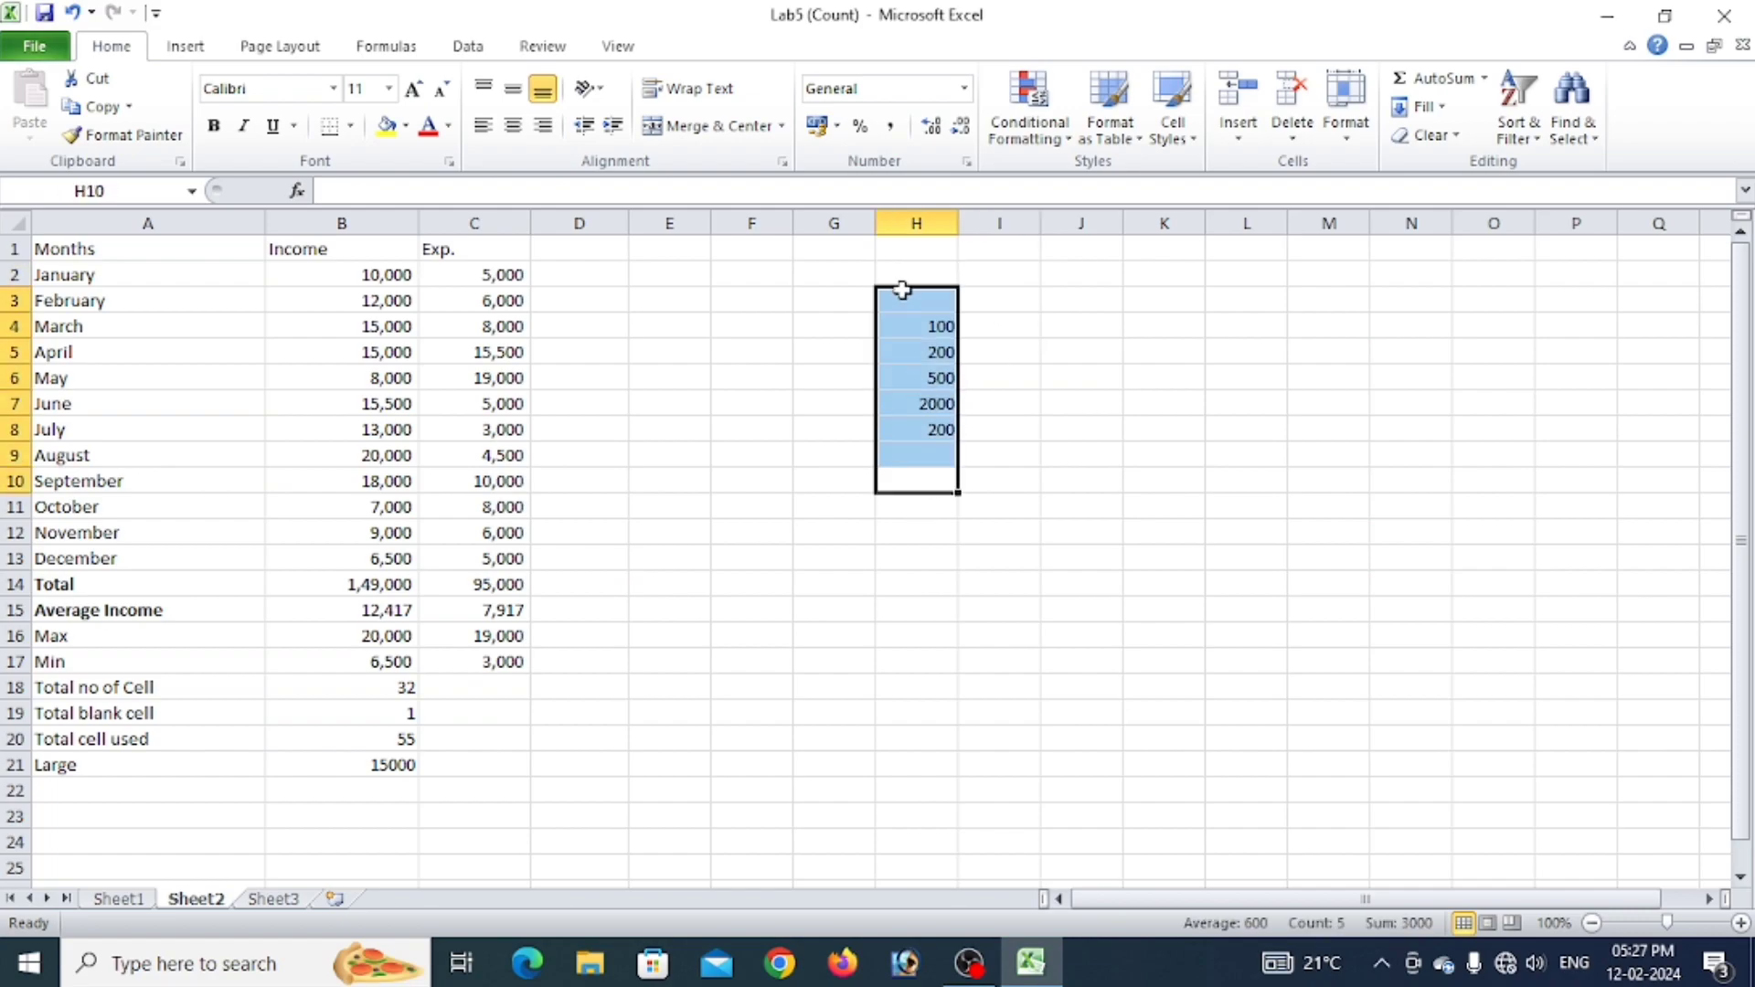
{"action": "key", "text": "Delete"}
Label A22 as Small and find the second-smallest monthly income in B22 with =SMALL(B2:B13,2).
{"action": "left_click", "coordinate": [177, 780]}
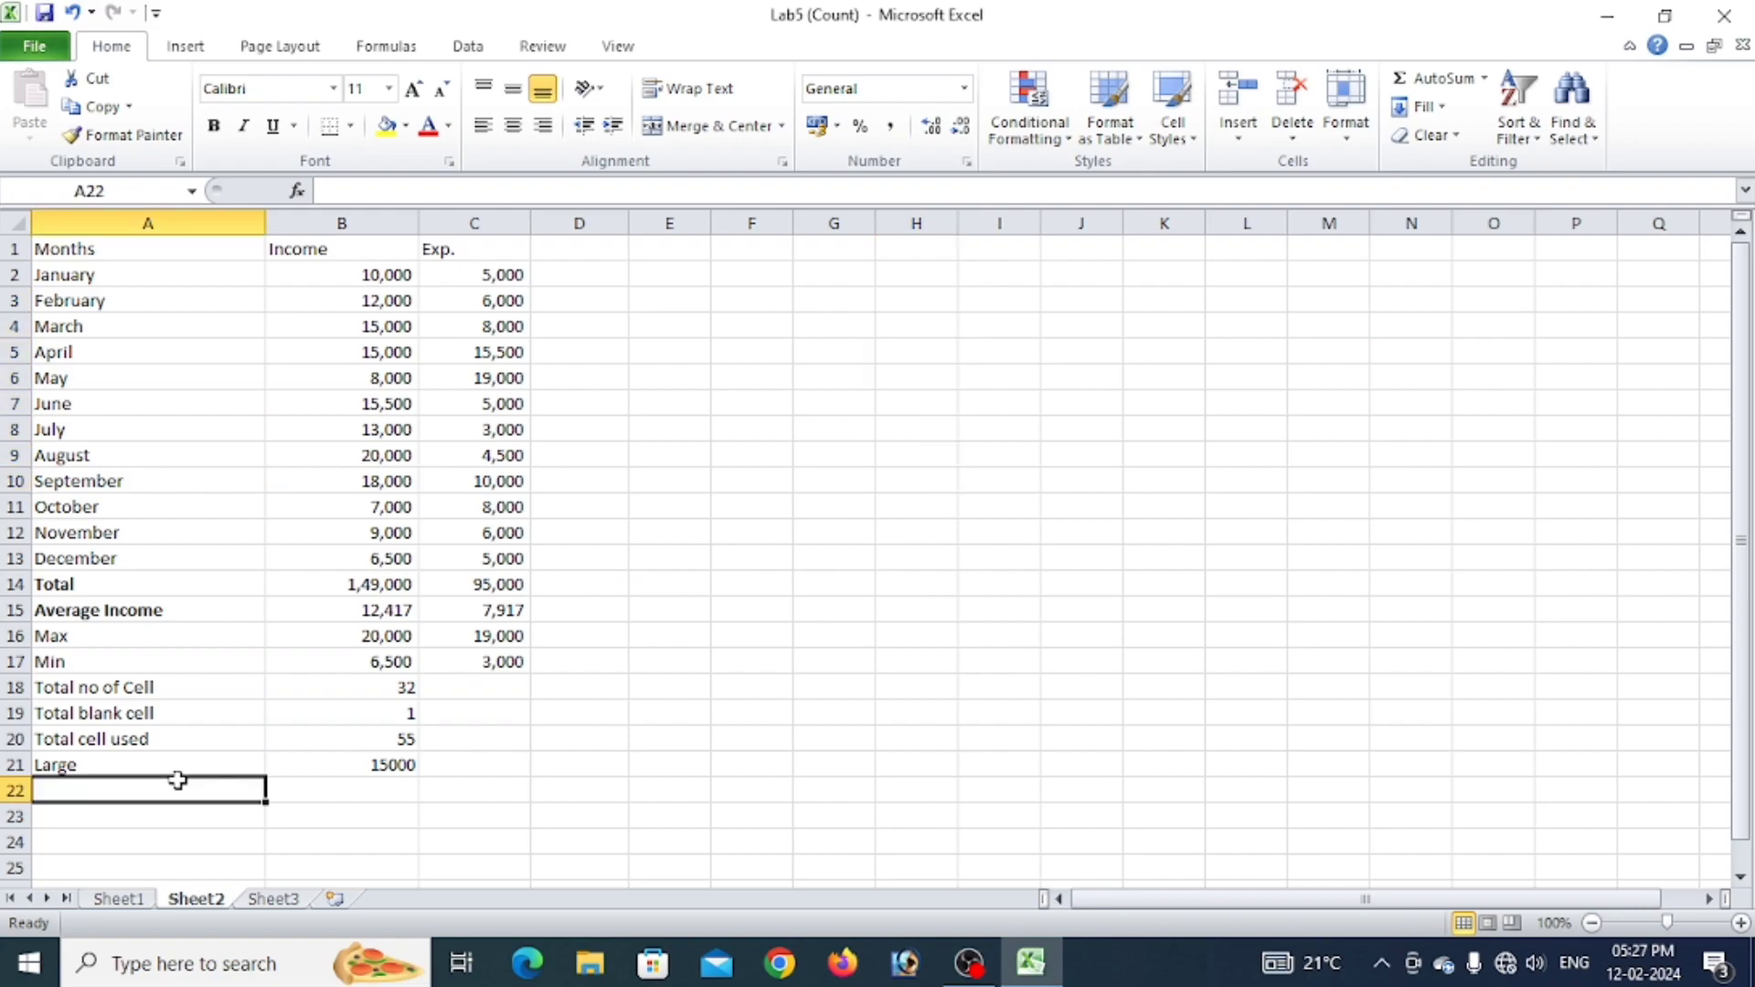
{"action": "type", "text": "Small"}
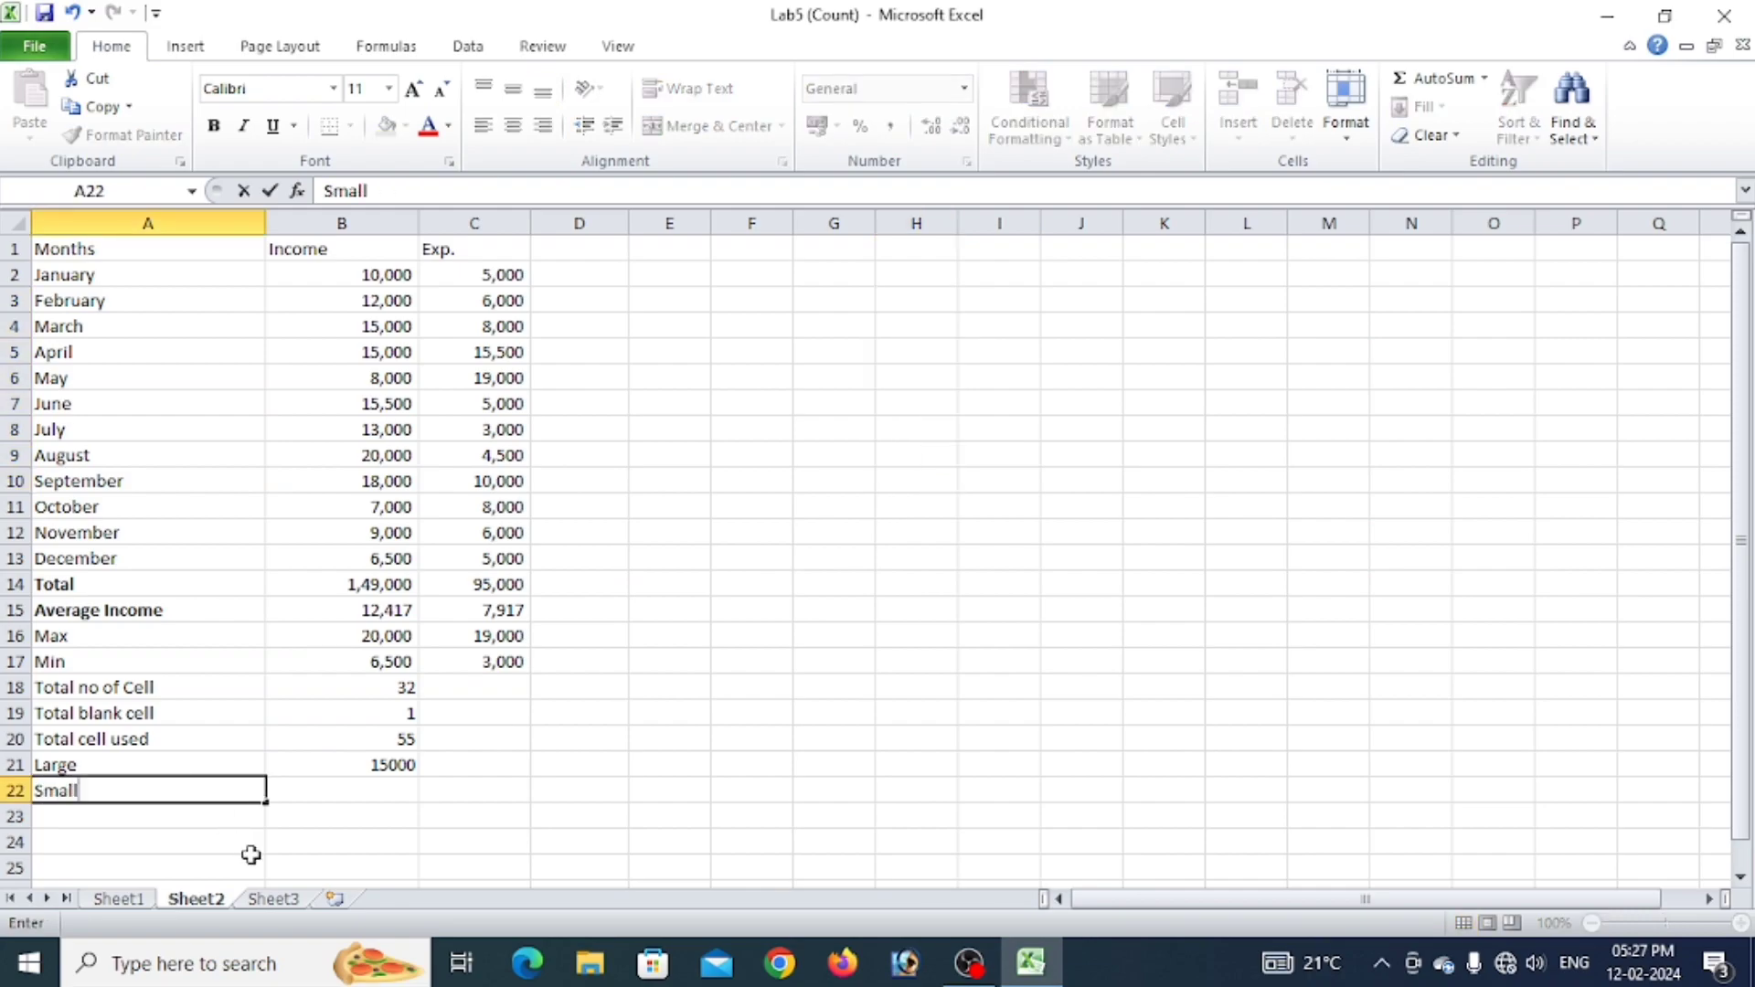
{"action": "key", "text": "Tab"}
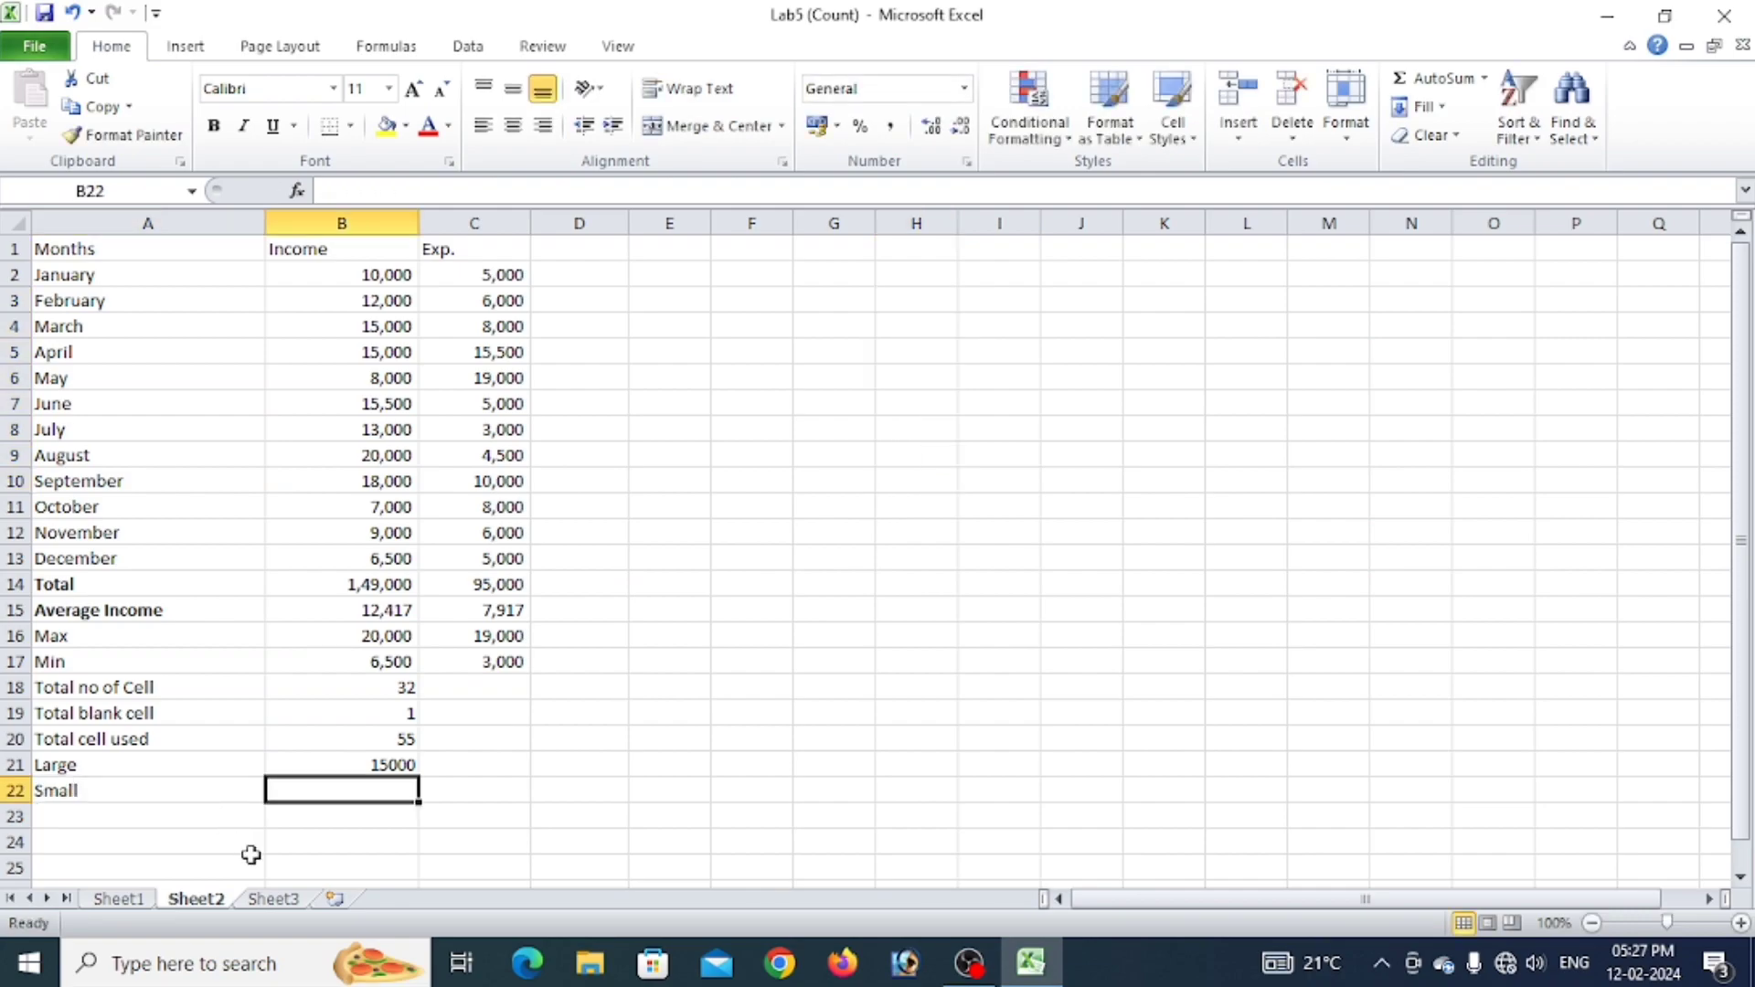
{"action": "type", "text": "=small"}
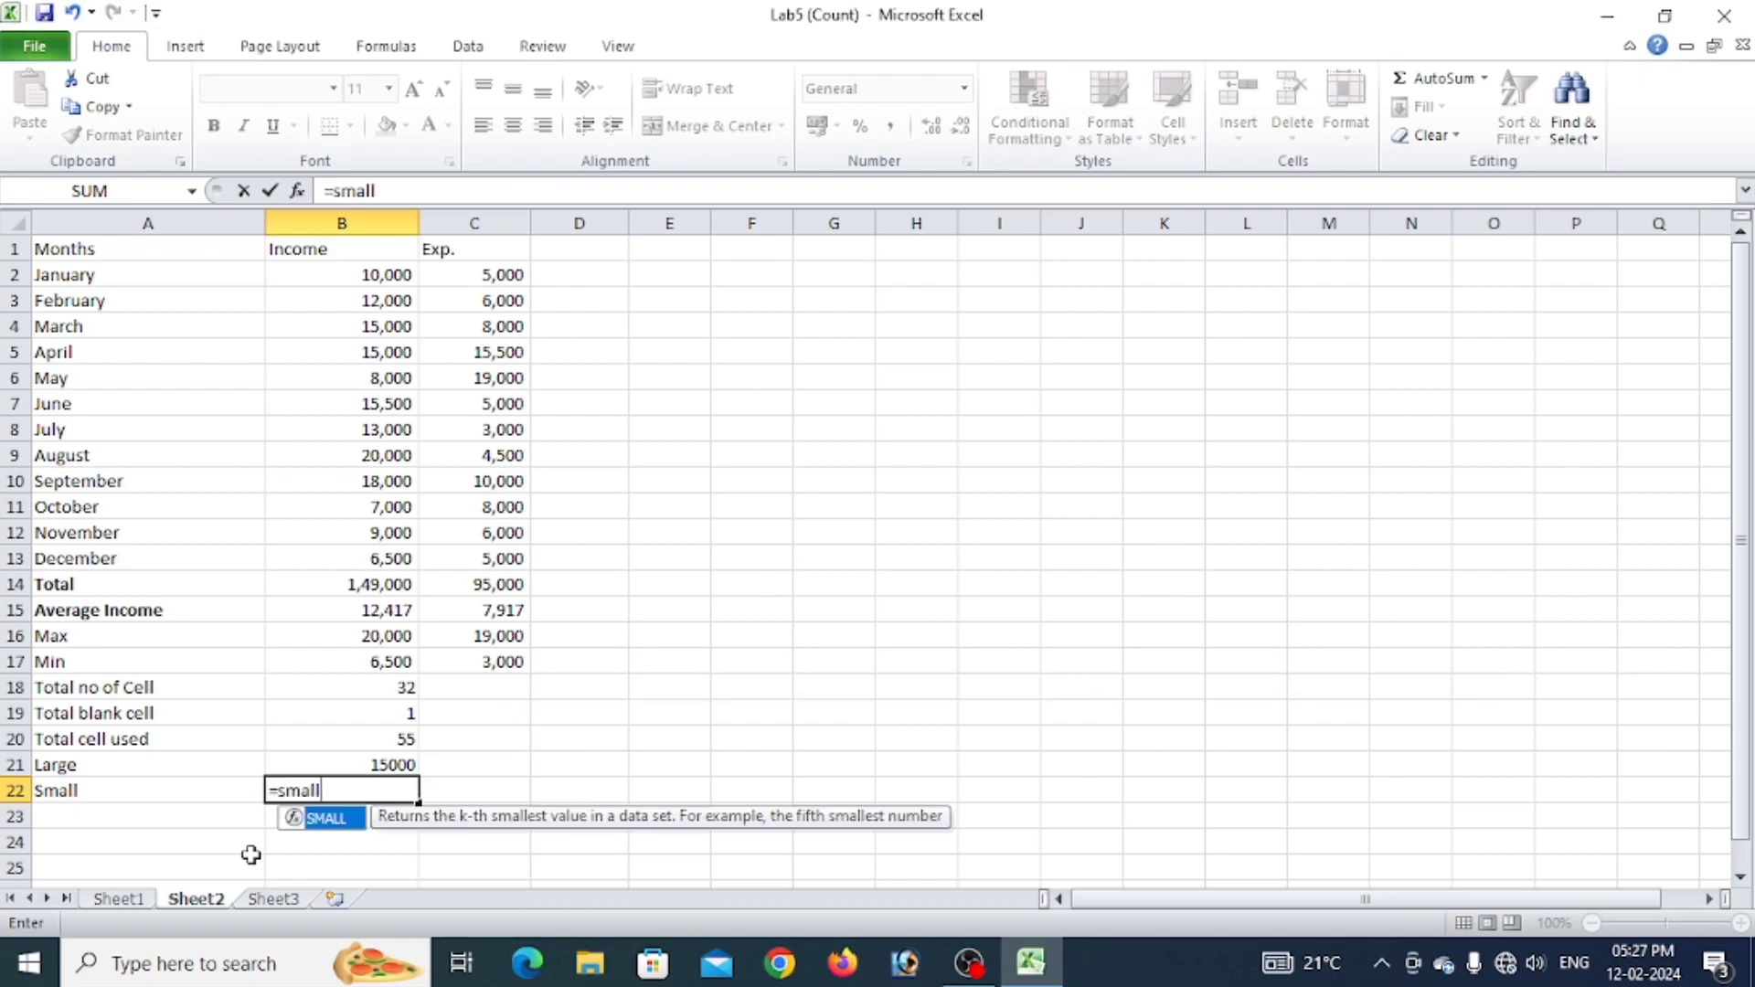
{"action": "key", "text": "Tab"}
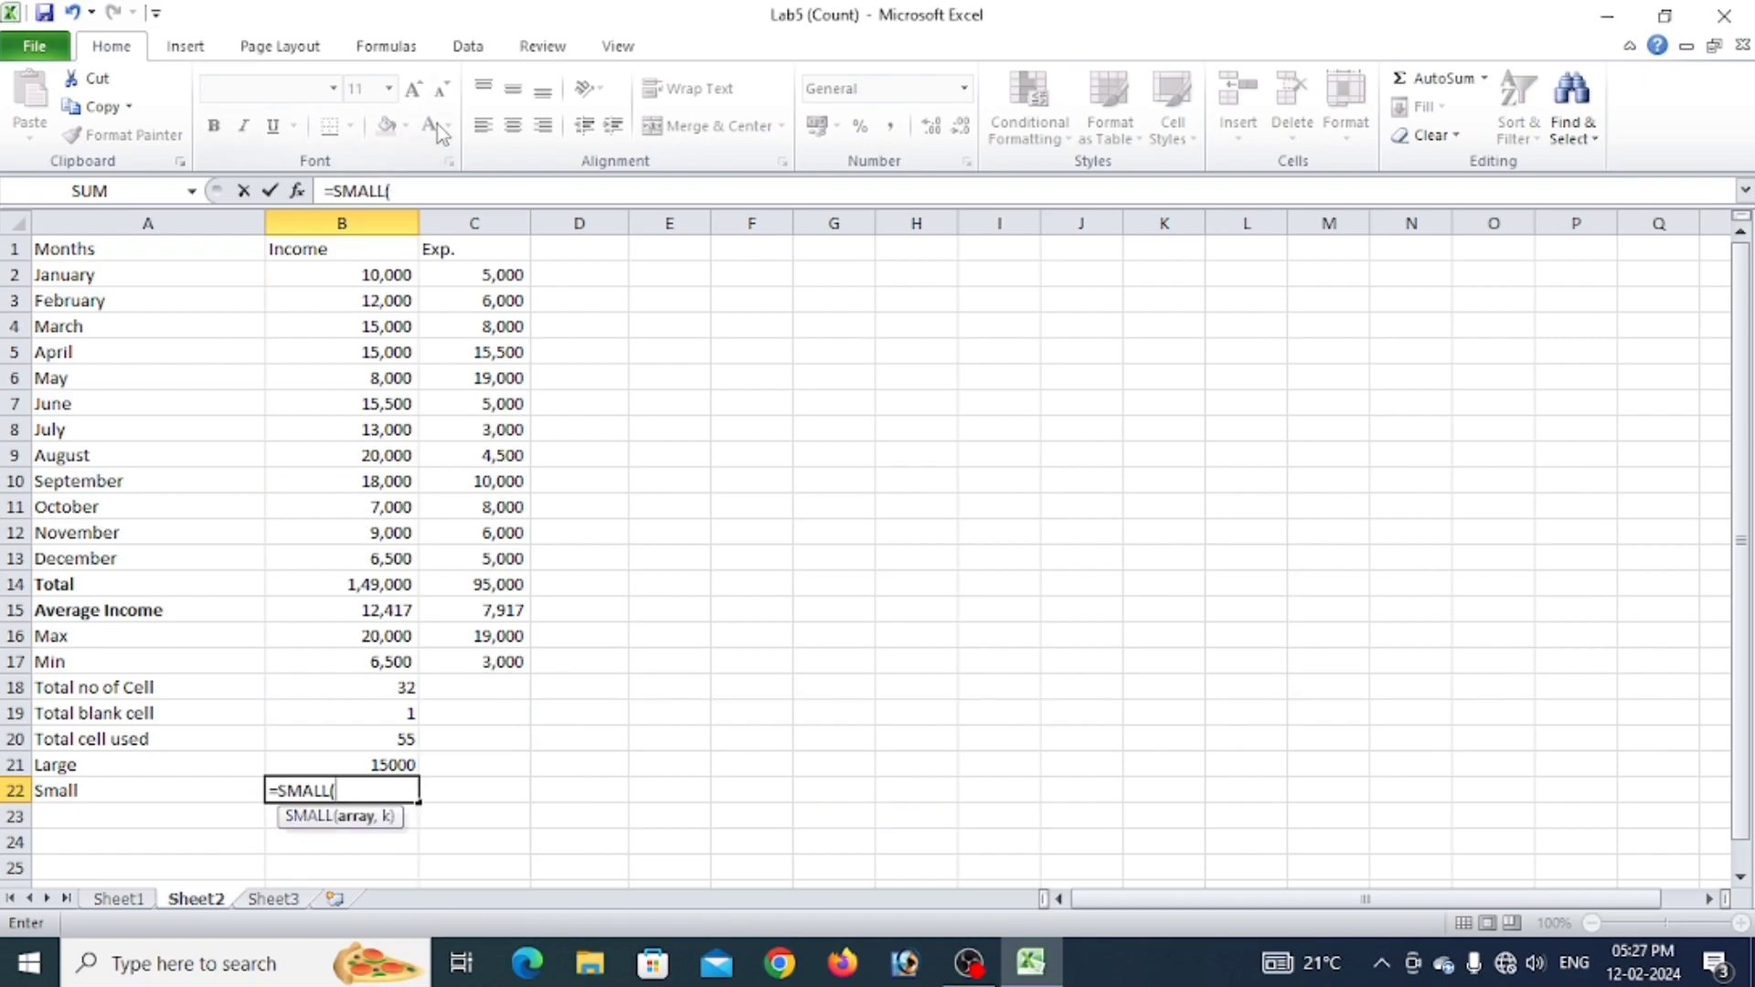
{"action": "left_click_drag", "start_coordinate": [370, 274], "coordinate": [403, 572]}
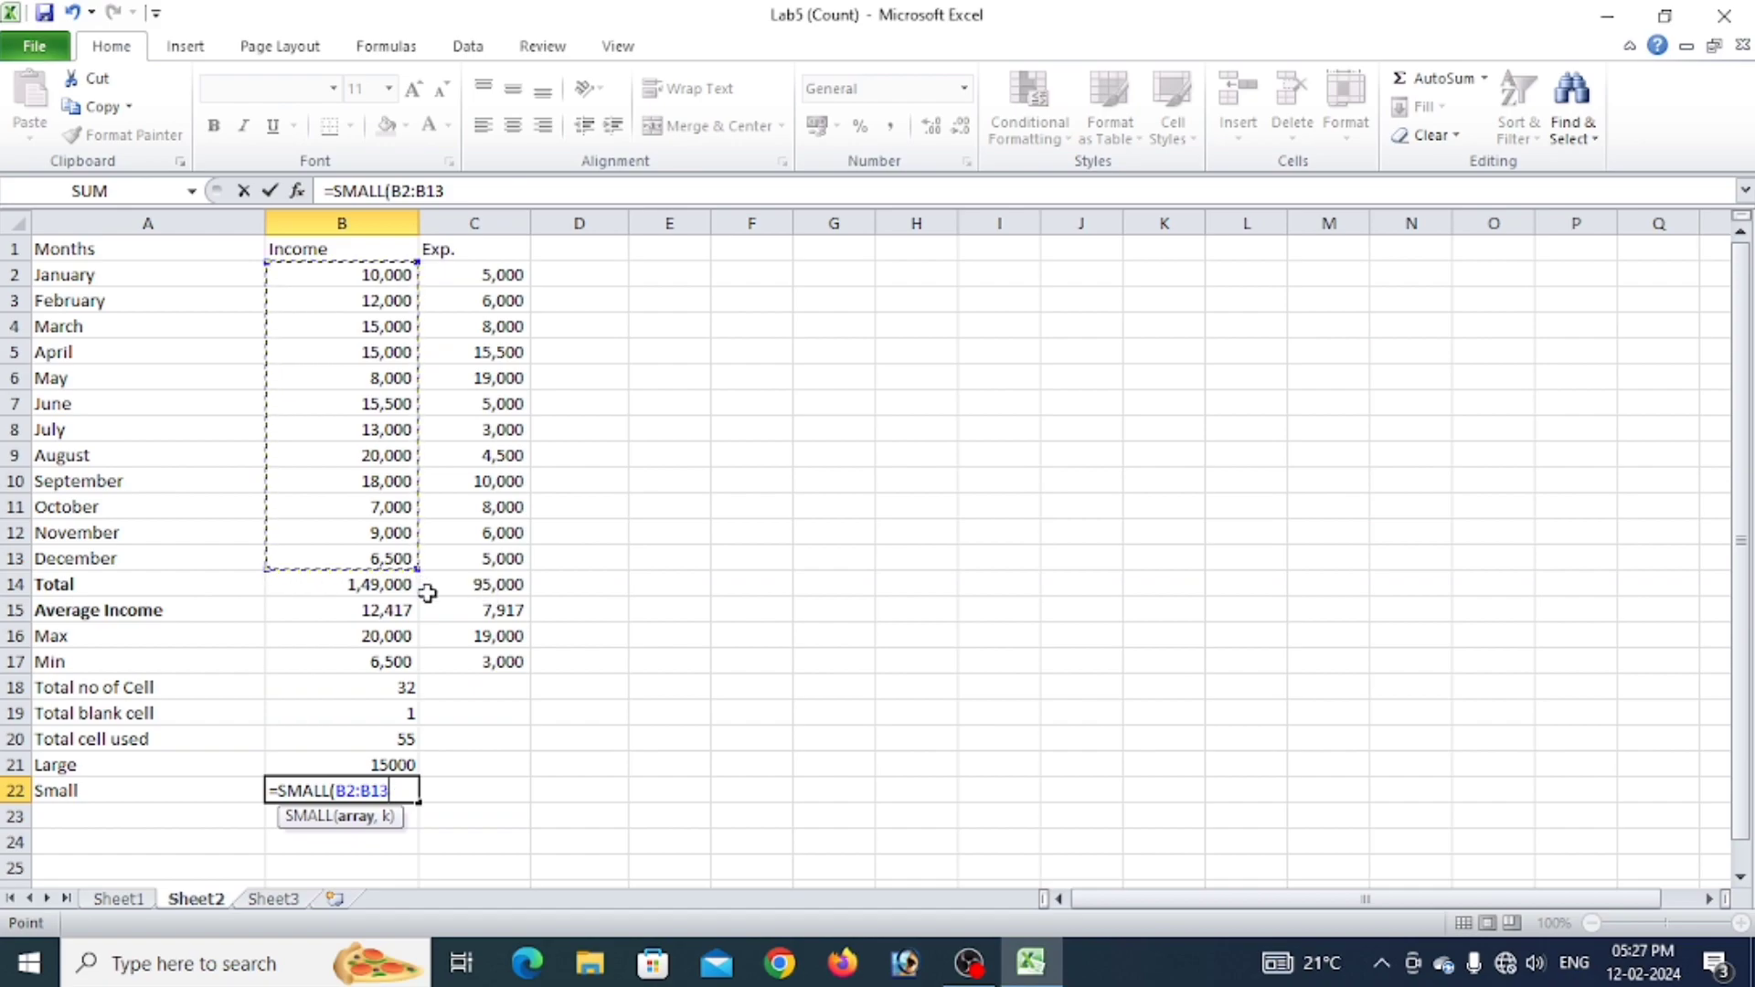
{"action": "type", "text": ","}
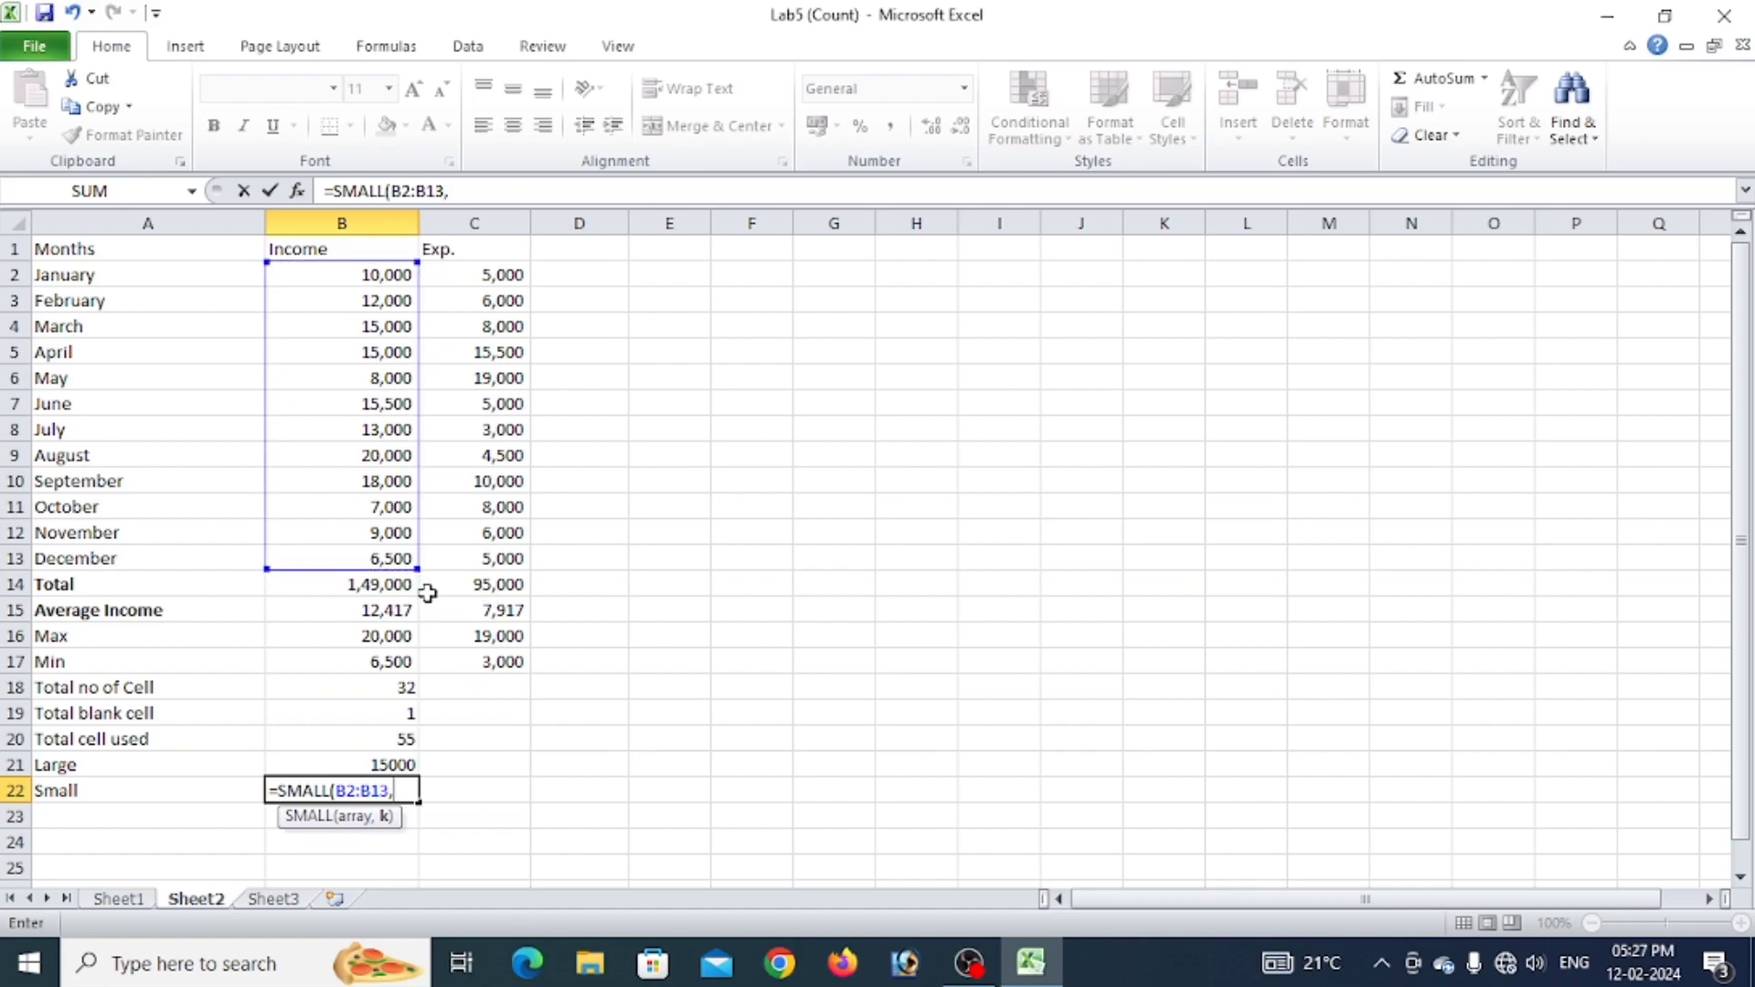
{"action": "type", "text": "2)"}
{"action": "key", "text": "Return"}
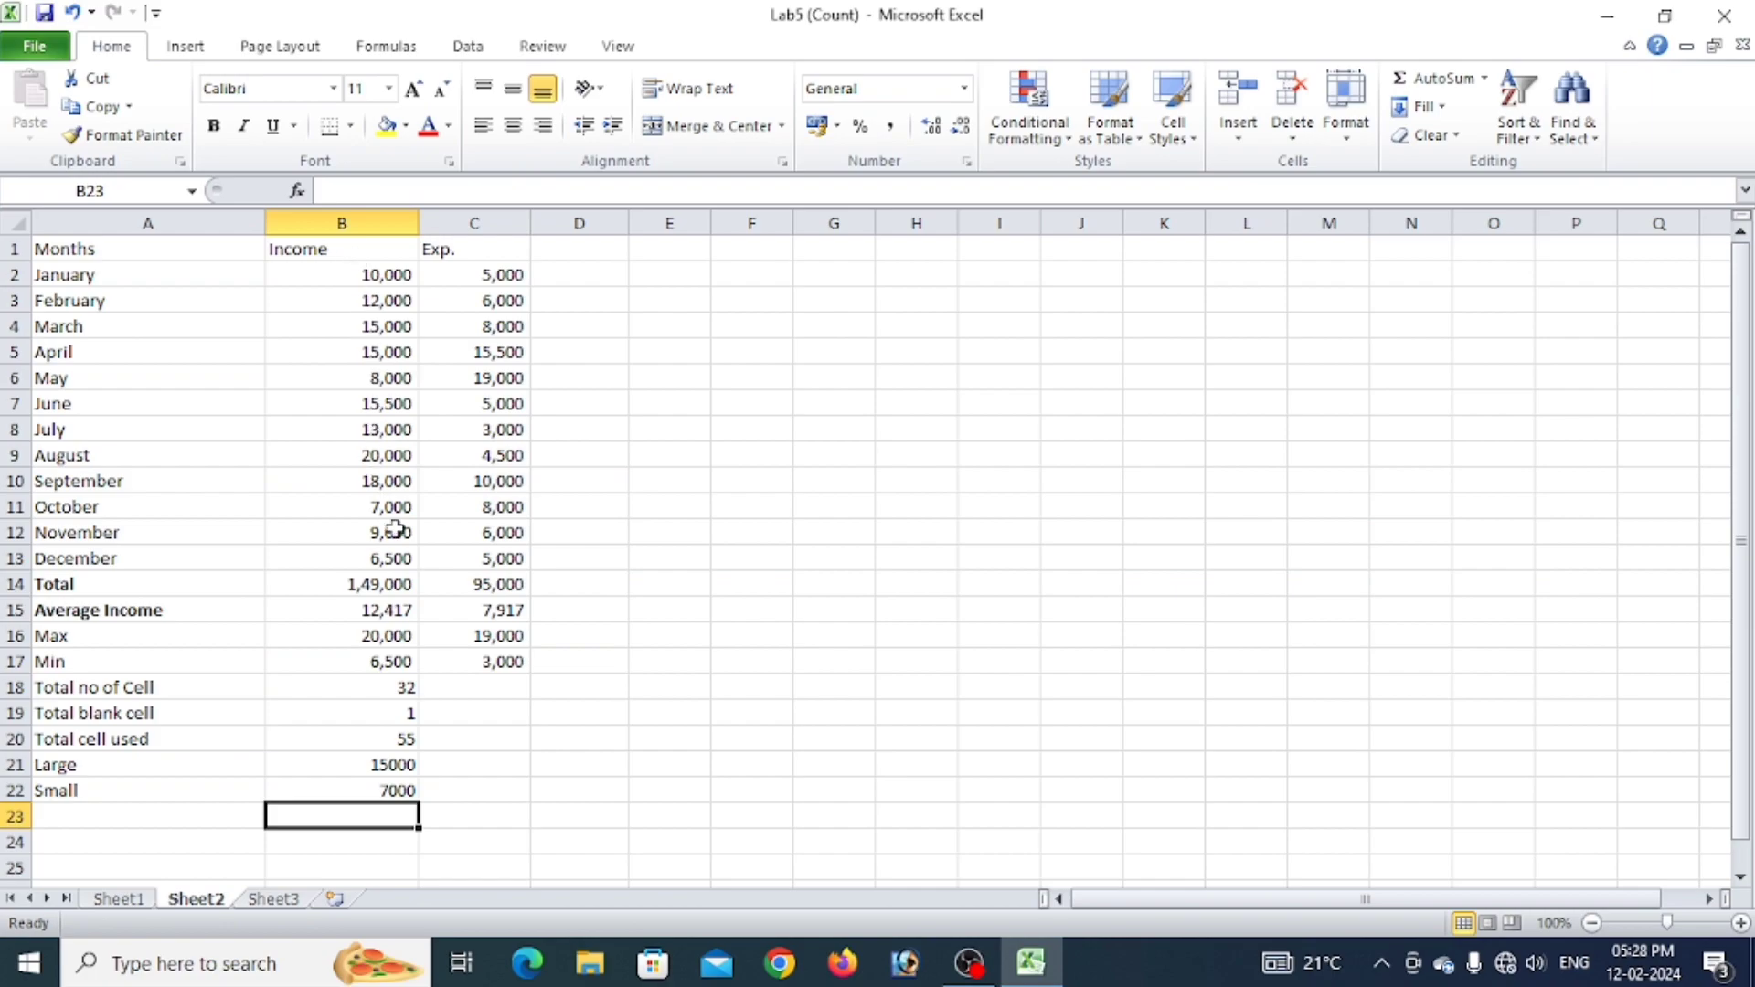
Compare the lowest incomes in B13 and B11 with the SMALL result in B22.
{"action": "left_click", "coordinate": [395, 558]}
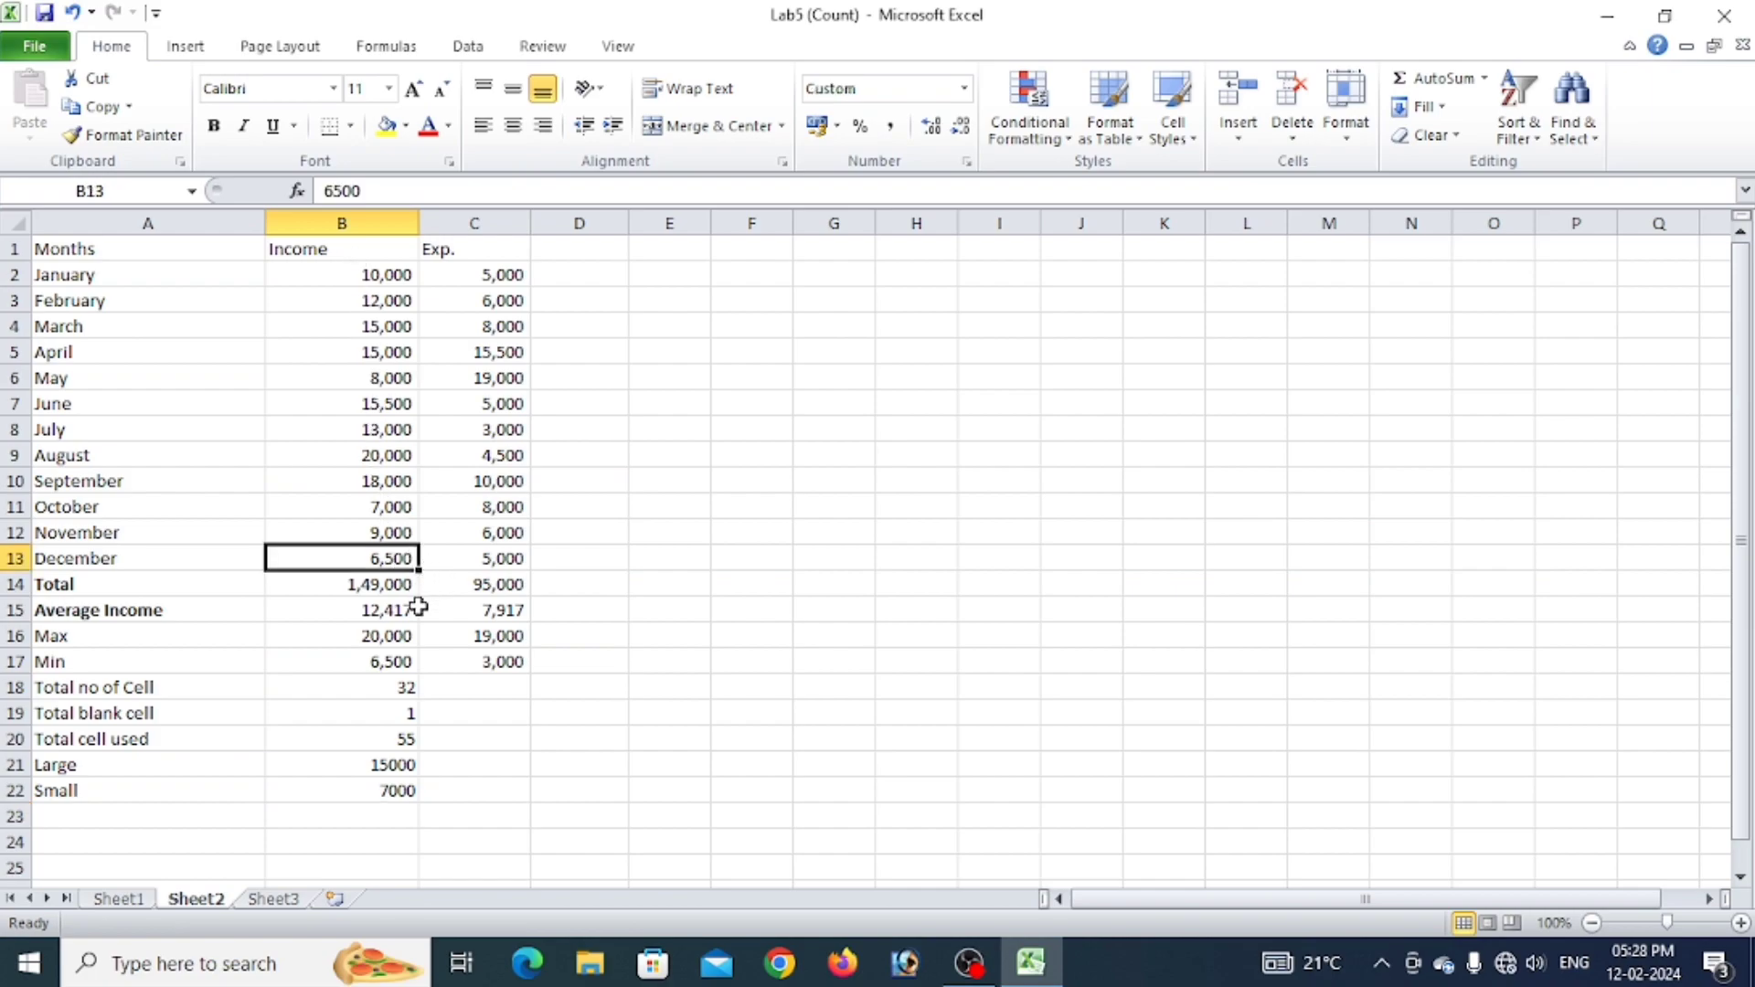
{"action": "left_click", "coordinate": [368, 508]}
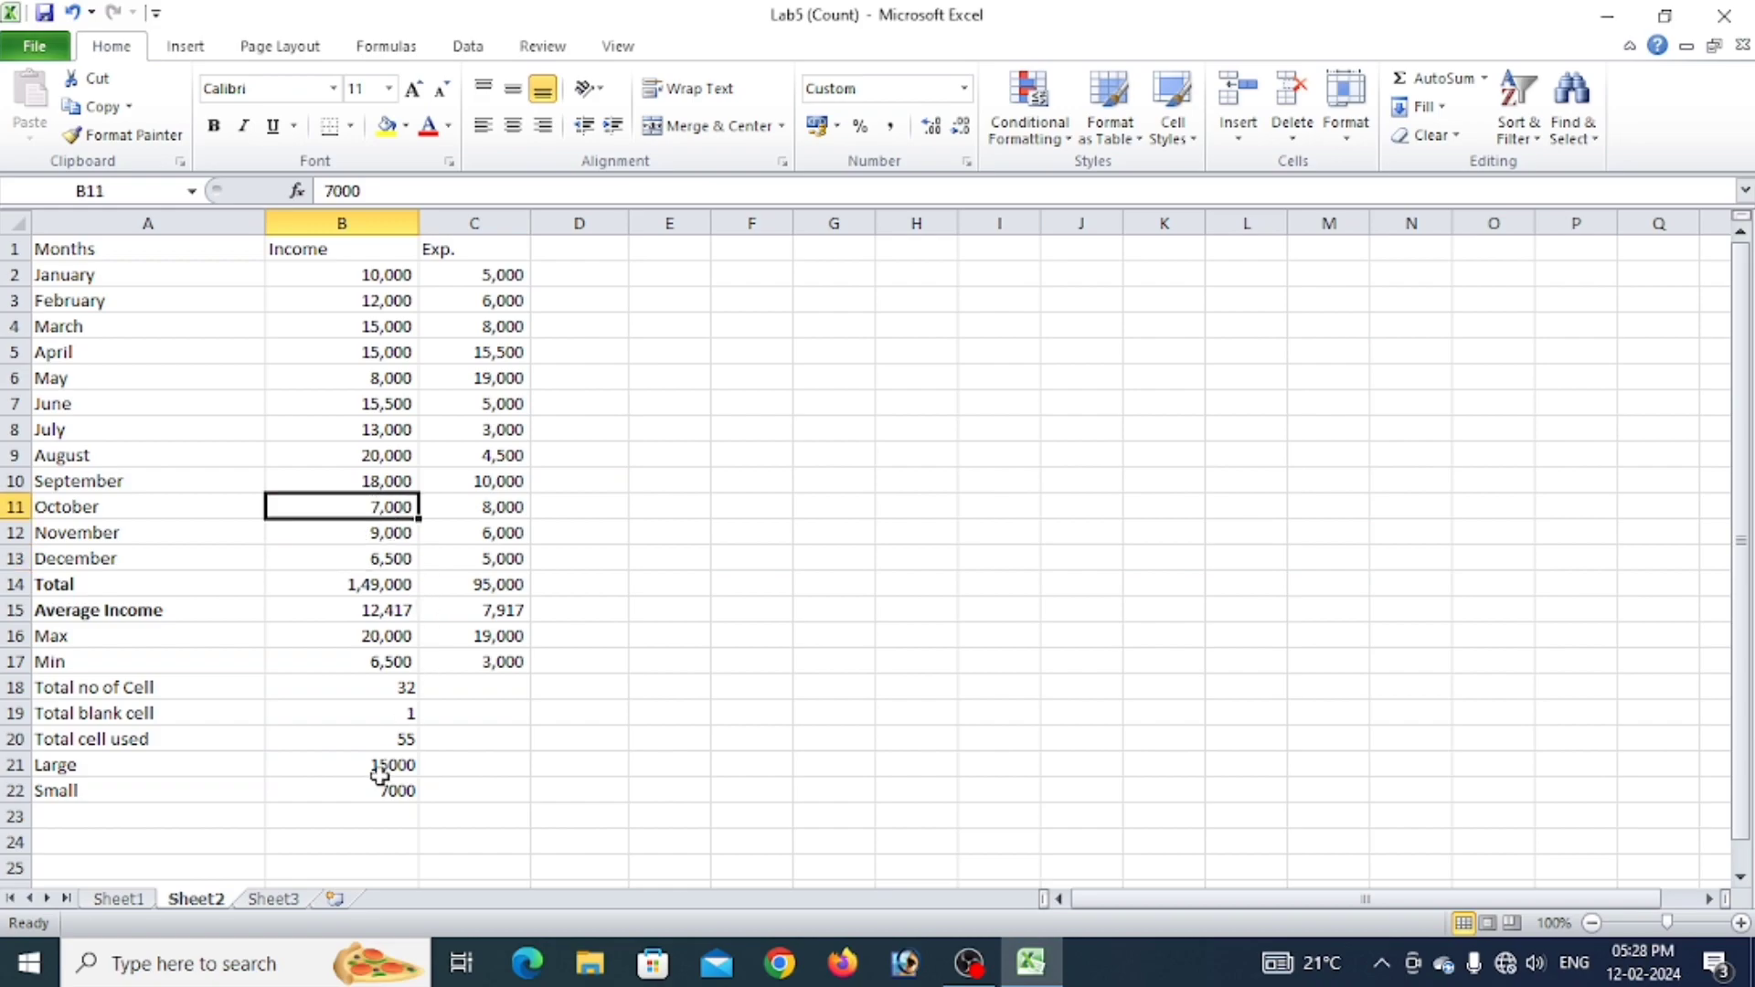
Enter the sample numbers 10, 20, 30 and 50 in H4 to H7.
{"action": "left_click", "coordinate": [891, 322]}
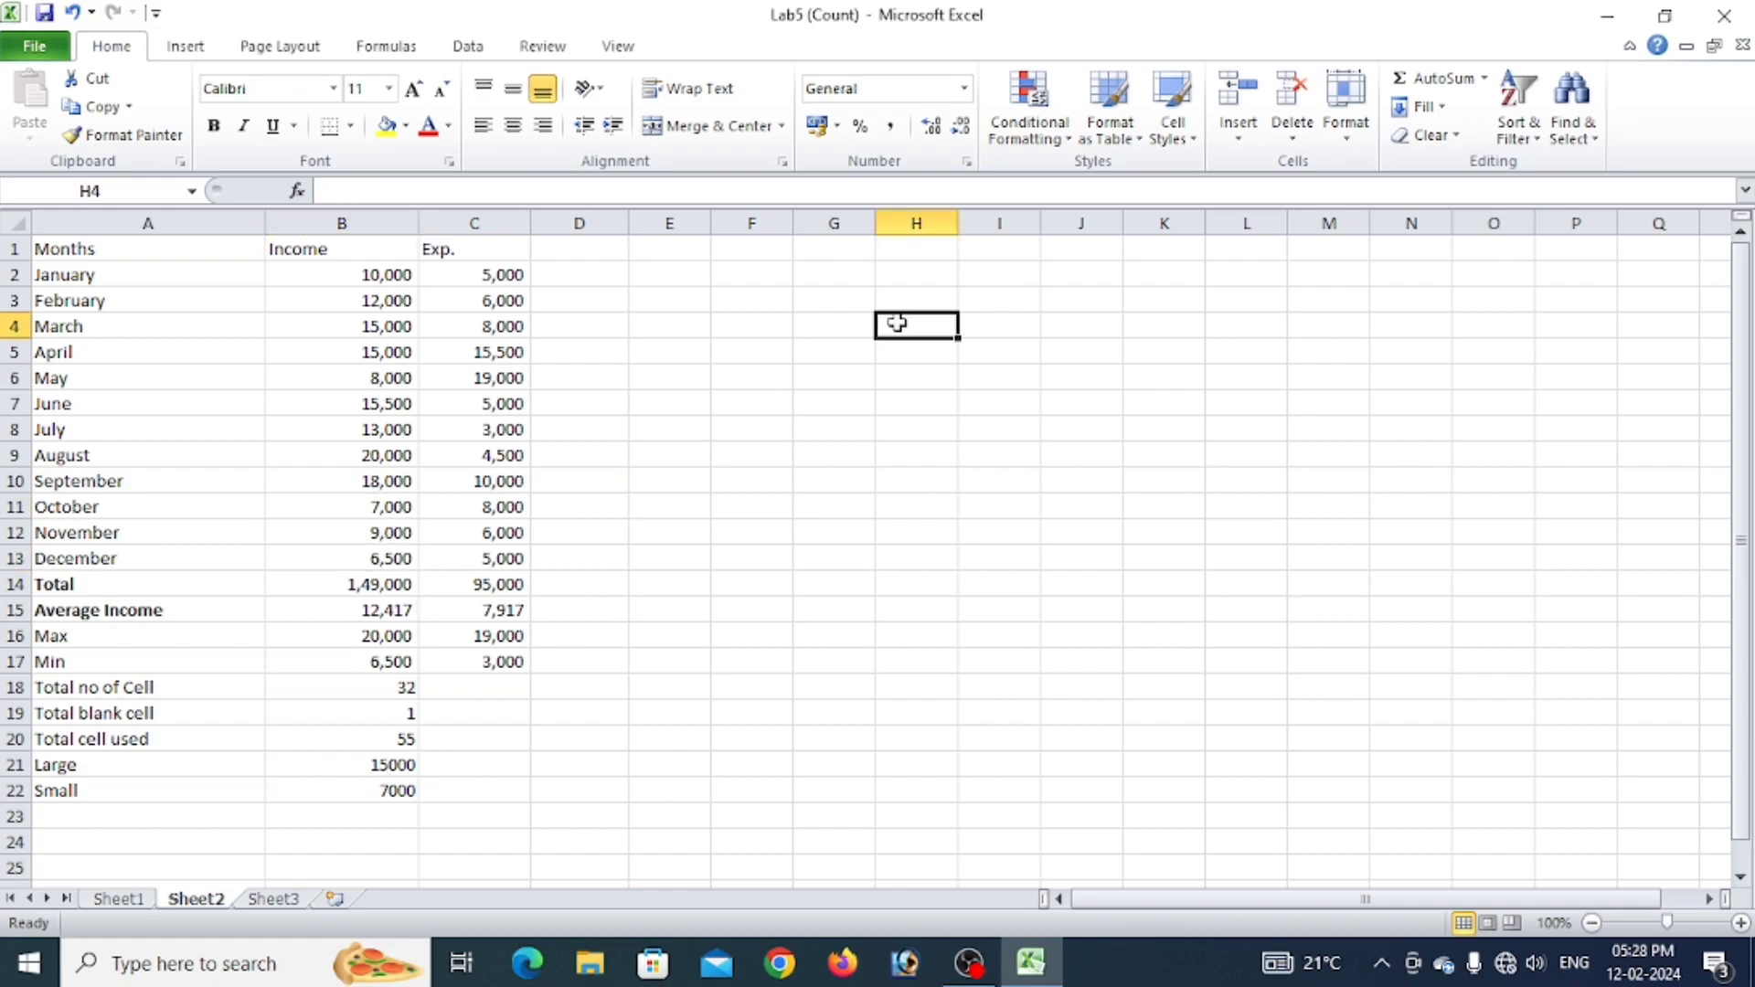
{"action": "type", "text": "10"}
{"action": "key", "text": "Return"}
{"action": "type", "text": "20"}
{"action": "key", "text": "Return"}
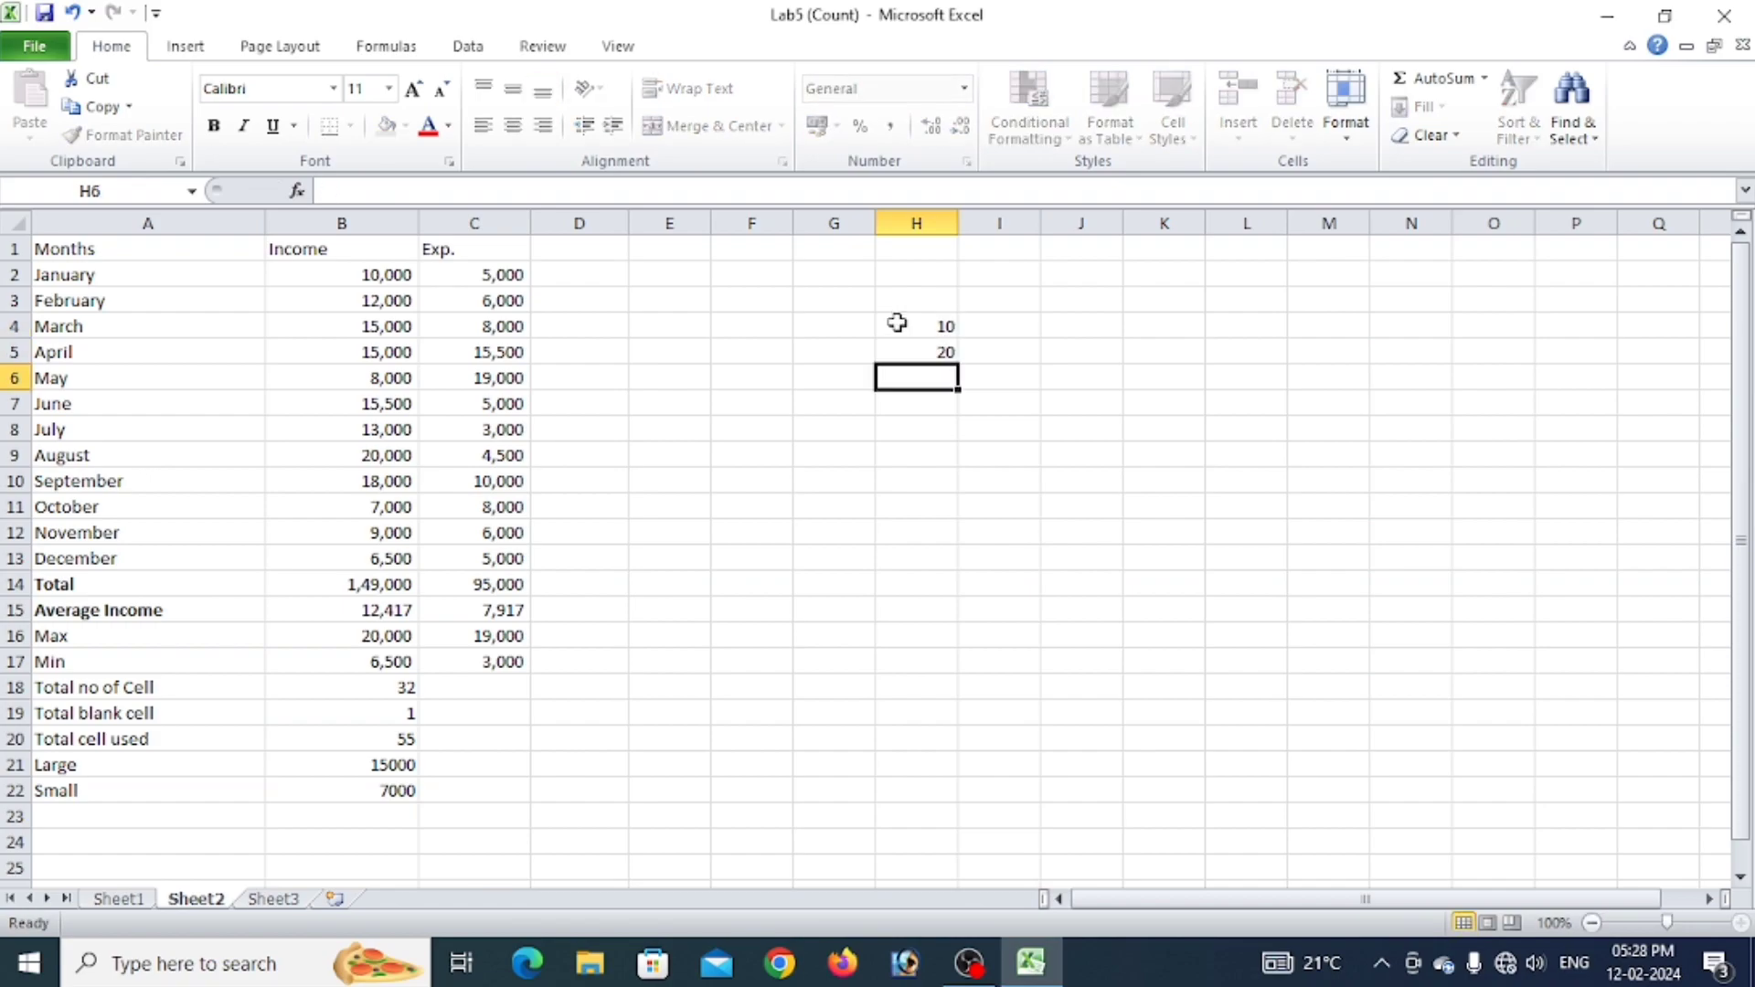
{"action": "type", "text": "30"}
{"action": "key", "text": "Return"}
{"action": "type", "text": "50"}
{"action": "key", "text": "Return"}
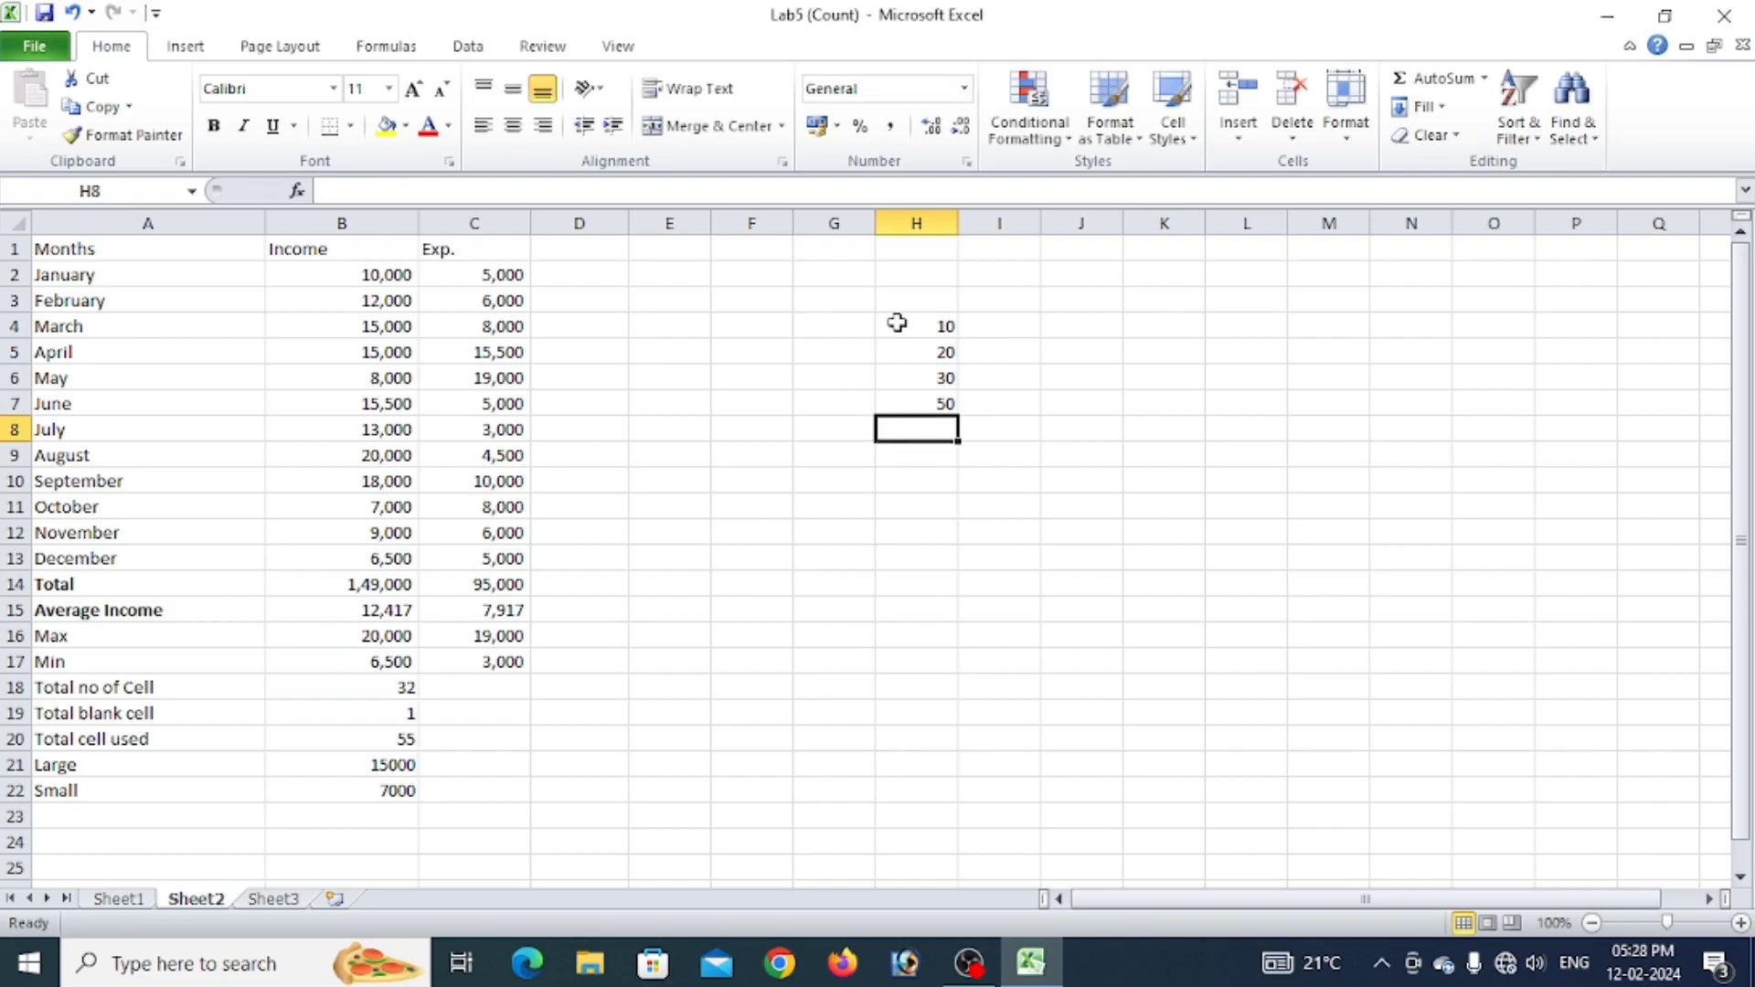
{"action": "type", "text": "="}
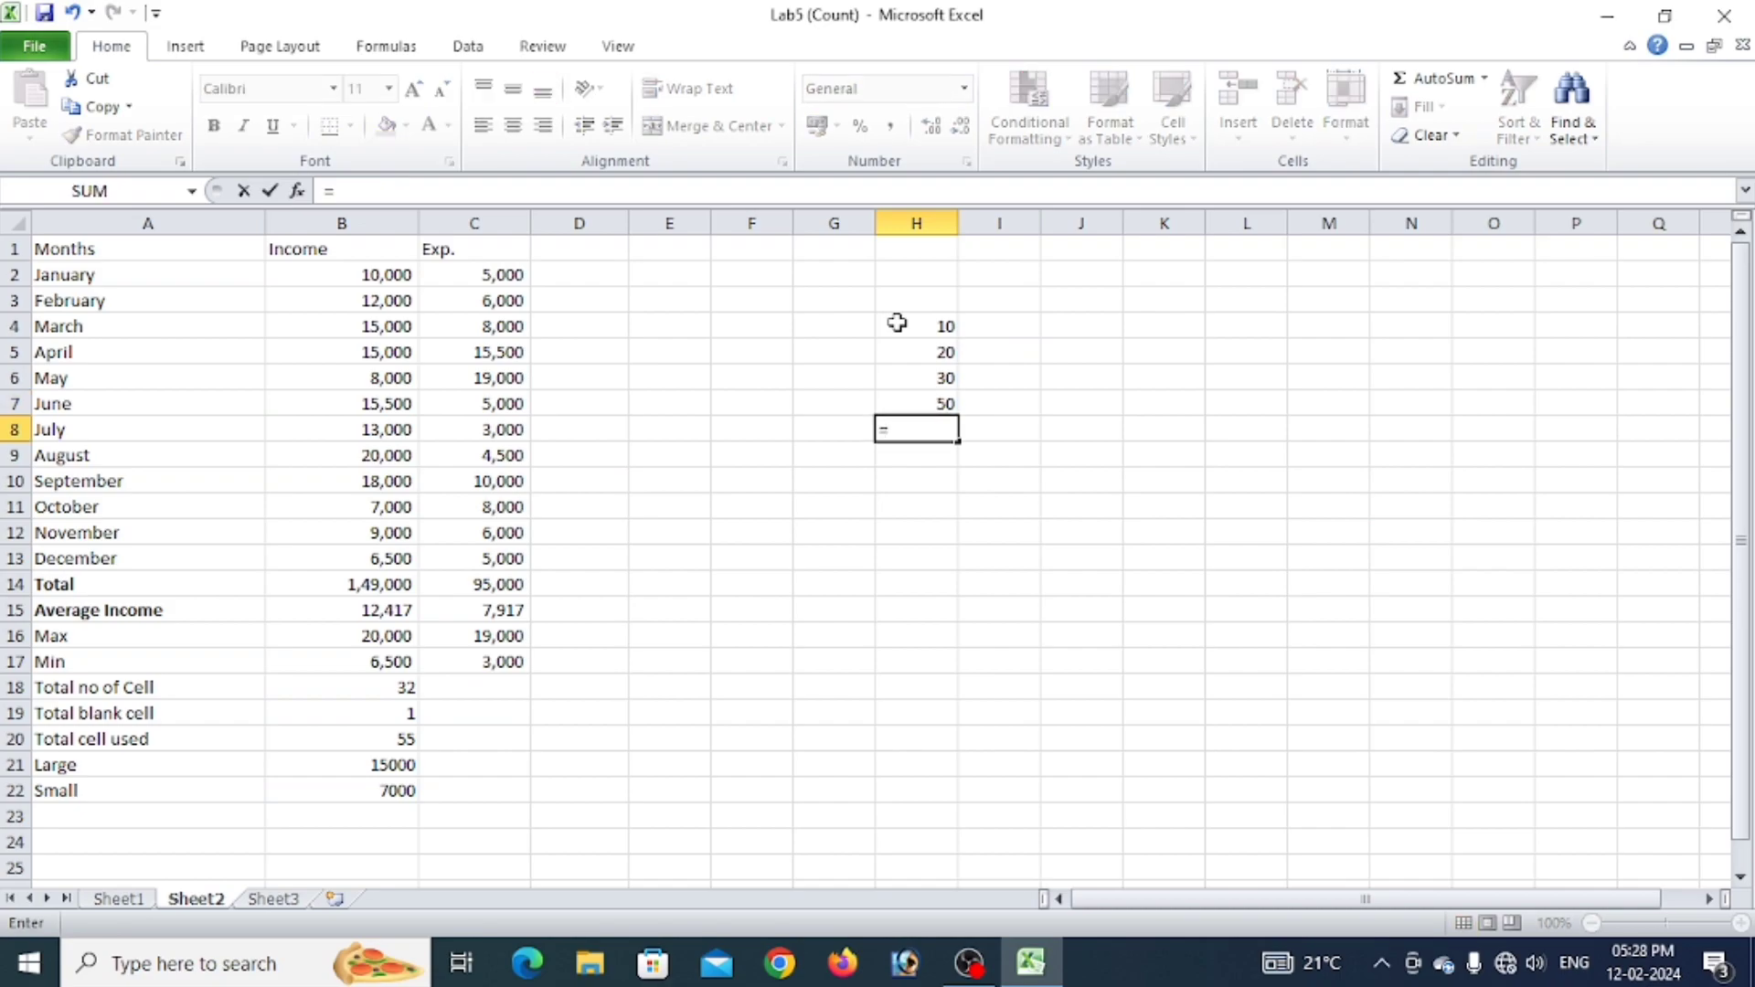
{"action": "type", "text": "smal"}
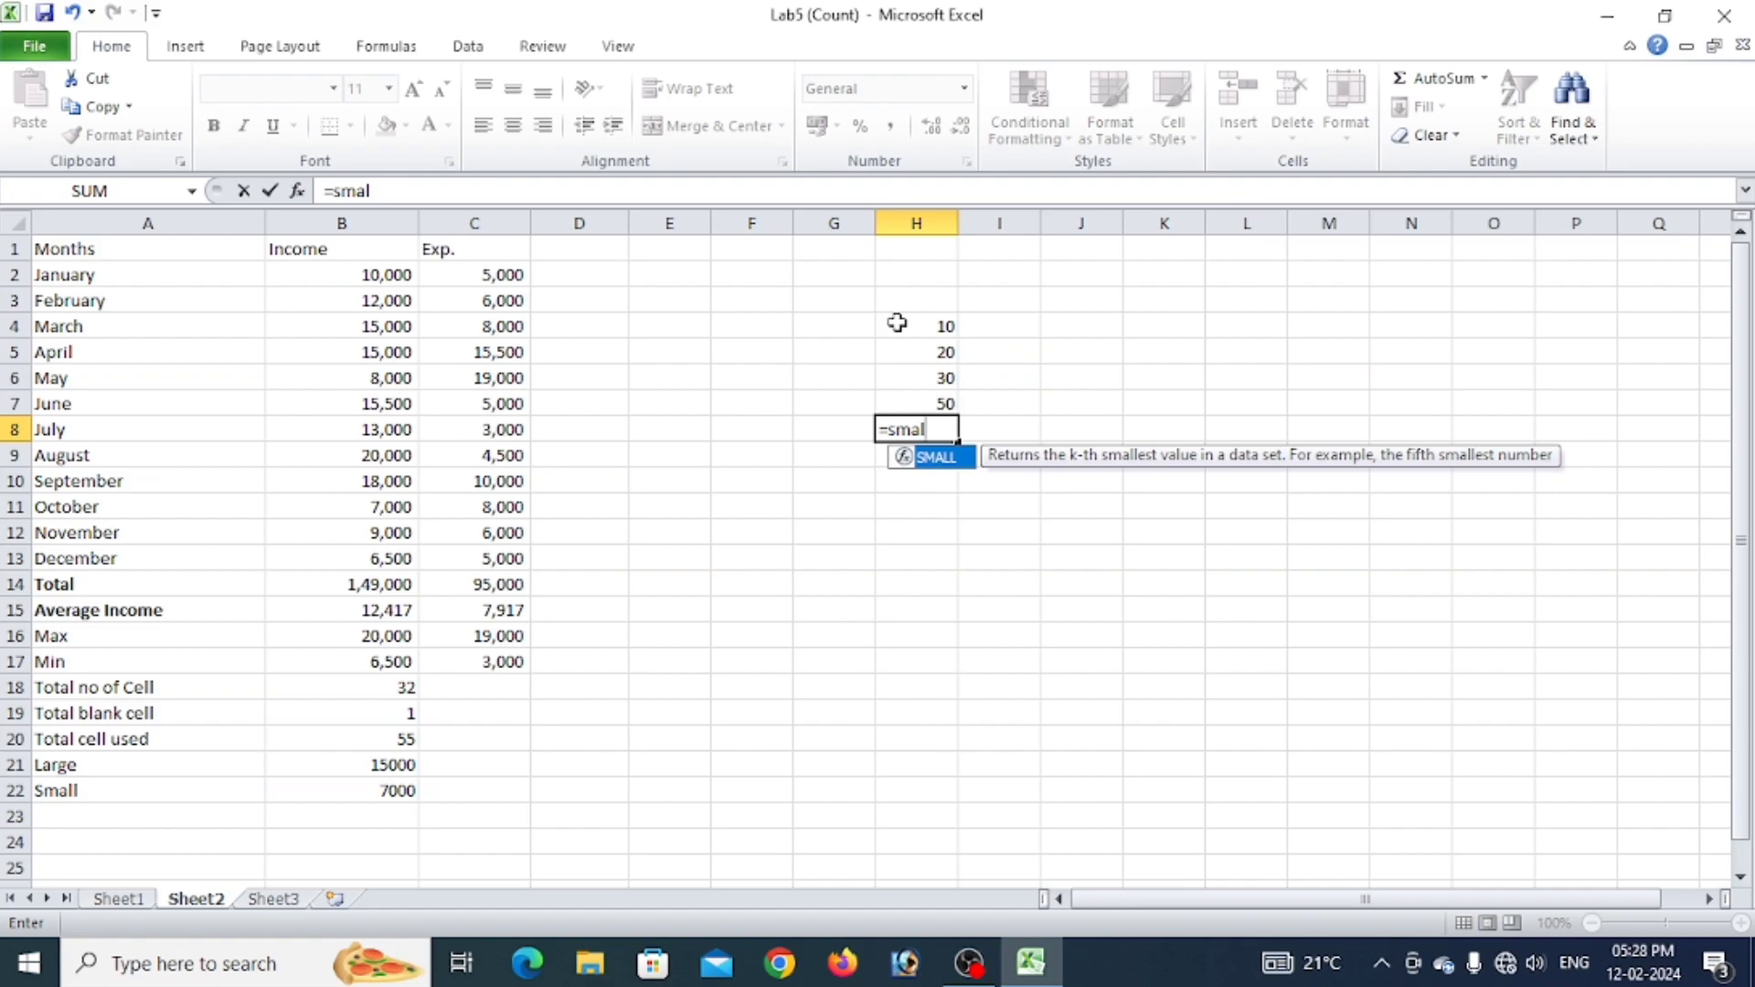
{"action": "key", "text": "Tab"}
{"action": "left_click_drag", "start_coordinate": [924, 327], "coordinate": [932, 396]}
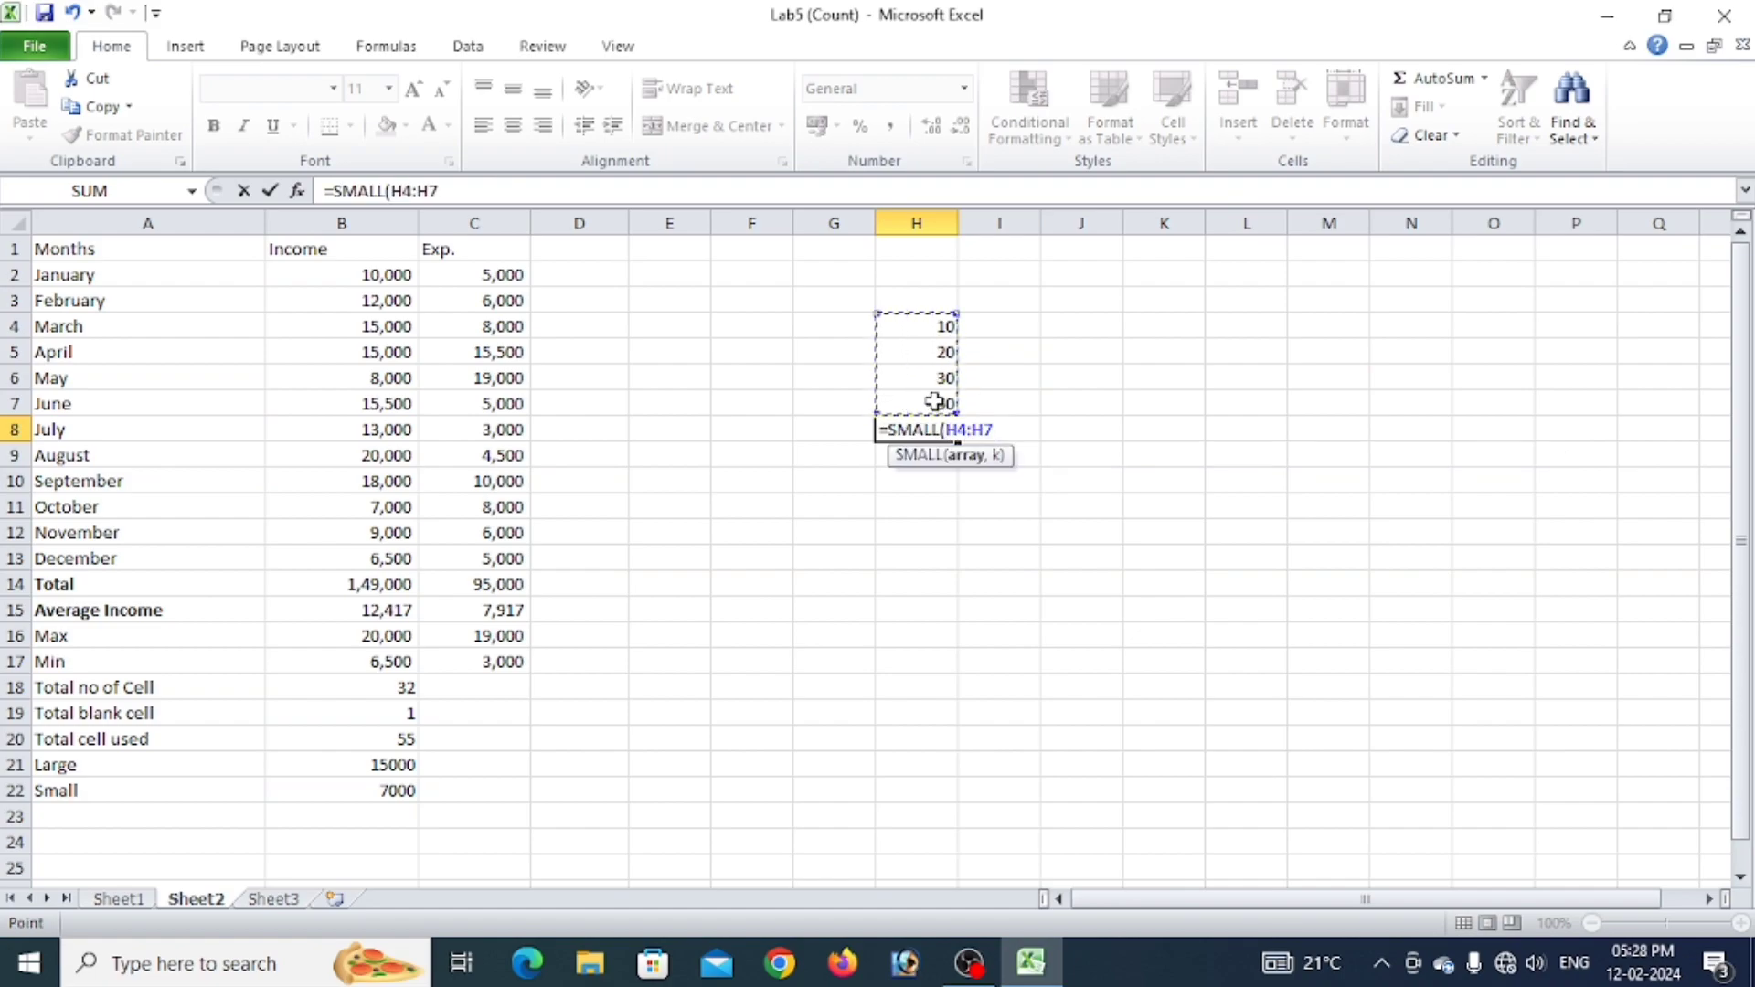
{"action": "type", "text": ","}
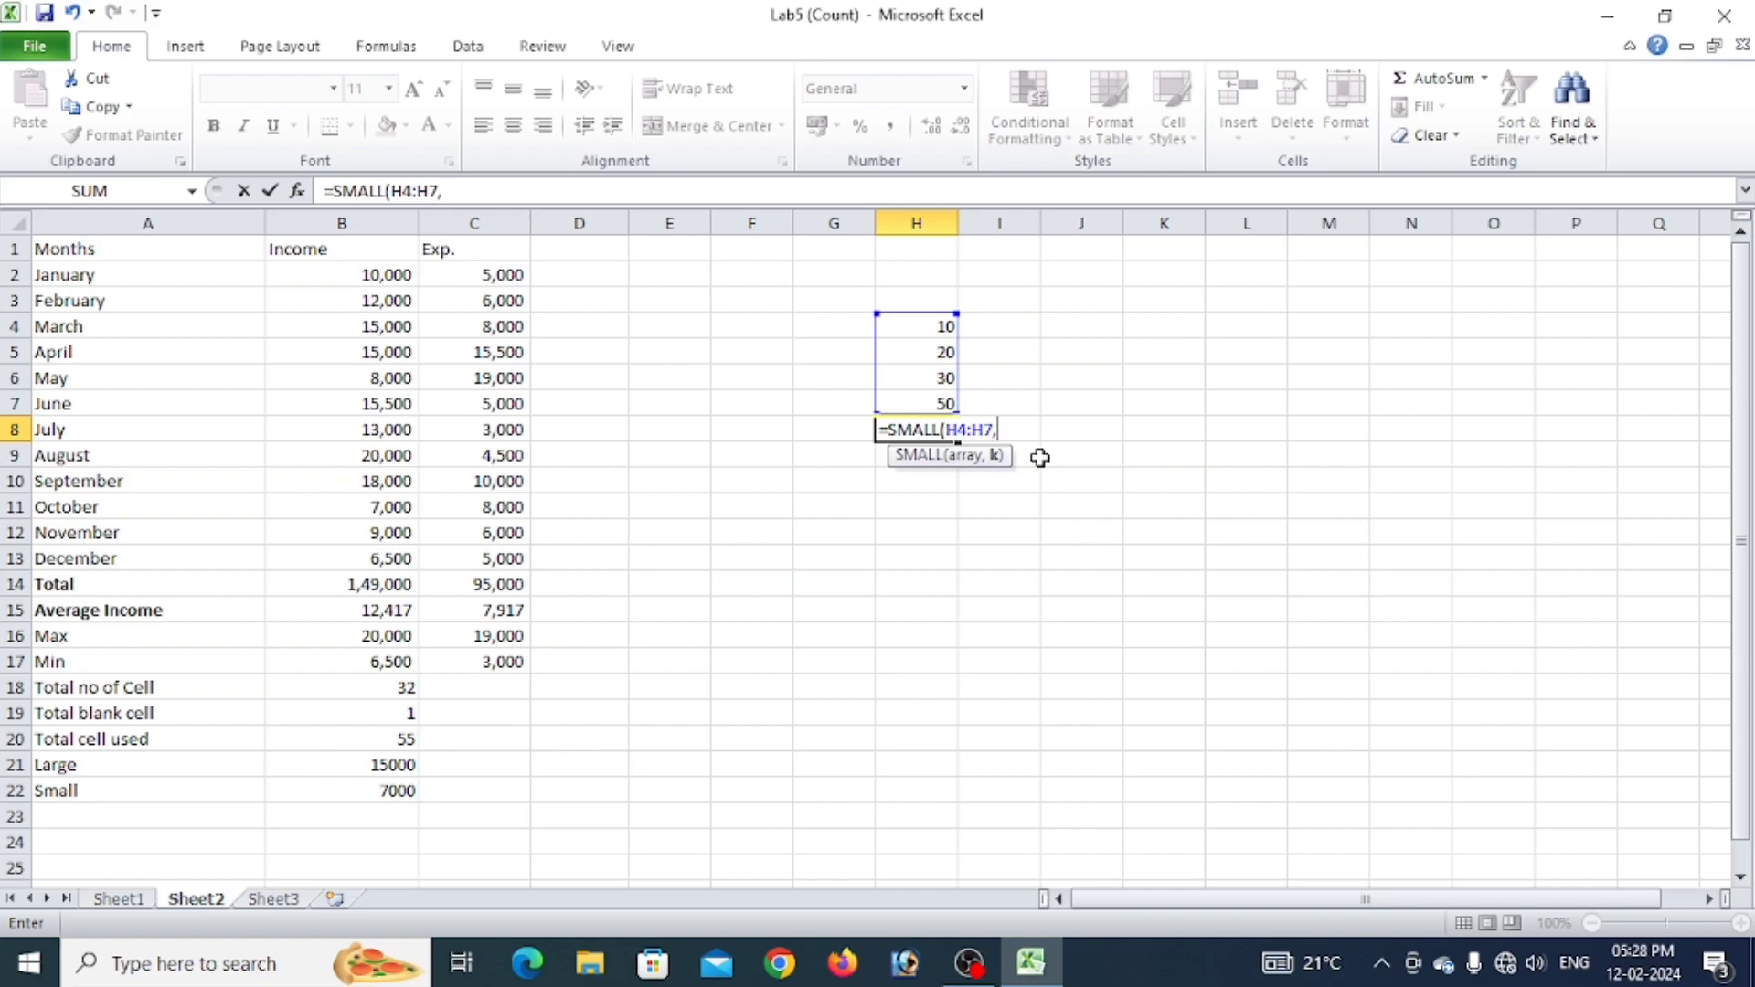
{"action": "left_click", "coordinate": [1057, 501]}
{"action": "key", "text": "ctrl+z"}
{"action": "left_click", "coordinate": [932, 427]}
{"action": "left_click_drag", "start_coordinate": [995, 424], "coordinate": [869, 408]}
{"action": "key", "text": "BackSpace"}
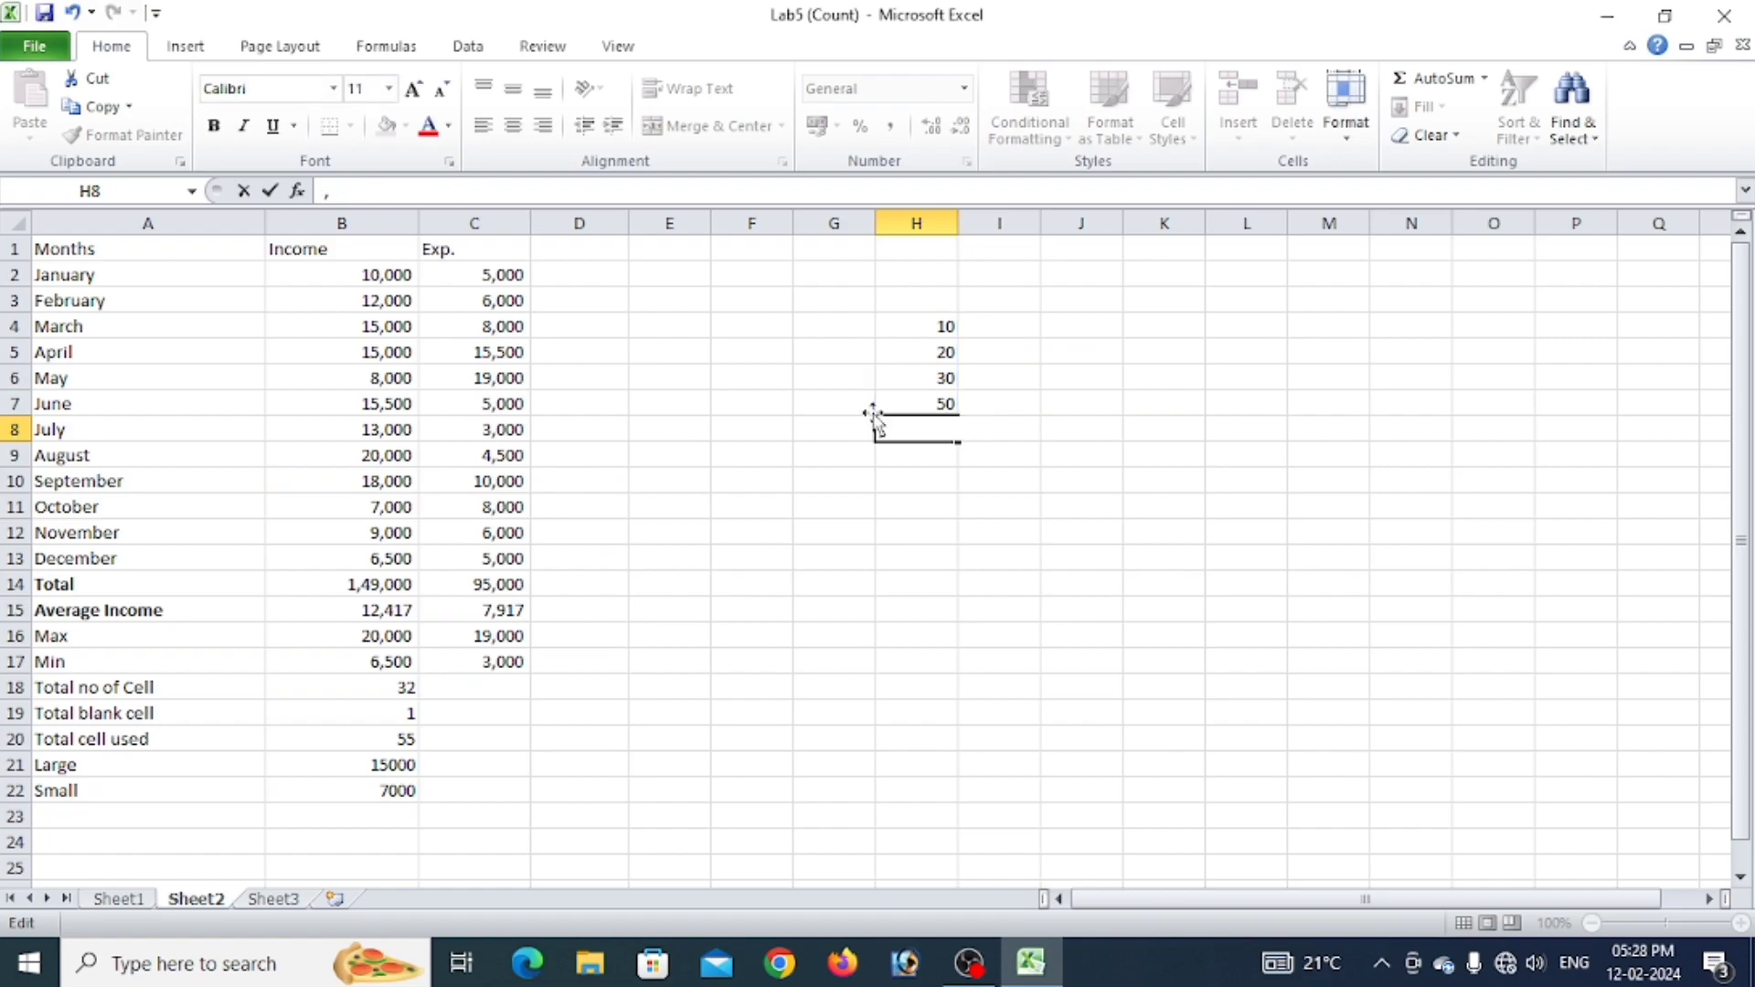
{"action": "left_click", "coordinate": [964, 494]}
{"action": "left_click", "coordinate": [927, 430]}
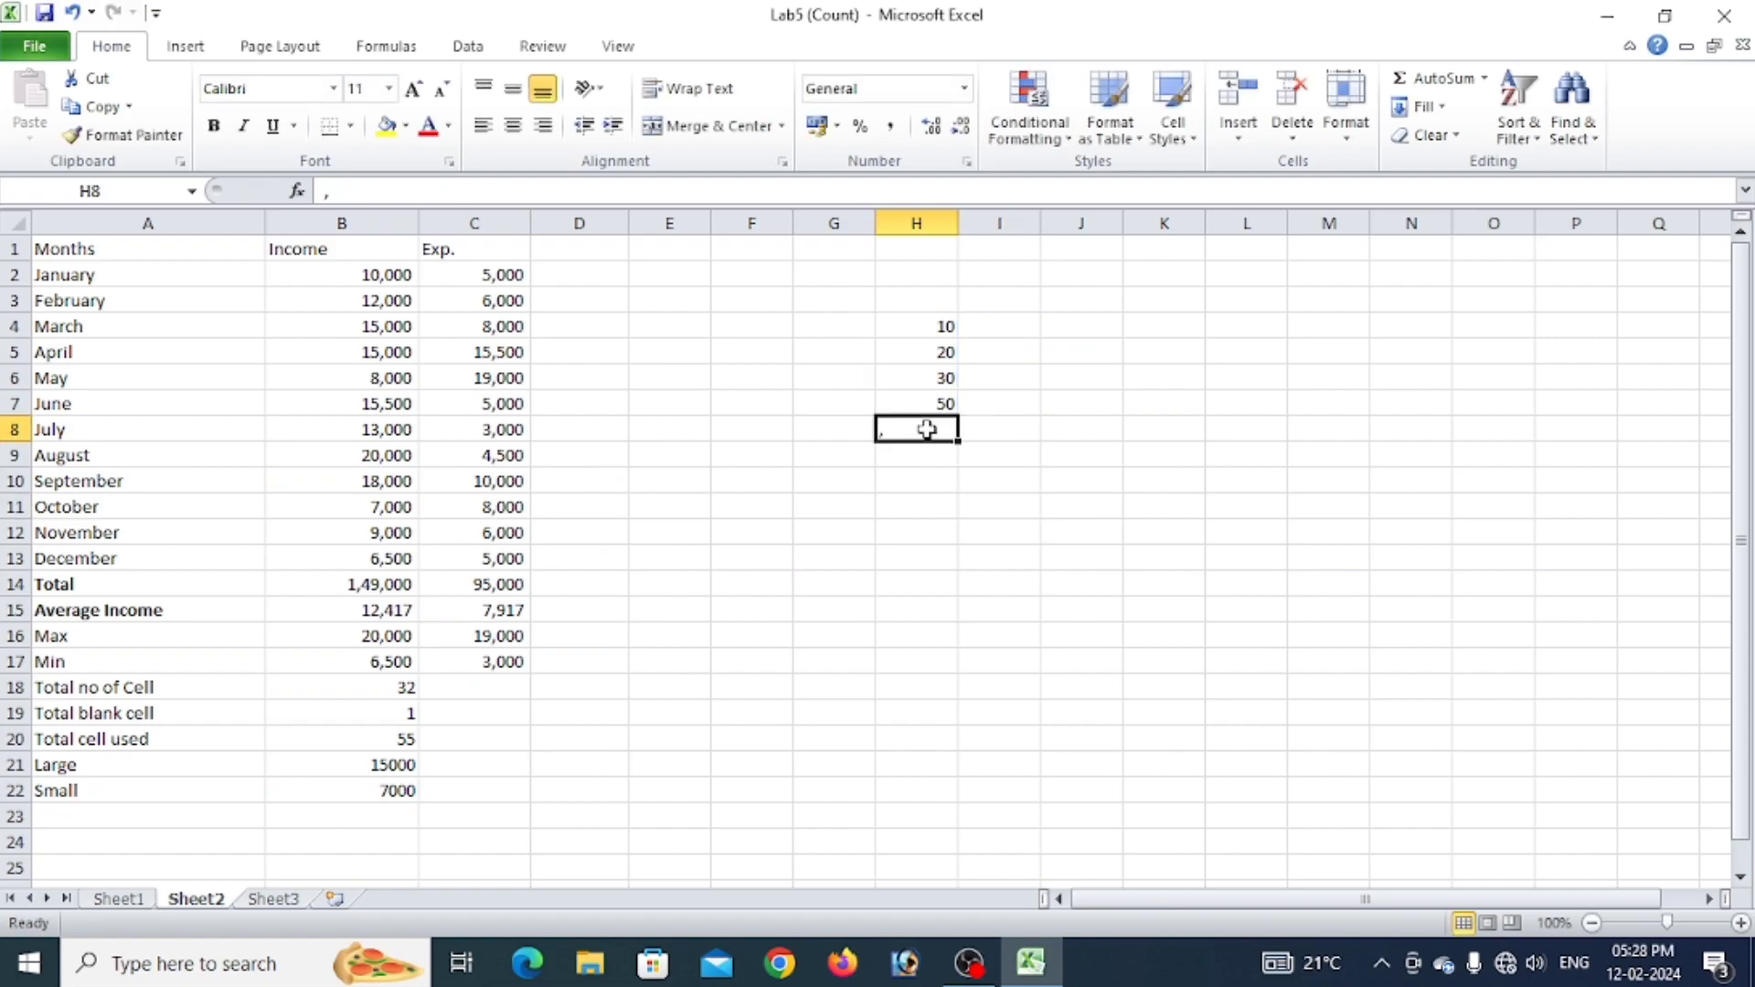
Find the second-smallest sample number in H8 with =SMALL(H4:H7,2).
{"action": "type", "text": "="}
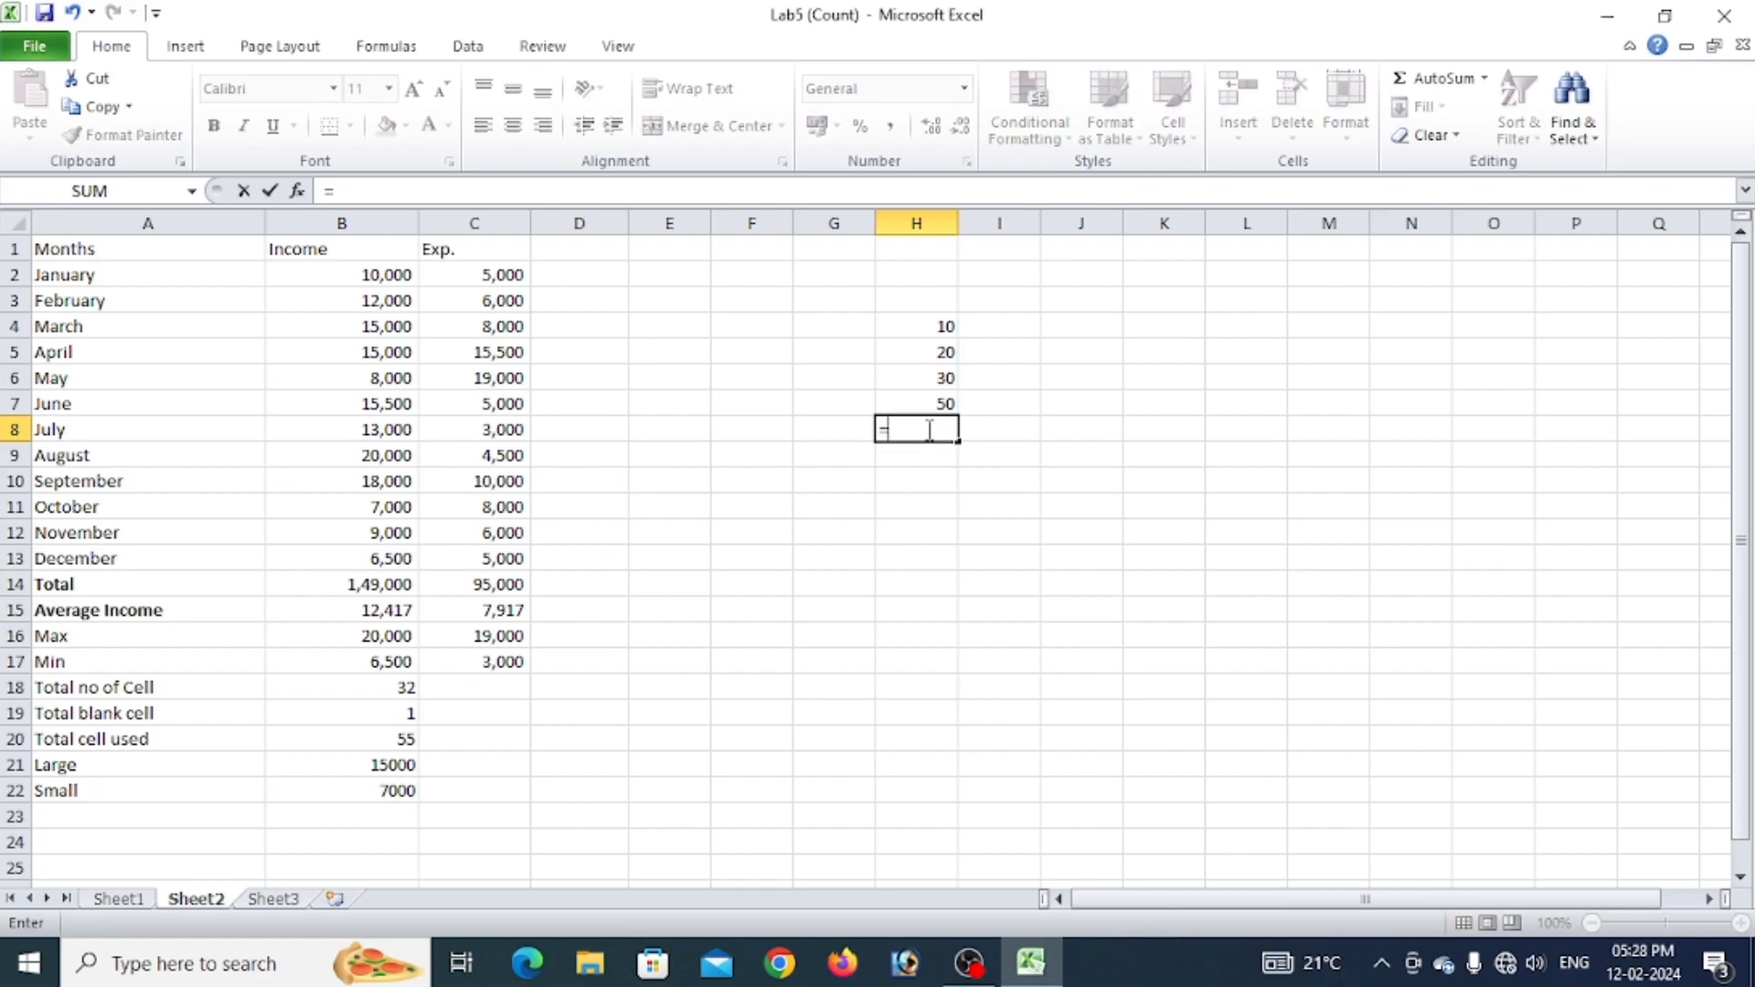
{"action": "type", "text": "mal"}
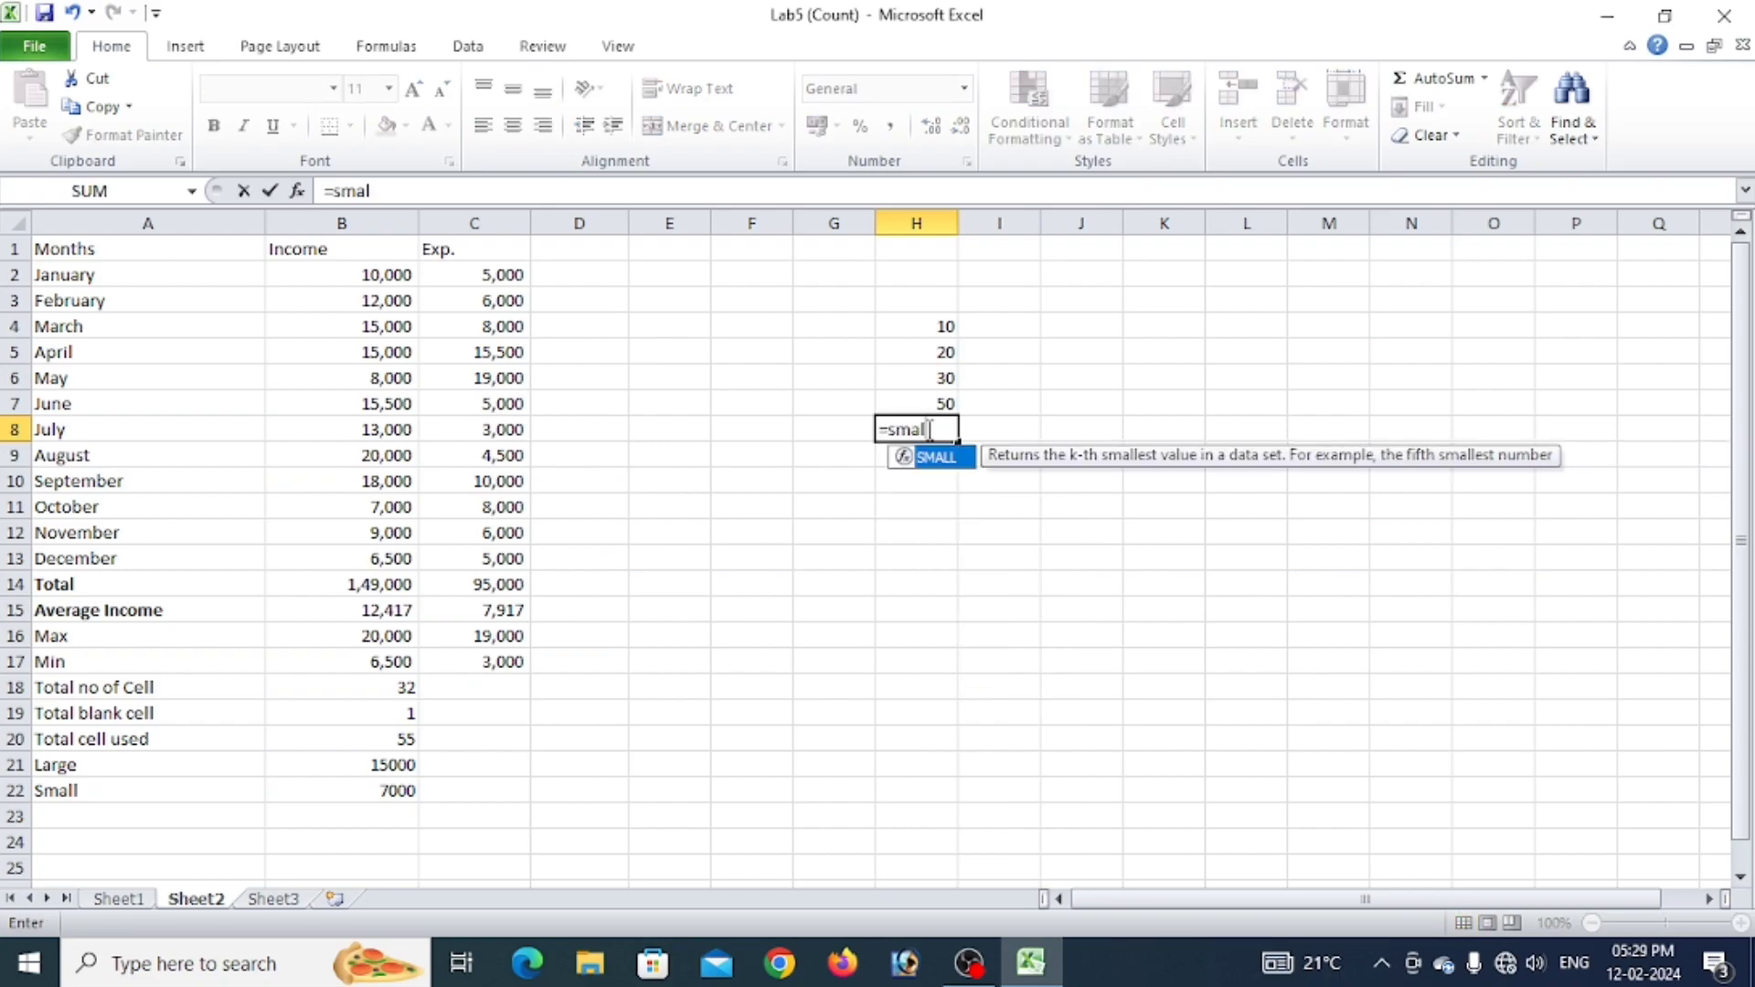
{"action": "key", "text": "Tab"}
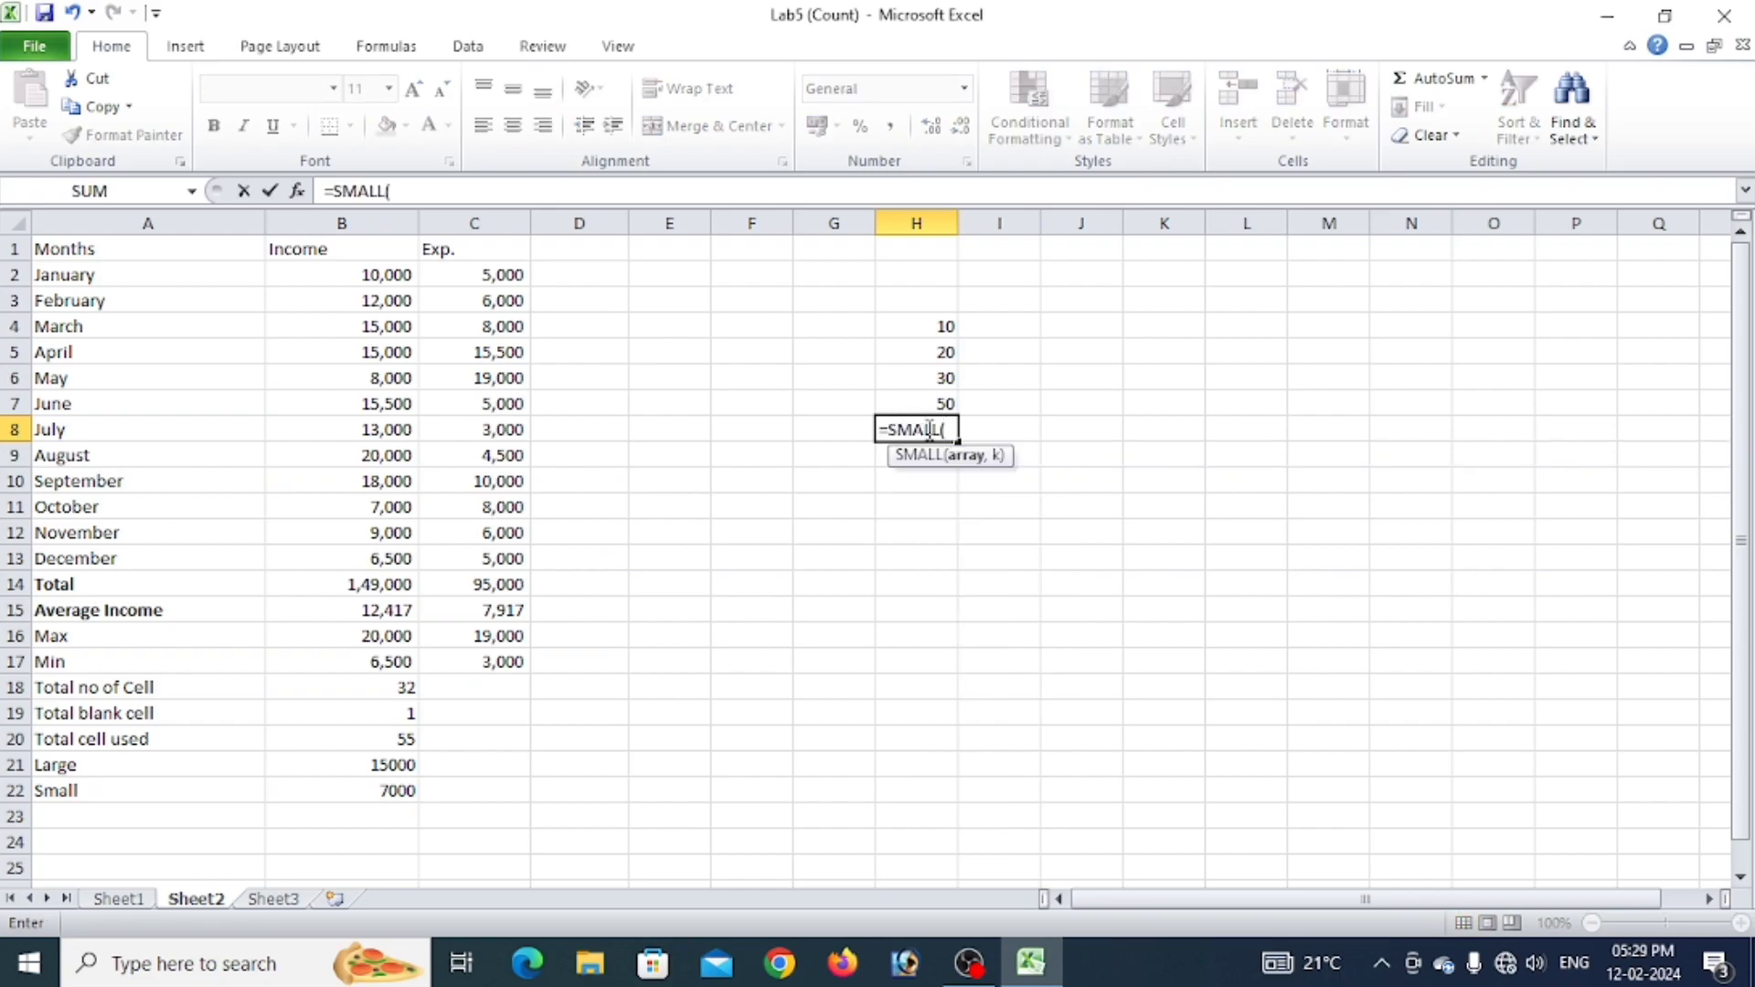
{"action": "left_click_drag", "start_coordinate": [940, 326], "coordinate": [942, 406]}
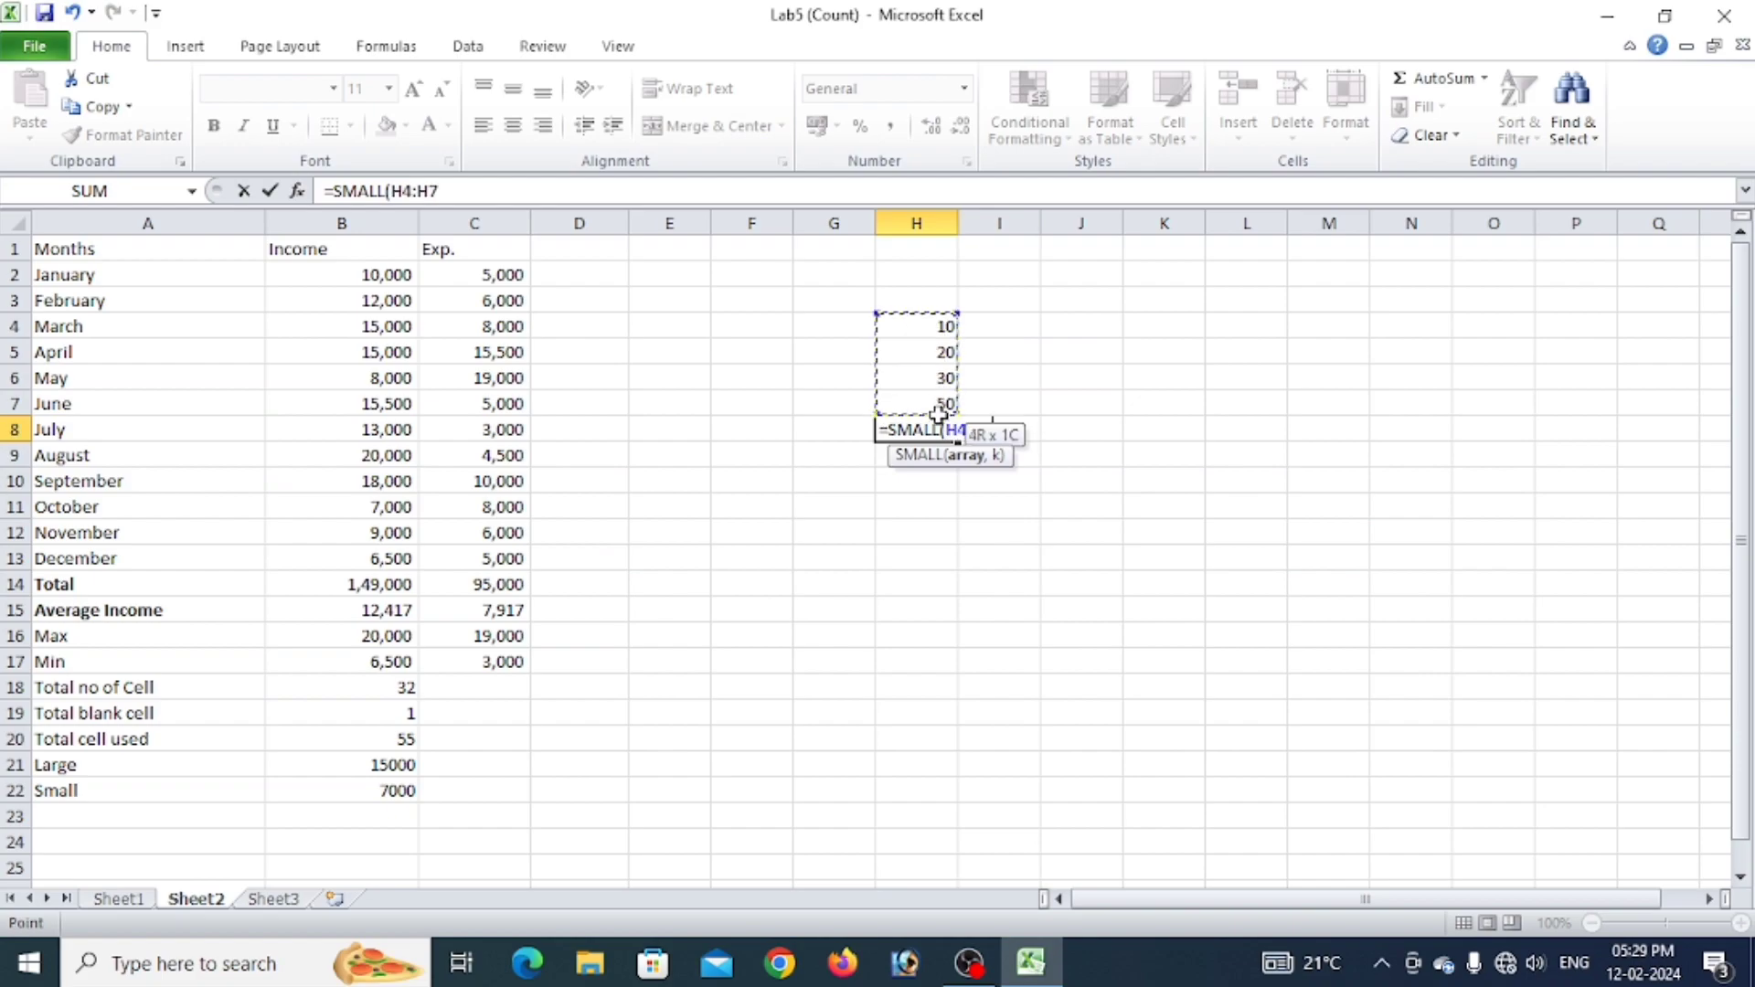
{"action": "type", "text": ","}
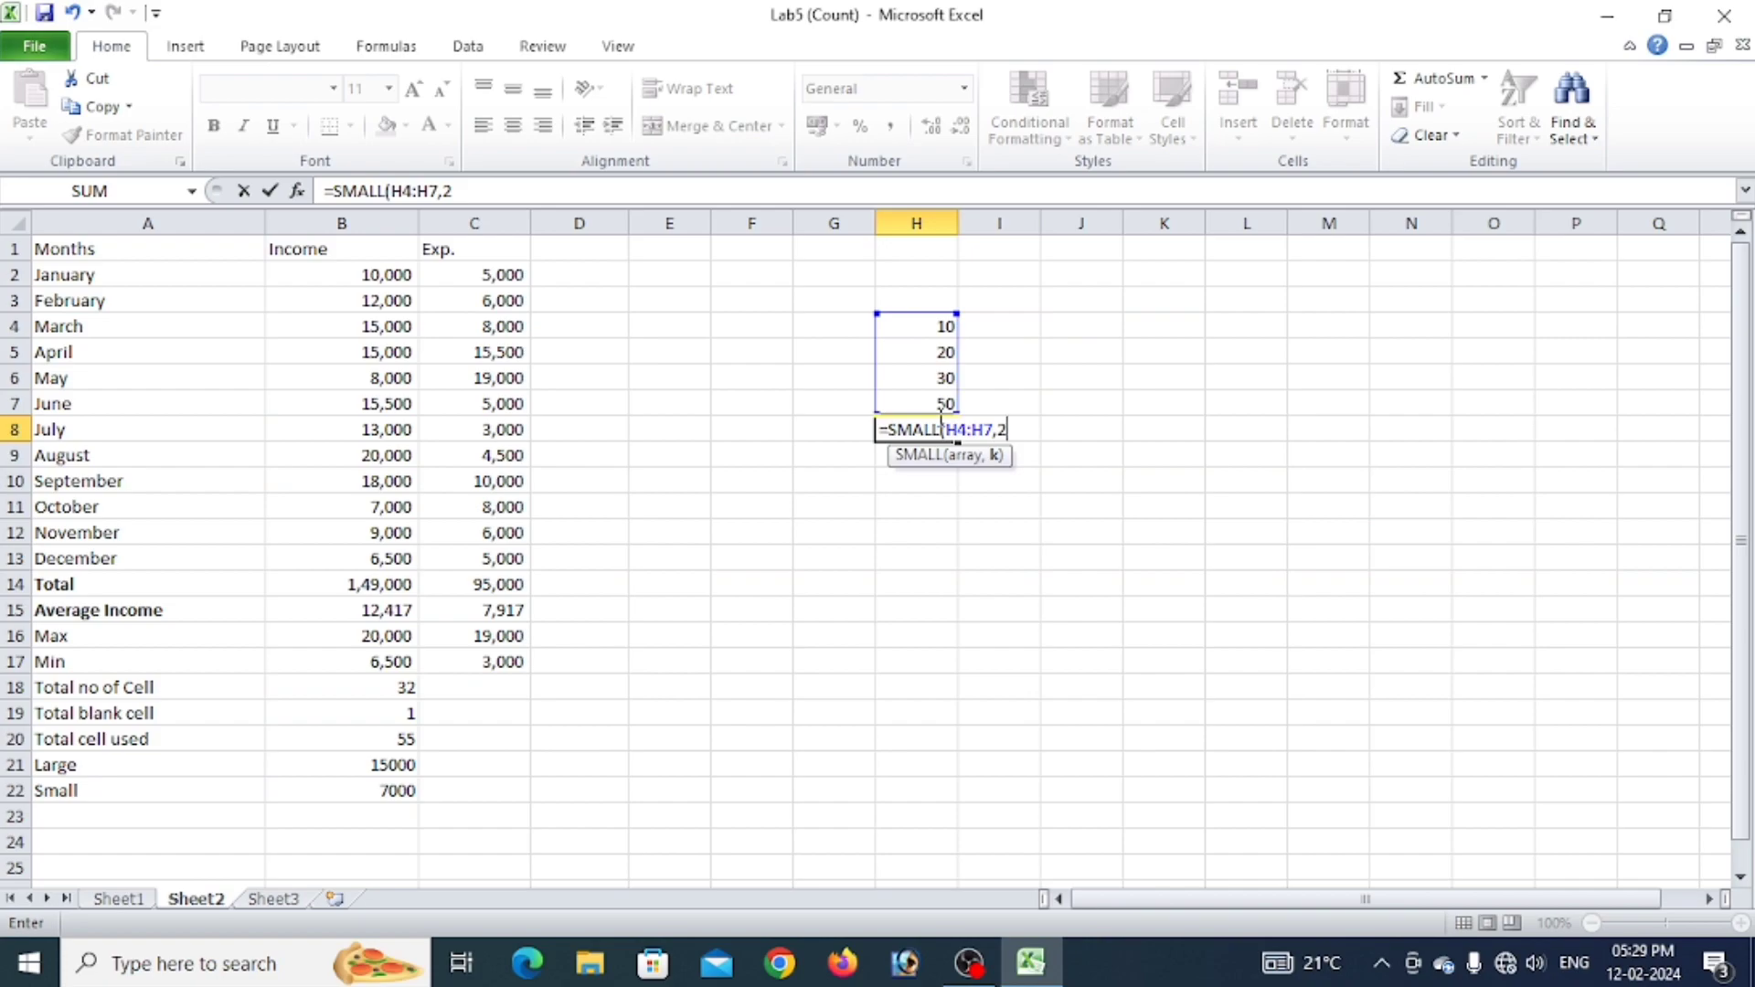
{"action": "type", "text": "2)"}
{"action": "key", "text": "Return"}
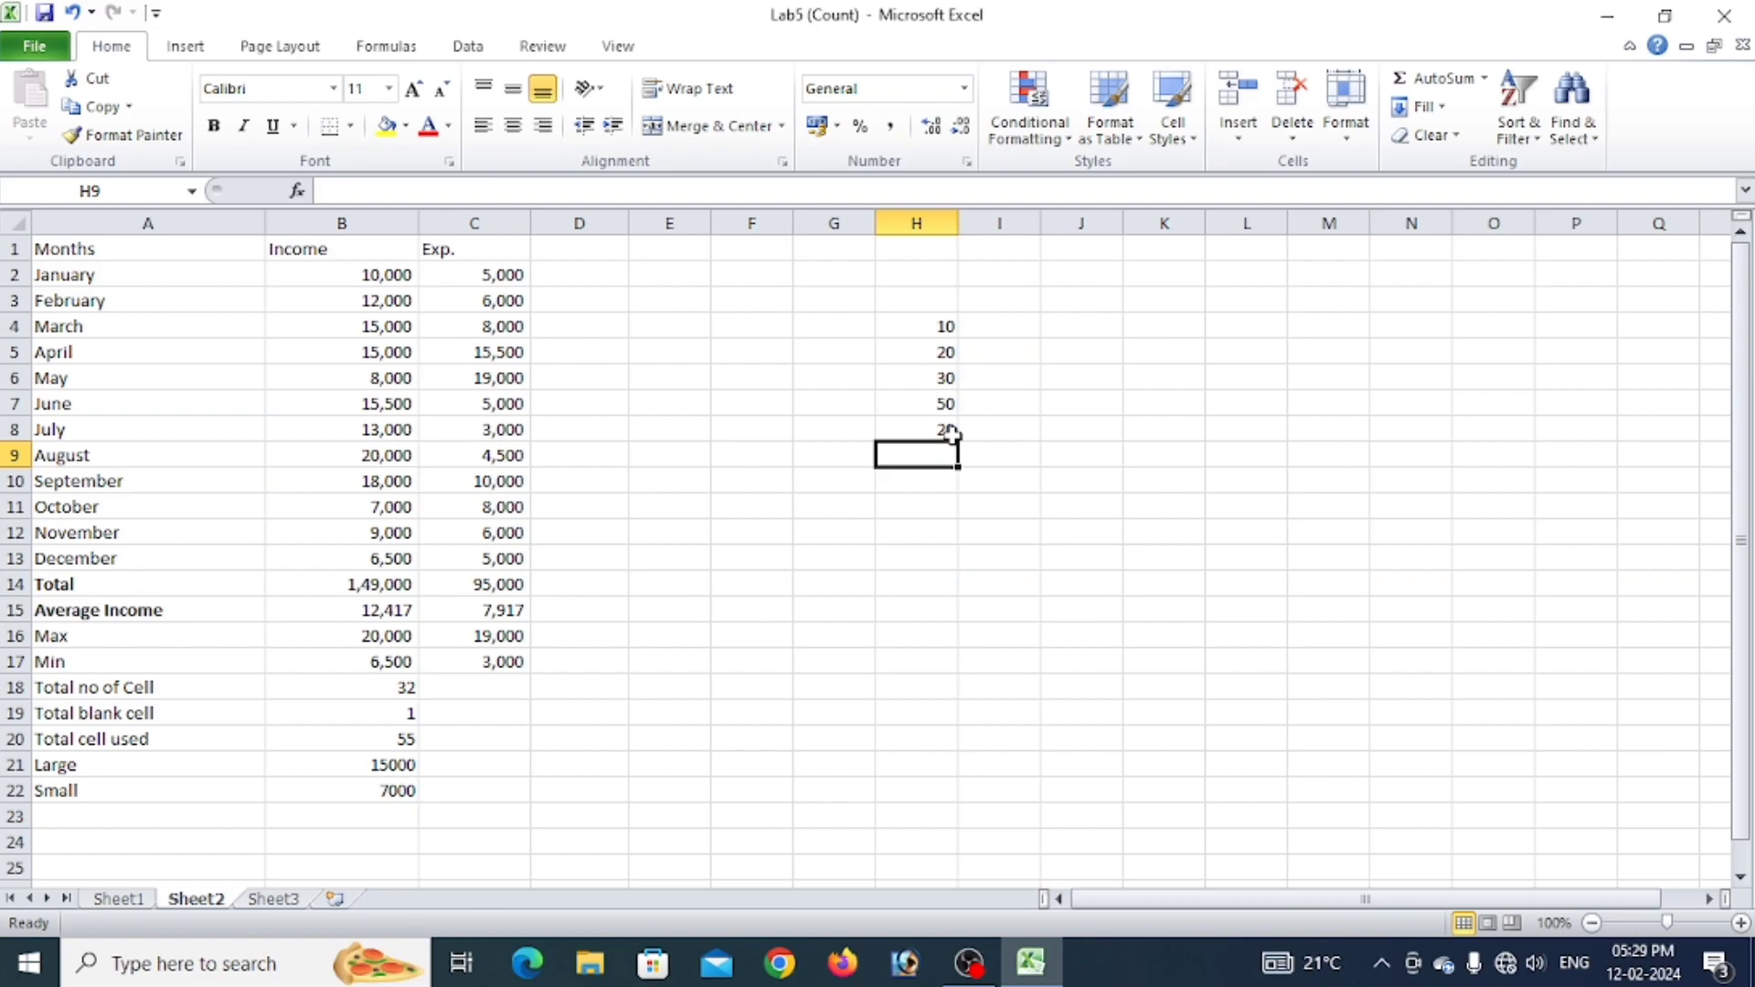
Test the SMALL formula in H8 by changing the sample numbers to 5 in H6 and 2 in H5.
{"action": "left_click", "coordinate": [925, 378]}
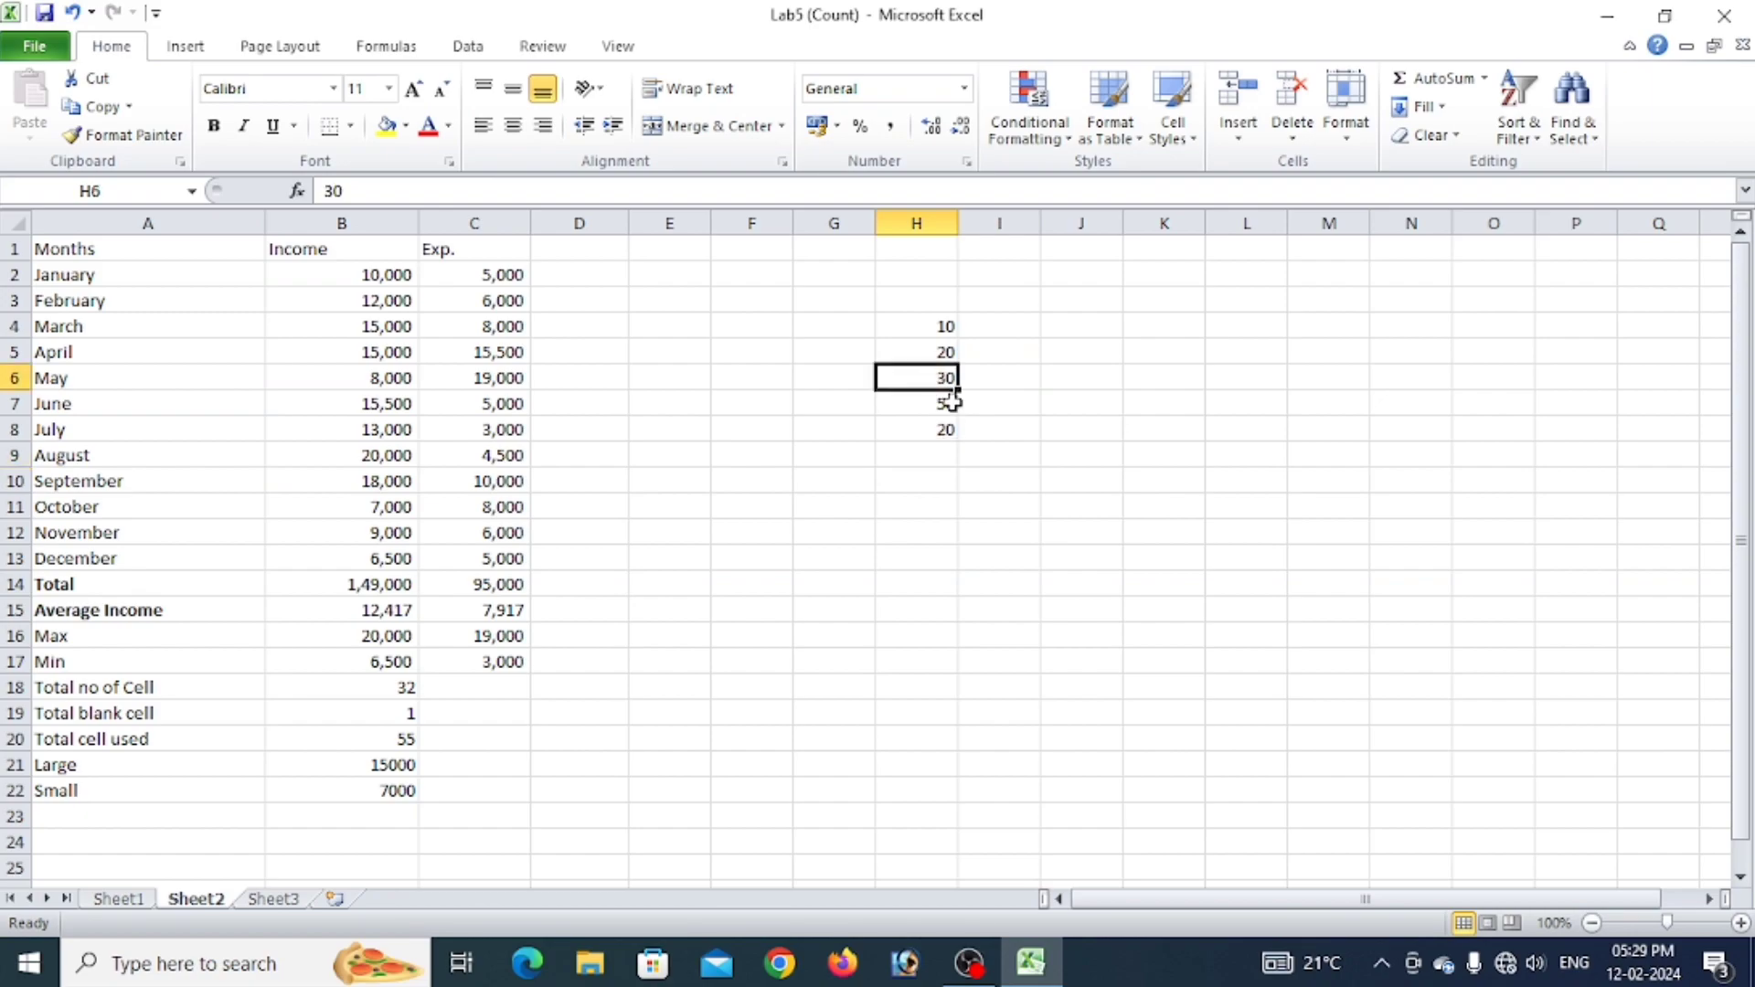
{"action": "type", "text": "7"}
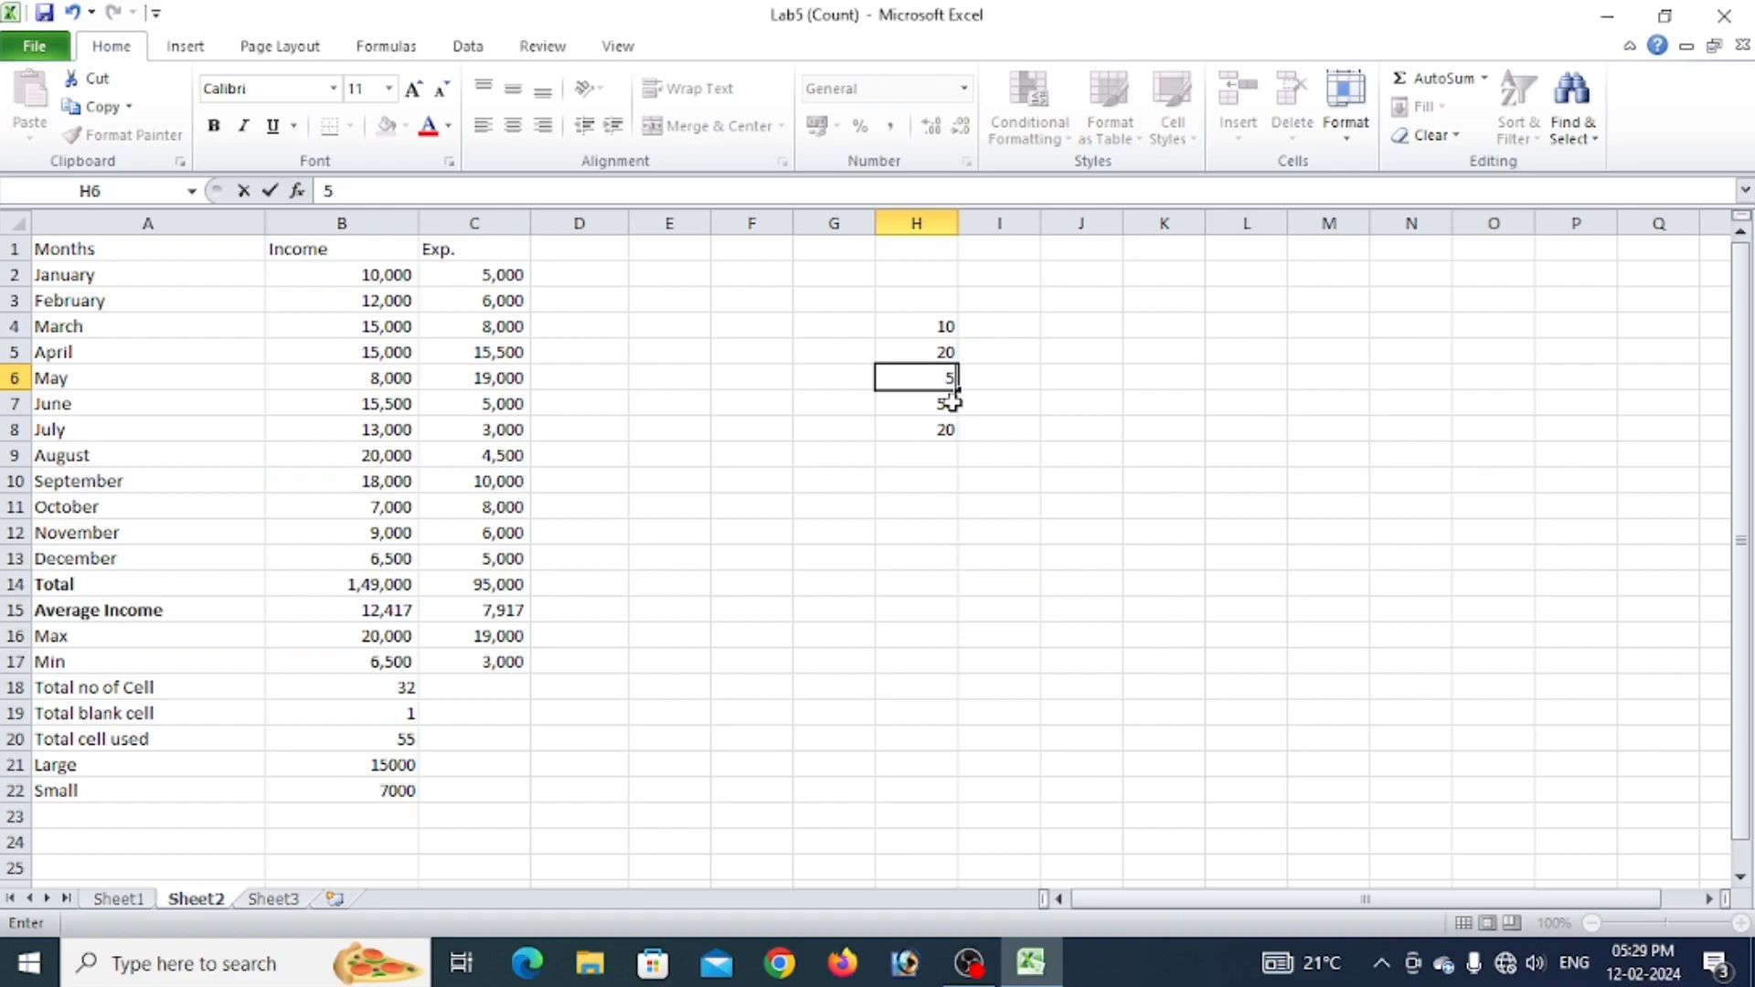
{"action": "left_click", "coordinate": [1034, 535]}
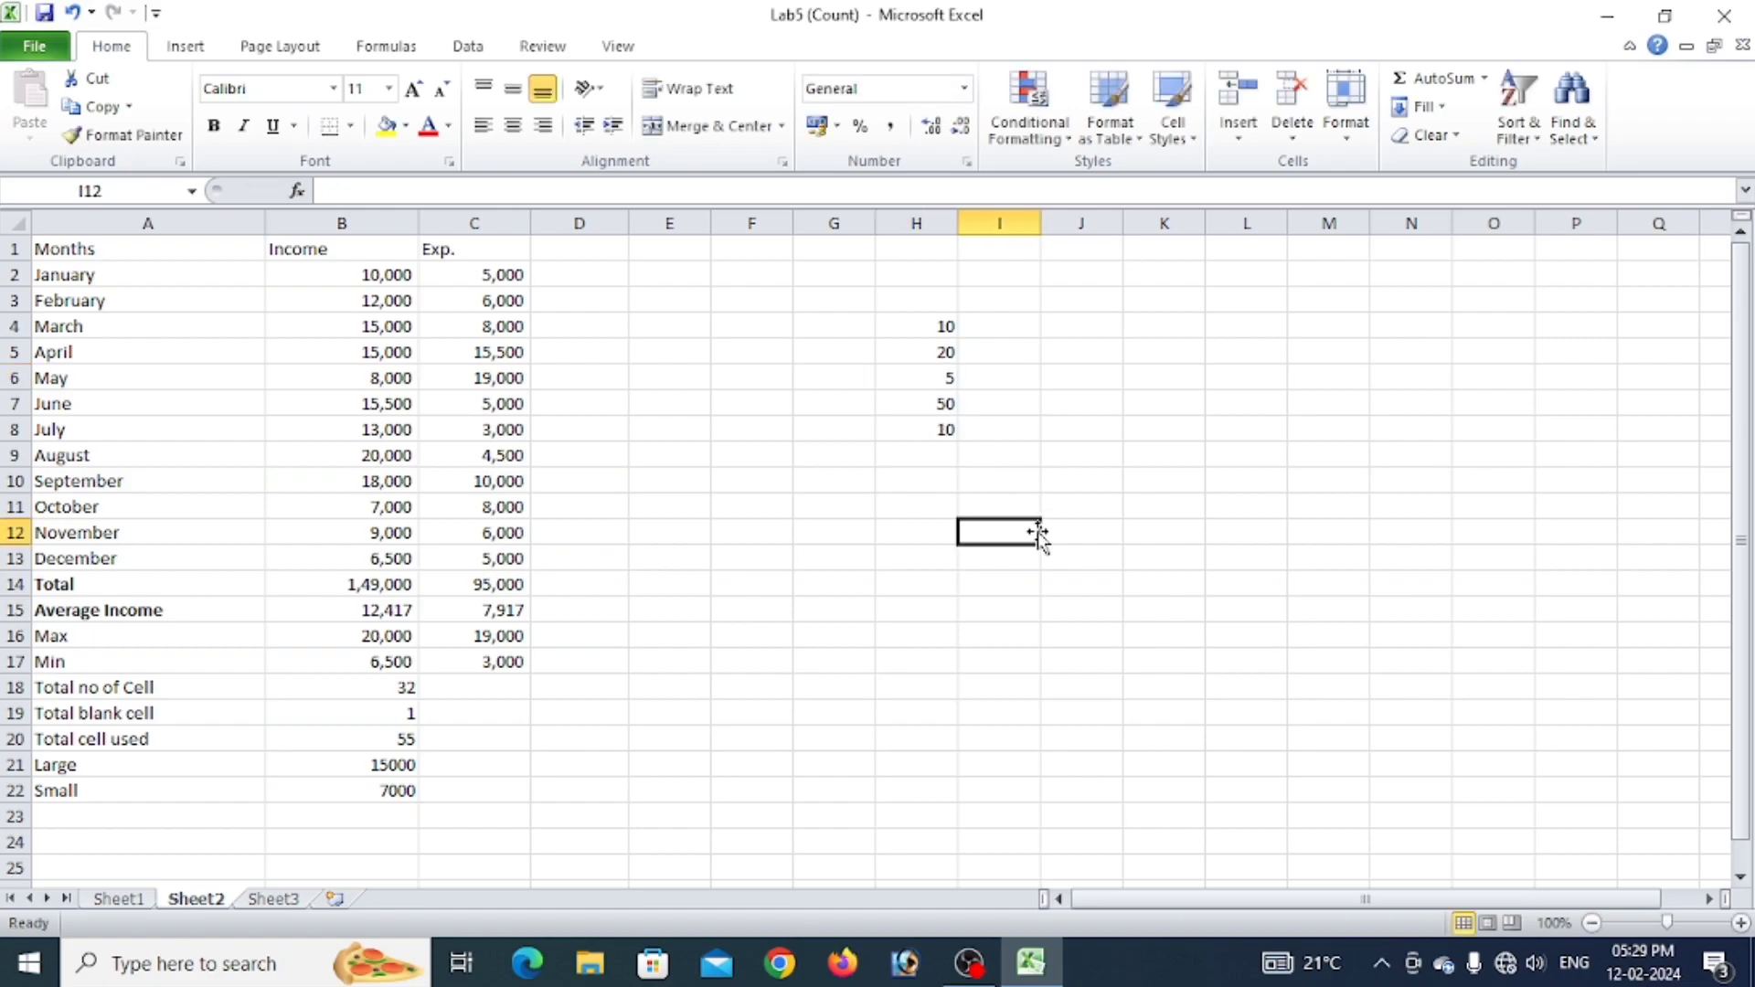
{"action": "left_click", "coordinate": [946, 355]}
{"action": "type", "text": "2"}
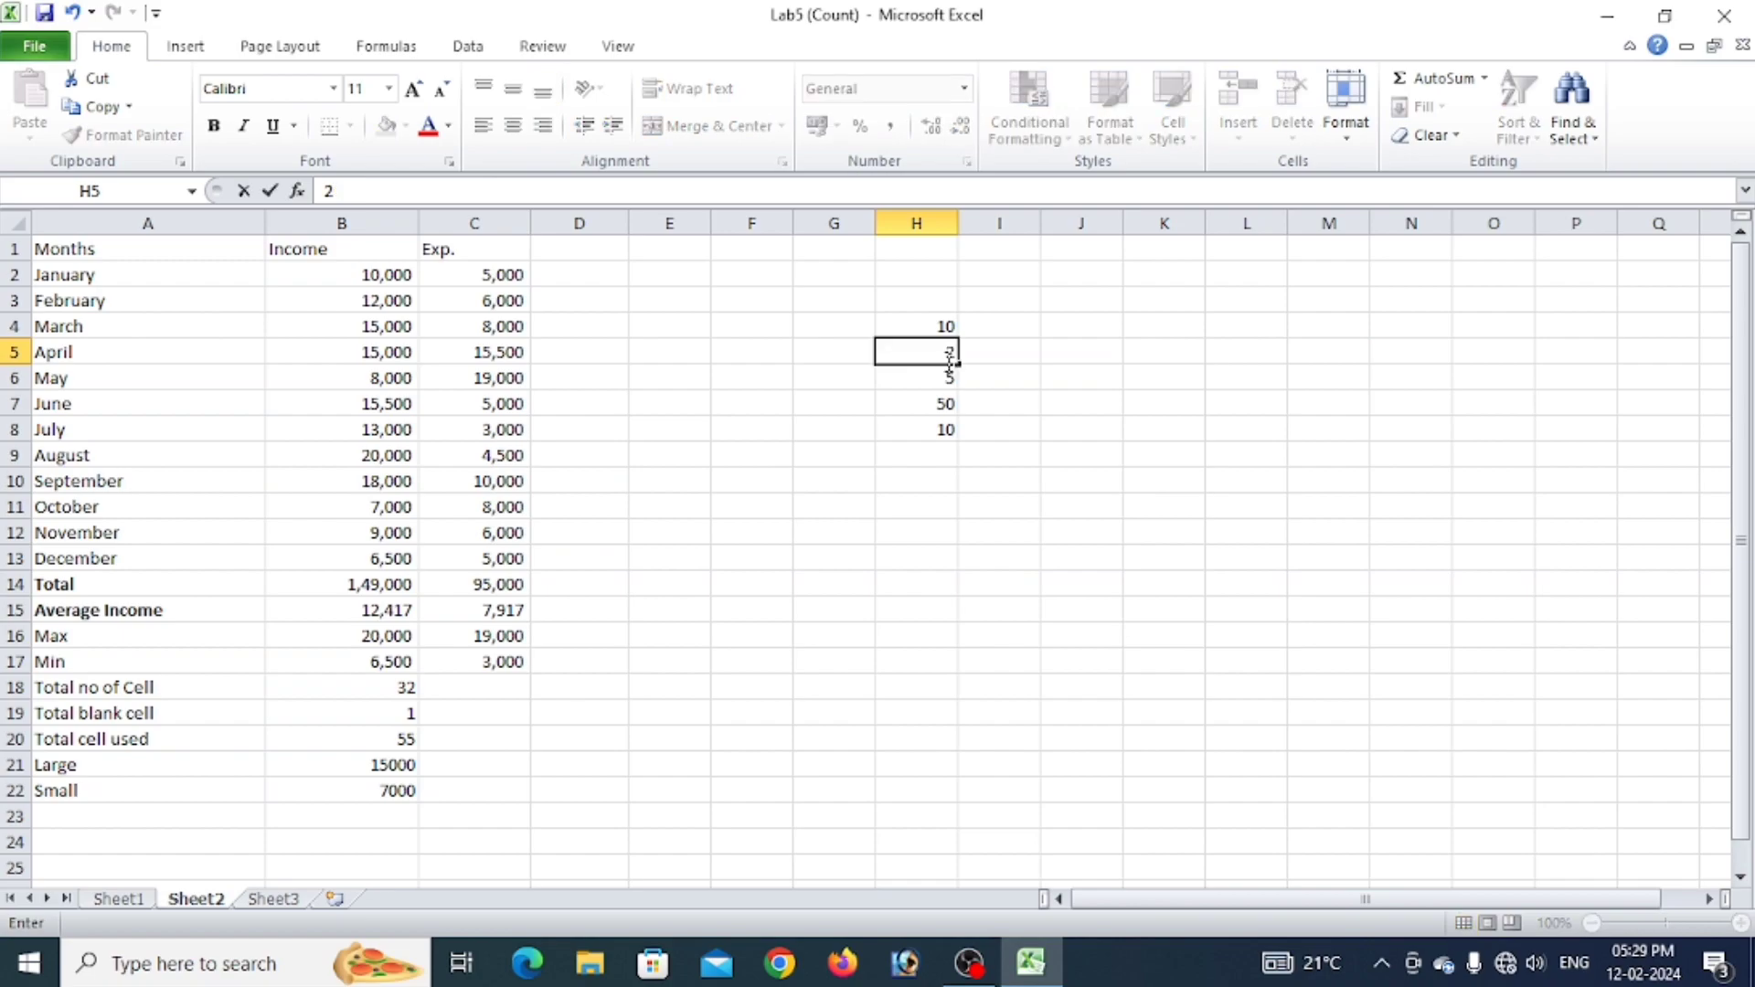
{"action": "key", "text": "Return"}
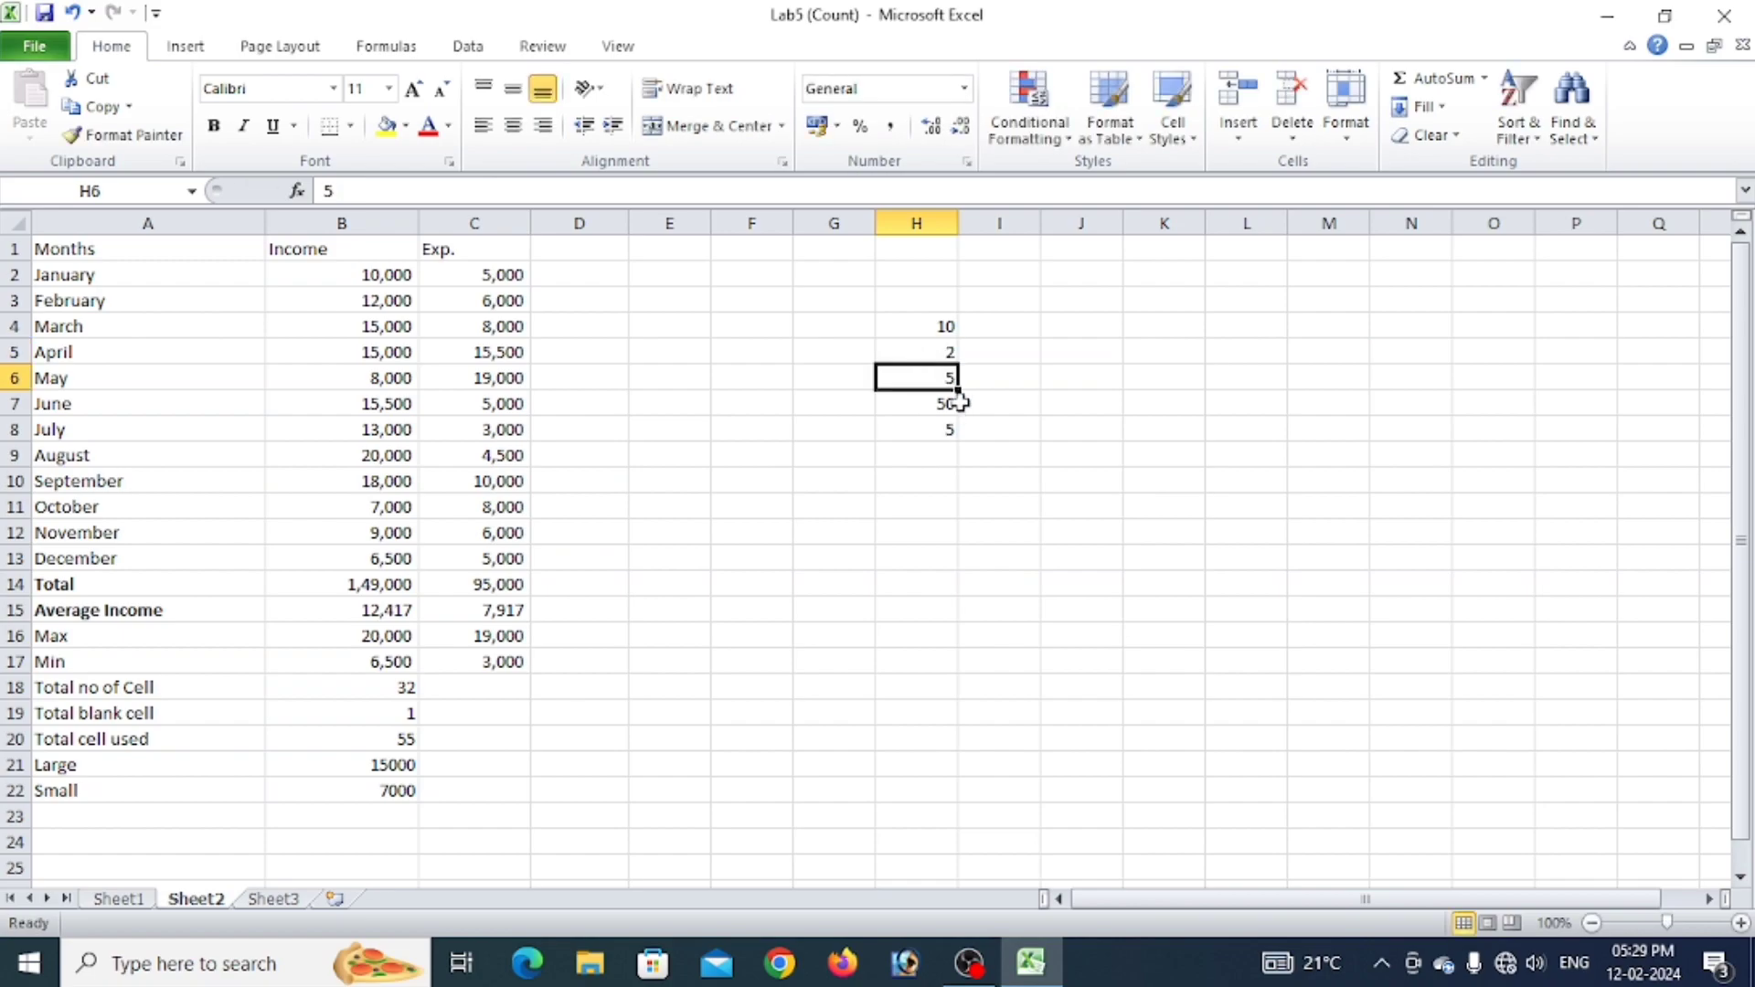
Clear the sample numbers in H4:H7 and the SMALL formula in H8.
{"action": "left_click_drag", "start_coordinate": [924, 403], "coordinate": [892, 326]}
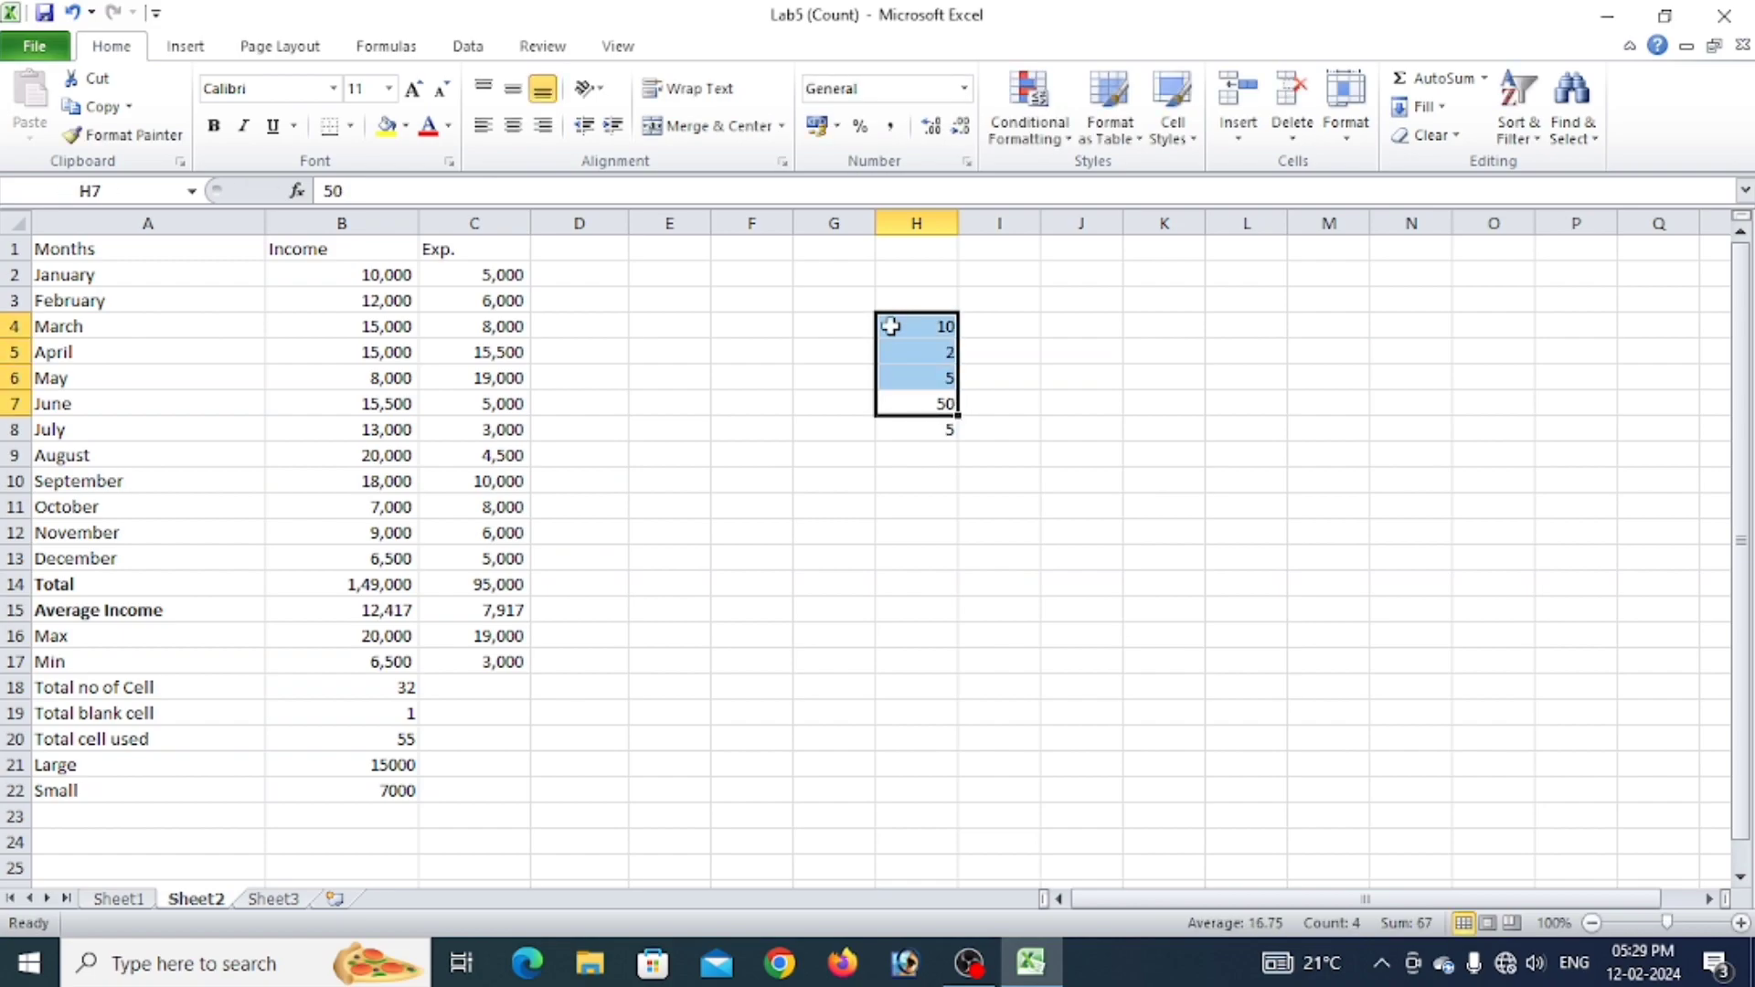
{"action": "key", "text": "Delete"}
{"action": "left_click", "coordinate": [915, 434]}
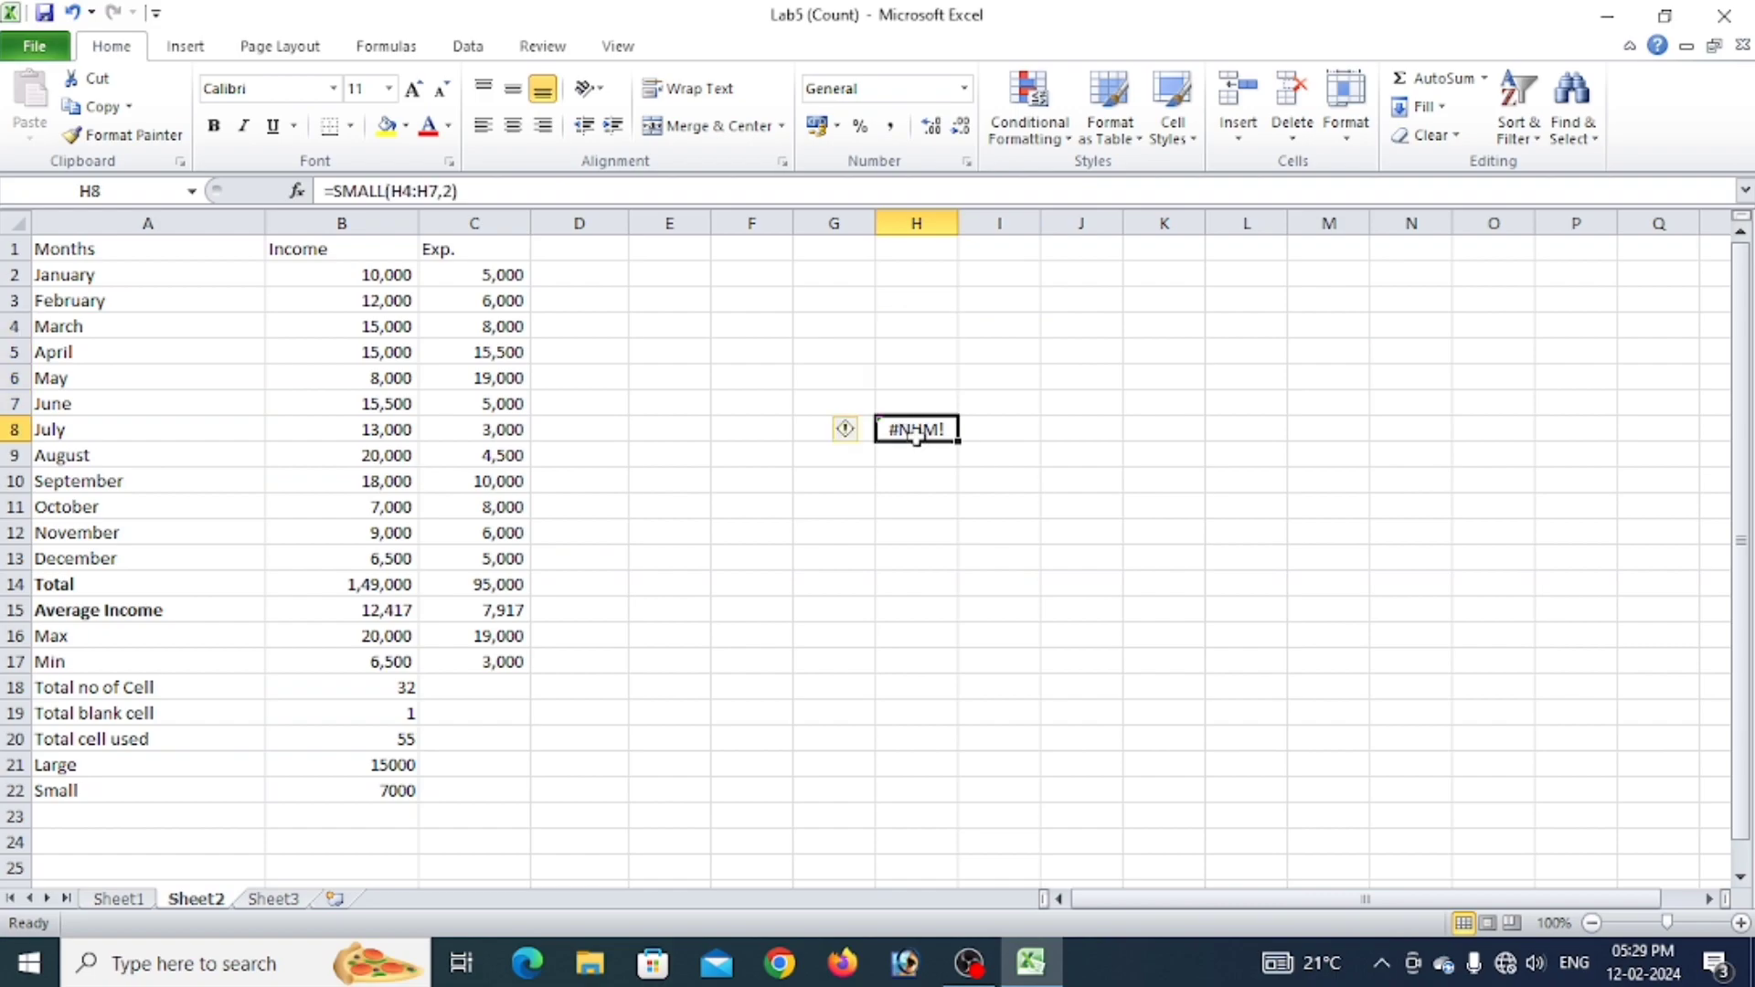
{"action": "key", "text": "Delete"}
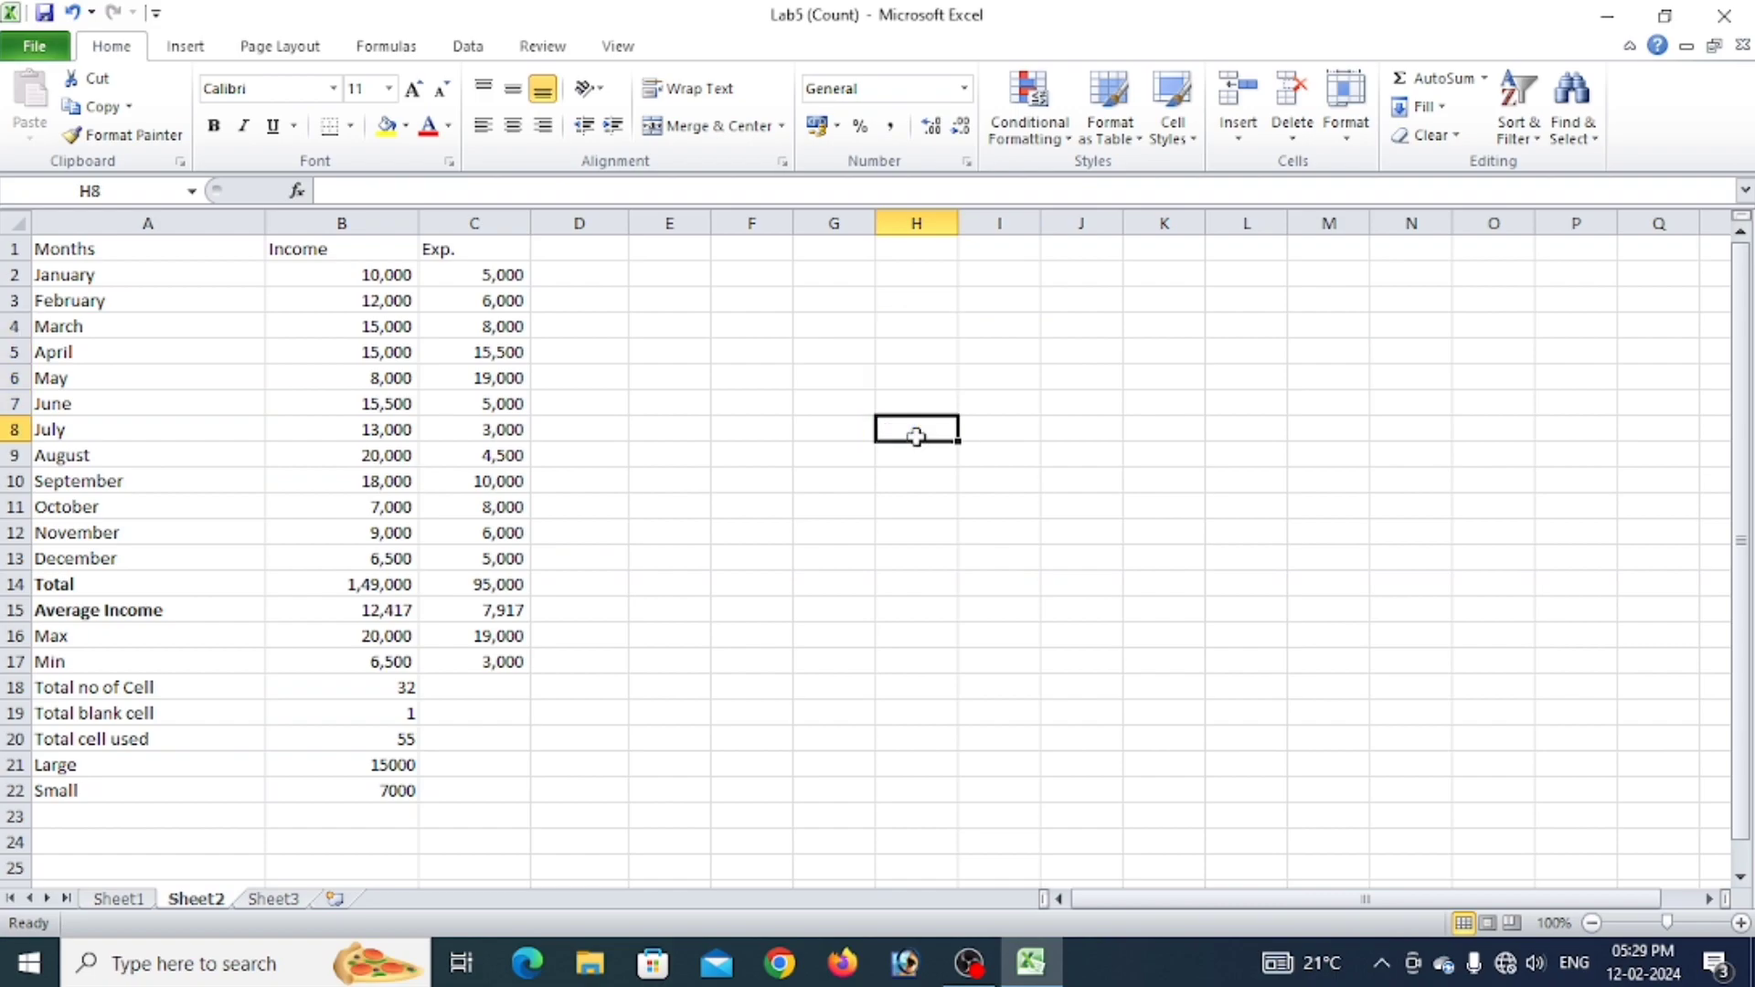
Copy the Large and Small formulas from B21 and B22 across to the expenses cells C21 and C22.
{"action": "left_click", "coordinate": [405, 762]}
{"action": "left_click_drag", "start_coordinate": [421, 777], "coordinate": [486, 808]}
{"action": "left_click", "coordinate": [427, 799]}
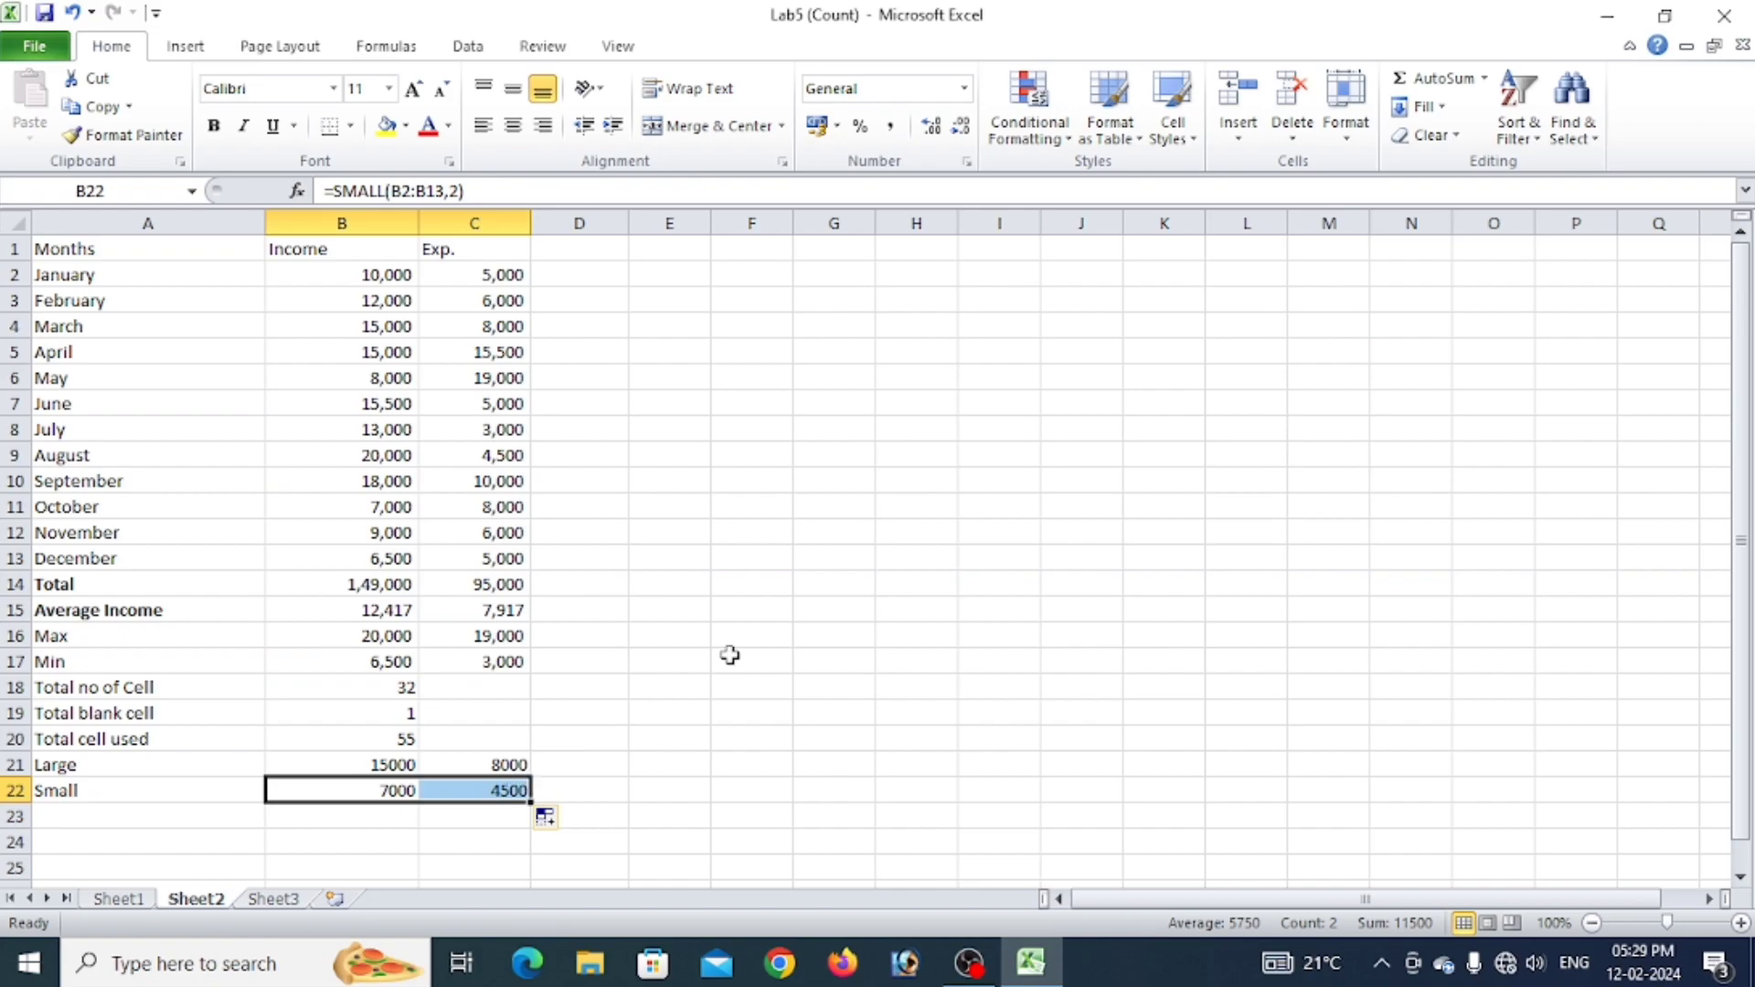
Review the original table on Sheet1 for comparison and return to Sheet2.
{"action": "left_click", "coordinate": [119, 898]}
{"action": "scroll", "coordinate": [699, 629], "scroll_direction": "up", "scroll_amount": 2}
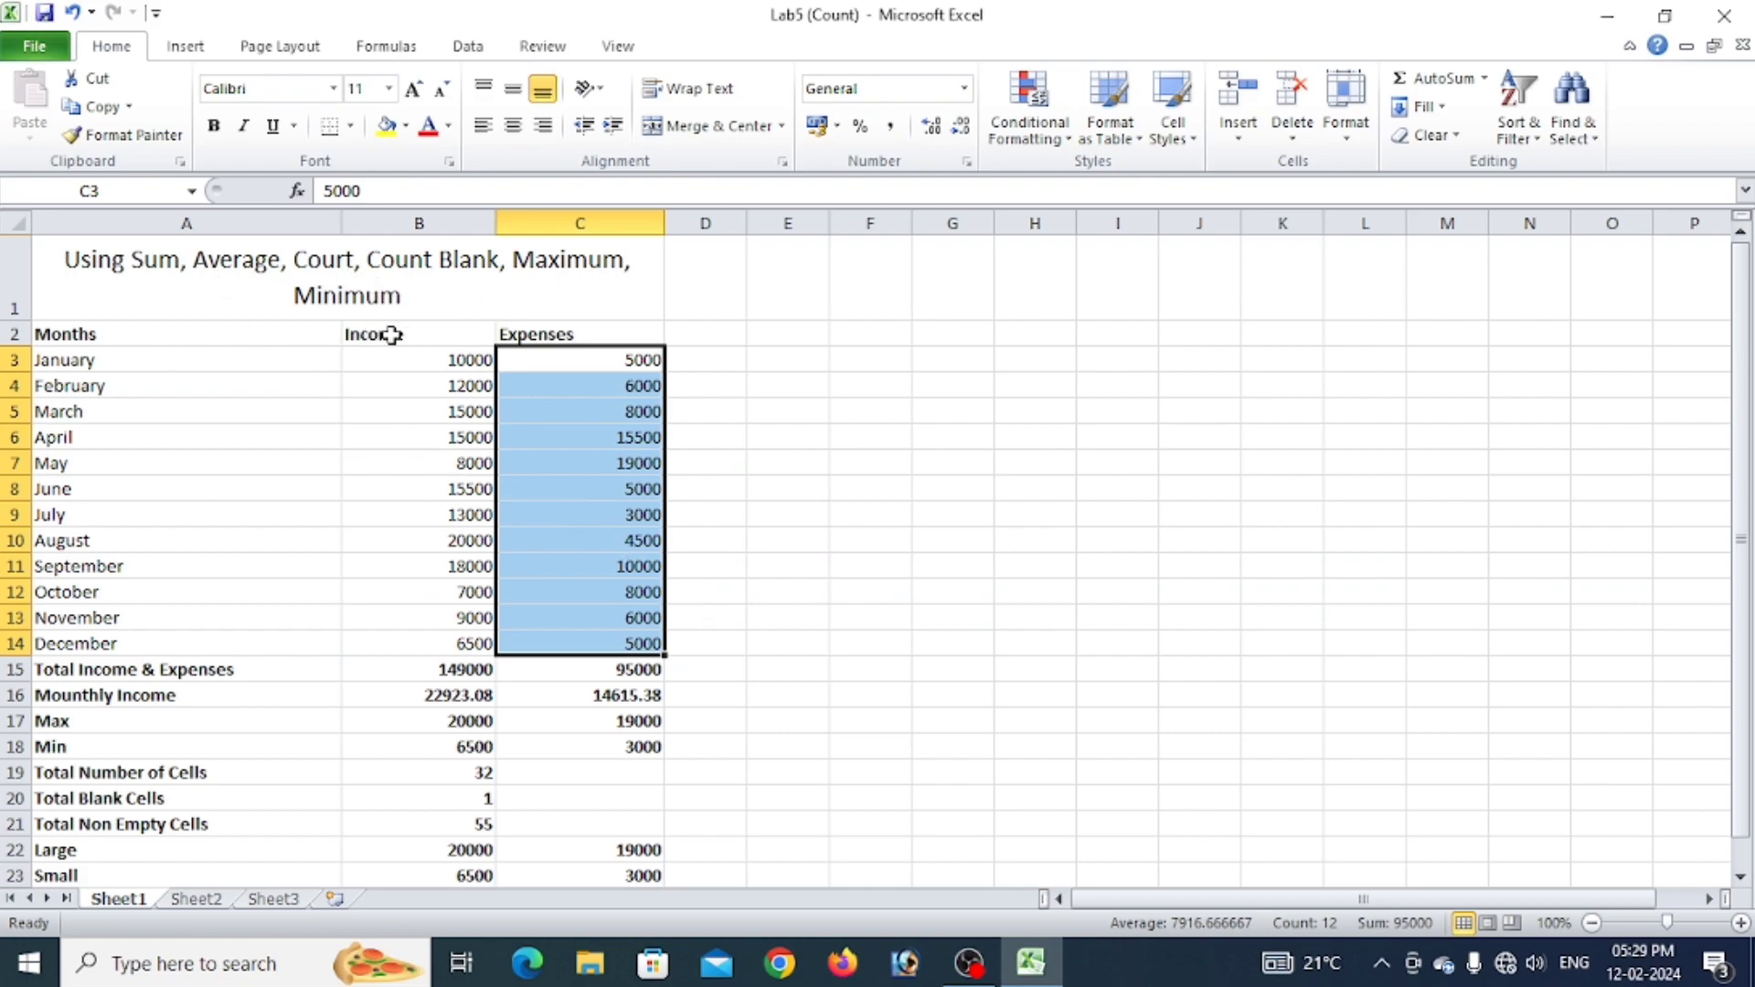
{"action": "left_click", "coordinate": [179, 899]}
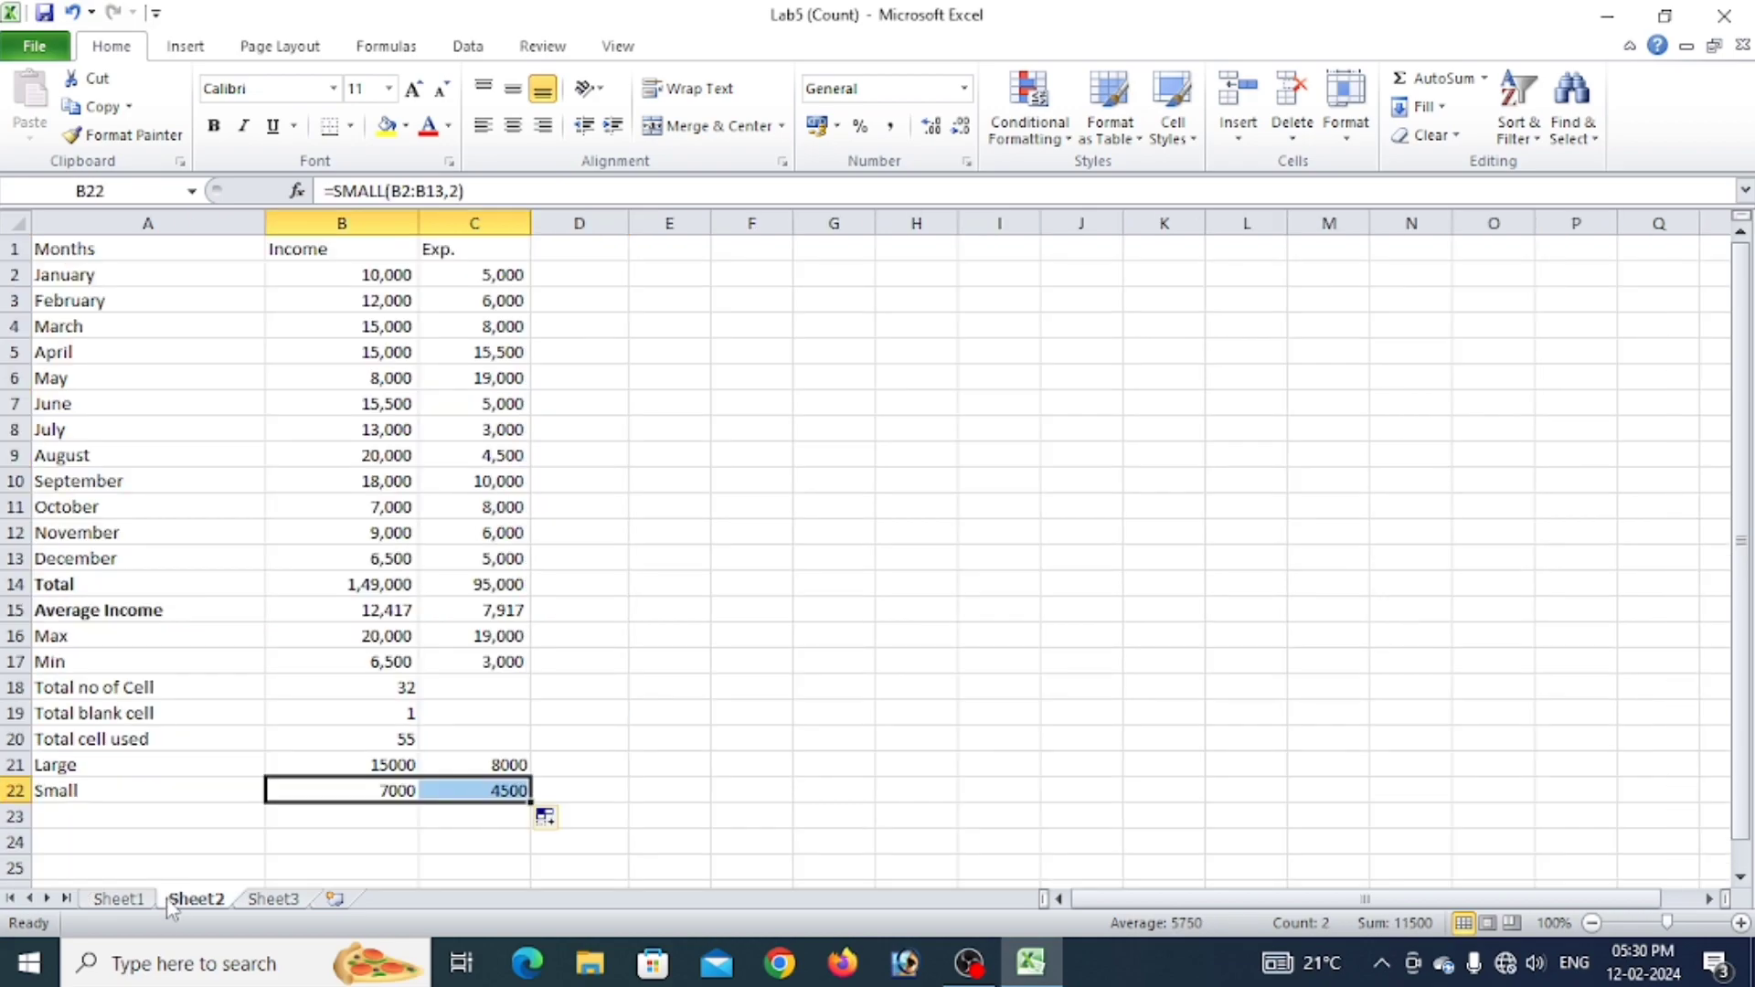
Make the summary labels in A16:A22 and the column headings in A1:C1 bold.
{"action": "left_click_drag", "start_coordinate": [115, 637], "coordinate": [101, 761]}
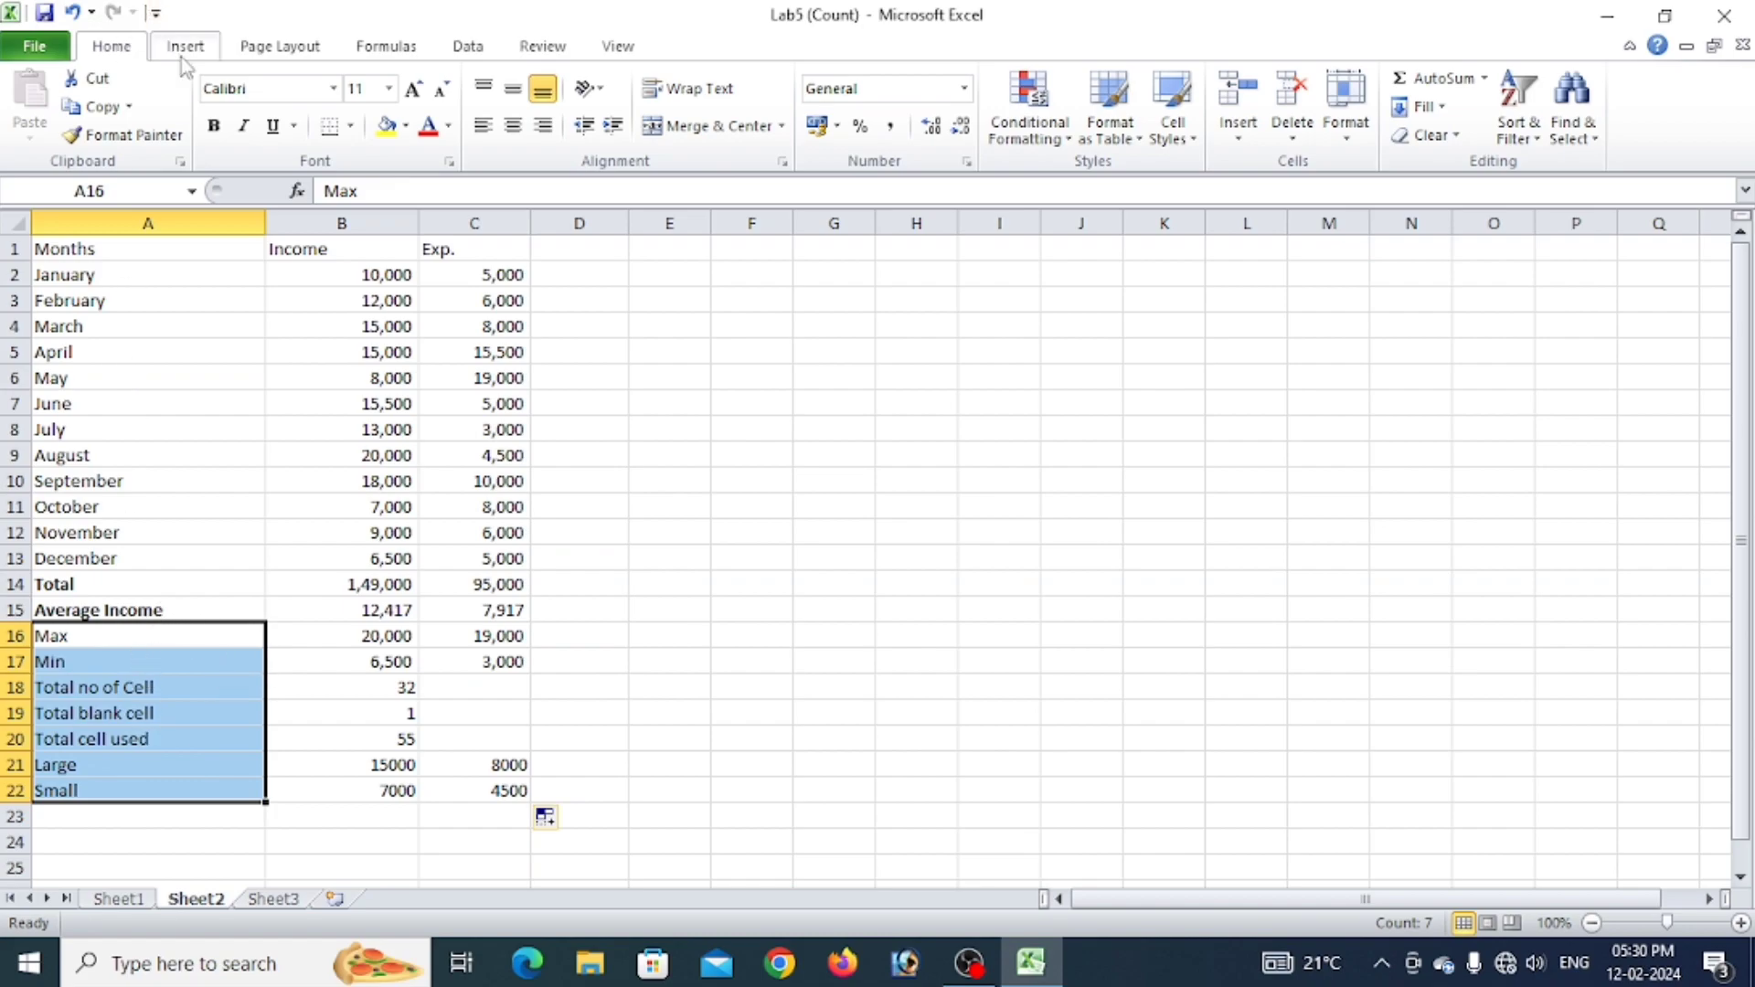
{"action": "left_click", "coordinate": [213, 125]}
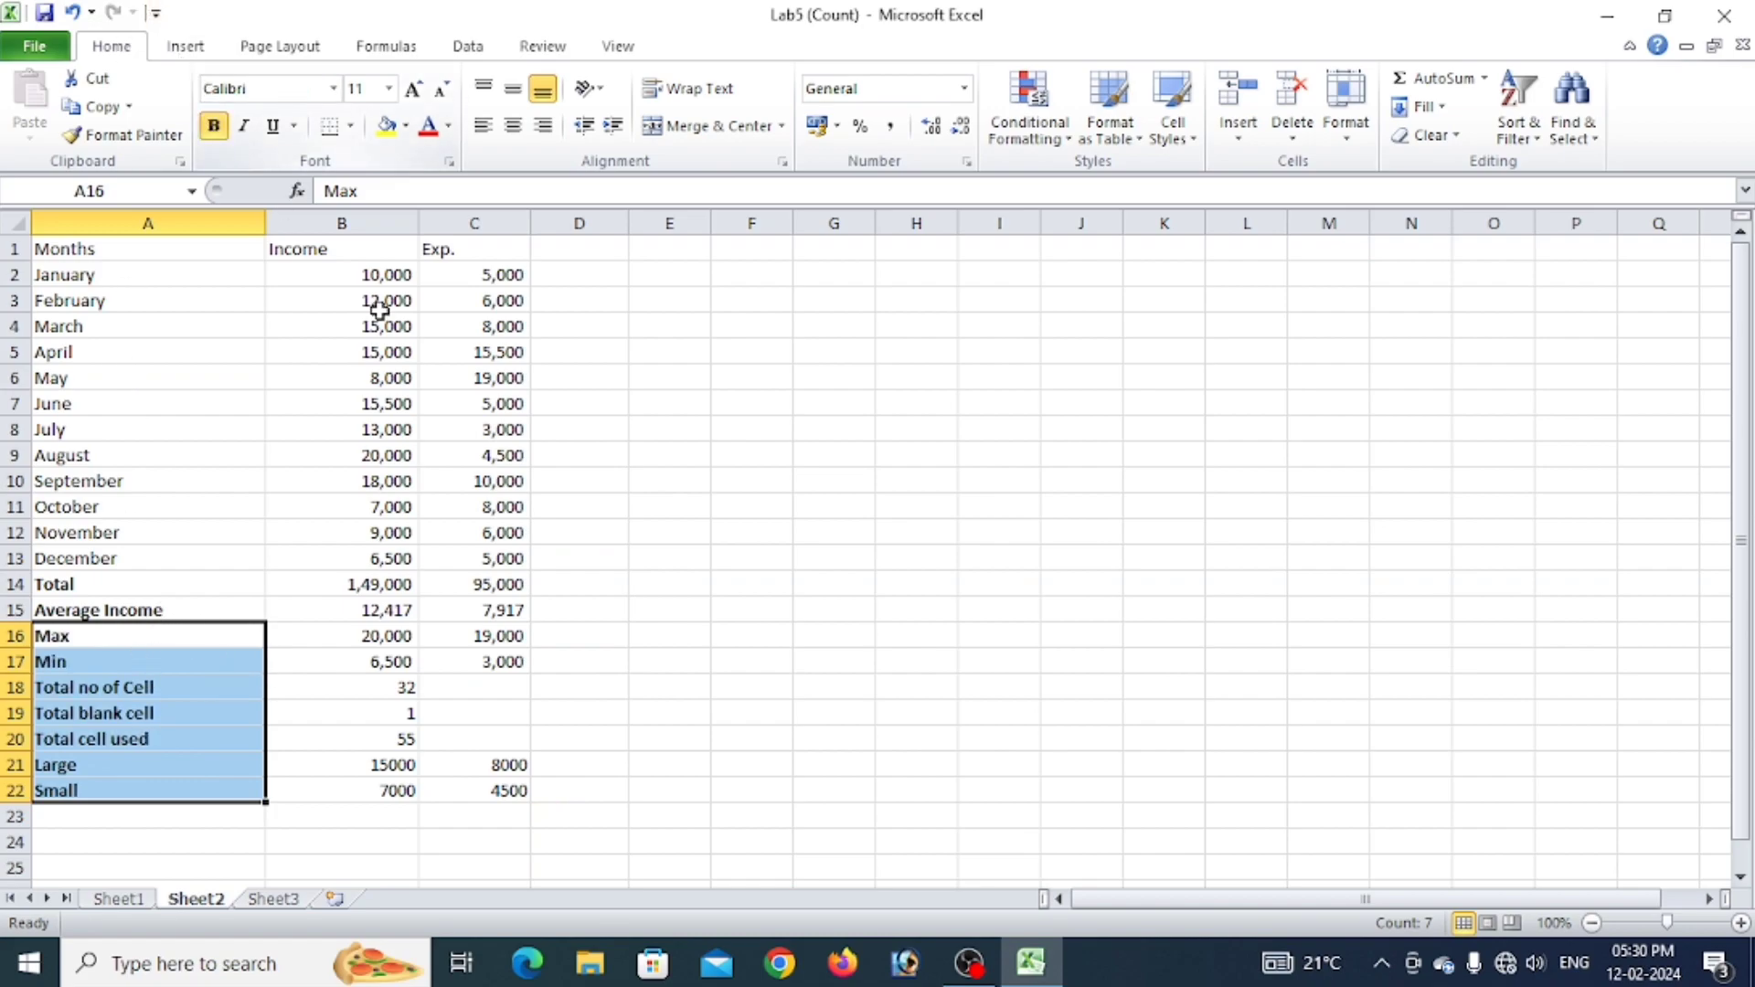
{"action": "left_click", "coordinate": [647, 734]}
{"action": "left_click_drag", "start_coordinate": [96, 249], "coordinate": [461, 247]}
{"action": "left_click", "coordinate": [213, 125]}
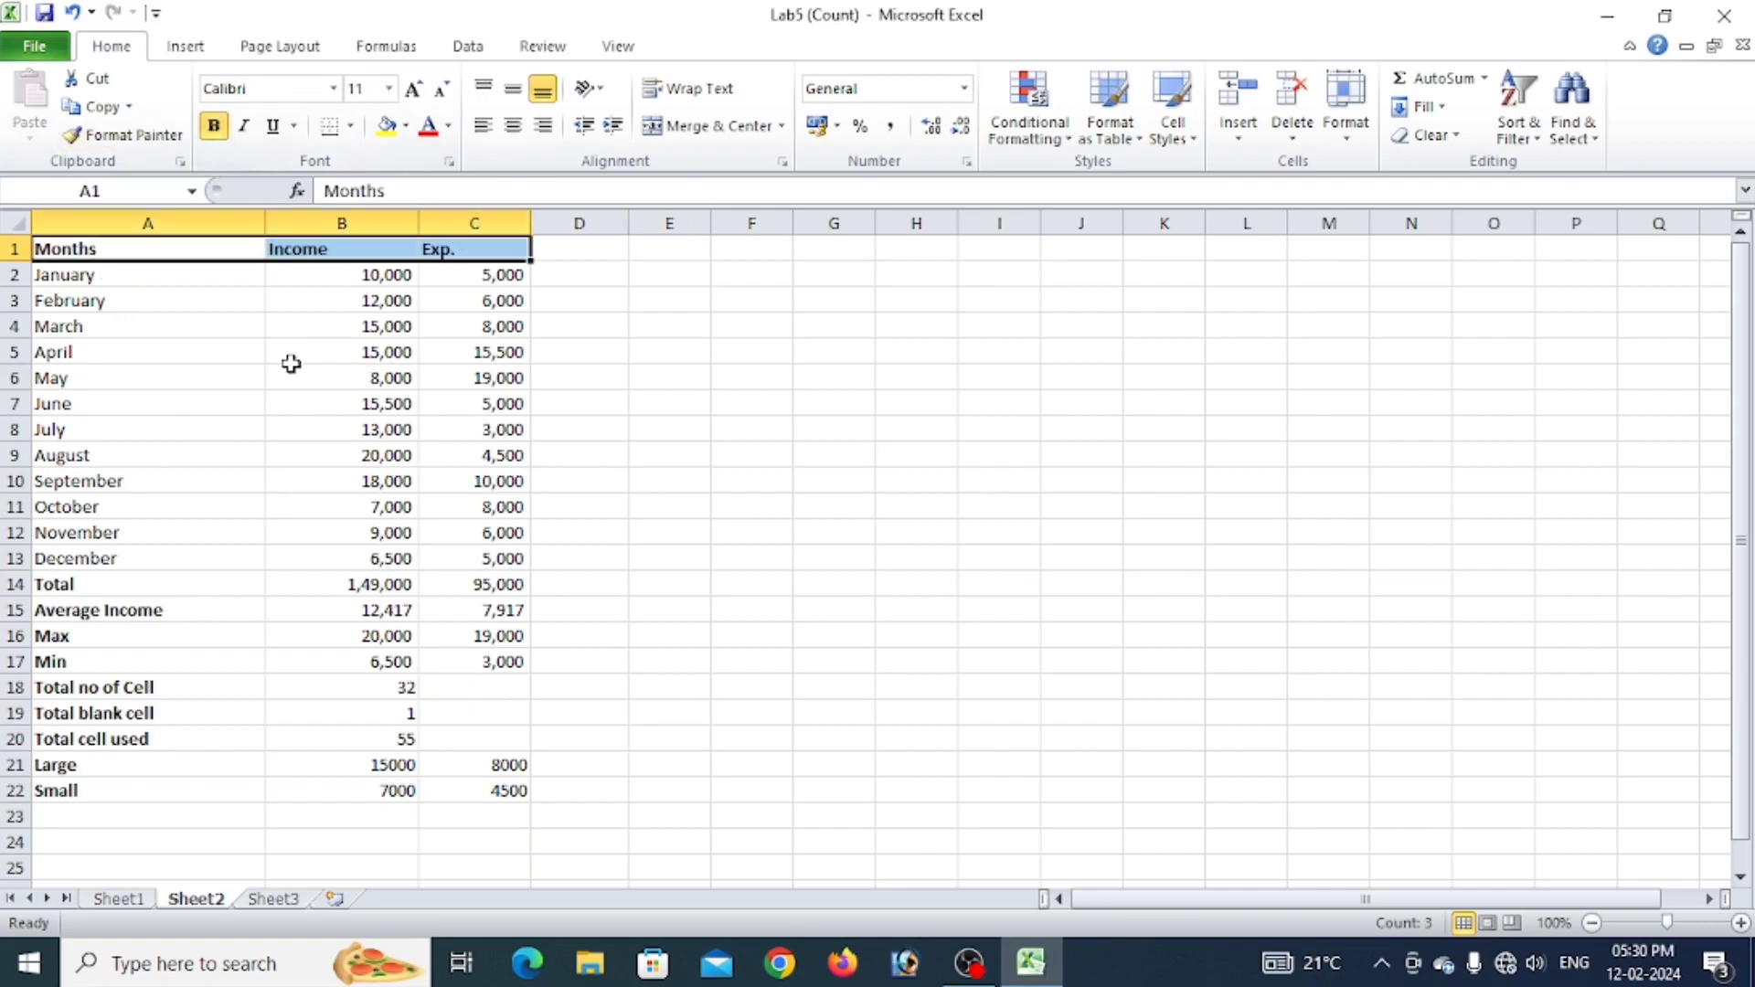
{"action": "left_click", "coordinate": [749, 408]}
Try a weekday autofill starting with wed in F3 down to F11, and clear the filled cells.
{"action": "left_click_drag", "start_coordinate": [99, 274], "coordinate": [123, 556]}
{"action": "left_click_drag", "start_coordinate": [97, 278], "coordinate": [137, 556]}
{"action": "left_click", "coordinate": [738, 299]}
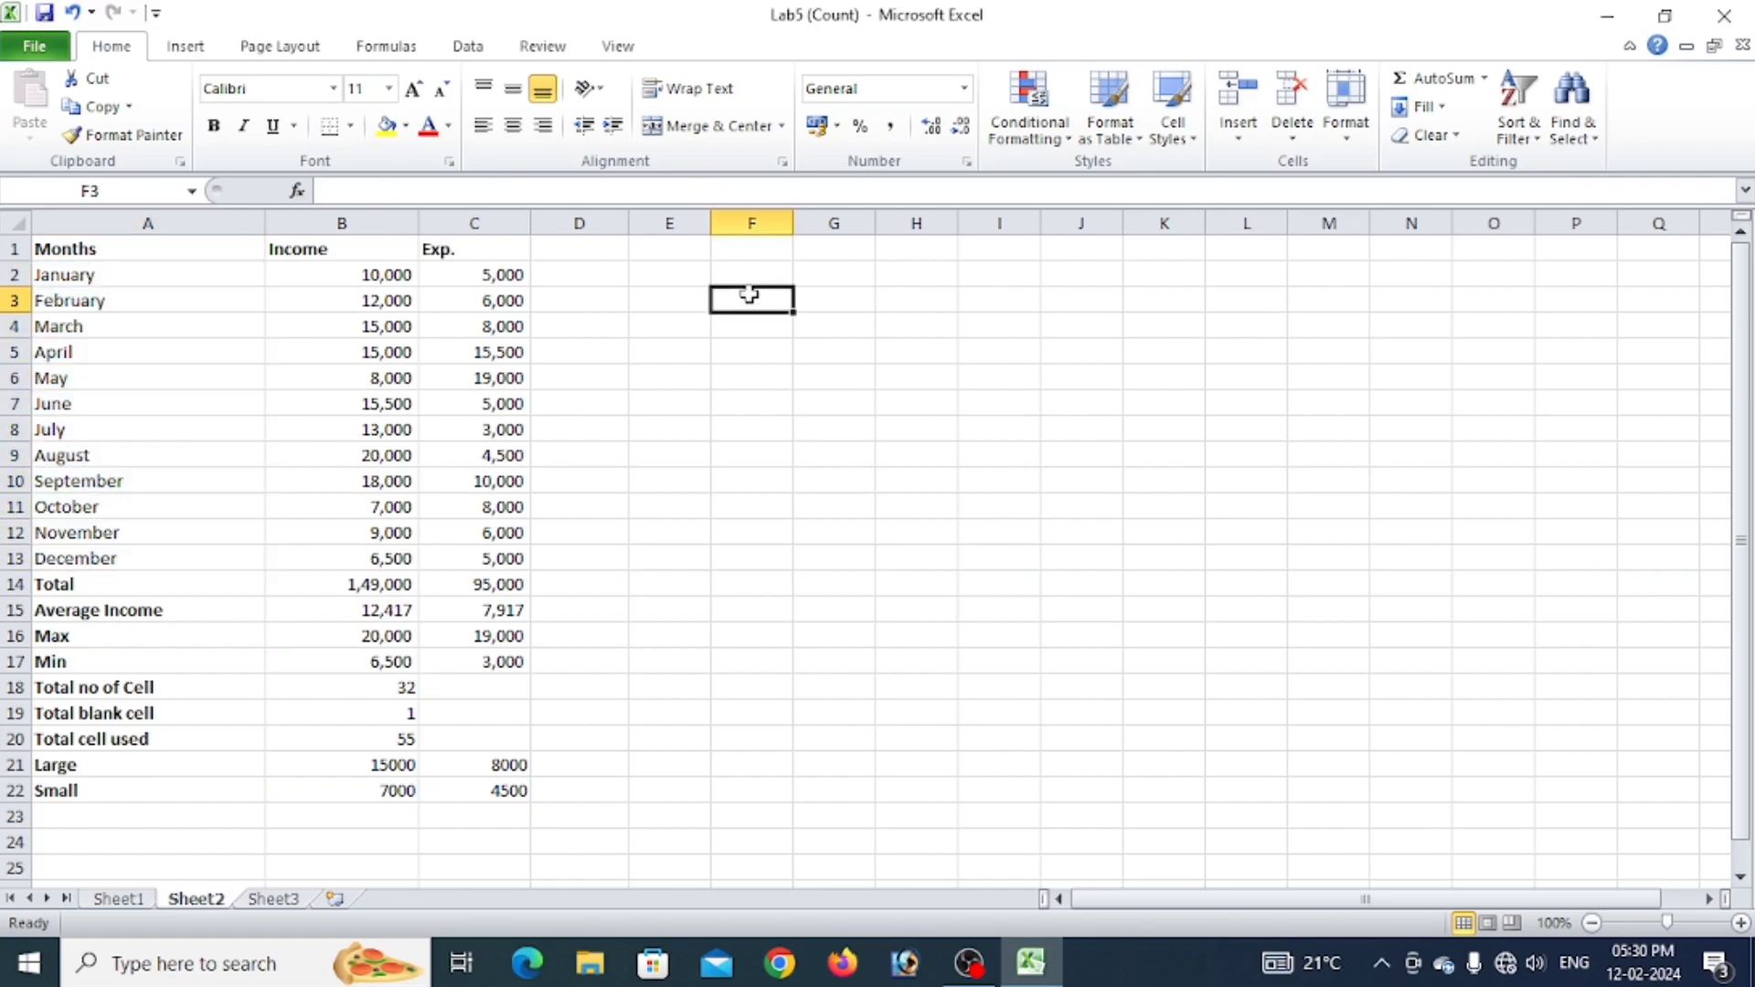
{"action": "type", "text": "wed"}
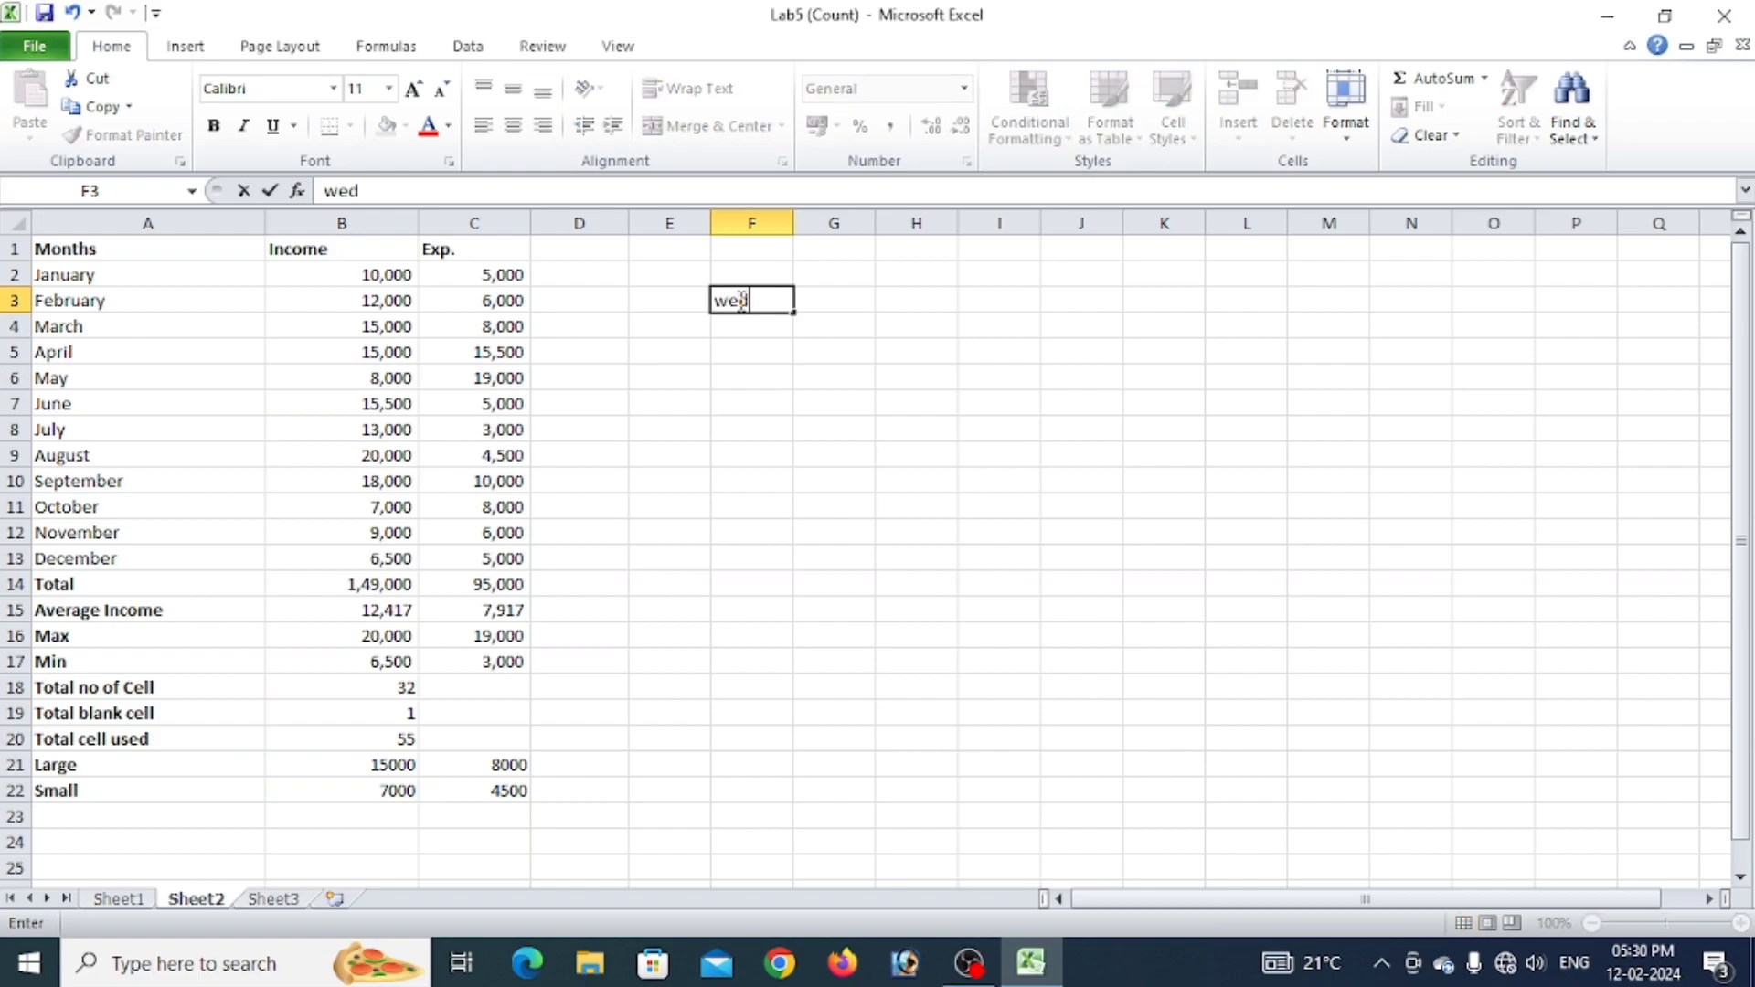
{"action": "key", "text": "Return"}
{"action": "left_click", "coordinate": [739, 300]}
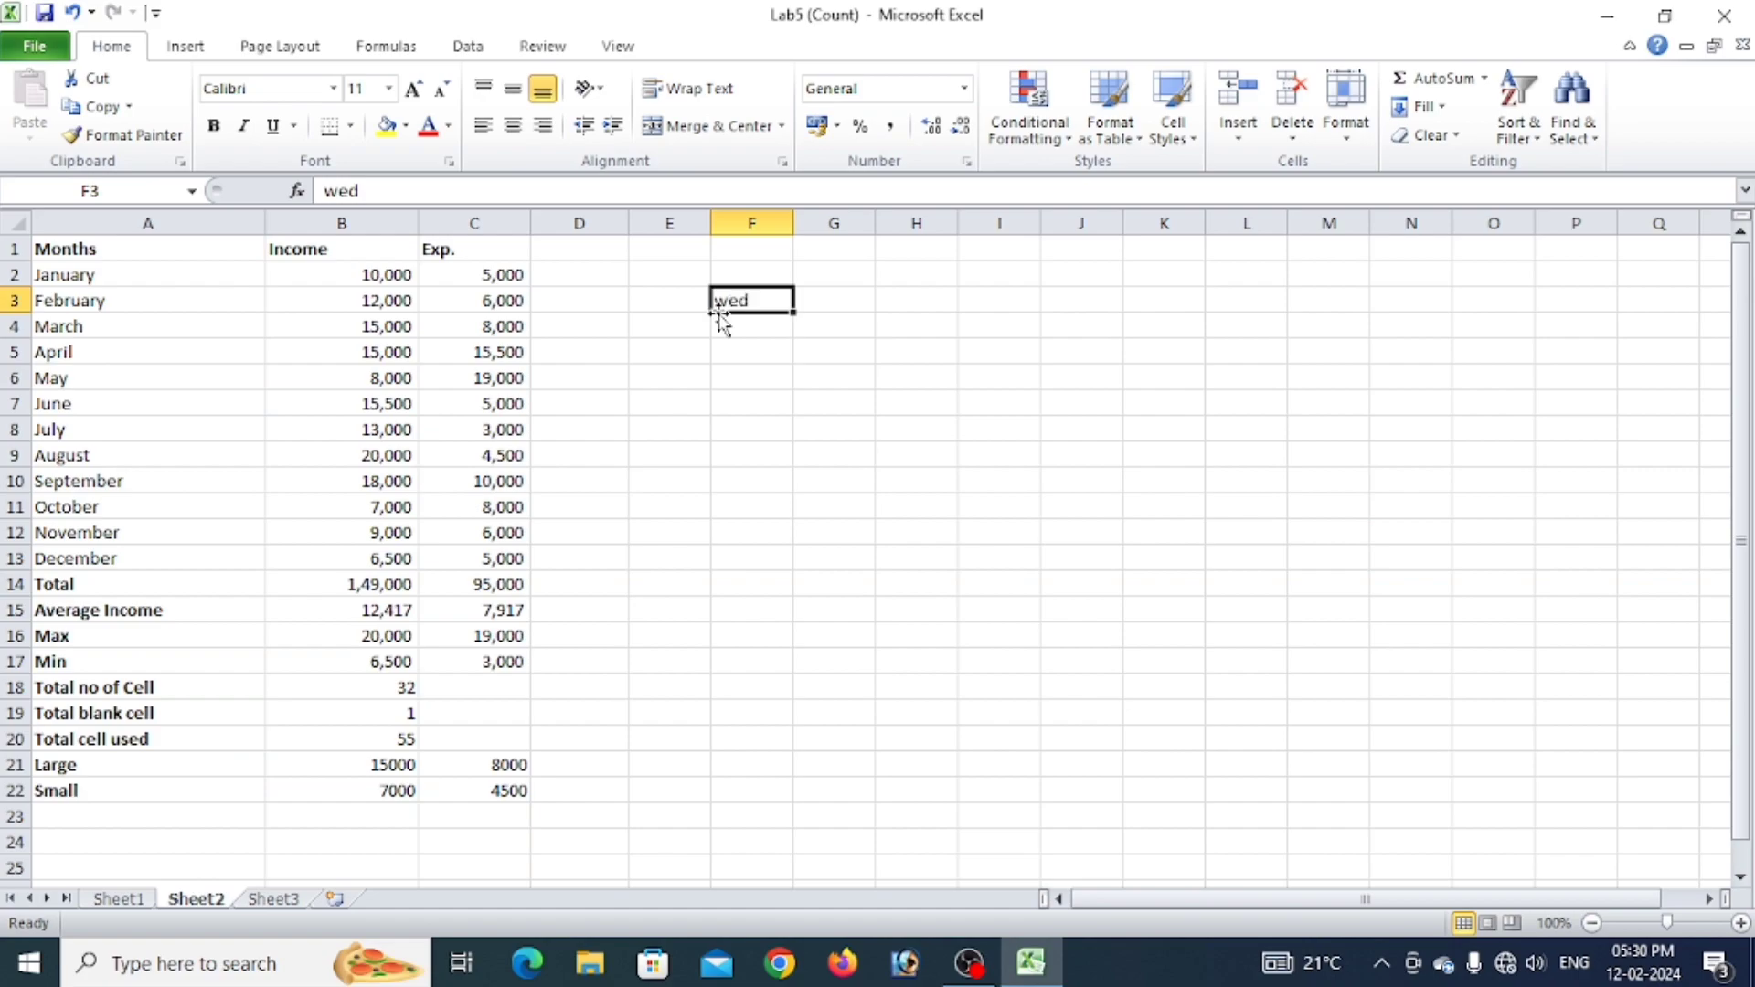
{"action": "left_click_drag", "start_coordinate": [795, 313], "coordinate": [795, 518]}
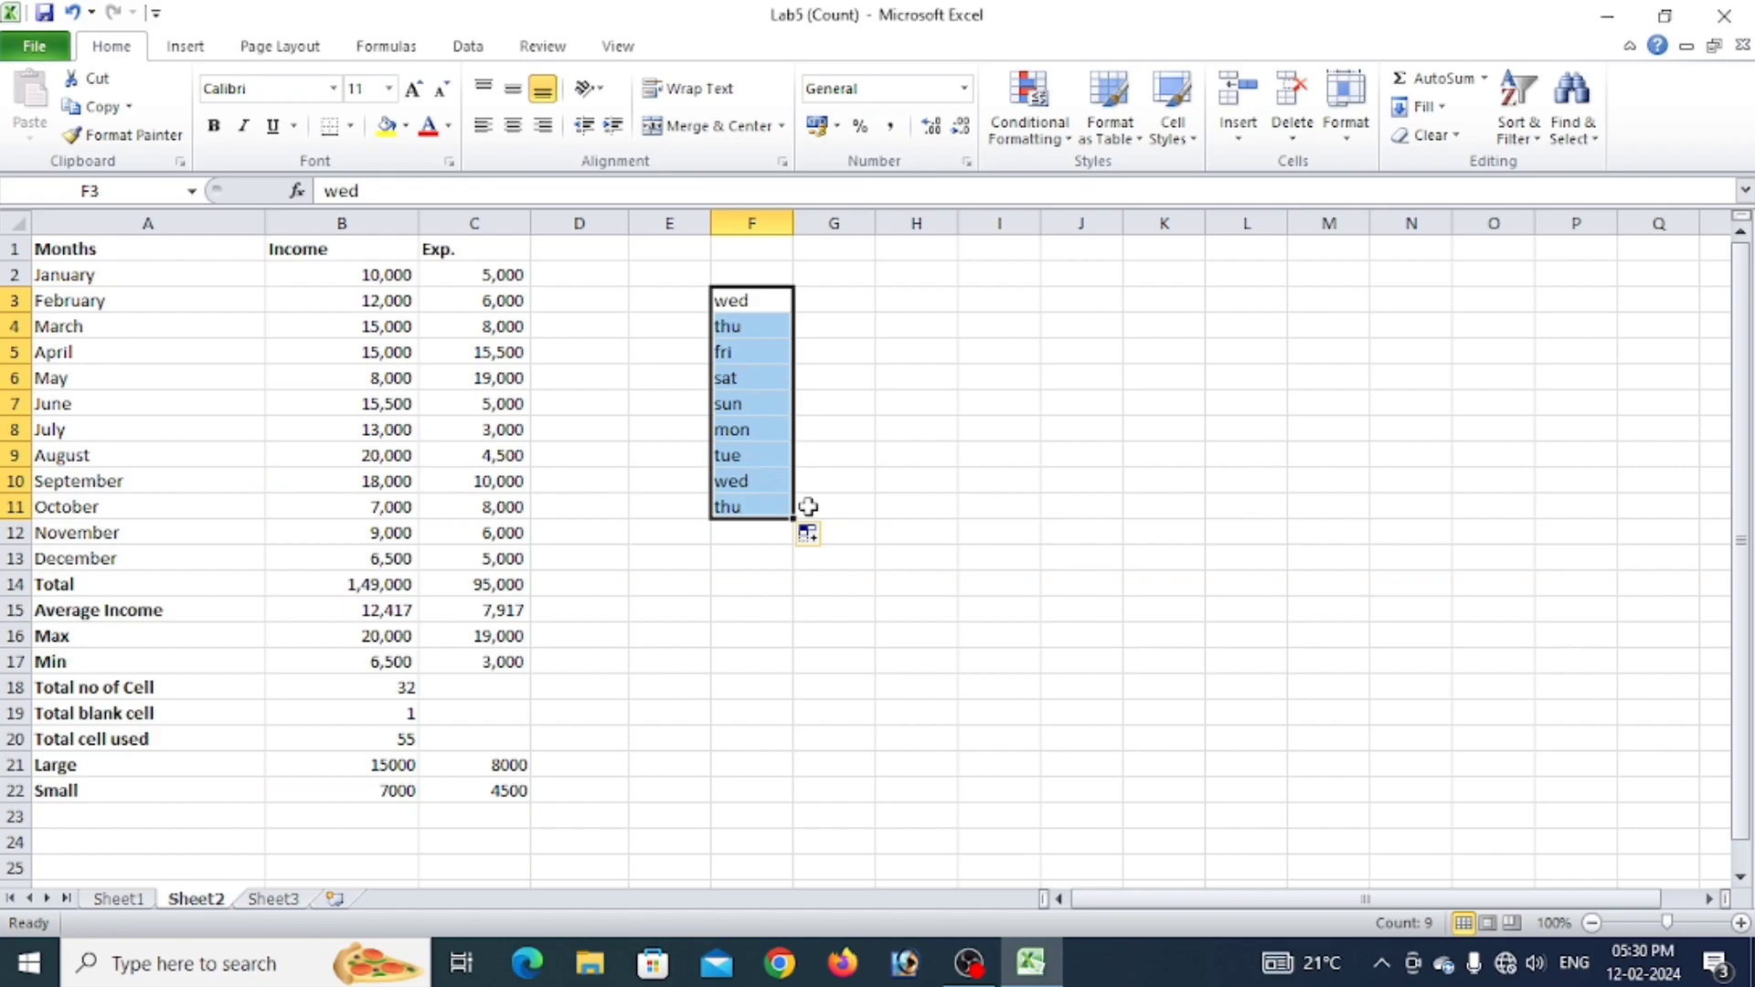
{"action": "key", "text": "Delete"}
{"action": "left_click", "coordinate": [897, 524]}
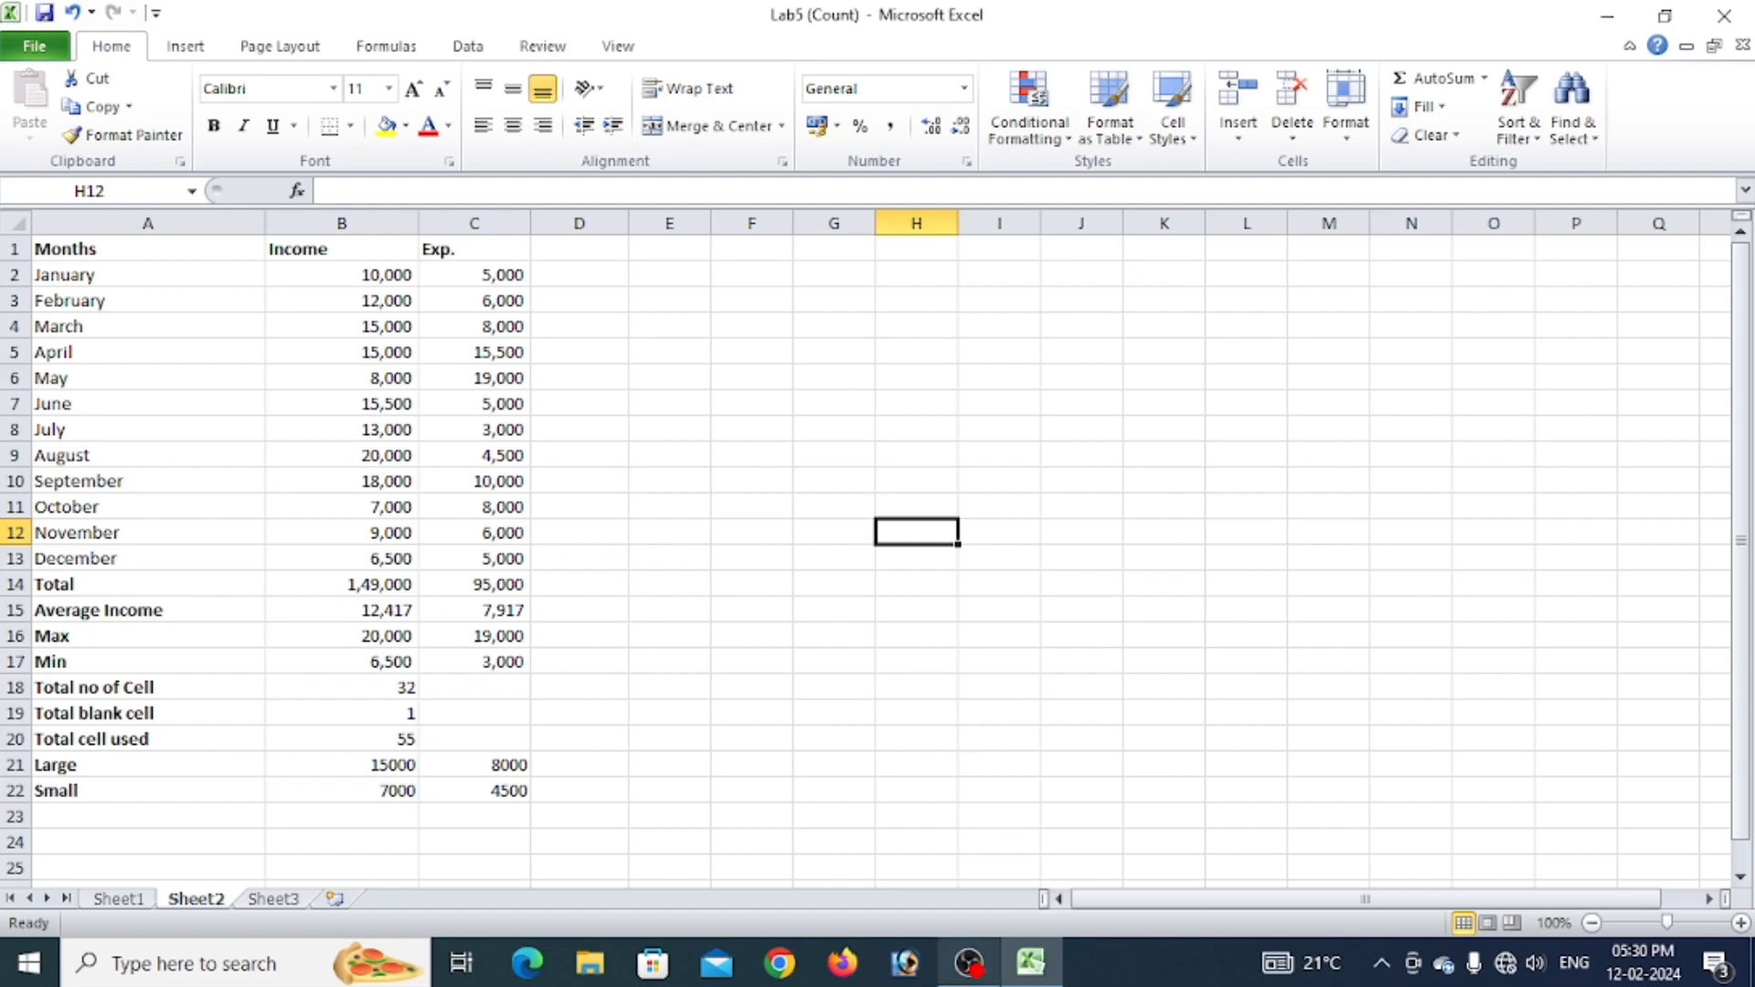
{"action": "left_click", "coordinate": [977, 970]}
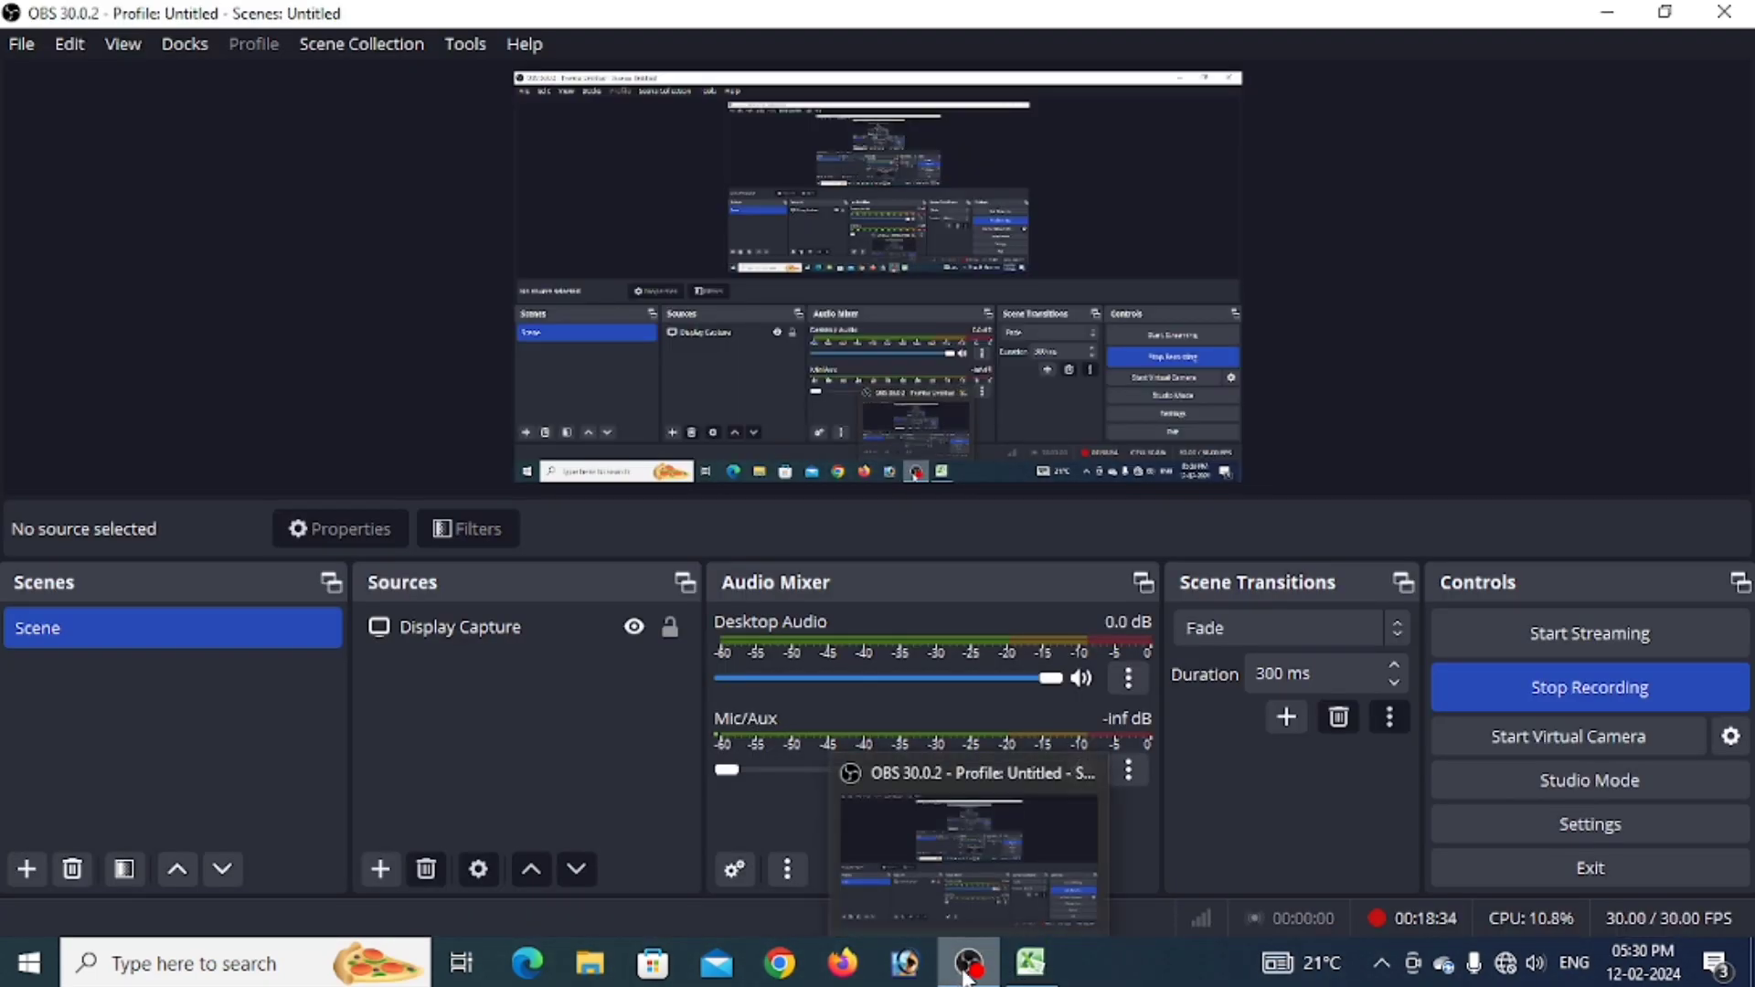